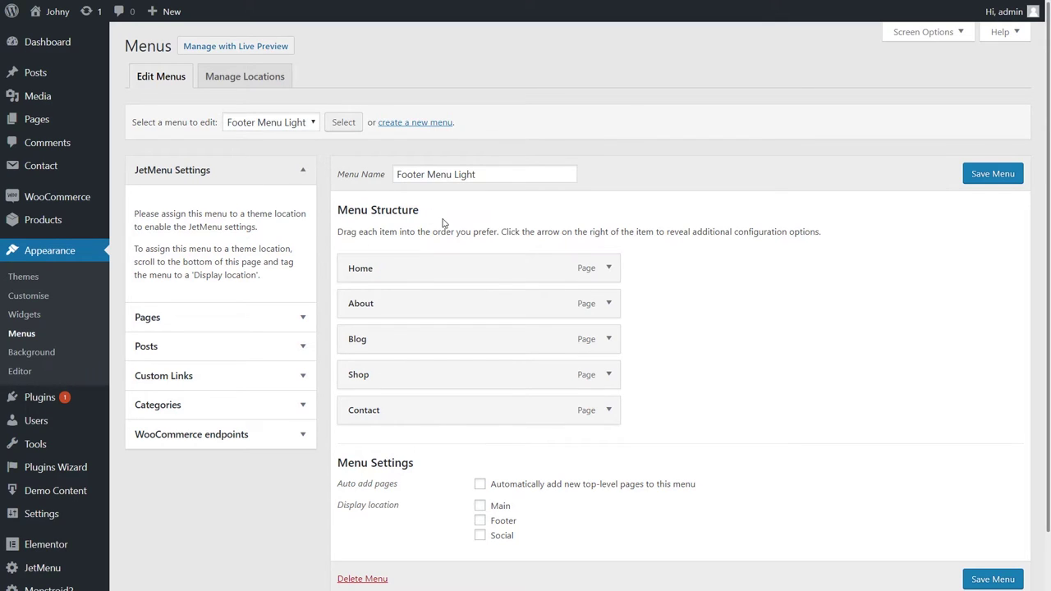
# Load the Main Menu Light menu to review its structure
pyautogui.click(302, 127)
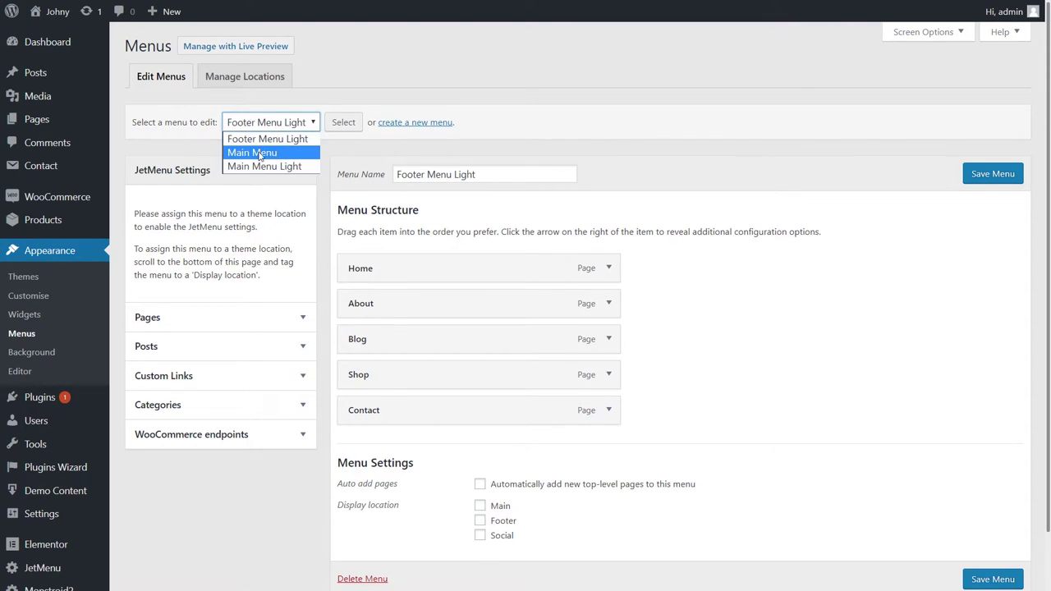
pyautogui.click(276, 169)
pyautogui.click(344, 122)
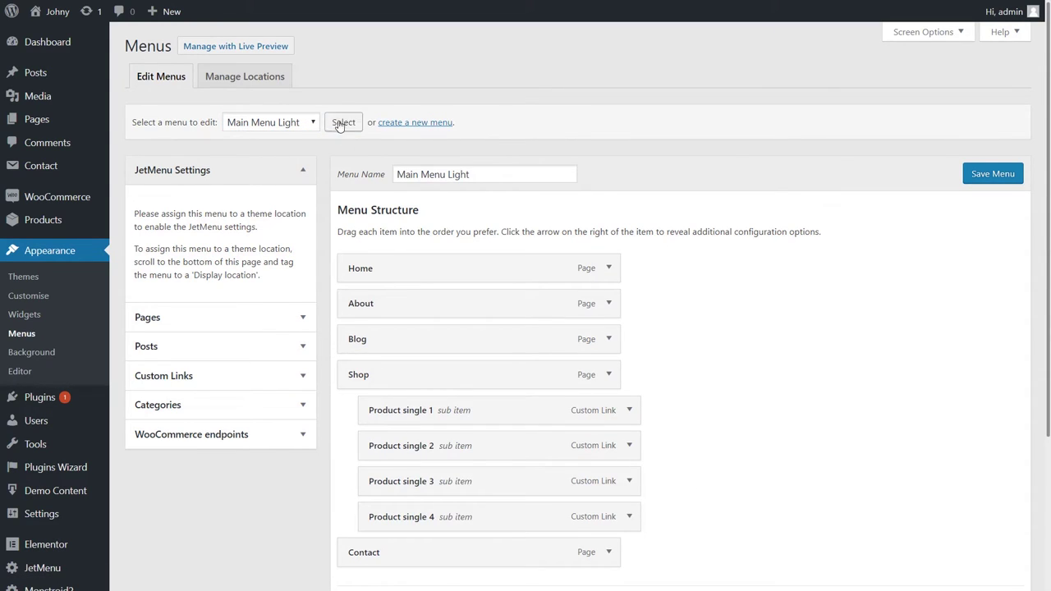
# Load Main Menu for editing, remove its Portfolio item and save the menu
pyautogui.click(275, 122)
pyautogui.click(269, 153)
pyautogui.click(342, 126)
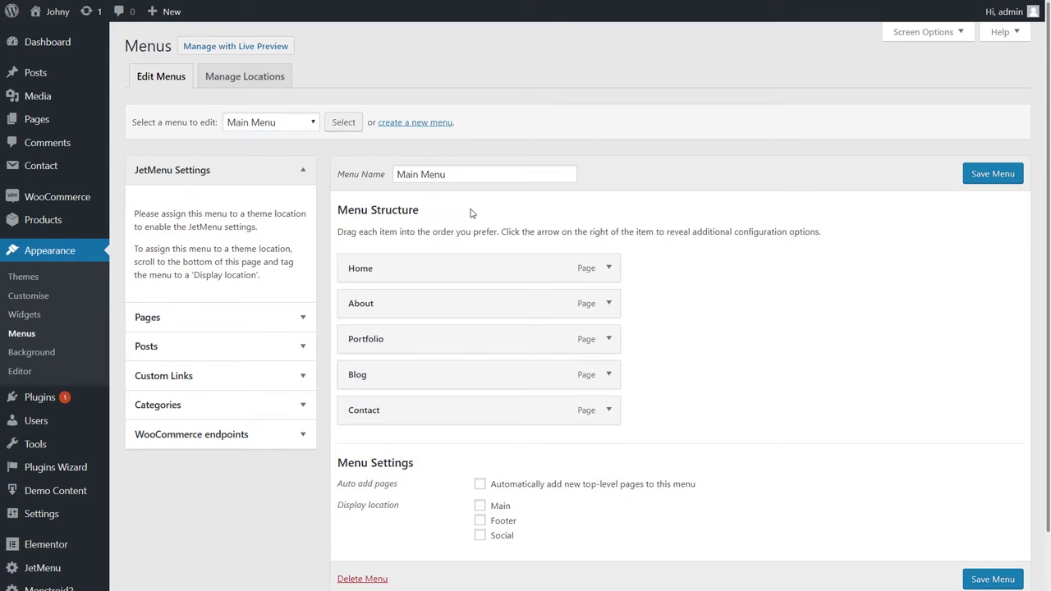
pyautogui.scroll(-1, 497, 255)
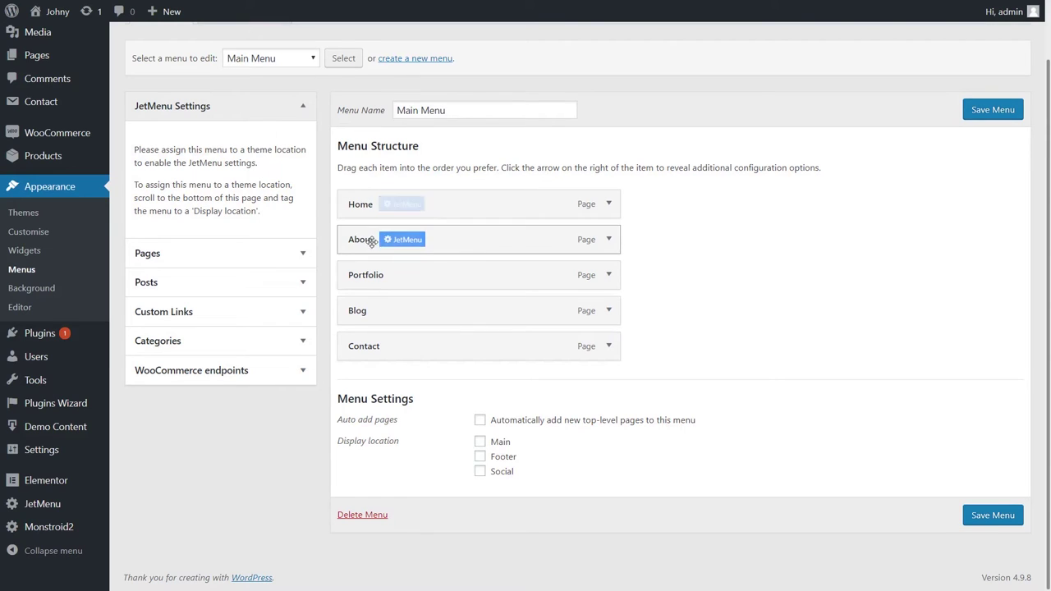
pyautogui.click(609, 276)
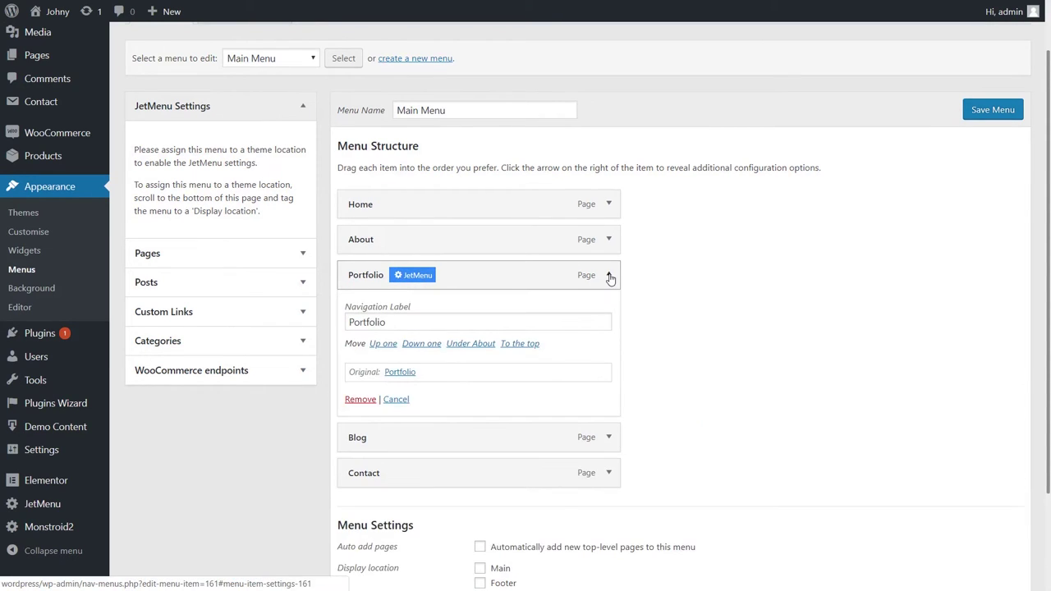
pyautogui.click(355, 400)
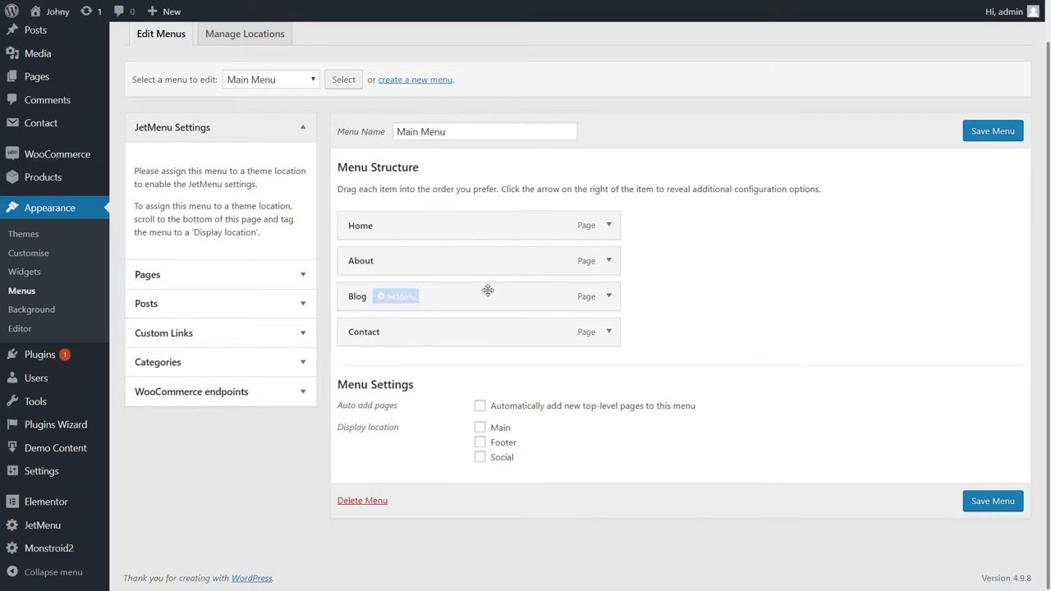
pyautogui.scroll(1, 586, 298)
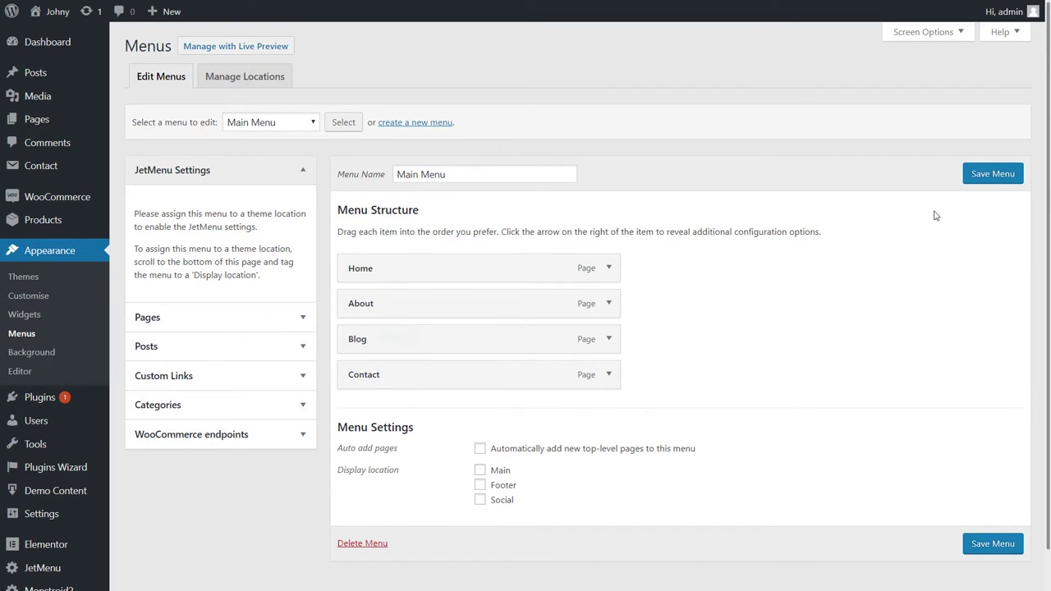
pyautogui.click(993, 178)
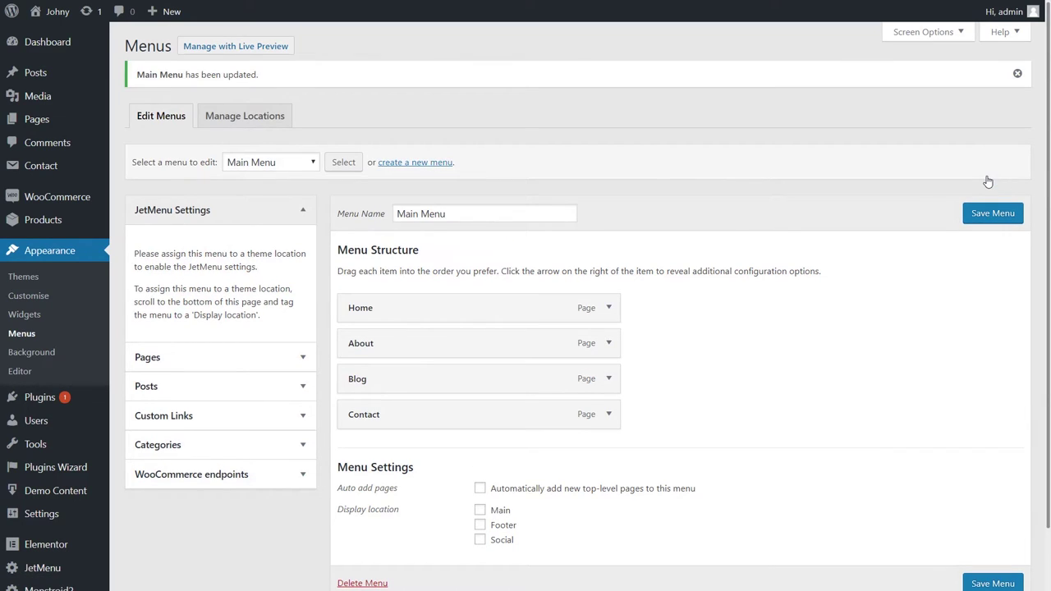
# Open the My Library list of Monstroid2 theme parts
pyautogui.scroll(-1, 49, 396)
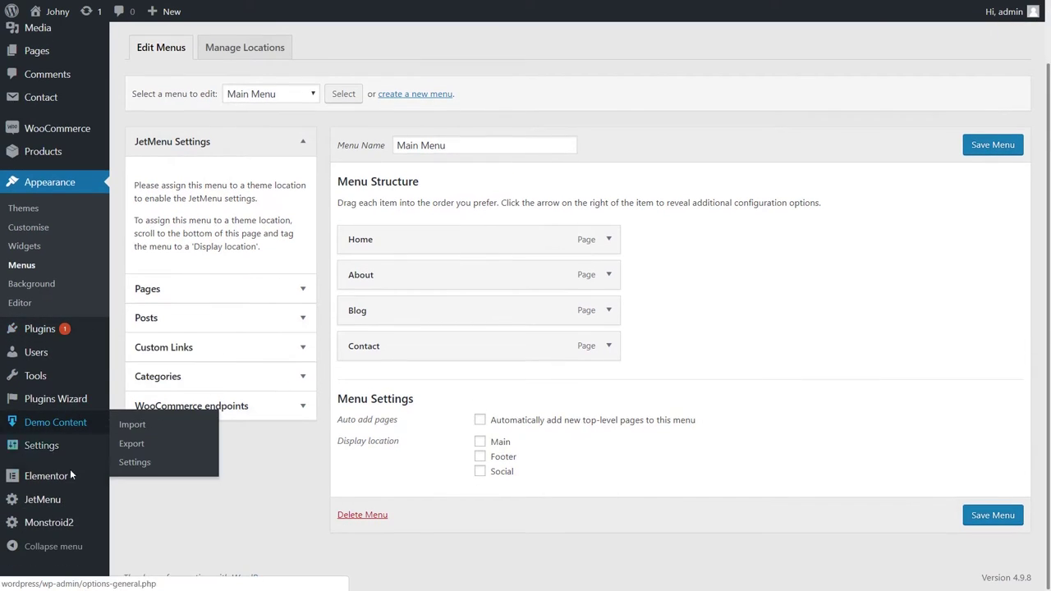
pyautogui.moveTo(60, 527)
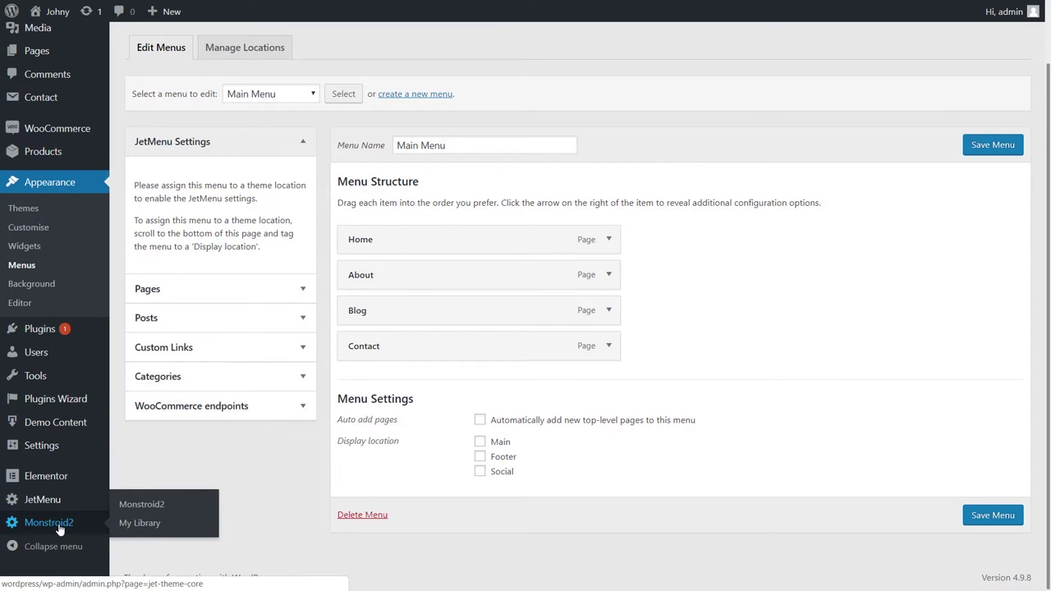
pyautogui.click(131, 526)
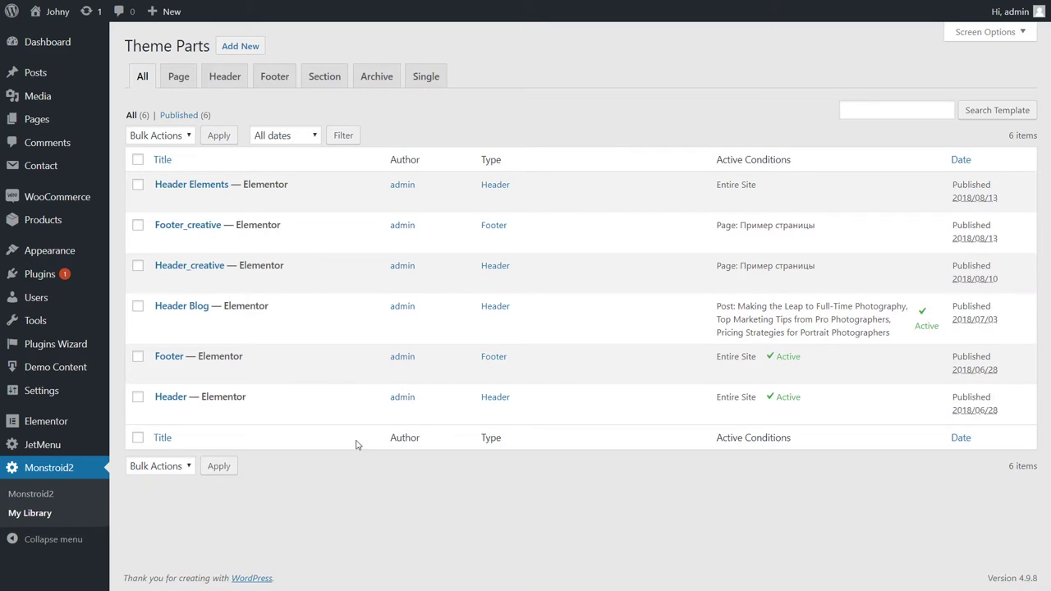
# Review the theme parts list and the active conditions of the Footer and Header templates
pyautogui.moveTo(125, 46); pyautogui.dragTo(211, 47)
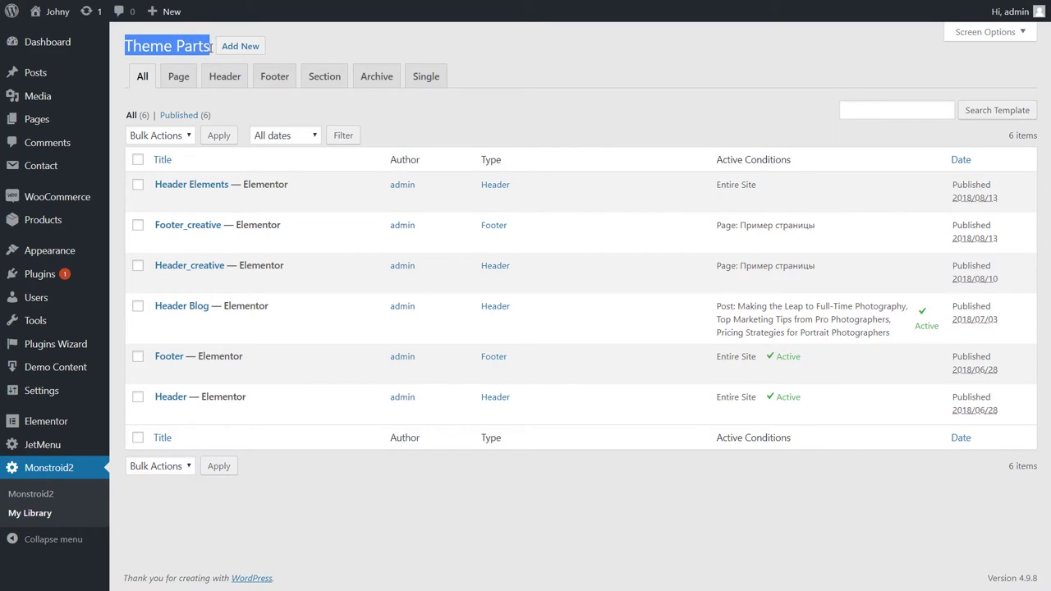
pyautogui.click(197, 54)
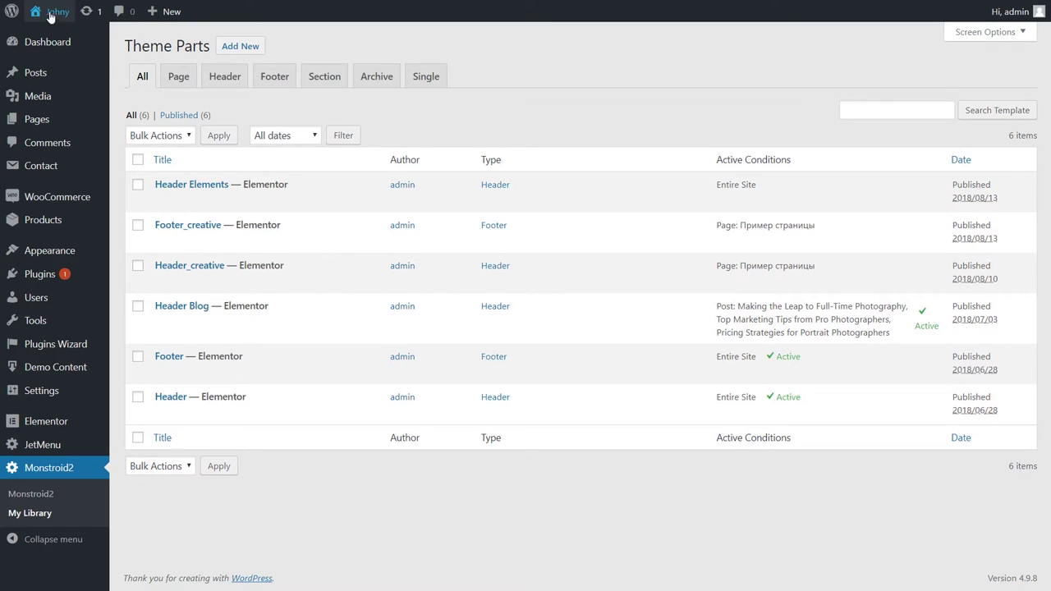
pyautogui.moveTo(60, 22)
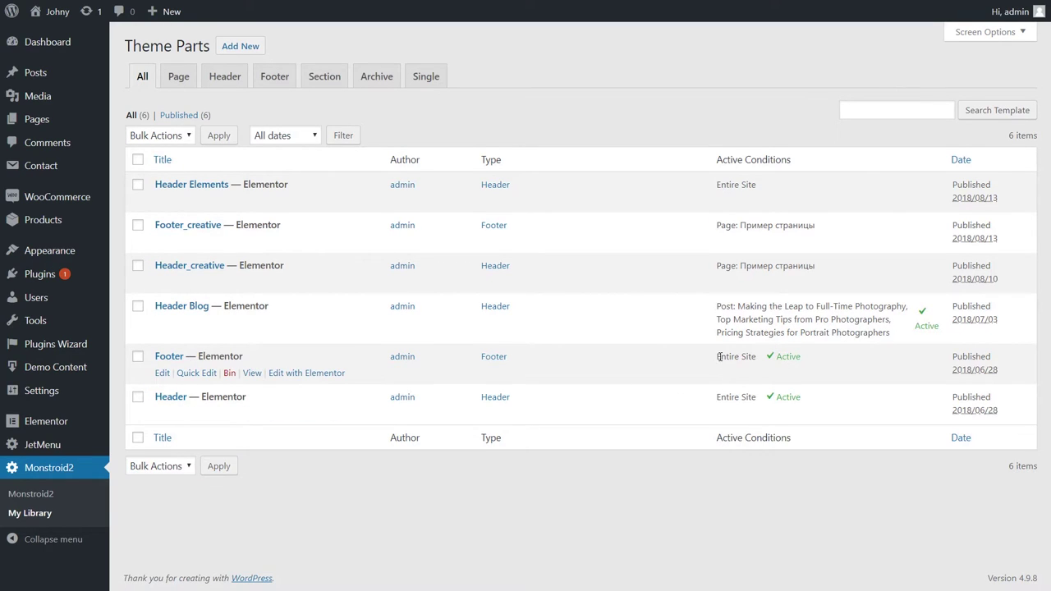
pyautogui.moveTo(716, 356); pyautogui.dragTo(757, 360)
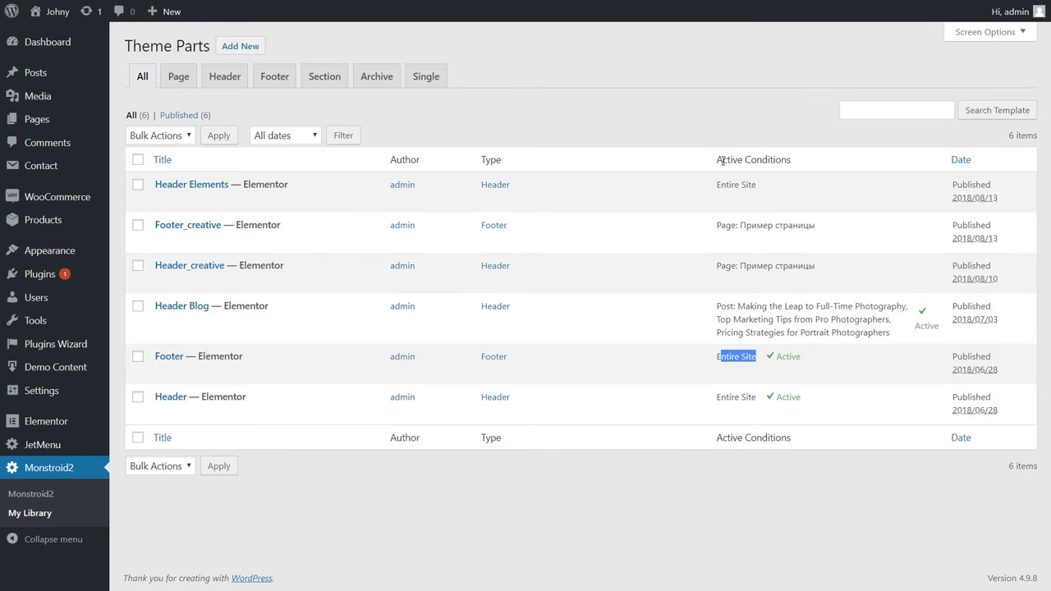
pyautogui.moveTo(715, 160); pyautogui.dragTo(791, 161)
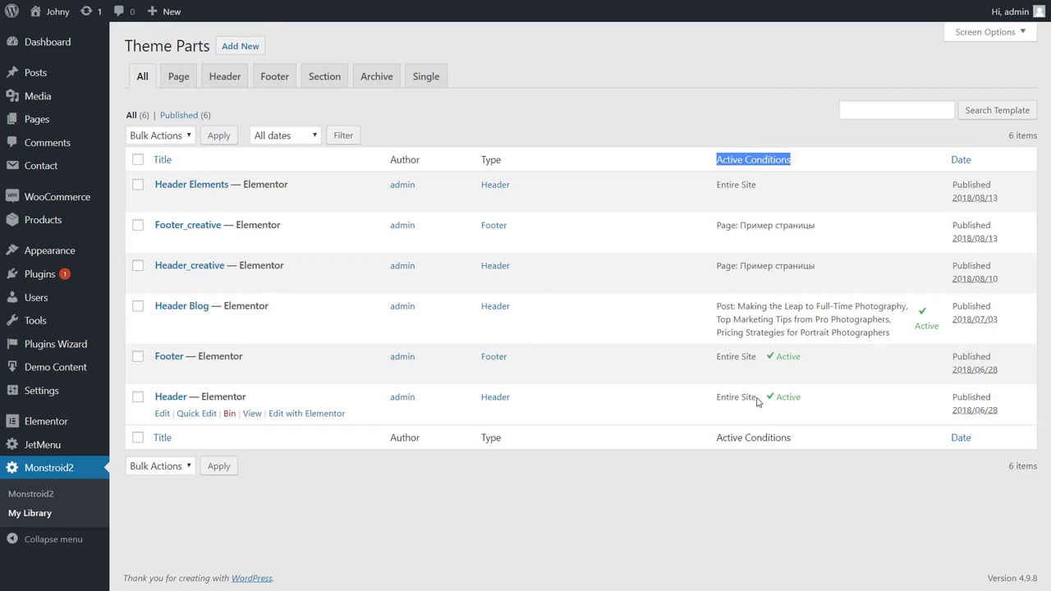
# Open the active Header template in Elementor and inspect its Breadcrumbs and Mega Menu widget settings, keeping Main Menu selected
pyautogui.click(302, 415)
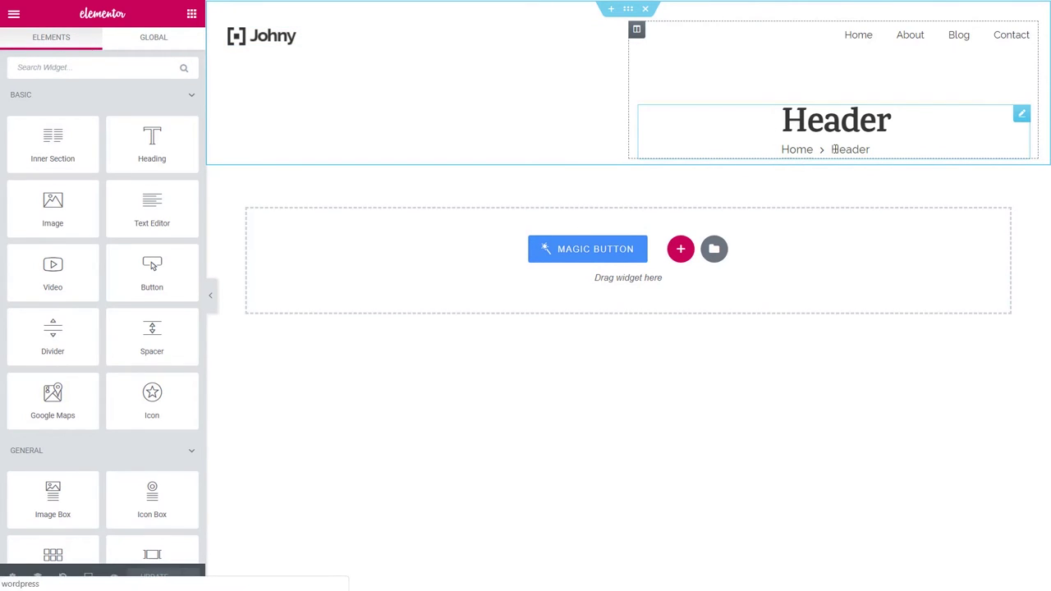
pyautogui.click(792, 153)
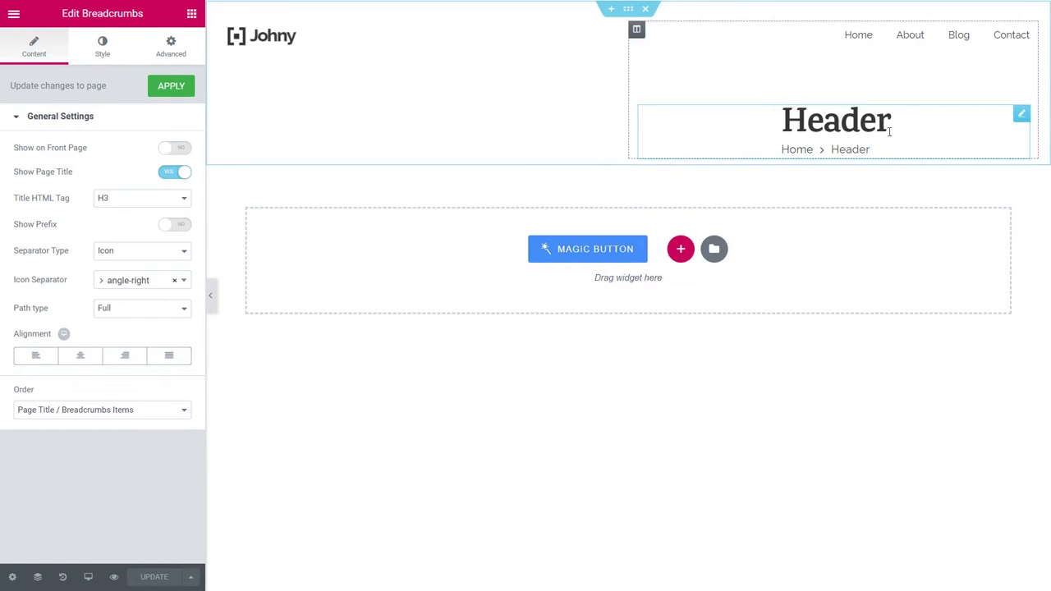
pyautogui.click(776, 36)
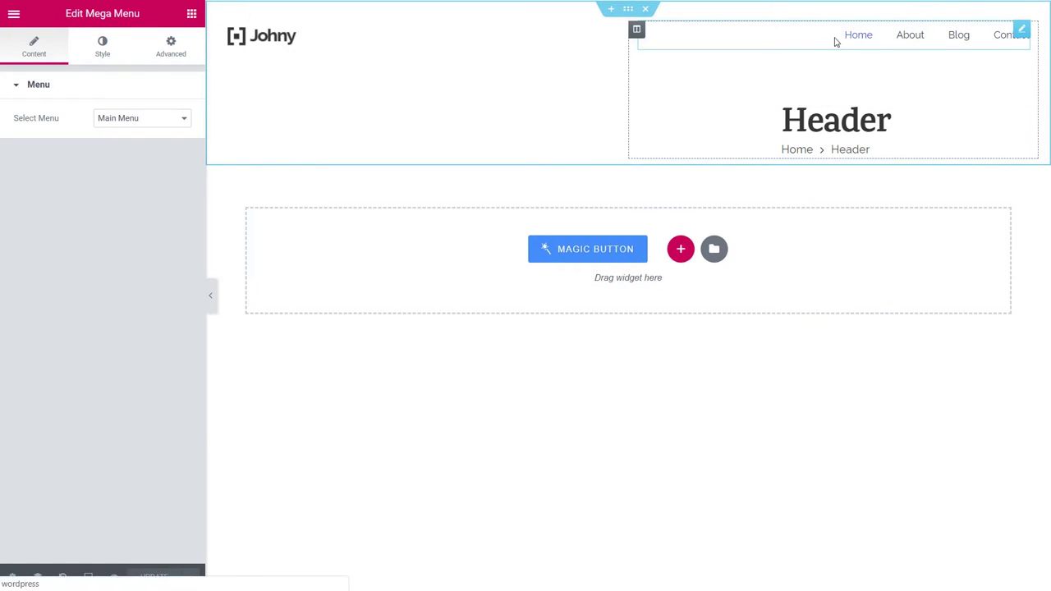
pyautogui.click(165, 118)
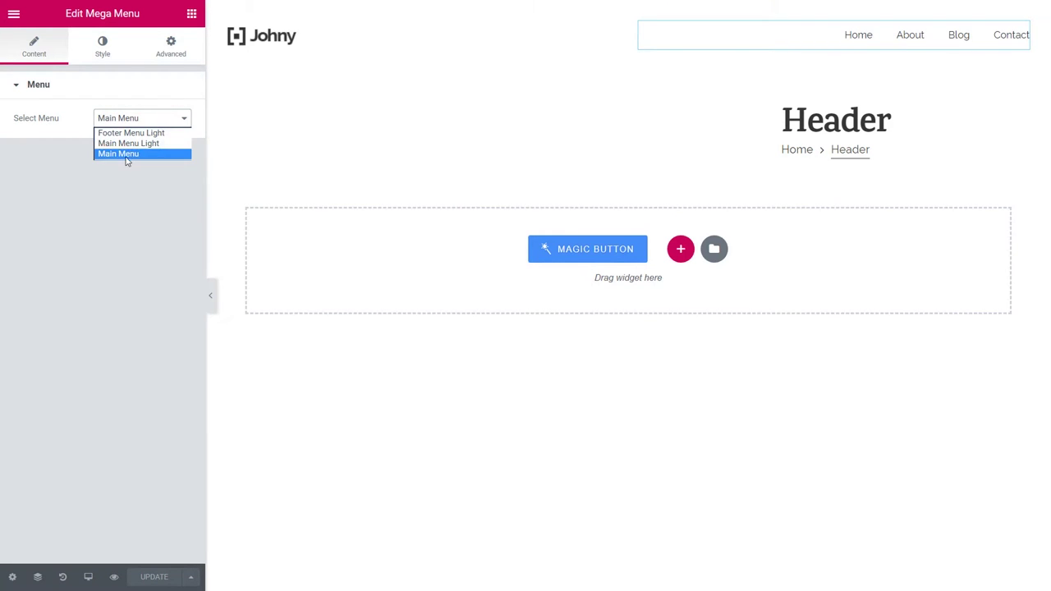
pyautogui.click(124, 227)
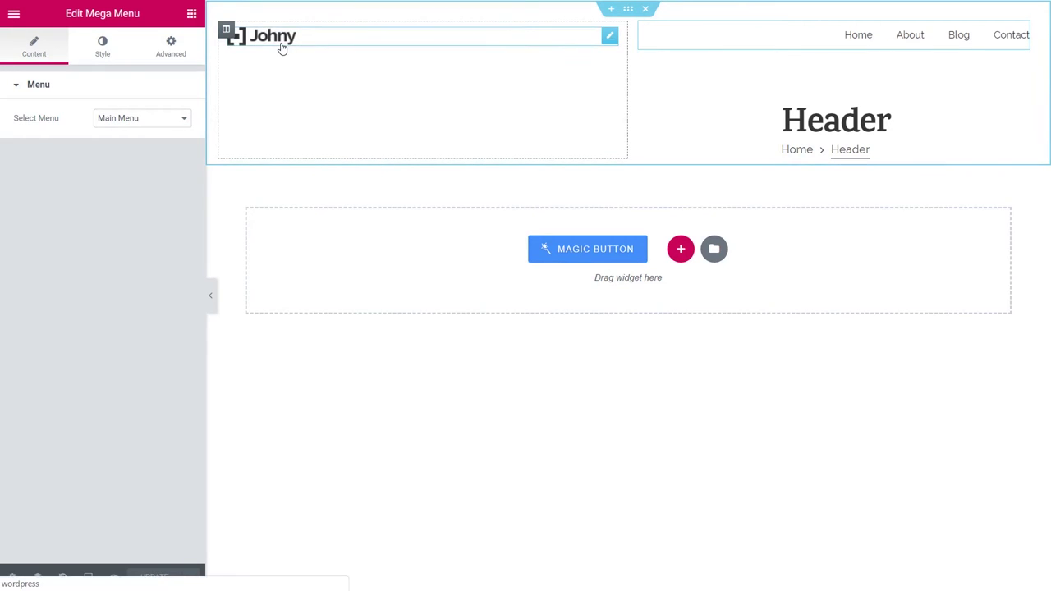
# Replace the Site Logo widget's logo image with my-logo.png and its retina logo image with my-logo.svg
pyautogui.click(282, 48)
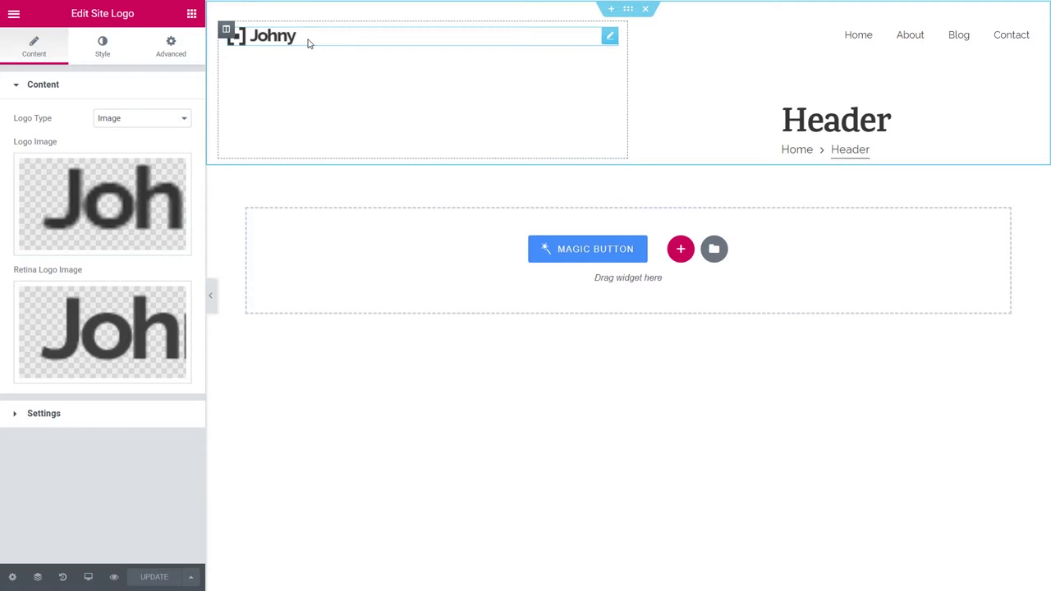
pyautogui.click(92, 219)
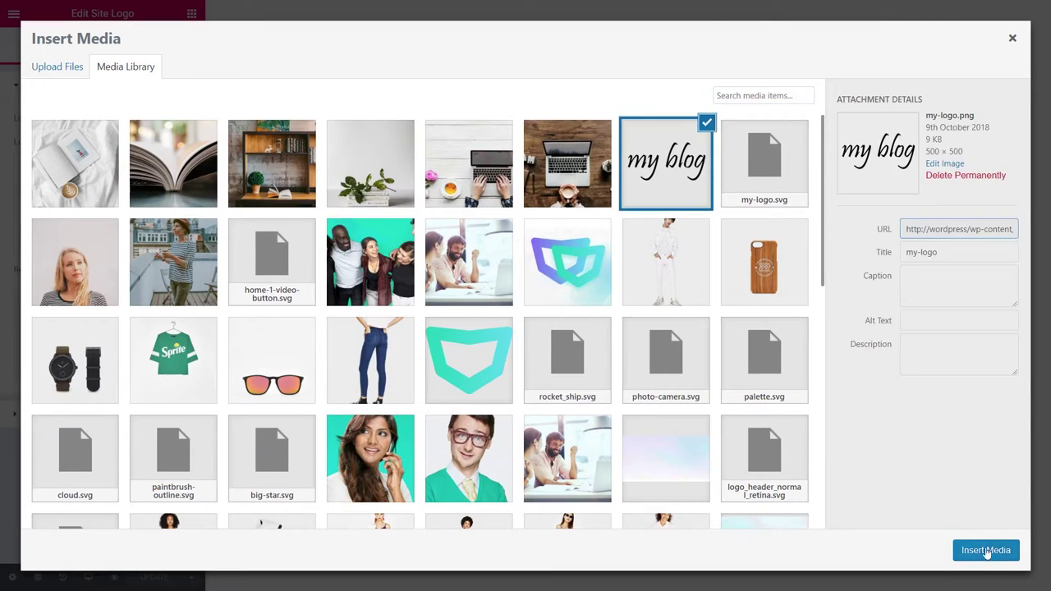
pyautogui.click(984, 550)
pyautogui.click(102, 333)
pyautogui.click(764, 163)
pyautogui.click(985, 550)
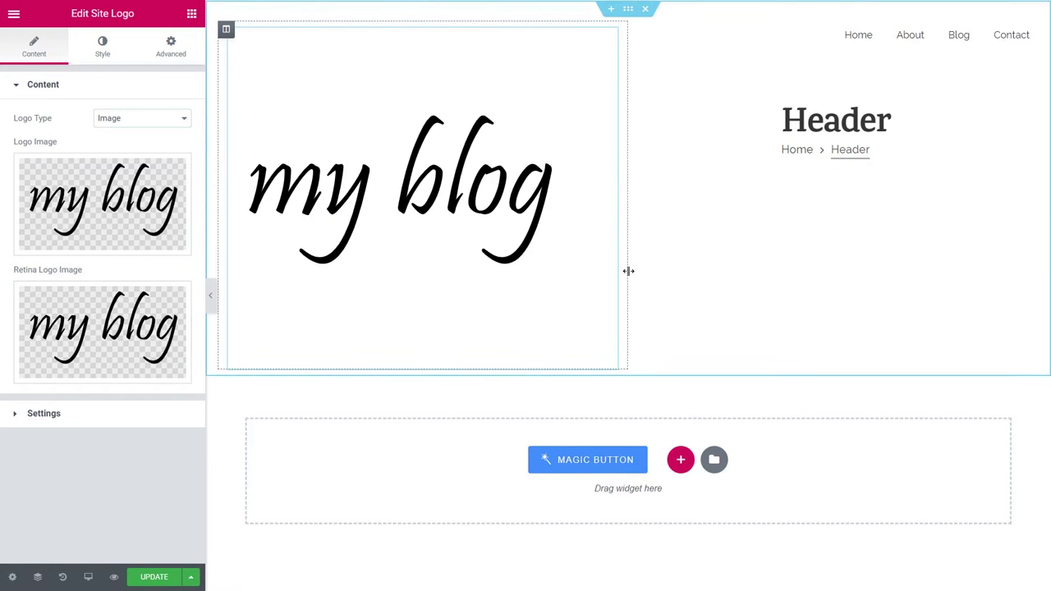
# Narrow the header's logo column and give the Site Logo widget an unlinked right padding of 300 px
pyautogui.moveTo(626, 290); pyautogui.dragTo(438, 148)
pyautogui.click(171, 46)
pyautogui.click(173, 195)
pyautogui.click(74, 195)
pyautogui.write('300')
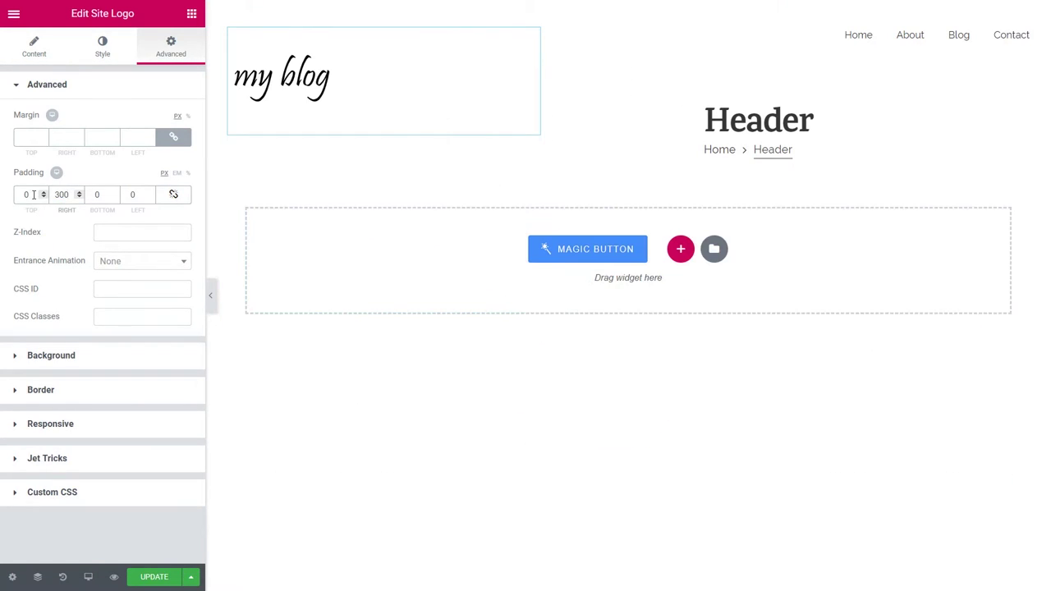
# Set the Site Logo widget's top margin to -40 px with unlinked margins and preview the header without the editing panel
pyautogui.click(210, 296)
pyautogui.click(5, 295)
pyautogui.moveTo(42, 140); pyautogui.dragTo(43, 142)
pyautogui.click(211, 296)
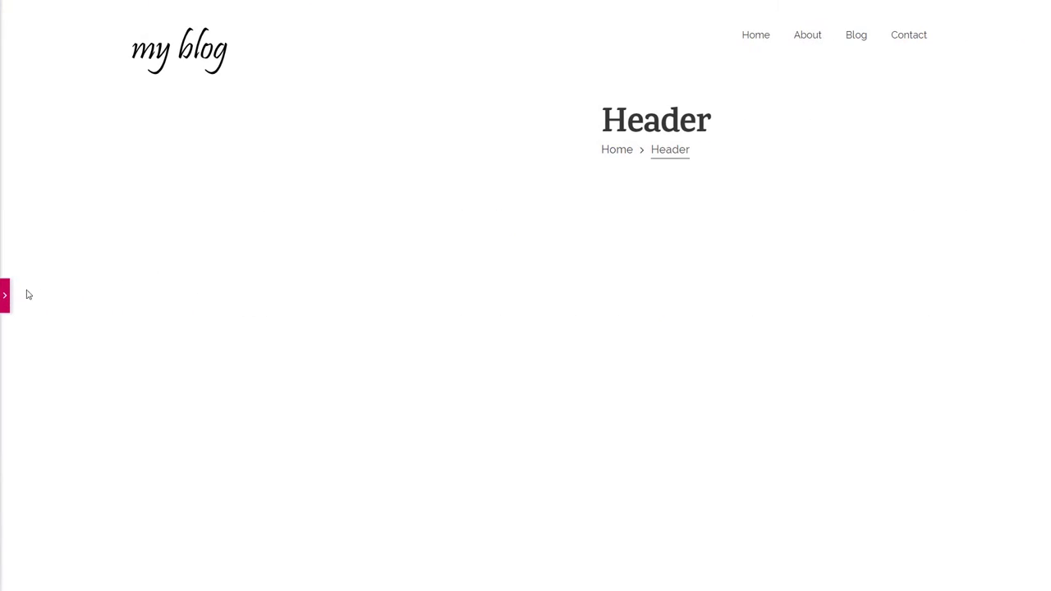
pyautogui.click(5, 296)
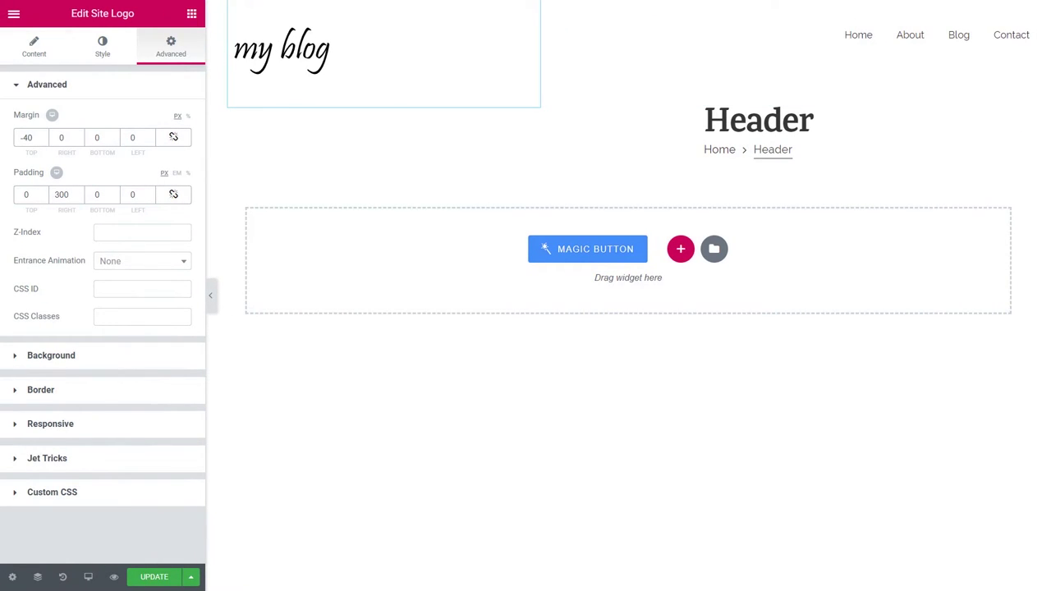
pyautogui.hotkey('alt', 'Tab')
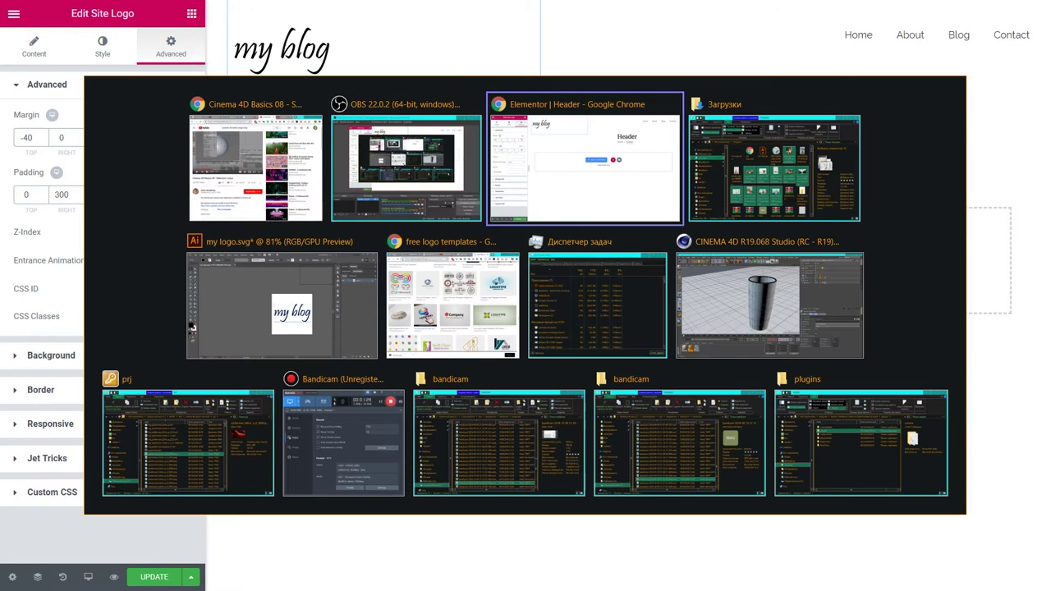
pyautogui.press('Escape')
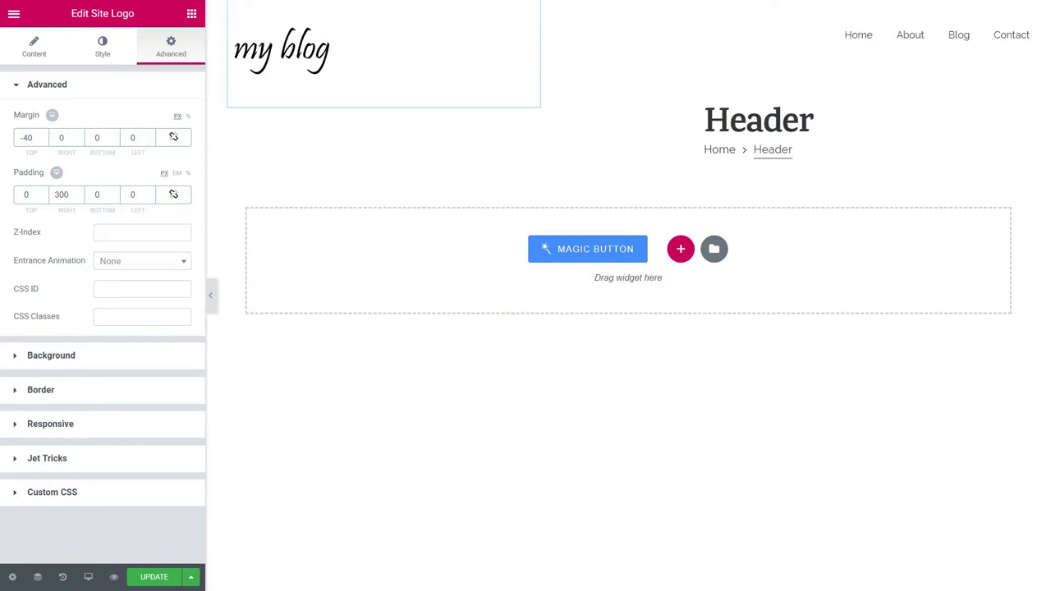
# Set the hover text color of the Mega Menu's main menu items to #e0115f
pyautogui.click(816, 40)
pyautogui.click(103, 52)
pyautogui.scroll(-2, 97, 215)
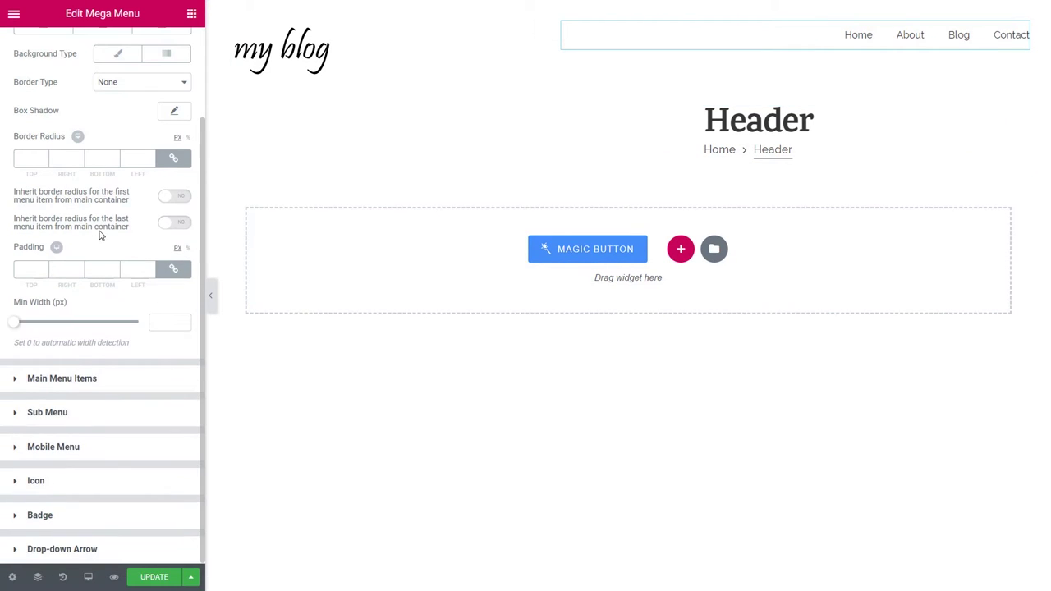
pyautogui.click(88, 387)
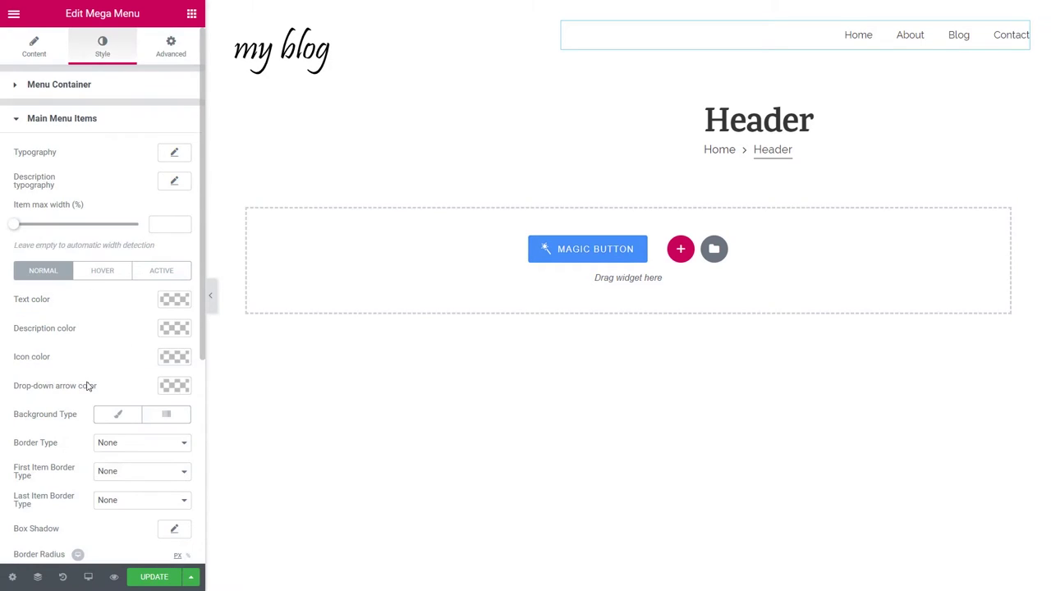
pyautogui.click(102, 273)
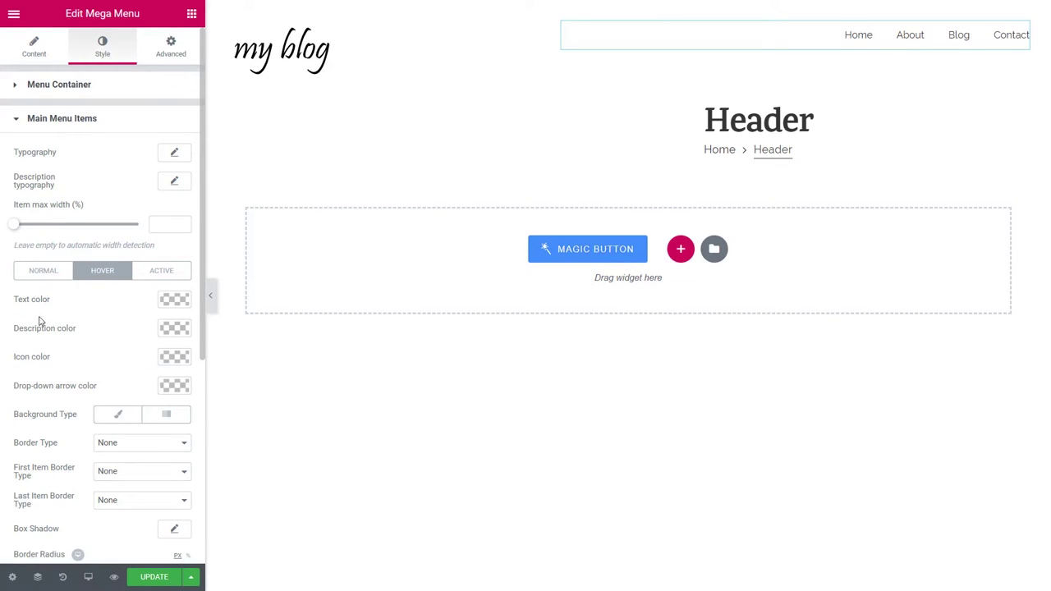
pyautogui.click(167, 302)
pyautogui.click(42, 301)
pyautogui.write('#e0115f')
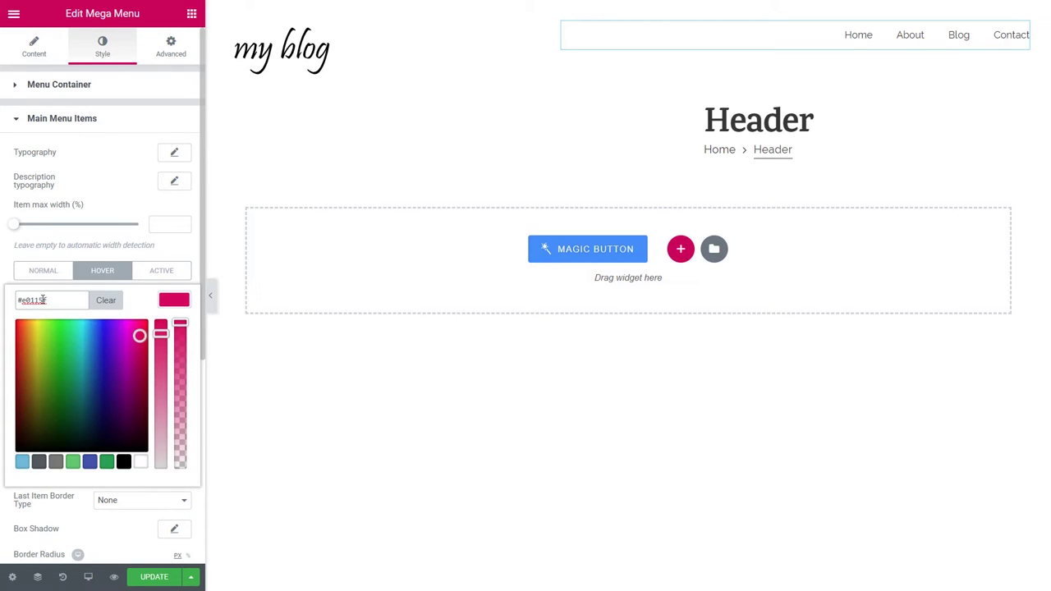
pyautogui.click(174, 302)
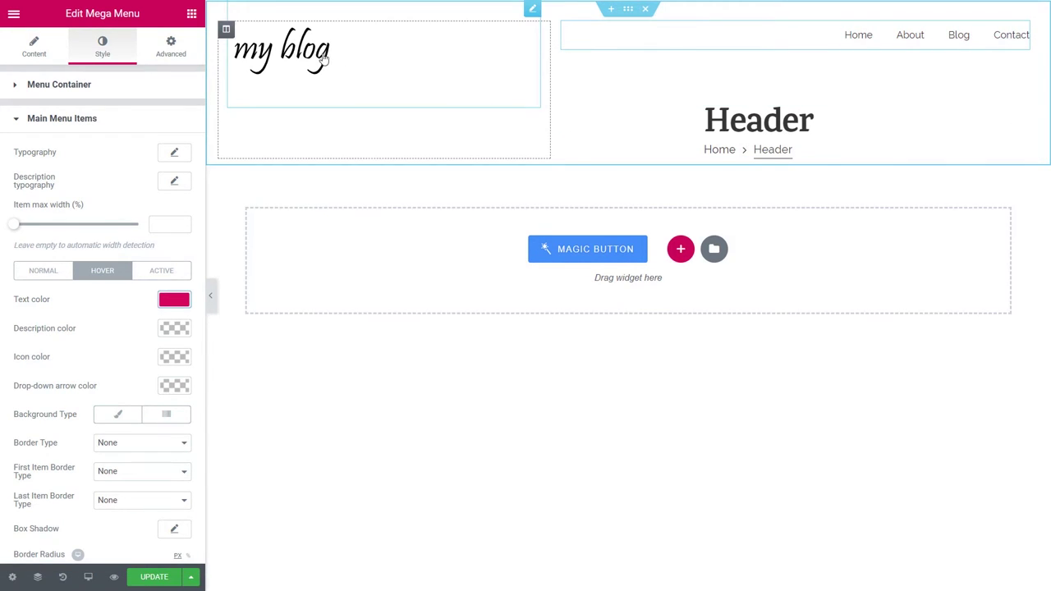
# Replace the light blue swatch in the editor's Colour Picker palette with #e0115f and apply the palette
pyautogui.click(13, 14)
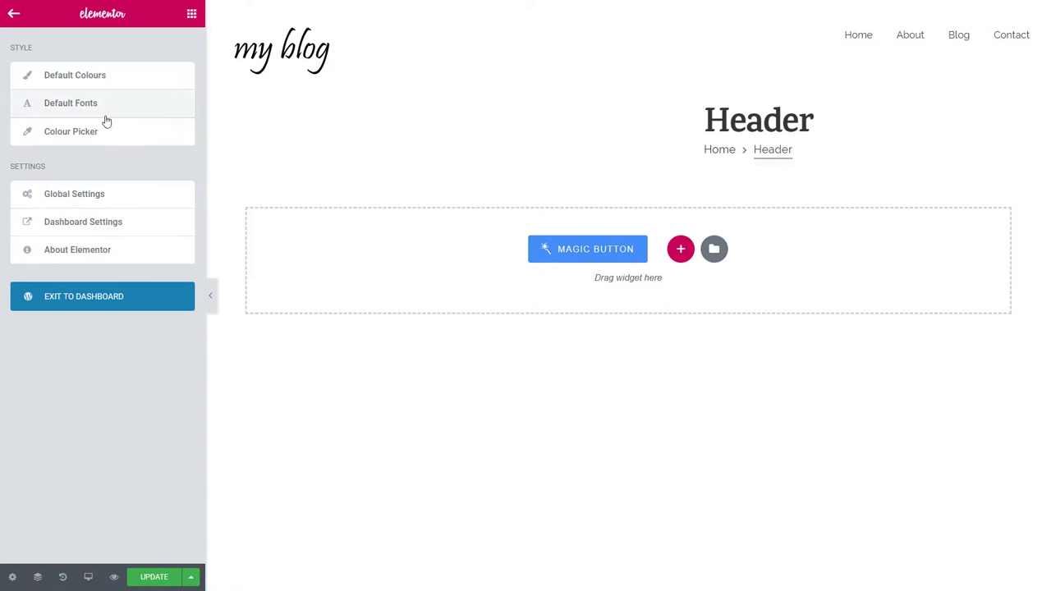
pyautogui.click(79, 136)
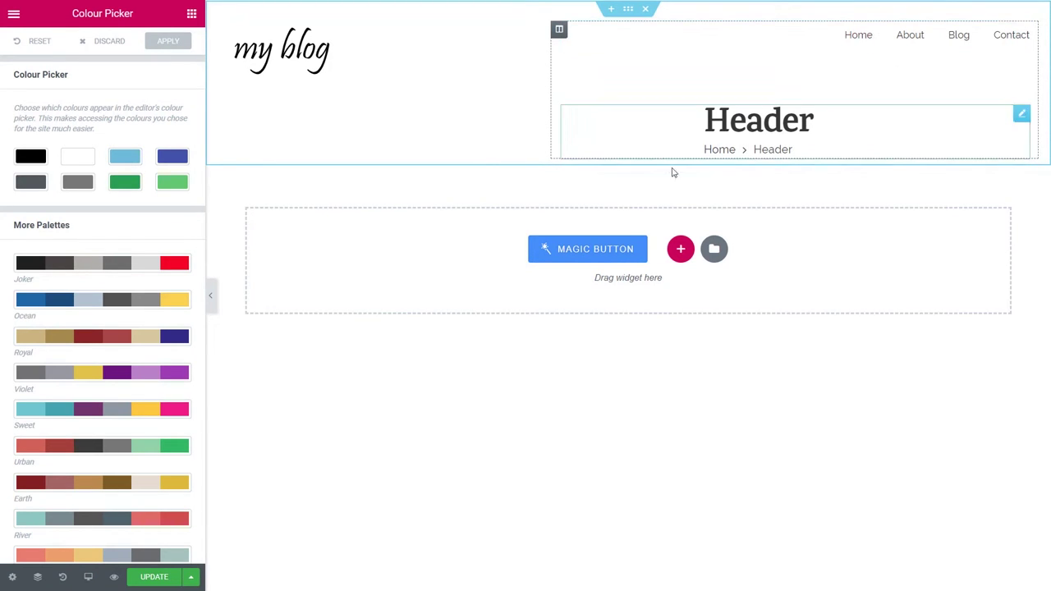
pyautogui.click(123, 165)
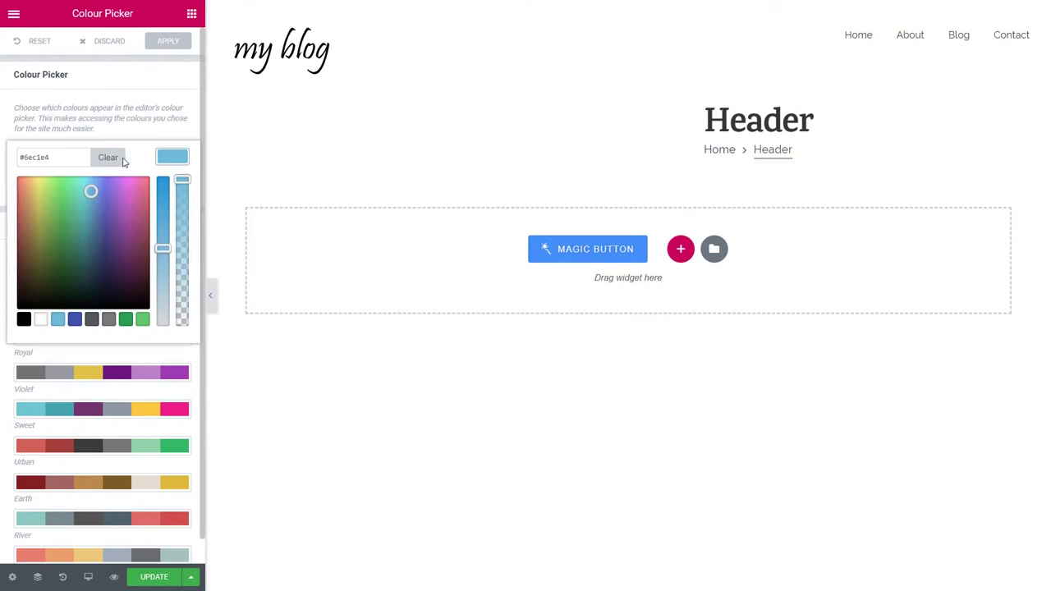
pyautogui.doubleClick(63, 158)
pyautogui.write('d30c5c')
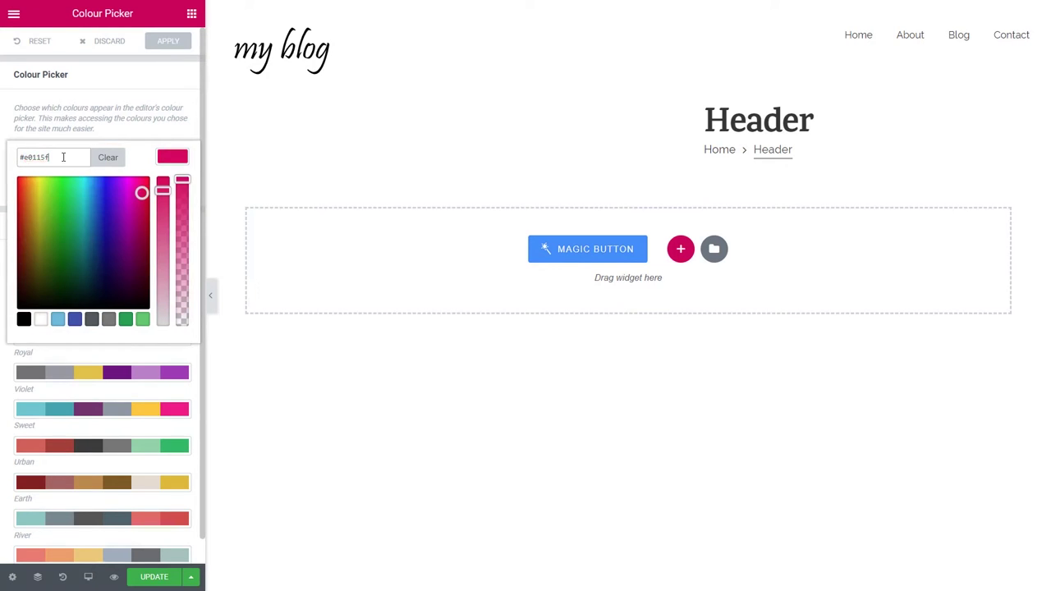
pyautogui.click(179, 156)
pyautogui.click(168, 45)
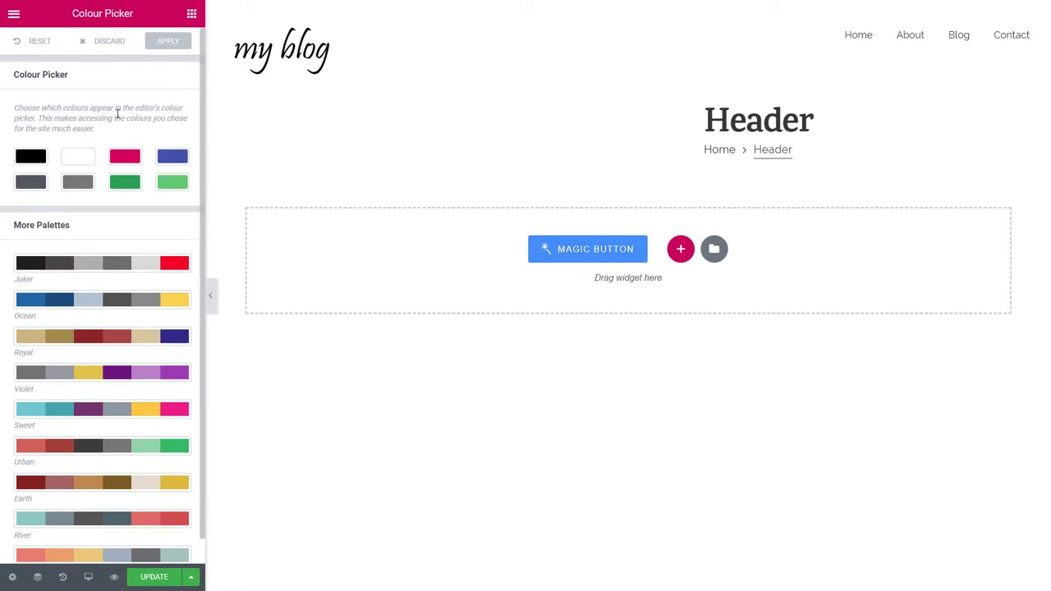
# Leave the Colour Picker settings and update the header template
pyautogui.click(14, 14)
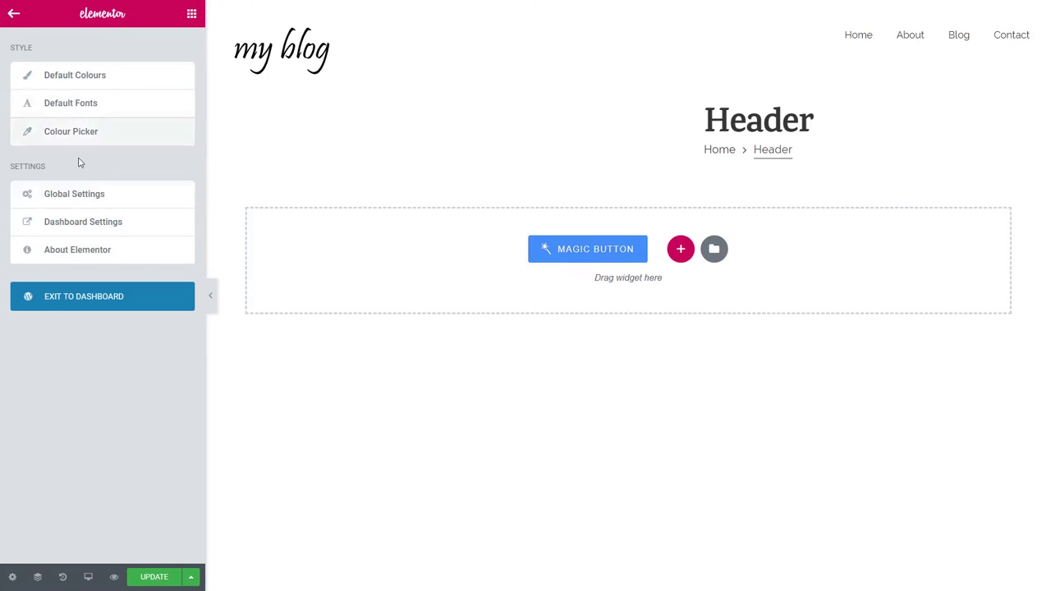
pyautogui.click(191, 14)
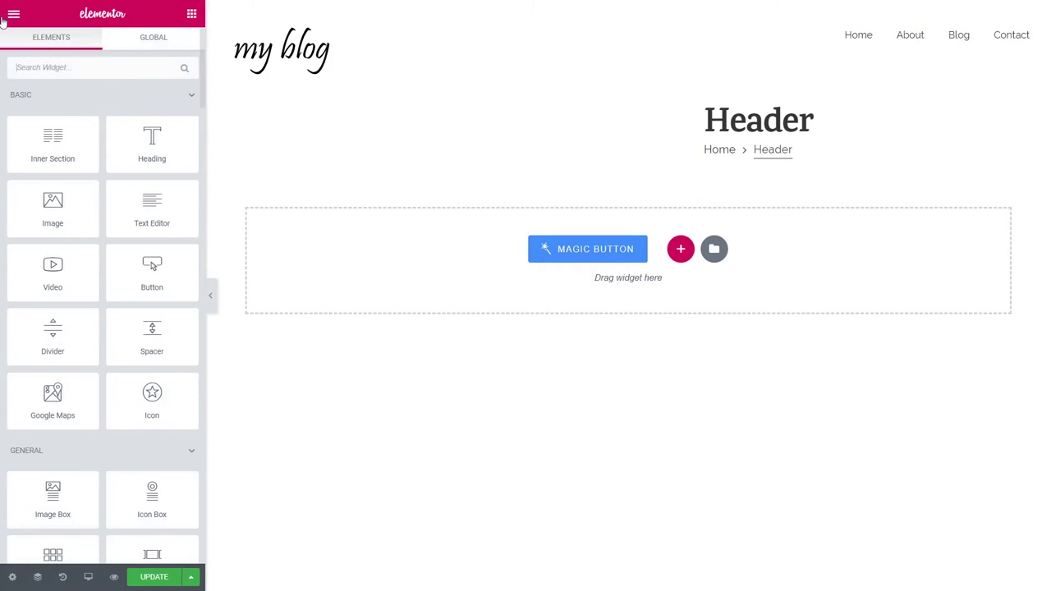
pyautogui.click(13, 15)
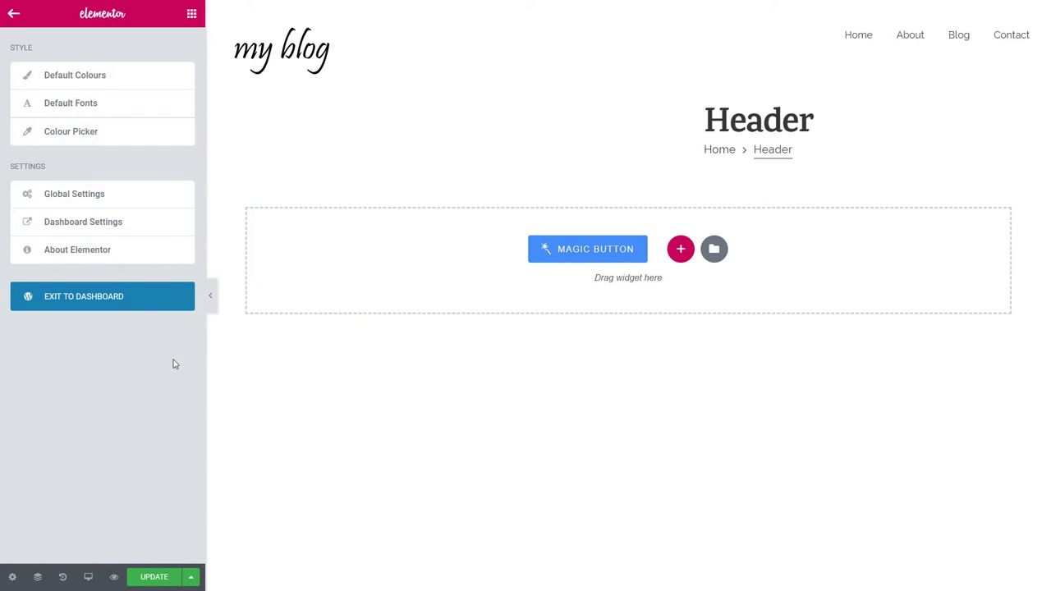
pyautogui.click(166, 576)
# Set the header's display condition to Singular with Post as the target, and start choosing specific posts
pyautogui.click(12, 576)
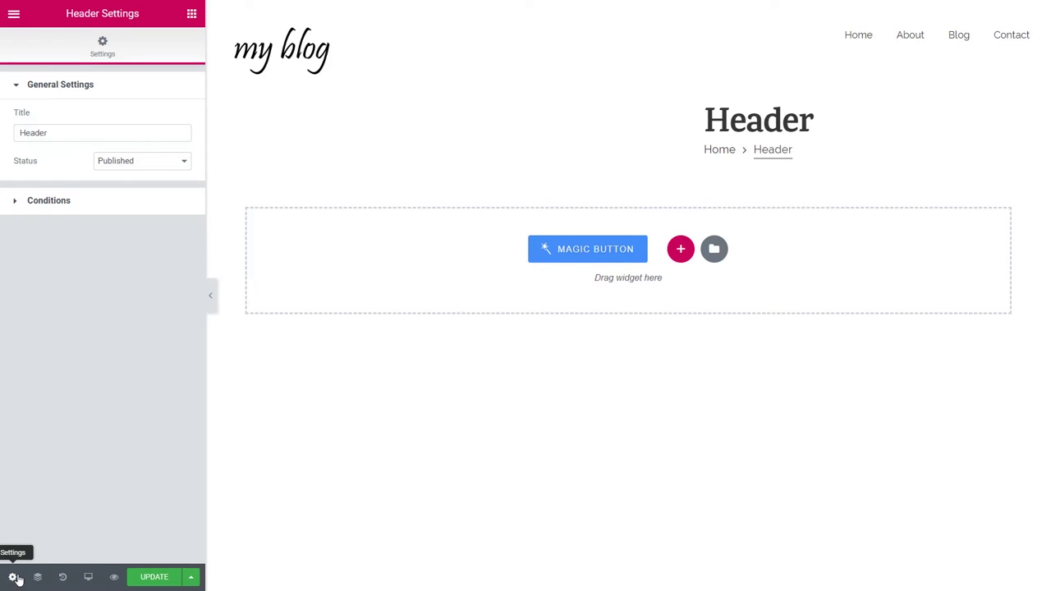
pyautogui.click(43, 210)
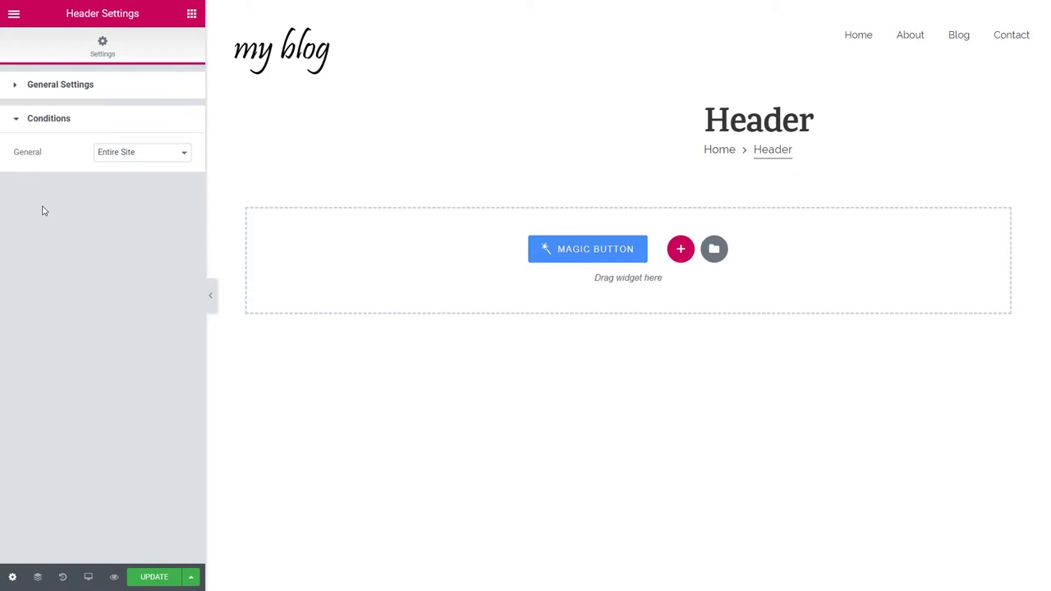
pyautogui.click(115, 156)
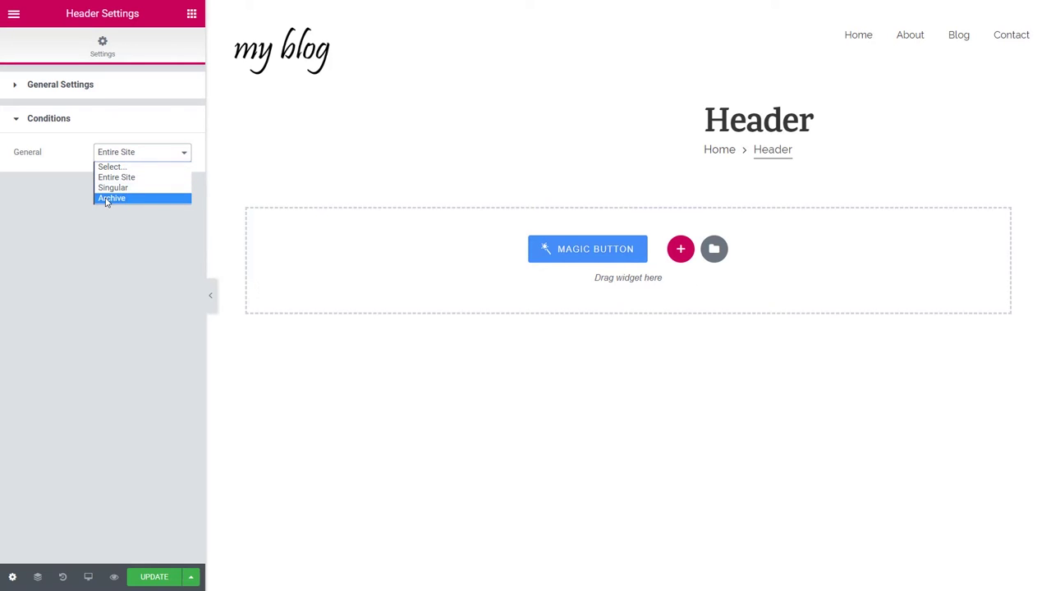
pyautogui.click(138, 195)
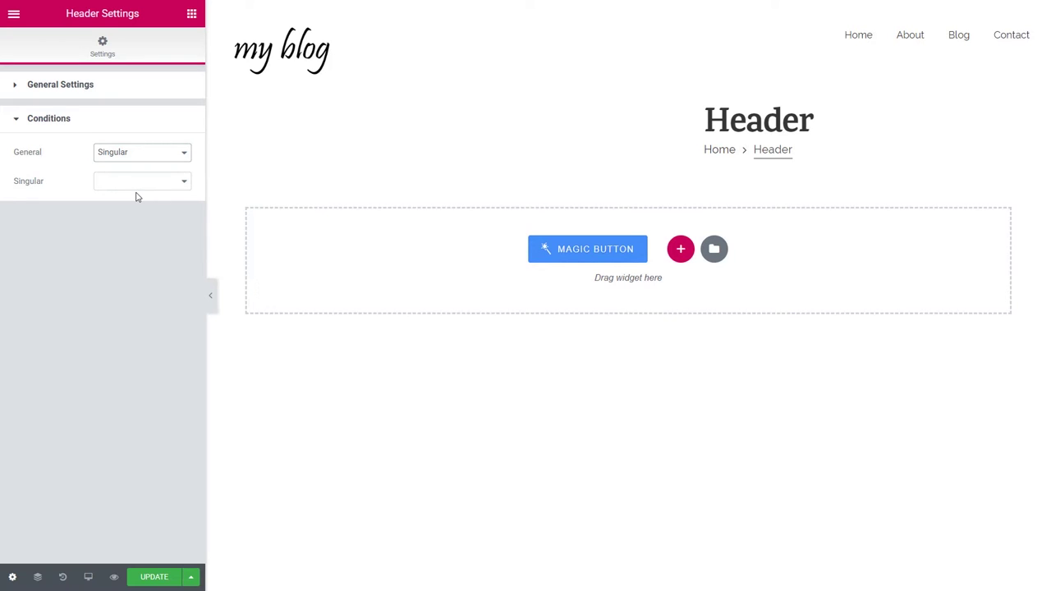
pyautogui.click(137, 186)
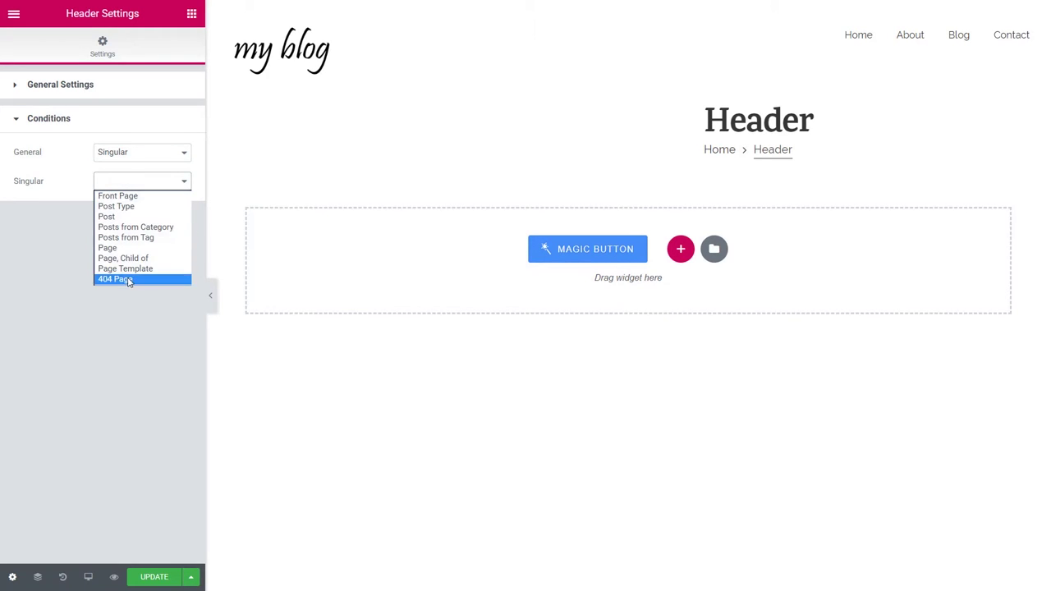
pyautogui.click(117, 217)
pyautogui.click(91, 228)
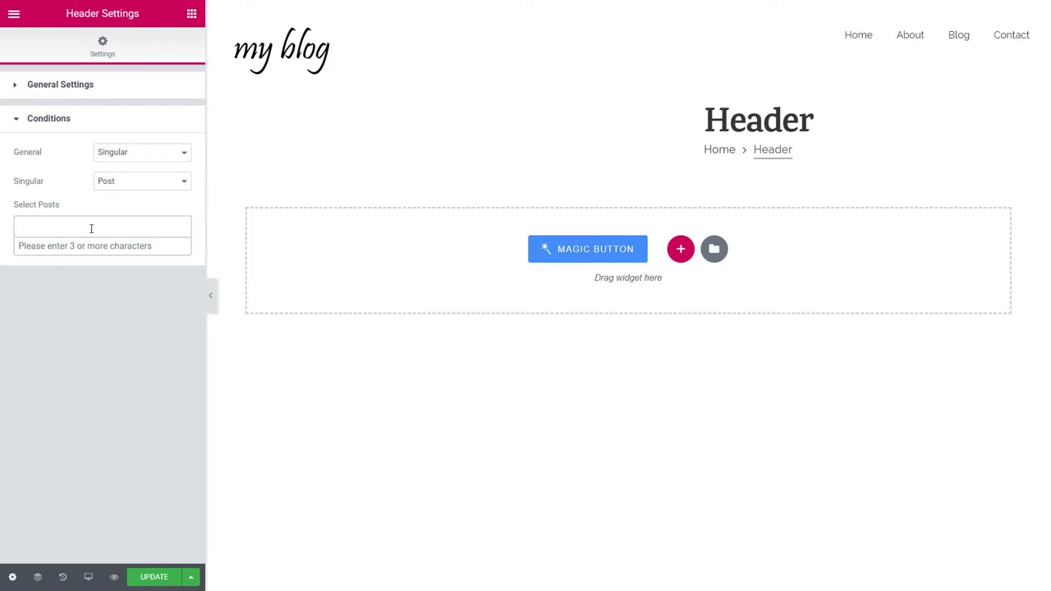
# Switch the header's Singular condition to Page and limit it to the Home page
pyautogui.click(110, 182)
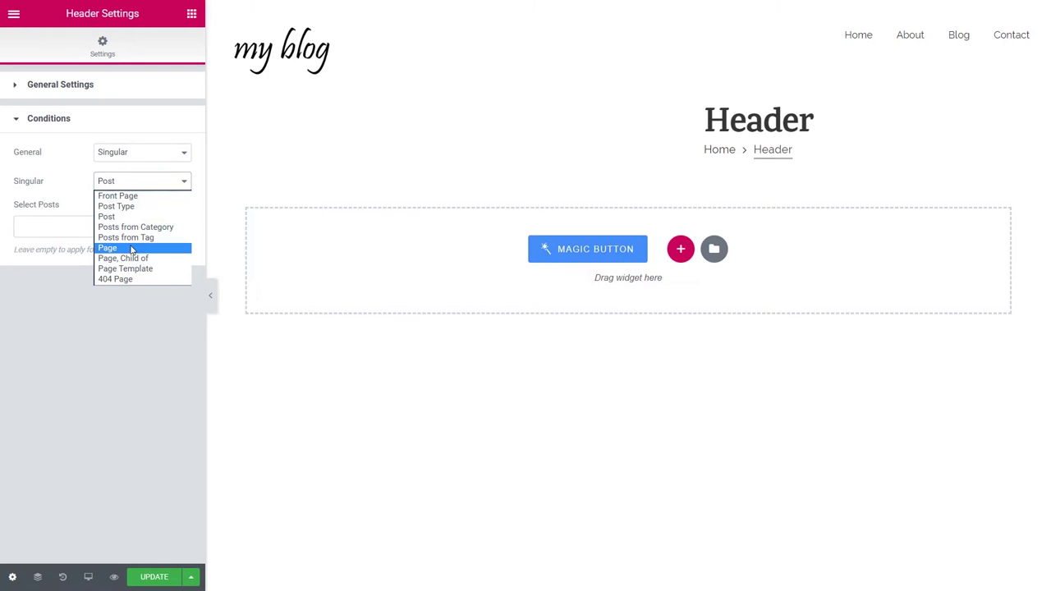
pyautogui.click(115, 247)
pyautogui.click(81, 229)
pyautogui.write('home')
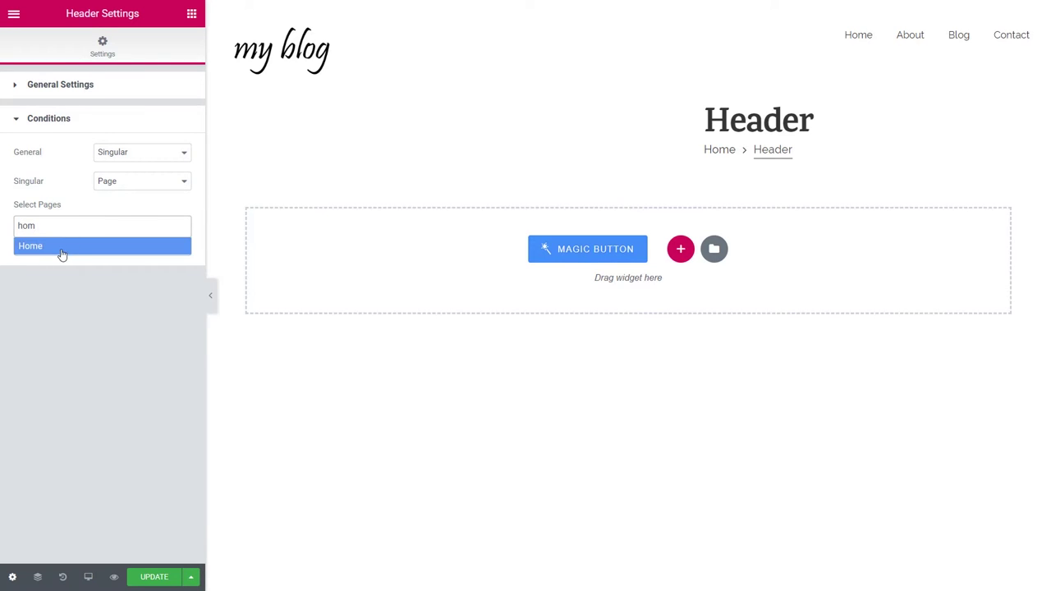
pyautogui.click(63, 249)
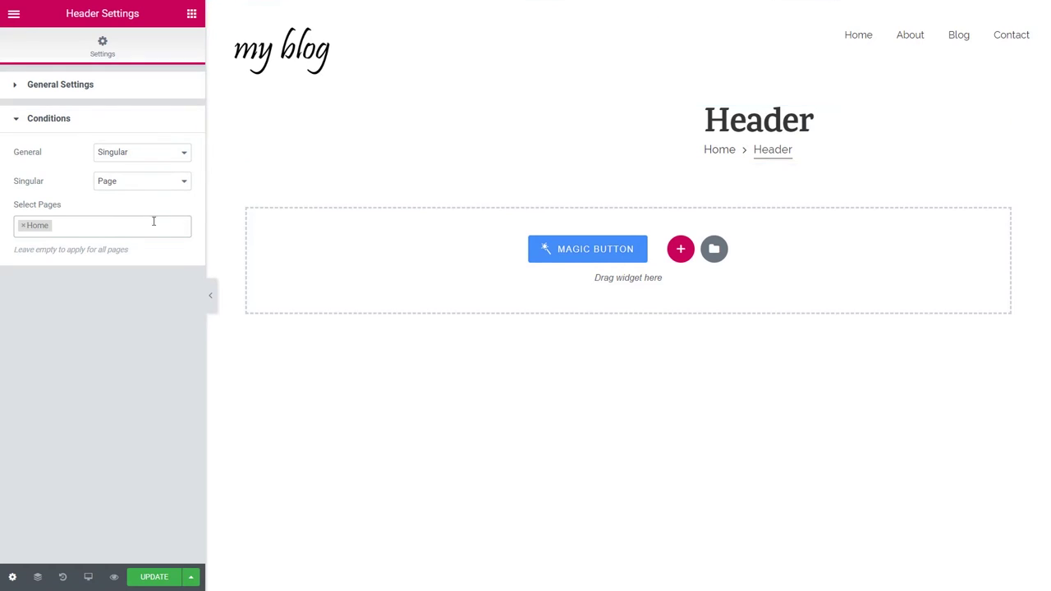
# Remove the Home page from the header's condition, set the general condition to Entire Site and update the header
pyautogui.click(24, 226)
pyautogui.click(151, 168)
pyautogui.click(147, 153)
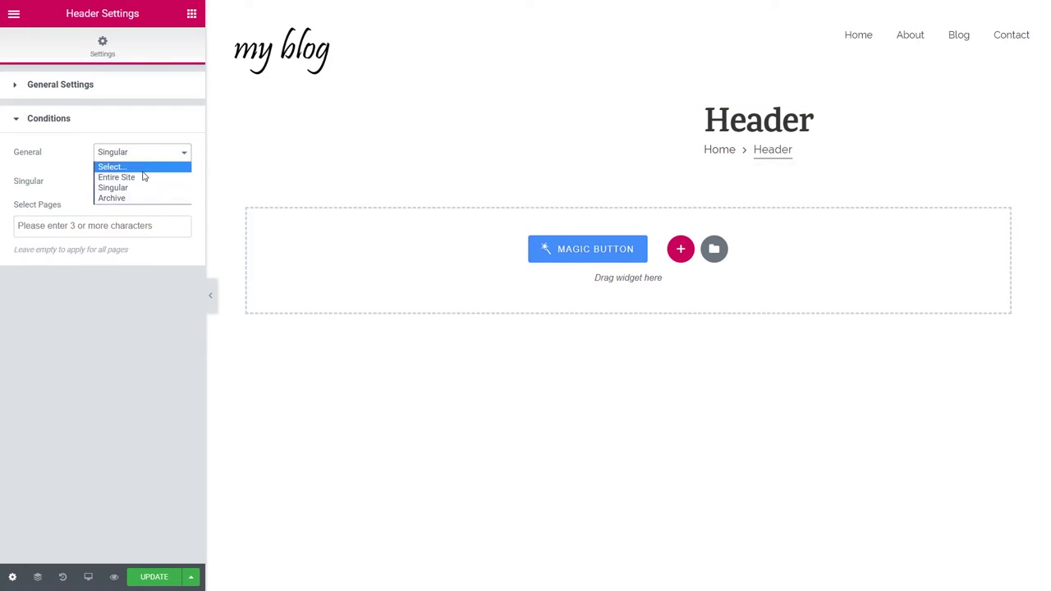
pyautogui.click(110, 175)
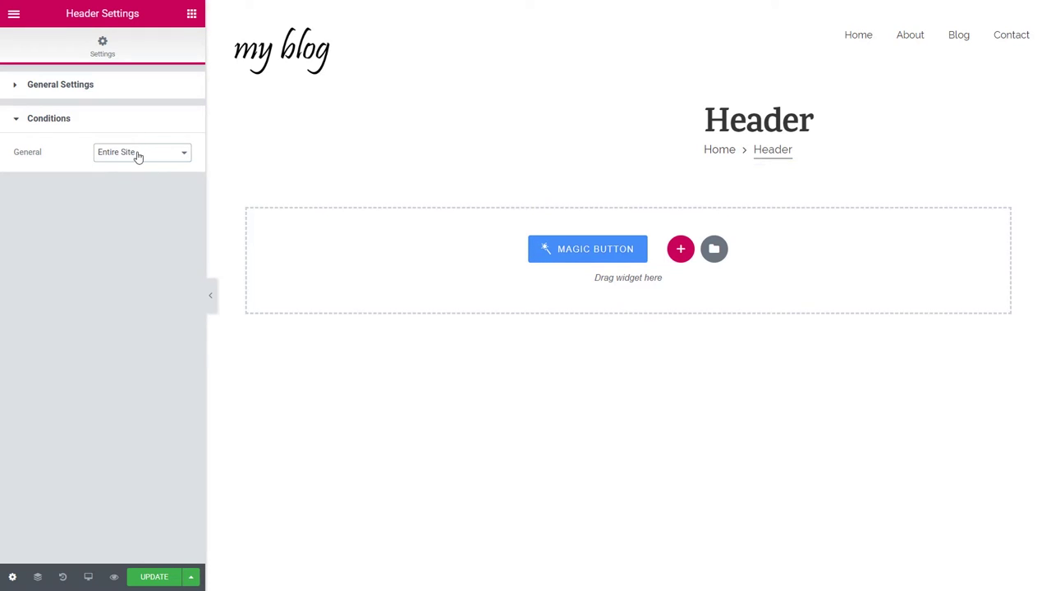
pyautogui.click(156, 579)
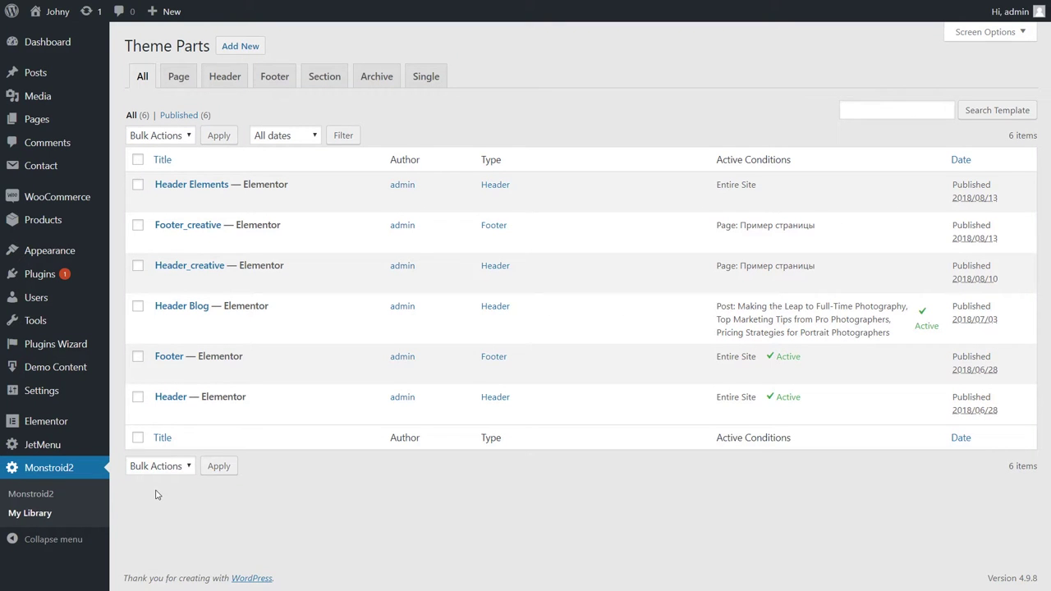
# Disable Elementor's default colours and default fonts in its general settings and save the changes
pyautogui.click(43, 430)
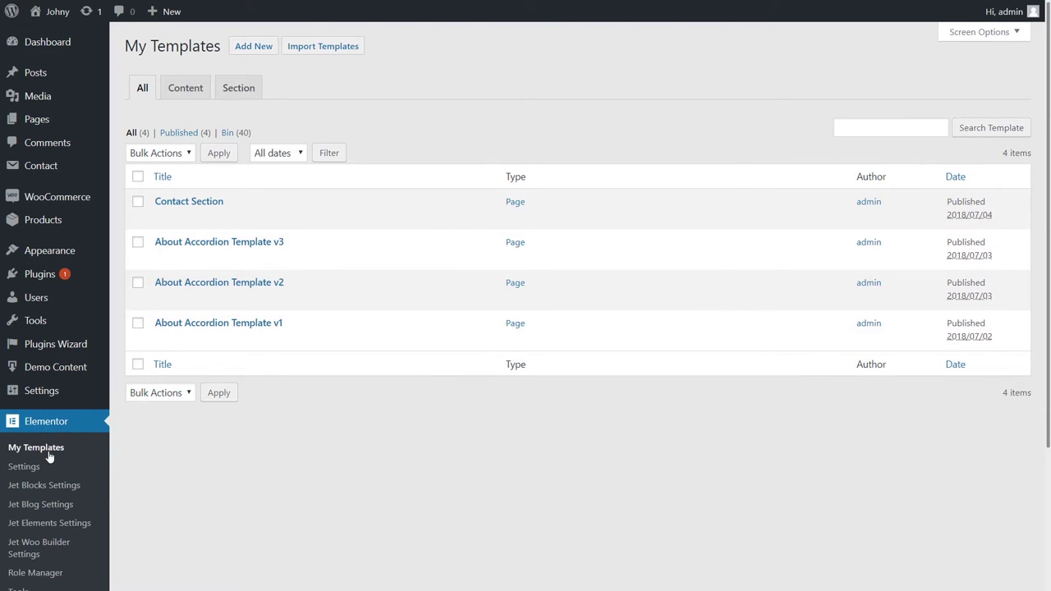
pyautogui.click(35, 466)
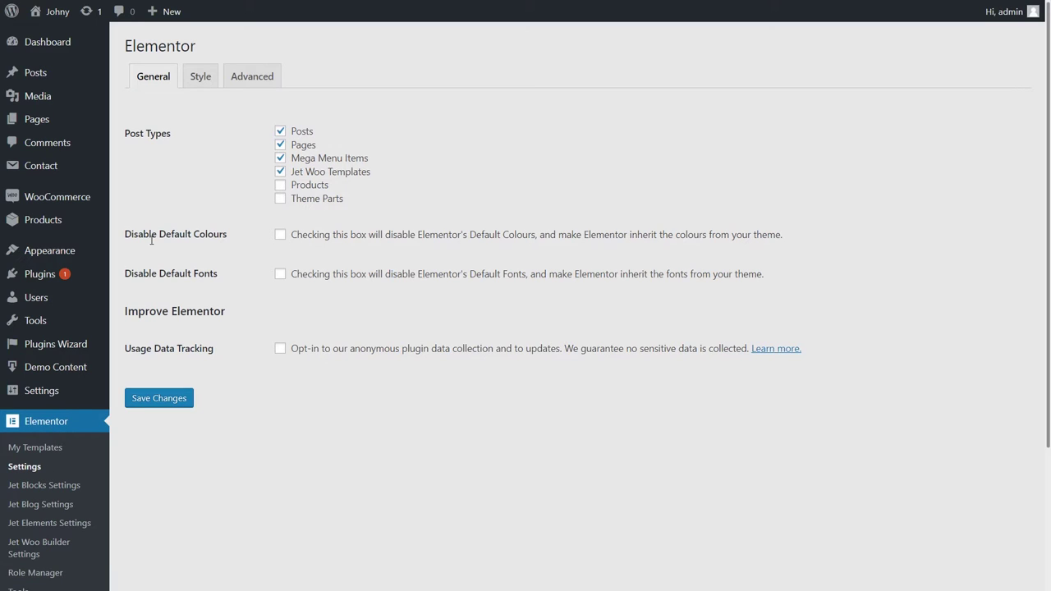
pyautogui.click(280, 235)
pyautogui.click(281, 277)
pyautogui.click(173, 408)
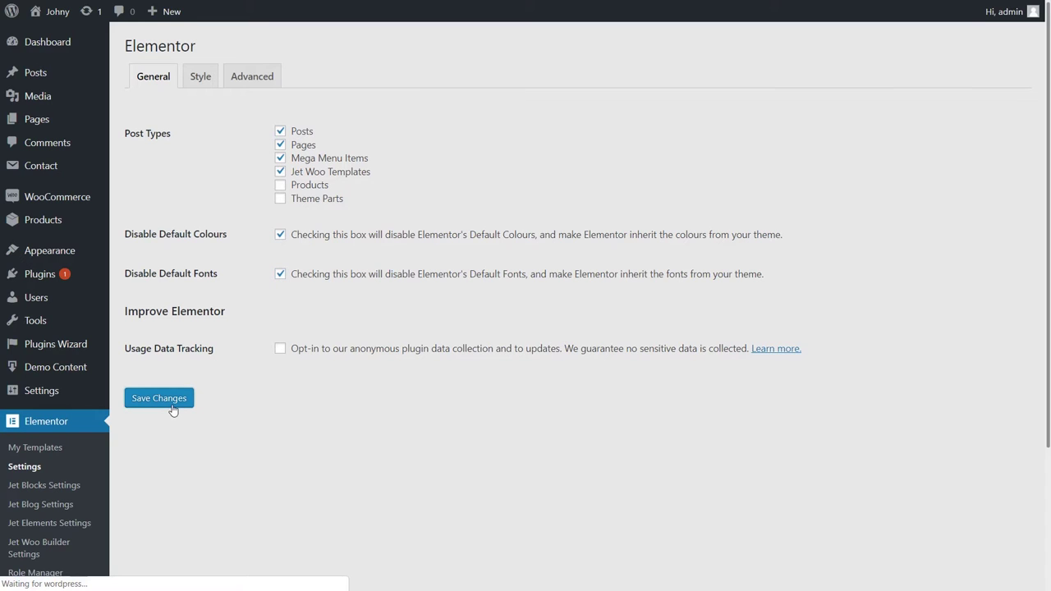
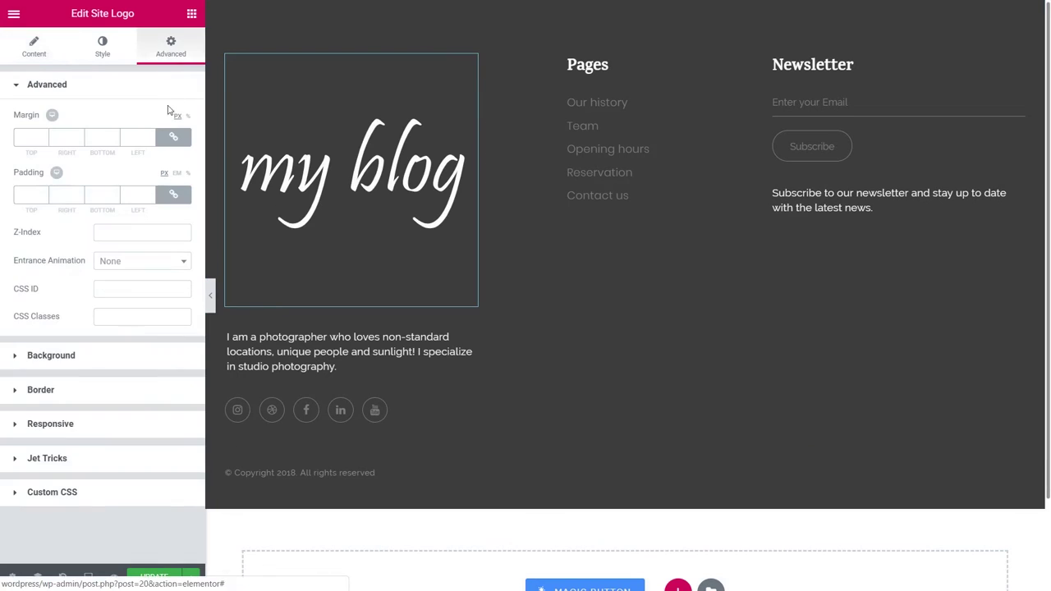
# Give the footer's Site Logo widget an unlinked right padding of 200 px
pyautogui.write('300')
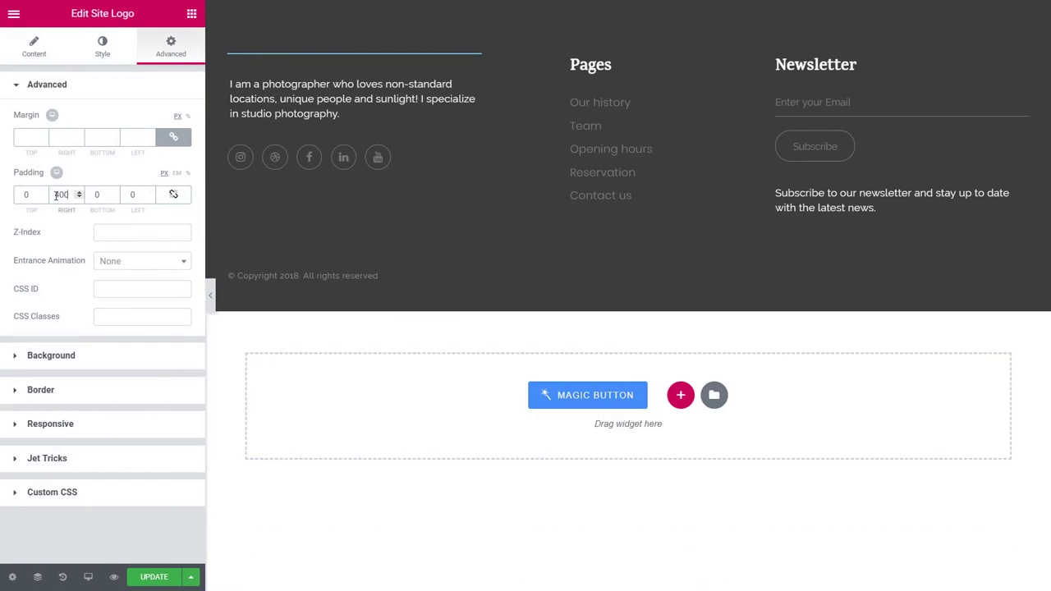
pyautogui.press('BackSpace')
pyautogui.press('BackSpace')
pyautogui.press('BackSpace')
pyautogui.write('0')
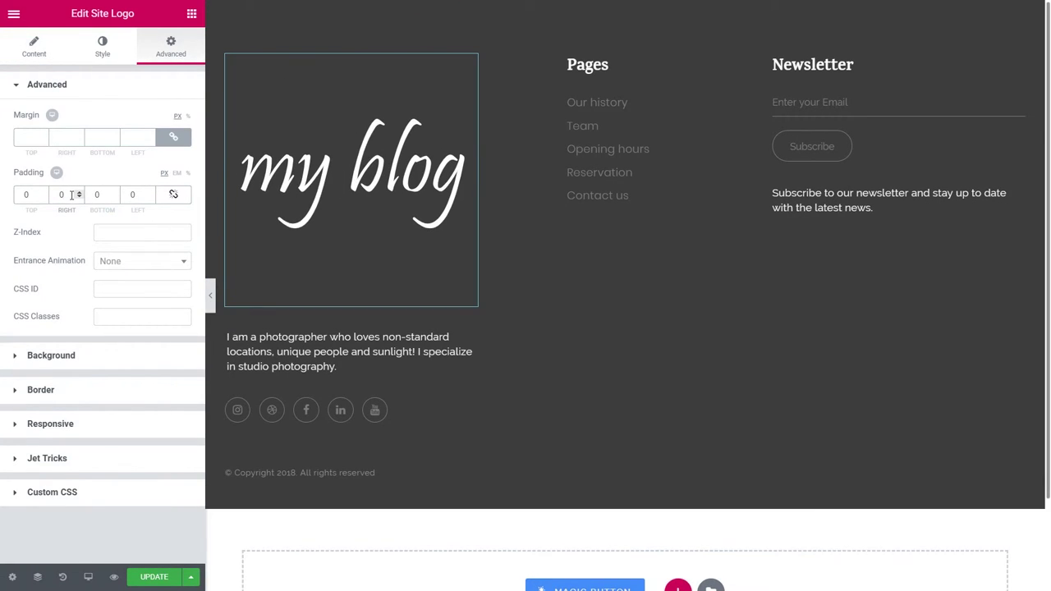
pyautogui.write('300')
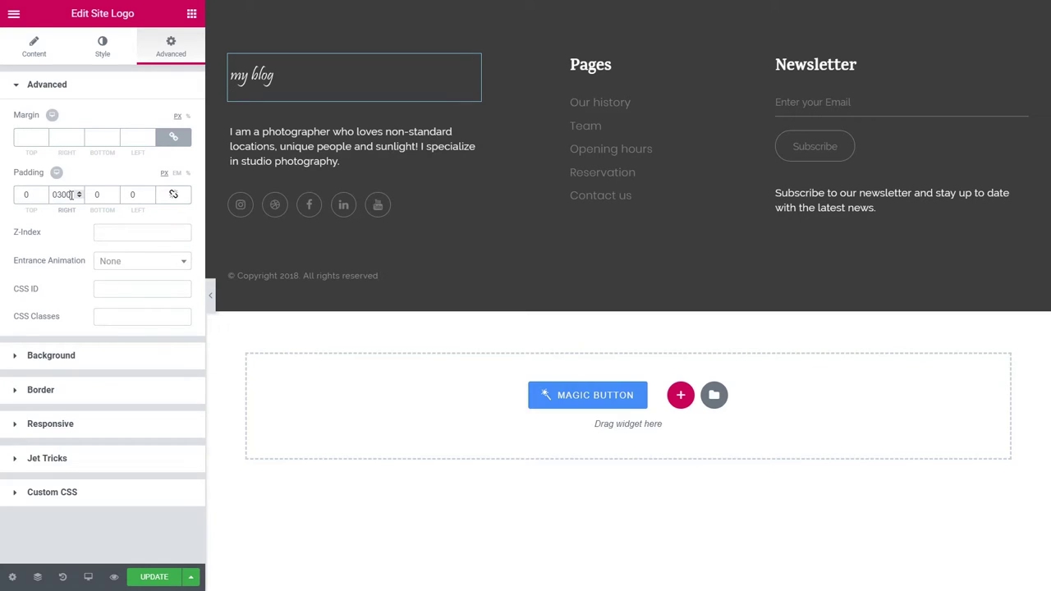
pyautogui.press('BackSpace')
pyautogui.press('BackSpace')
pyautogui.press('BackSpace')
pyautogui.write('200')
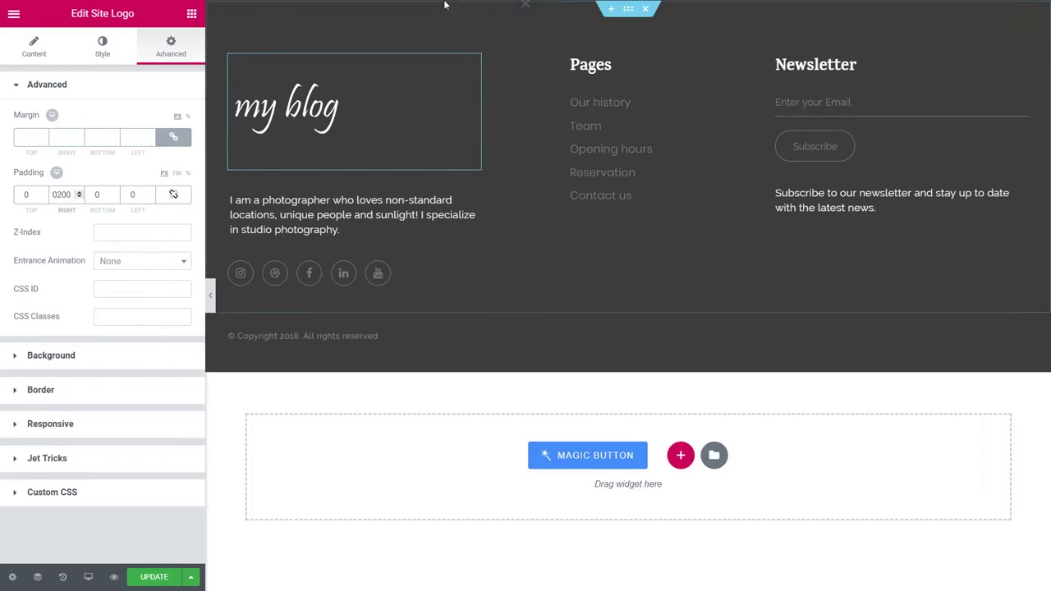
# Narrow the footer's logo column to about 32.7% and preview the footer without the editing panel
pyautogui.moveTo(488, 118); pyautogui.dragTo(482, 120)
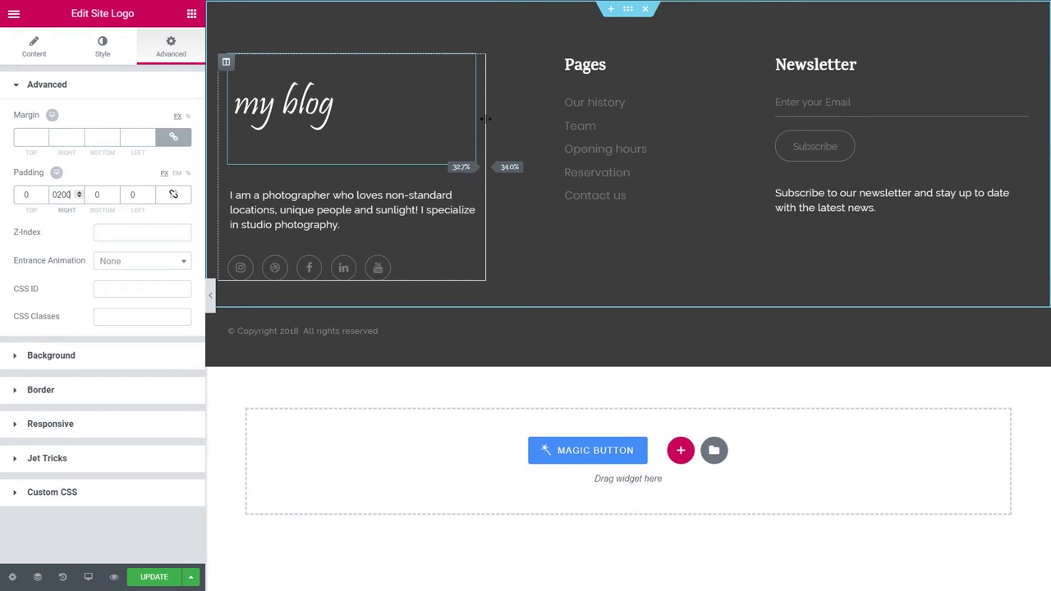
pyautogui.click(207, 293)
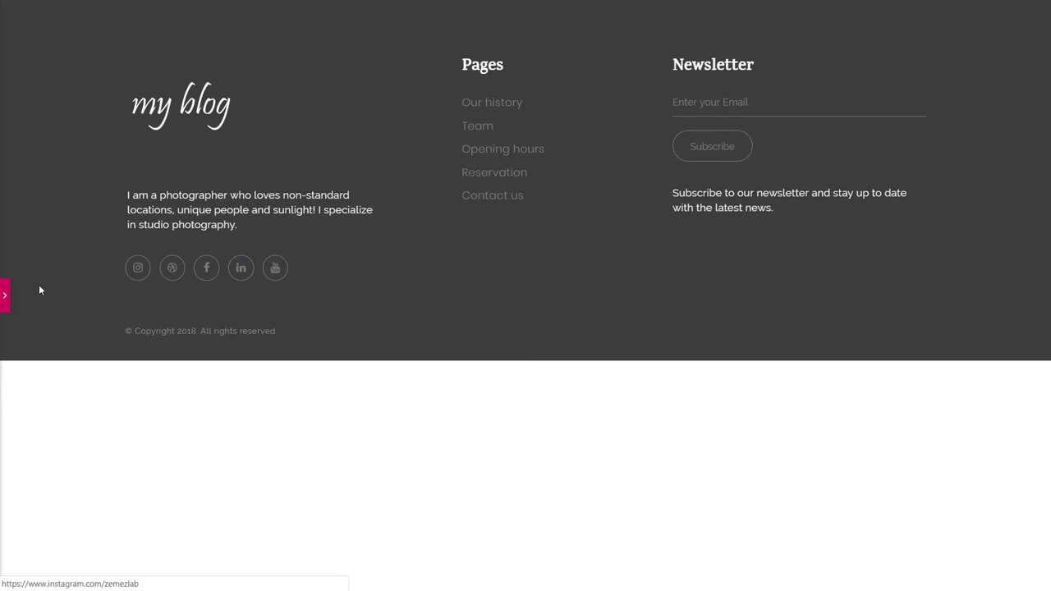
pyautogui.click(5, 295)
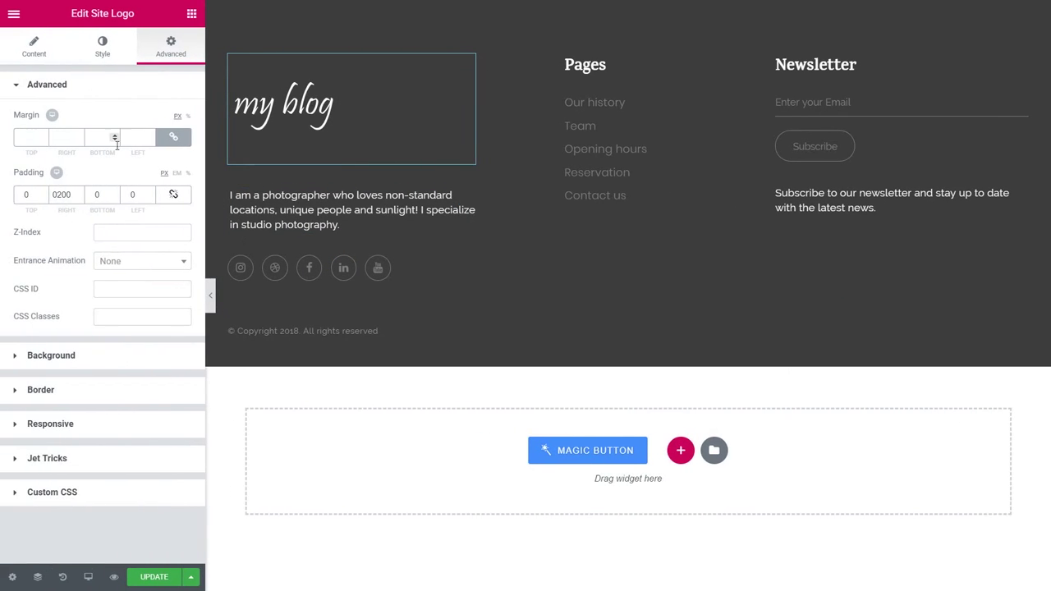
# Set the footer logo's top margin to -66 px with unlinked margins and preview the footer without the editing panel
pyautogui.click(173, 137)
pyautogui.moveTo(44, 141); pyautogui.dragTo(43, 141)
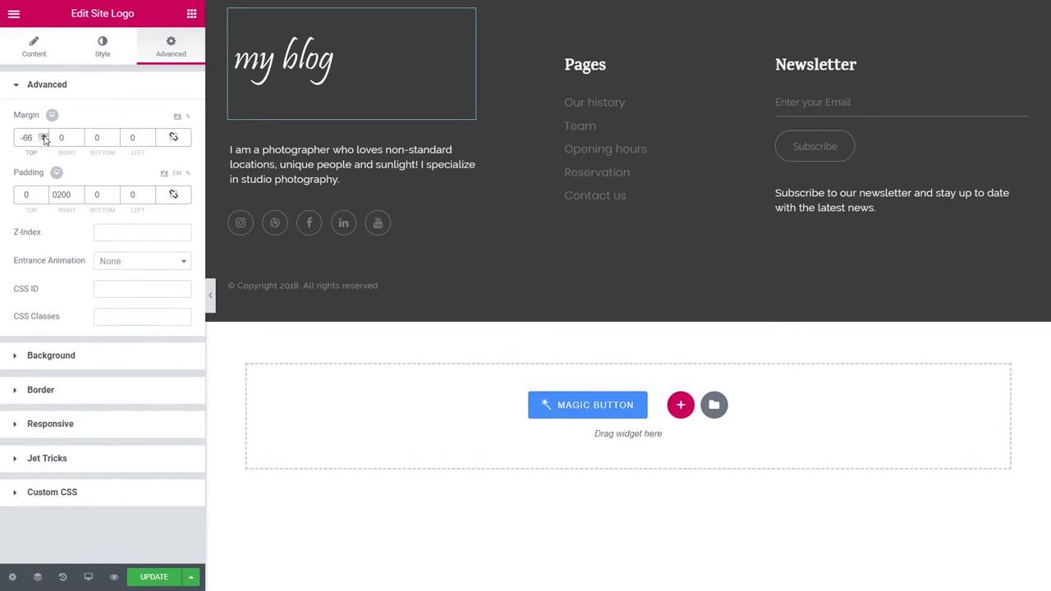
pyautogui.click(211, 295)
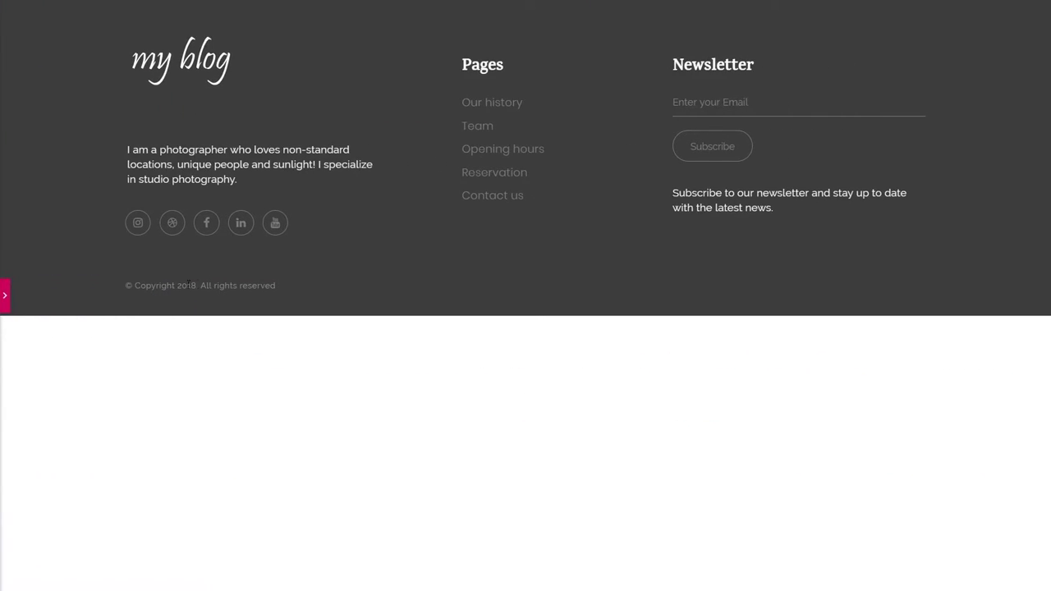
pyautogui.click(5, 296)
# Examine the link set for the Instagram item in the footer's Social Icons widget
pyautogui.click(419, 223)
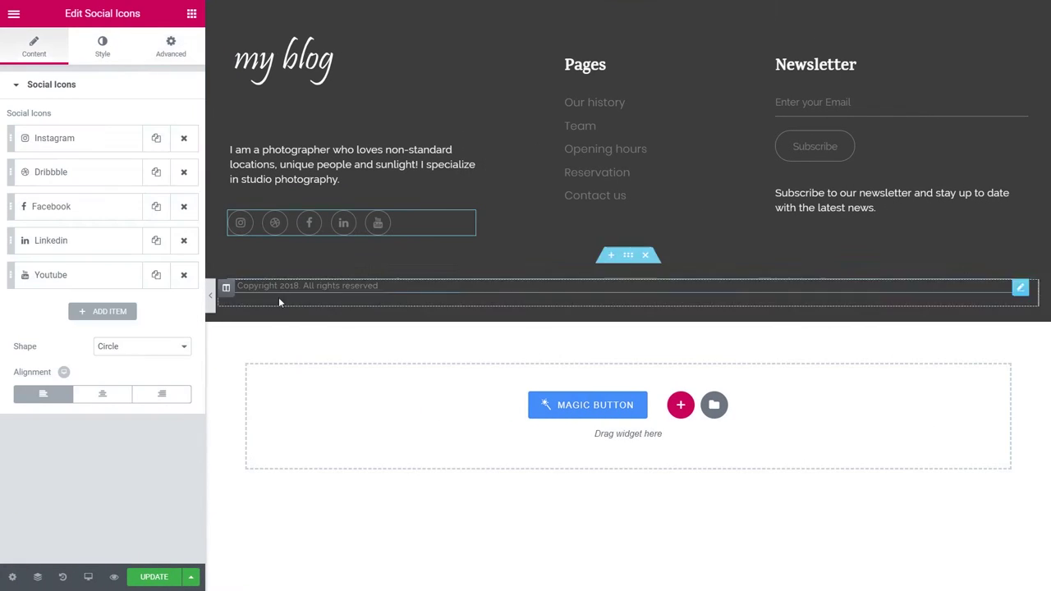
pyautogui.click(88, 147)
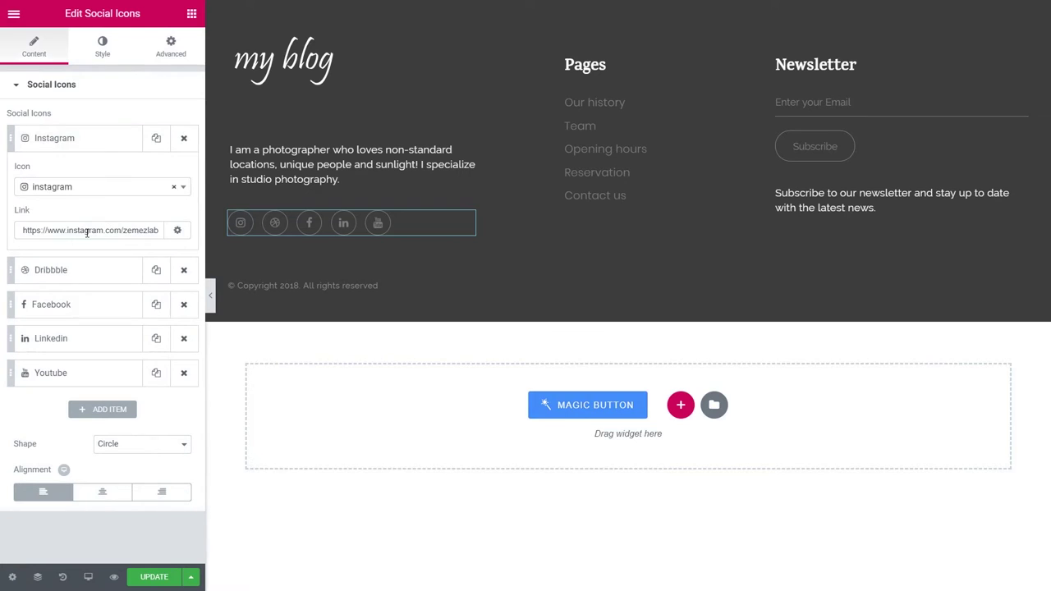
pyautogui.moveTo(87, 233)
pyautogui.mouseDown()
pyautogui.moveTo(164, 231)
pyautogui.moveTo(100, 233)
pyautogui.mouseUp()
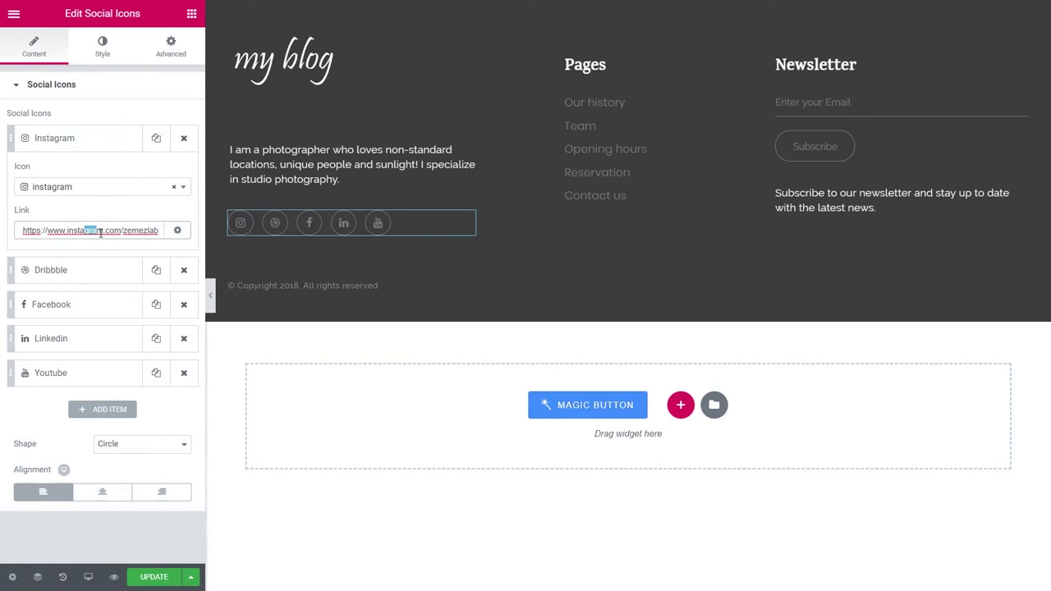
pyautogui.click(79, 141)
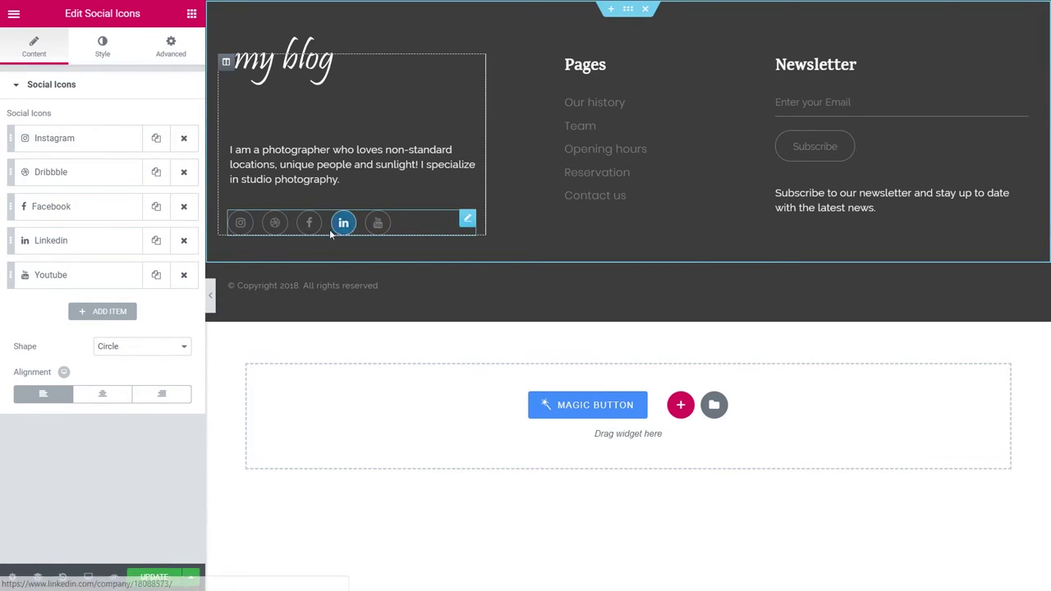
pyautogui.click(58, 140)
pyautogui.click(80, 148)
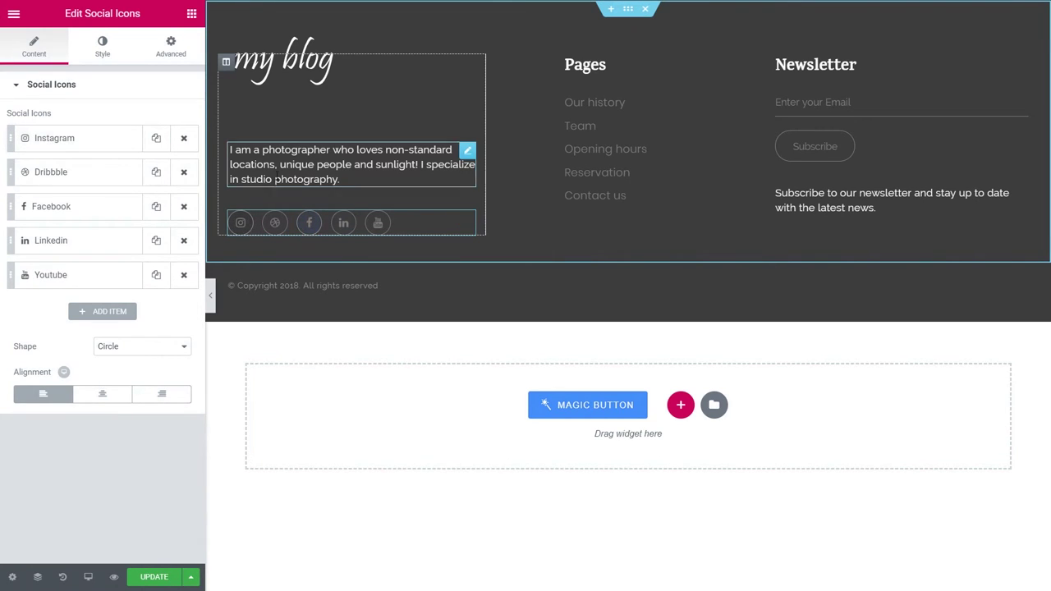
# Rewrite the text below the footer logo as "I am a lifestyle and fashion blogger. Follow me on my social media all over the web!"
pyautogui.click(345, 168)
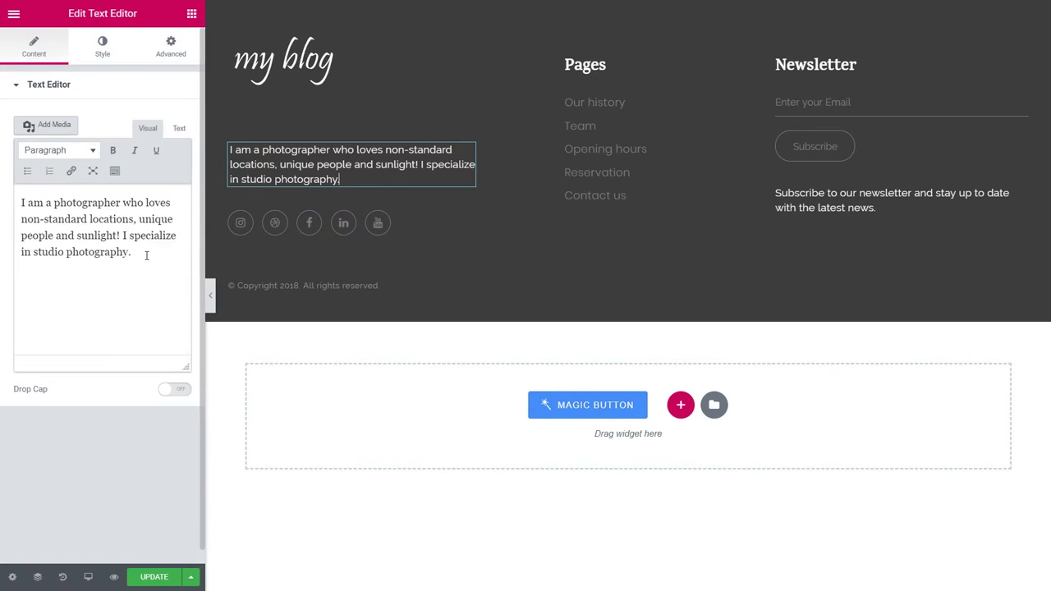
pyautogui.moveTo(146, 255); pyautogui.dragTo(53, 202)
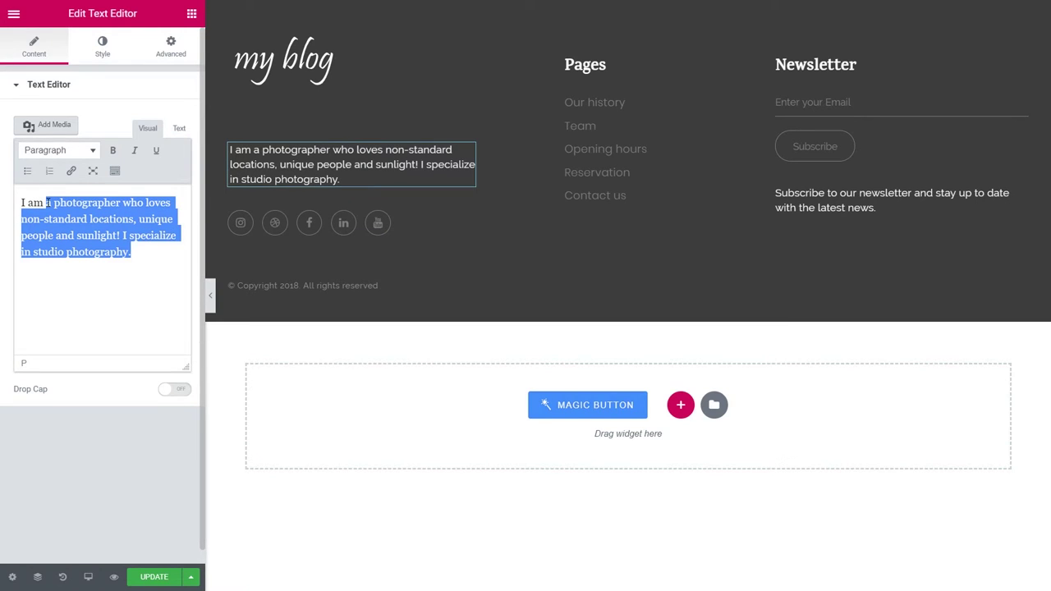
pyautogui.press('BackSpace')
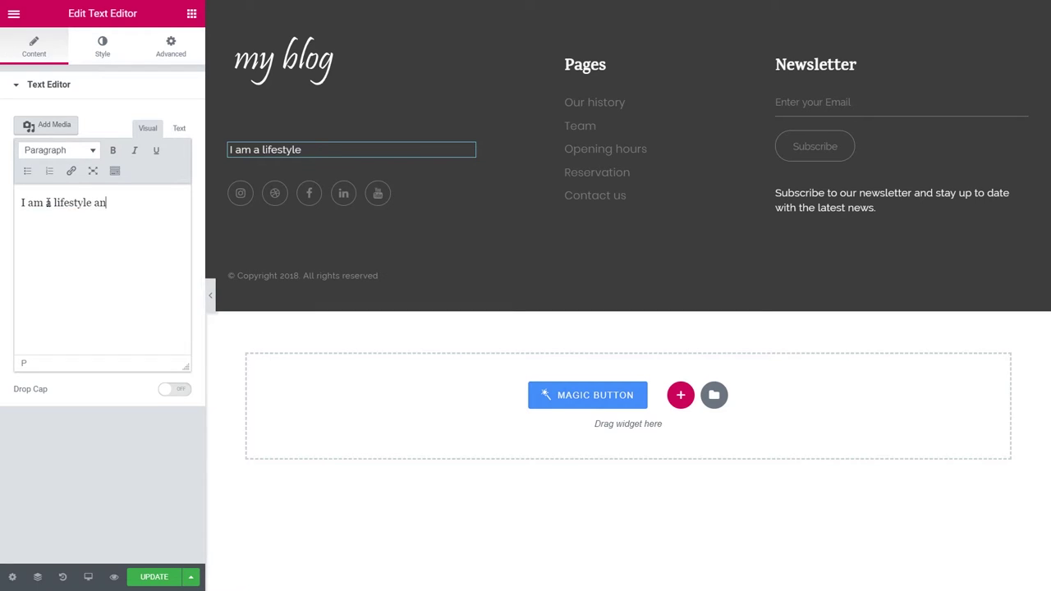
pyautogui.write('lifestyle and fashion blogger. Follow me on my')
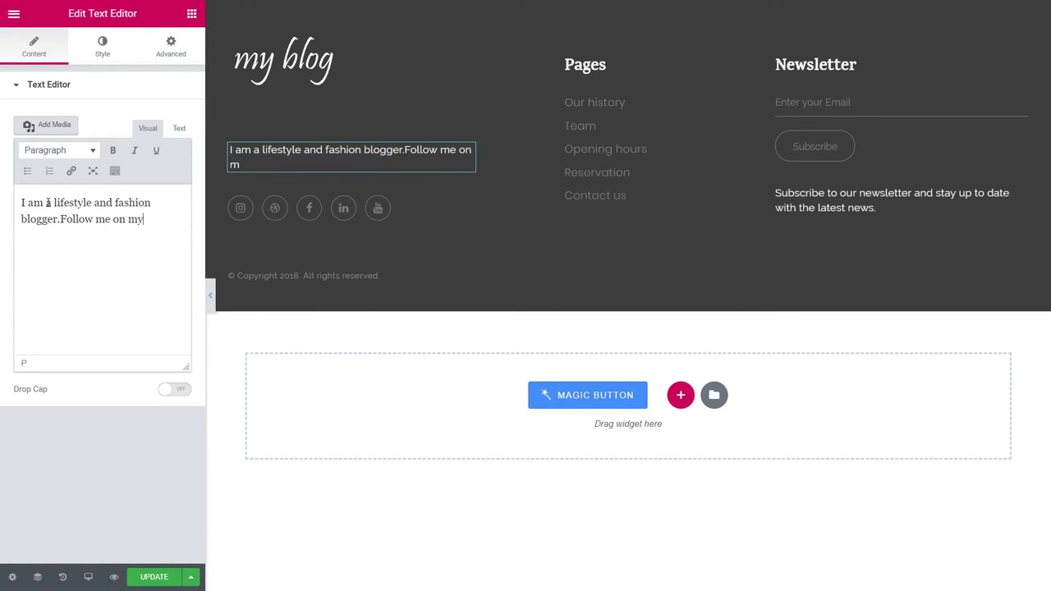
pyautogui.write(' social media all over the web!')
pyautogui.click(62, 218)
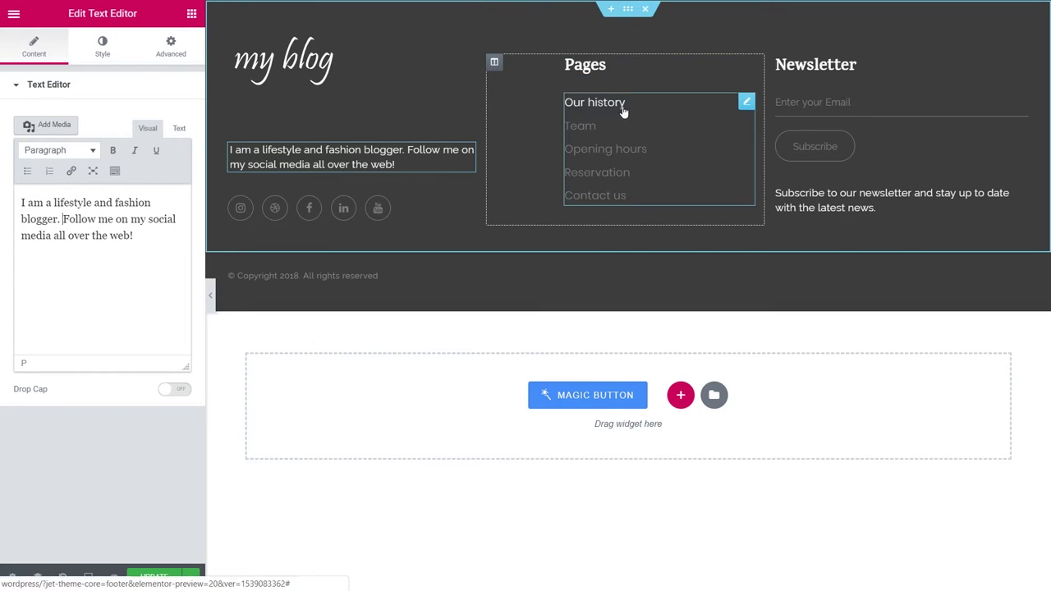
# Check the link of the Reservation item in the footer's Pages icon list
pyautogui.click(591, 104)
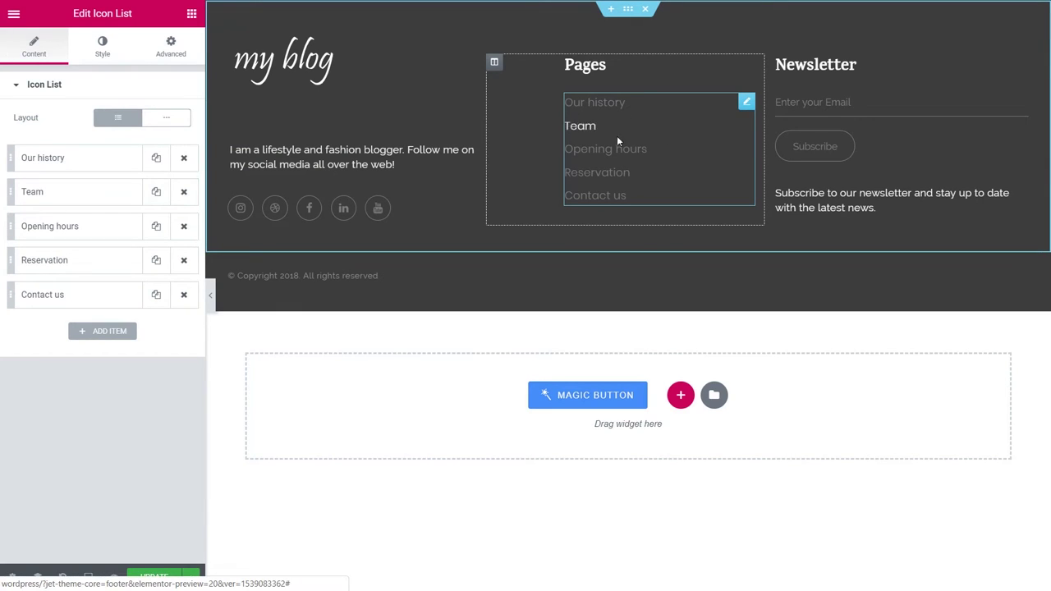
pyautogui.click(69, 261)
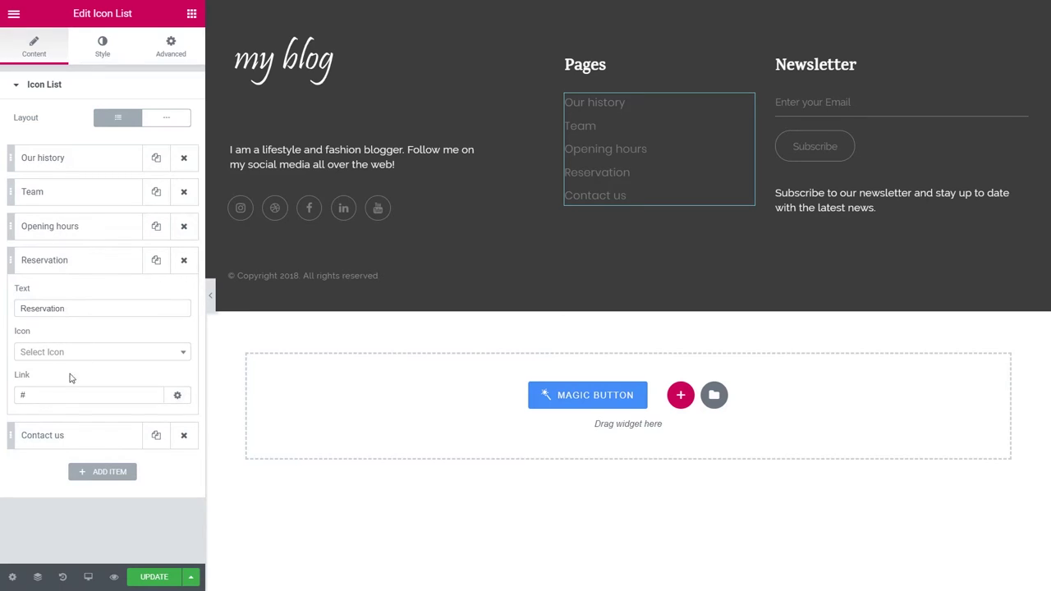
pyautogui.moveTo(42, 397); pyautogui.dragTo(11, 400)
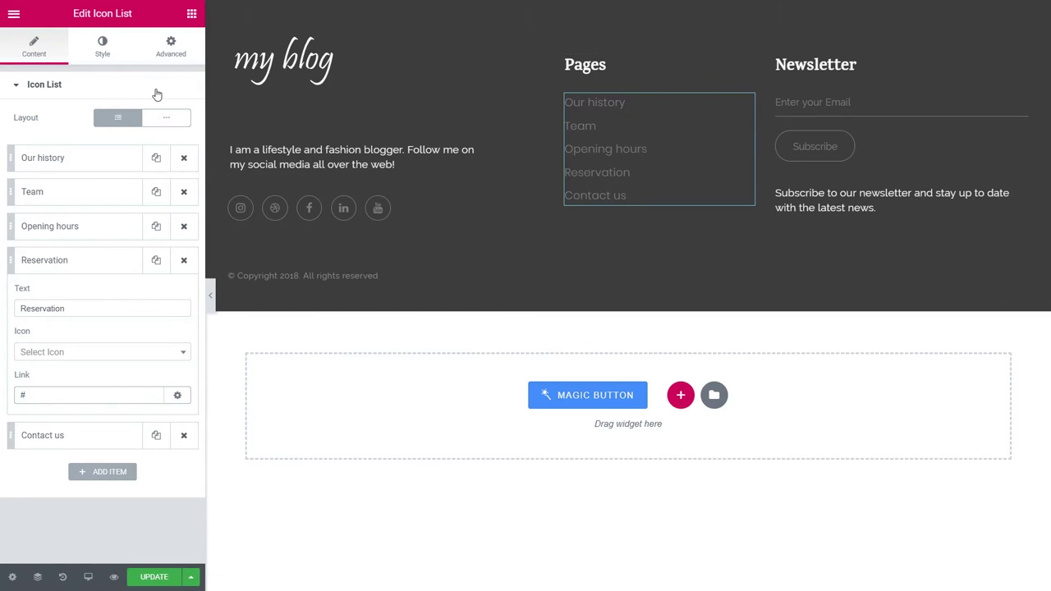
# Add a Vertical Mega Menu widget below the footer's Pages list and assign the Main Menu to it
pyautogui.click(191, 13)
pyautogui.write('v')
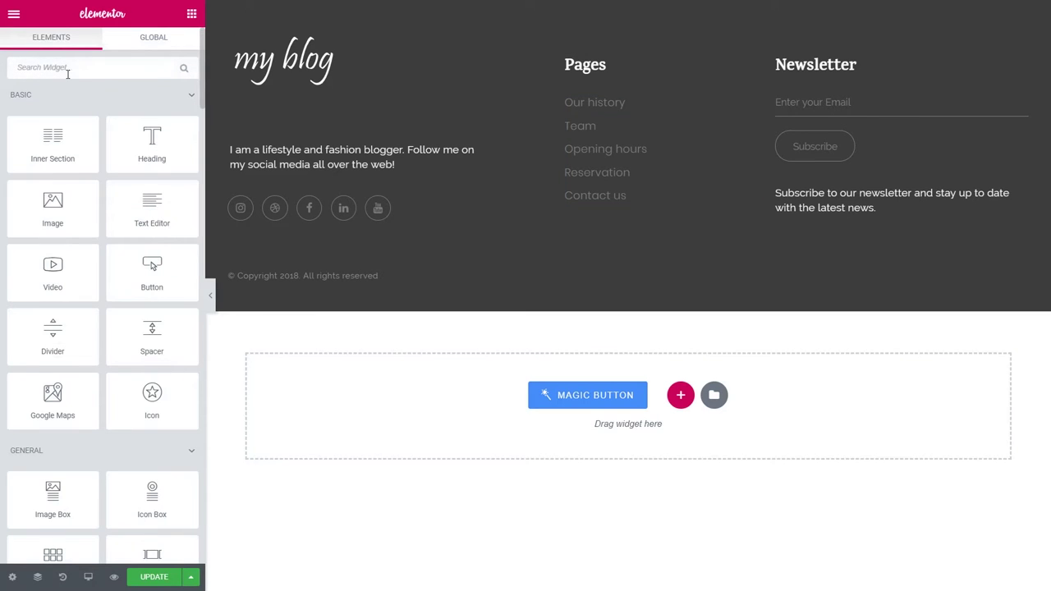
pyautogui.write('er')
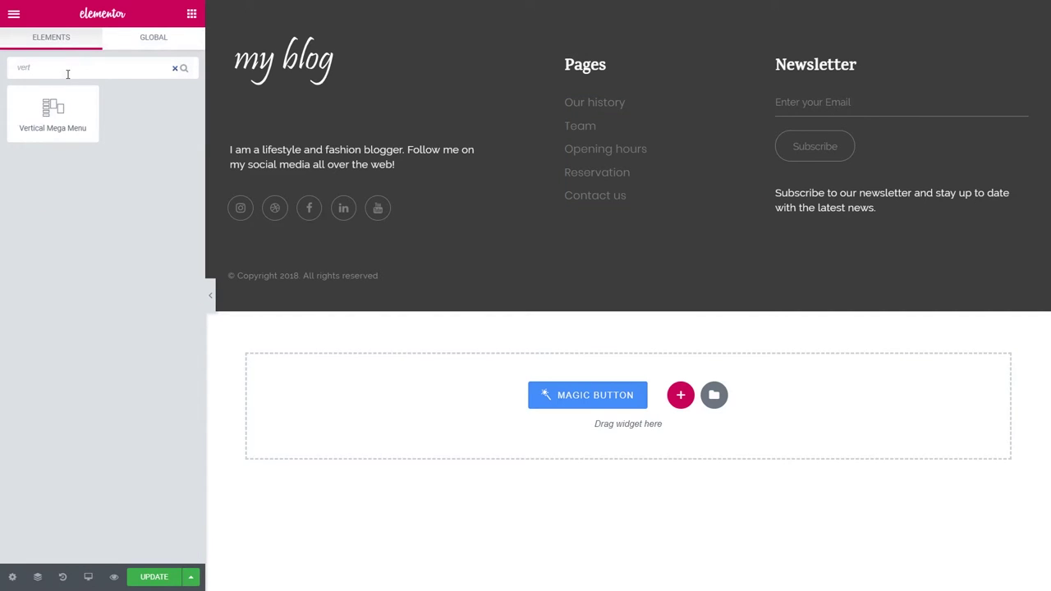
pyautogui.write('t')
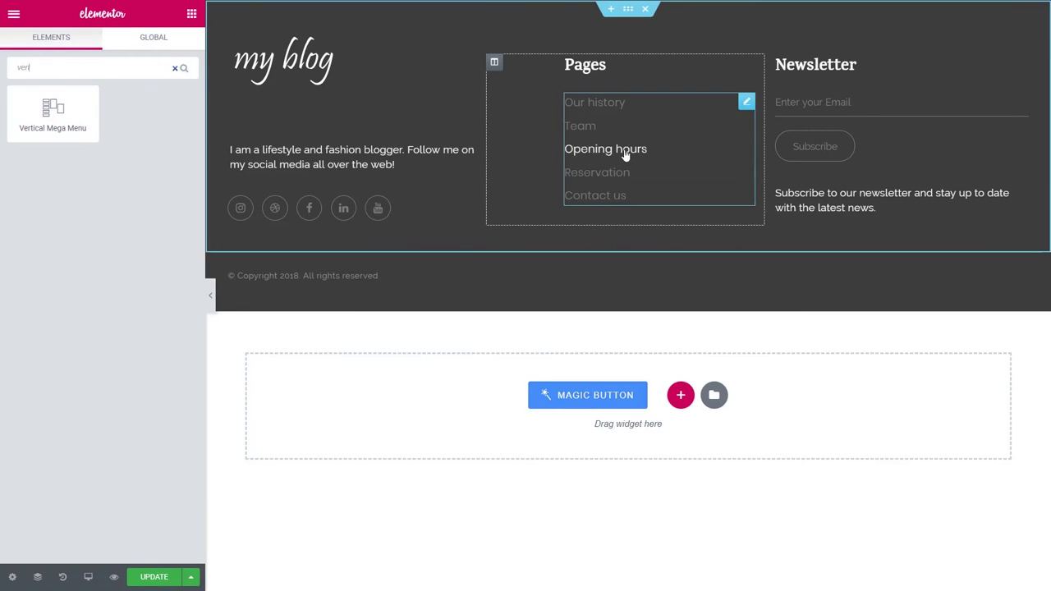
pyautogui.rightClick(681, 111)
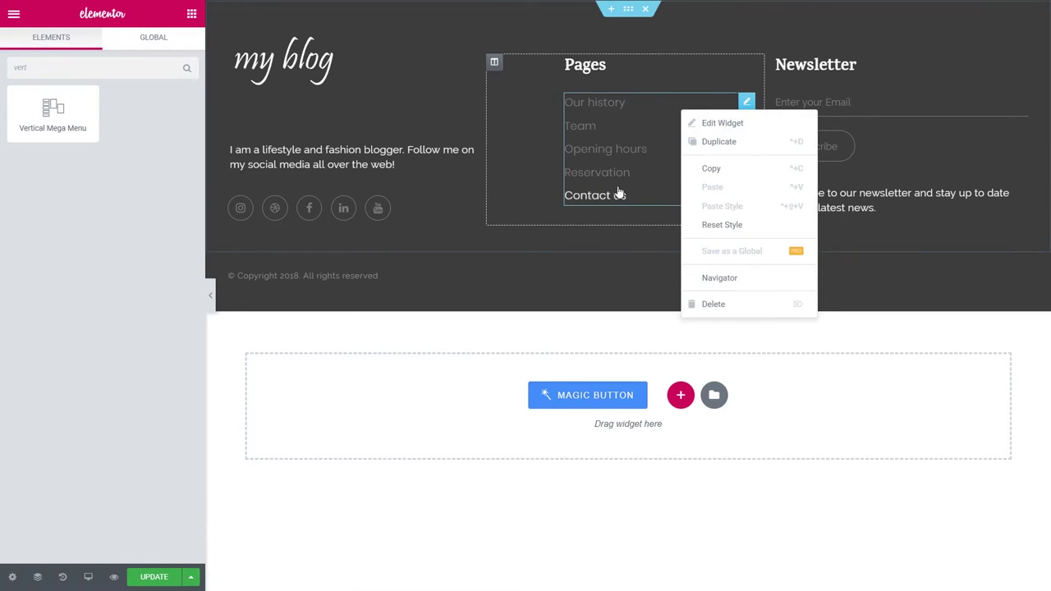
pyautogui.moveTo(53, 110); pyautogui.dragTo(602, 207)
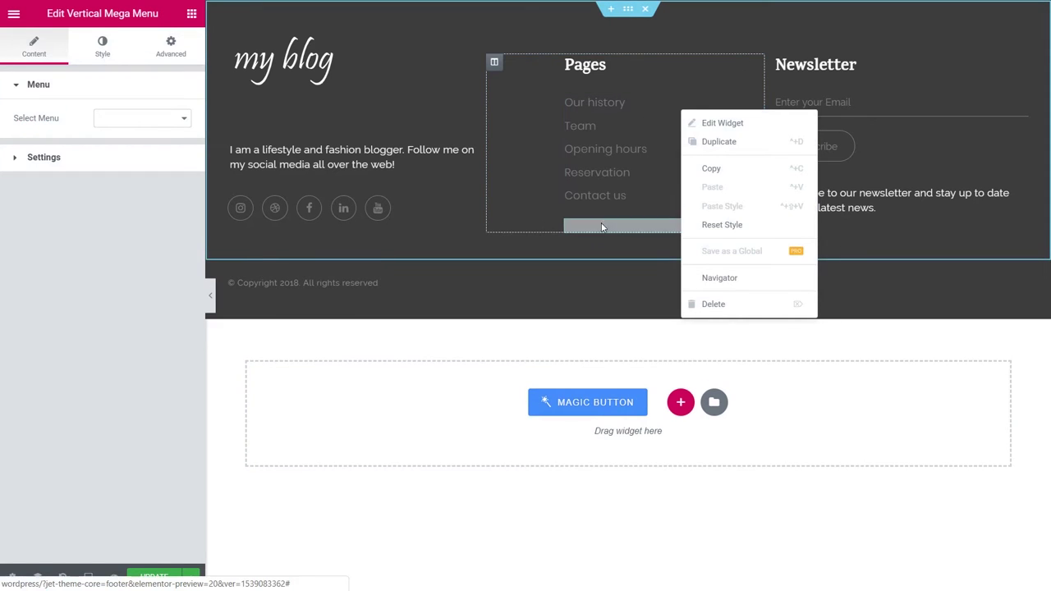
pyautogui.click(144, 117)
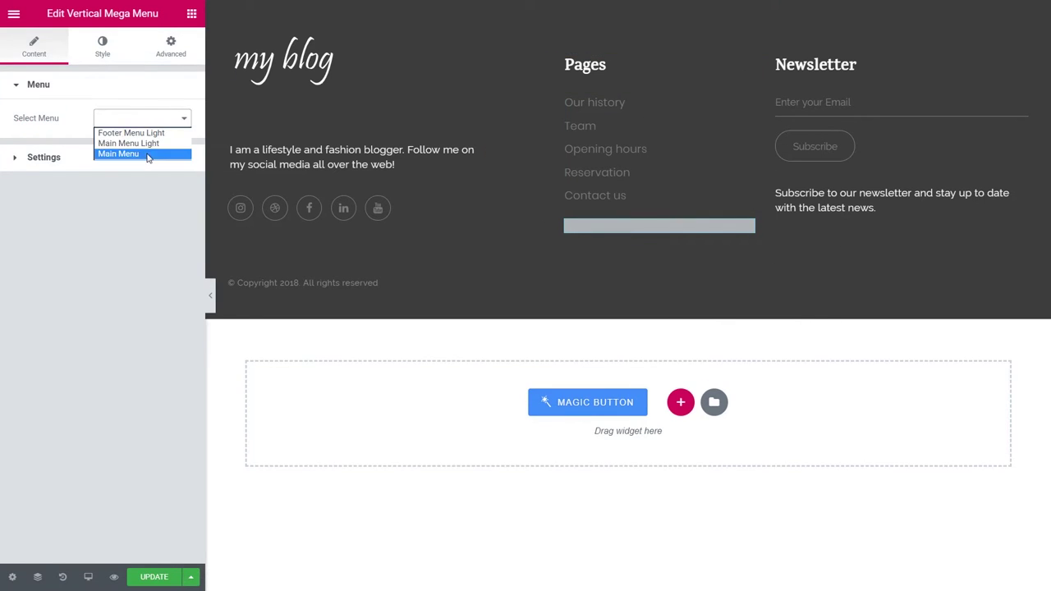
pyautogui.click(147, 155)
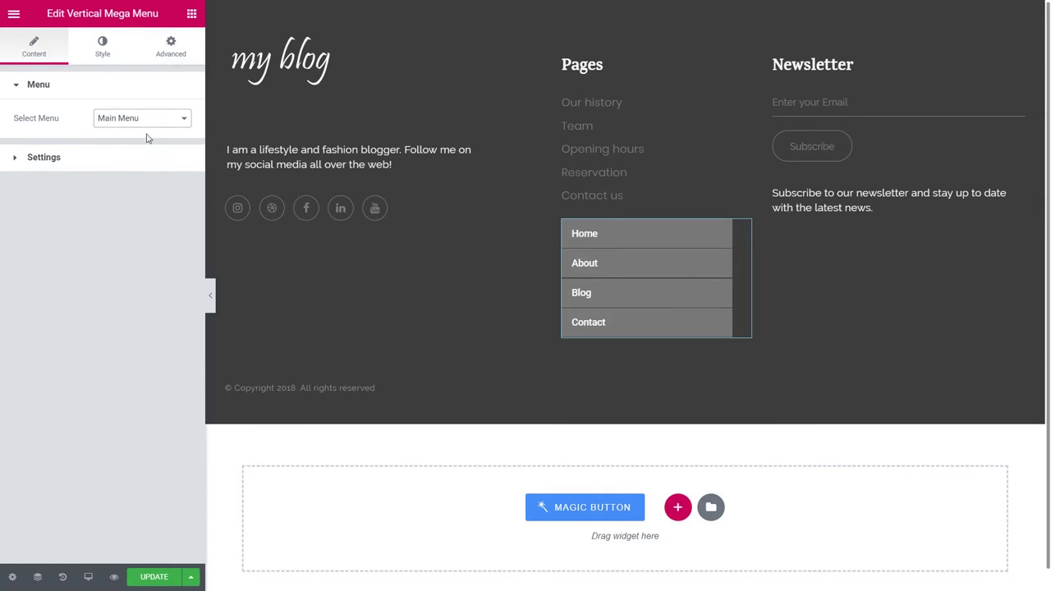
# Review the Vertical Mega Menu's general settings and the text typography of the Pages icon list above it
pyautogui.click(83, 167)
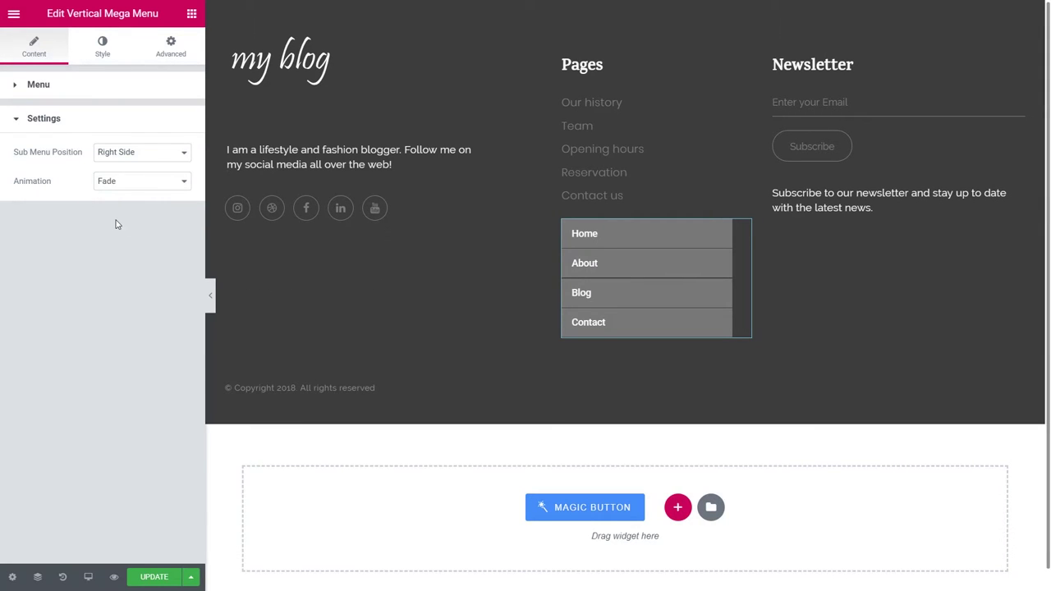
pyautogui.click(603, 155)
pyautogui.click(101, 46)
pyautogui.click(64, 295)
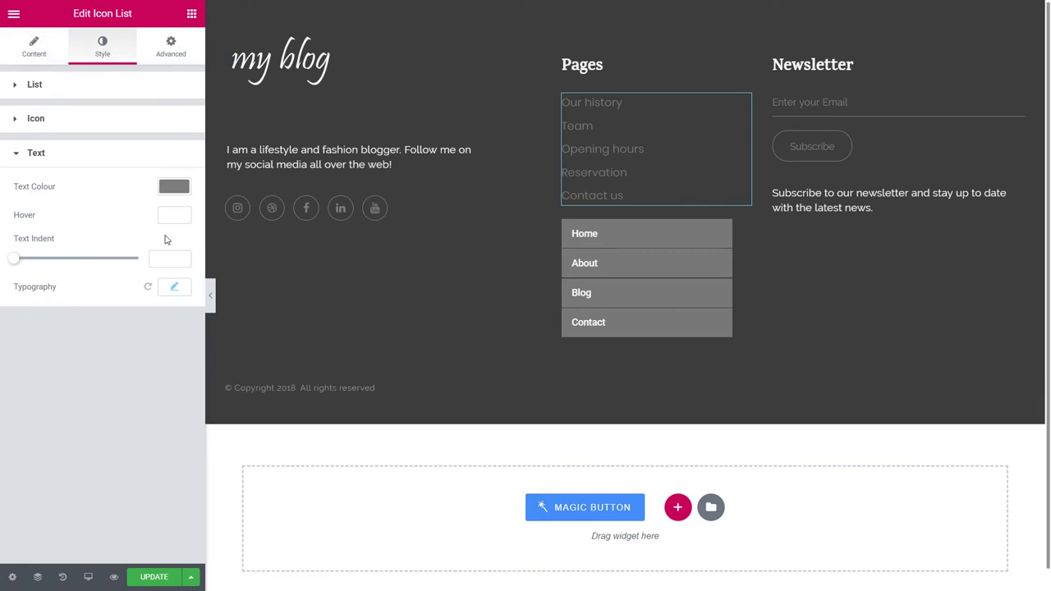
pyautogui.click(174, 286)
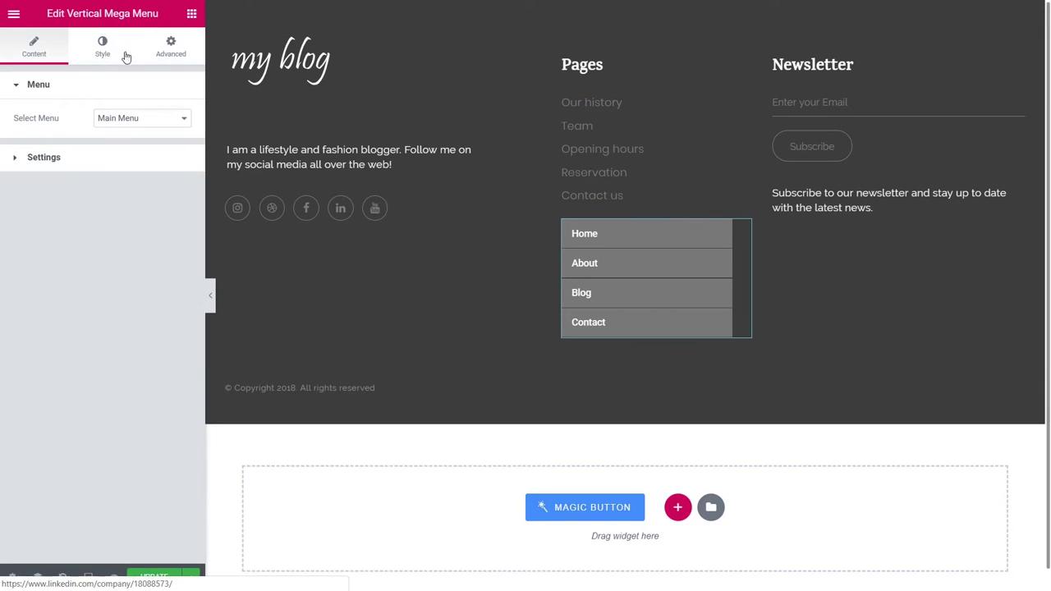
# Set the font family of the Vertical Mega Menu's main menu items to Poppins
pyautogui.click(111, 49)
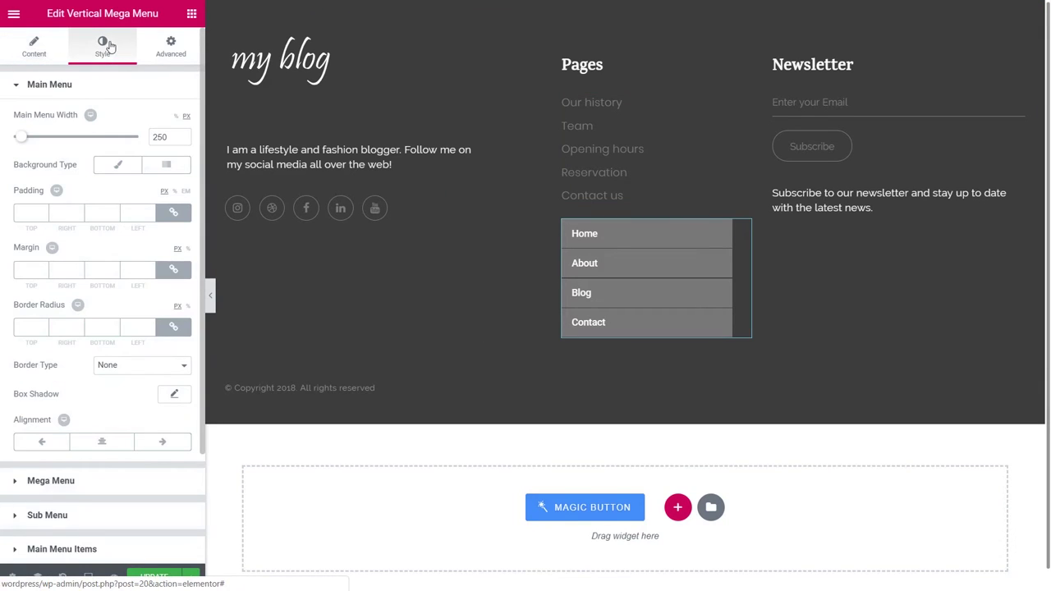
pyautogui.click(76, 85)
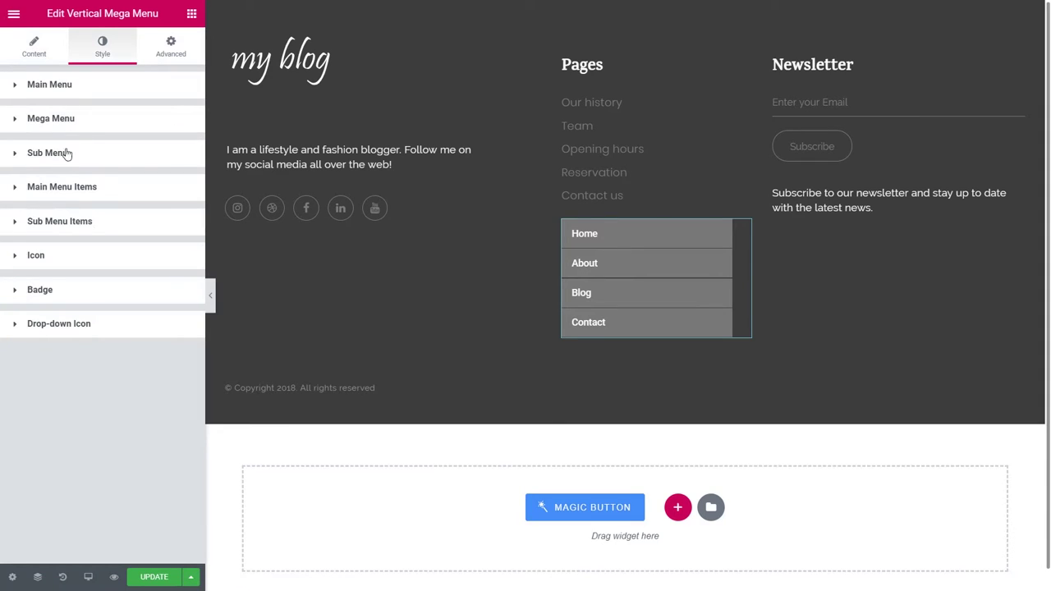
pyautogui.click(73, 186)
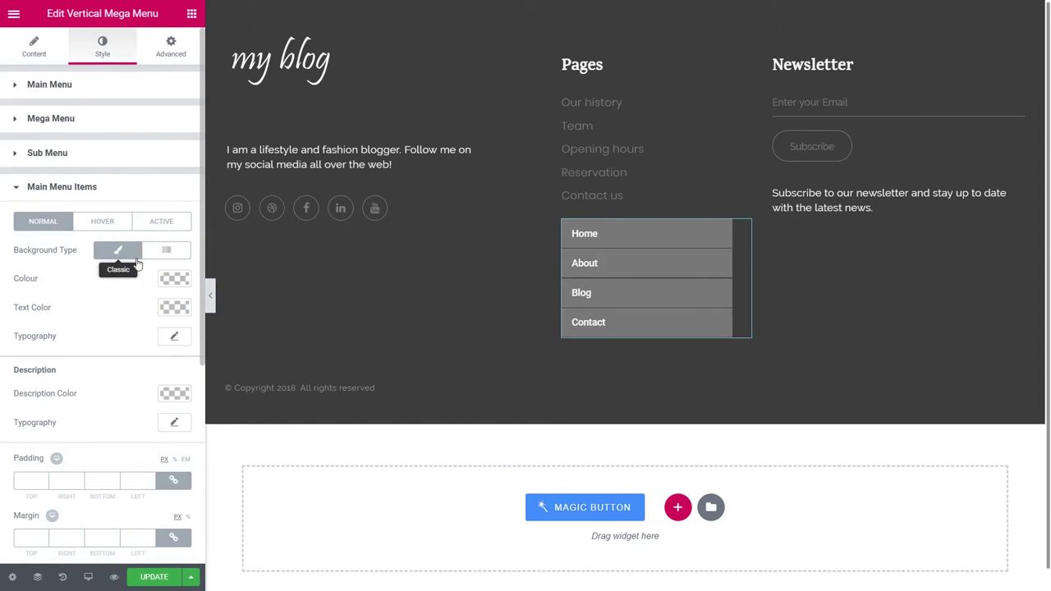
pyautogui.click(174, 336)
pyautogui.click(129, 373)
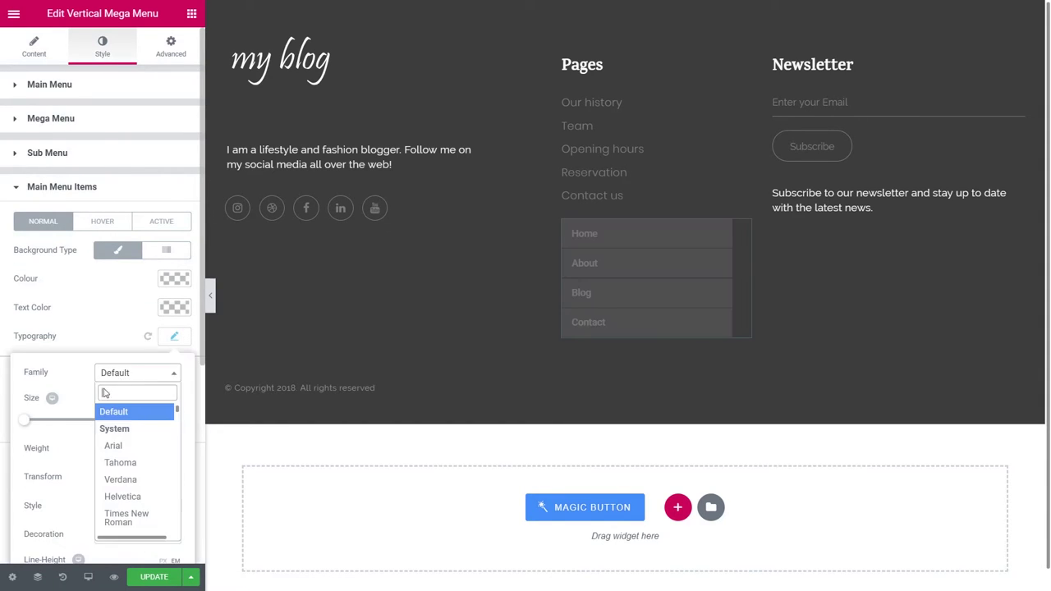
pyautogui.write('opp')
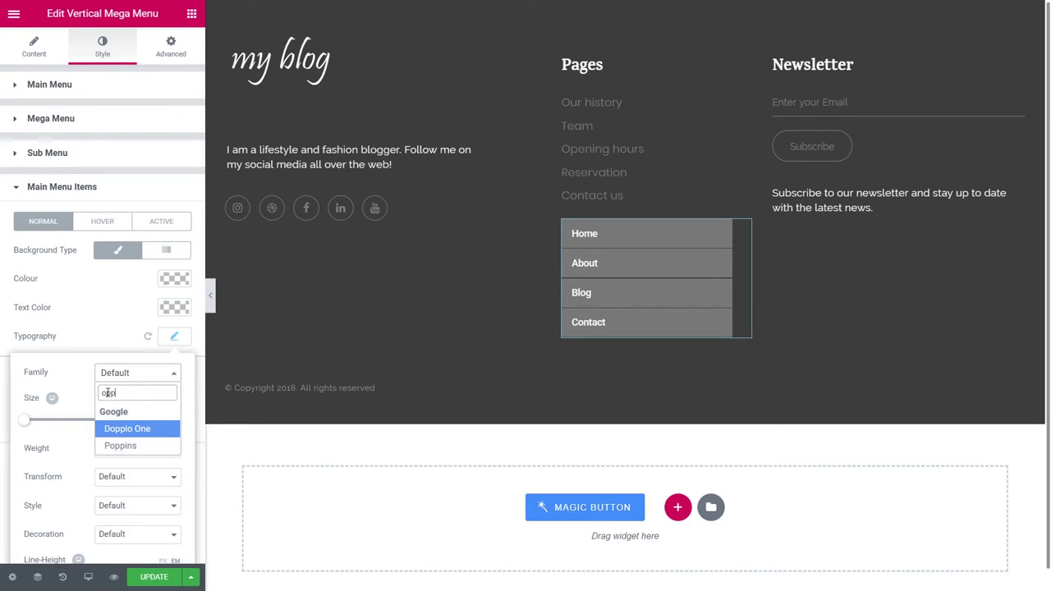
pyautogui.press('BackSpace')
pyautogui.press('BackSpace')
pyautogui.press('BackSpace')
pyautogui.write('poppi')
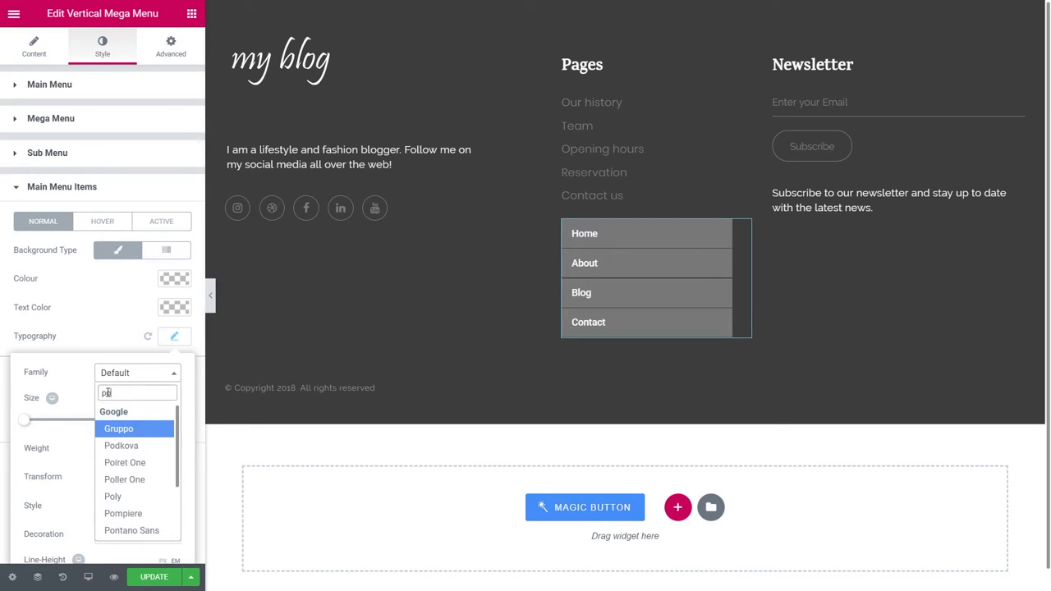
pyautogui.click(125, 429)
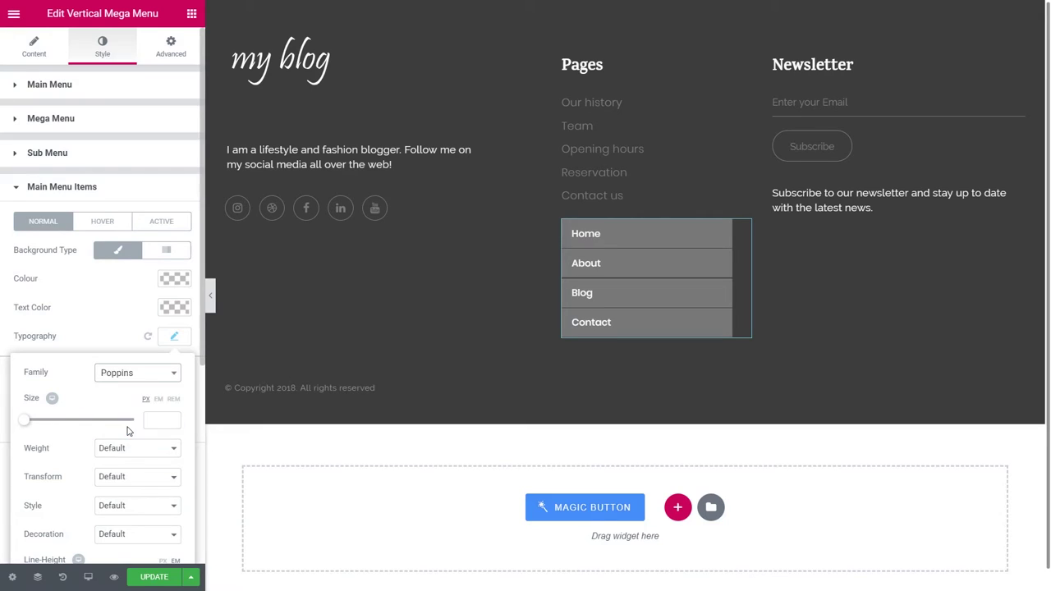
# Give the Vertical Mega Menu's main menu items a 16 px font size and a weight of 300
pyautogui.click(151, 420)
pyautogui.write('16')
pyautogui.click(134, 451)
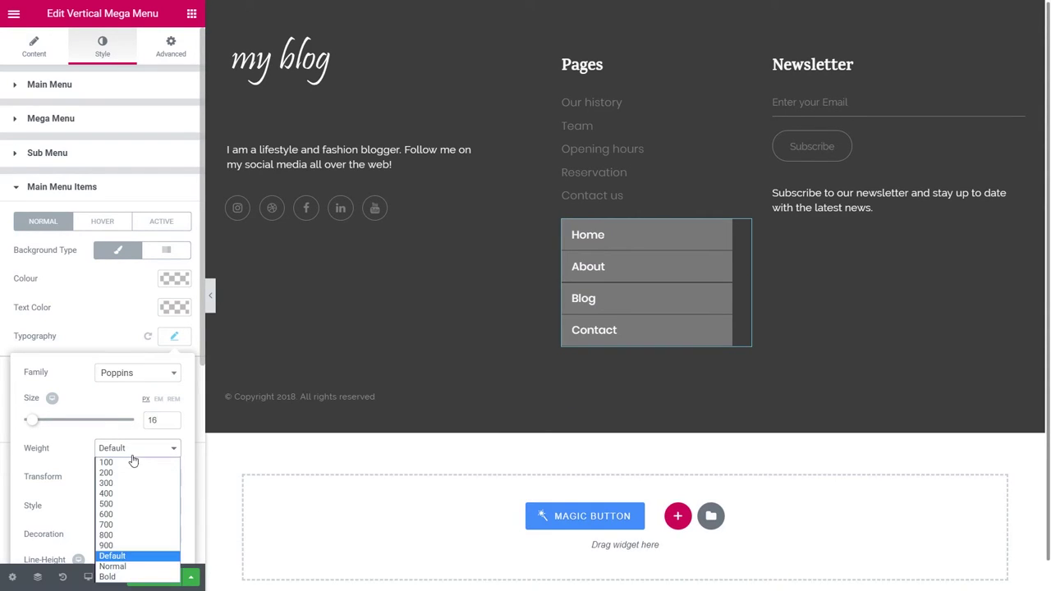
pyautogui.click(117, 486)
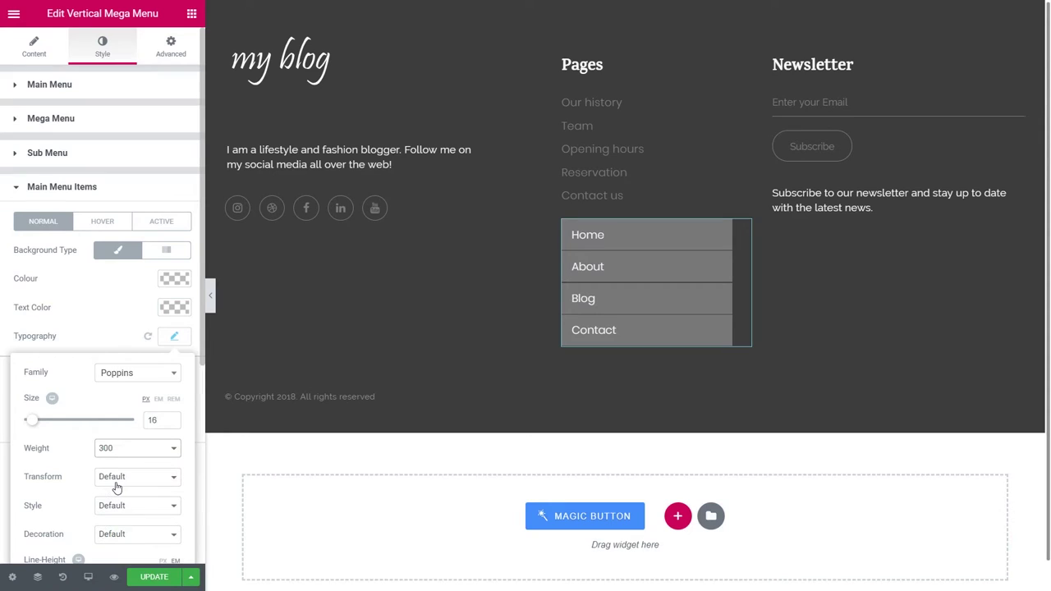
pyautogui.click(174, 338)
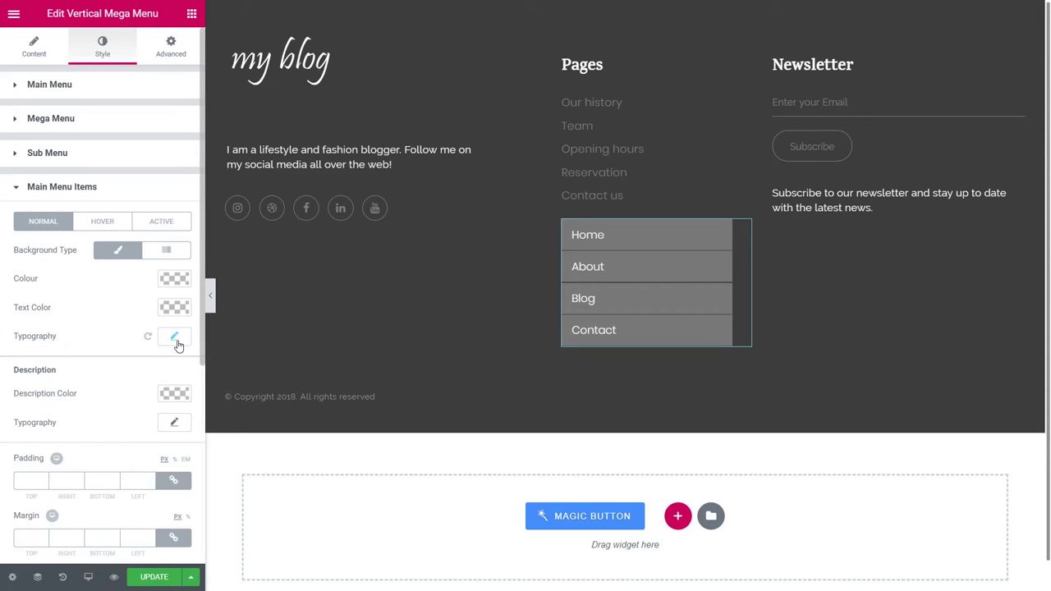
# Make the classic background colour of the main menu items fully transparent in their normal state
pyautogui.click(174, 281)
pyautogui.moveTo(178, 329); pyautogui.dragTo(174, 507)
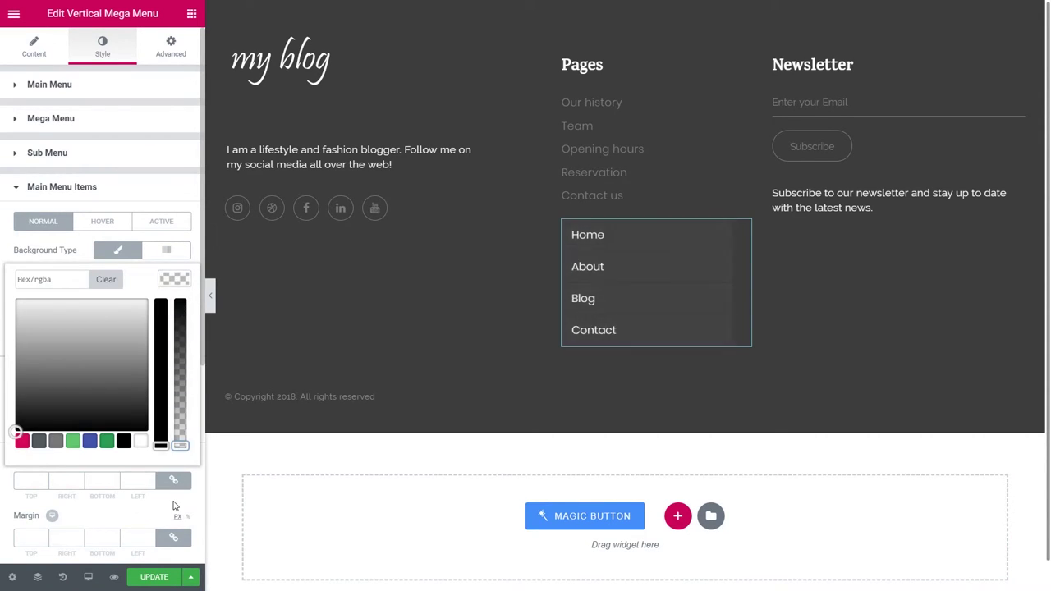
pyautogui.click(174, 513)
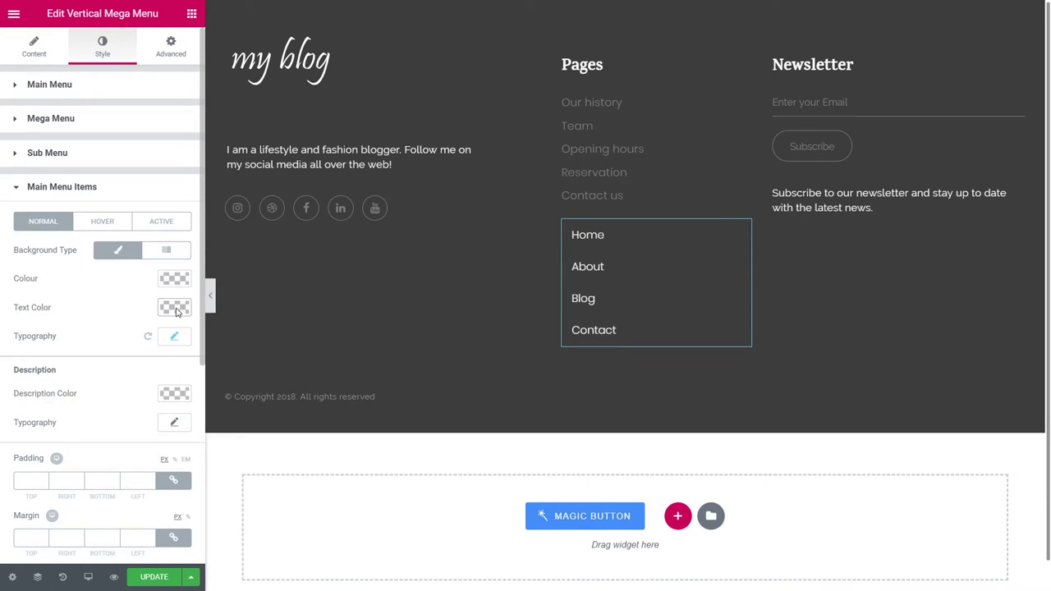
# Set the normal text color of the Vertical Mega Menu's main menu items to white with reduced opacity, matching the Pages list above
pyautogui.click(175, 309)
pyautogui.click(141, 471)
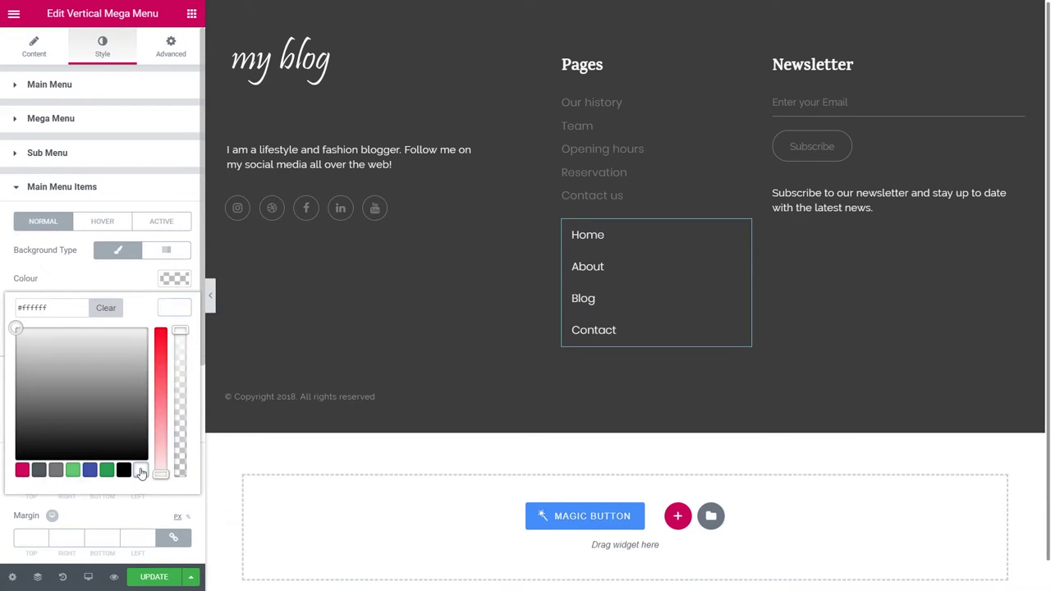
pyautogui.moveTo(182, 331); pyautogui.dragTo(186, 398)
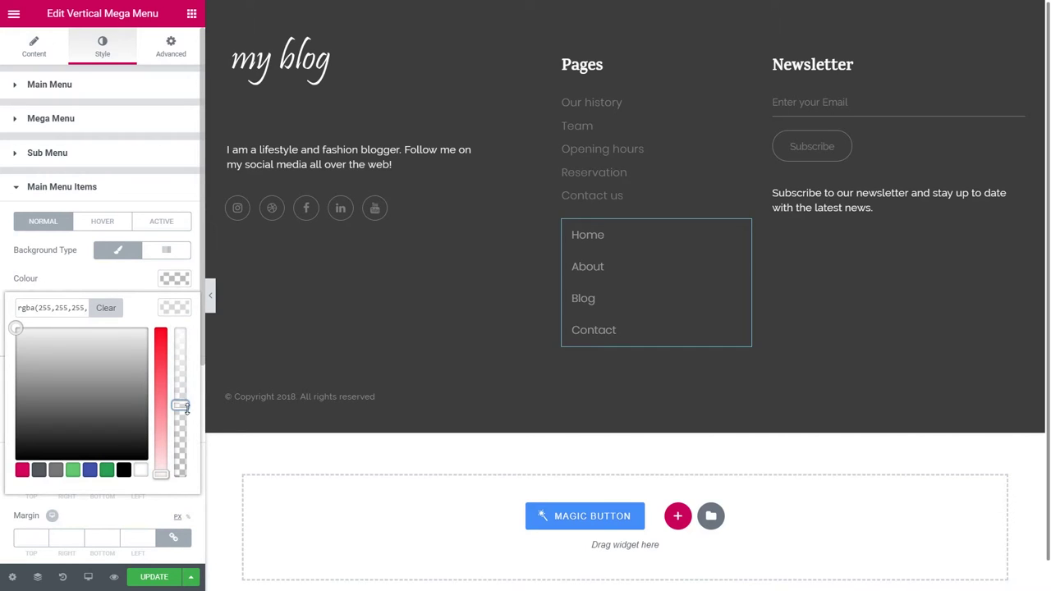
pyautogui.moveTo(186, 415); pyautogui.dragTo(187, 419)
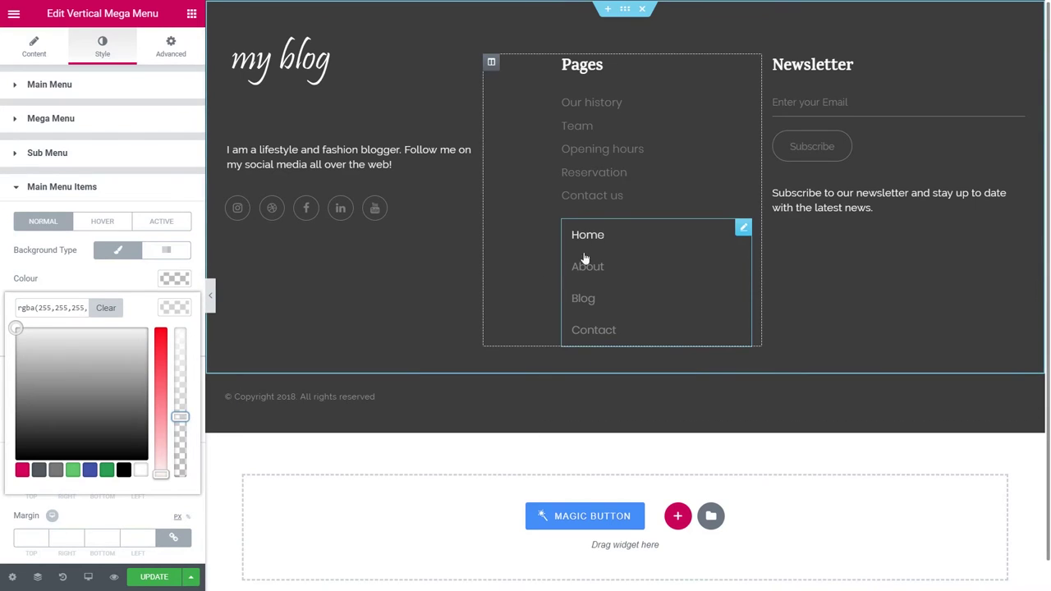
pyautogui.click(574, 301)
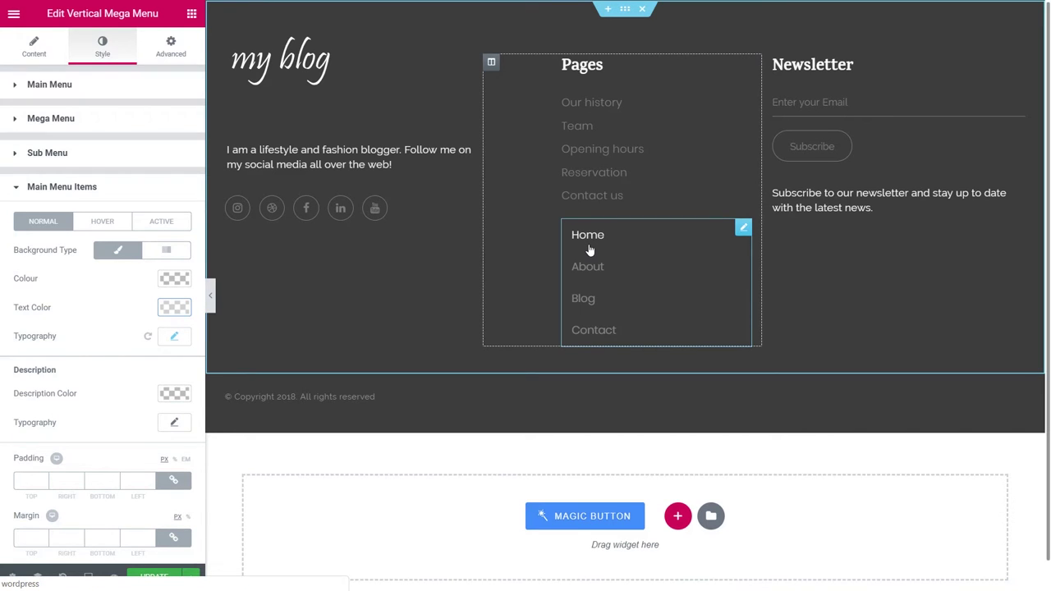
# Delete the icon list under the Pages heading, above the Vertical Mega Menu, and preview the footer
pyautogui.rightClick(620, 180)
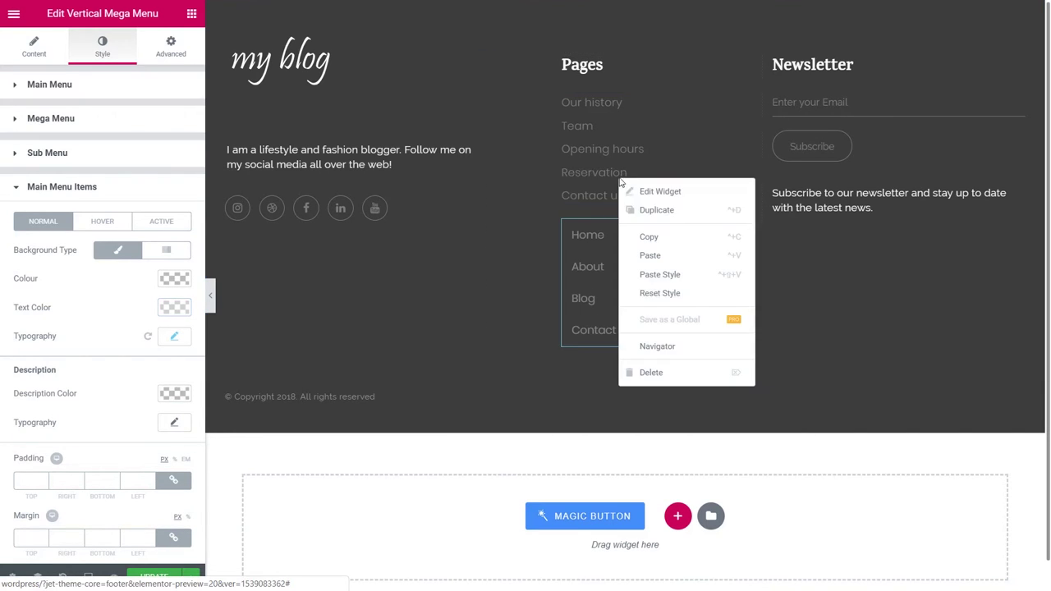
pyautogui.click(675, 374)
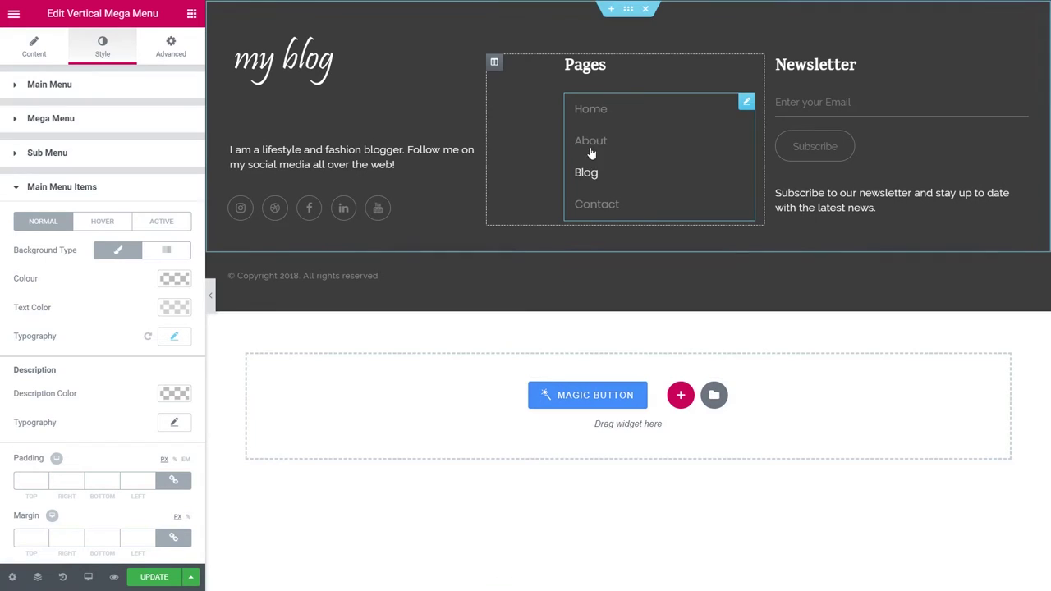
pyautogui.click(211, 296)
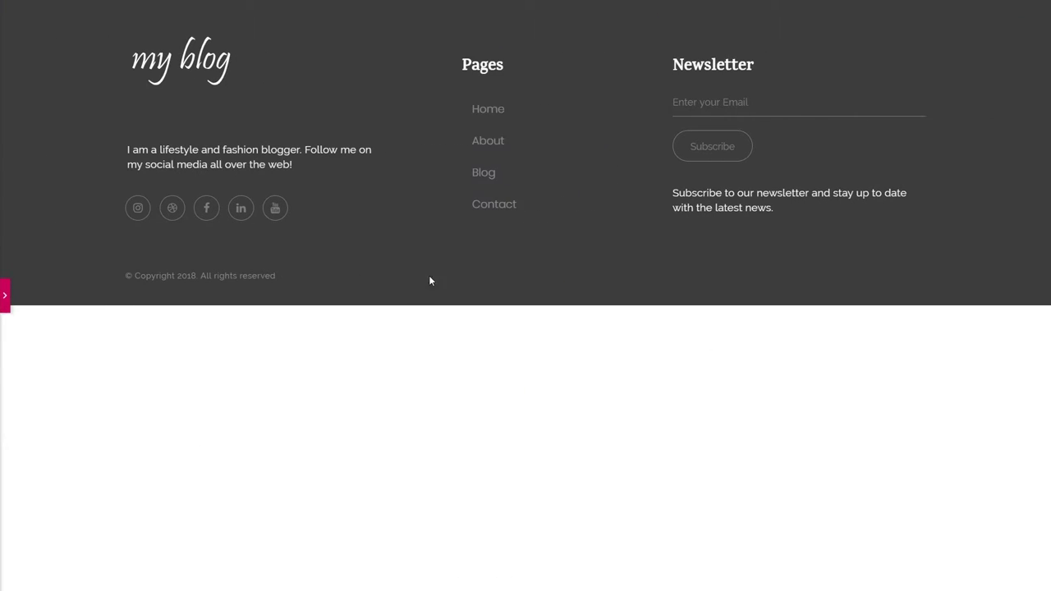
pyautogui.click(5, 297)
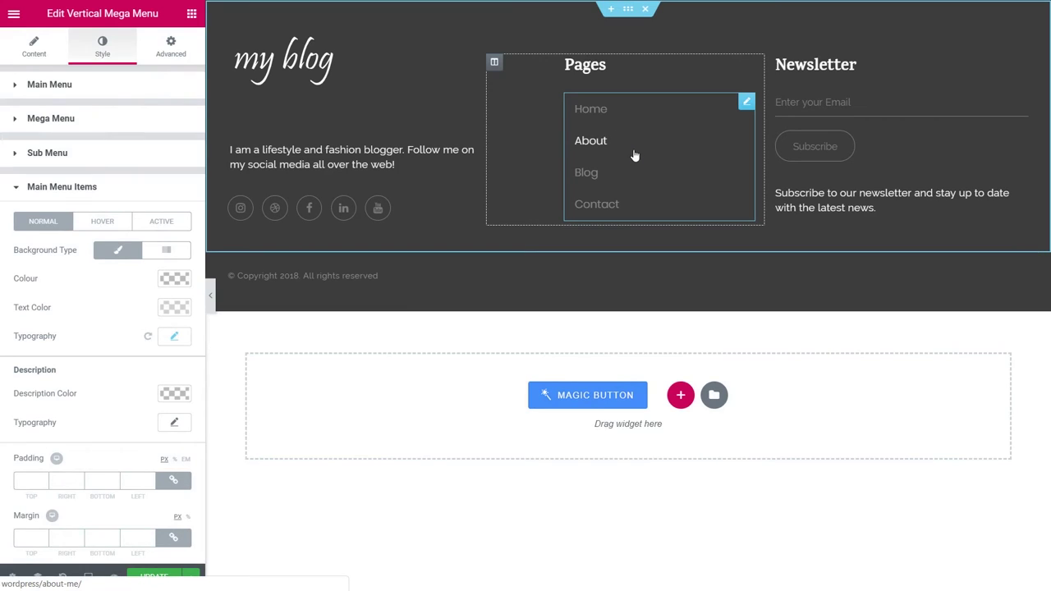
# Set the Vertical Mega Menu's left margin to -54 px and preview the footer without the editing panel
pyautogui.click(166, 58)
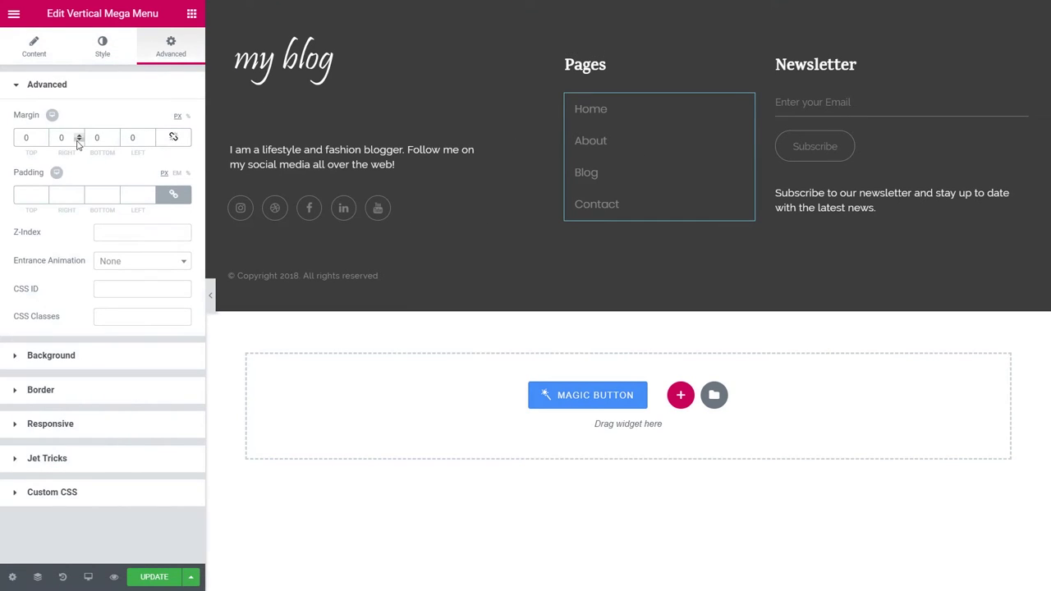
pyautogui.moveTo(149, 141); pyautogui.dragTo(151, 143)
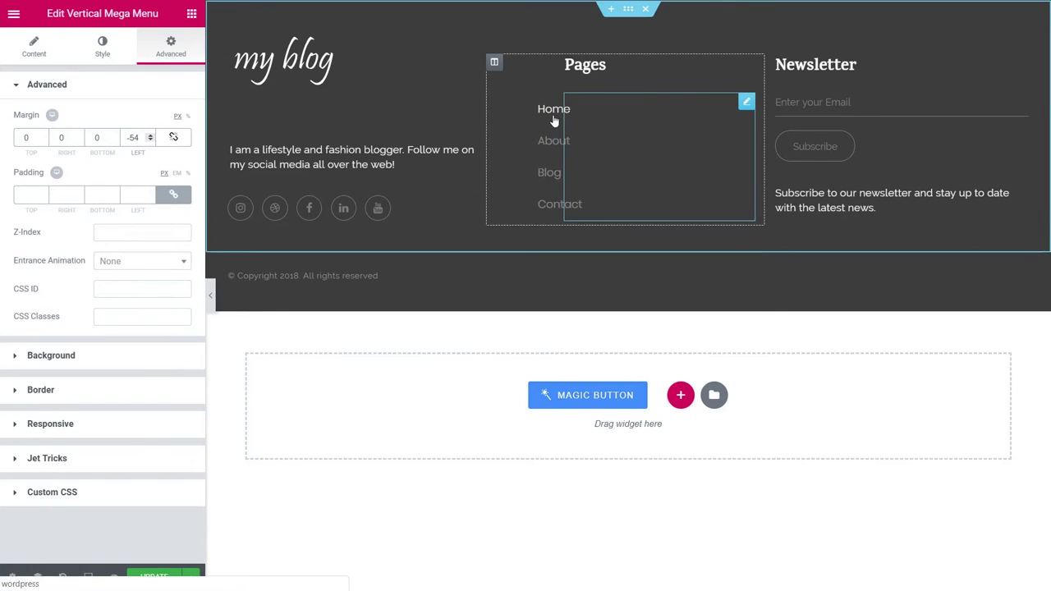
pyautogui.click(210, 294)
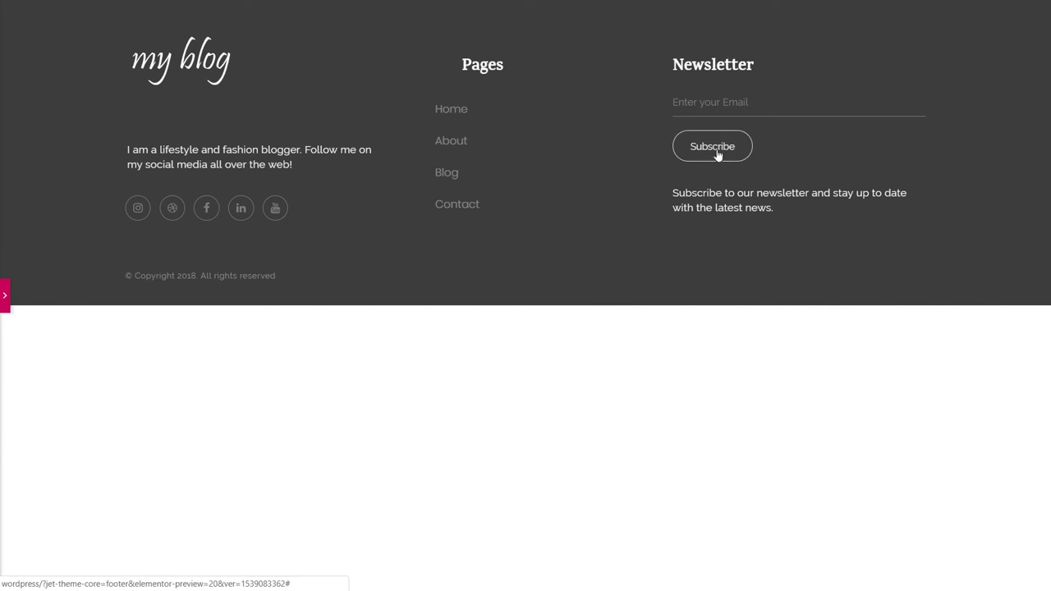
# Change the newsletter description to "Subscribe to my newsletter and stay up to date with all my latest posts."
pyautogui.moveTo(672, 69); pyautogui.dragTo(747, 65)
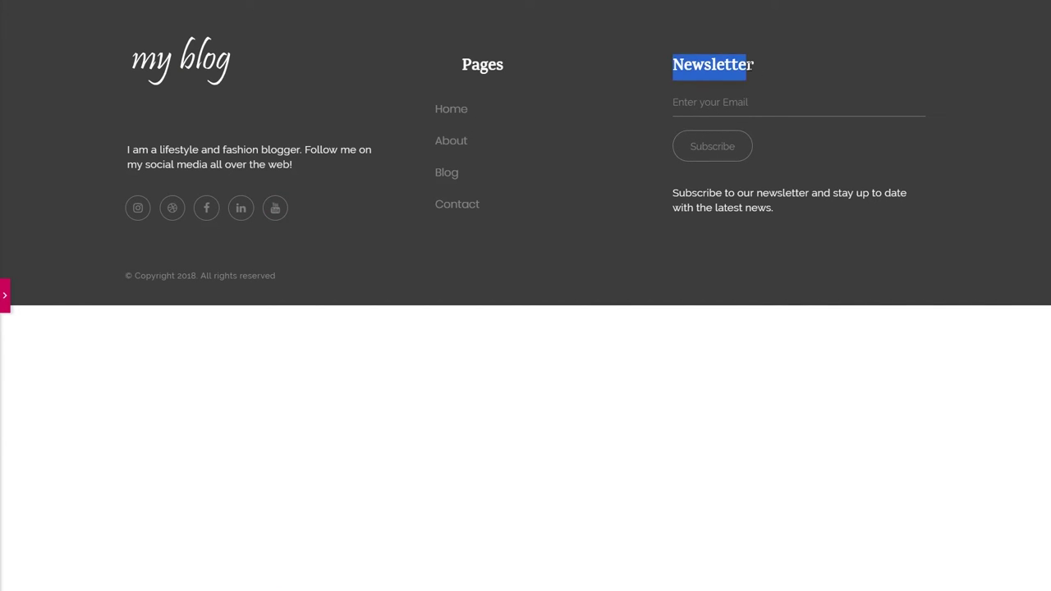
pyautogui.click(702, 103)
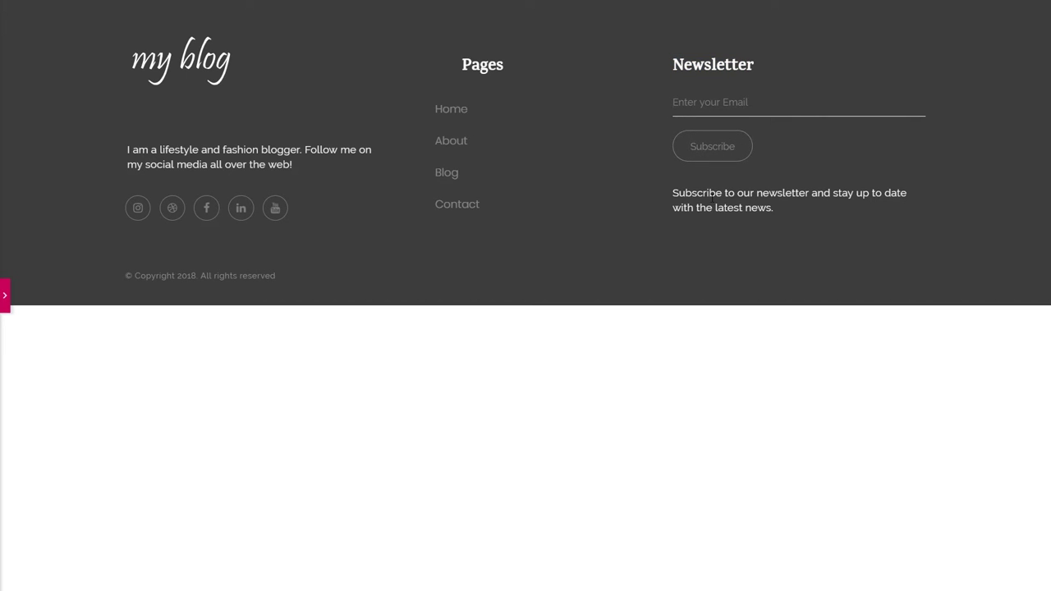
pyautogui.moveTo(723, 206); pyautogui.dragTo(571, 228)
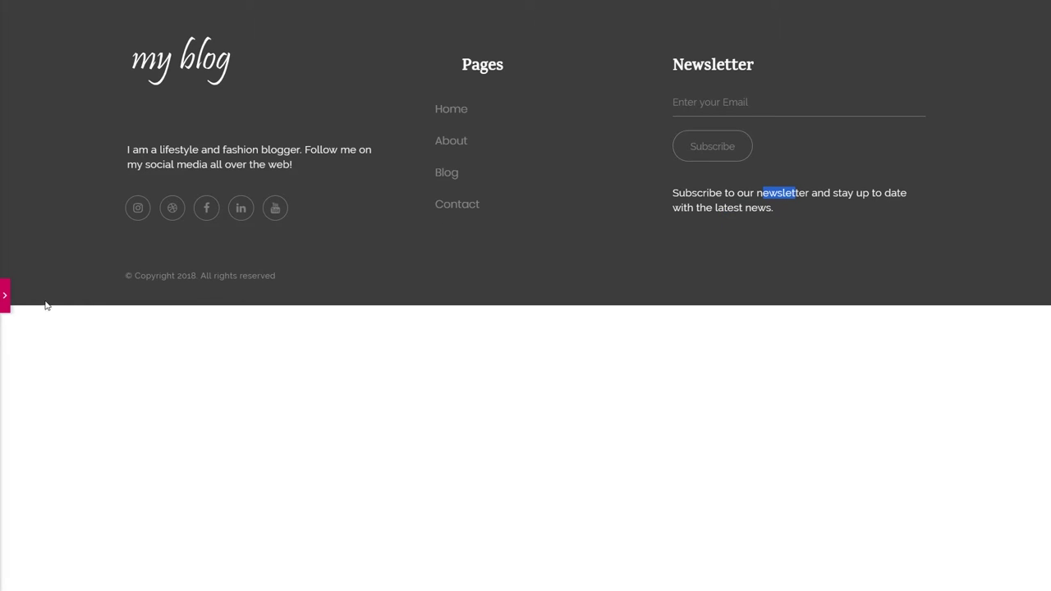
pyautogui.click(7, 304)
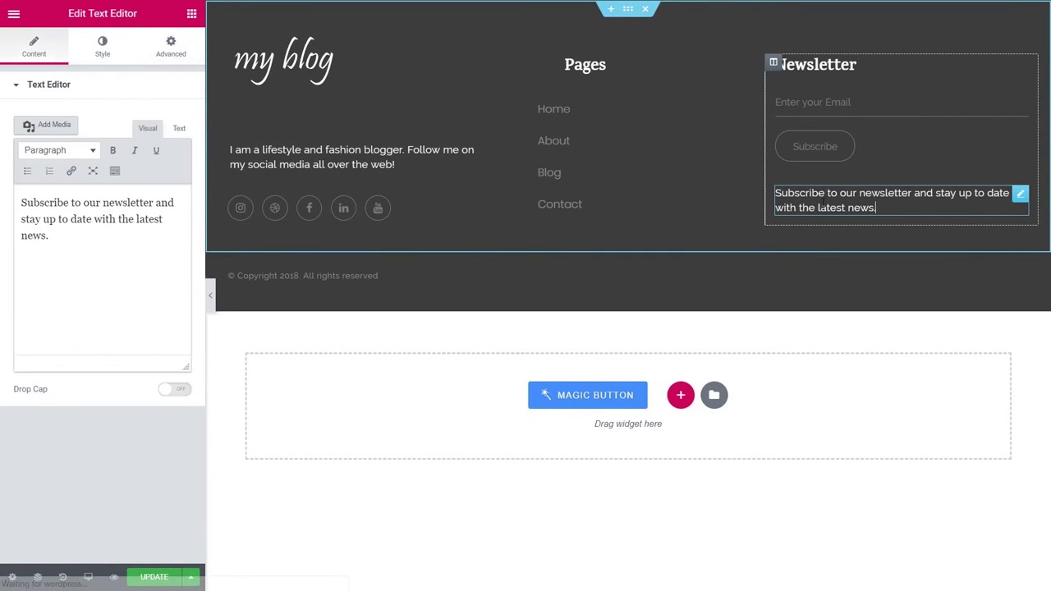
pyautogui.doubleClick(82, 203)
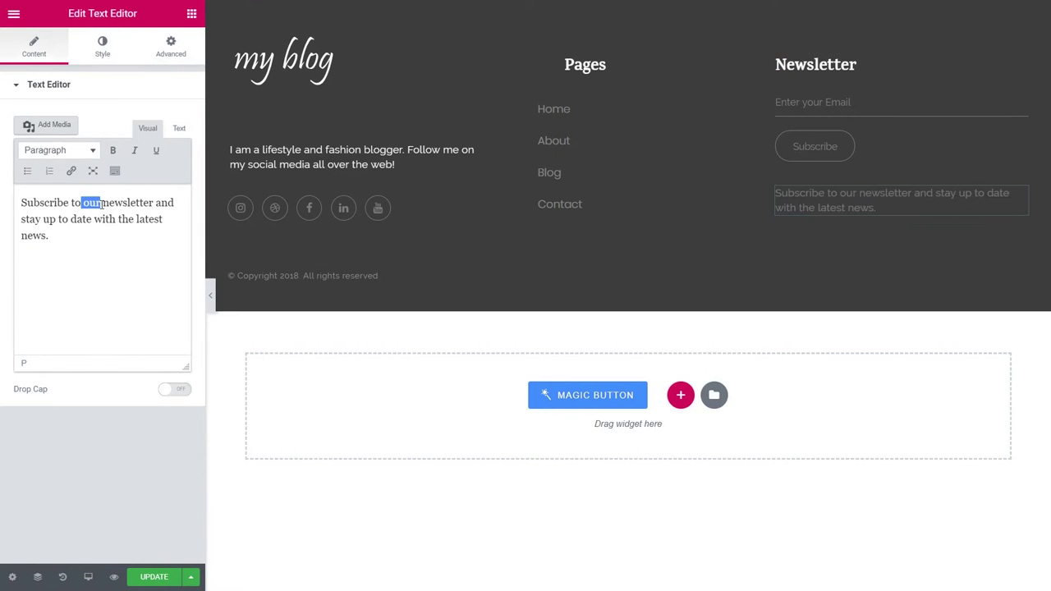
pyautogui.write('myt')
pyautogui.press('BackSpace')
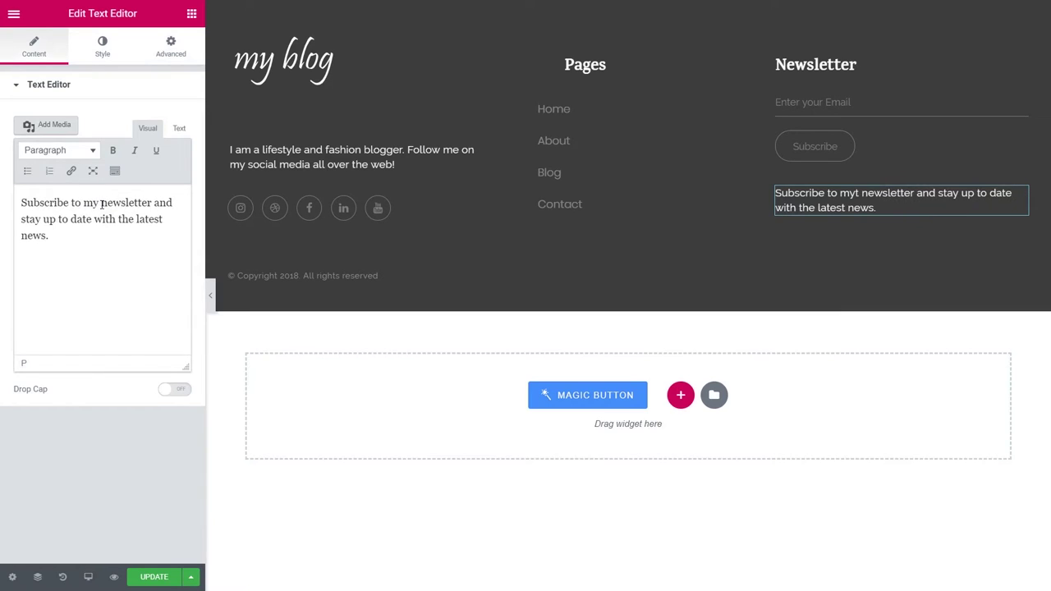
pyautogui.moveTo(118, 219); pyautogui.dragTo(129, 231)
pyautogui.press('BackSpace')
pyautogui.write('all my la')
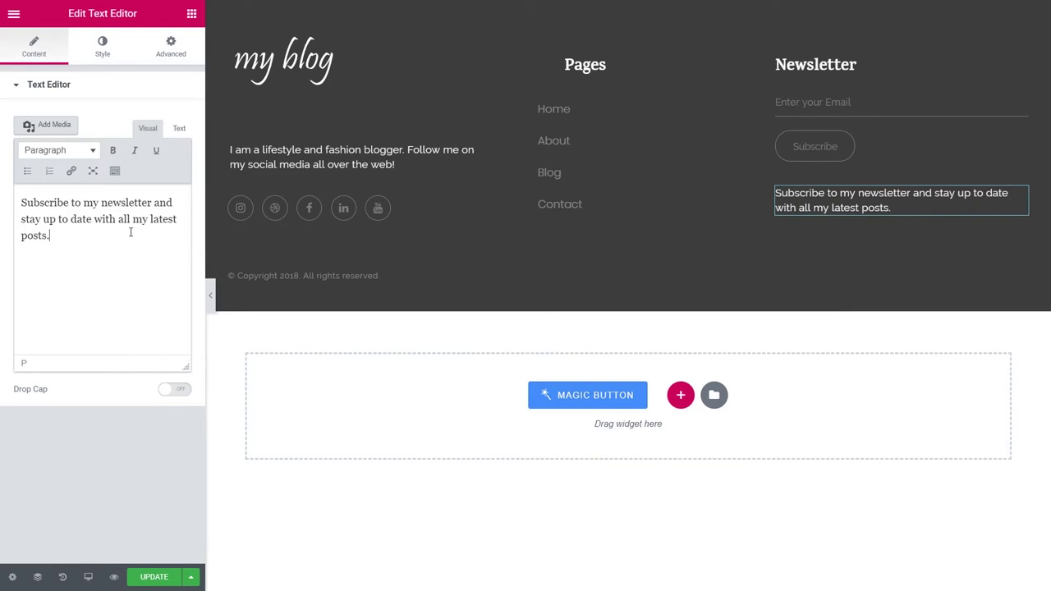
# Review the copyright text in the footer's bottom section and preview the whole footer
pyautogui.click(320, 276)
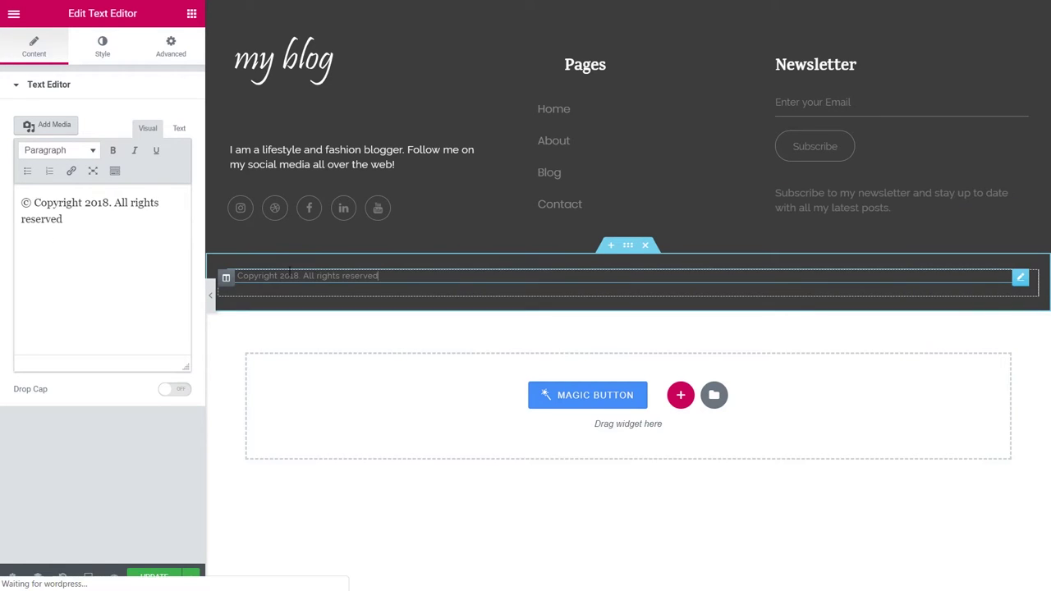
pyautogui.moveTo(110, 220); pyautogui.dragTo(63, 202)
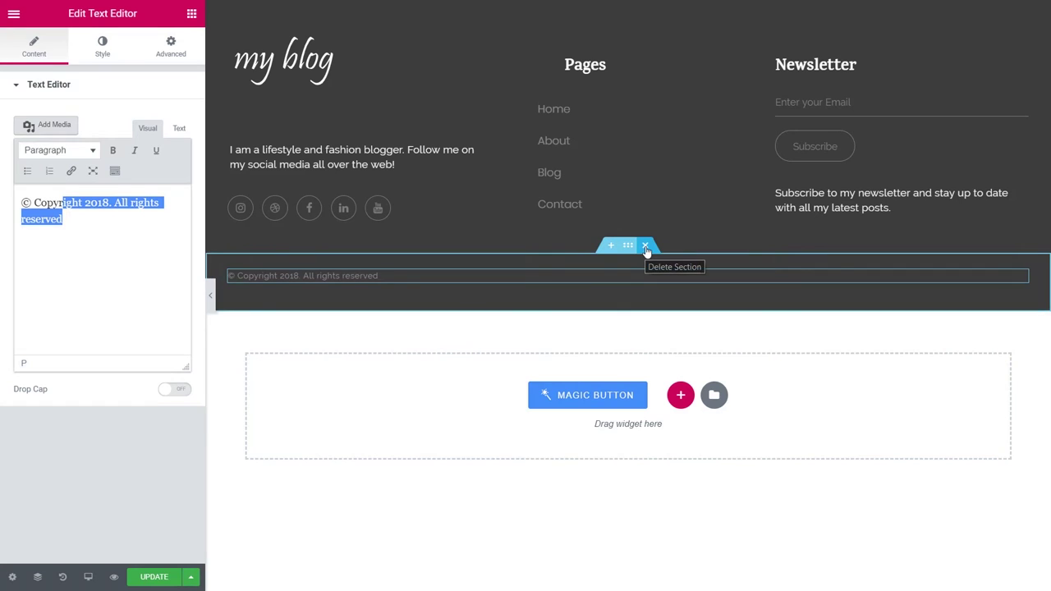
pyautogui.hotkey('ctrl', 'p')
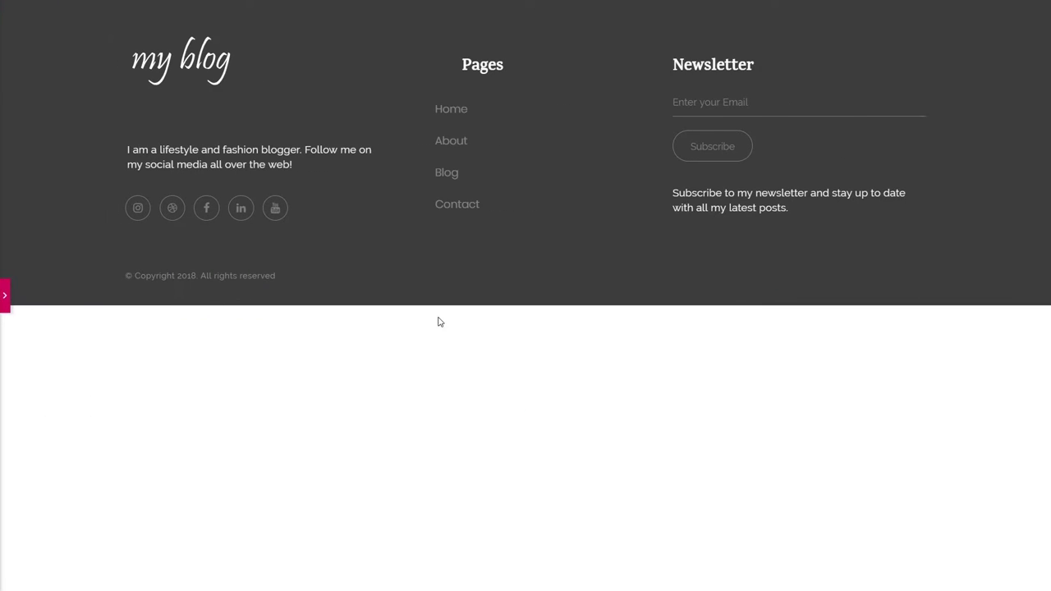
pyautogui.click(5, 296)
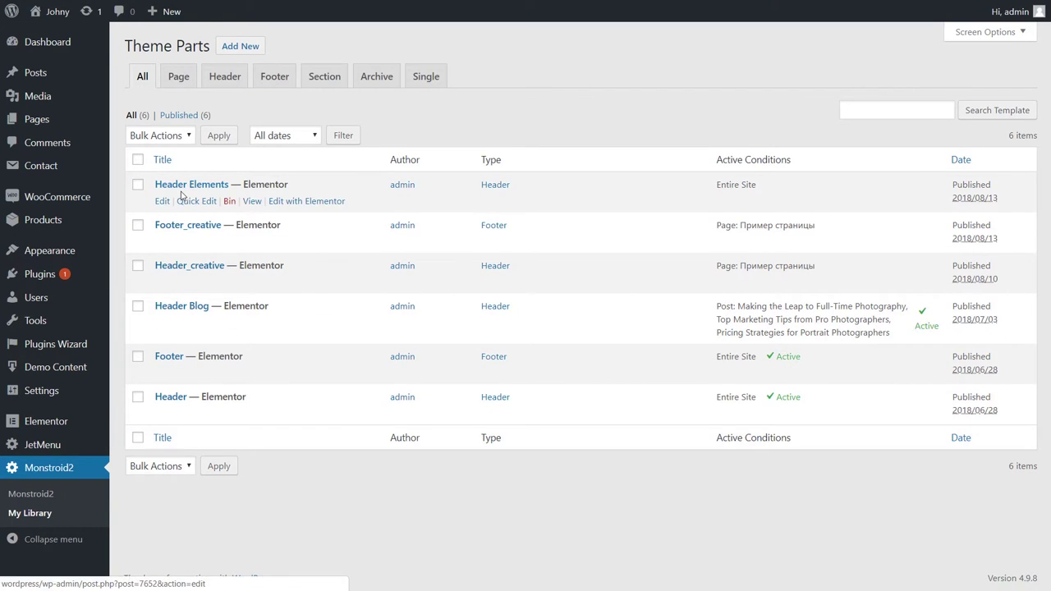
# Add the Blog page that is not the Posts Page, Brand & Identity, Cart and Checkout to the selected pages and move them all to the bin
pyautogui.moveTo(34, 122)
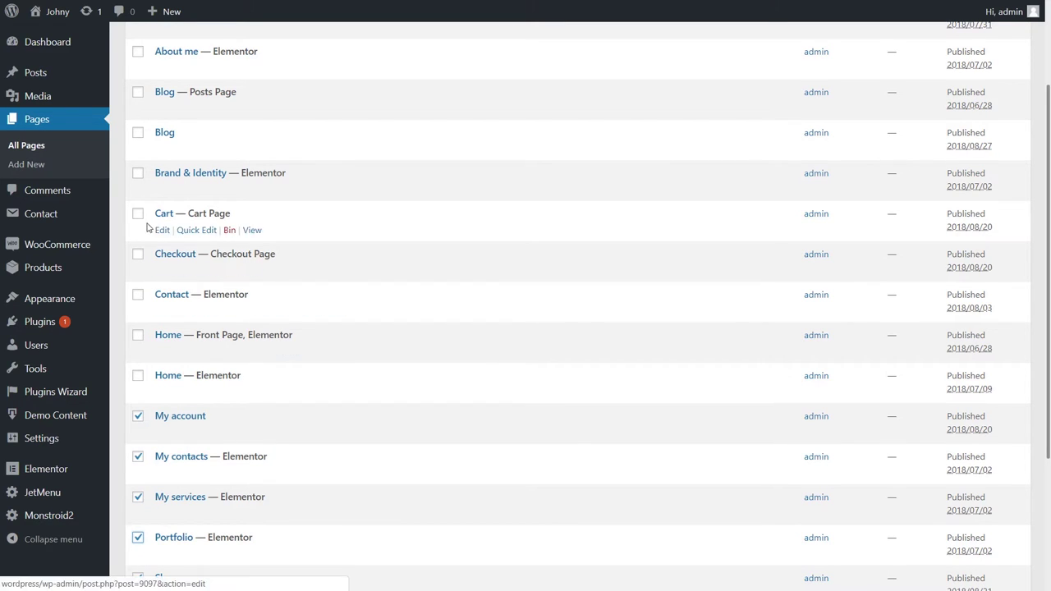
pyautogui.click(138, 213)
pyautogui.click(138, 254)
pyautogui.click(137, 173)
pyautogui.scroll(2, 199, 186)
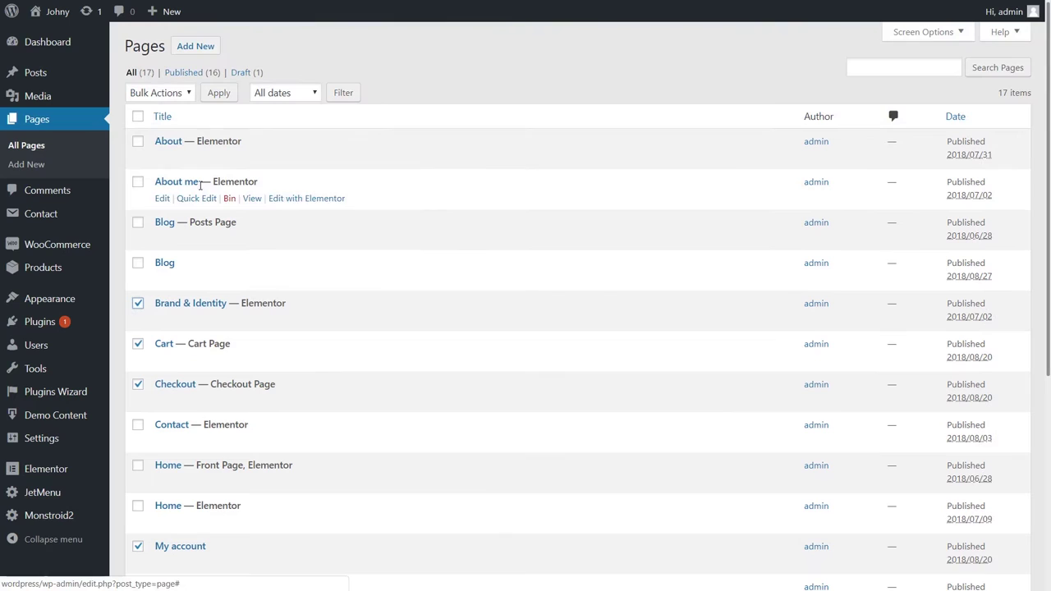
pyautogui.click(138, 264)
pyautogui.click(182, 94)
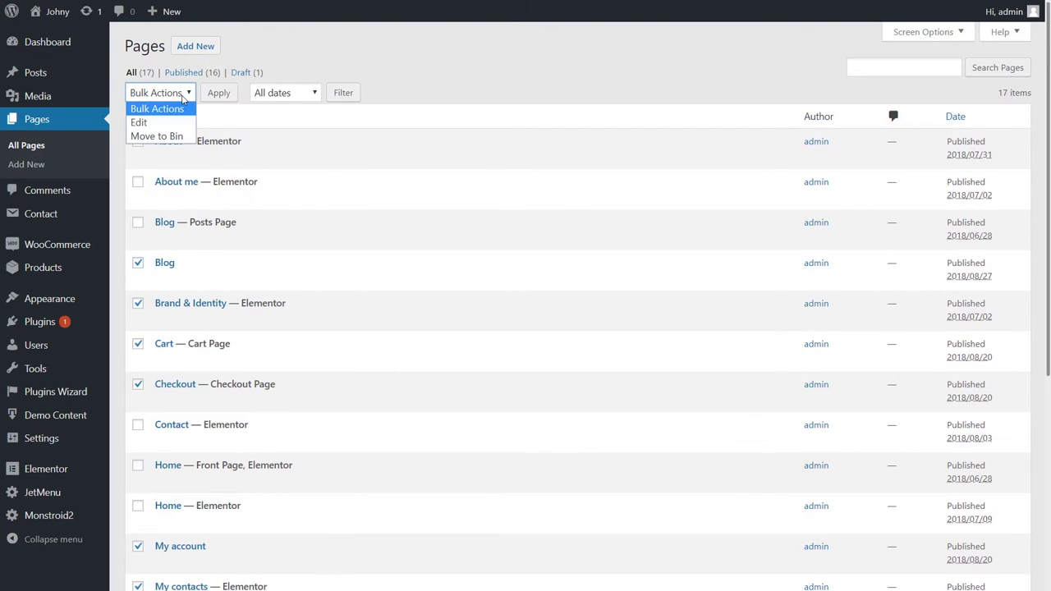
pyautogui.click(182, 96)
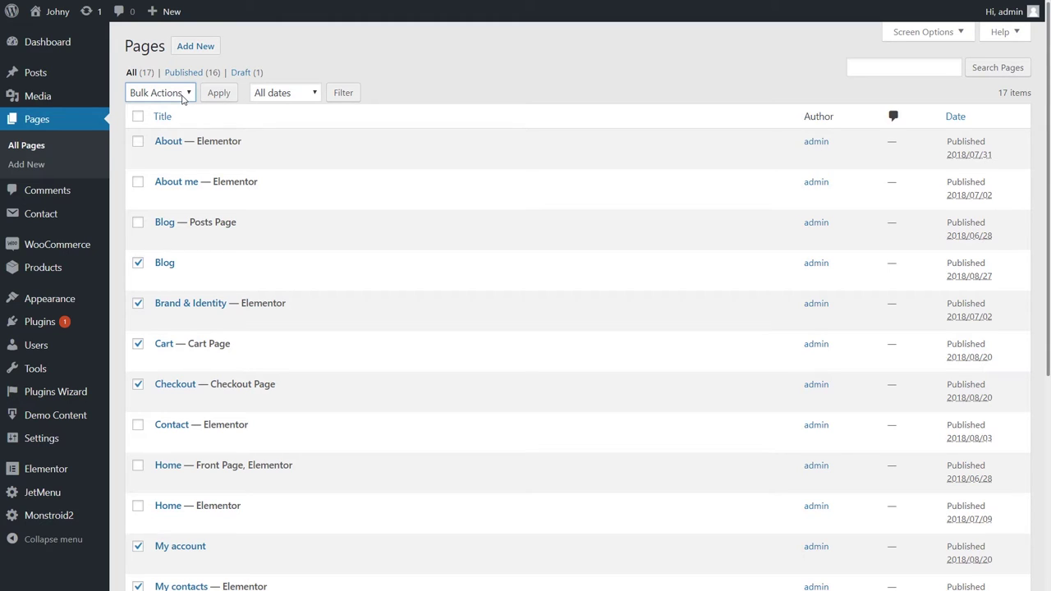
pyautogui.click(182, 96)
pyautogui.click(156, 136)
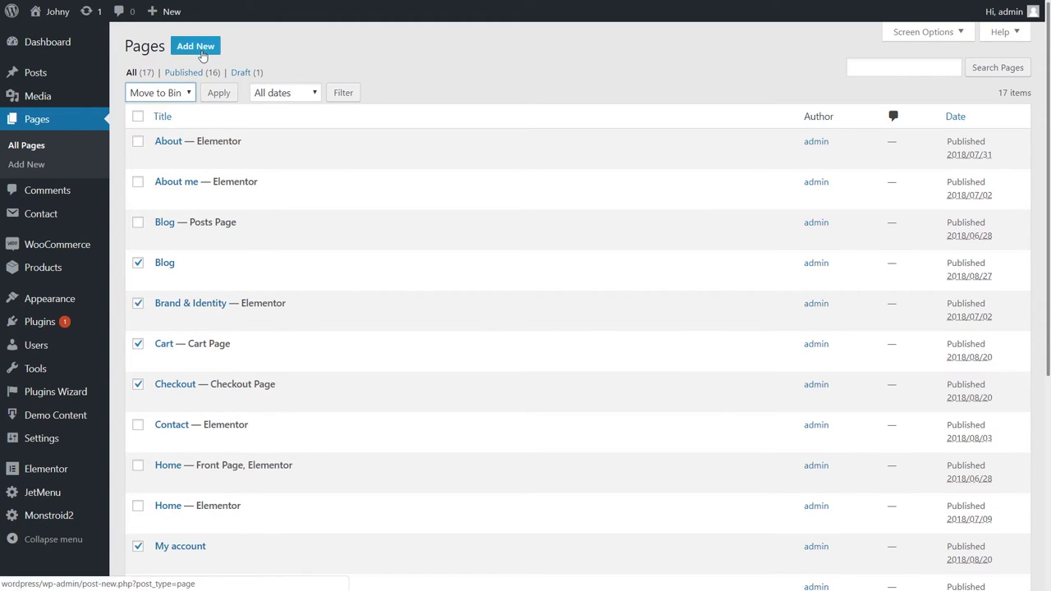
pyautogui.click(219, 95)
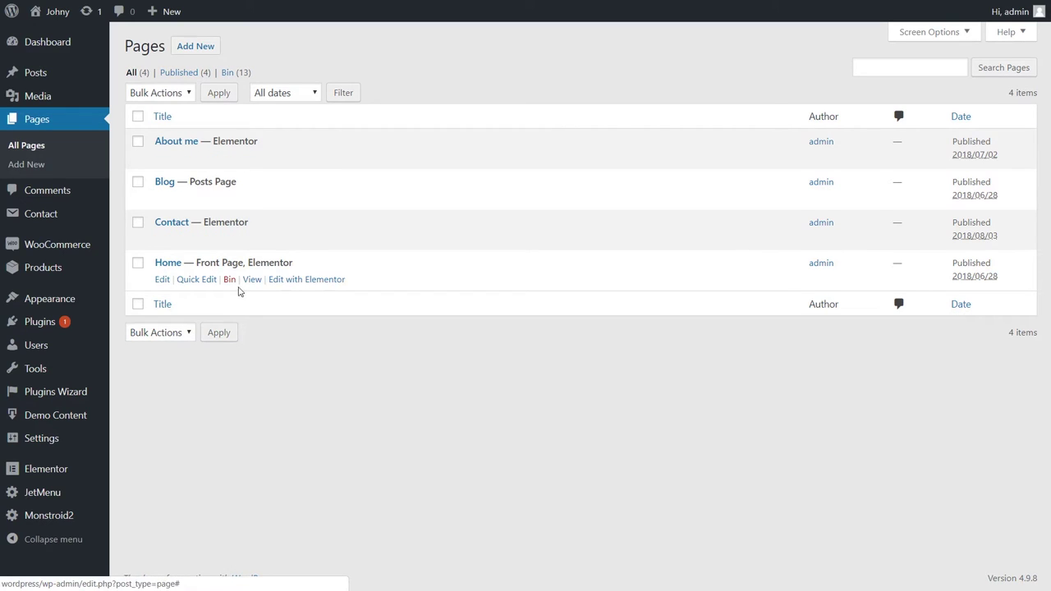
# Open the Home front page for editing with Elementor and examine its sections from the top down to the footer
pyautogui.click(313, 282)
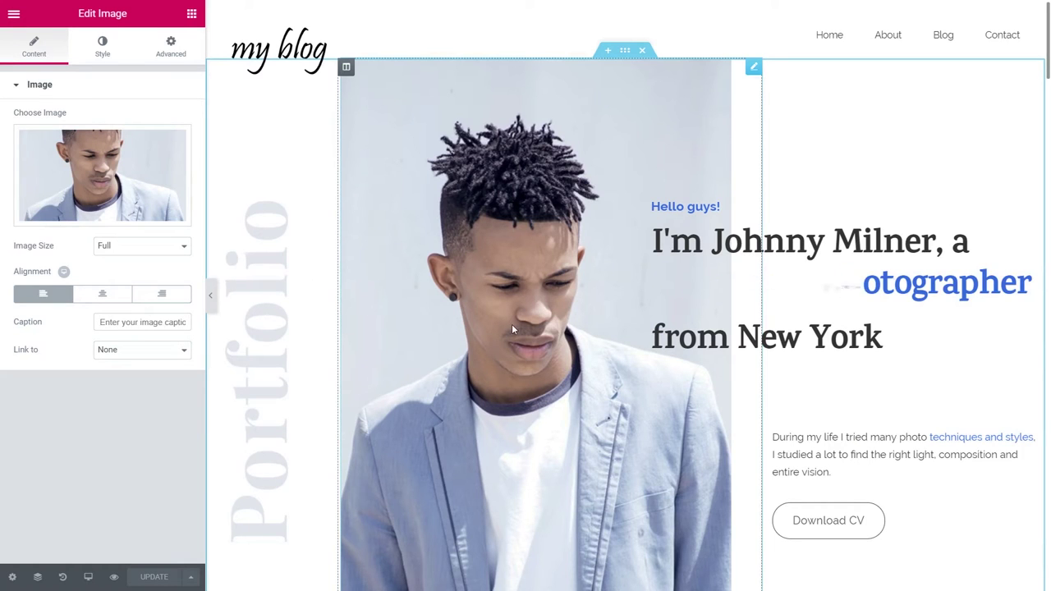
pyautogui.scroll(-12, 511, 323)
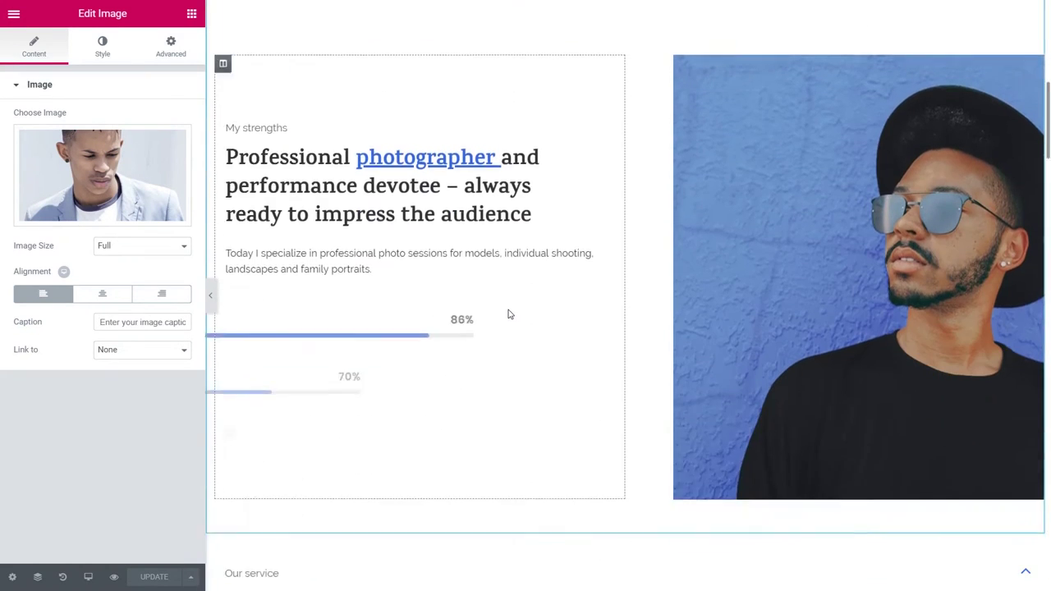
pyautogui.scroll(-15, 508, 313)
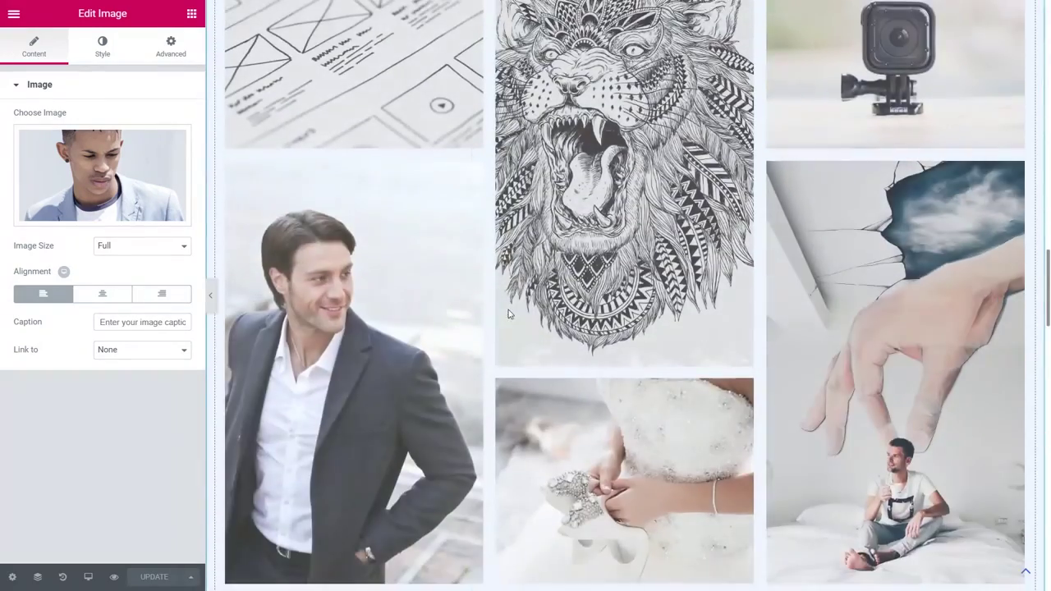
pyautogui.scroll(-15, 508, 315)
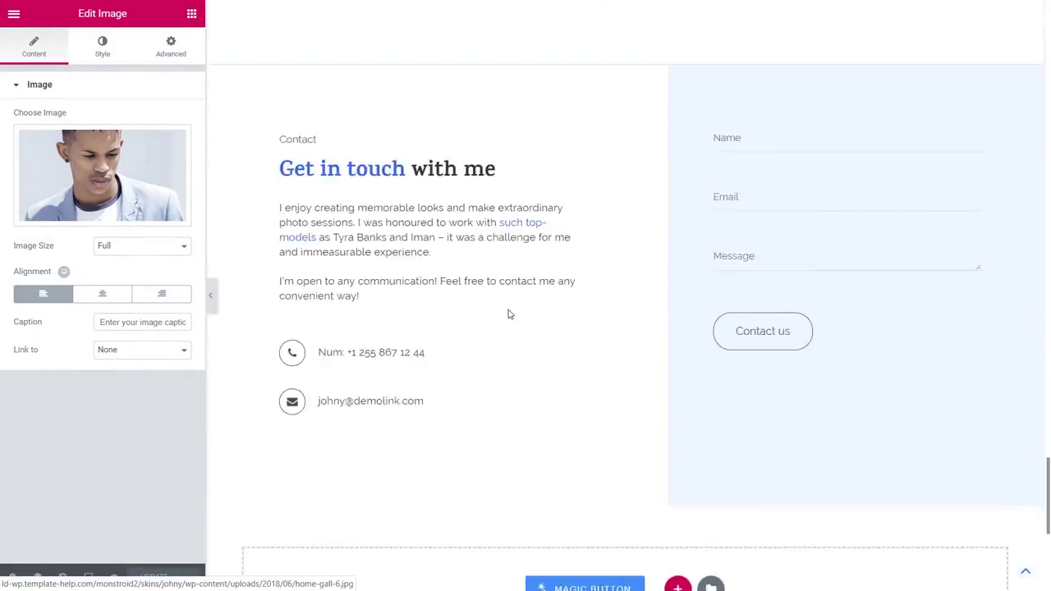
pyautogui.scroll(-2, 508, 314)
pyautogui.scroll(-2, 554, 353)
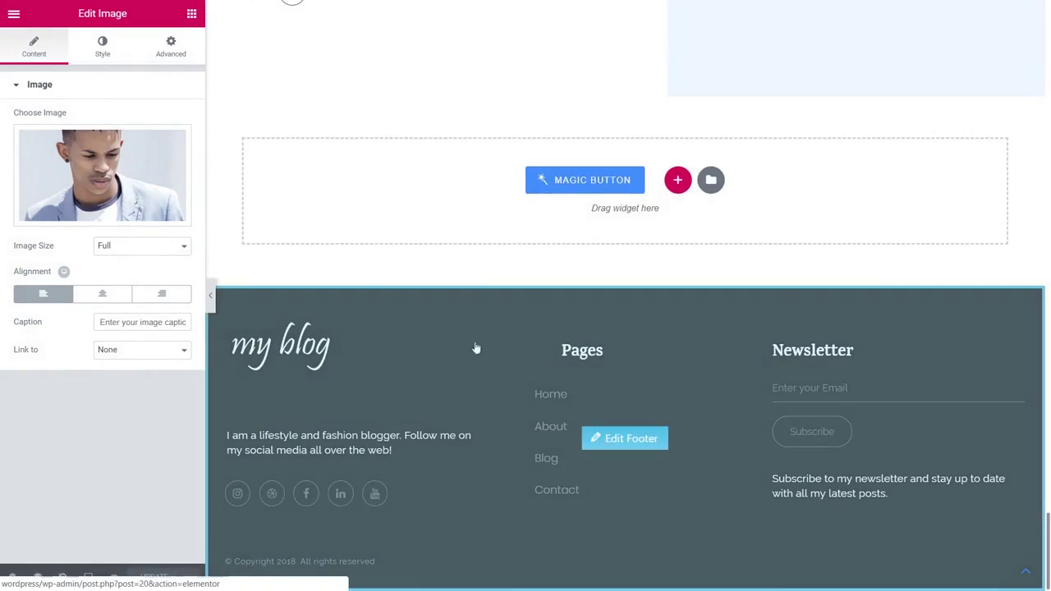
pyautogui.scroll(20, 511, 227)
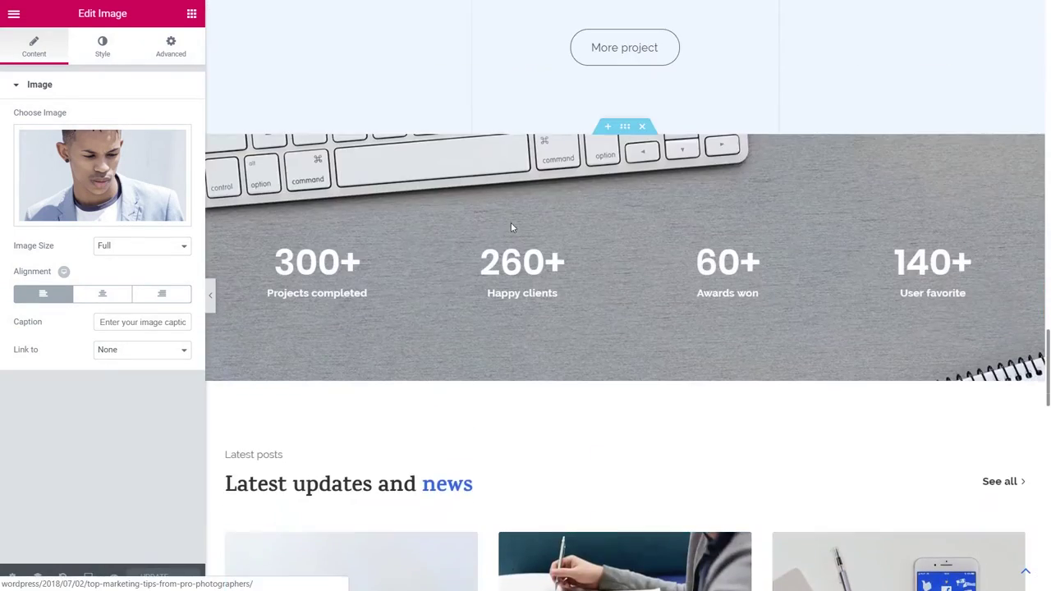
pyautogui.scroll(-5, 511, 227)
pyautogui.scroll(1, 517, 276)
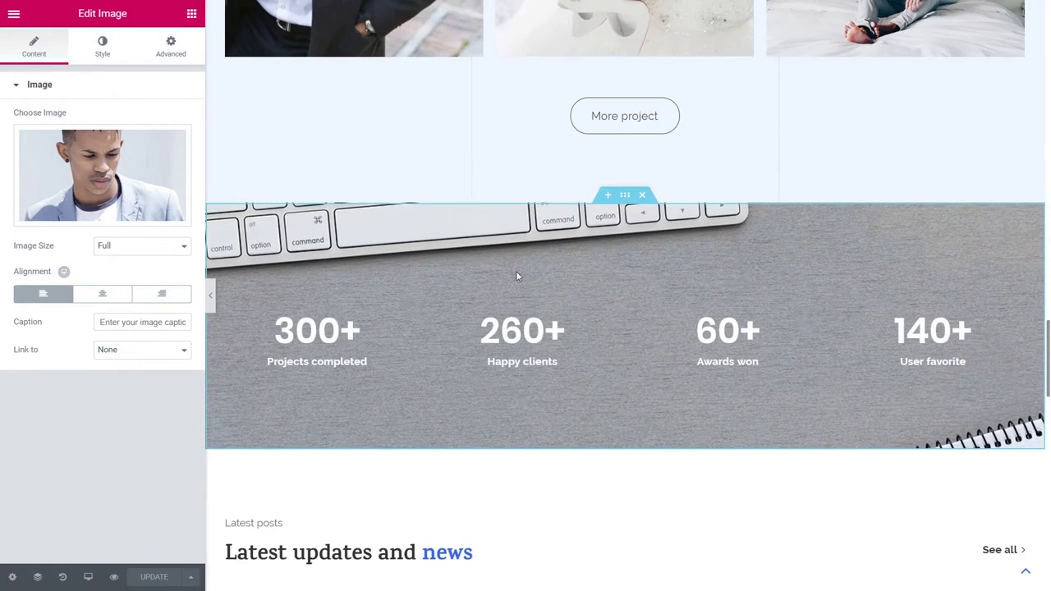
# Examine the Home page's counters, portfolio, services and strengths sections, including the Brand & Identity image box
pyautogui.scroll(10, 534, 172)
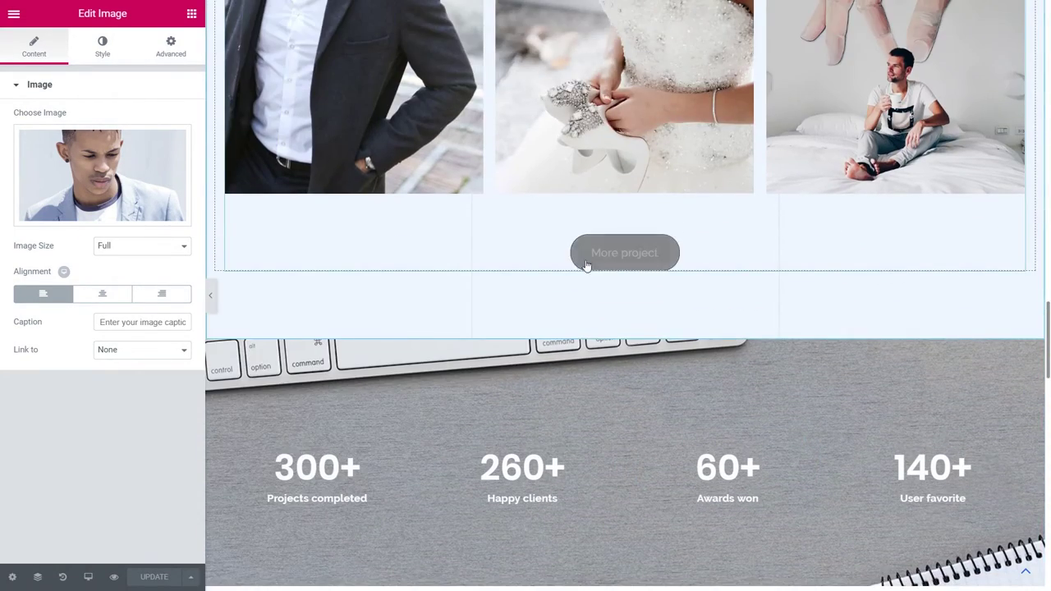
pyautogui.scroll(1, 483, 287)
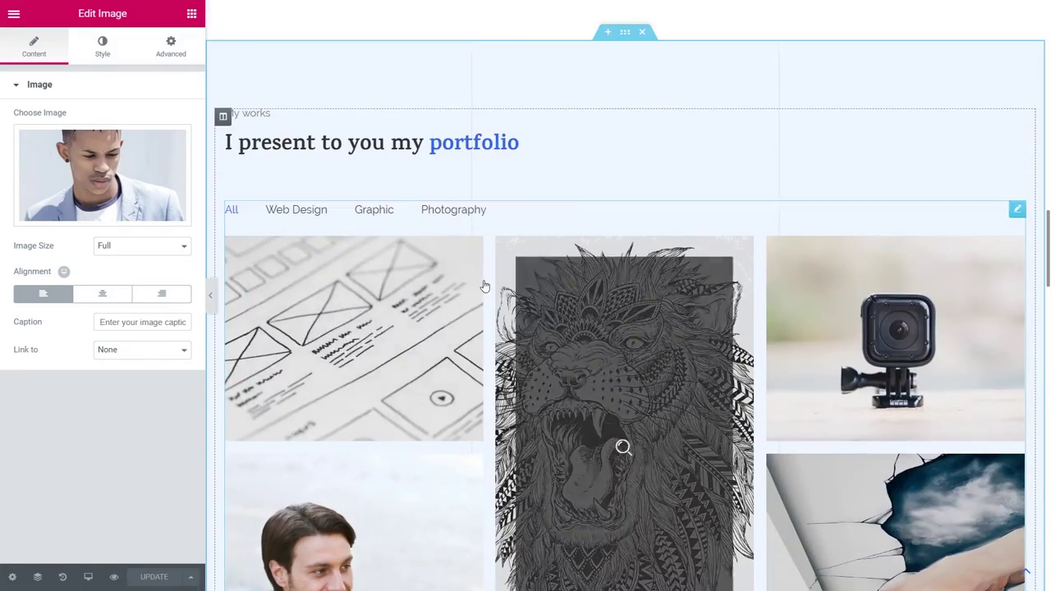
pyautogui.scroll(-1, 448, 331)
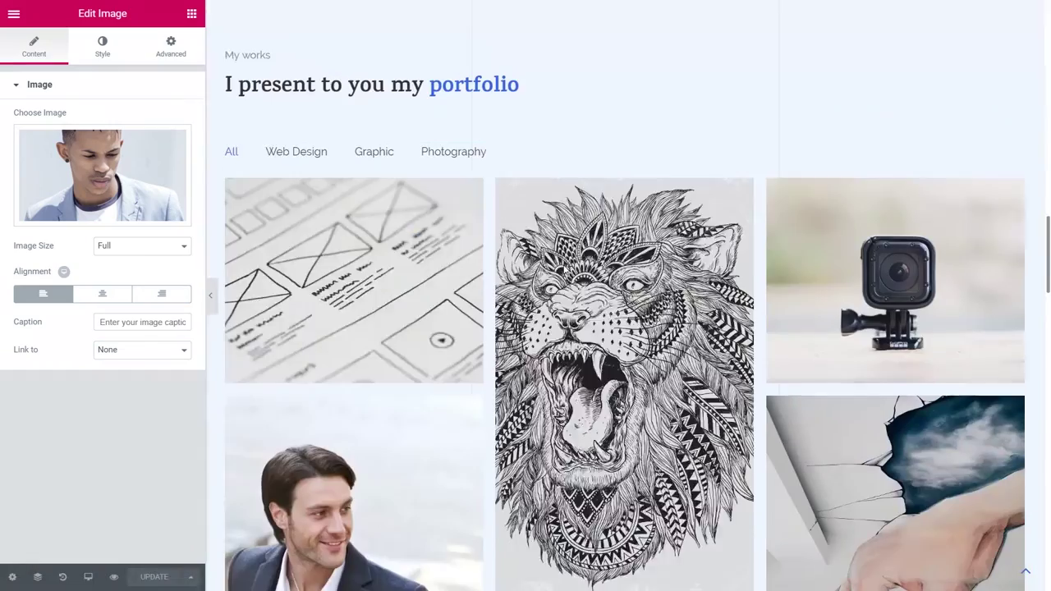
pyautogui.scroll(8, 427, 261)
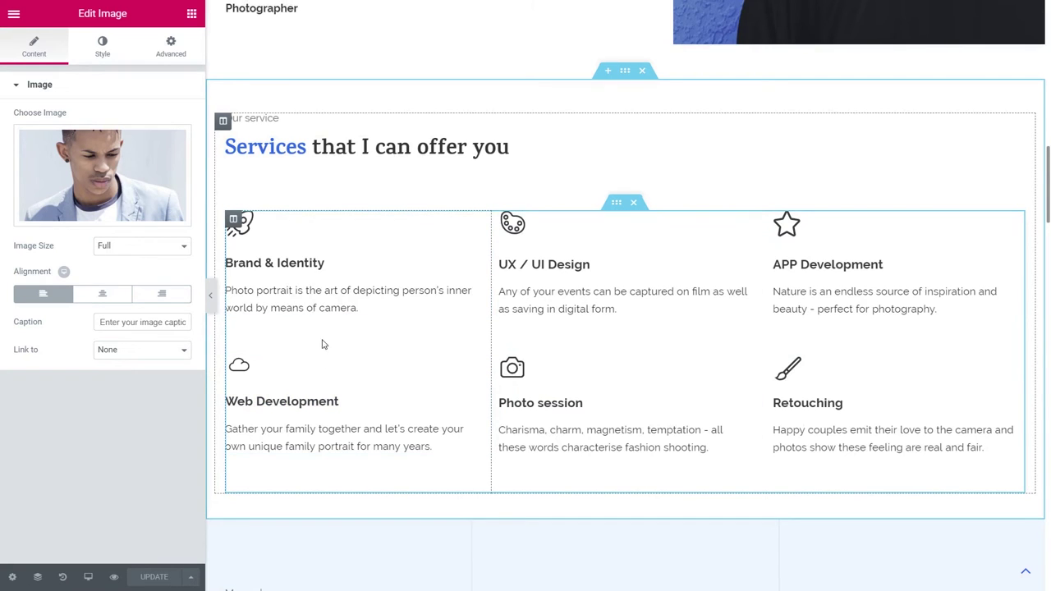
pyautogui.click(246, 228)
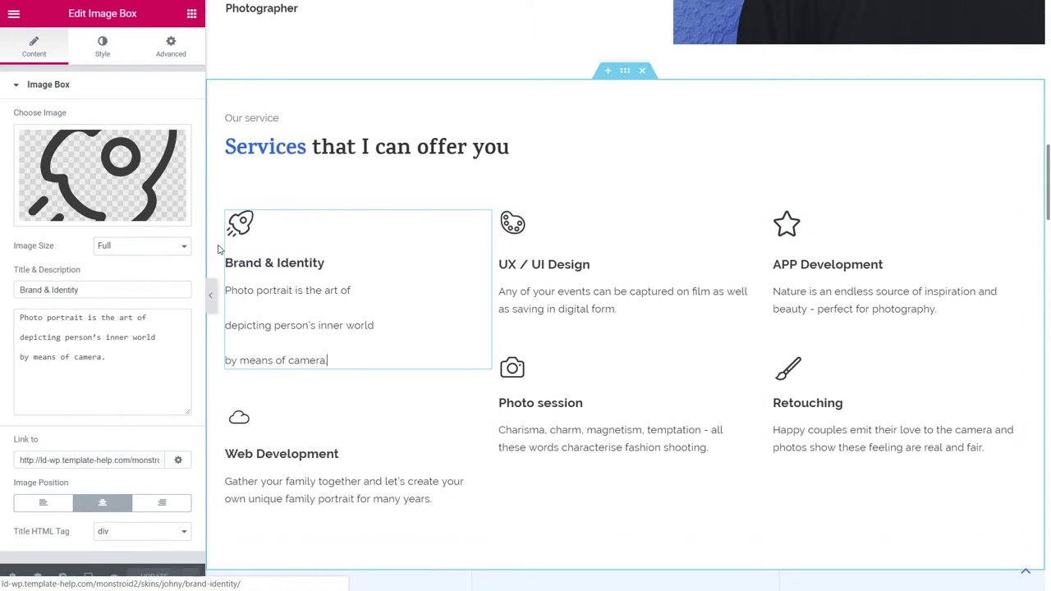
pyautogui.scroll(5, 435, 317)
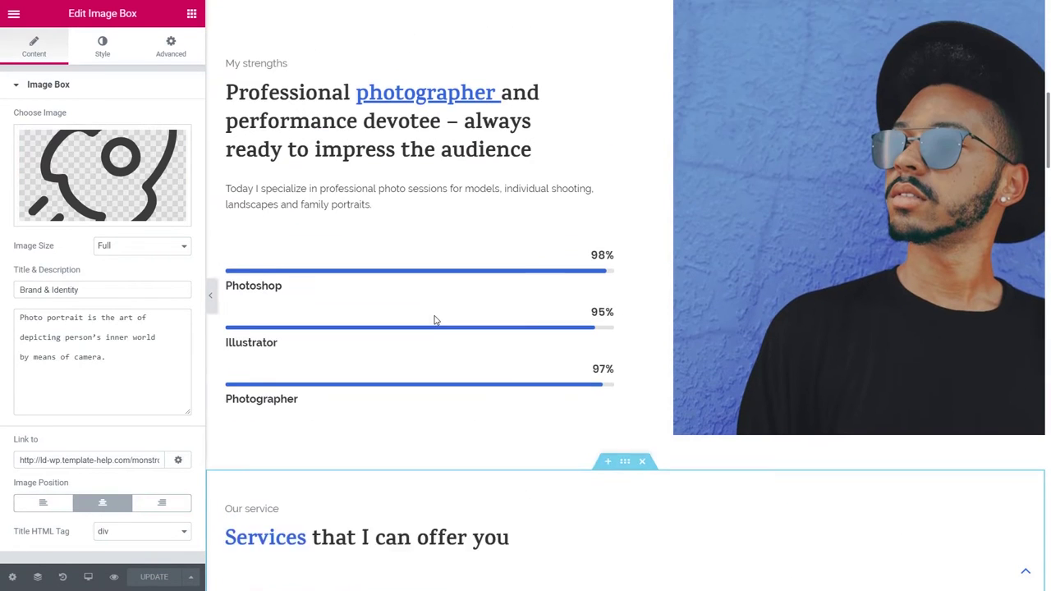
pyautogui.scroll(2, 435, 320)
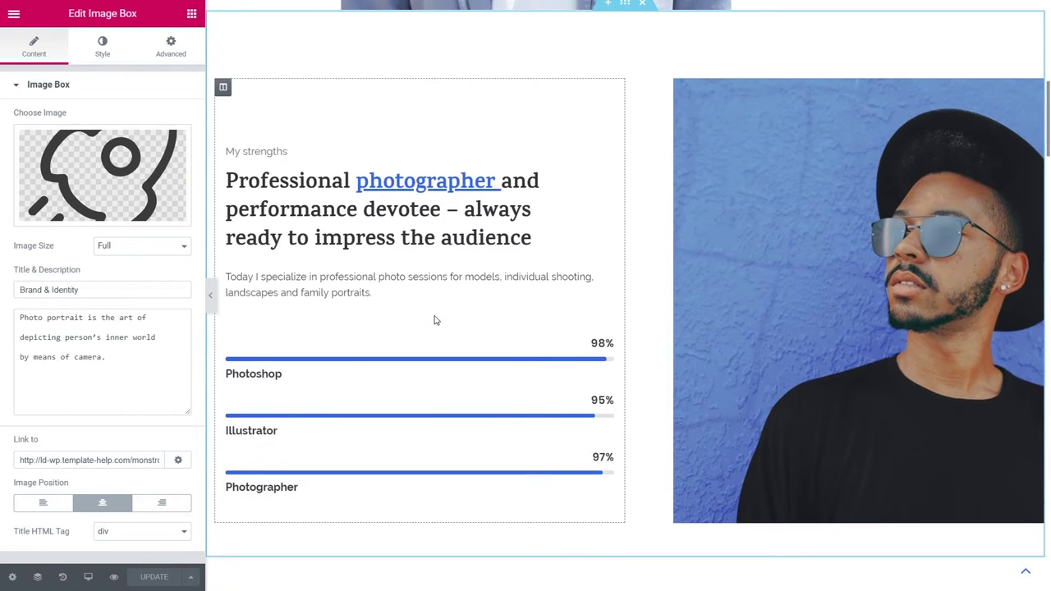
pyautogui.scroll(1, 435, 321)
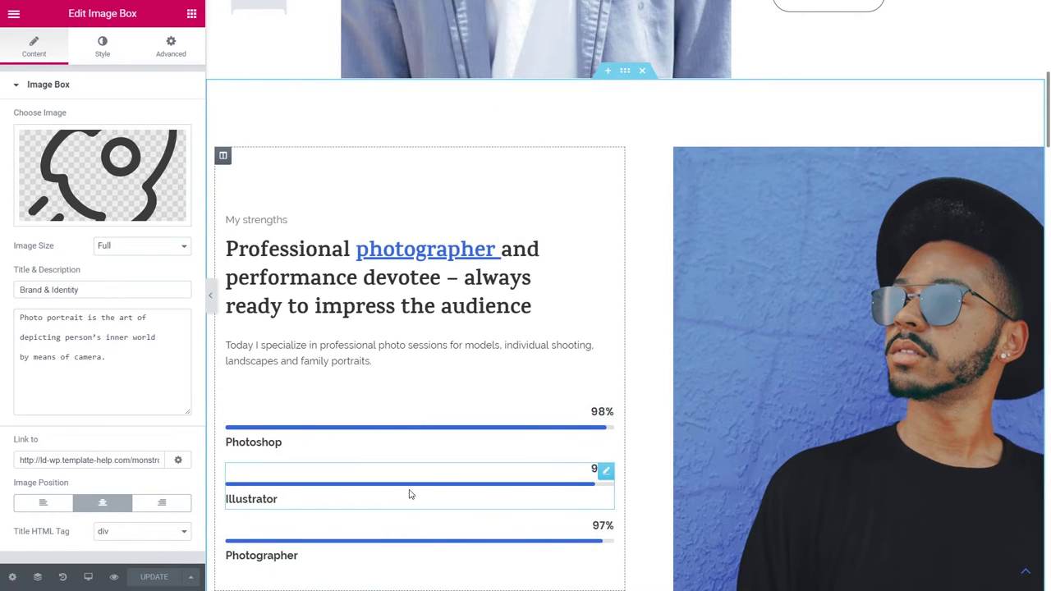
pyautogui.scroll(2, 618, 306)
pyautogui.scroll(-9, 627, 312)
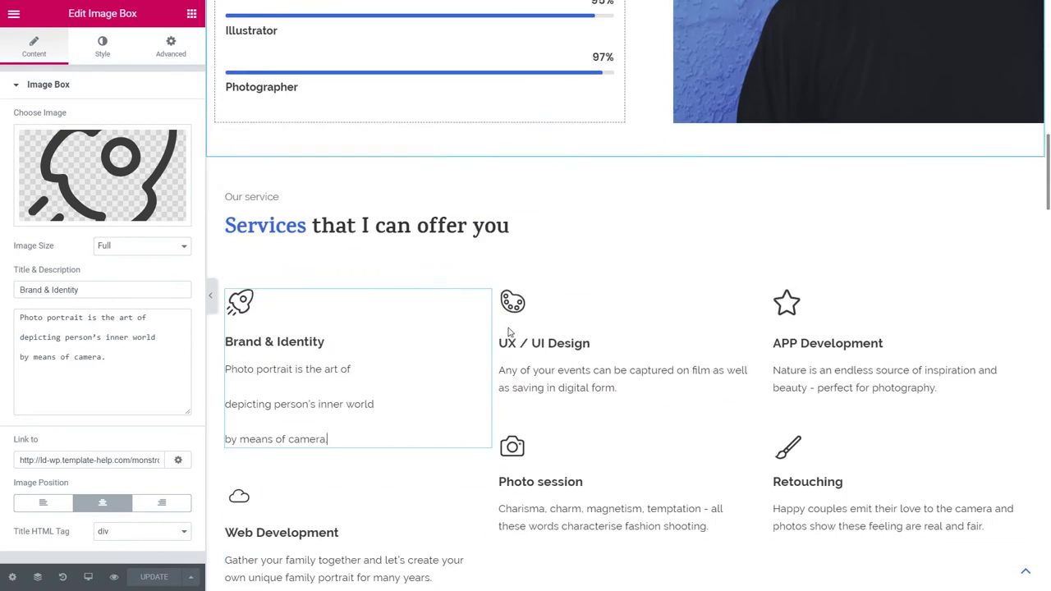
# Replace the hero section's portrait with the media library photo of the blonde woman in a striped top
pyautogui.scroll(15, 504, 336)
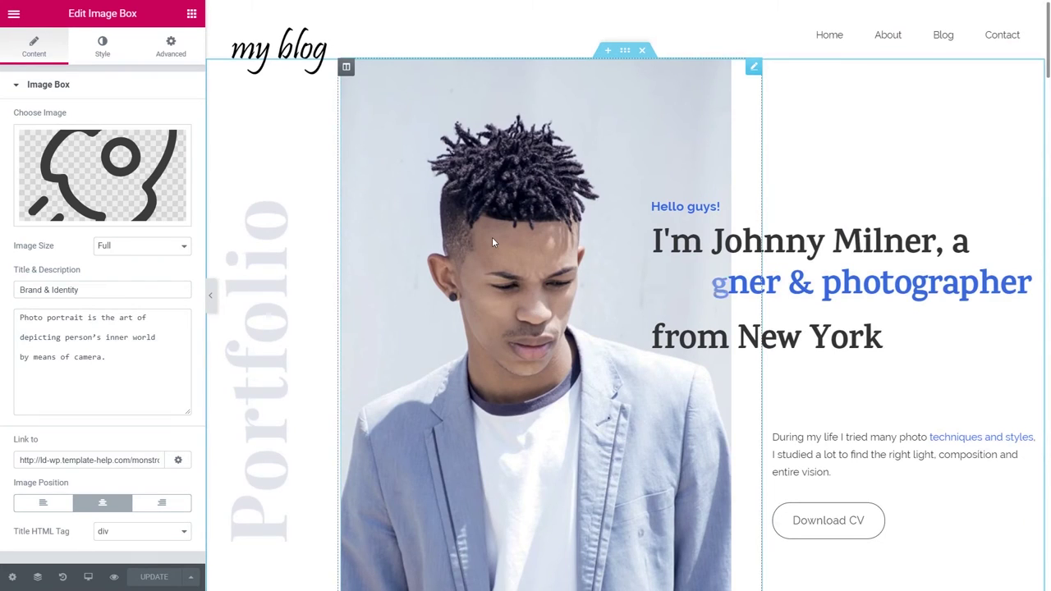
pyautogui.click(491, 238)
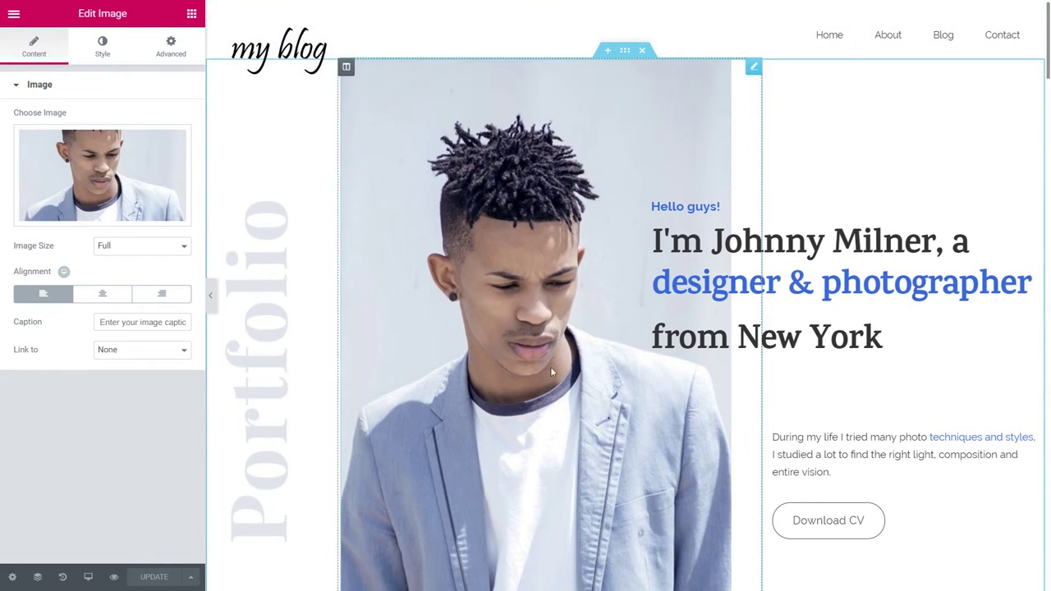
pyautogui.click(136, 180)
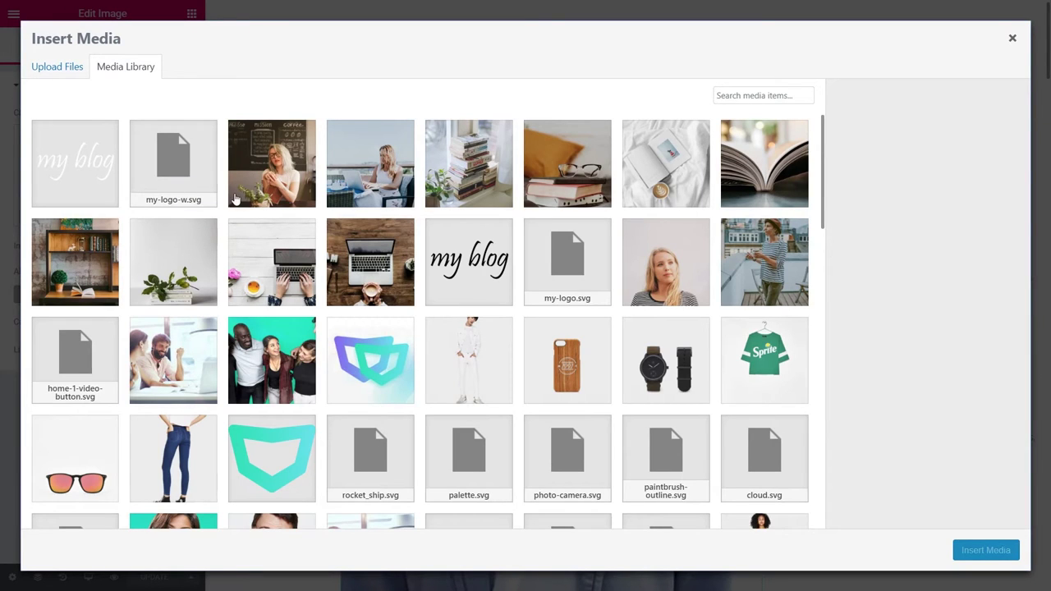
pyautogui.click(640, 285)
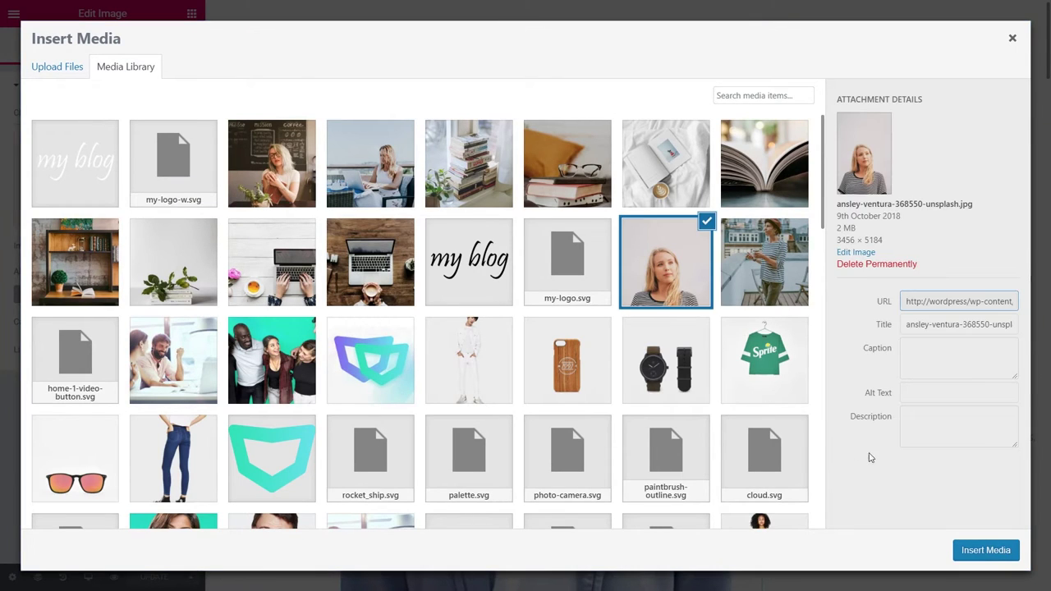
pyautogui.click(990, 556)
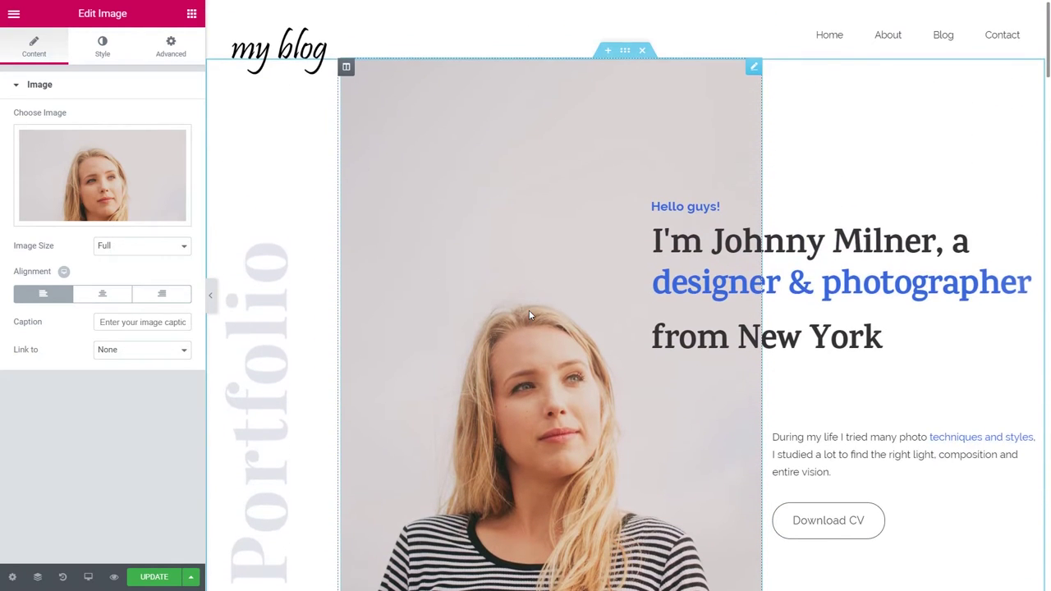
# Set the text colour of the "Hello guys!" heading to the crimson pink preset
pyautogui.click(686, 207)
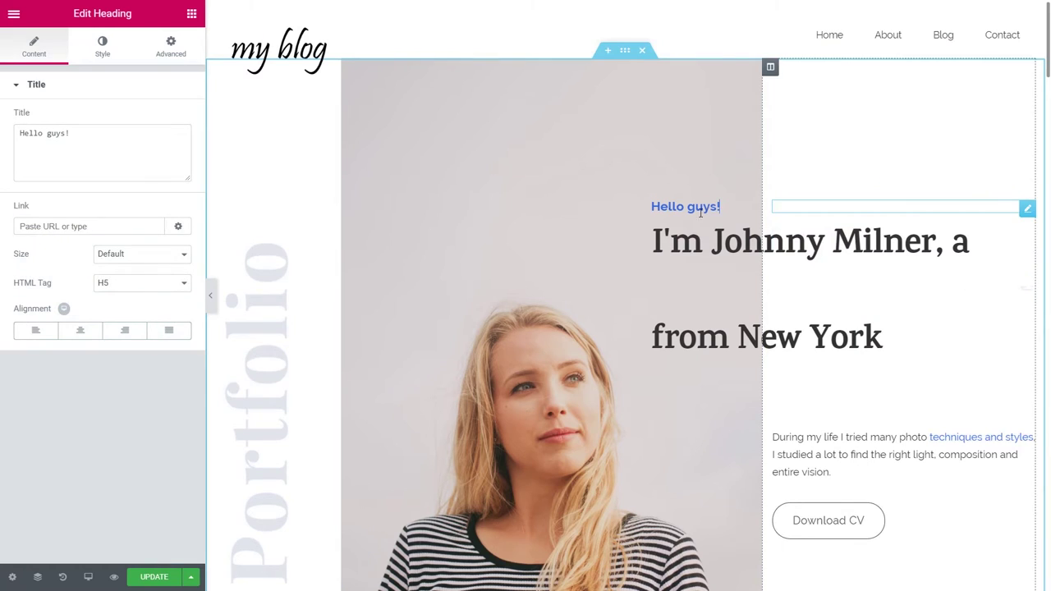
pyautogui.click(102, 47)
pyautogui.click(175, 115)
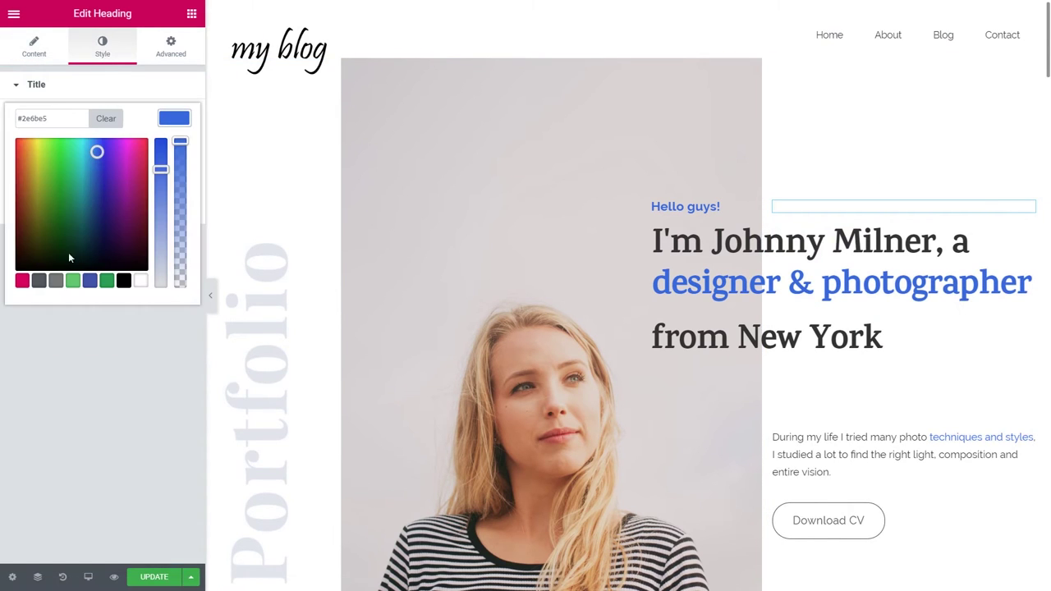
pyautogui.click(22, 281)
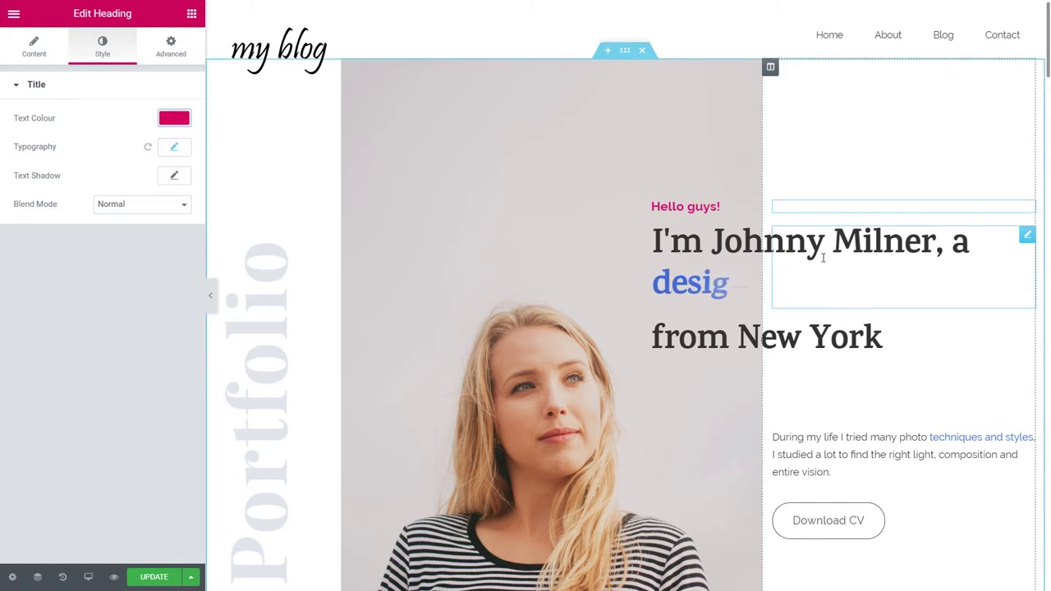
# Change the first name in the hero animated text's Before Text to the blogger's own first name
pyautogui.click(822, 257)
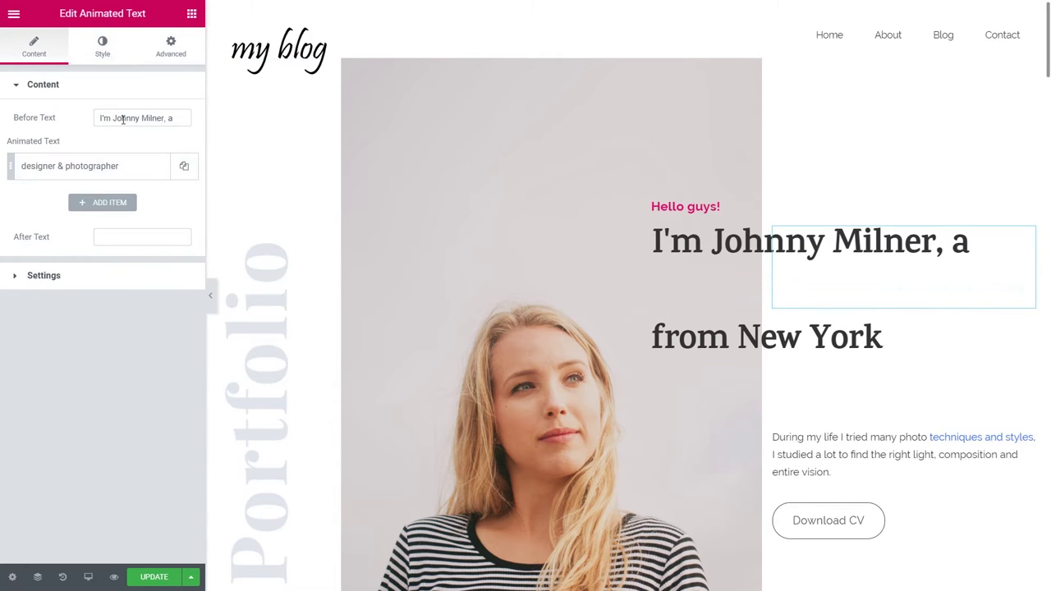
pyautogui.click(123, 119)
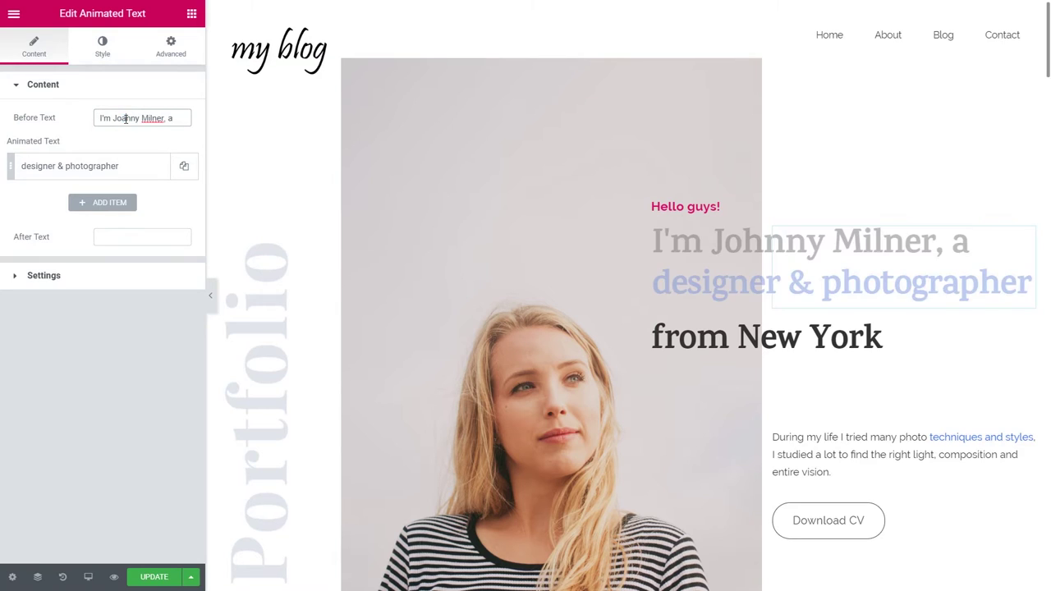
pyautogui.press('Delete')
pyautogui.write('an')
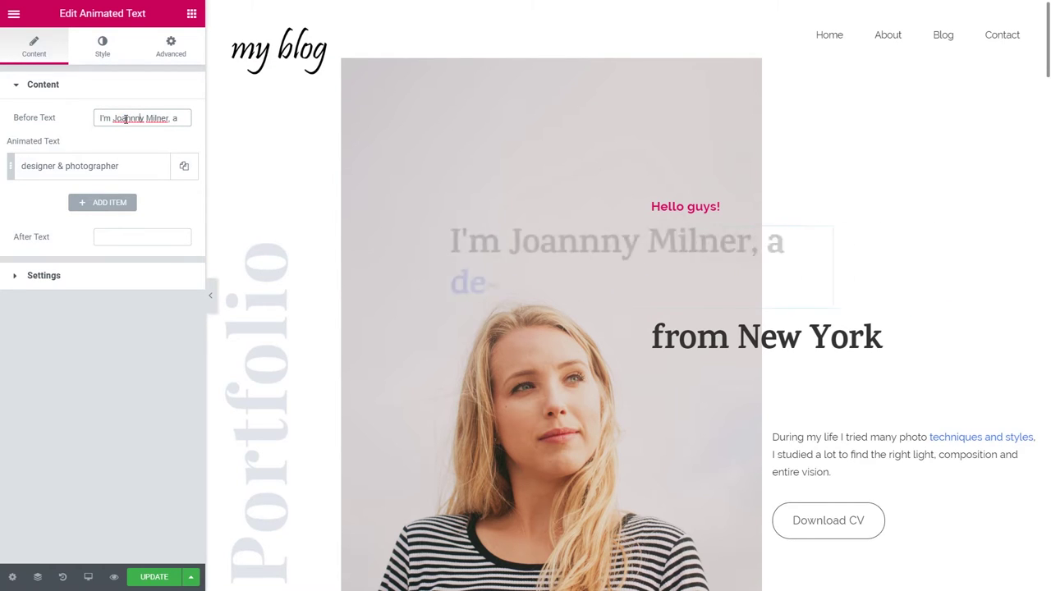
pyautogui.press('Delete')
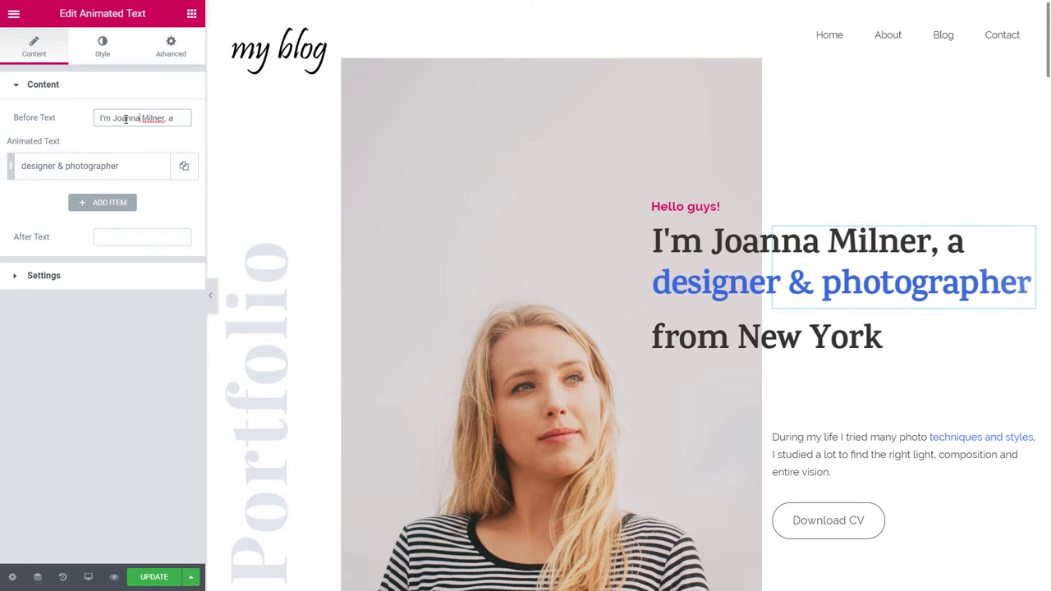
# Change the existing animated text item to "blogger" and add a second item reading "traveler"
pyautogui.click(124, 168)
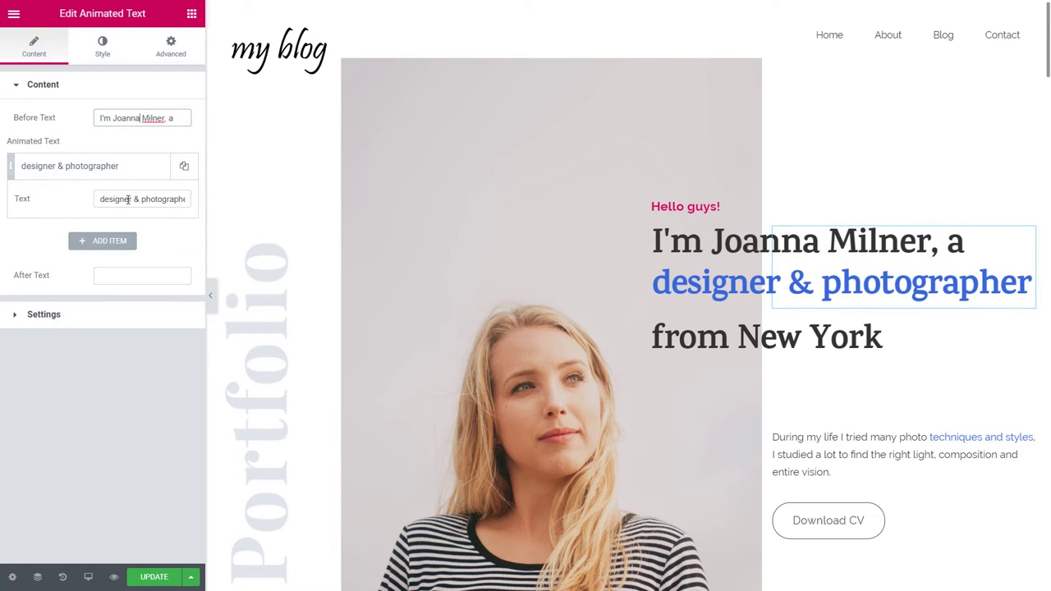
pyautogui.write('blogger')
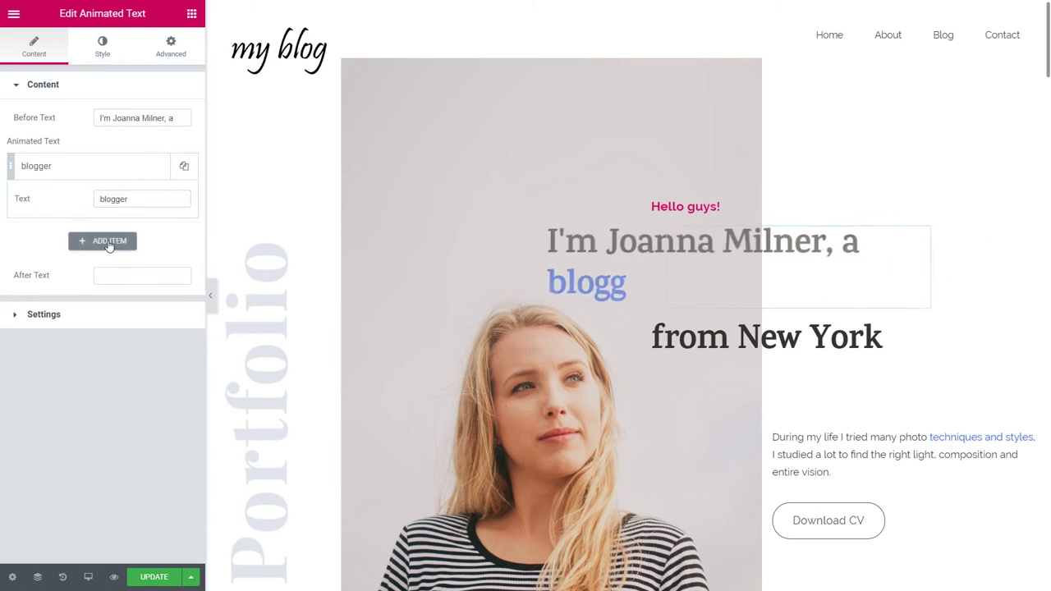
pyautogui.click(109, 241)
pyautogui.doubleClick(125, 234)
pyautogui.write('traveler')
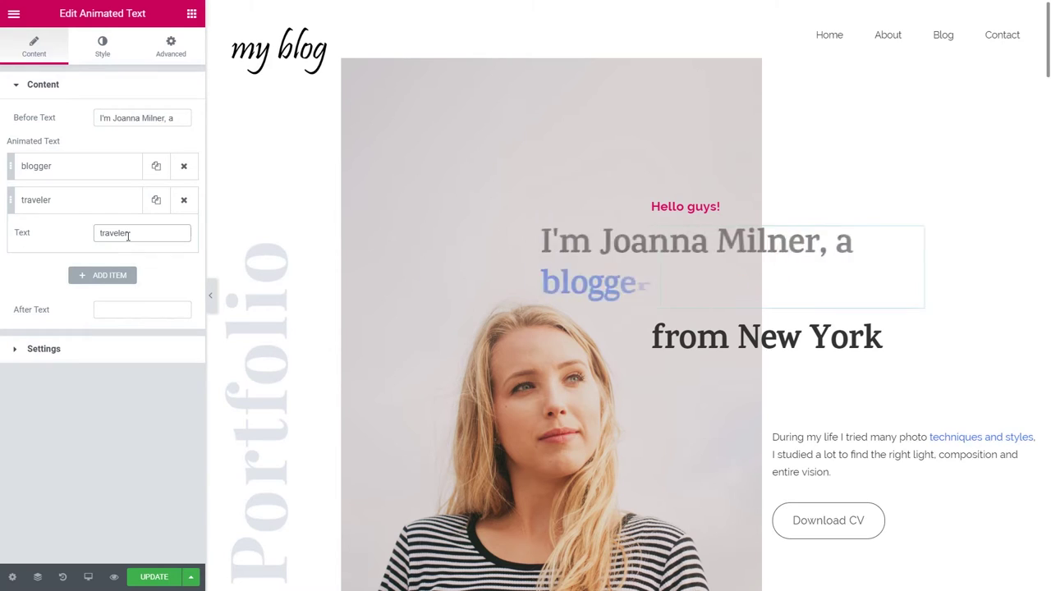
# Add a third animated text item reading "journalist", replacing its placeholder text
pyautogui.click(109, 275)
pyautogui.click(128, 267)
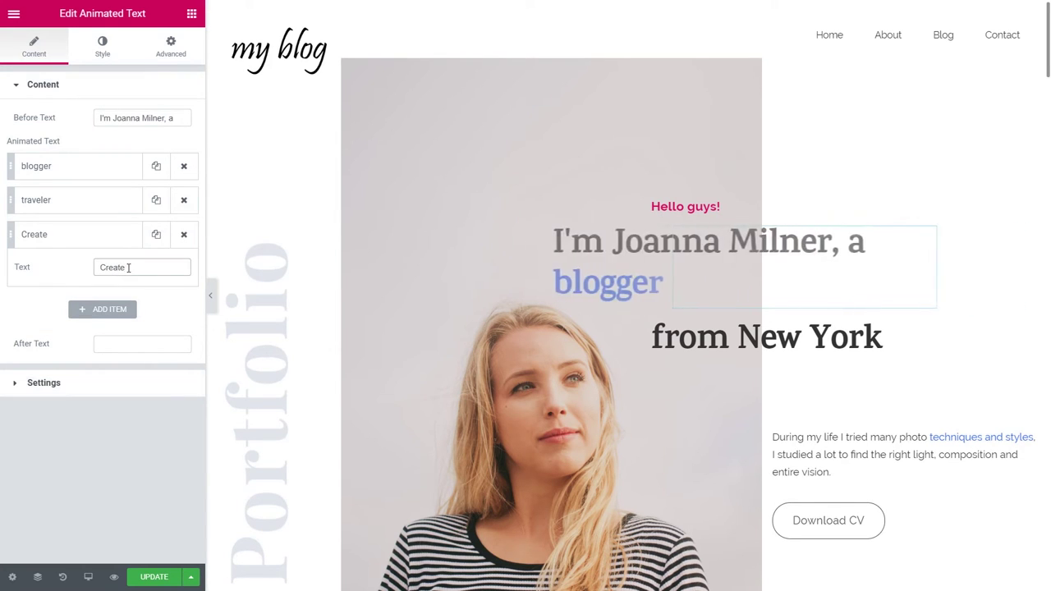
pyautogui.write('journalist')
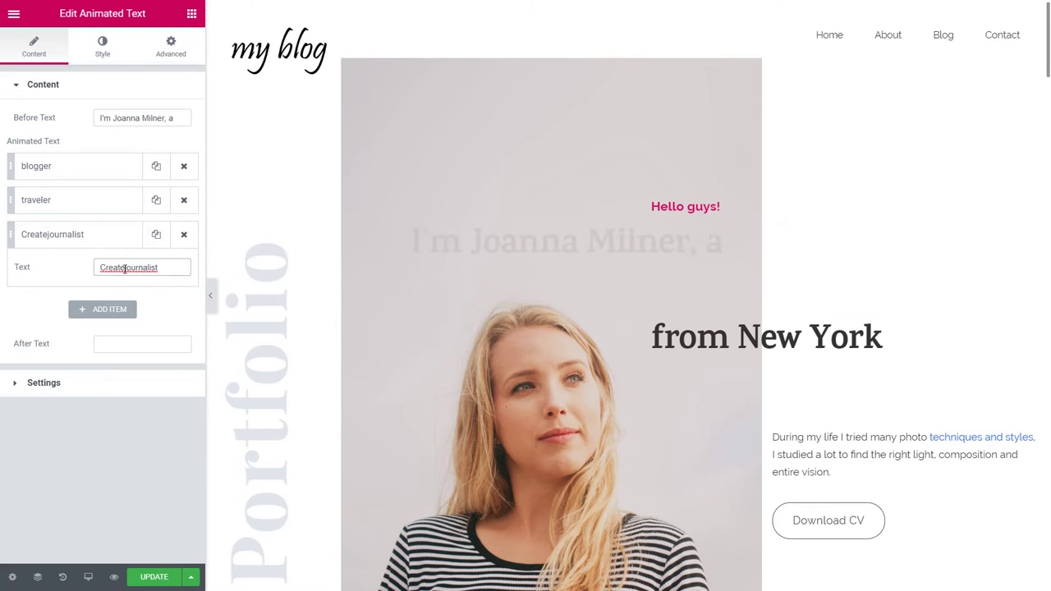
pyautogui.moveTo(121, 269); pyautogui.dragTo(78, 272)
pyautogui.press('BackSpace')
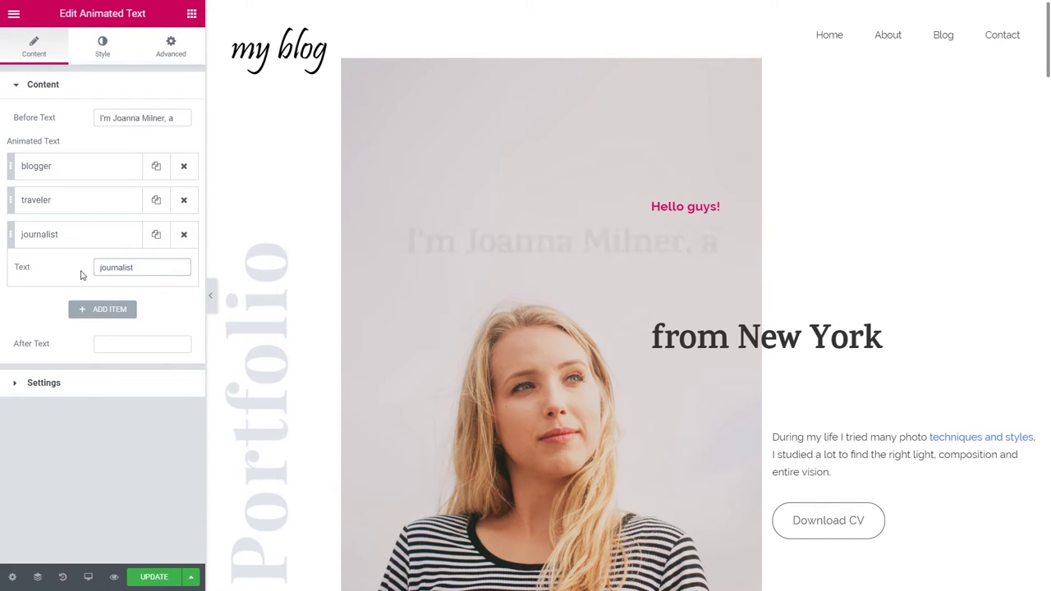
pyautogui.click(92, 235)
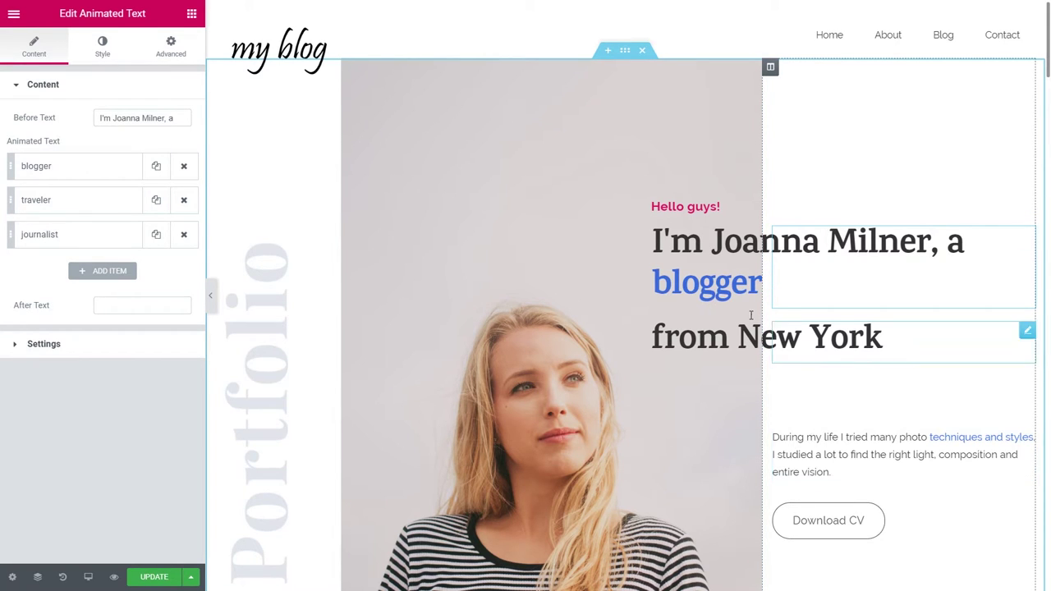
# Set the colour of the animated words to the crimson pink preset and preview the hero section at full width
pyautogui.click(105, 49)
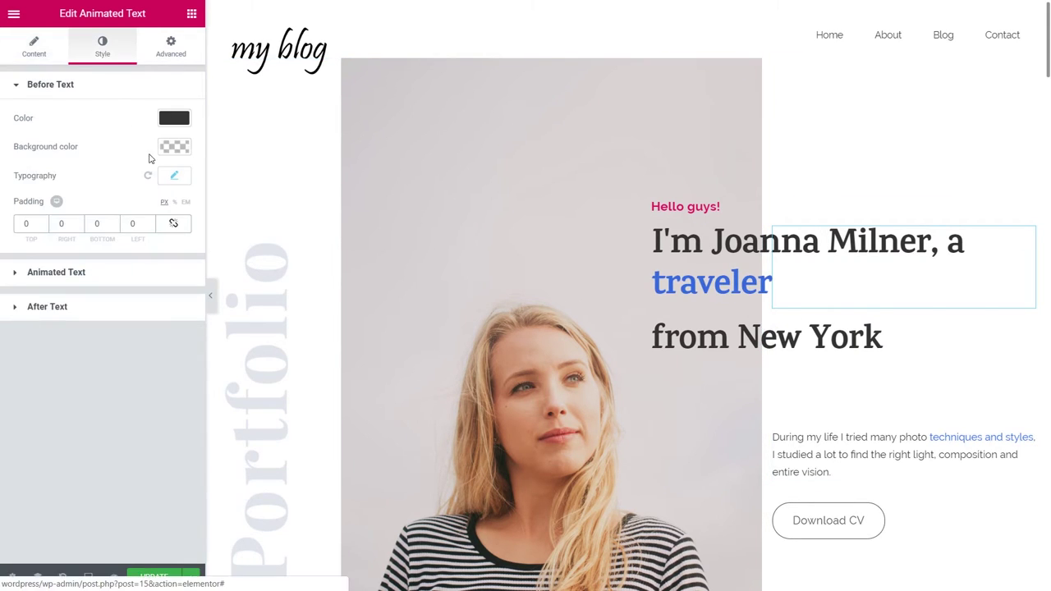
pyautogui.click(97, 278)
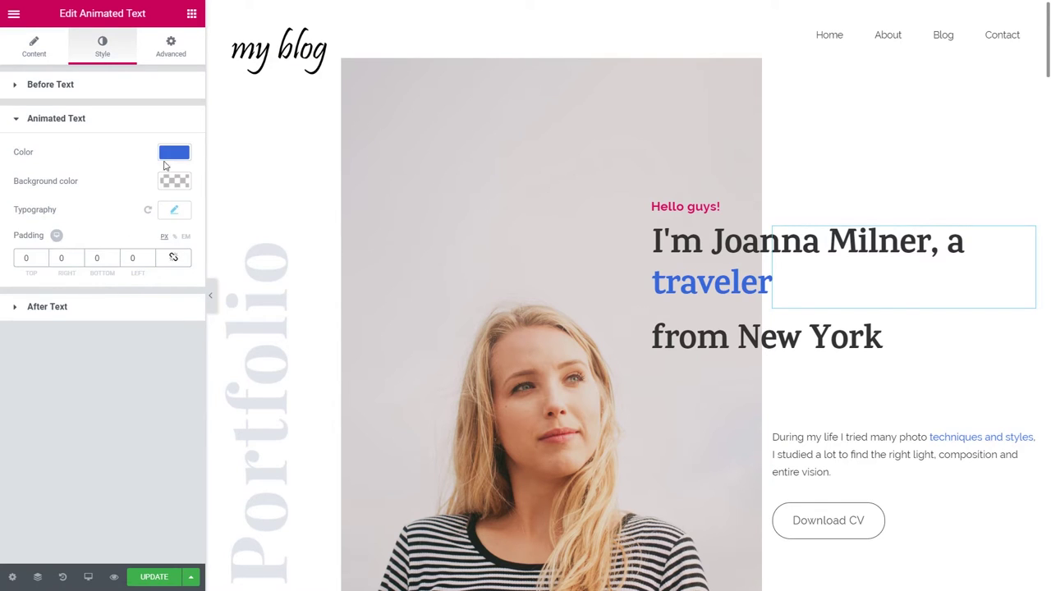
pyautogui.click(174, 153)
pyautogui.click(21, 307)
pyautogui.click(173, 156)
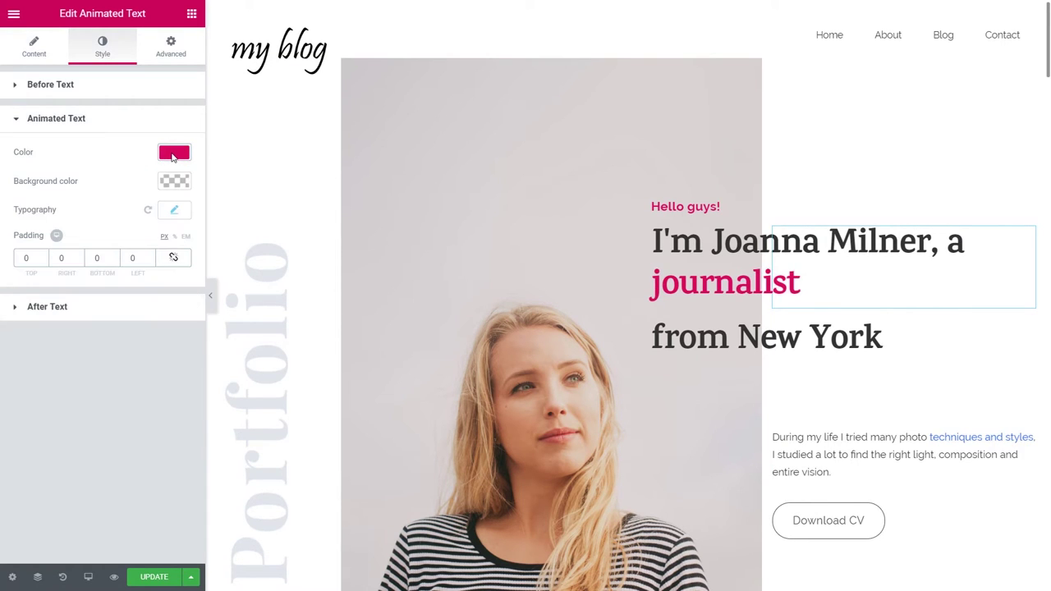
pyautogui.click(210, 295)
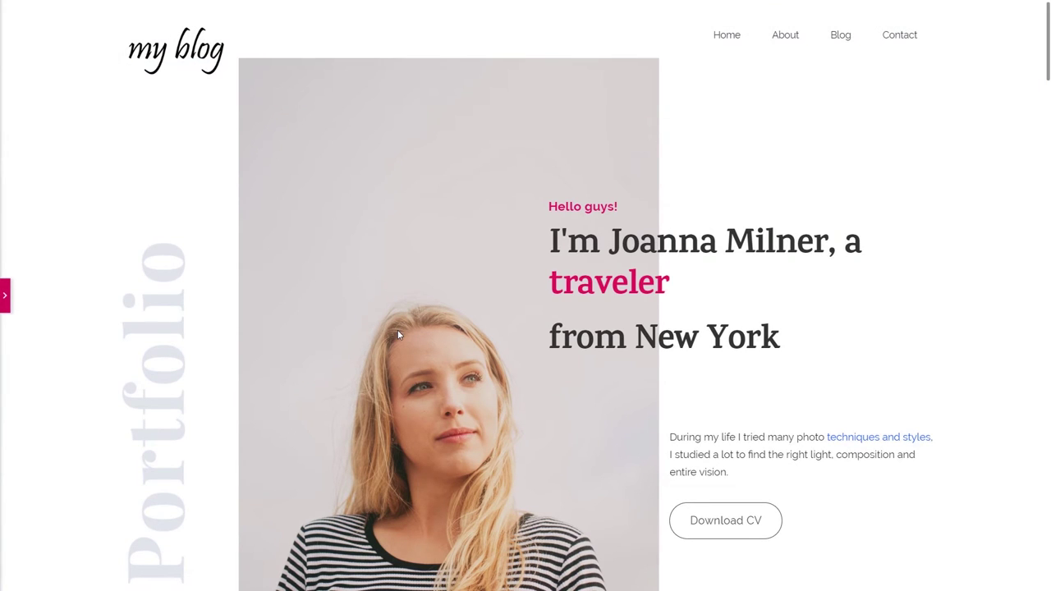
pyautogui.click(6, 296)
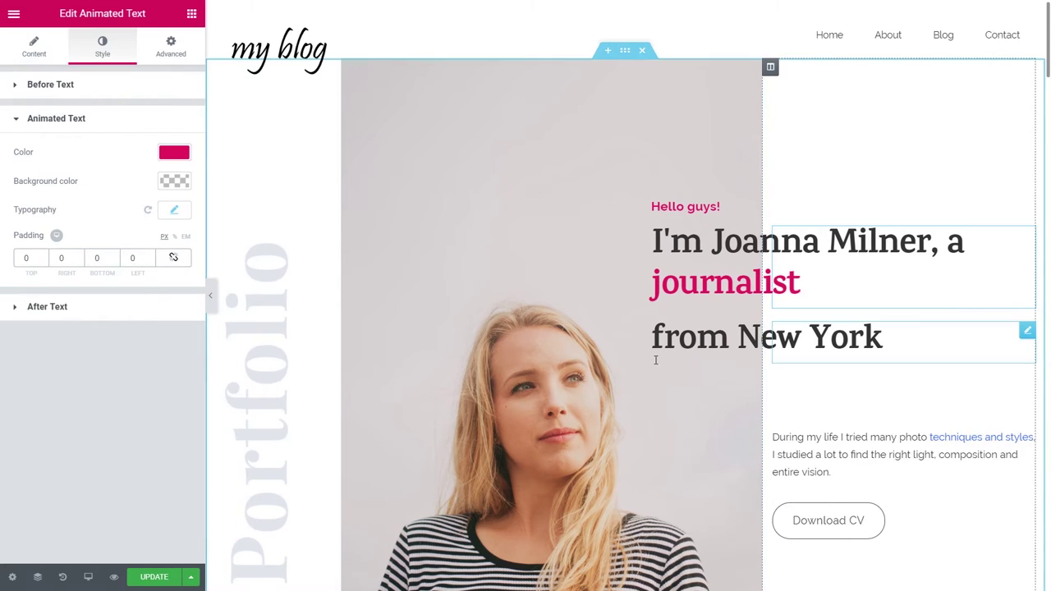
# Replace the hero paragraph with Lorem ipsum text ending at "commodo consequat." and preview the section at full width
pyautogui.scroll(-1, 747, 293)
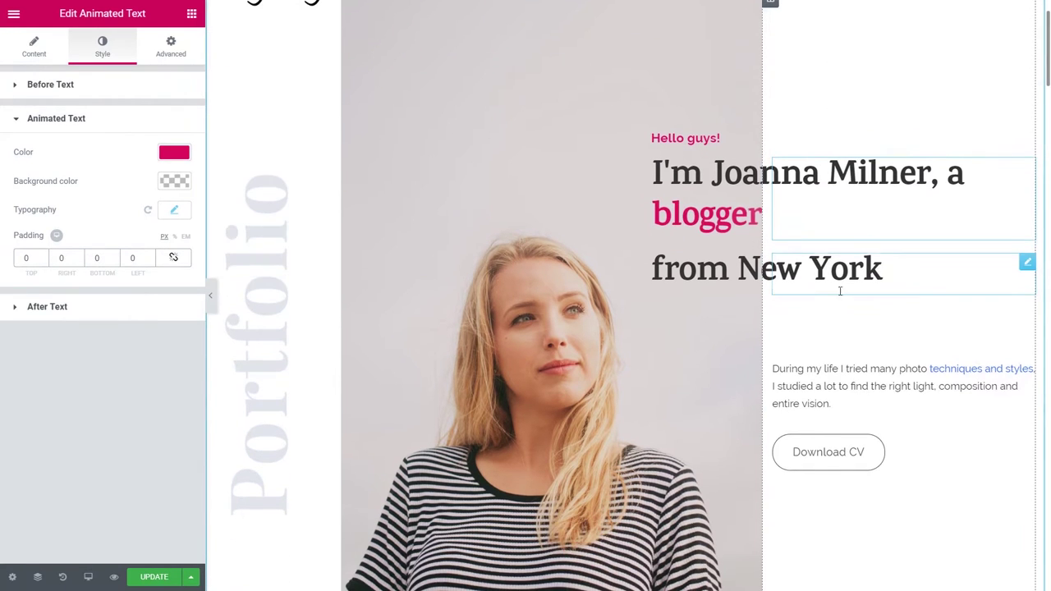
pyautogui.click(854, 389)
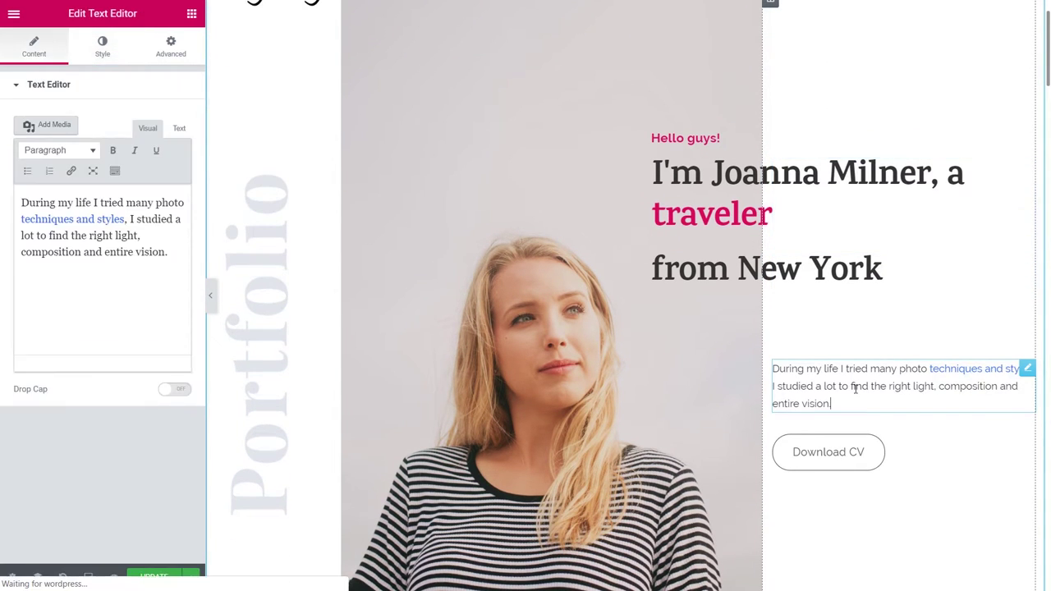
pyautogui.click(104, 220)
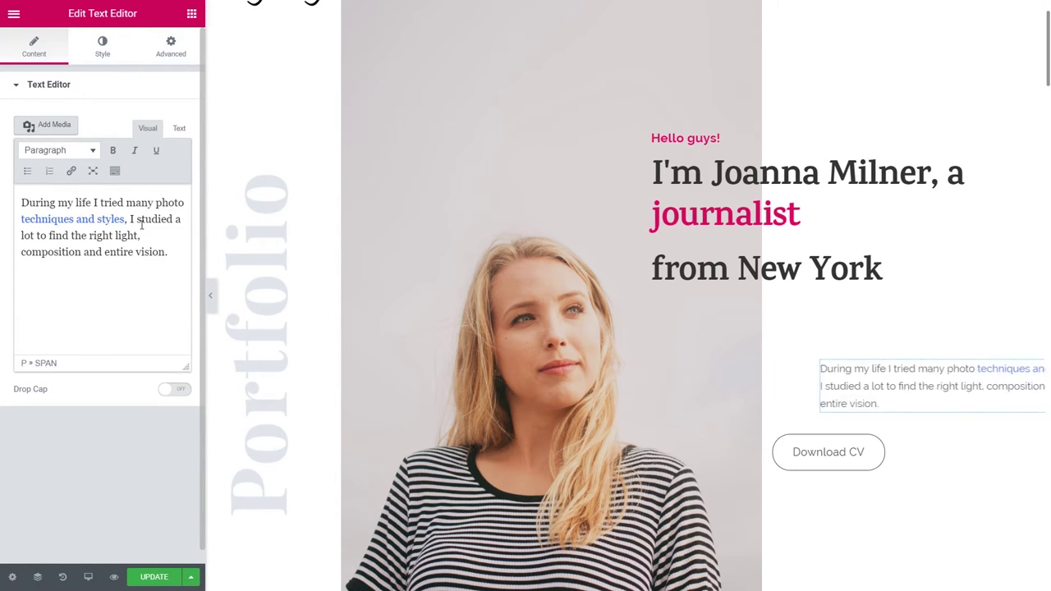
pyautogui.click(179, 128)
pyautogui.moveTo(178, 309); pyautogui.dragTo(106, 269)
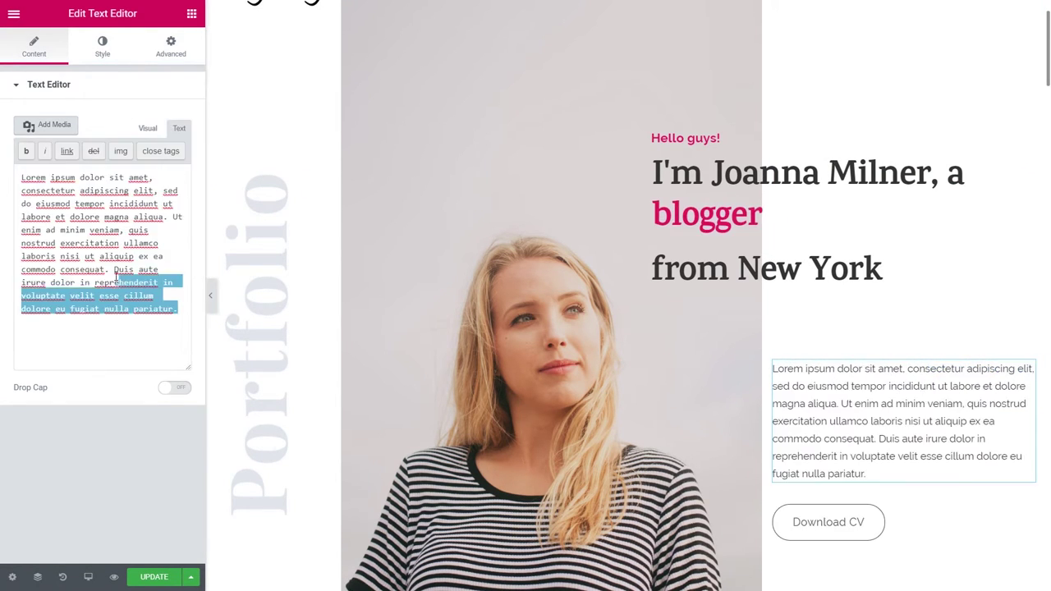
pyautogui.press('BackSpace')
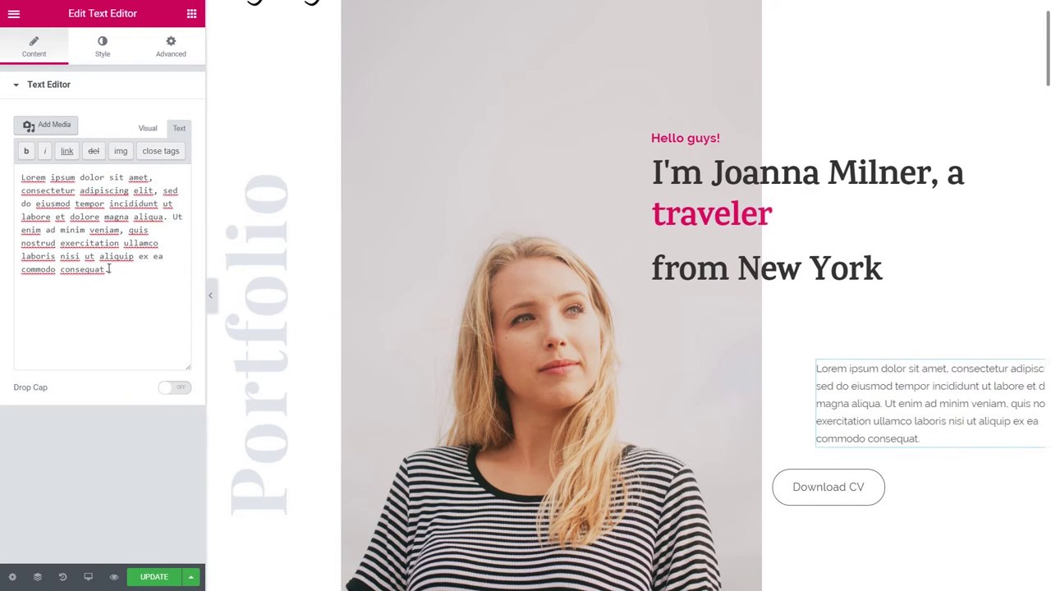
pyautogui.click(211, 299)
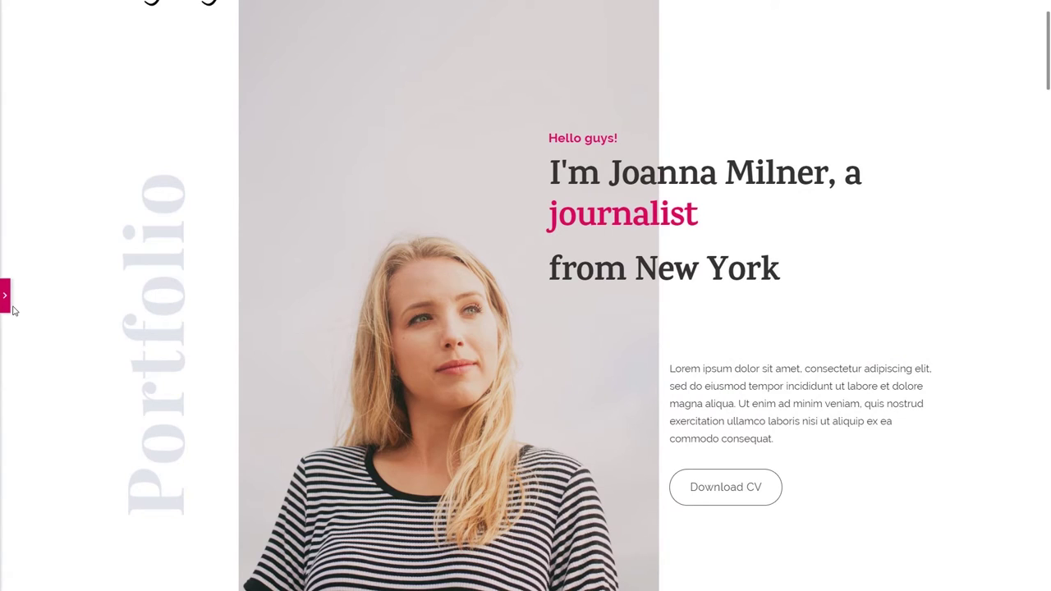
pyautogui.click(8, 308)
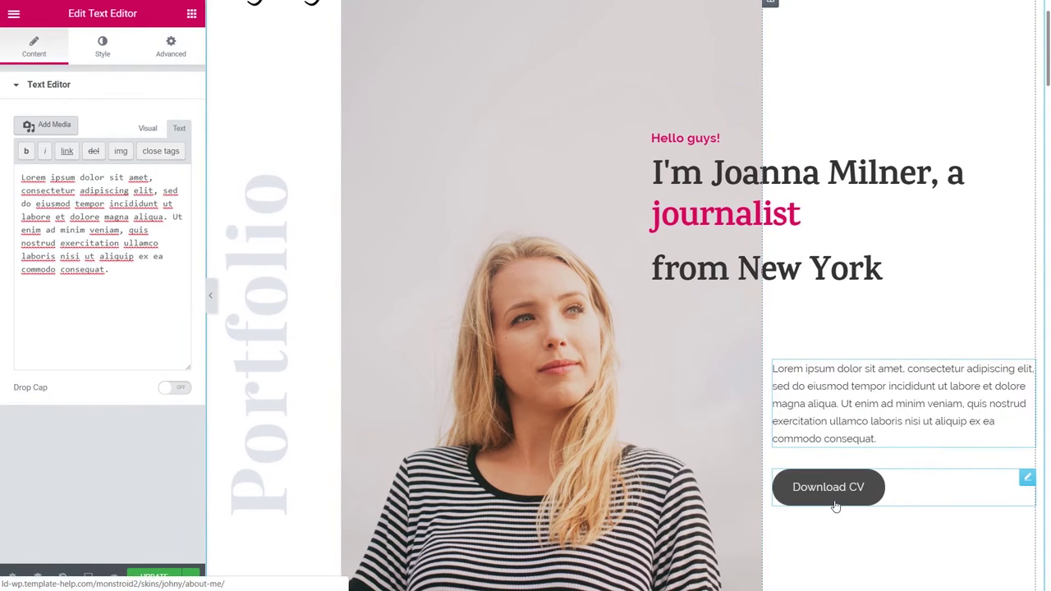
# Set the hover background colour of the Download CV button to the crimson pink preset
pyautogui.click(829, 504)
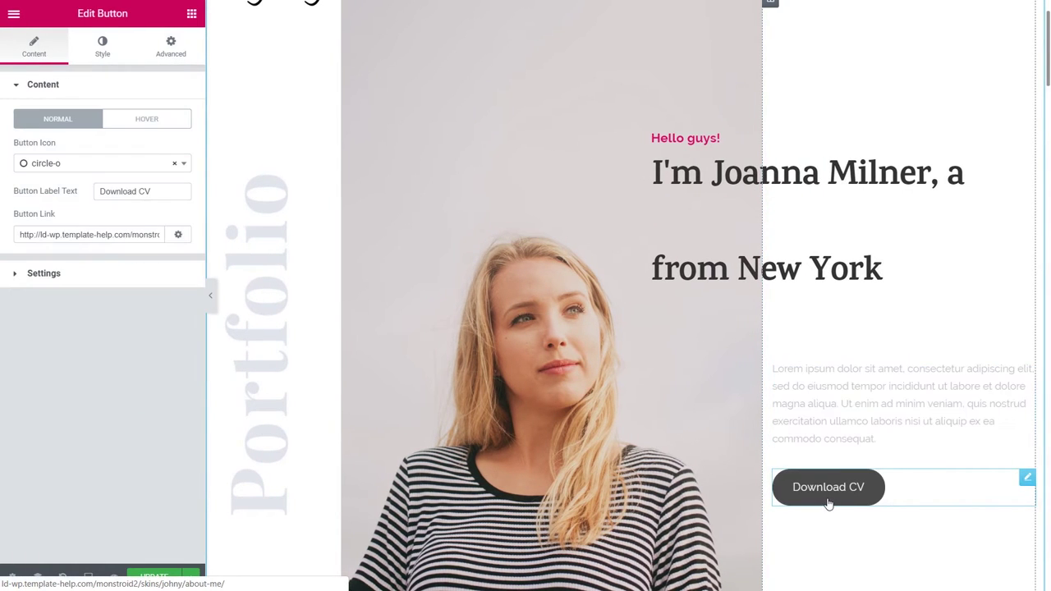
pyautogui.click(105, 49)
pyautogui.click(90, 95)
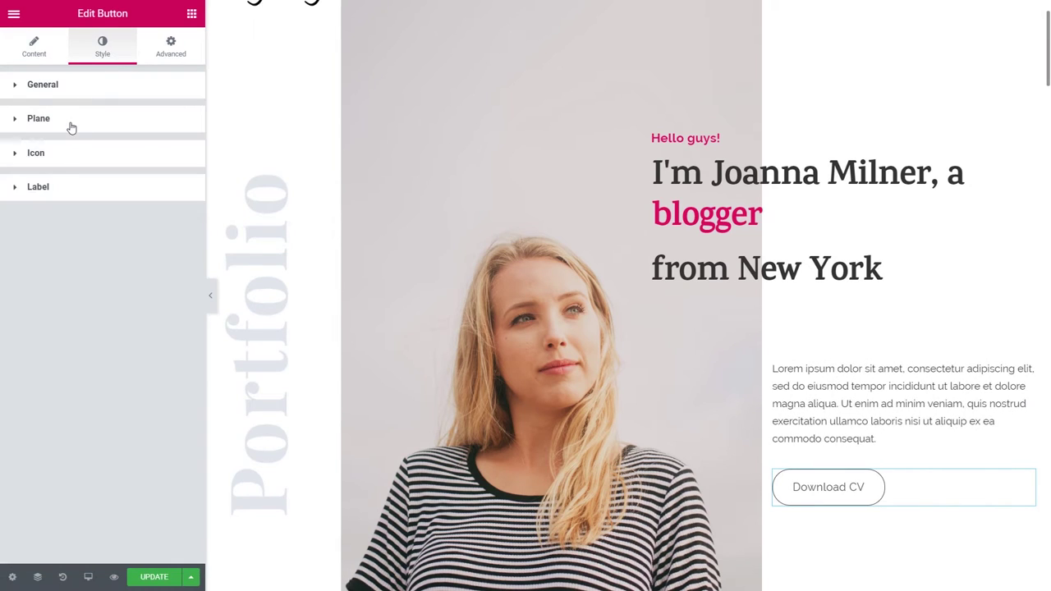
pyautogui.click(71, 128)
pyautogui.click(146, 153)
pyautogui.click(174, 210)
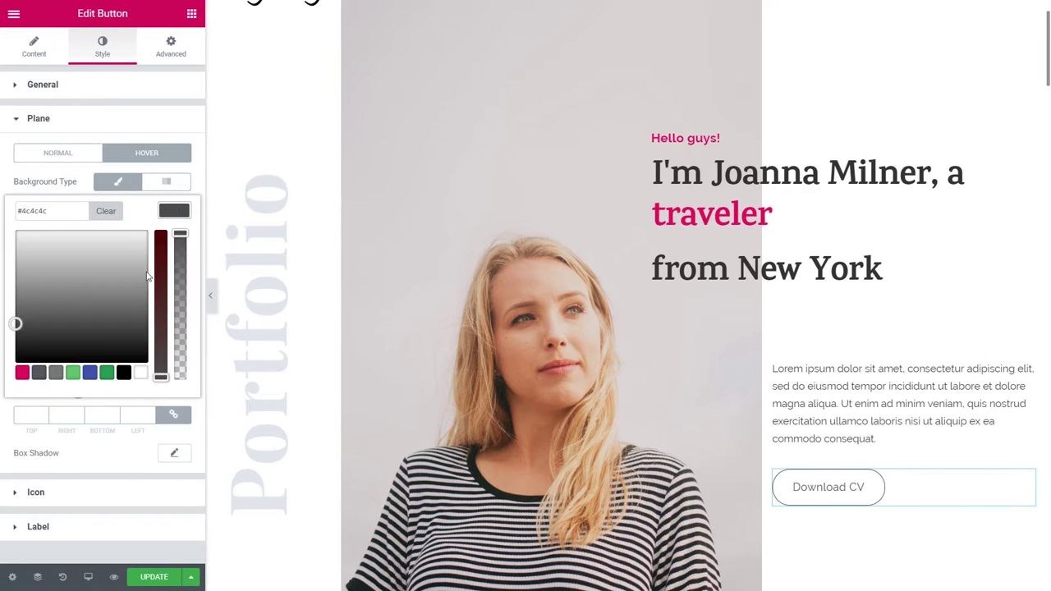
pyautogui.click(22, 373)
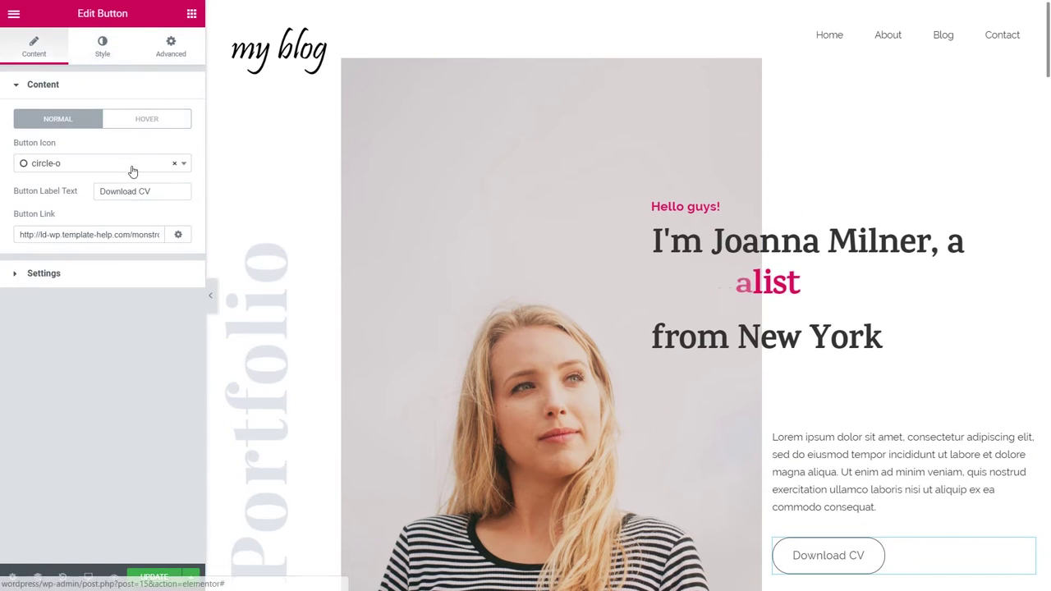
# Change the button's label text to "Learn More" for both its normal and hover states
pyautogui.click(148, 191)
pyautogui.hotkey('ctrl', 'a')
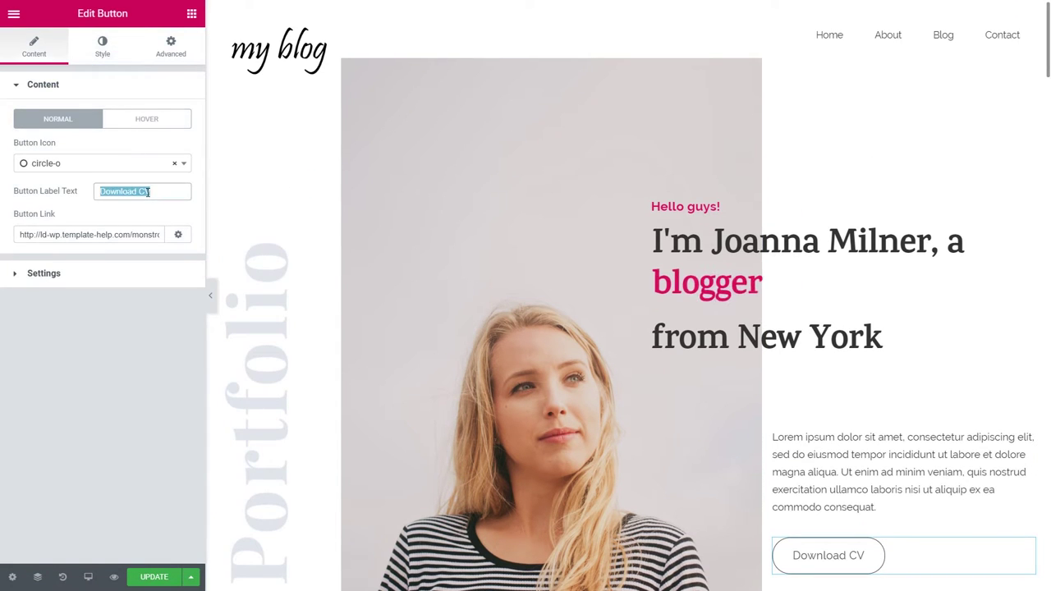
pyautogui.write('Learn More')
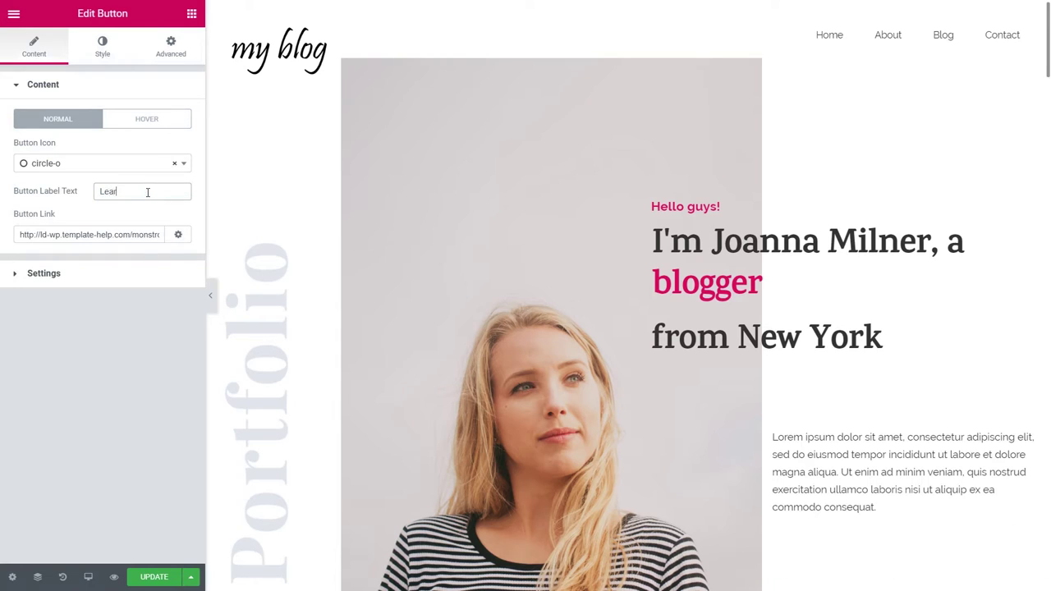
pyautogui.hotkey('ctrl', 'a')
pyautogui.click(139, 119)
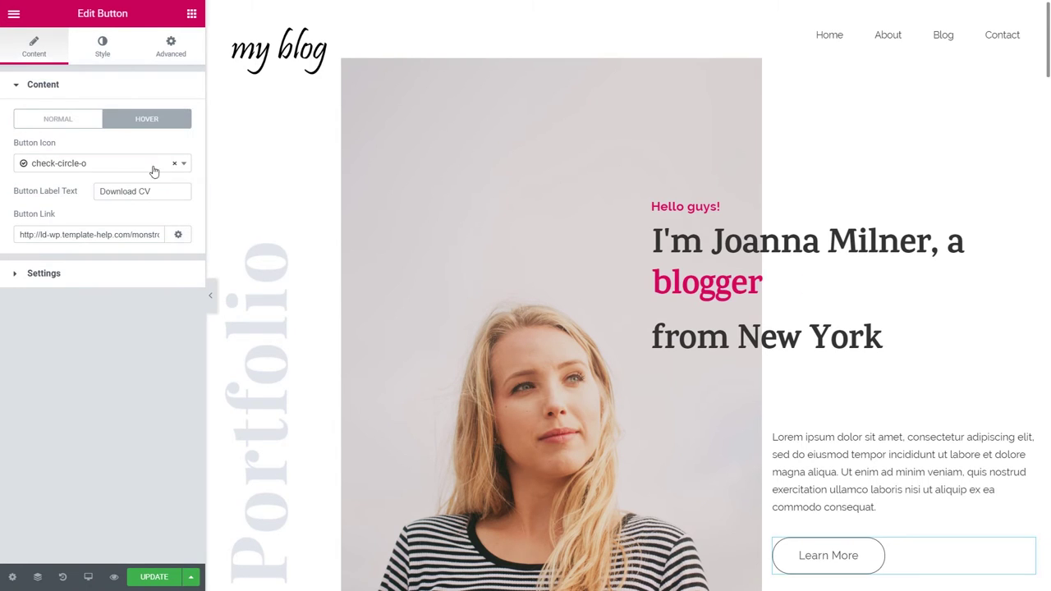
pyautogui.hotkey('ctrl', 'a')
pyautogui.write('Learn More')
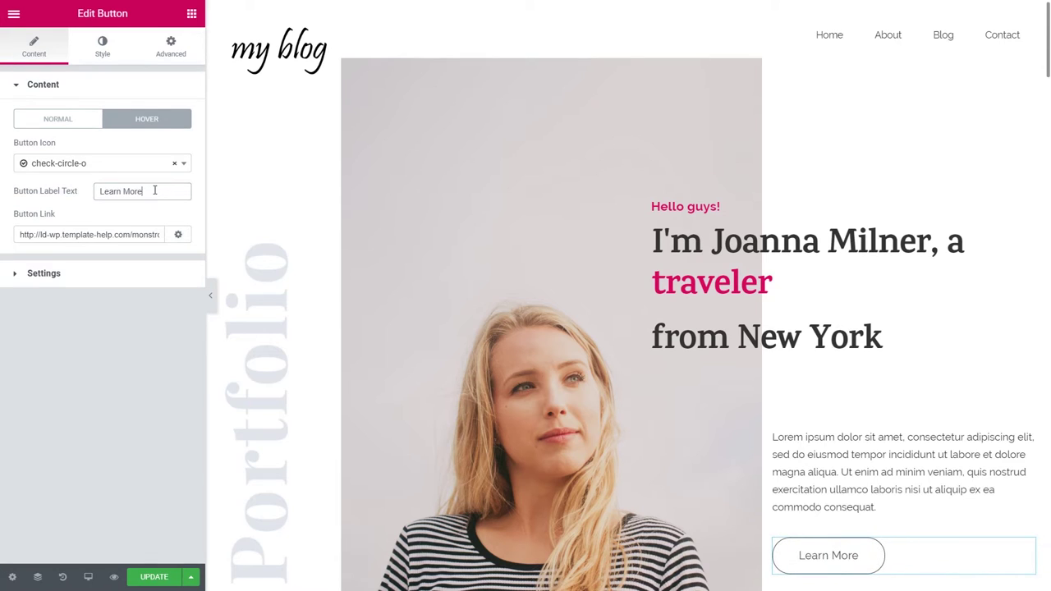
# Delete the vertical "Portfolio" image from the hero section and preview the result at full width
pyautogui.click(264, 355)
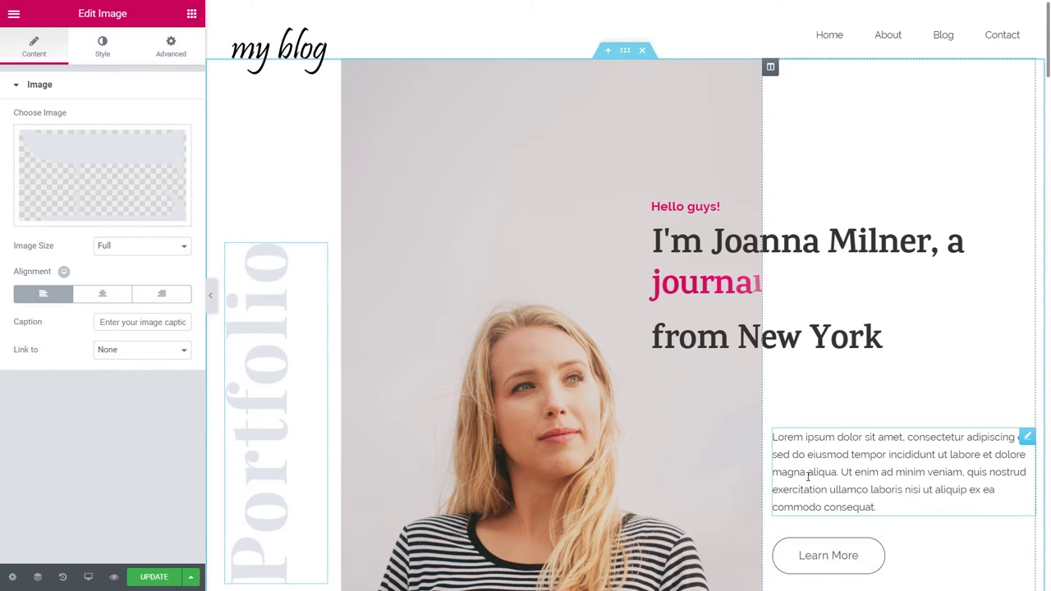
pyautogui.scroll(-1, 801, 461)
pyautogui.scroll(1, 537, 302)
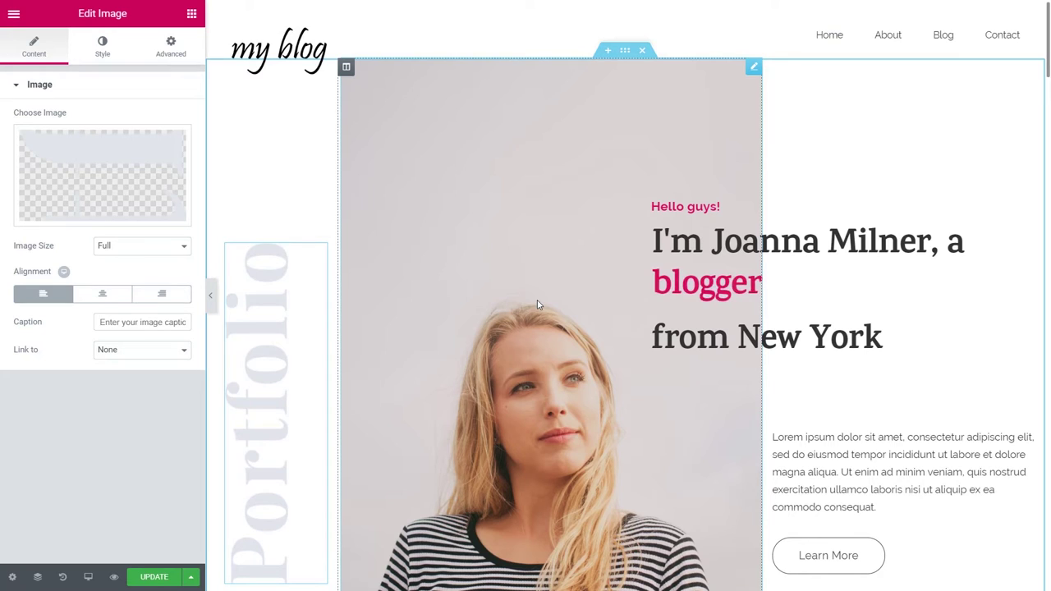
pyautogui.rightClick(258, 297)
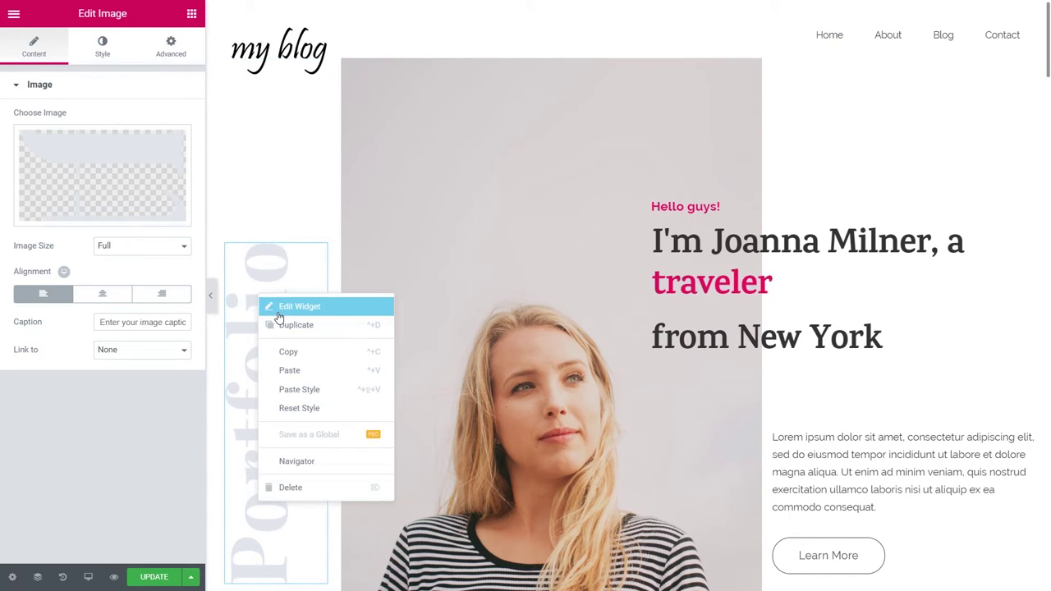
pyautogui.click(290, 488)
pyautogui.scroll(-1, 375, 392)
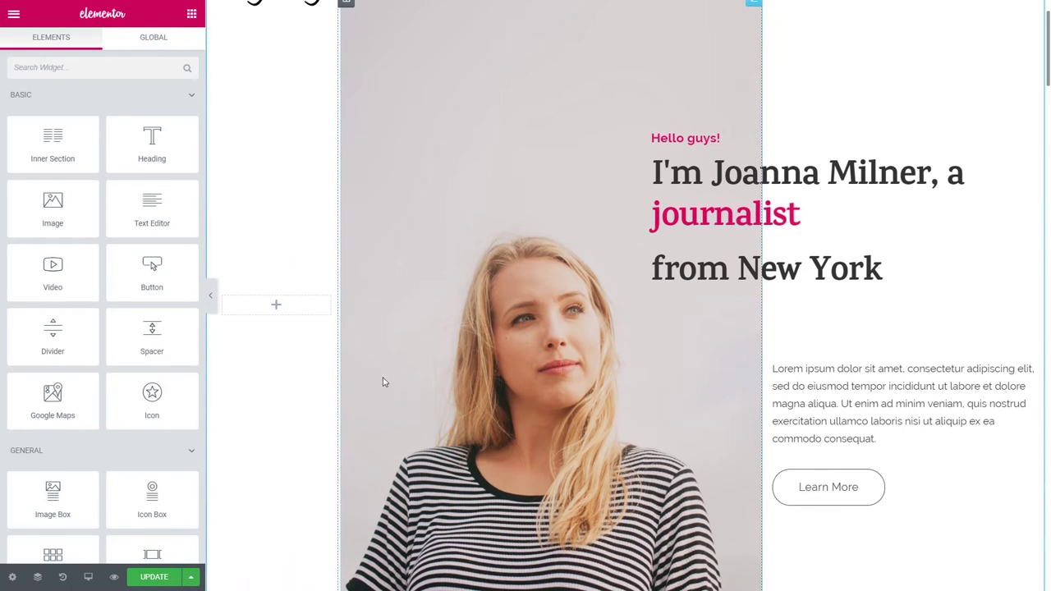
pyautogui.click(210, 299)
pyautogui.scroll(1, 56, 298)
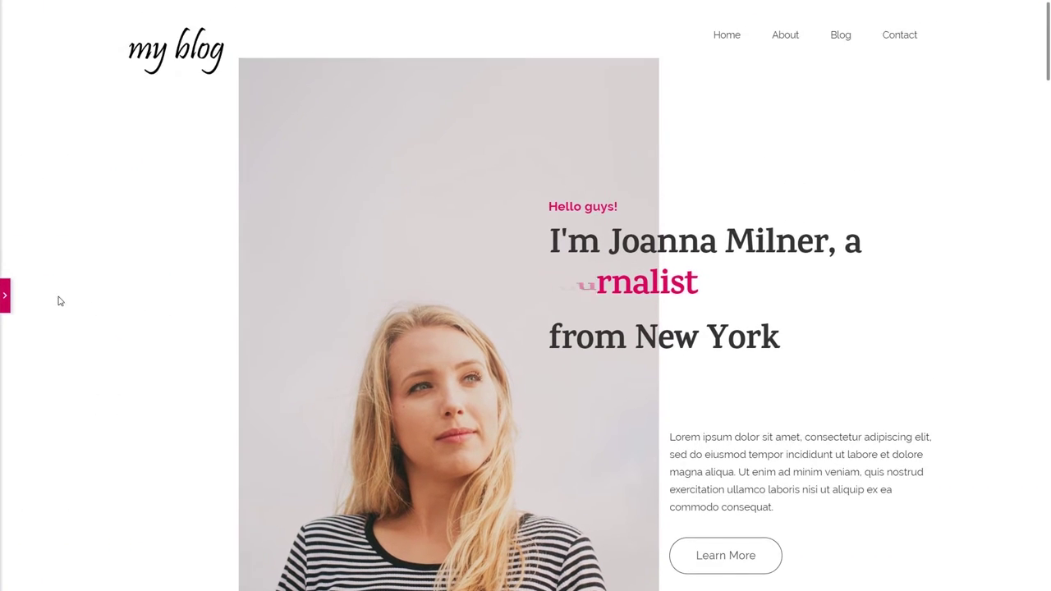
pyautogui.click(6, 294)
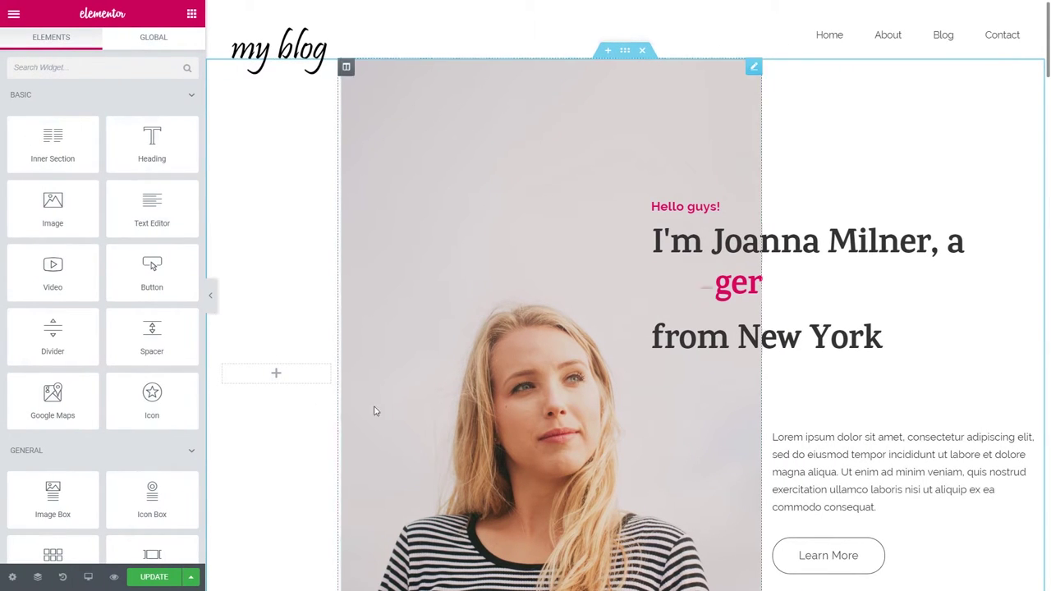
# Enable the Jet Tricks Satellite option on the hero portrait image
pyautogui.click(458, 379)
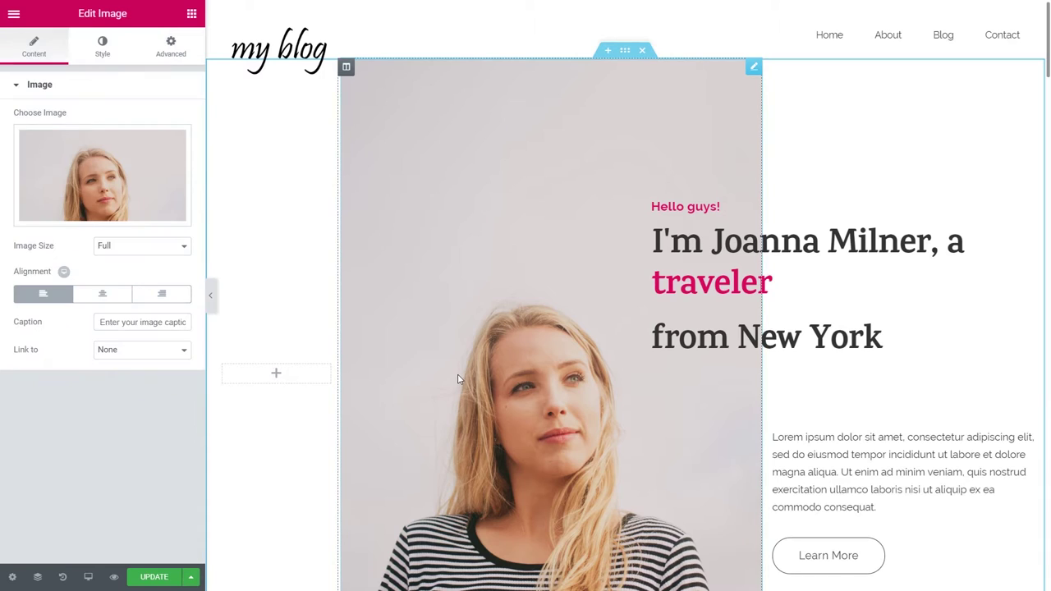
pyautogui.click(169, 54)
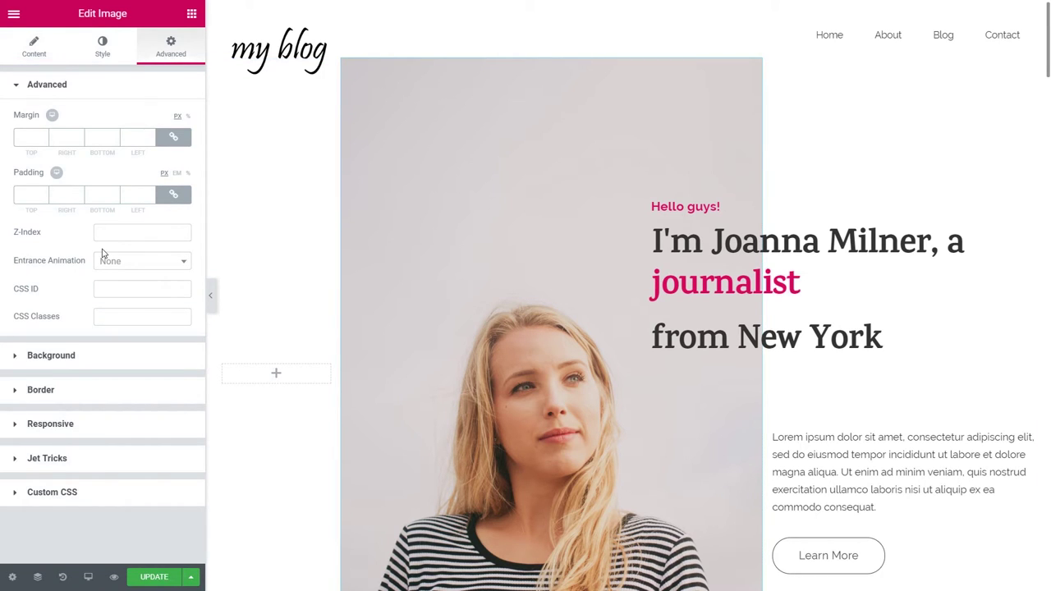
pyautogui.click(75, 464)
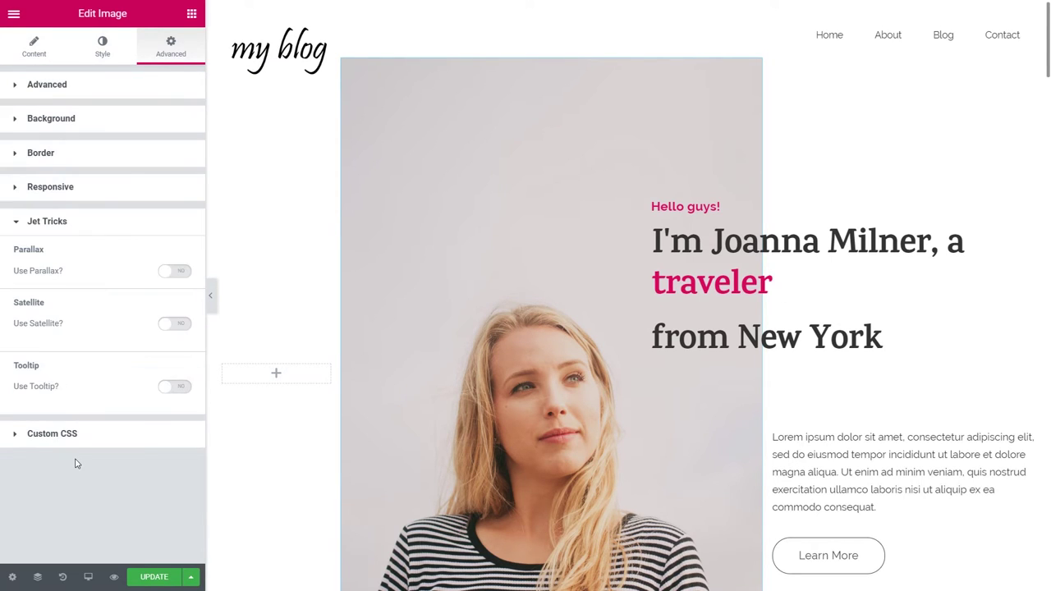
pyautogui.click(168, 325)
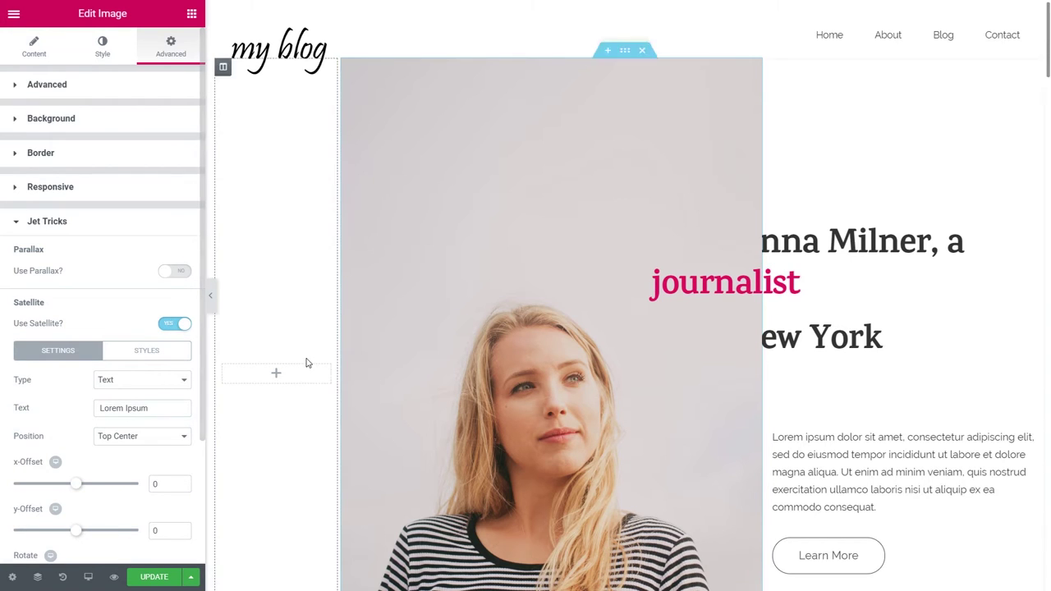
pyautogui.scroll(-1, 574, 288)
pyautogui.scroll(1, 796, 253)
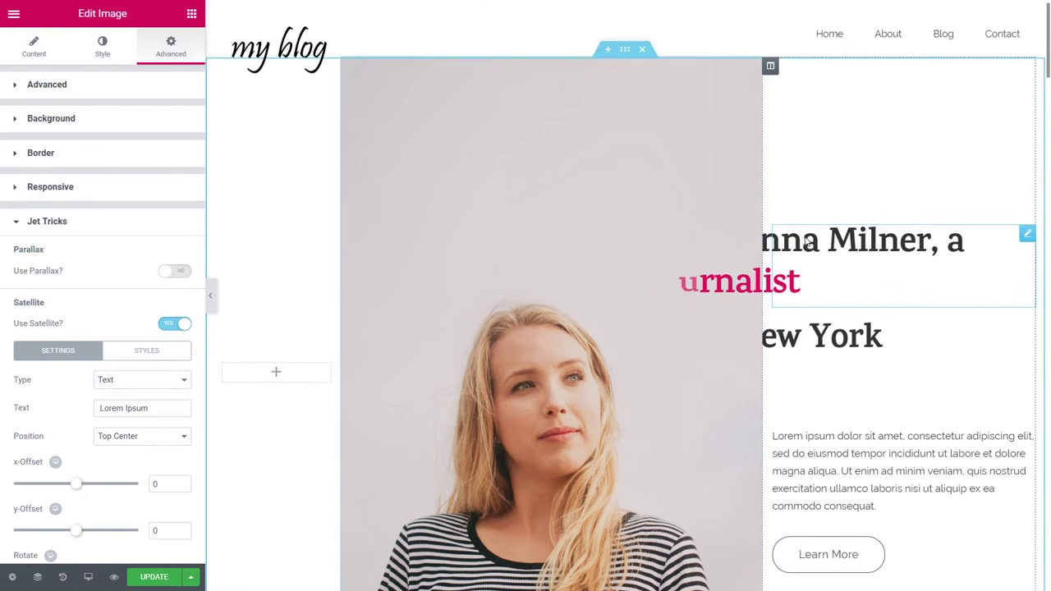
# Preview the hero section at full width and check the typography settings of the "from New York" heading
pyautogui.click(554, 308)
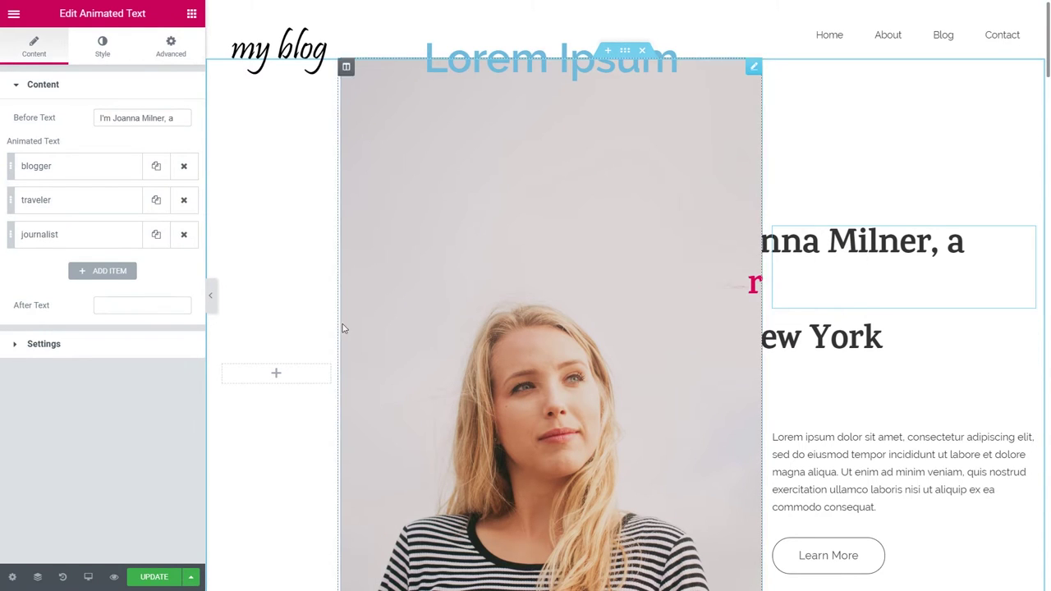
pyautogui.click(210, 295)
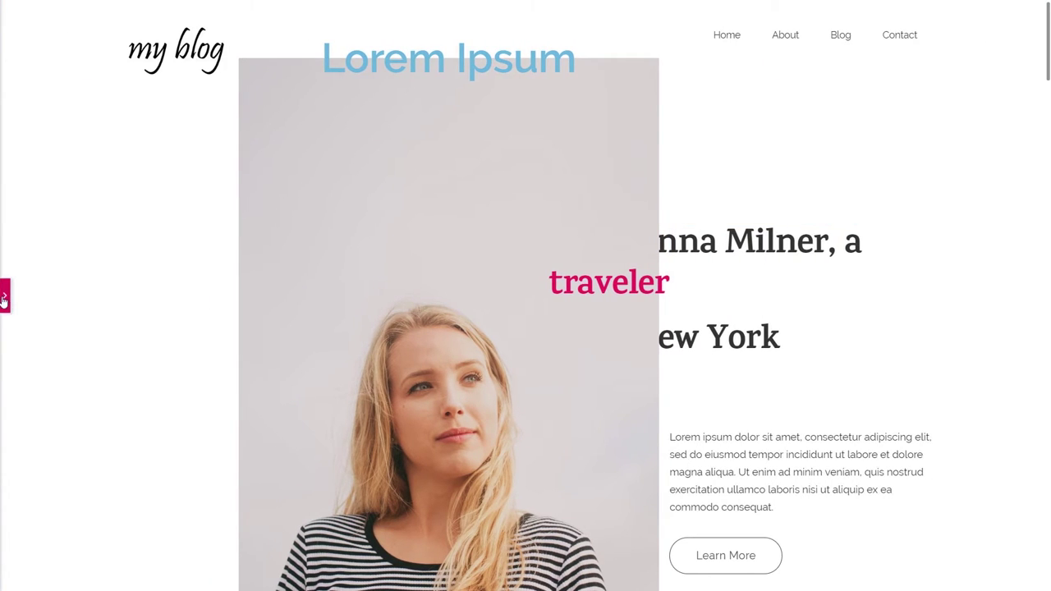
pyautogui.click(5, 296)
pyautogui.click(855, 330)
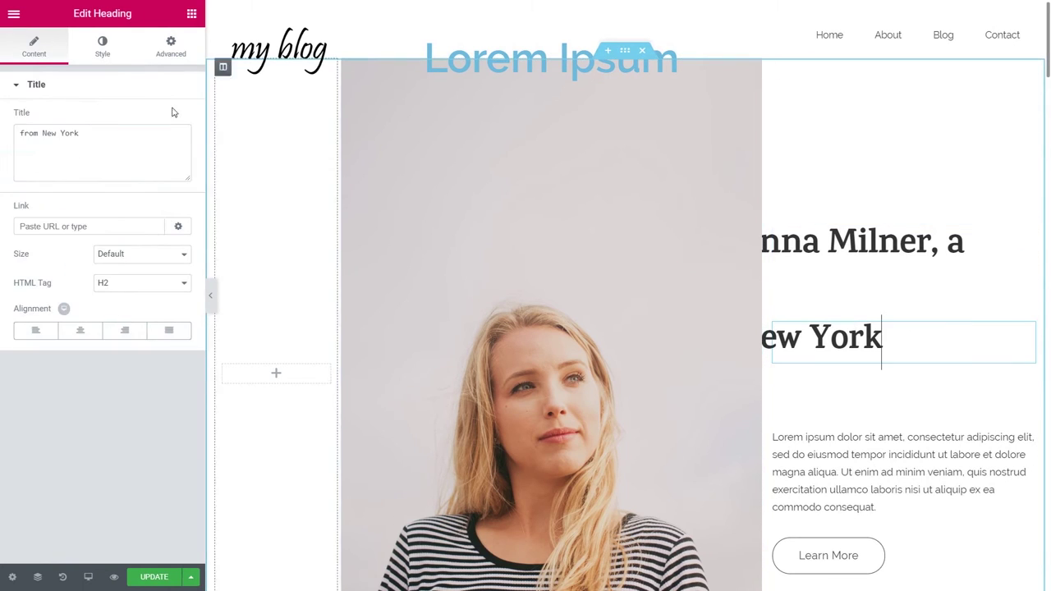
pyautogui.click(105, 58)
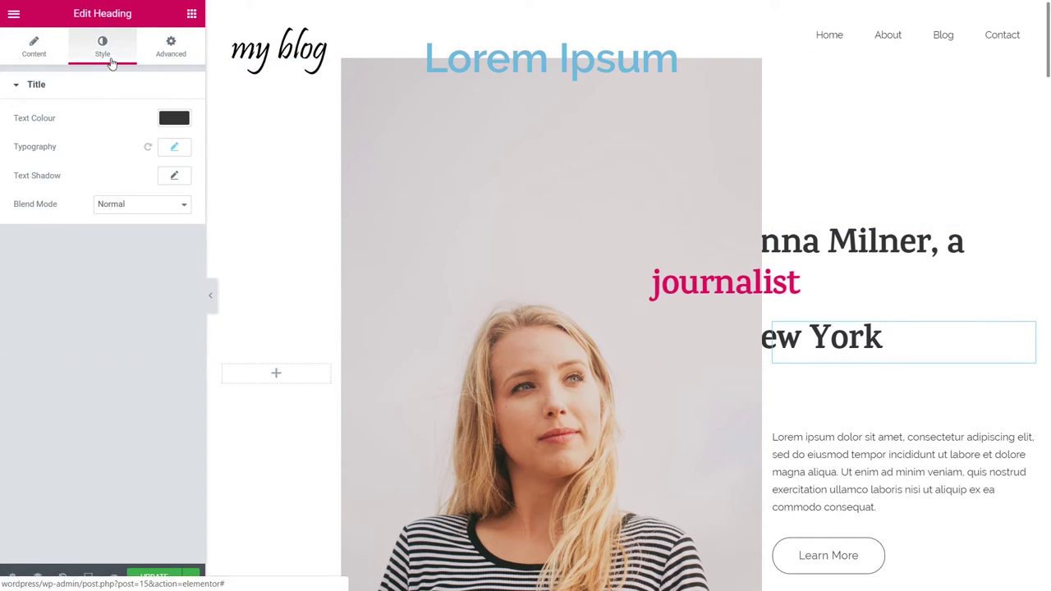
pyautogui.click(174, 150)
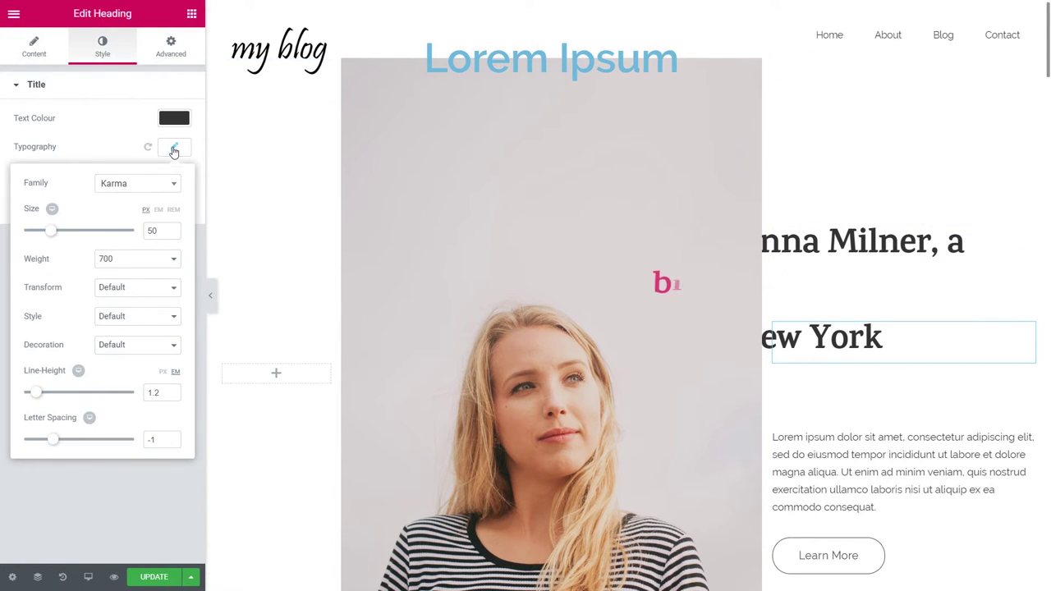
pyautogui.click(174, 149)
# Set the hero portrait image's Z-Index to 0 in its advanced settings
pyautogui.click(460, 209)
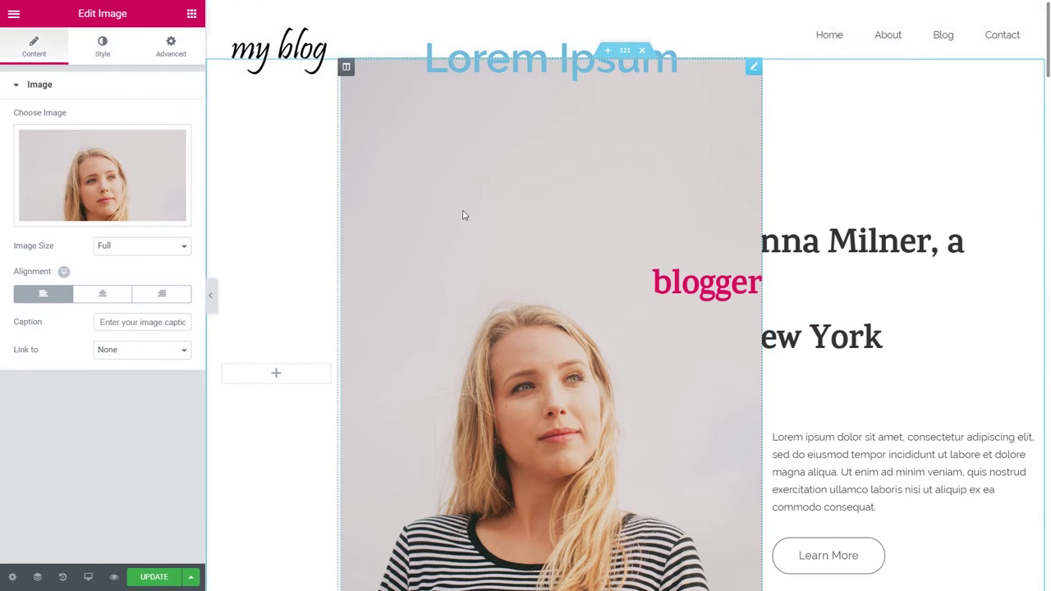
pyautogui.click(170, 49)
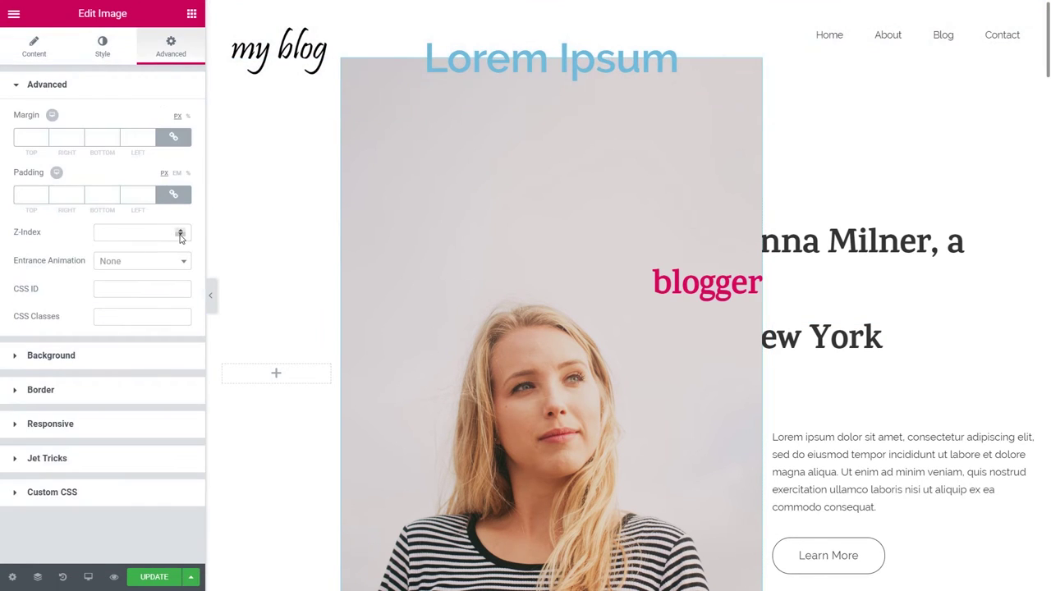
pyautogui.click(180, 234)
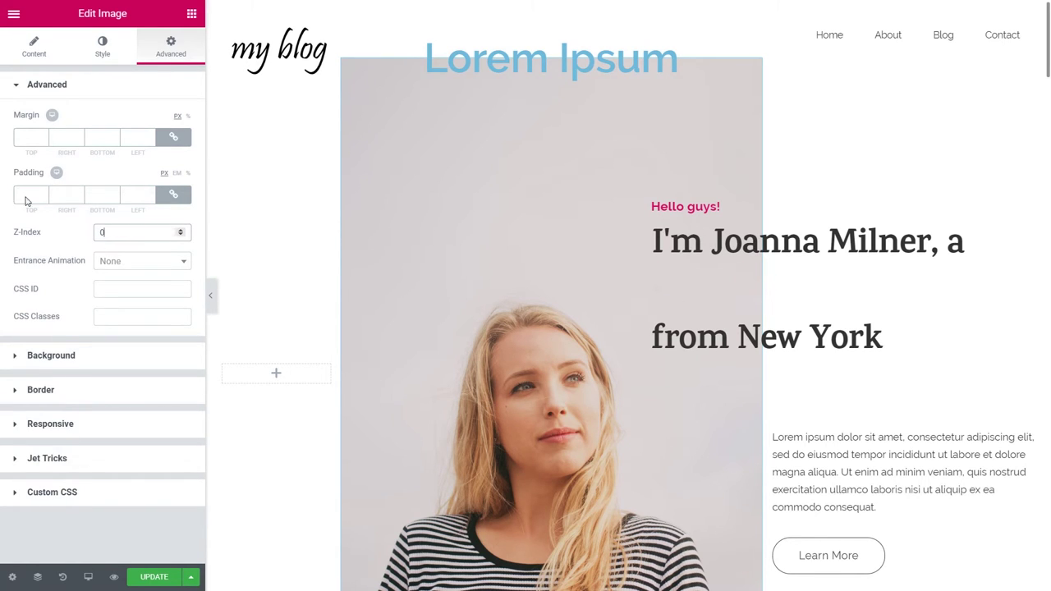
# Rotate the hero portrait's satellite text to -90 degrees in its Jet Tricks settings
pyautogui.click(111, 460)
pyautogui.scroll(-2, 125, 450)
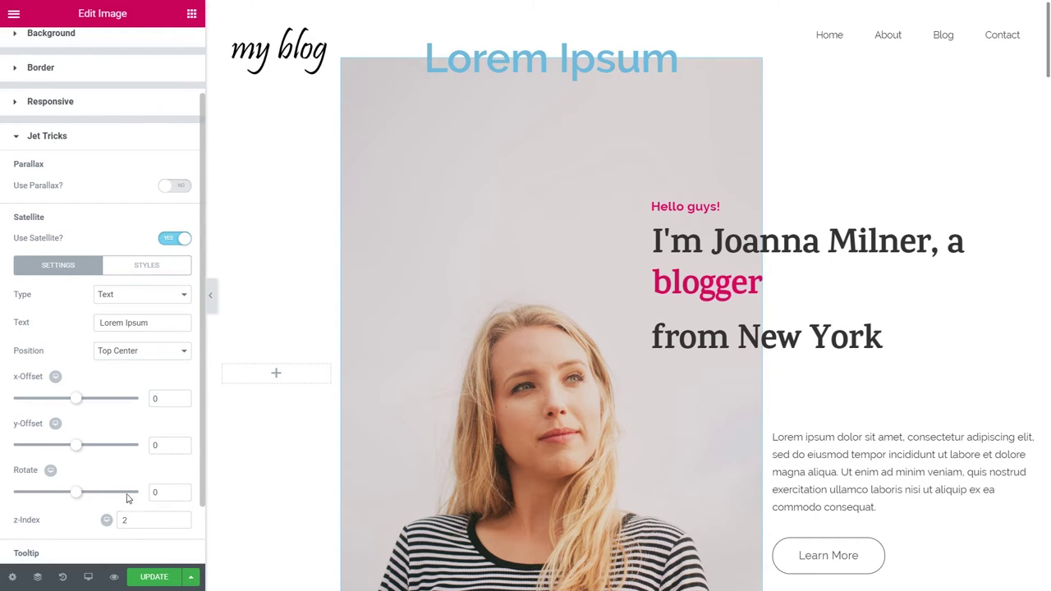
pyautogui.moveTo(78, 496); pyautogui.dragTo(59, 492)
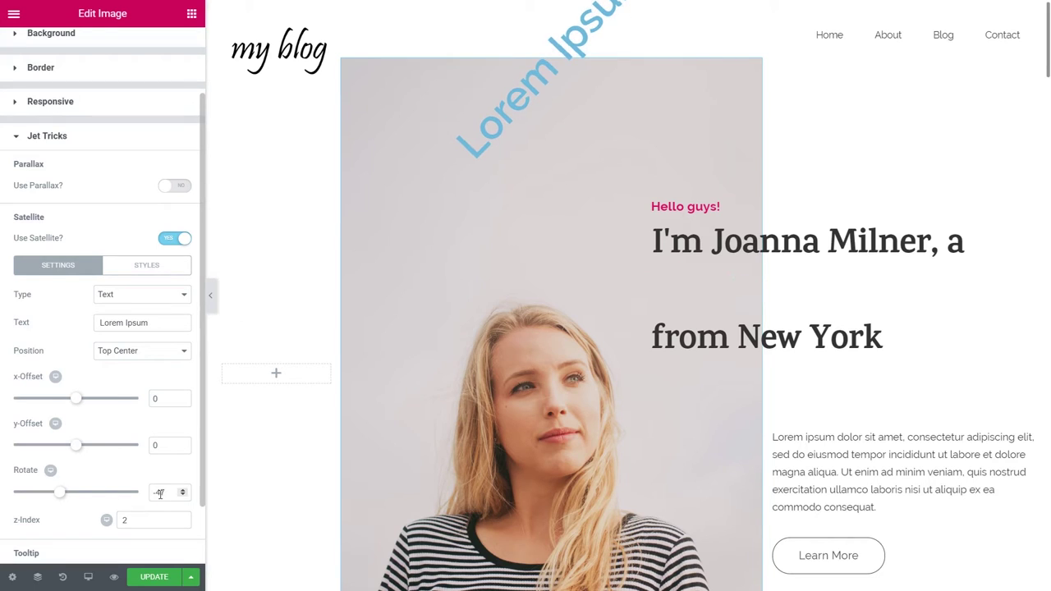
pyautogui.doubleClick(169, 493)
pyautogui.write('-90')
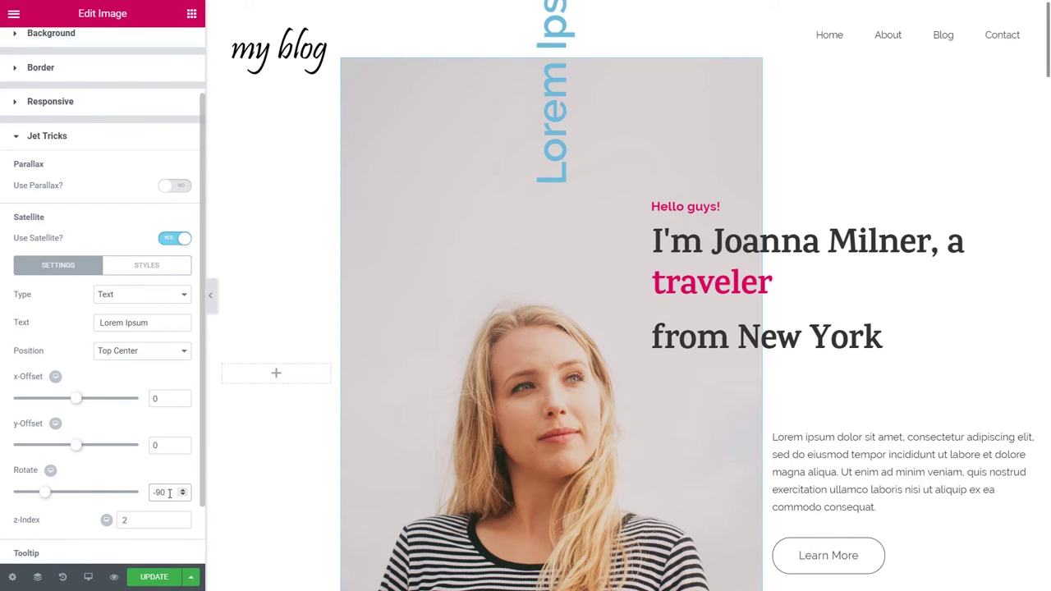
# Set the satellite text's x-Offset to -413 and y-Offset to 462, and preview the hero section at full width
pyautogui.moveTo(77, 401); pyautogui.dragTo(20, 408)
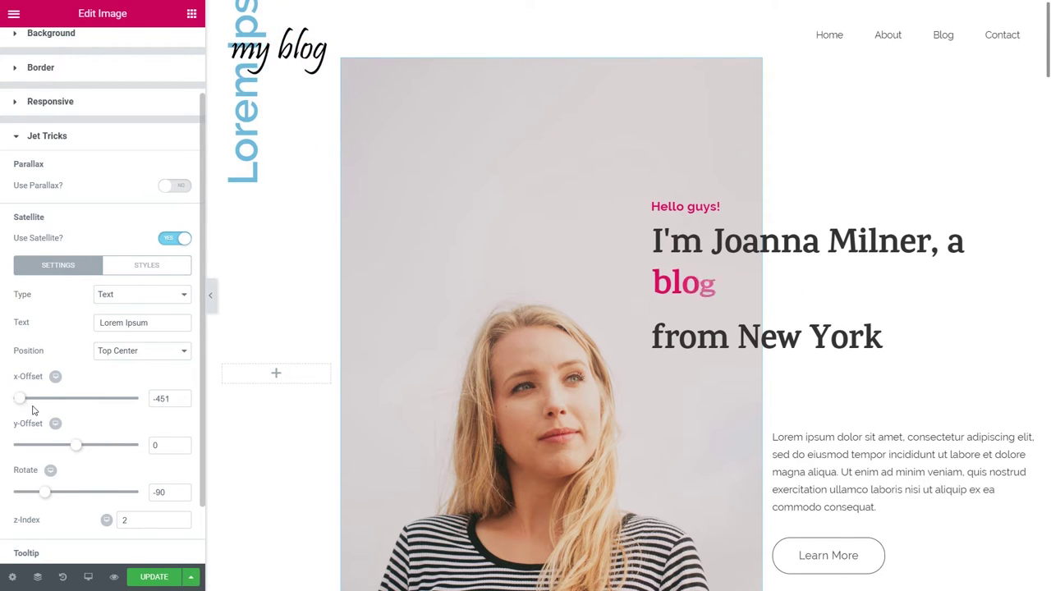
pyautogui.click(25, 404)
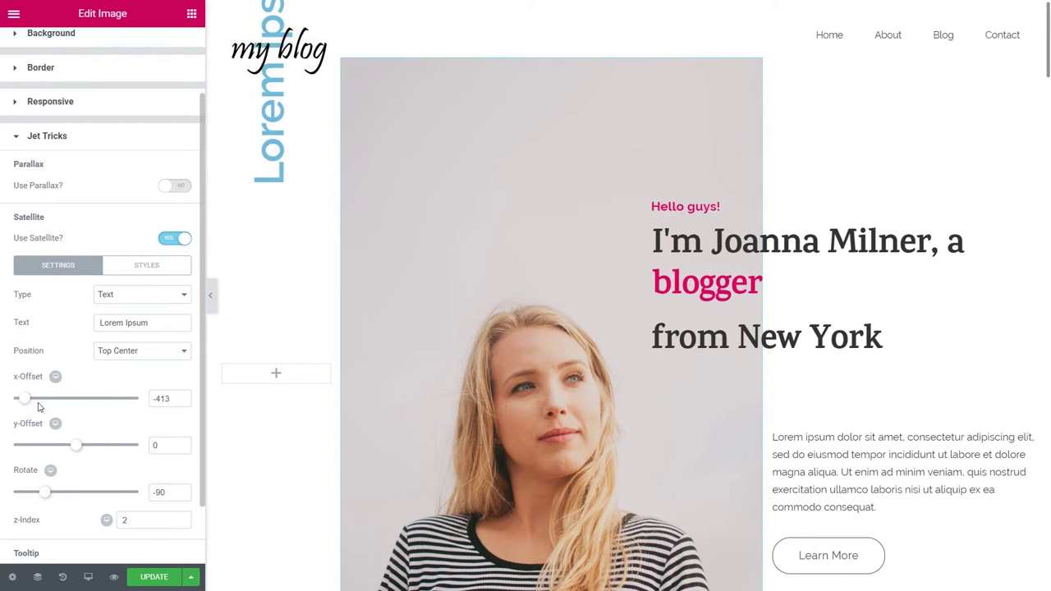
pyautogui.moveTo(76, 446); pyautogui.dragTo(137, 451)
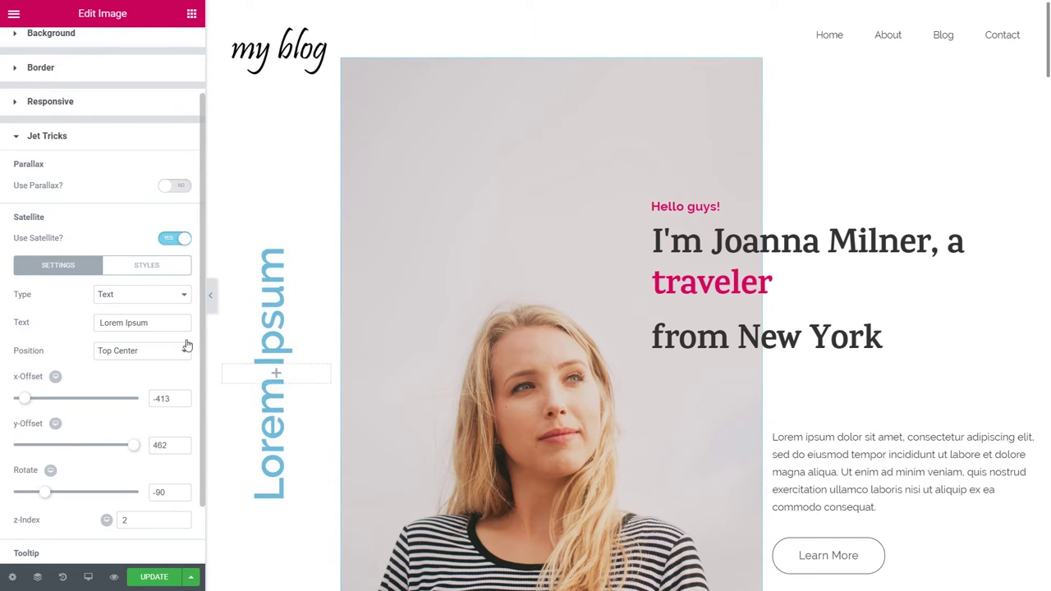
pyautogui.click(212, 304)
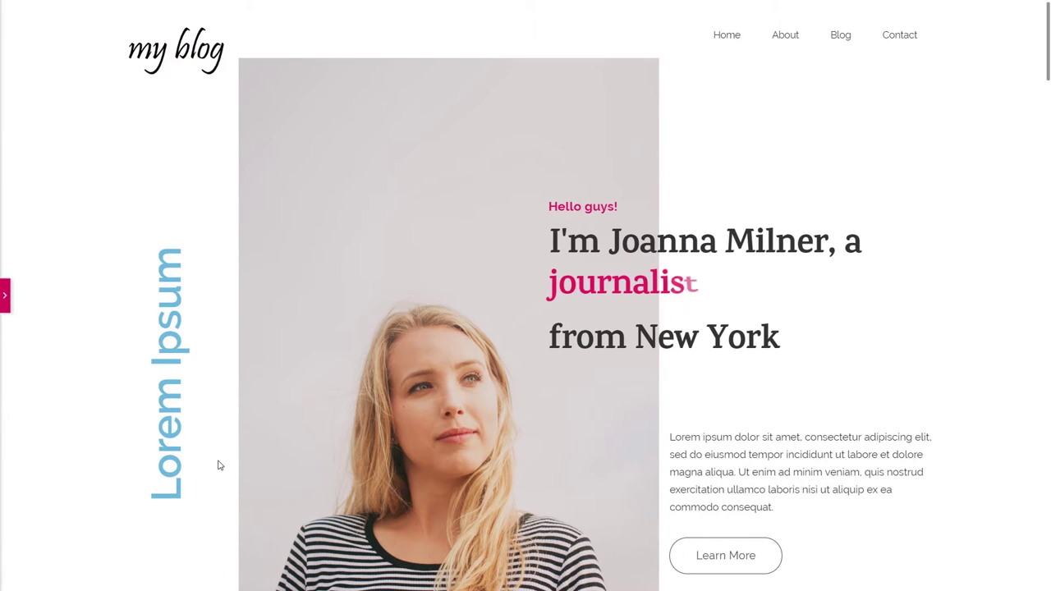
pyautogui.scroll(-1, 199, 440)
pyautogui.click(8, 306)
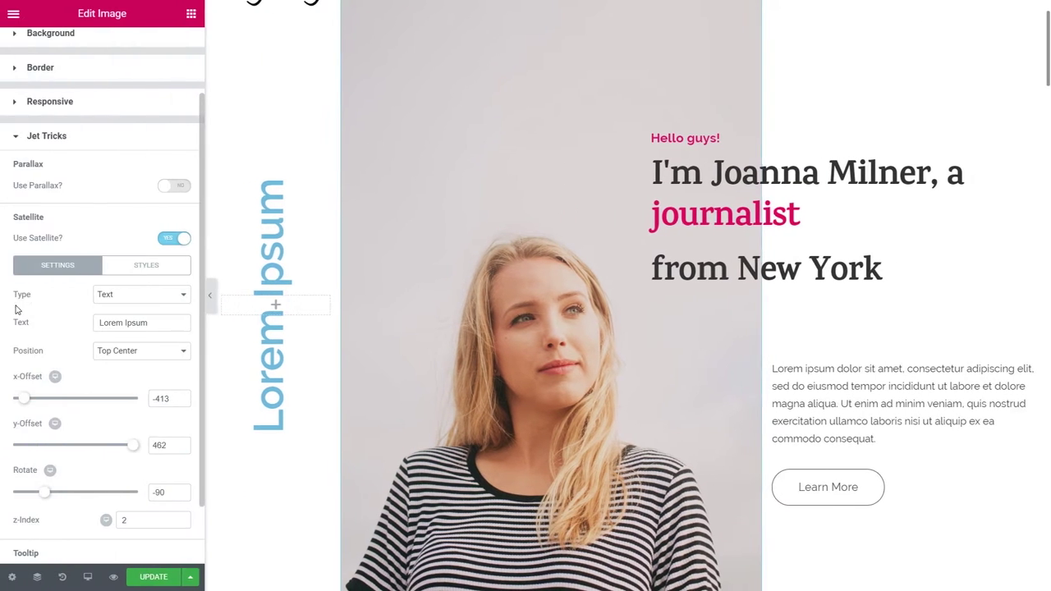
# Replace the satellite text "Lorem Ipsum" with "Lifestyle Blog"
pyautogui.click(119, 267)
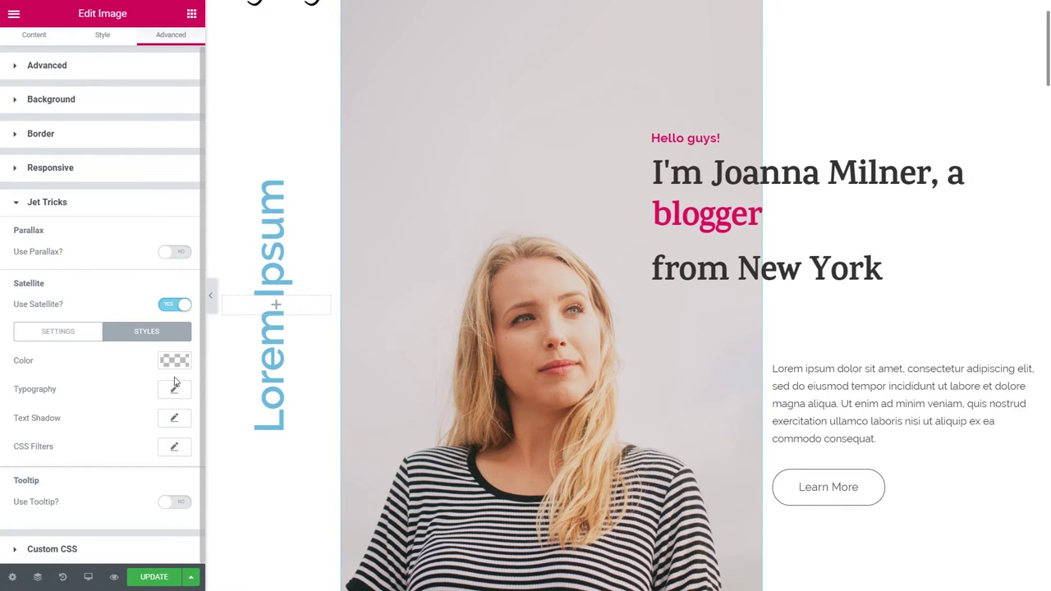
pyautogui.click(71, 333)
pyautogui.scroll(-2, 175, 386)
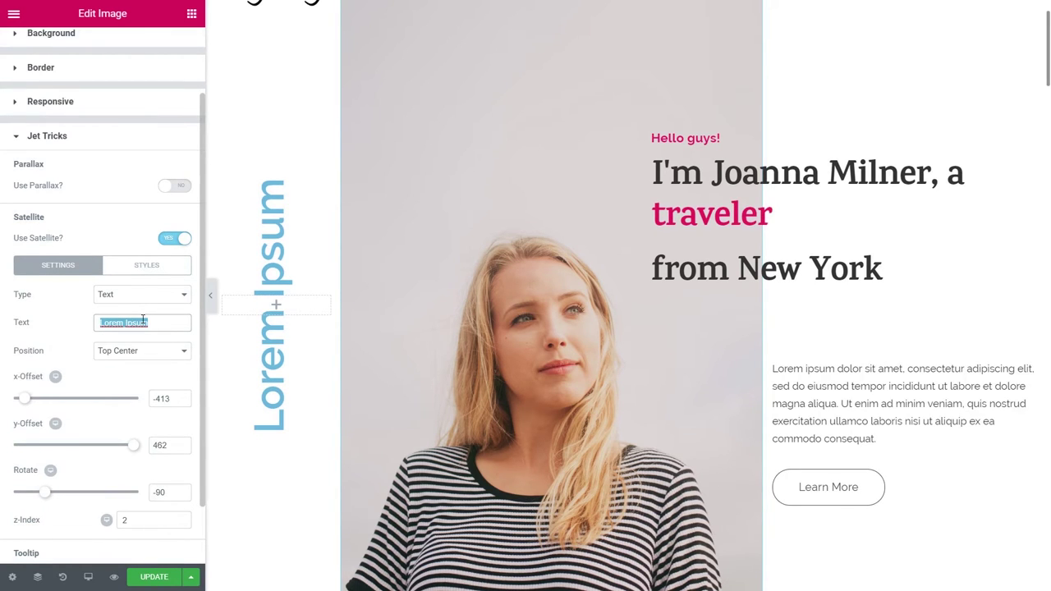
pyautogui.write('Blogger')
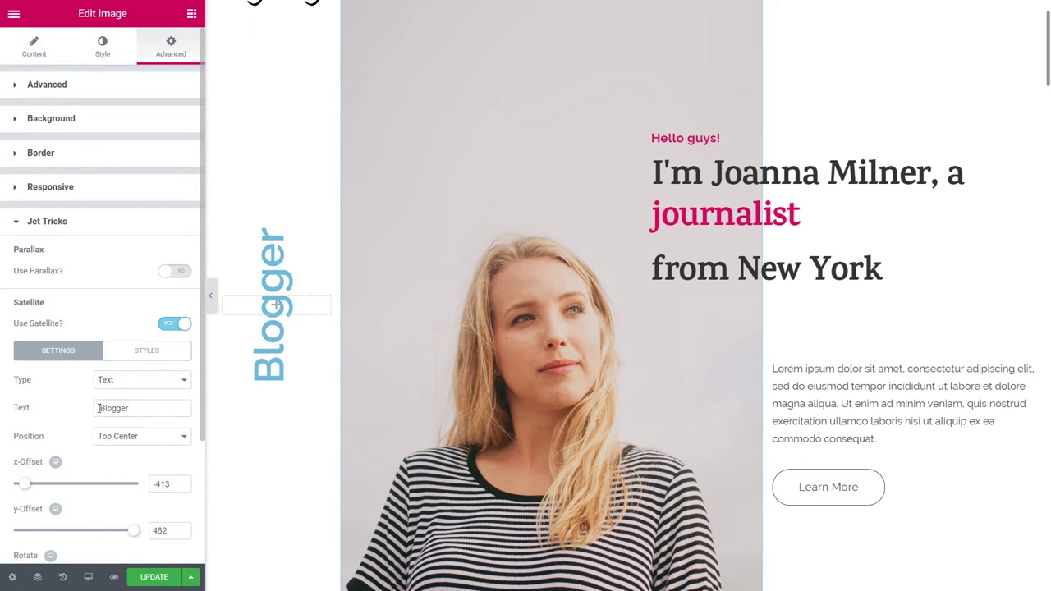
pyautogui.click(99, 408)
pyautogui.write('Lifestyle')
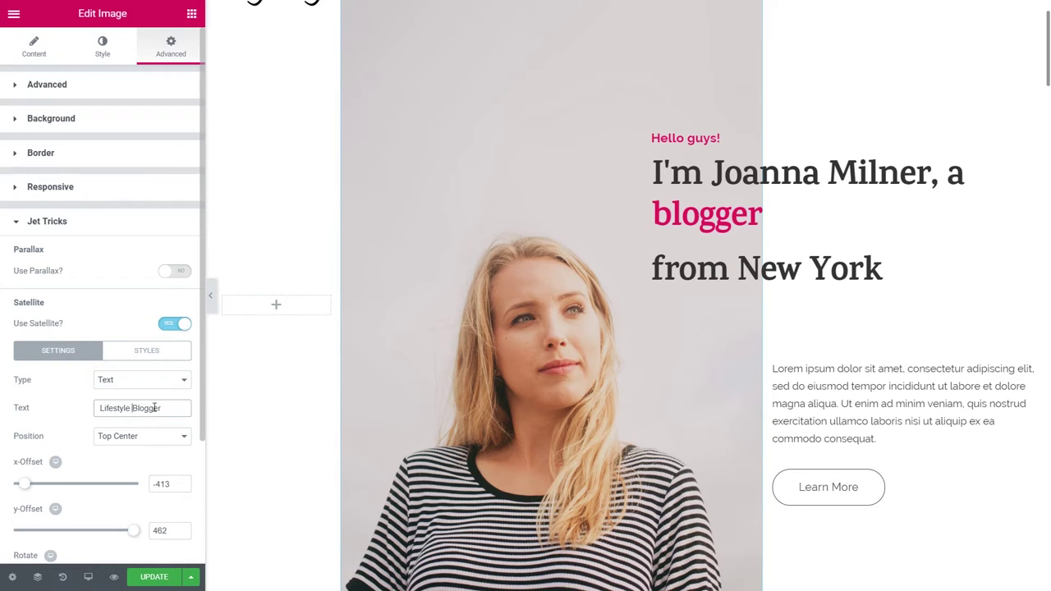
pyautogui.press('BackSpace')
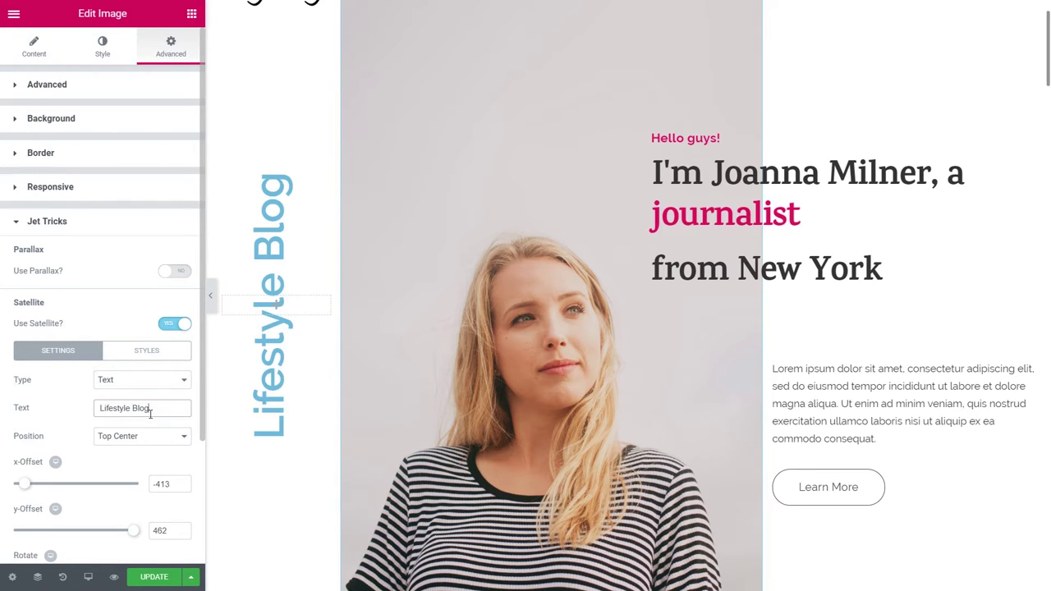
# Set the satellite text's typography to the Karma font, weight 700 and size 50 px
pyautogui.click(145, 351)
pyautogui.click(174, 408)
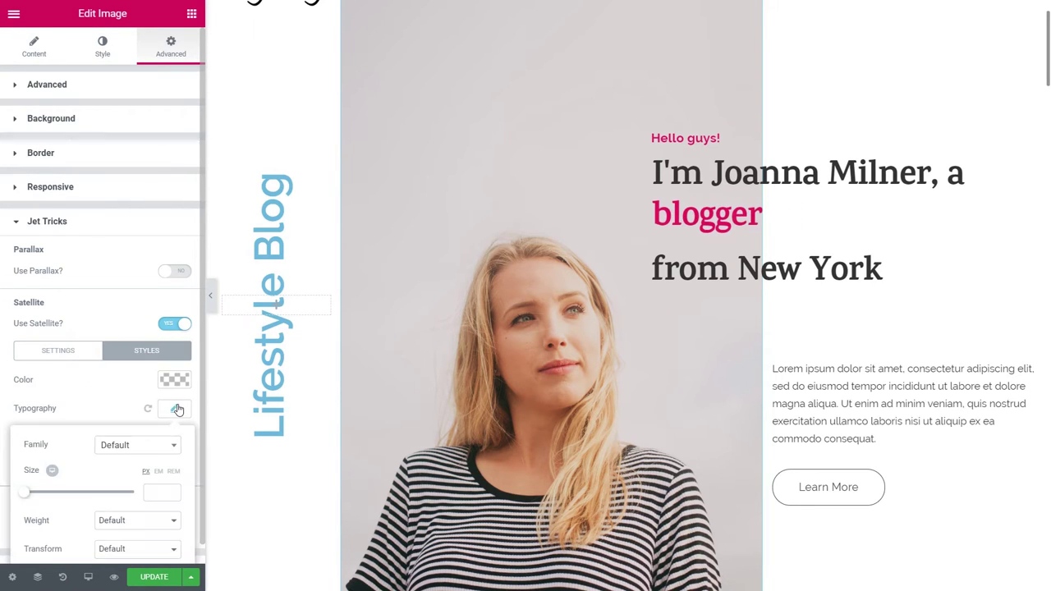
pyautogui.click(137, 447)
pyautogui.write('karma')
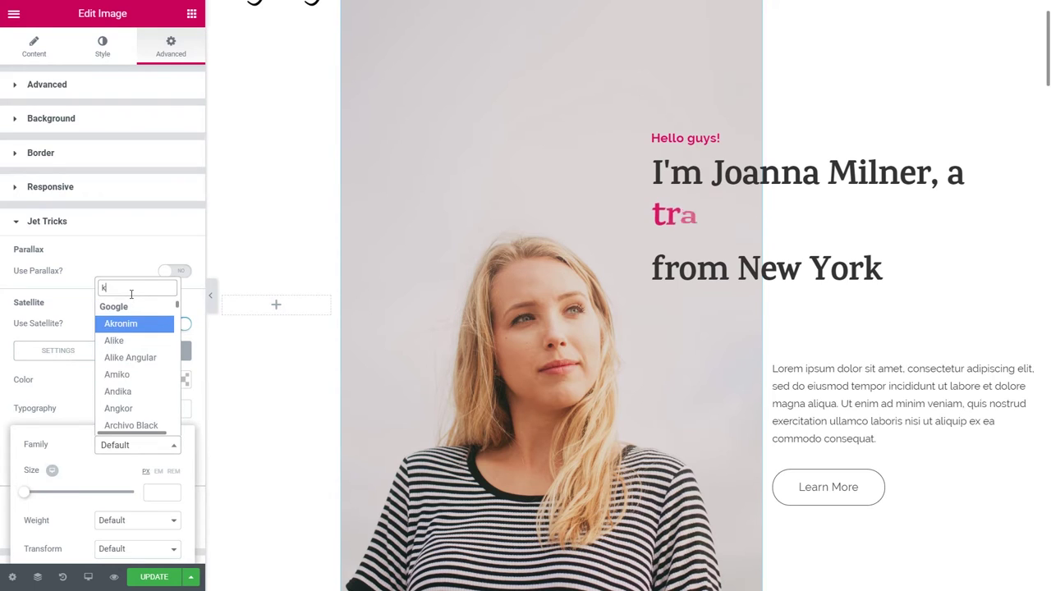
pyautogui.click(160, 426)
pyautogui.scroll(-1, 161, 413)
pyautogui.click(137, 435)
pyautogui.click(123, 534)
pyautogui.click(156, 407)
pyautogui.write('50')
pyautogui.scroll(-1, 156, 407)
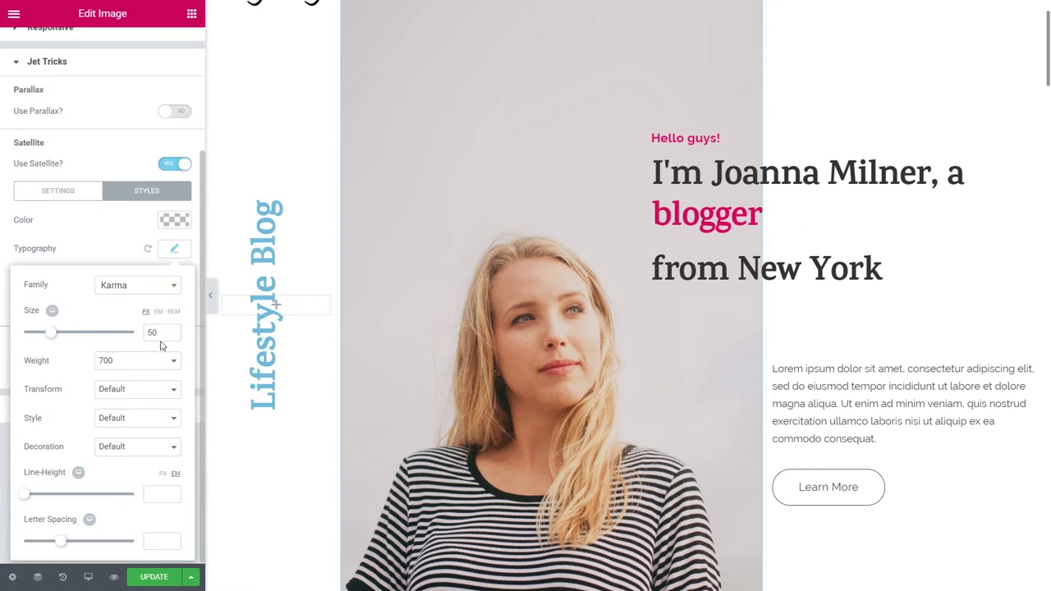
# Enlarge the satellite text's font size beyond 90 px and preview the hero section at full width
pyautogui.doubleClick(152, 332)
pyautogui.write('80')
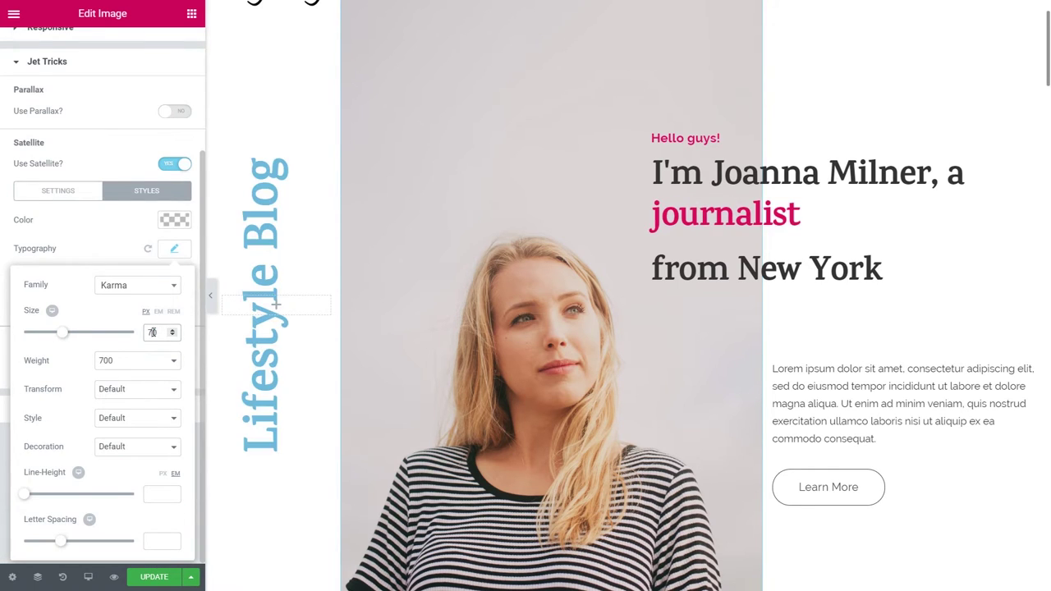
pyautogui.press('Up')
pyautogui.press('Up')
pyautogui.press('Up')
pyautogui.press('Up')
pyautogui.press('Up')
pyautogui.press('Up')
pyautogui.press('Up')
pyautogui.press('Up')
pyautogui.press('Up')
pyautogui.press('Up')
pyautogui.press('Up')
pyautogui.press('Up')
pyautogui.press('Up')
pyautogui.press('Up')
pyautogui.press('Up')
pyautogui.press('Up')
pyautogui.press('Up')
pyautogui.press('Up')
pyautogui.press('Up')
pyautogui.press('Up')
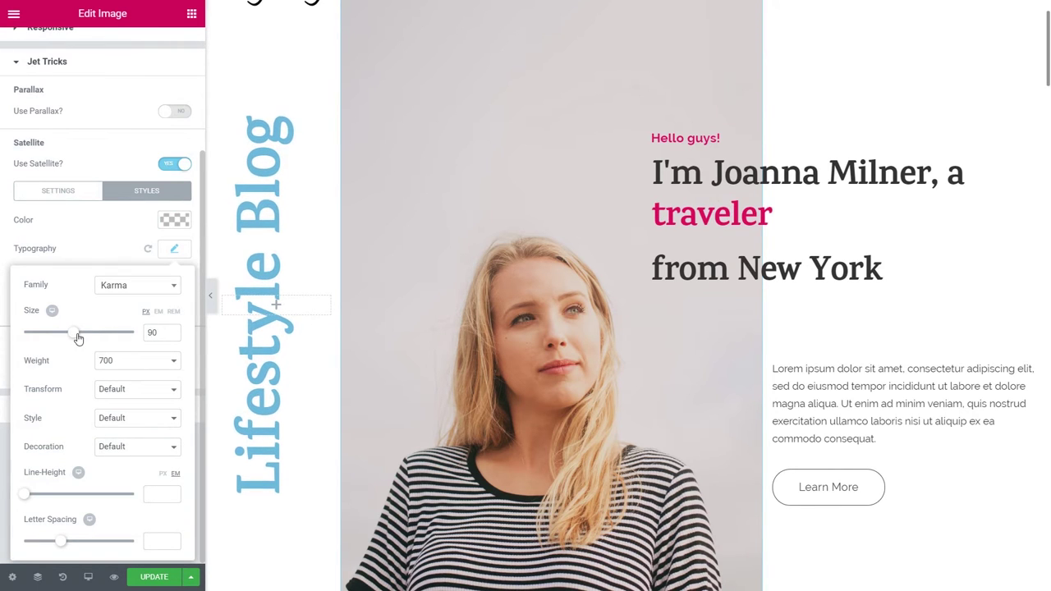
pyautogui.click(209, 294)
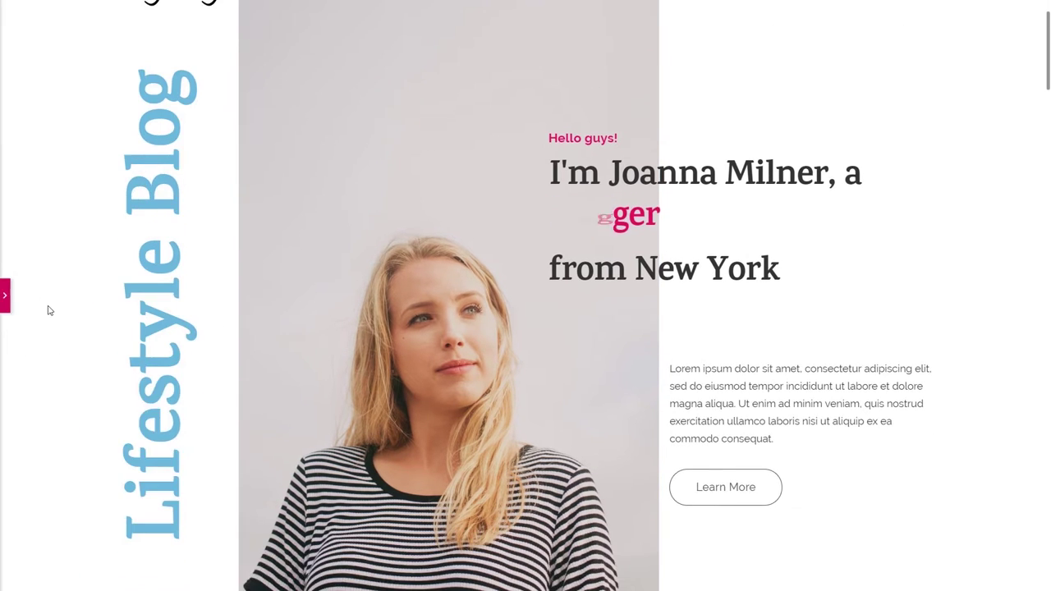
pyautogui.click(4, 293)
# Set the satellite text's y-Offset to 500 and preview its placement at full width
pyautogui.click(58, 192)
pyautogui.moveTo(135, 371); pyautogui.dragTo(138, 372)
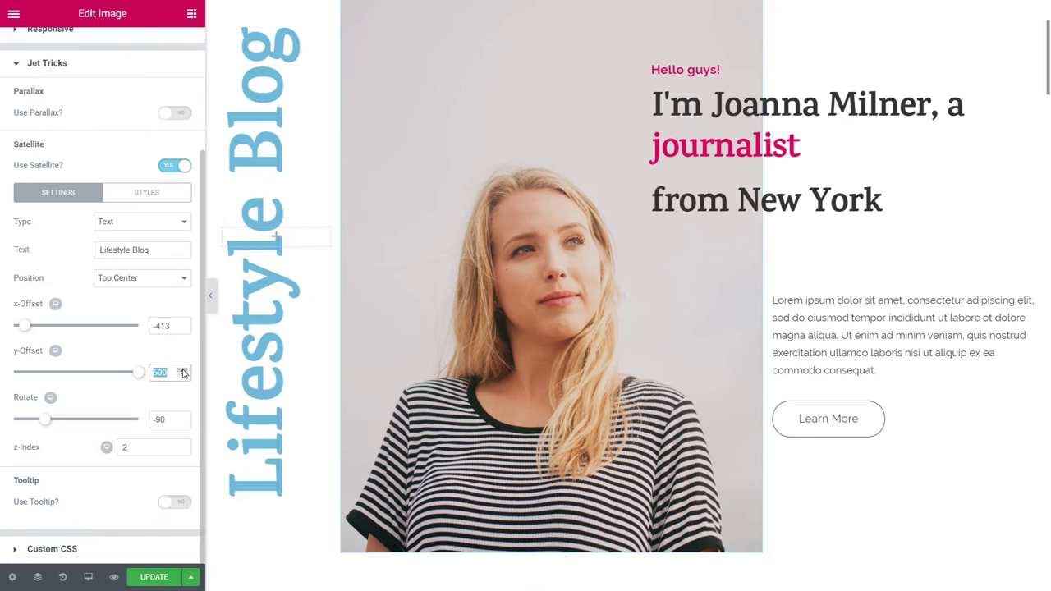
pyautogui.click(209, 295)
pyautogui.click(5, 293)
# Color the satellite text a muted, mostly transparent pink near rgba(155,88,107) and preview the hero section at full width
pyautogui.click(146, 192)
pyautogui.click(174, 361)
pyautogui.click(55, 522)
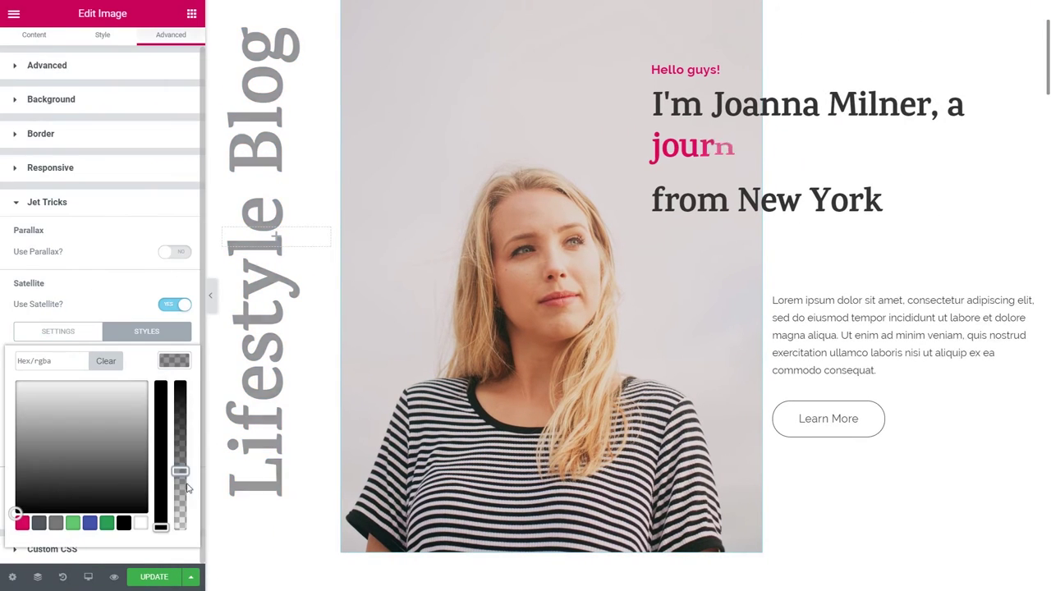
pyautogui.moveTo(180, 493); pyautogui.dragTo(187, 516)
pyautogui.click(21, 523)
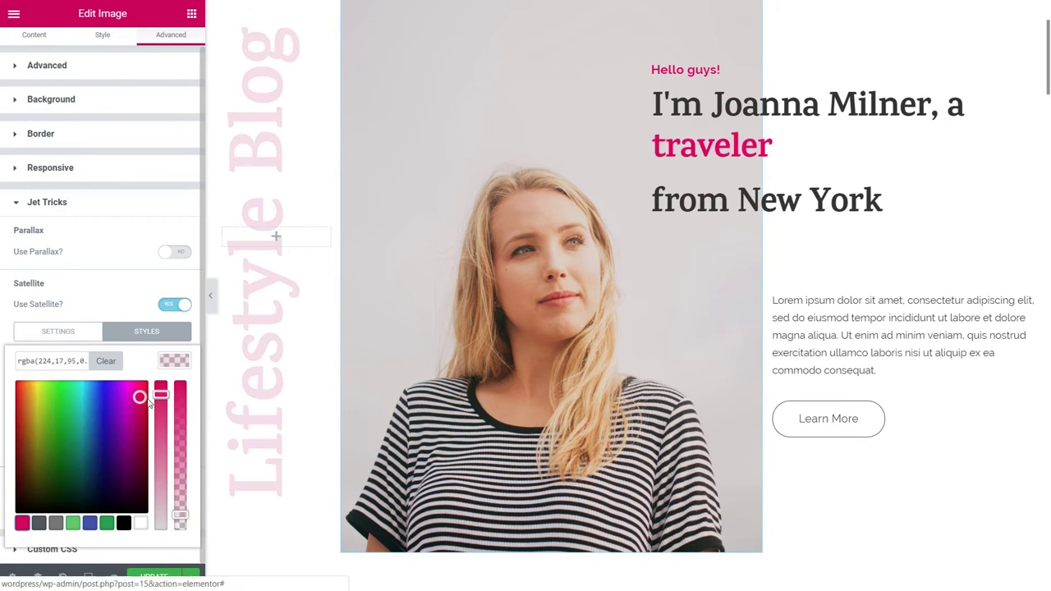
pyautogui.click(160, 399)
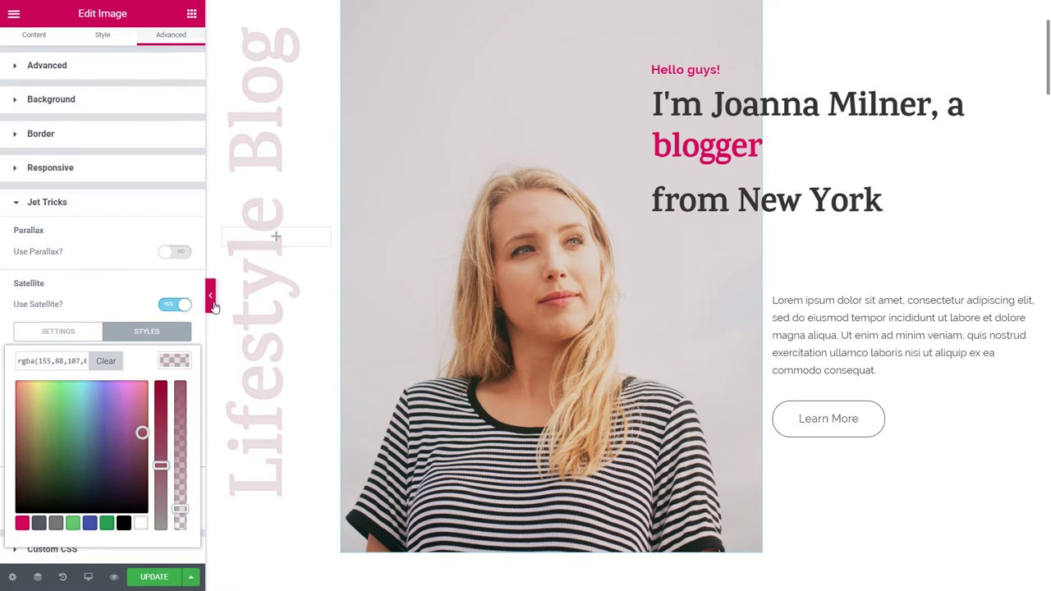
pyautogui.click(209, 295)
pyautogui.click(5, 295)
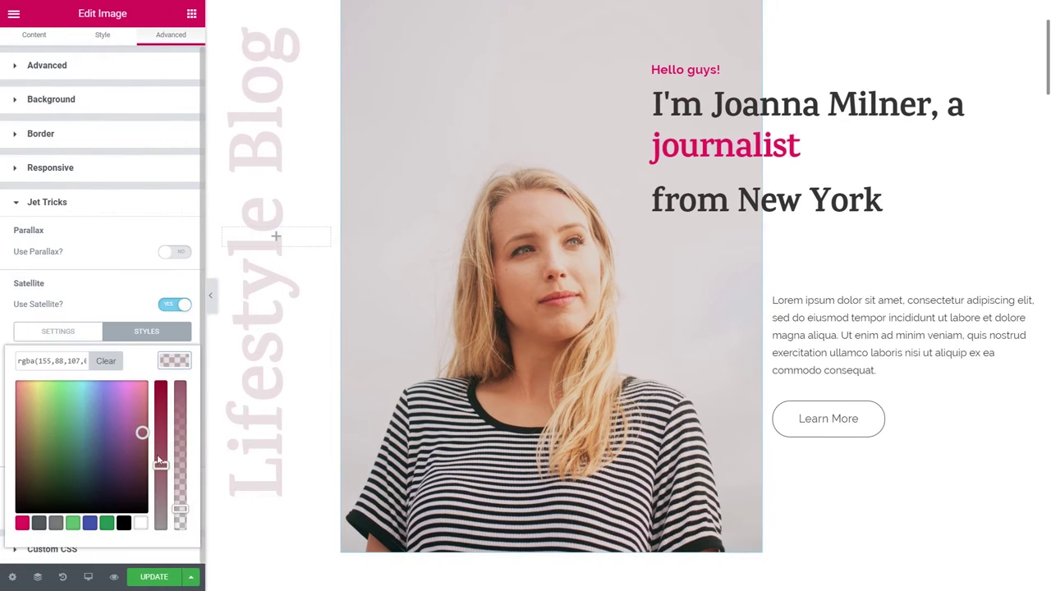
pyautogui.click(210, 294)
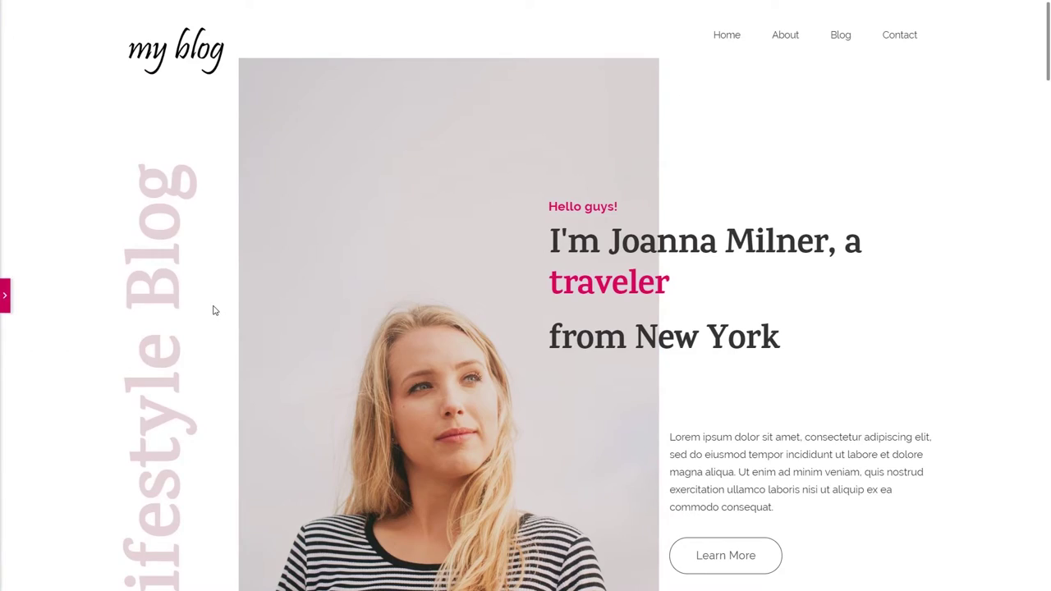
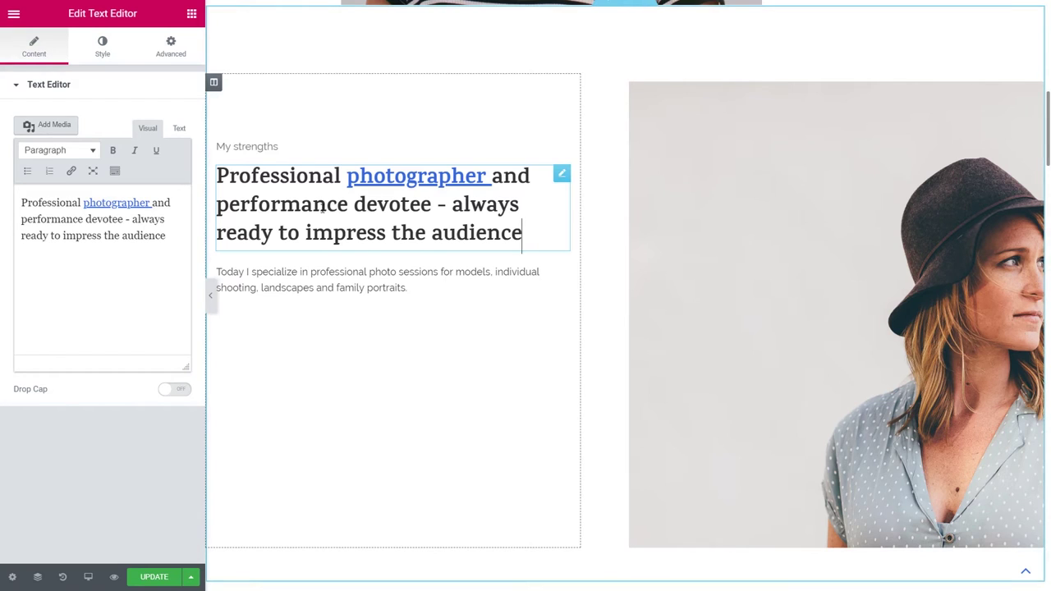
# Replace the "Professional photographer" heading text, including its styled span code, with "What I write about"
pyautogui.click(179, 128)
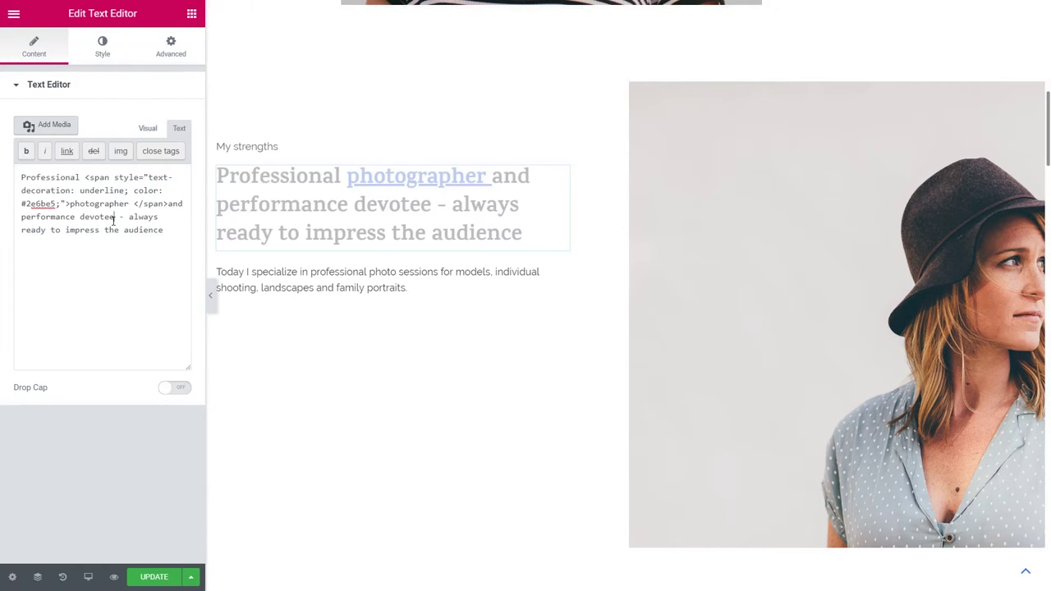
pyautogui.hotkey('ctrl', 'a')
pyautogui.press('BackSpace')
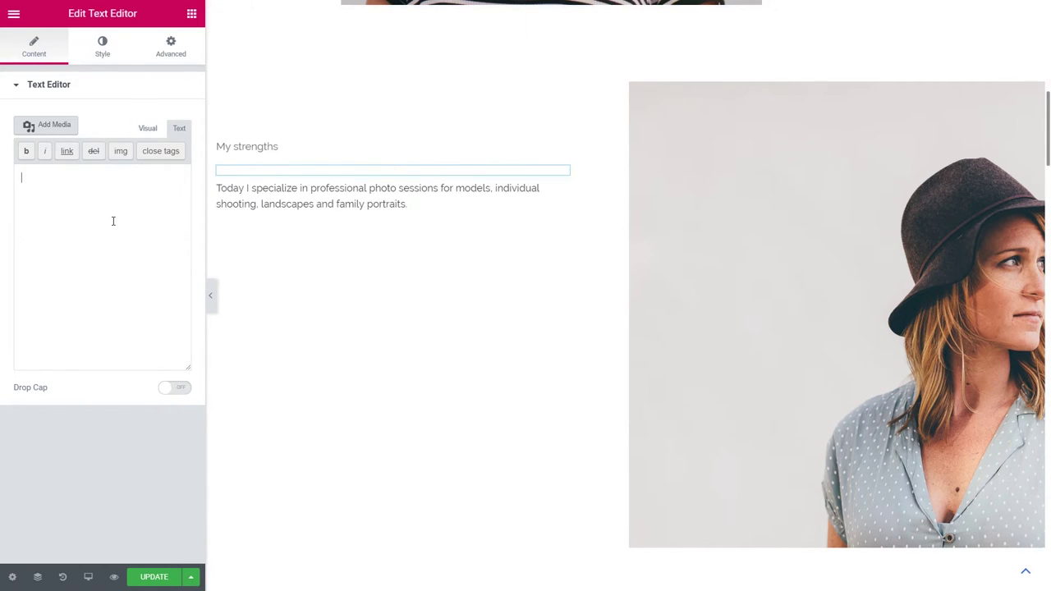
pyautogui.write('What I write about')
# Change the small "My strengths" heading to "My blog"
pyautogui.click(307, 148)
pyautogui.tripleClick(307, 147)
pyautogui.write('My blog')
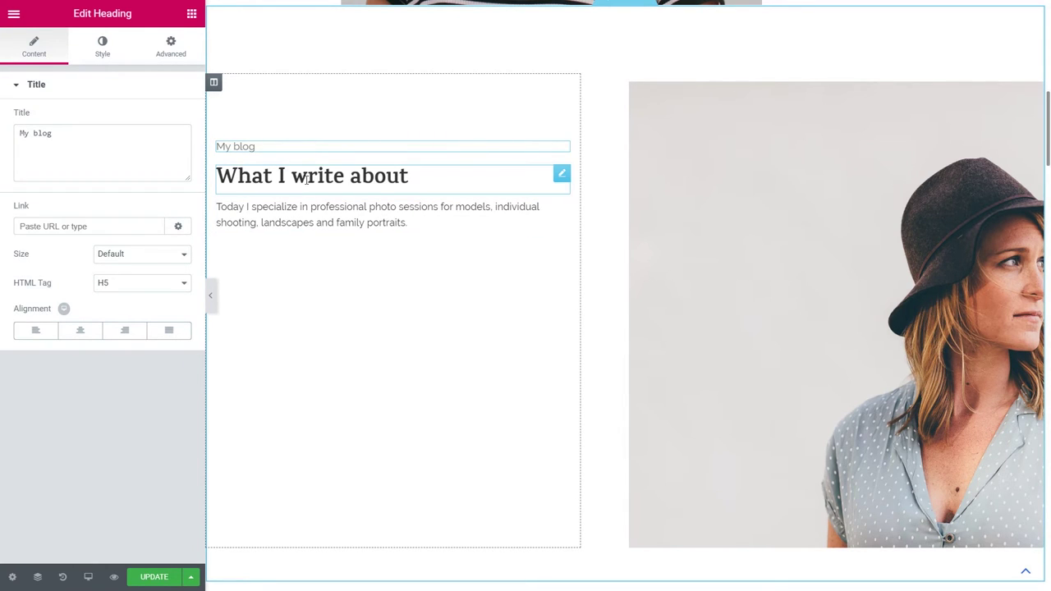
# Rewrite the paragraph below the heading as "Today I'm interested in lifestyle blog, food photography and fashion."
pyautogui.click(377, 213)
pyautogui.moveTo(52, 202); pyautogui.dragTo(117, 248)
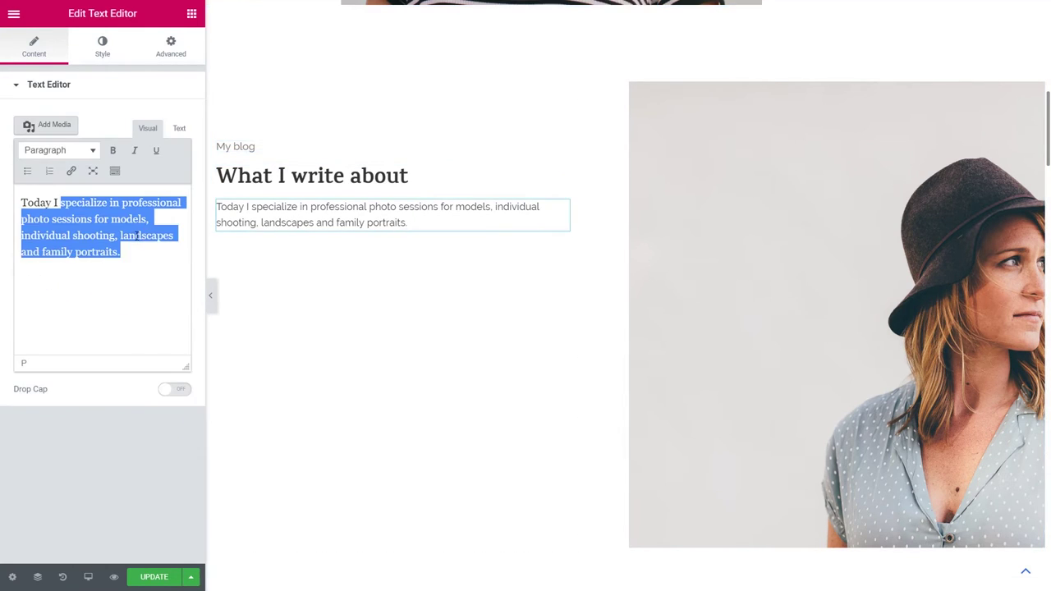
pyautogui.write("'m interested")
pyautogui.write(' in lifestyle blog')
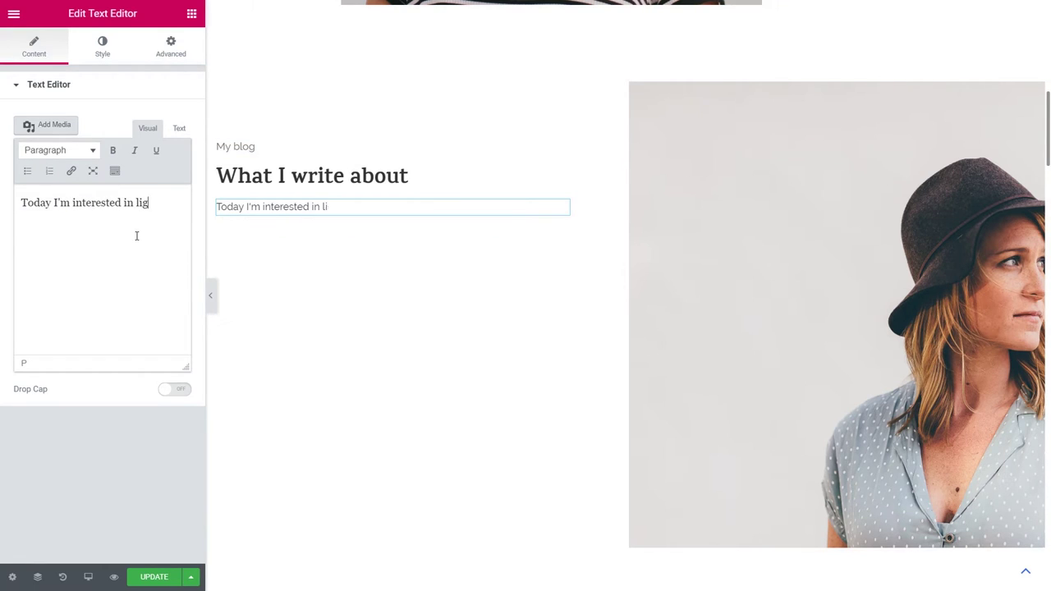
pyautogui.press('BackSpace')
pyautogui.write('festyle bl')
pyautogui.press('BackSpace')
pyautogui.press('BackSpace')
pyautogui.press('BackSpace')
pyautogui.write('blog, food ph')
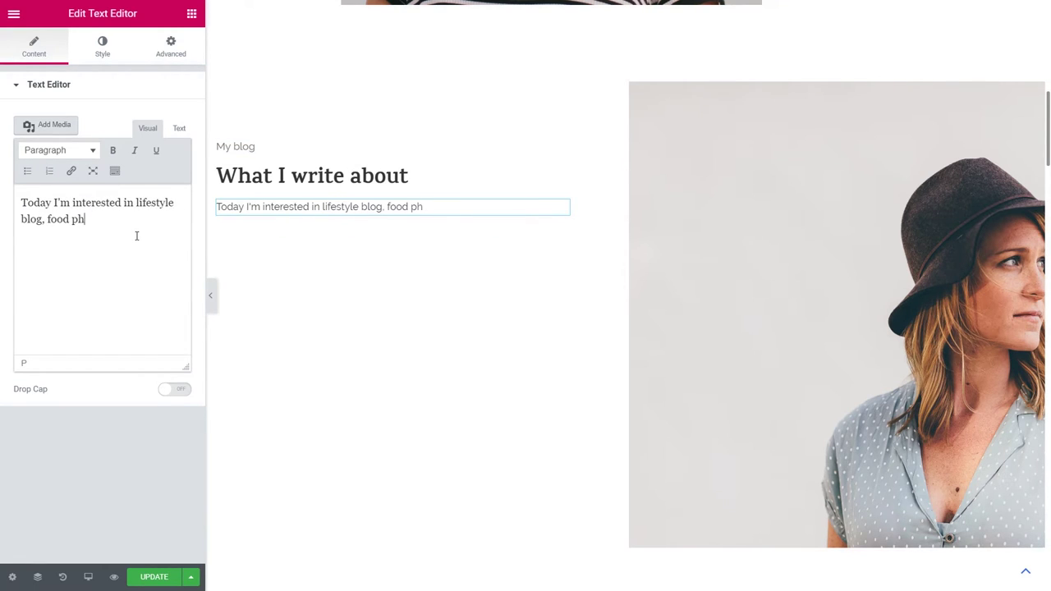
pyautogui.write('otography and fashion.')
pyautogui.scroll(-3, 325, 297)
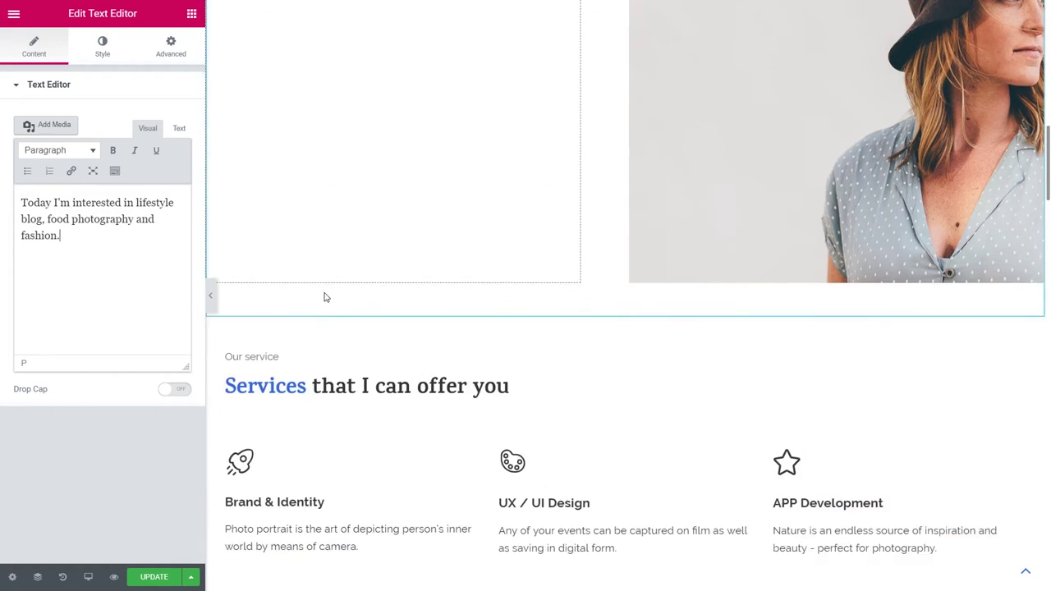
pyautogui.scroll(2, 284, 312)
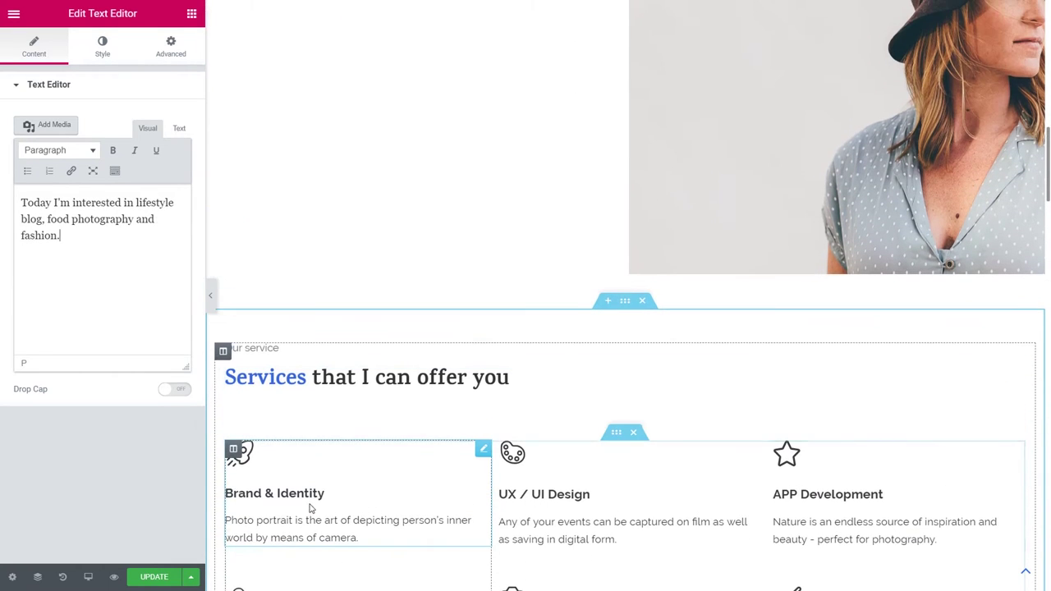
pyautogui.scroll(-3, 411, 476)
pyautogui.scroll(1, 330, 311)
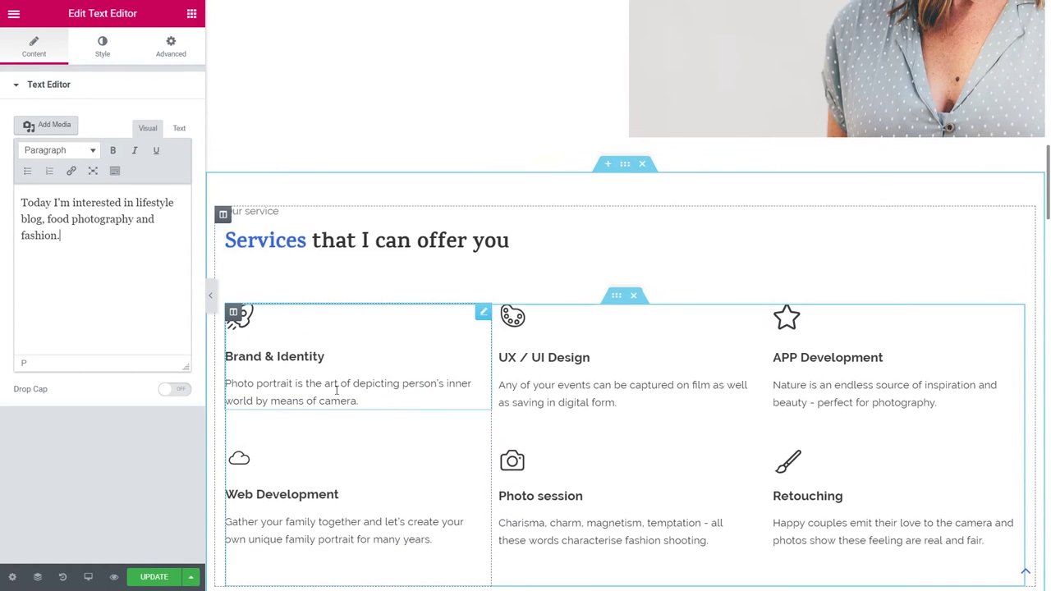
# Move the Brand & Identity, Web Development and UX / UI Design boxes from the services section to below the "What I write about" text
pyautogui.scroll(2, 337, 403)
pyautogui.moveTo(323, 434); pyautogui.dragTo(339, 242)
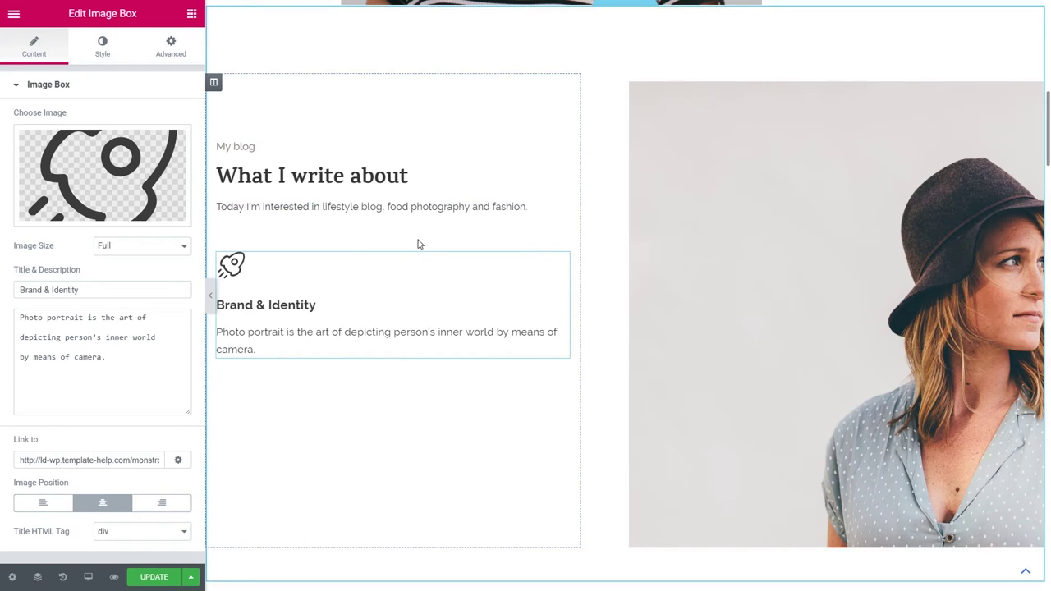
pyautogui.scroll(-4, 417, 243)
pyautogui.scroll(2, 418, 241)
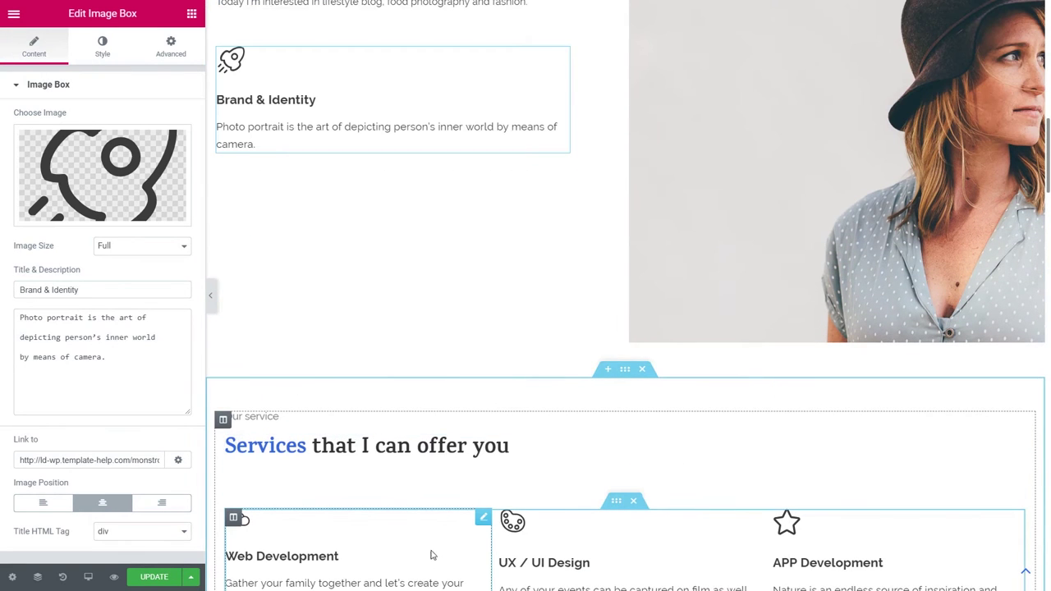
pyautogui.moveTo(472, 525); pyautogui.dragTo(370, 174)
pyautogui.moveTo(756, 454); pyautogui.dragTo(364, 246)
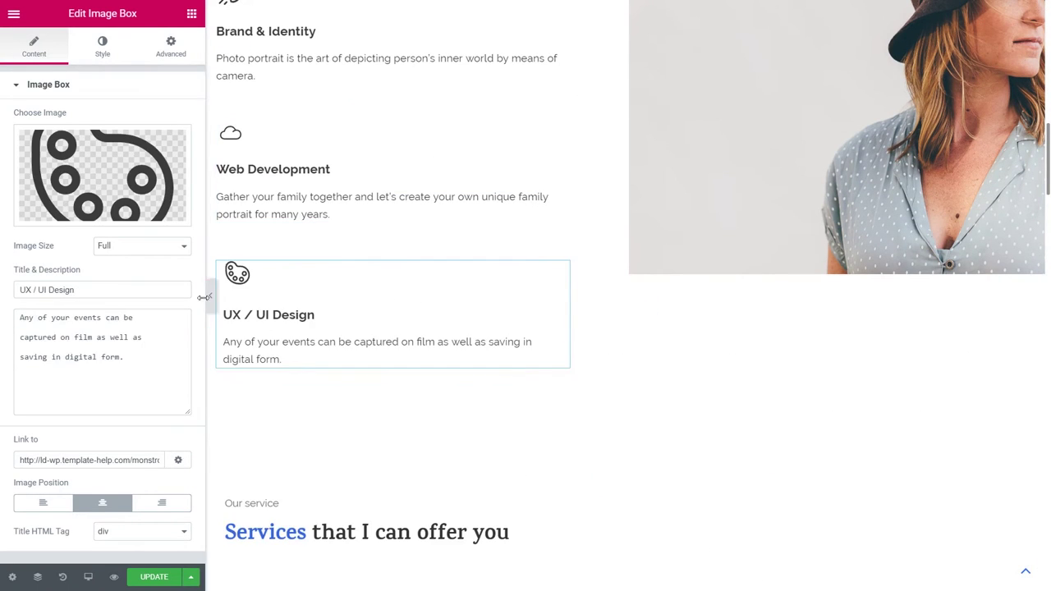
pyautogui.click(210, 295)
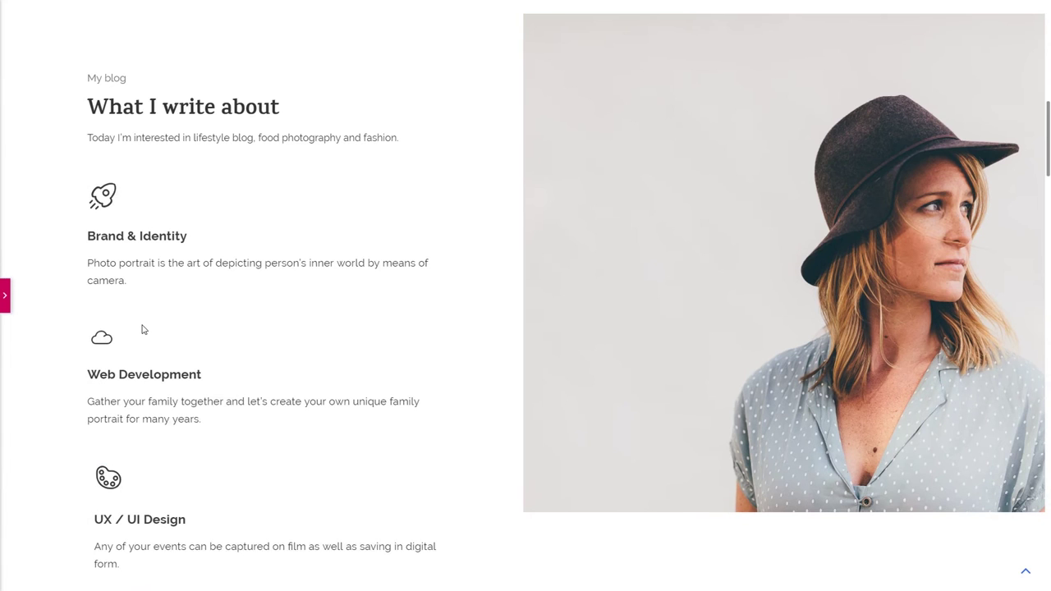
pyautogui.click(6, 303)
# Color the "What I write about" heading deep pink, set its font size to 50 px, and preview it at full width
pyautogui.click(345, 109)
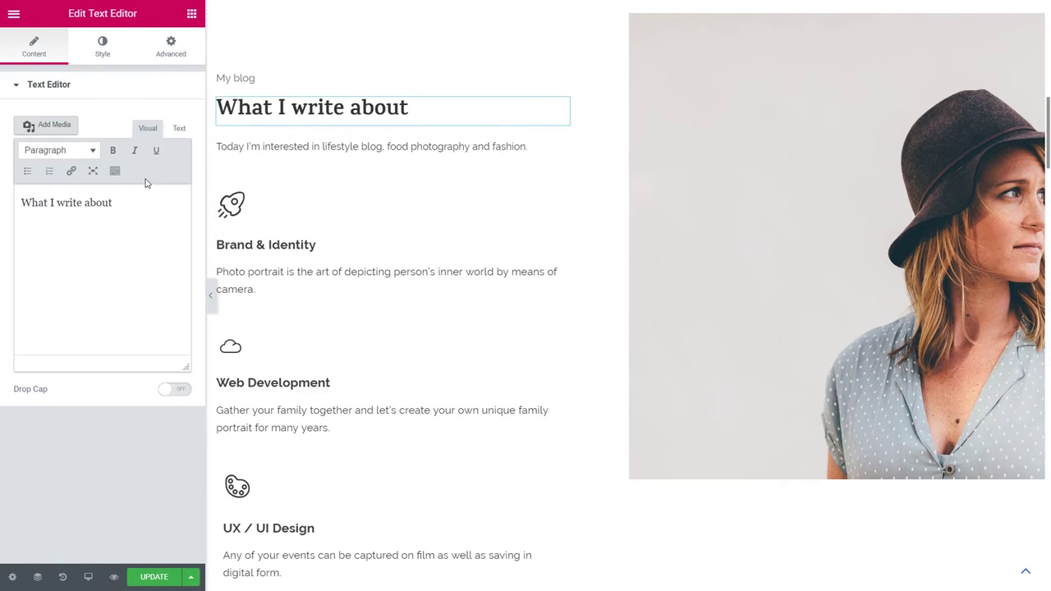
pyautogui.click(101, 45)
pyautogui.click(174, 165)
pyautogui.click(21, 322)
pyautogui.click(174, 166)
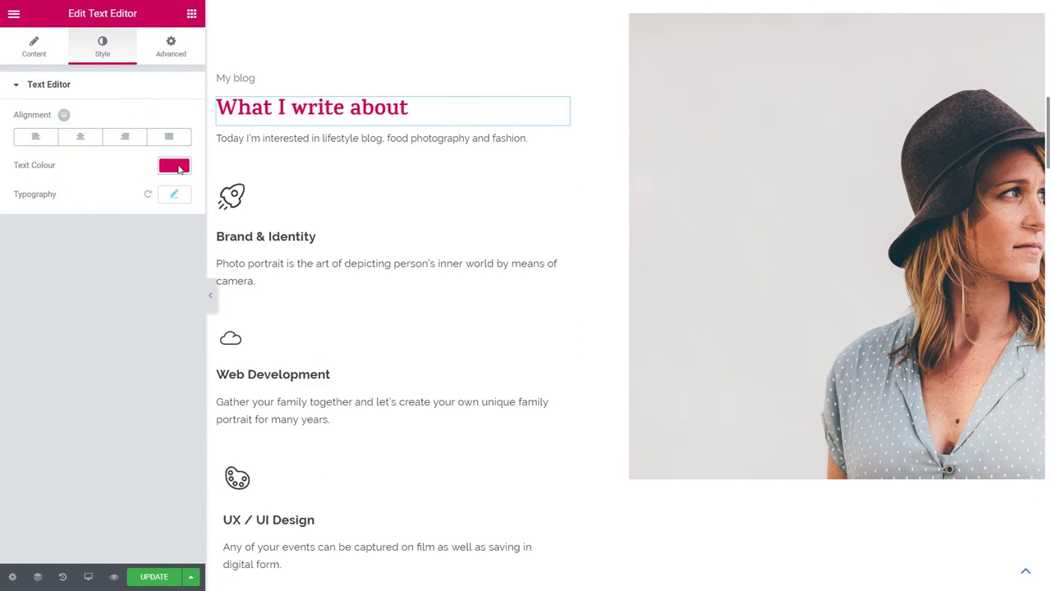
pyautogui.click(174, 194)
pyautogui.write('50')
pyautogui.click(210, 295)
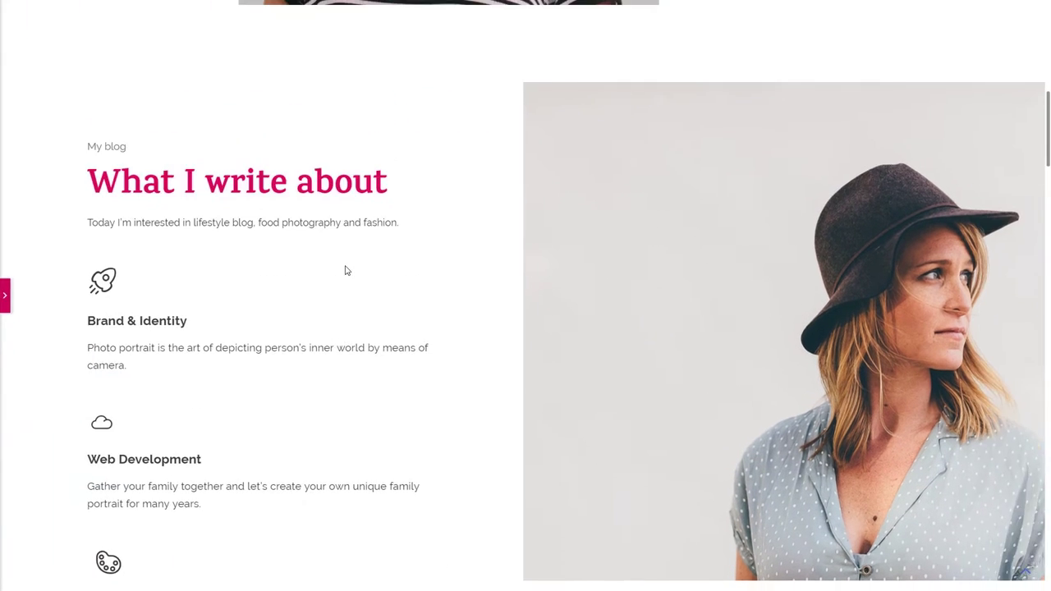
# Delete the whole "Services that I can offer you" section above the portfolio
pyautogui.scroll(-2, 353, 305)
pyautogui.scroll(-6, 353, 304)
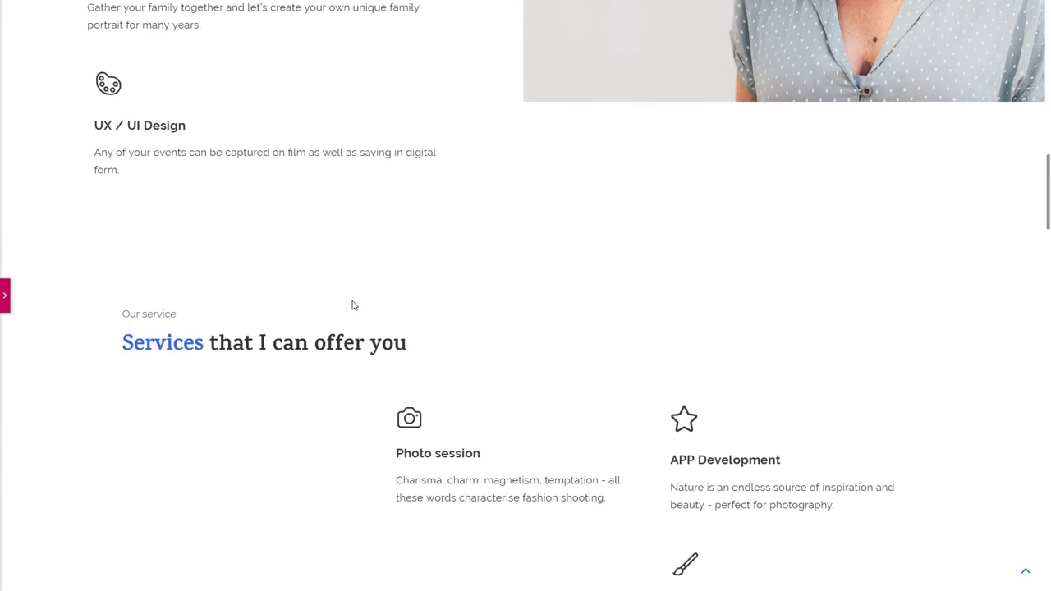
pyautogui.scroll(-3, 413, 309)
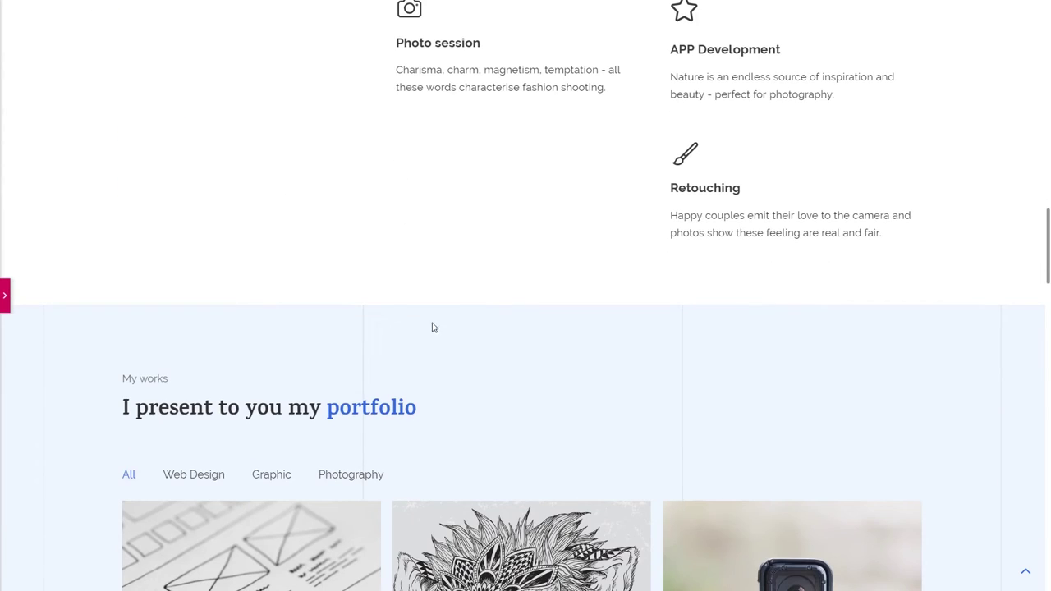
pyautogui.click(5, 295)
pyautogui.scroll(6, 441, 305)
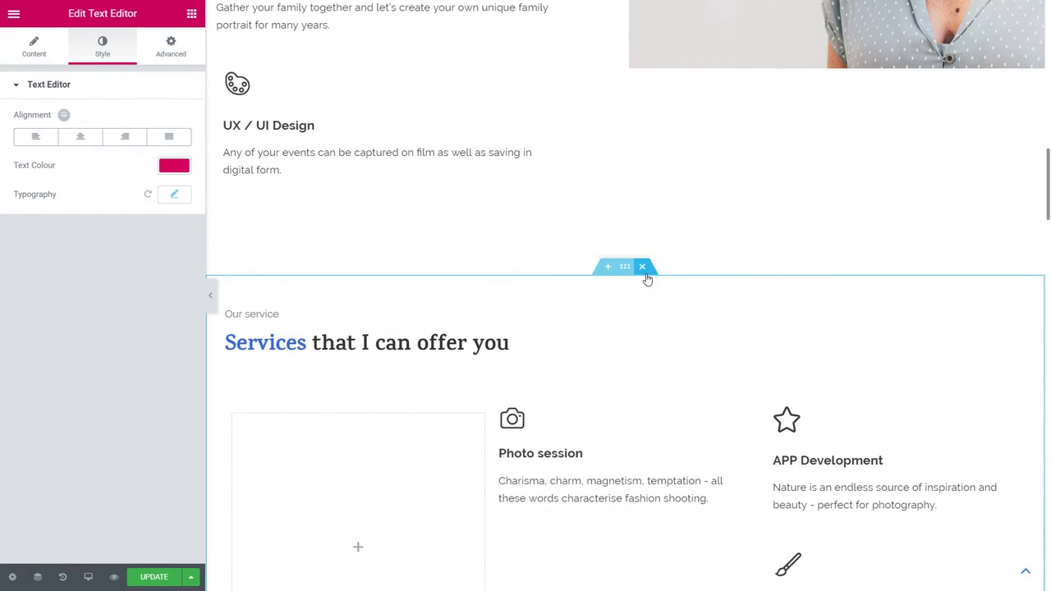
pyautogui.click(643, 272)
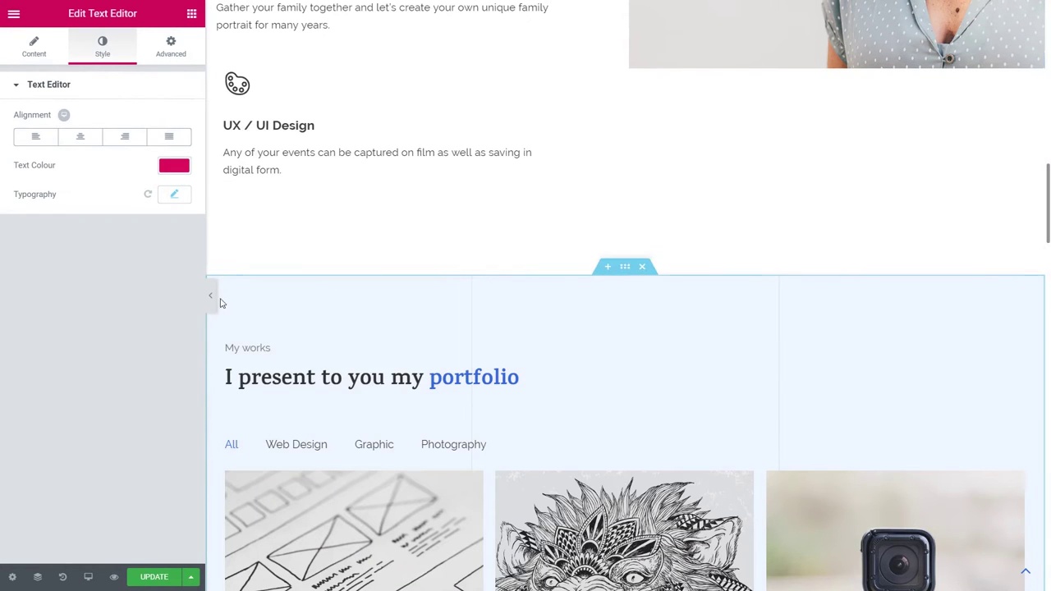
# Set the bottom margin of the Brand & Identity, Web Development and UX / UI Design boxes to 25 px each
pyautogui.scroll(5, 469, 258)
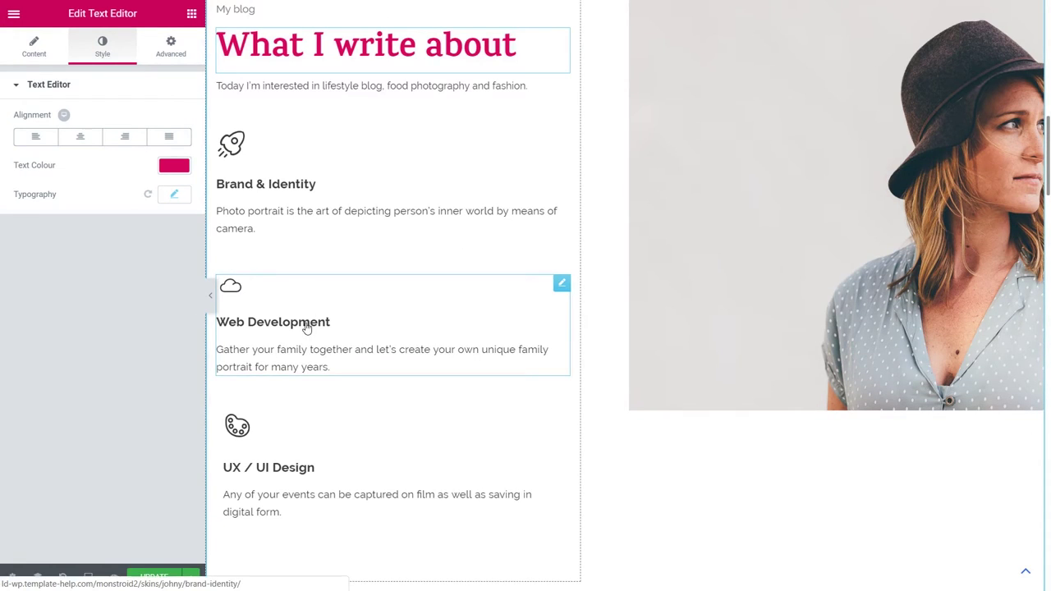
pyautogui.click(319, 235)
pyautogui.click(181, 53)
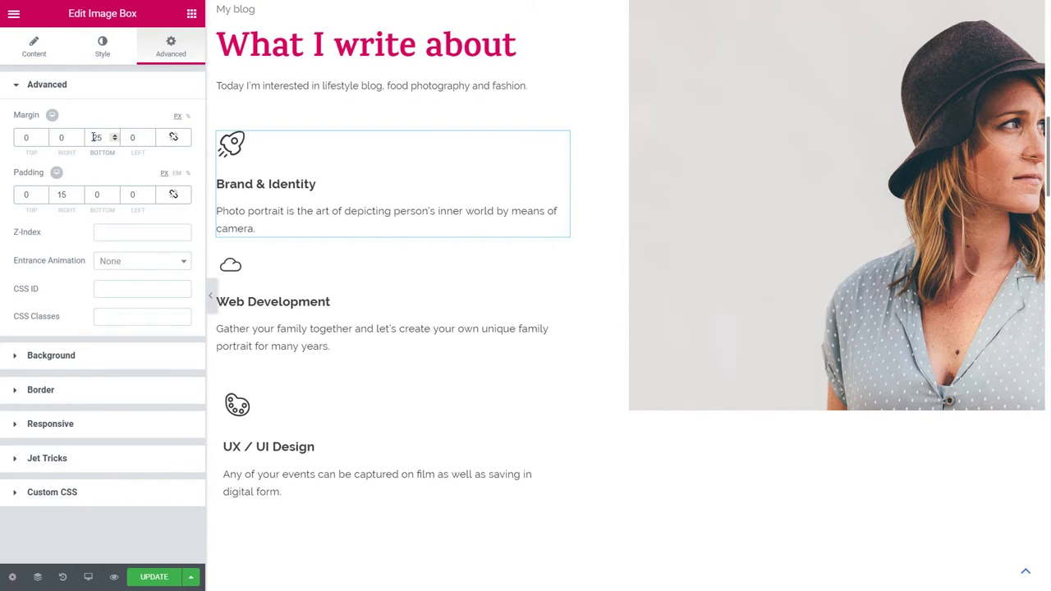
pyautogui.click(335, 301)
pyautogui.click(170, 46)
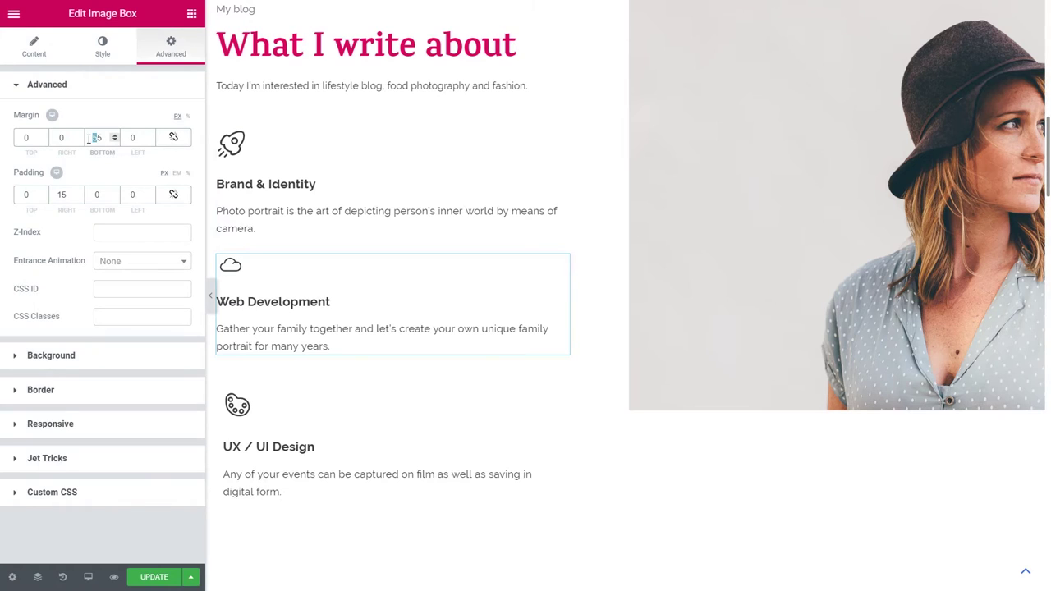
pyautogui.click(338, 393)
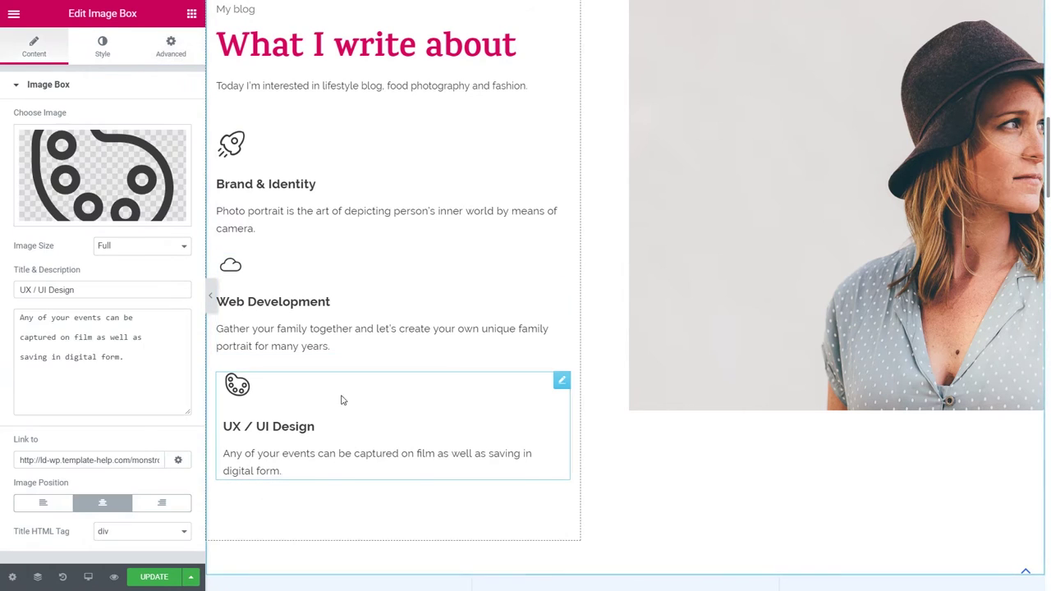
pyautogui.click(187, 59)
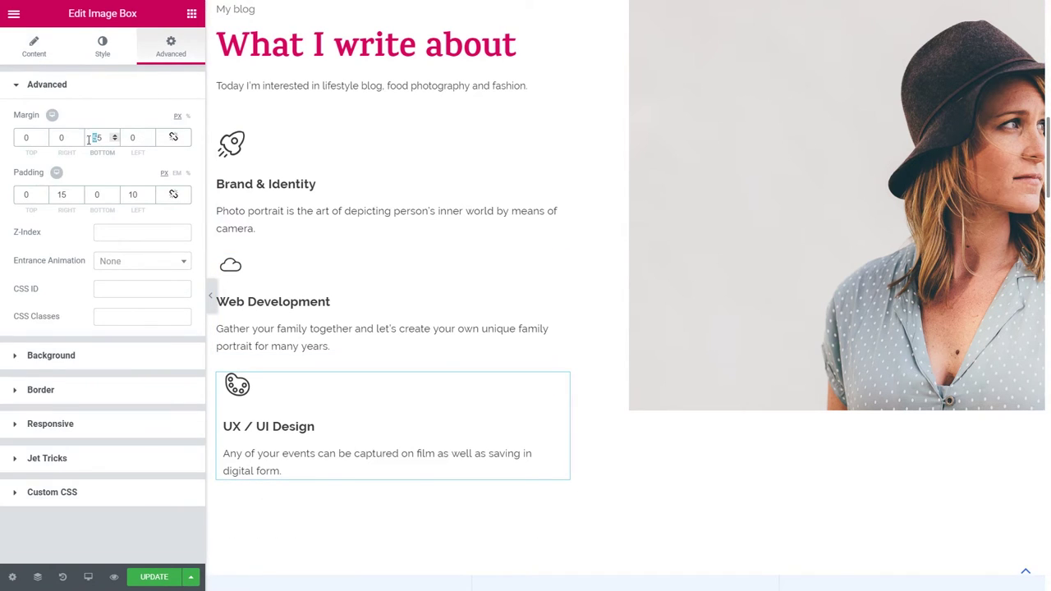
pyautogui.write('2')
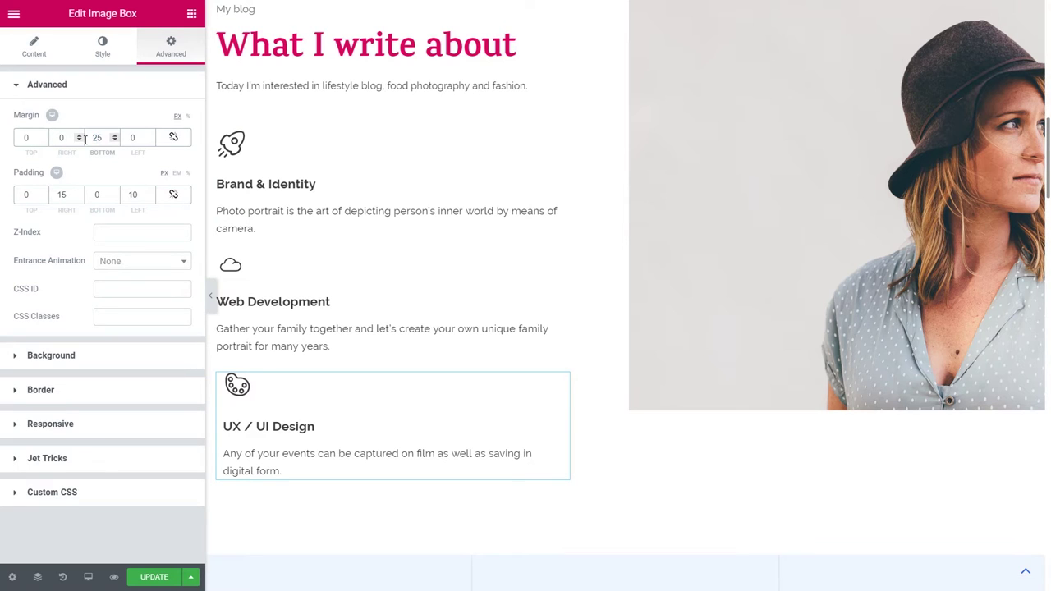
# Set the top margin of the "What I write about" text column to -72 px and preview the page at full width
pyautogui.click(703, 301)
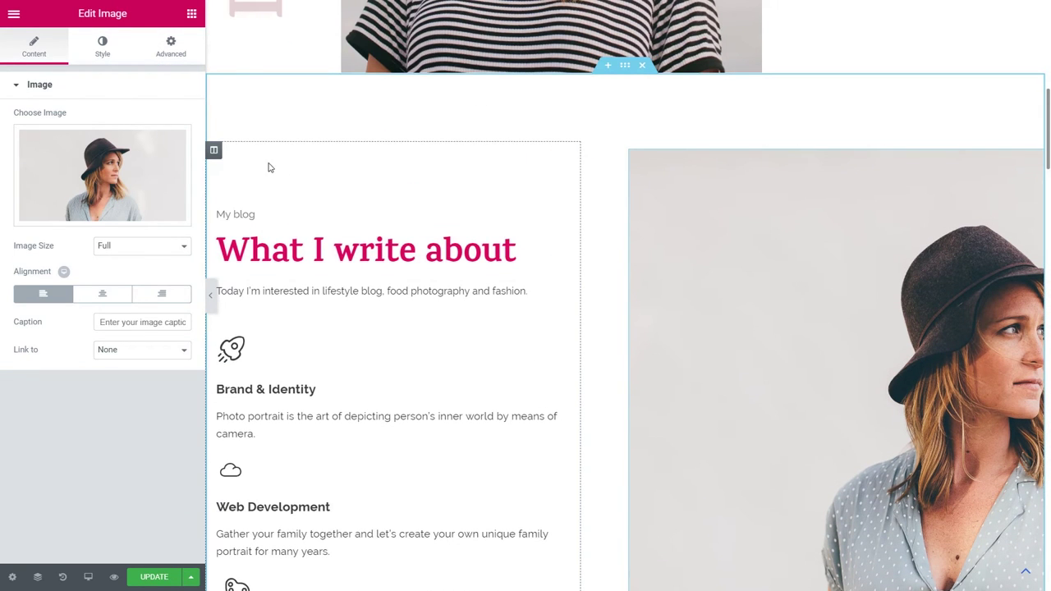
pyautogui.click(214, 149)
pyautogui.click(170, 46)
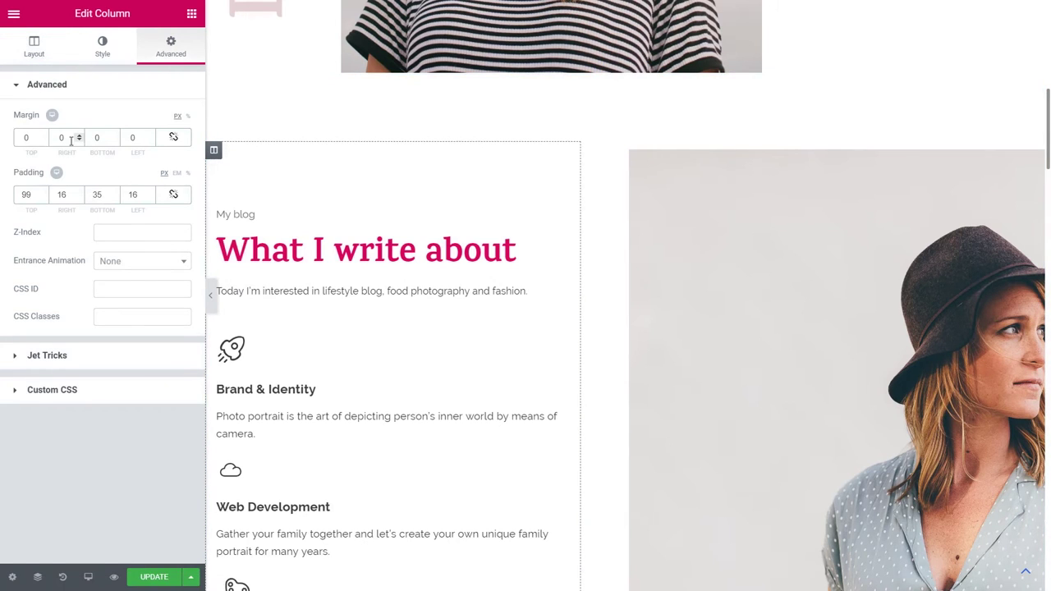
pyautogui.click(44, 141)
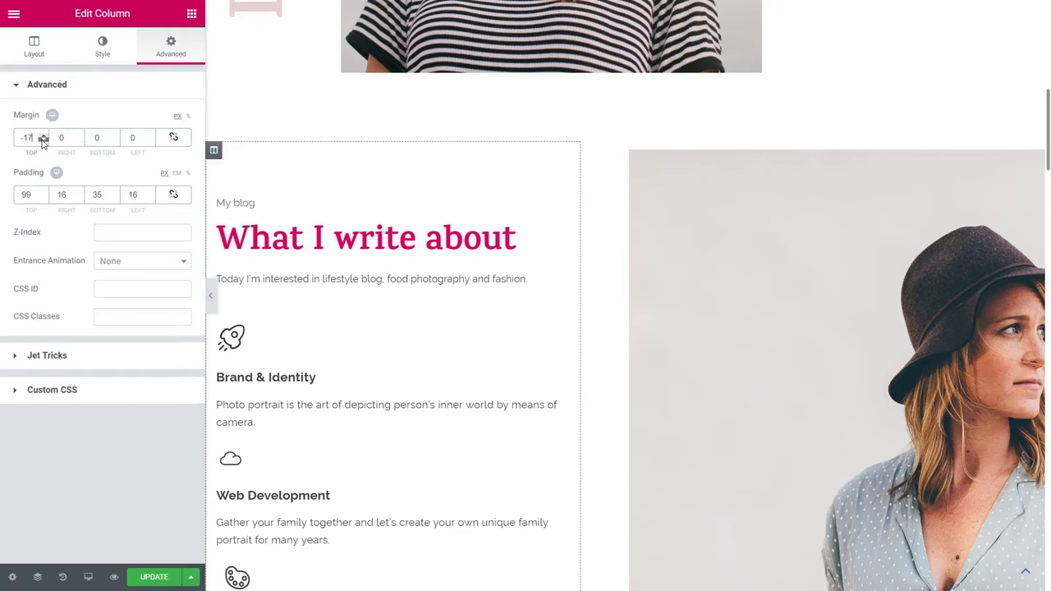
pyautogui.moveTo(43, 141); pyautogui.dragTo(43, 140)
pyautogui.scroll(-3, 760, 258)
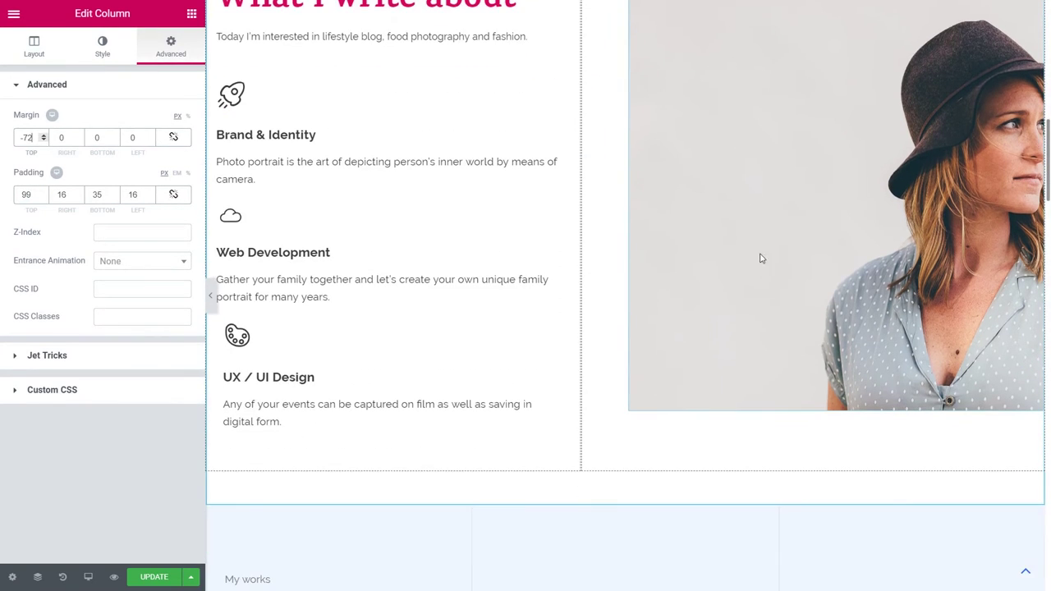
pyautogui.click(209, 295)
pyautogui.scroll(3, 404, 315)
pyautogui.scroll(3, 404, 315)
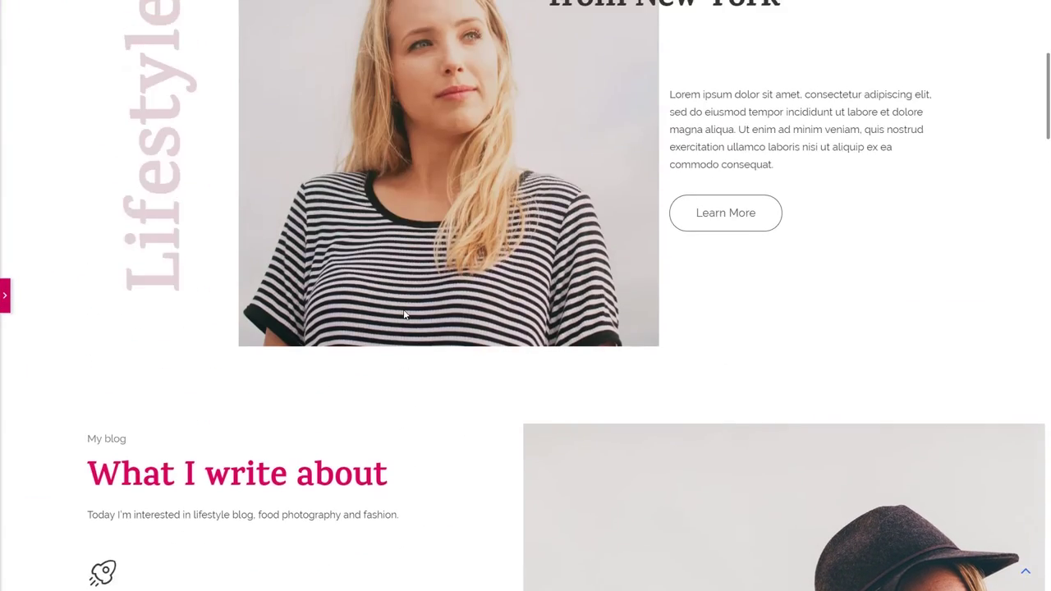
pyautogui.scroll(-5, 403, 312)
pyautogui.scroll(7, 403, 312)
pyautogui.scroll(-7, 403, 312)
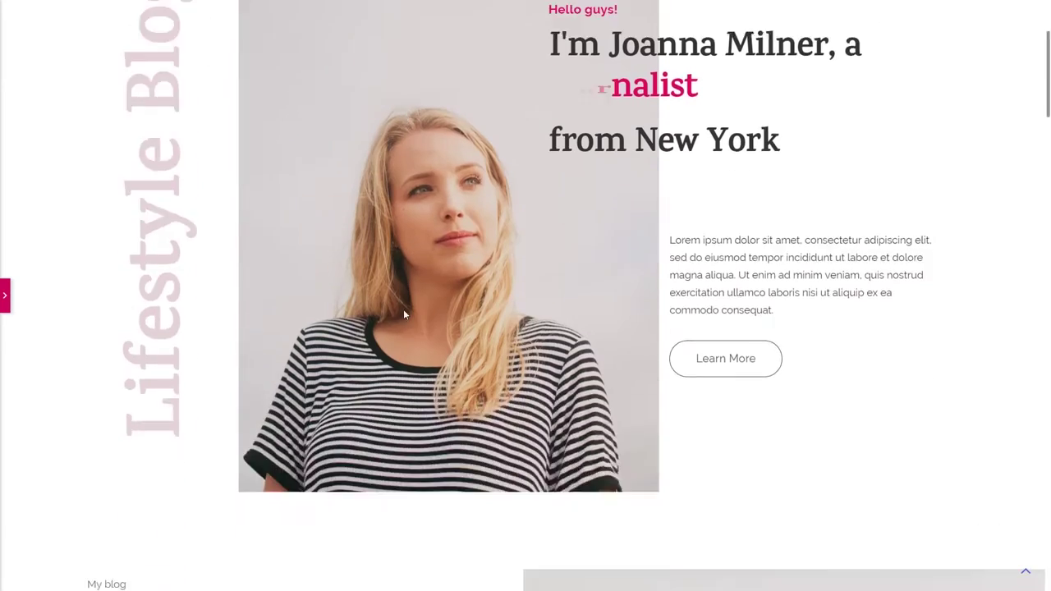
# Retitle the Brand & Identity image box as "Lifestyle"
pyautogui.click(6, 303)
pyautogui.click(232, 236)
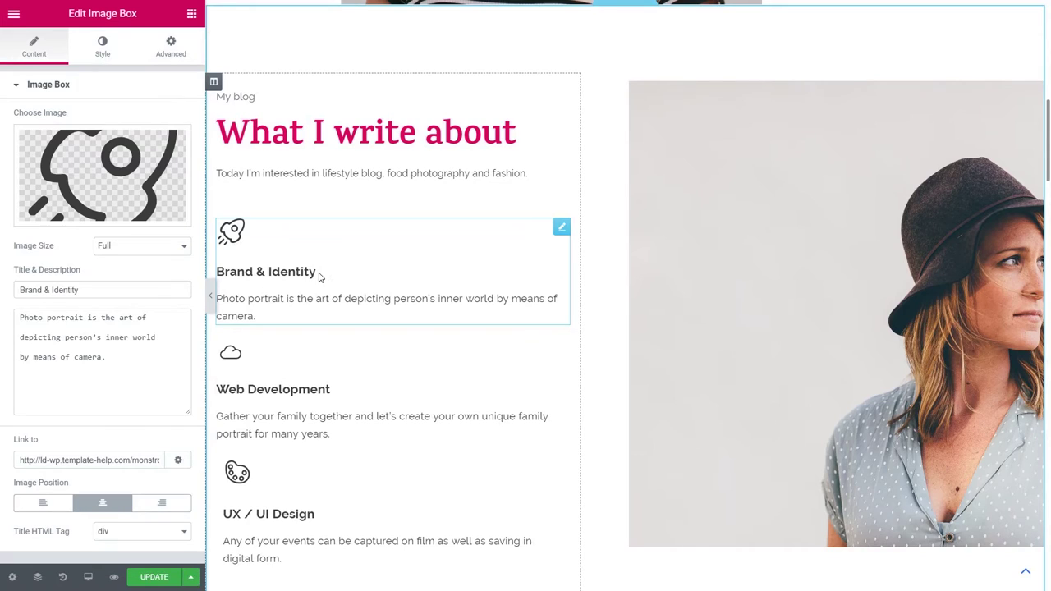
pyautogui.moveTo(101, 194)
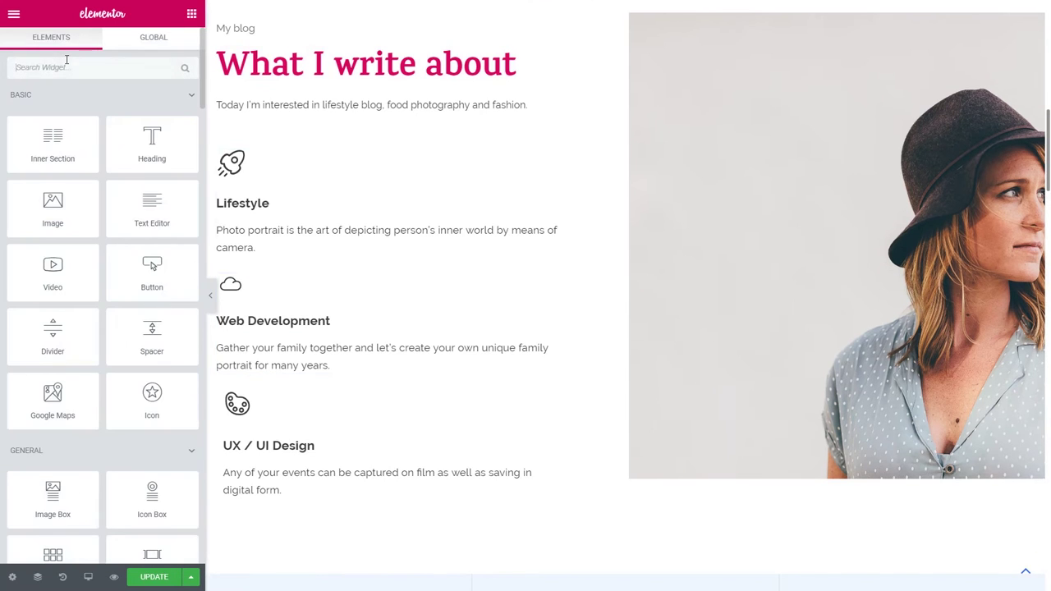
# Add an Icon Box widget above the Lifestyle box and copy the Lifestyle box's style onto it
pyautogui.write('icon')
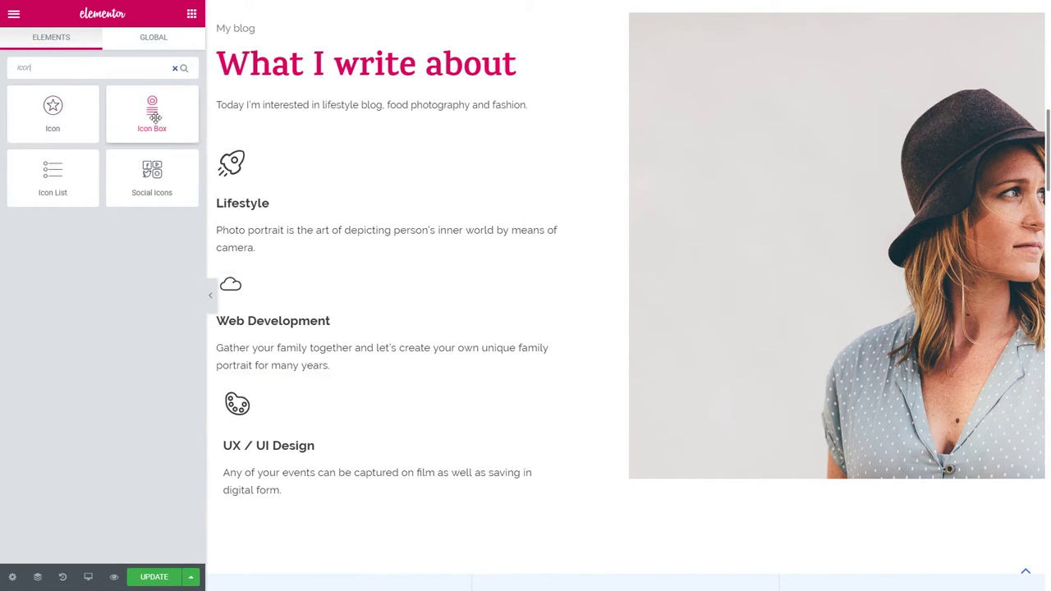
pyautogui.moveTo(155, 117); pyautogui.dragTo(318, 171)
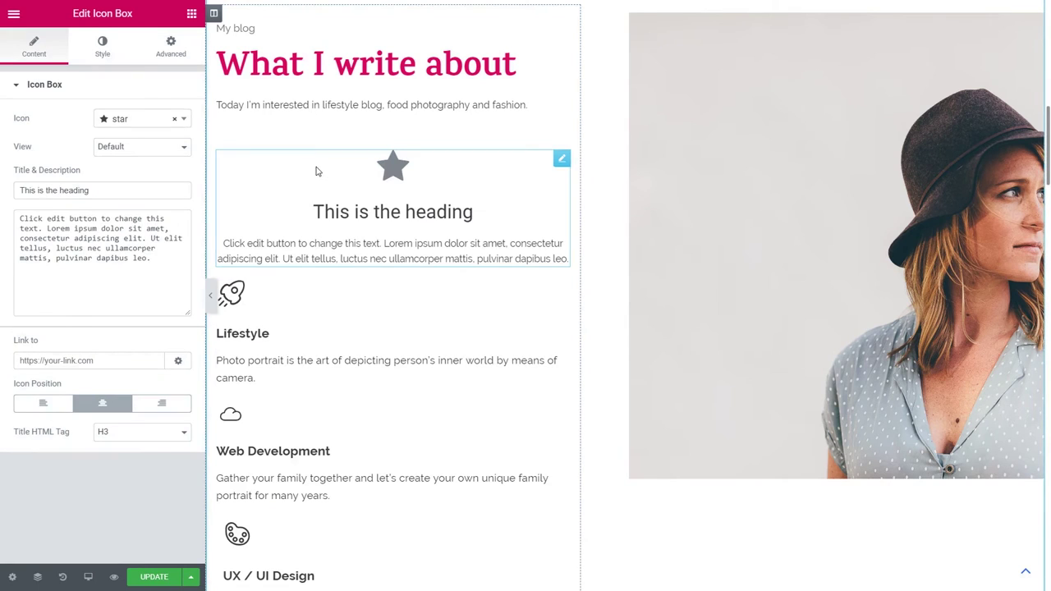
pyautogui.rightClick(335, 340)
pyautogui.click(352, 401)
pyautogui.rightClick(347, 258)
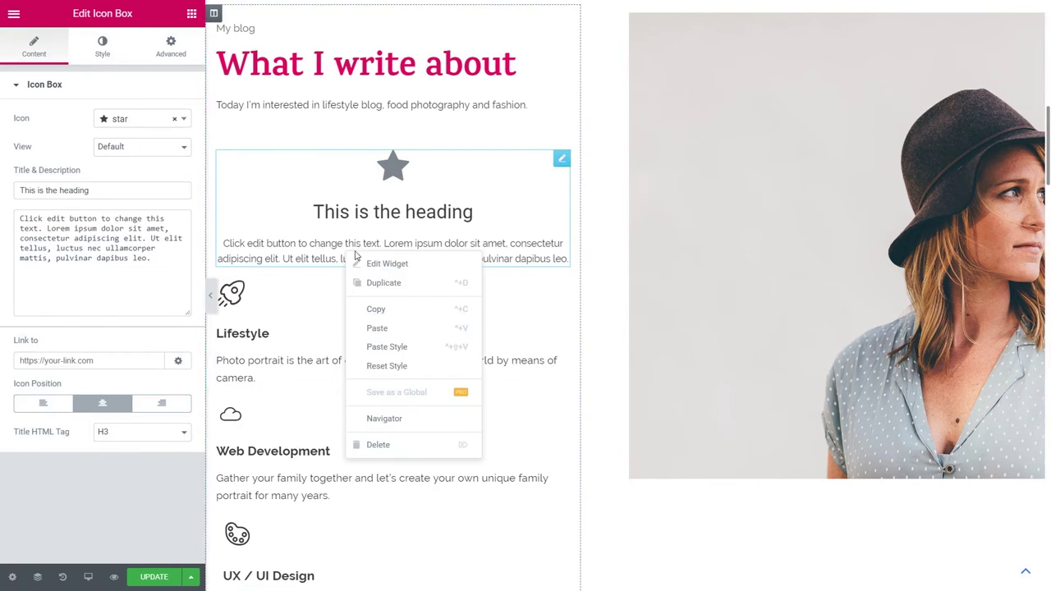
pyautogui.click(417, 353)
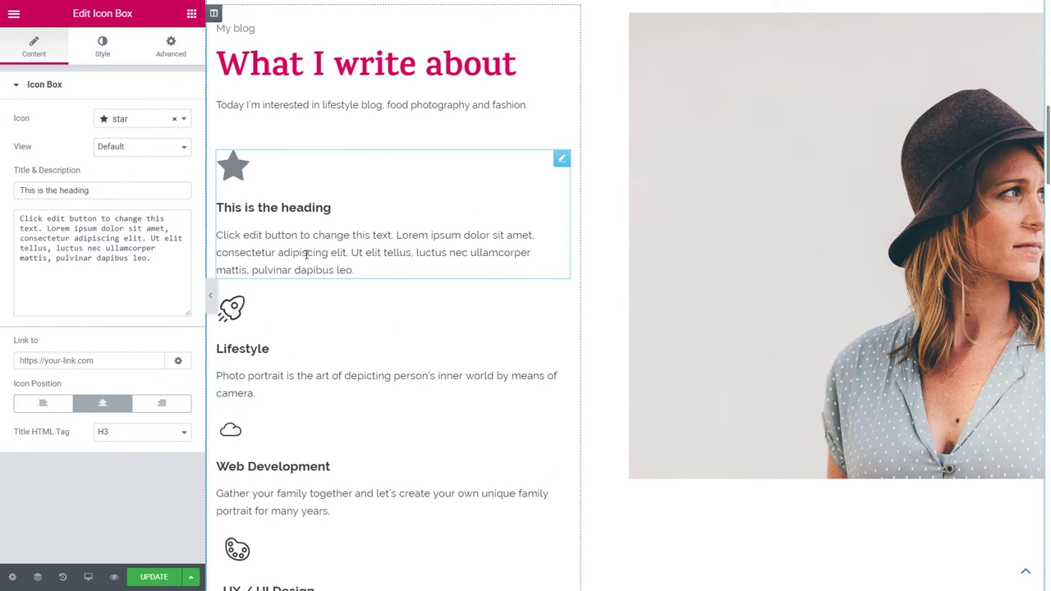
# Try Poppins as the font family of the new icon box's title
pyautogui.click(102, 45)
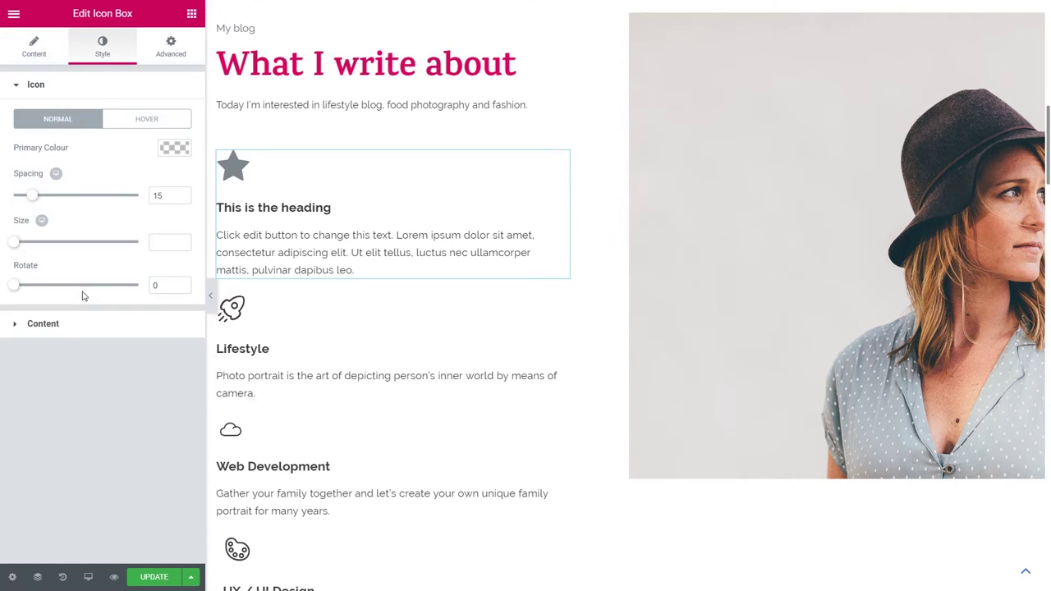
pyautogui.click(69, 325)
pyautogui.click(173, 334)
pyautogui.click(136, 371)
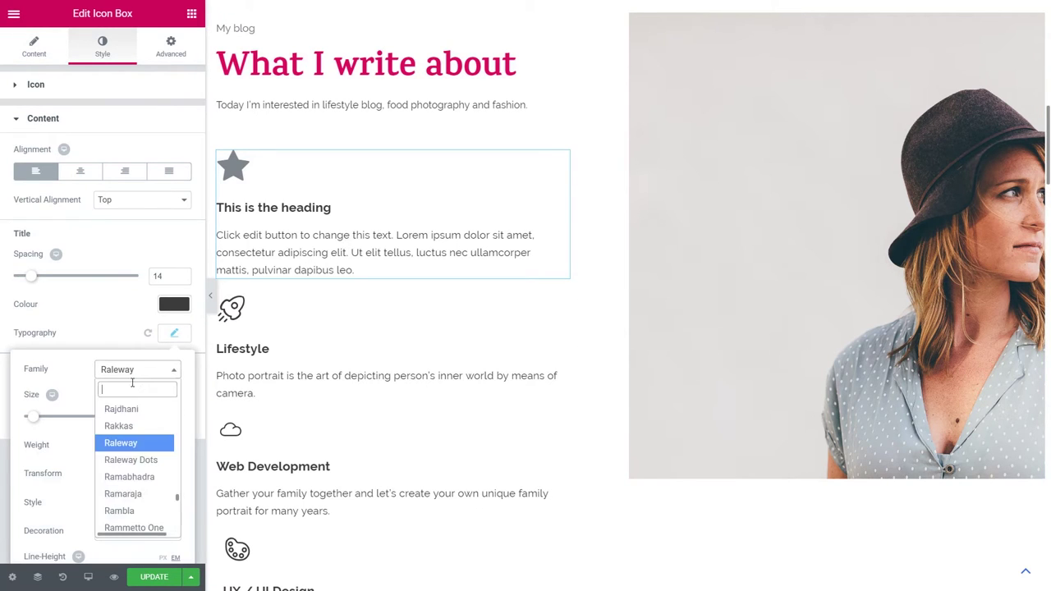
pyautogui.write('popp')
pyautogui.click(128, 426)
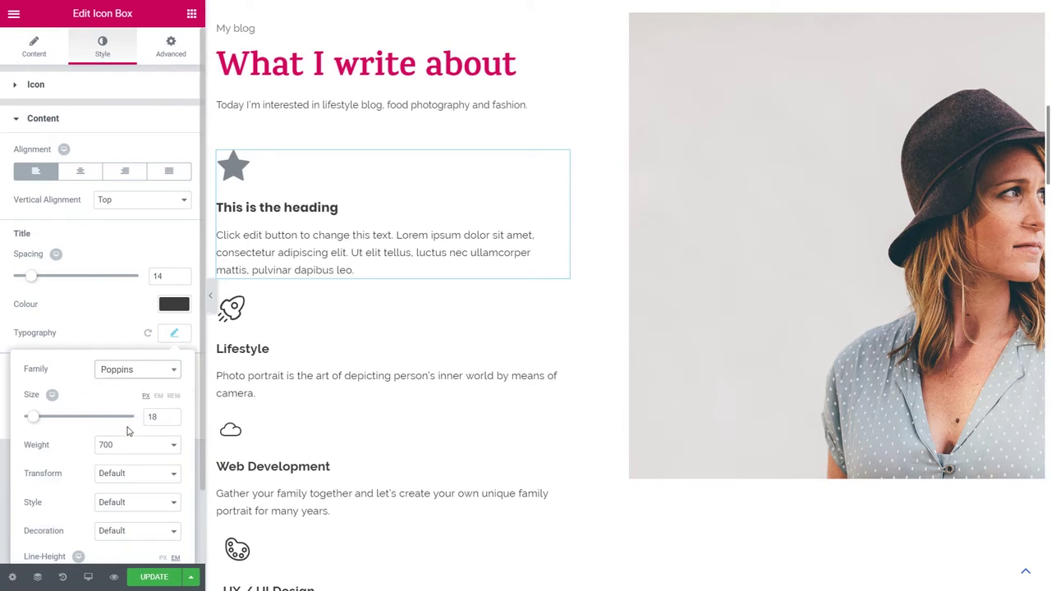
pyautogui.click(124, 341)
# Inspect the title typography settings of the Lifestyle image box for comparison with the icon box
pyautogui.click(563, 302)
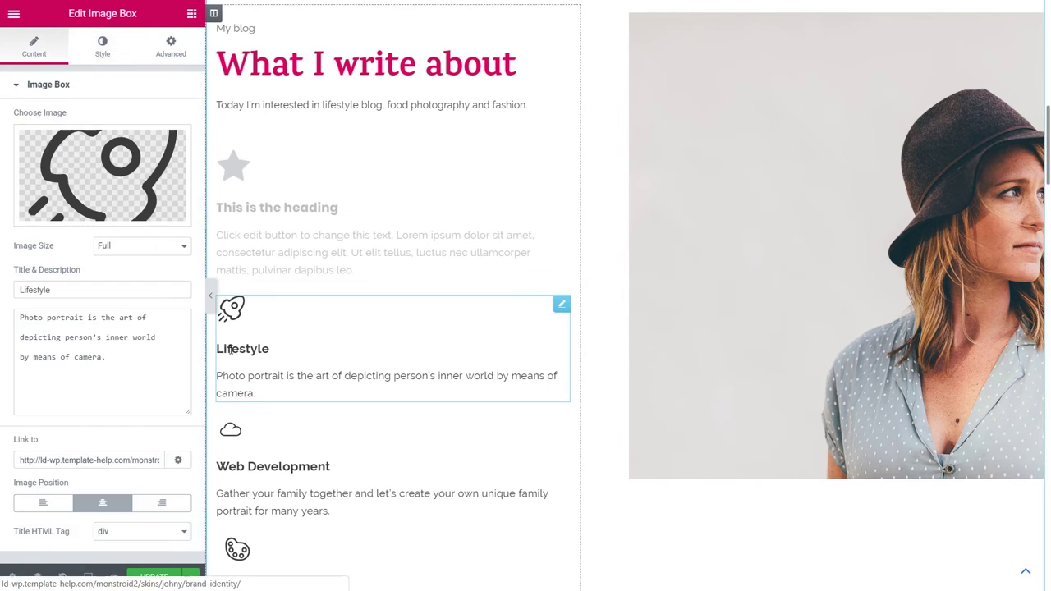
pyautogui.click(102, 45)
pyautogui.click(103, 410)
pyautogui.click(176, 333)
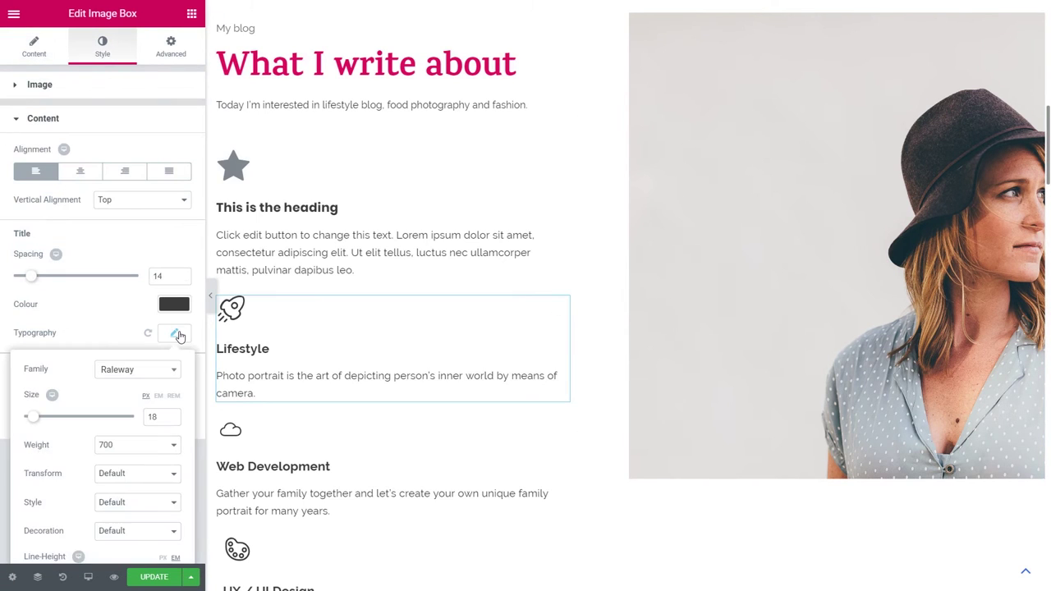
pyautogui.click(110, 333)
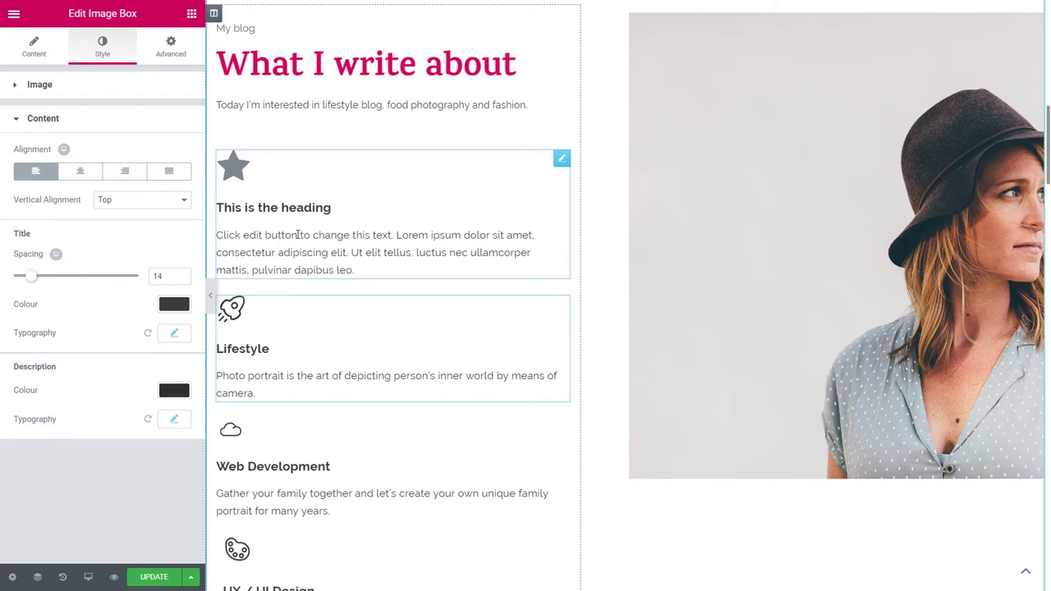
# Delete the Lifestyle, Web Development and UX / UI Design image boxes from the "What I write about" section
pyautogui.rightClick(559, 306)
pyautogui.click(583, 499)
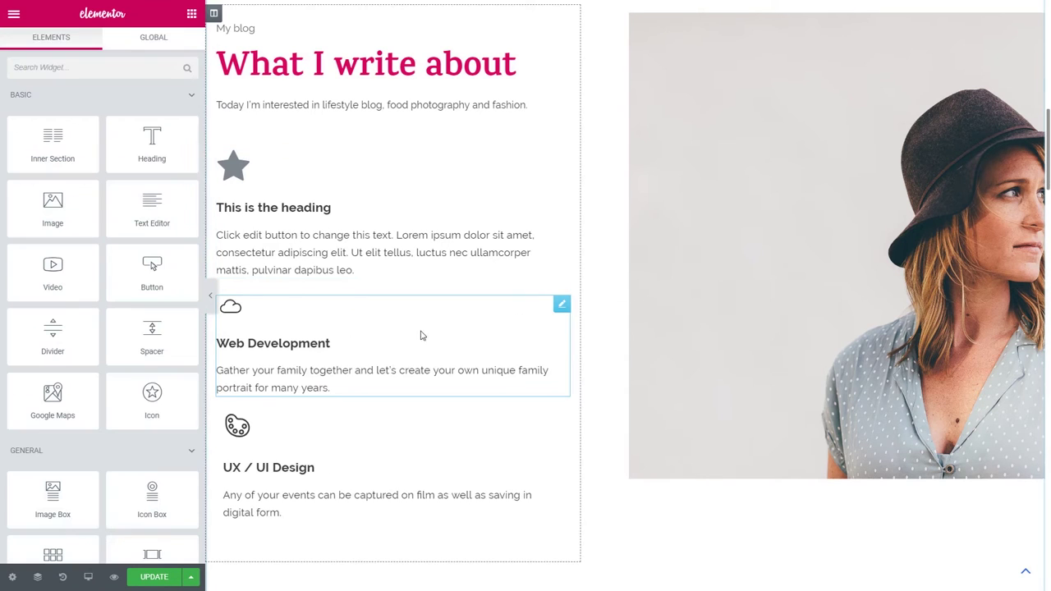
pyautogui.rightClick(558, 310)
pyautogui.click(584, 497)
pyautogui.rightClick(561, 302)
pyautogui.click(585, 496)
# Remove the first sentence of the remaining icon box's description and retitle the box "Lifestyle"
pyautogui.click(293, 232)
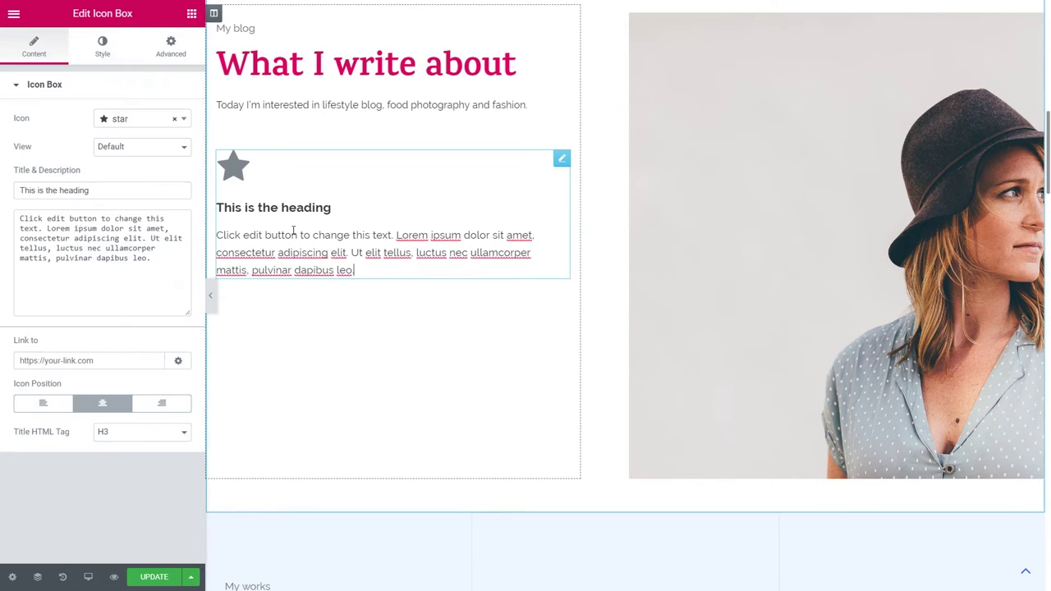
pyautogui.moveTo(45, 229); pyautogui.dragTo(15, 217)
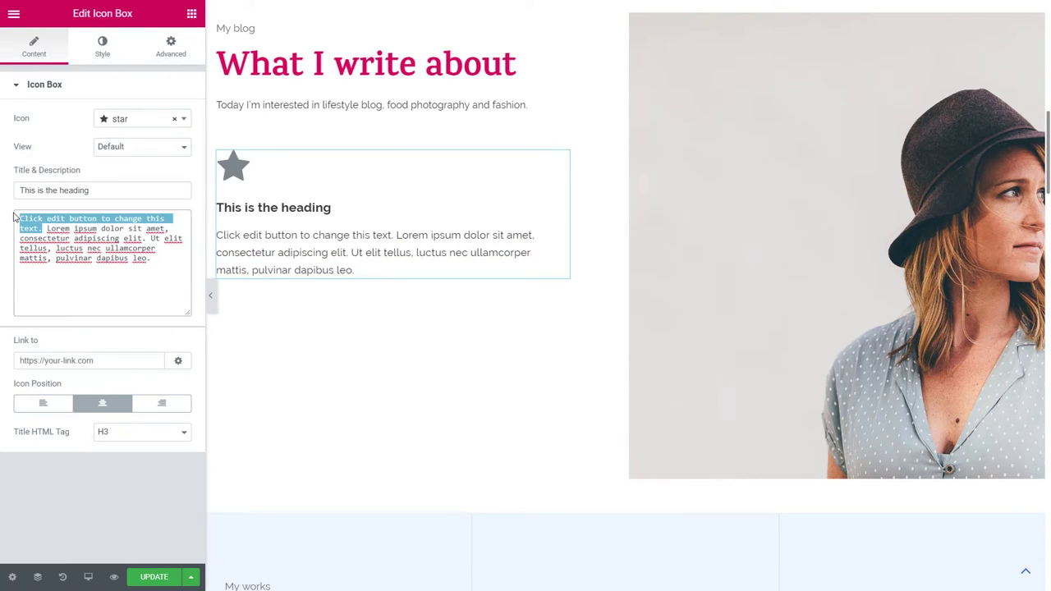
pyautogui.press('BackSpace')
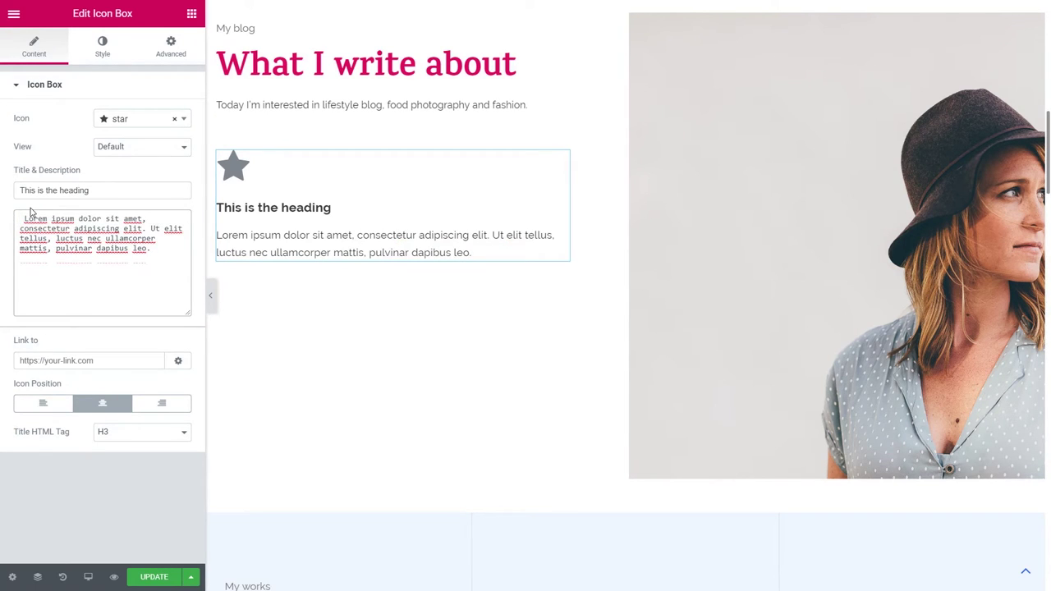
pyautogui.tripleClick(91, 190)
pyautogui.write('Lifestyle')
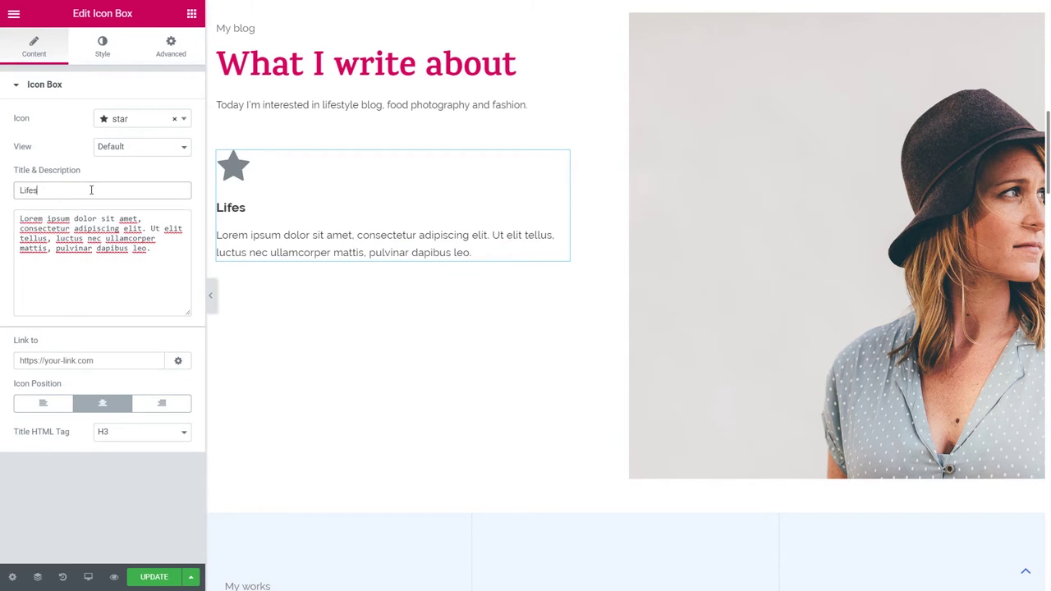
# Change the Lifestyle icon box's icon from the star to the clothes_dress-woman icon
pyautogui.click(182, 122)
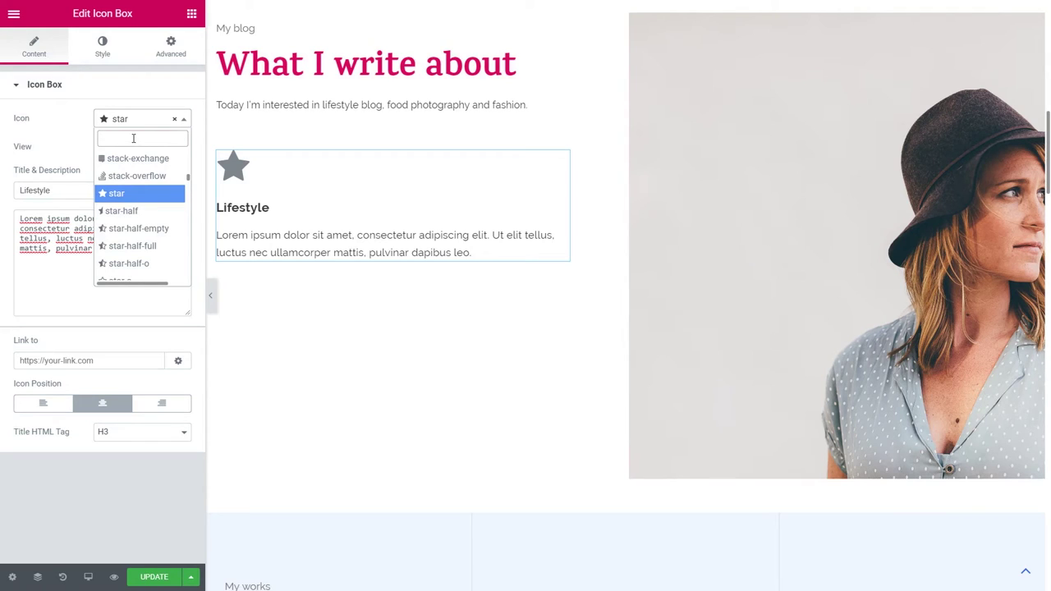
pyautogui.write('dress')
pyautogui.click(105, 245)
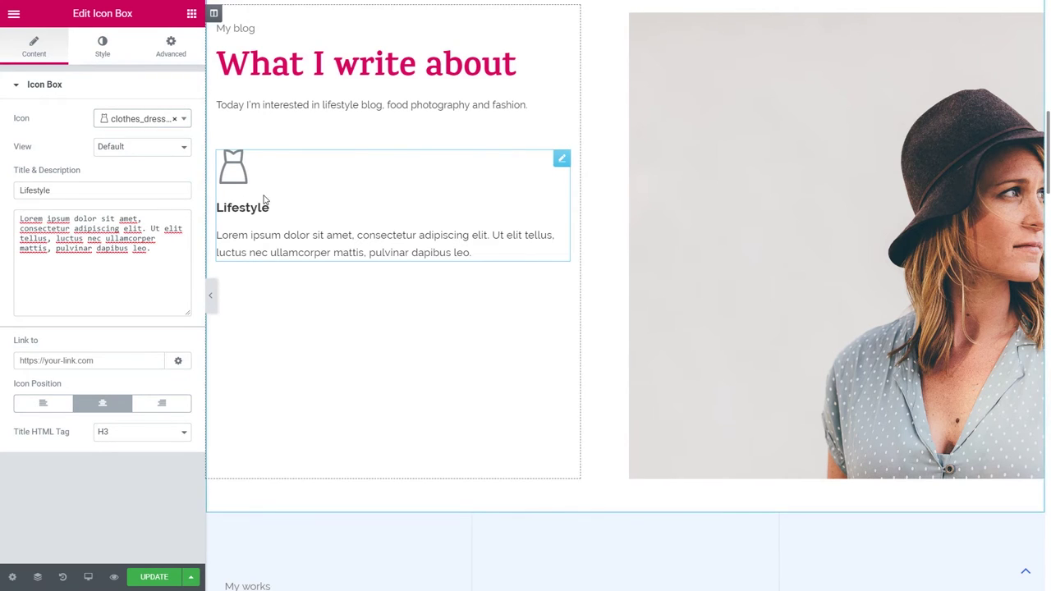
# Give the dress icon a dark grey primary colour and set its size to 48
pyautogui.click(103, 58)
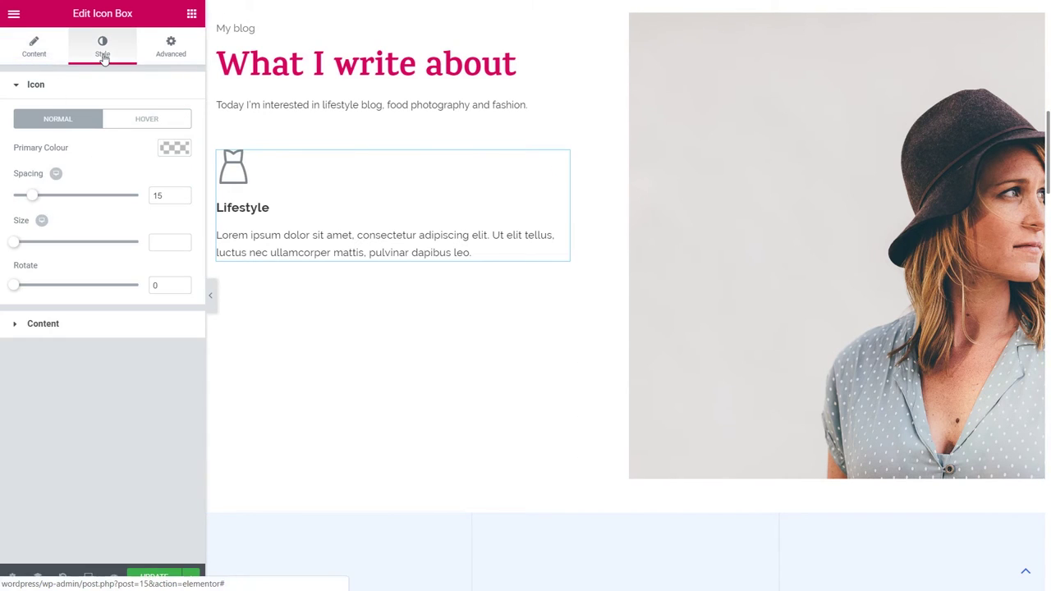
pyautogui.click(164, 149)
pyautogui.click(19, 271)
pyautogui.click(210, 296)
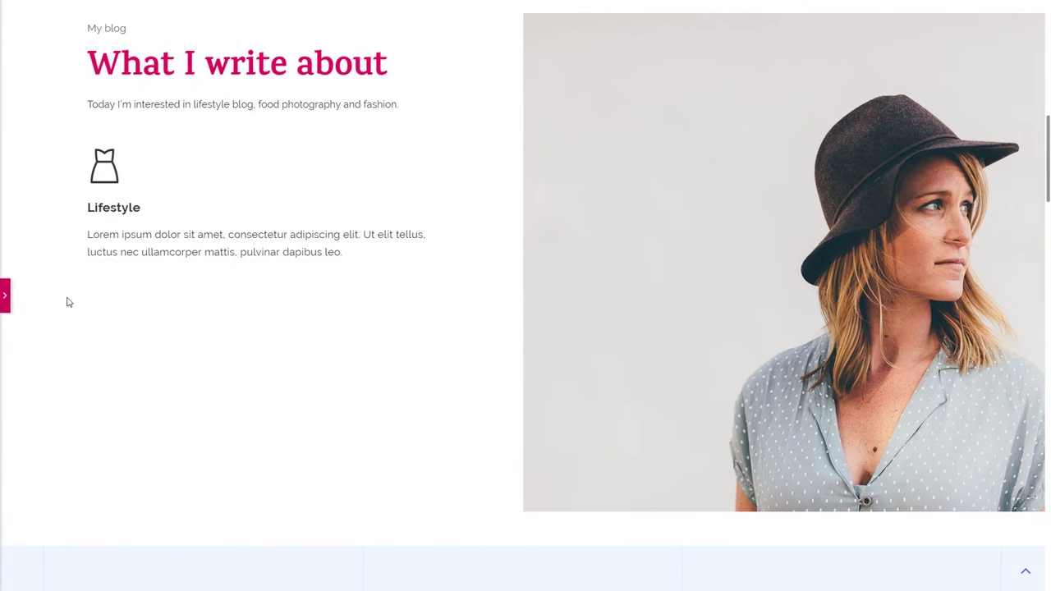
pyautogui.click(5, 296)
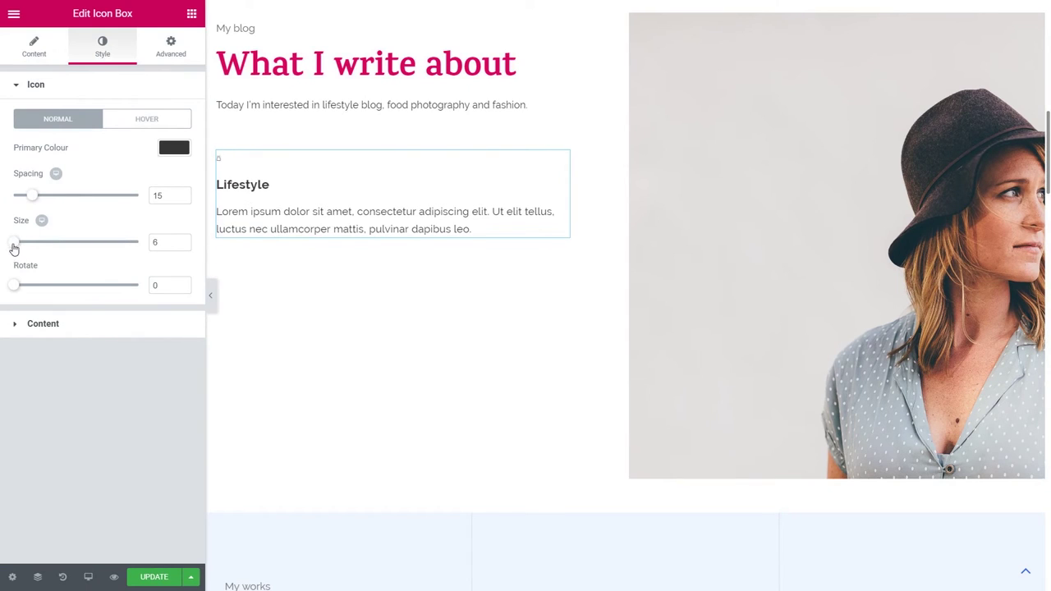
pyautogui.moveTo(12, 245); pyautogui.dragTo(33, 253)
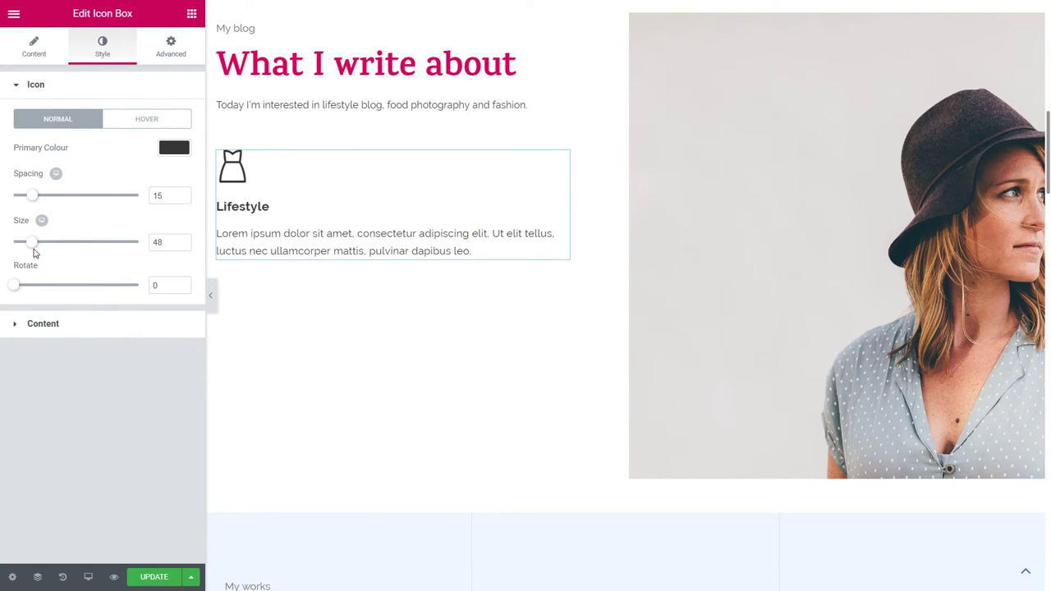
# Duplicate the Lifestyle icon box twice to make a column of three boxes
pyautogui.rightClick(382, 238)
pyautogui.click(404, 268)
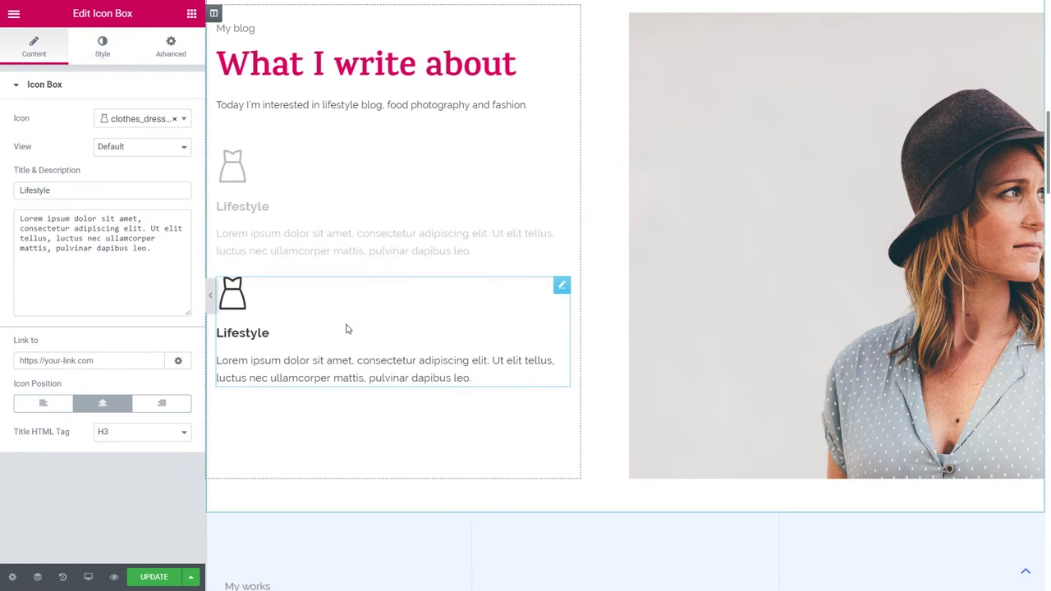
pyautogui.rightClick(328, 342)
pyautogui.click(363, 370)
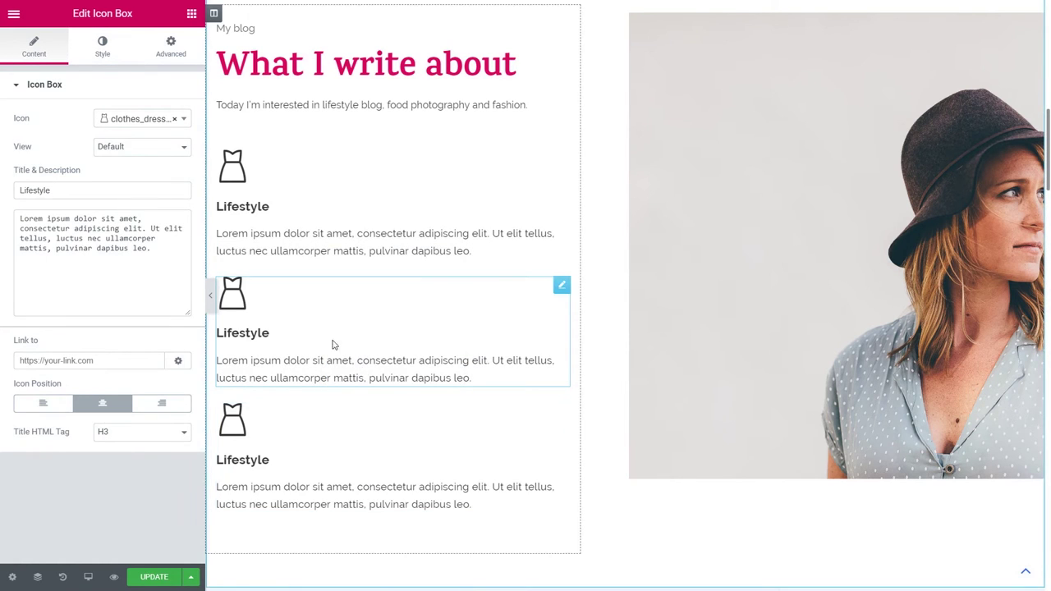
# Give the middle icon box the photo icon and retitle it "Photography"
pyautogui.click(159, 120)
pyautogui.write('photo')
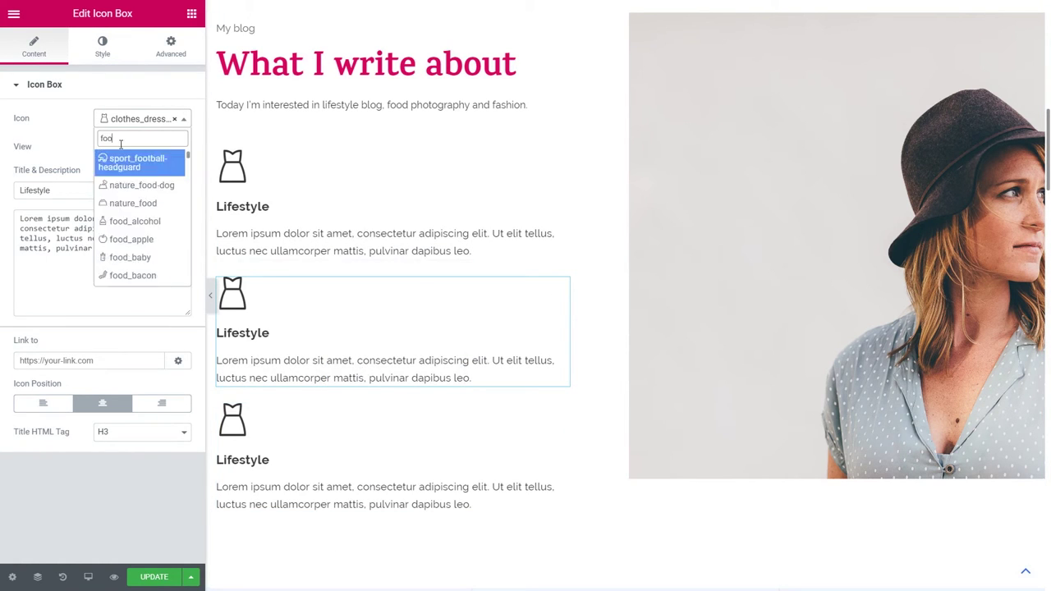
pyautogui.click(140, 179)
pyautogui.doubleClick(50, 189)
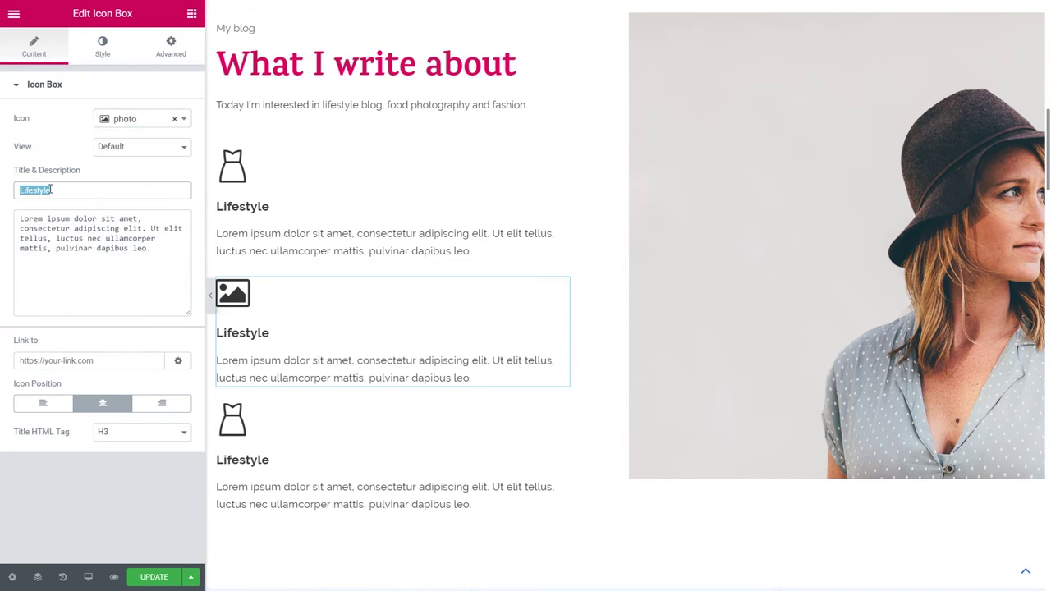
pyautogui.write('Photography')
# Change the icon of the third icon box to travel_sunglasses
pyautogui.click(385, 459)
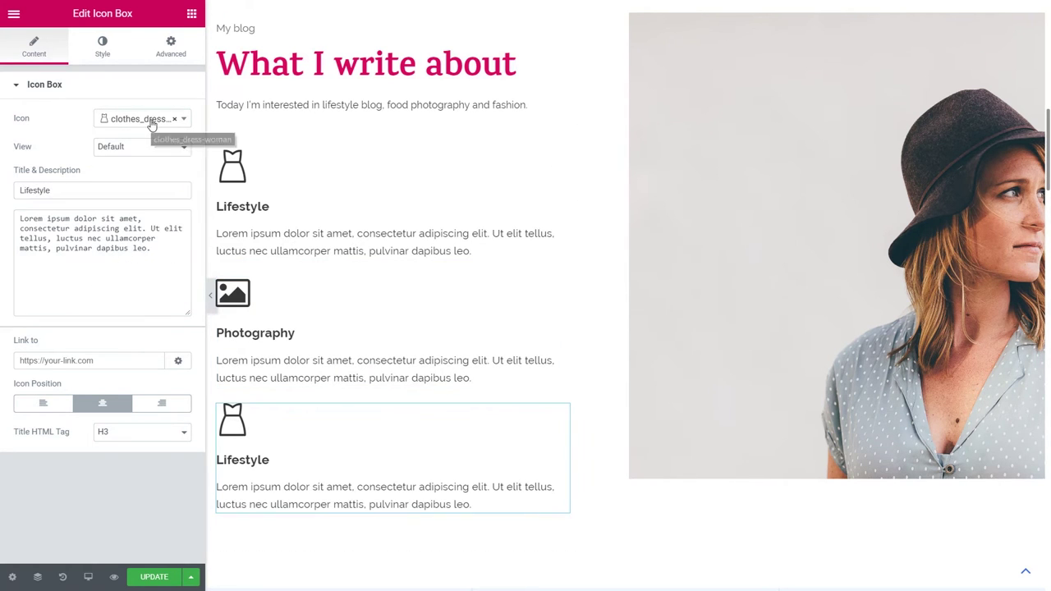
pyautogui.click(139, 119)
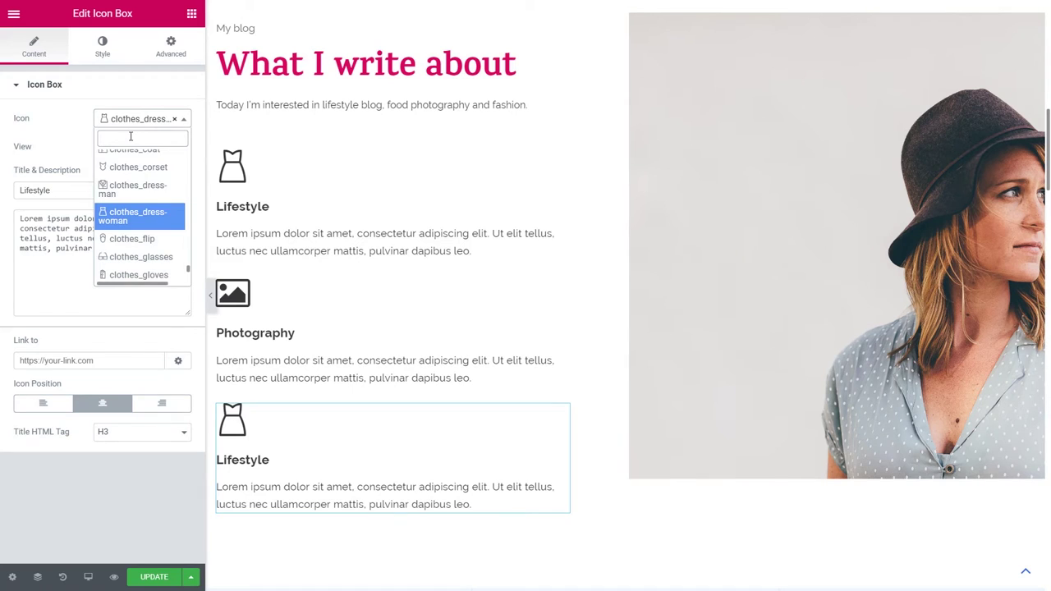
pyautogui.write('glas')
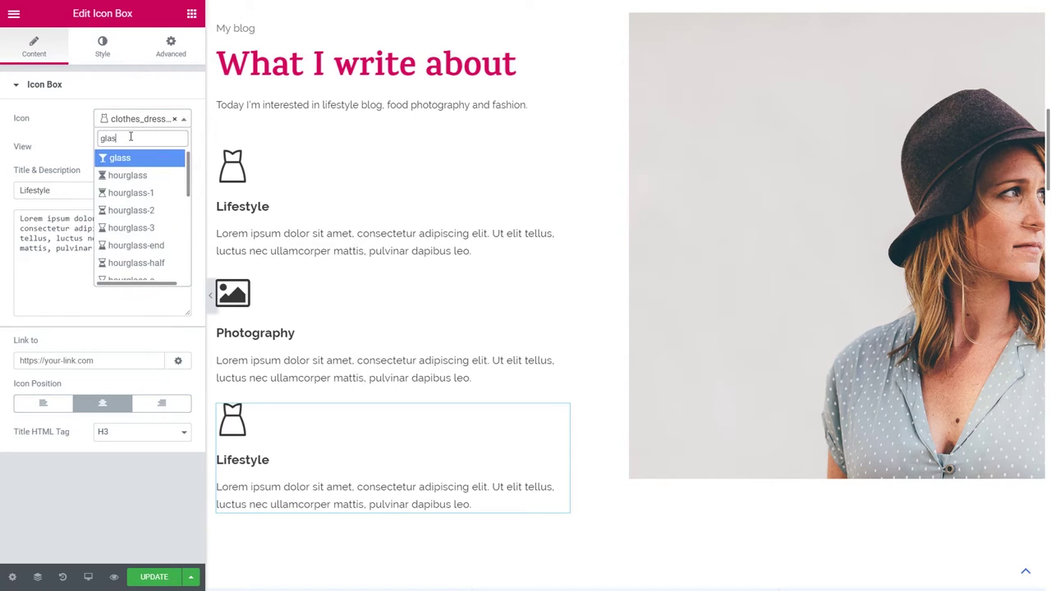
pyautogui.scroll(-3, 149, 217)
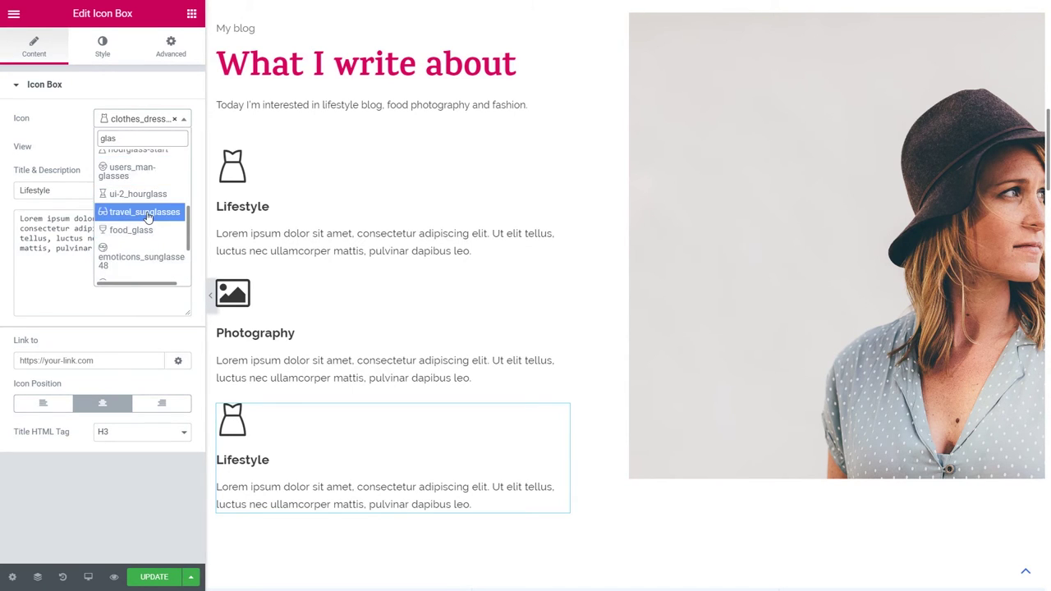
pyautogui.click(145, 212)
# Retitle the first icon box, with the dress icon, as "Fashion" and preview the section at full width
pyautogui.click(238, 197)
pyautogui.doubleClick(33, 190)
pyautogui.write('Fasho')
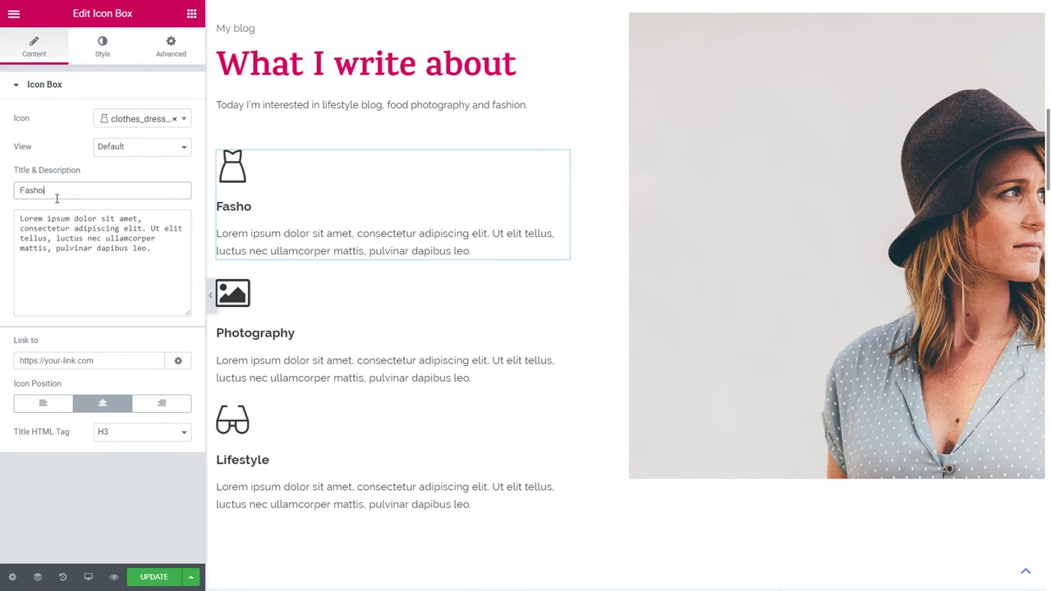
pyautogui.write('in')
pyautogui.press('BackSpace')
pyautogui.press('BackSpace')
pyautogui.press('BackSpace')
pyautogui.write('ion')
pyautogui.click(210, 294)
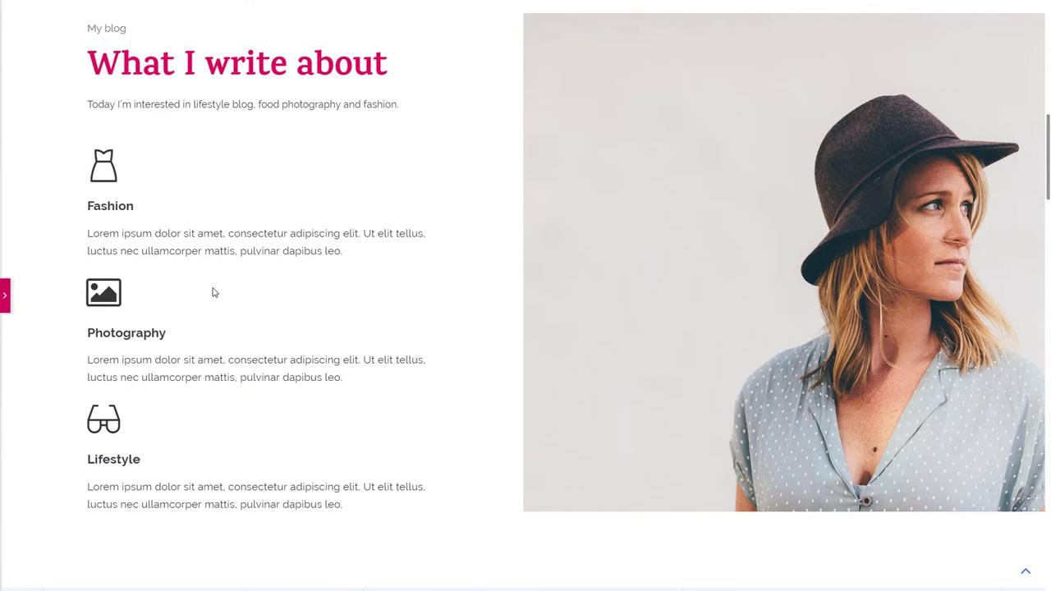
# Examine the HTML source of the "I present to you my portfolio" heading, including the colour code of its highlighted word
pyautogui.scroll(-7, 212, 292)
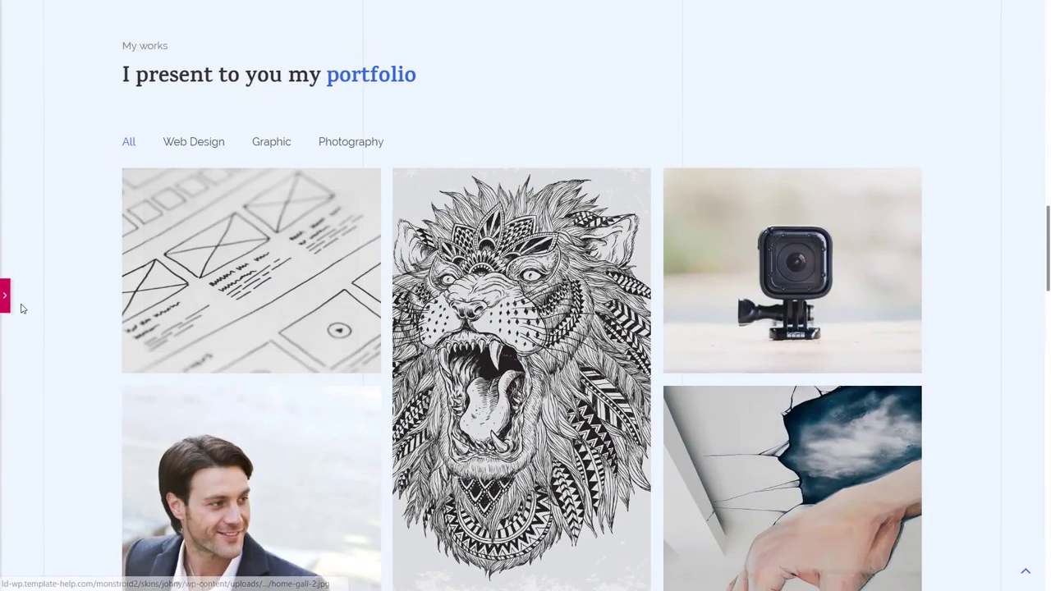
pyautogui.click(6, 296)
pyautogui.click(443, 78)
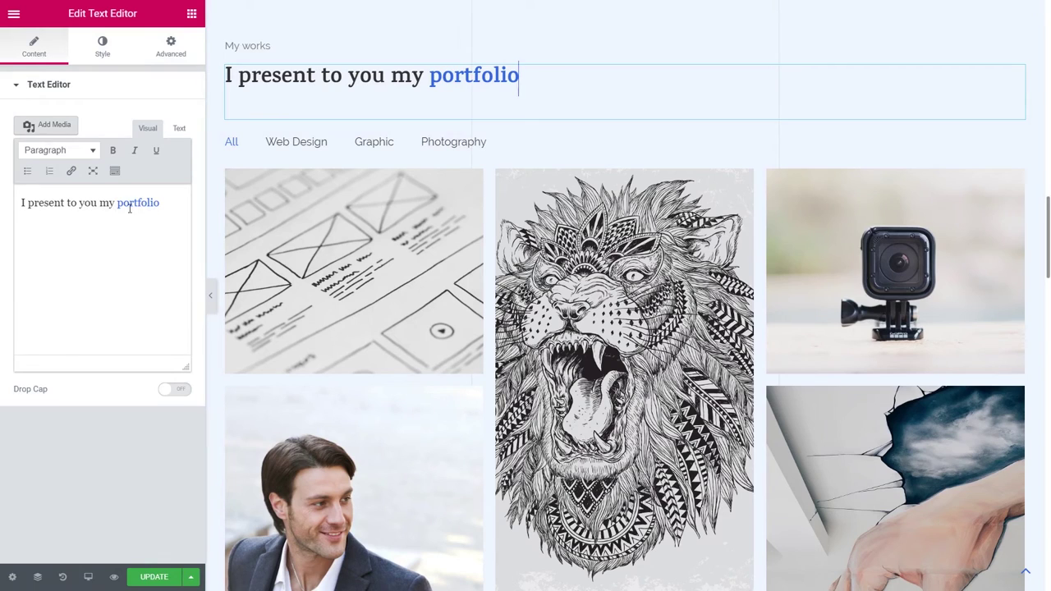
pyautogui.click(178, 129)
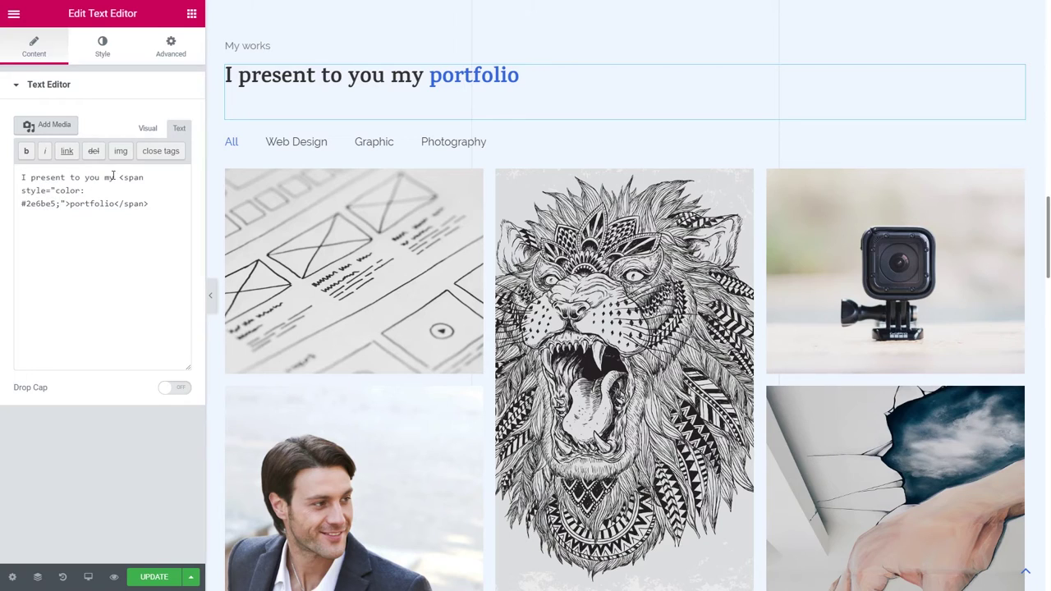
pyautogui.moveTo(132, 180); pyautogui.dragTo(80, 201)
pyautogui.click(35, 204)
pyautogui.doubleClick(35, 205)
pyautogui.click(100, 207)
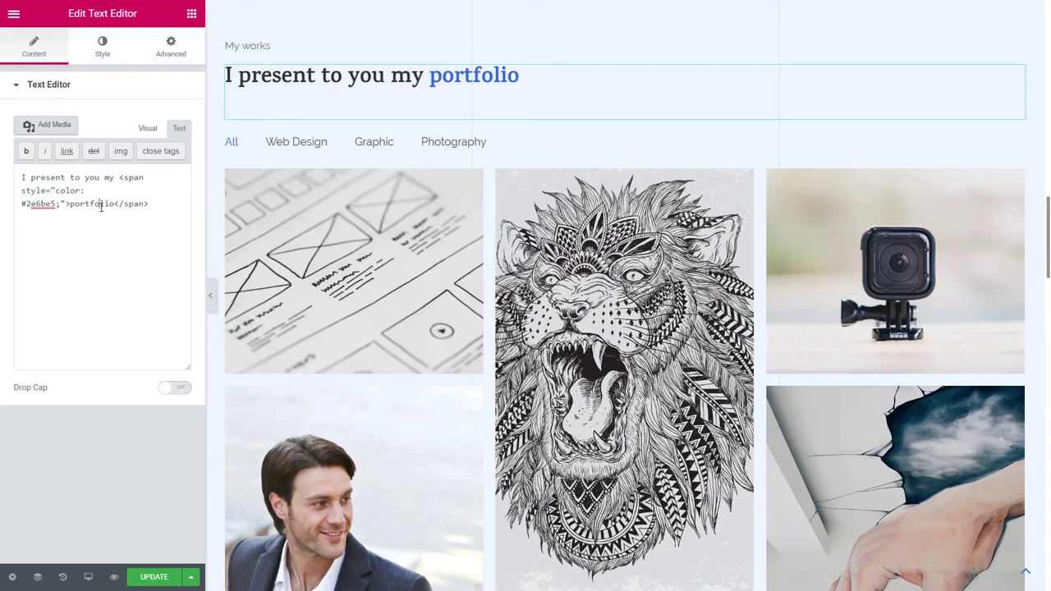
# Add a Headline widget above the portfolio heading and remove its decorative icon
pyautogui.click(191, 13)
pyautogui.write('head')
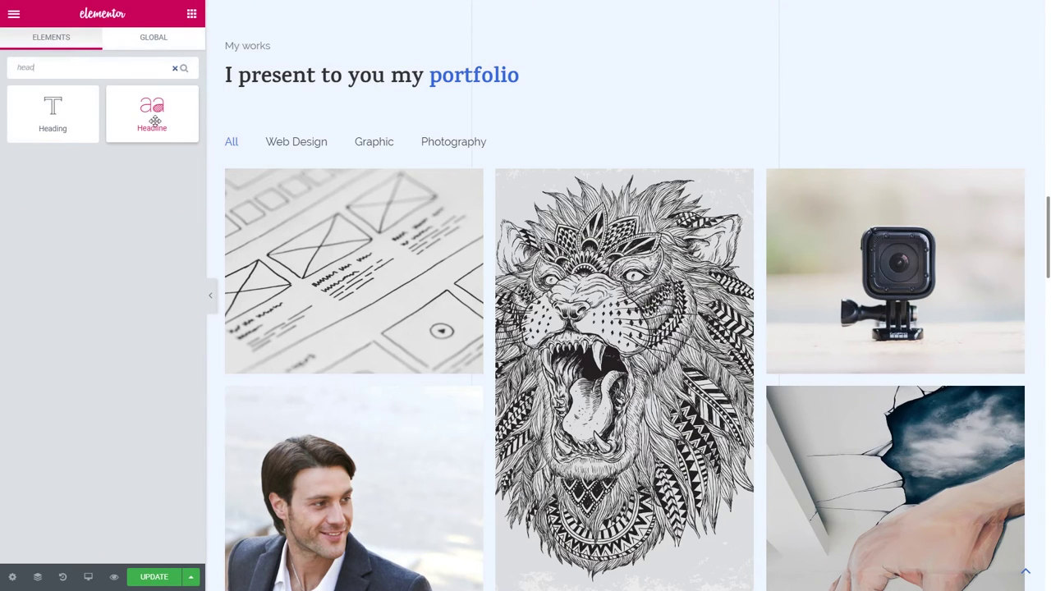
pyautogui.moveTo(152, 111); pyautogui.dragTo(348, 84)
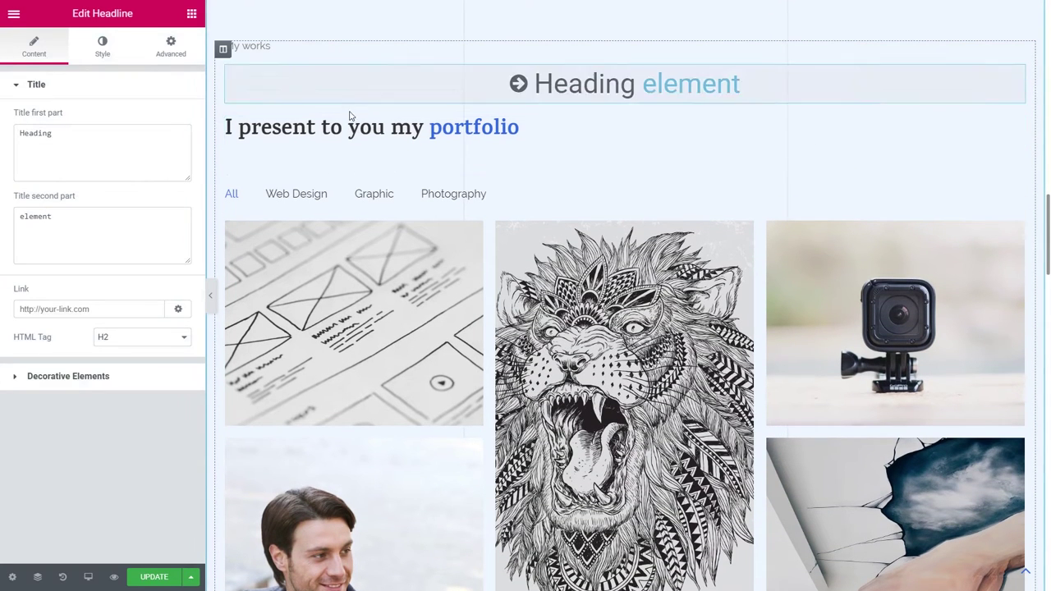
pyautogui.click(112, 375)
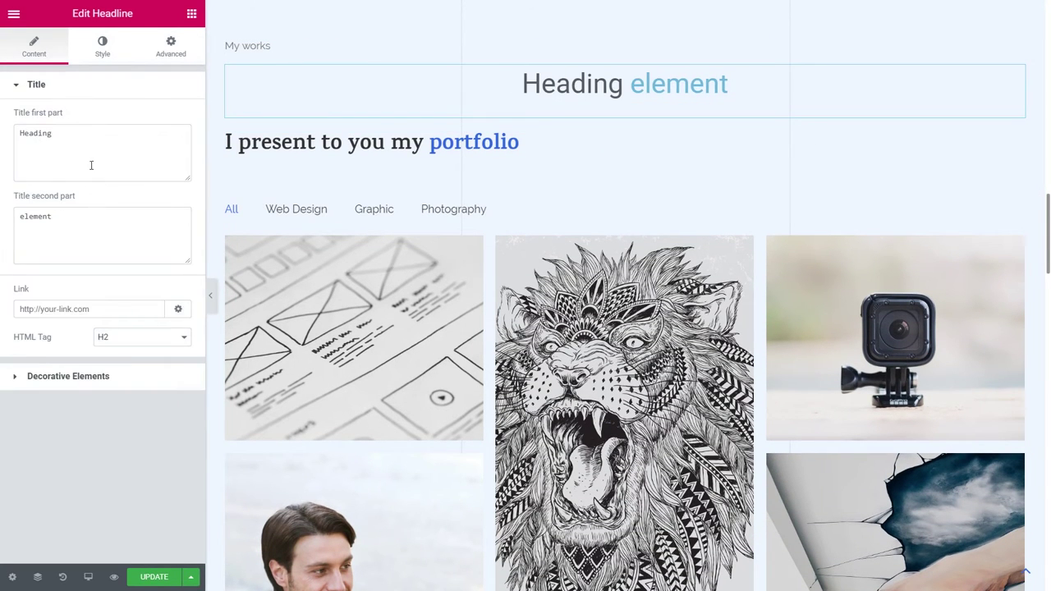
# Set the headline's first part to "Here are" and its second part to "my photos"
pyautogui.doubleClick(35, 133)
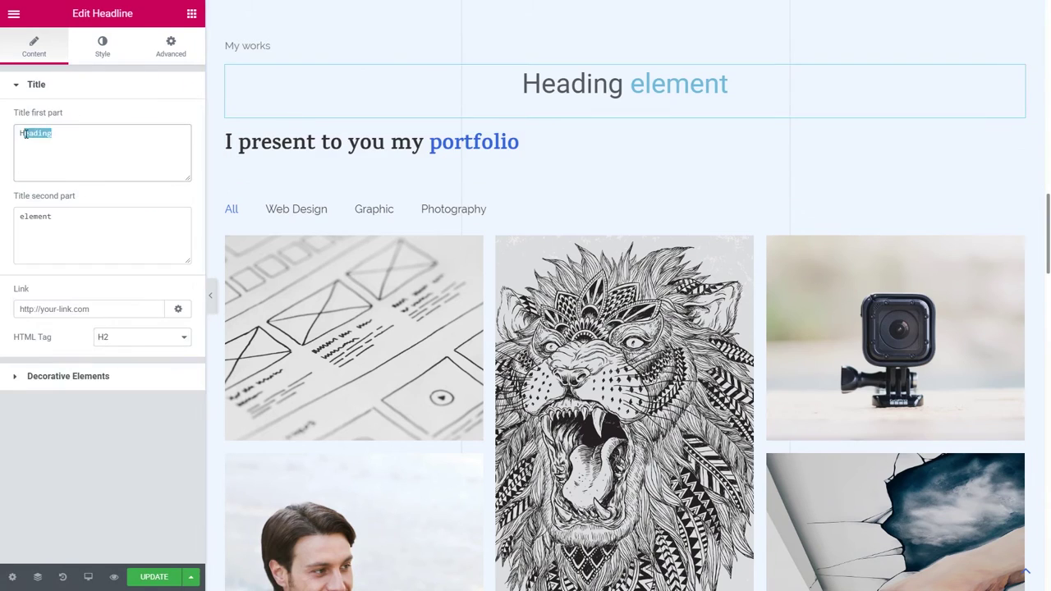
pyautogui.write('Here are')
pyautogui.doubleClick(77, 218)
pyautogui.write('my photos')
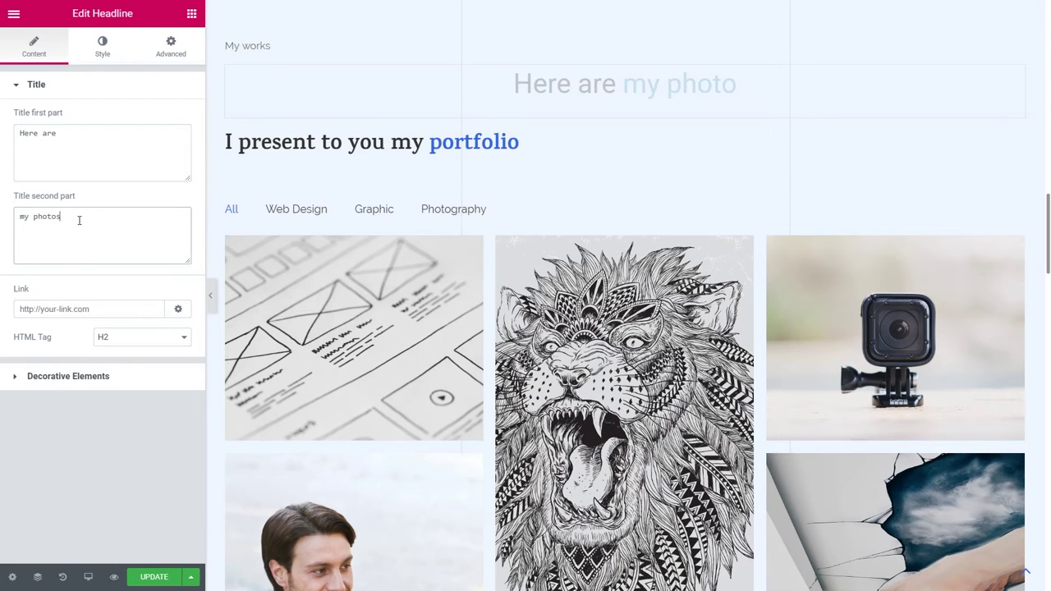
# Left-align the headline and set its first part to the Karma font with weight 700
pyautogui.click(102, 47)
pyautogui.click(59, 88)
pyautogui.click(45, 118)
pyautogui.click(174, 180)
pyautogui.click(137, 217)
pyautogui.write('karma')
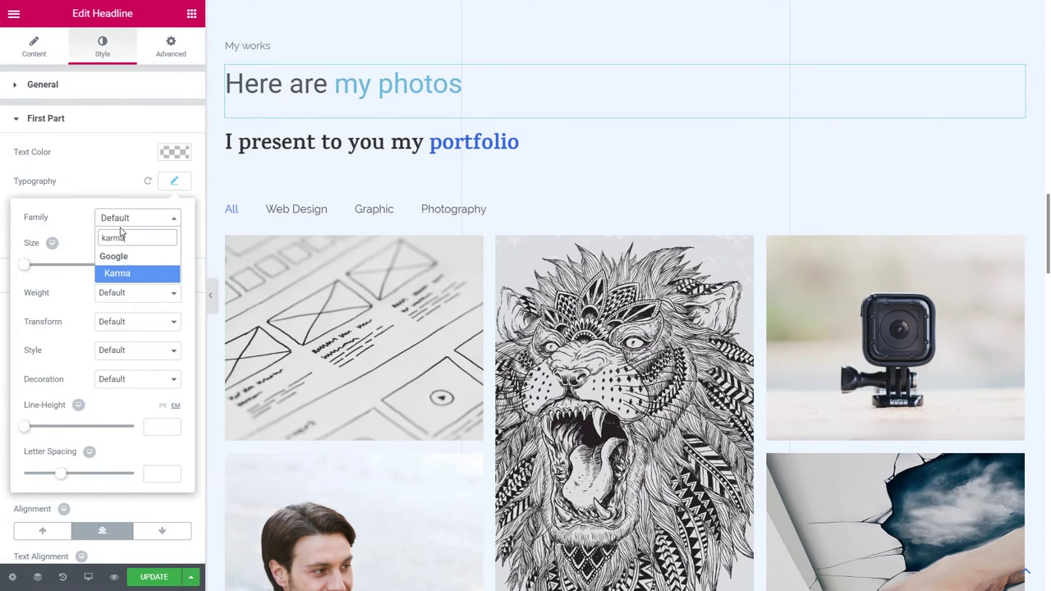
pyautogui.press('Return')
pyautogui.click(137, 292)
pyautogui.click(106, 349)
pyautogui.click(132, 293)
pyautogui.click(106, 370)
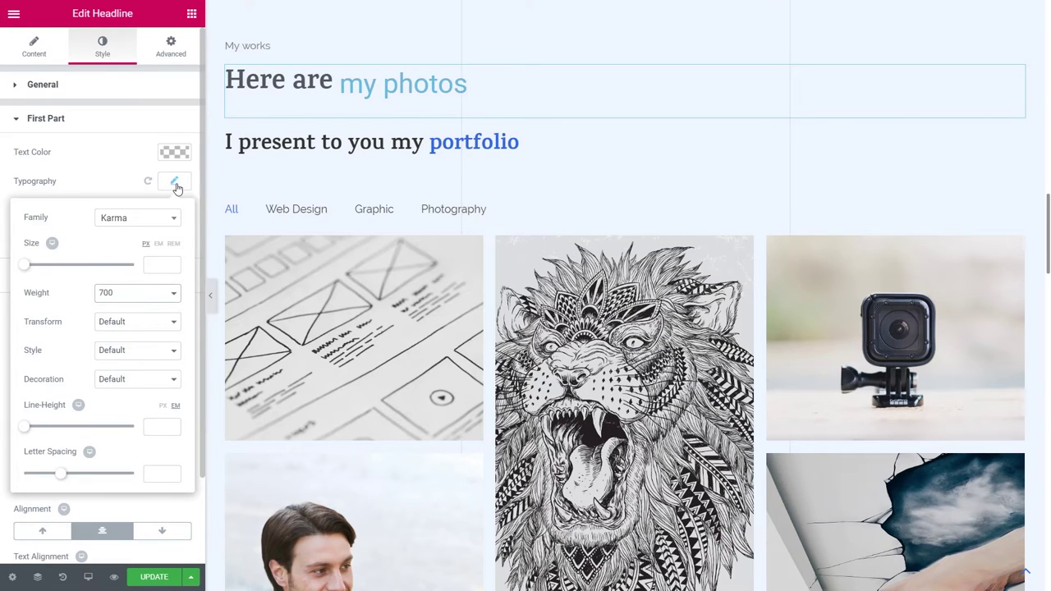
# Set the text colour of the headline's first part to dark grey and of its second part to the site's pink
pyautogui.click(174, 152)
pyautogui.click(33, 312)
pyautogui.click(45, 119)
pyautogui.click(51, 153)
pyautogui.click(174, 187)
pyautogui.click(18, 346)
pyautogui.click(172, 191)
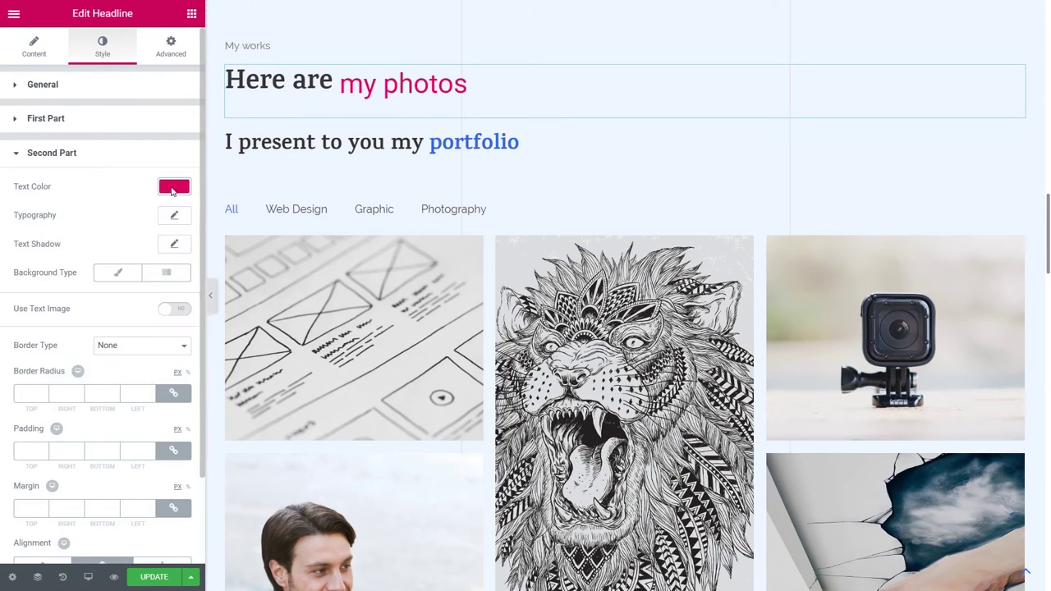
# Set the headline's second part to the Karma font with weight 700
pyautogui.click(174, 215)
pyautogui.click(137, 251)
pyautogui.write('kar')
pyautogui.click(123, 305)
pyautogui.click(137, 326)
pyautogui.click(119, 410)
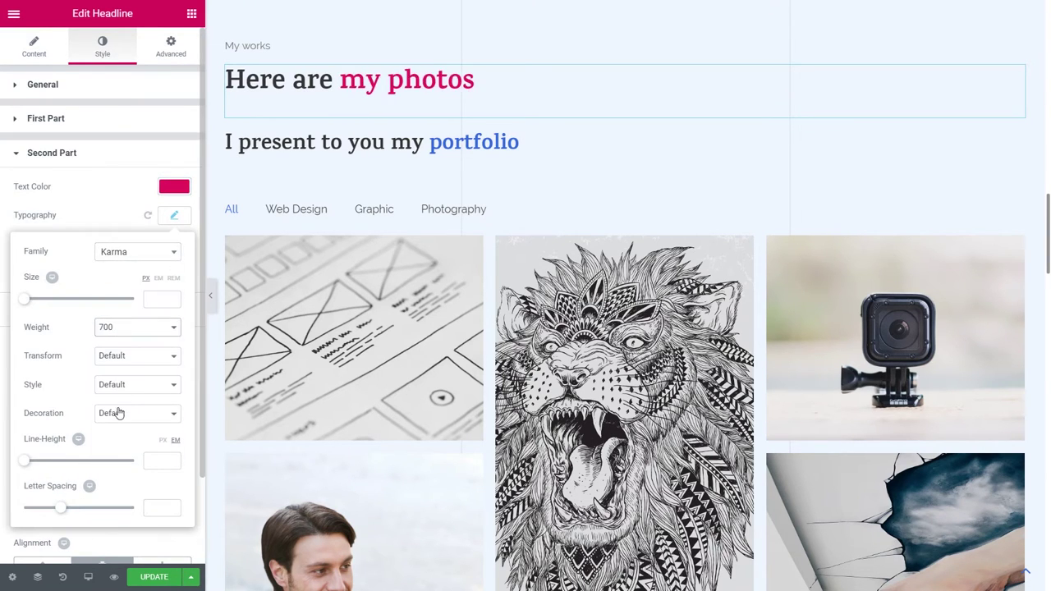
pyautogui.click(411, 108)
# Delete the old "I present to you my portfolio" headline and preview the section without the editing panel
pyautogui.rightClick(914, 146)
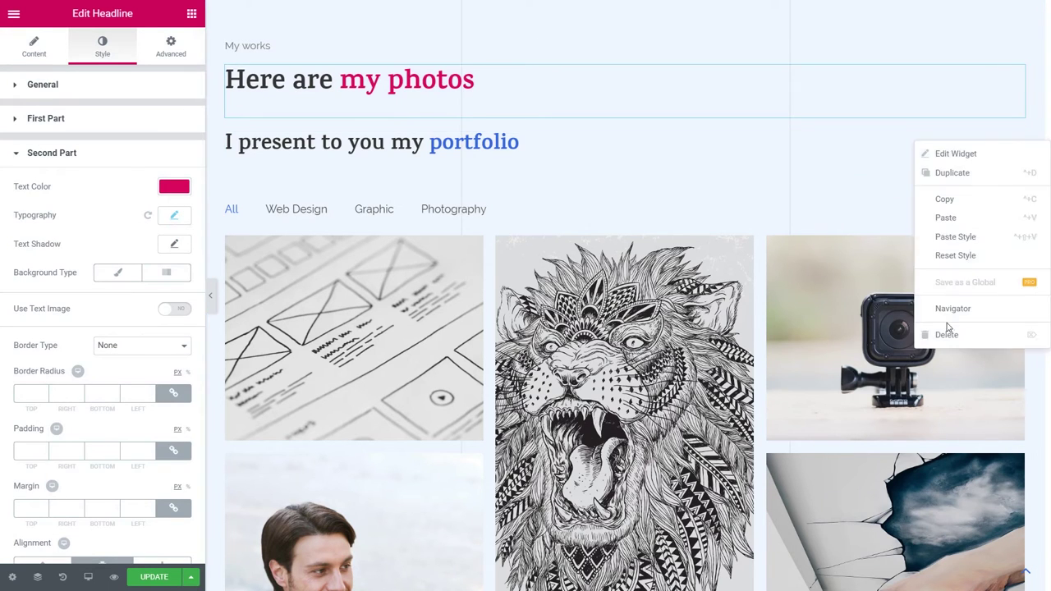
pyautogui.click(942, 336)
pyautogui.click(210, 295)
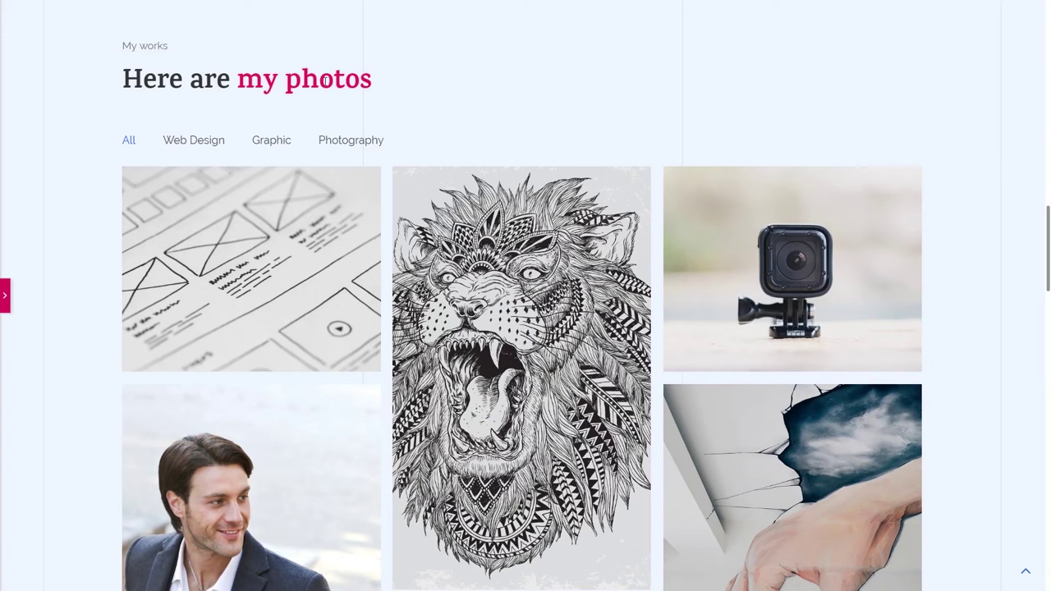
pyautogui.scroll(2, 377, 147)
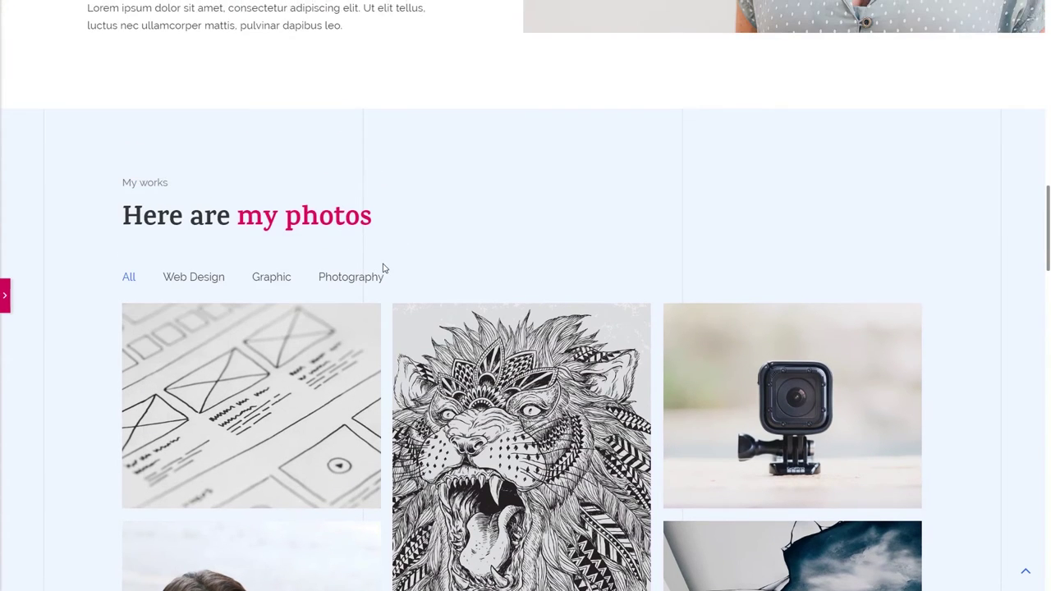
pyautogui.scroll(2, 394, 279)
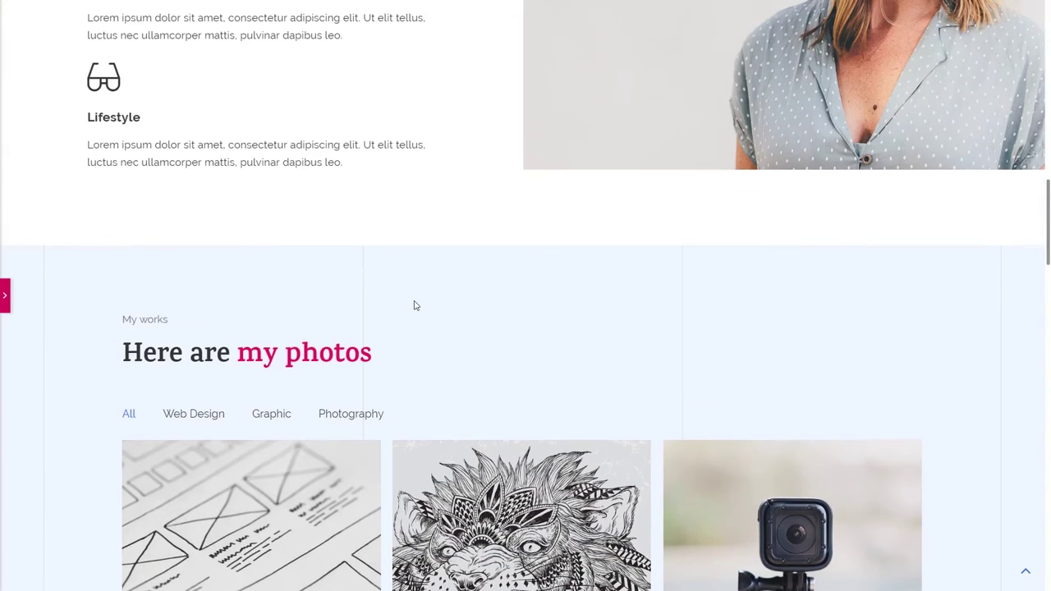
# Remove the classic background from the portfolio section and preview it at full width
pyautogui.click(18, 302)
pyautogui.click(624, 238)
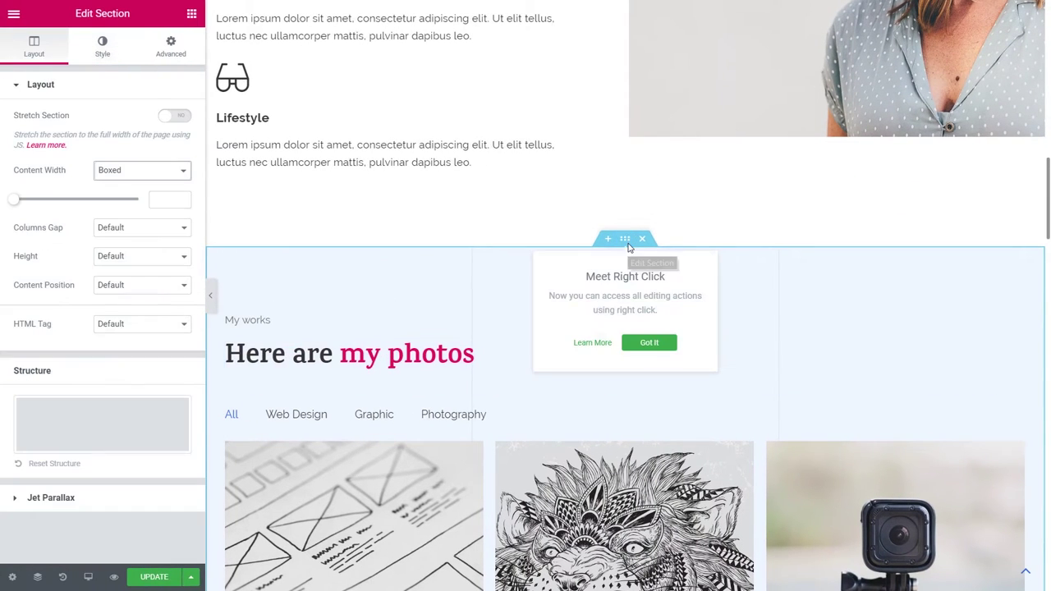
pyautogui.click(103, 46)
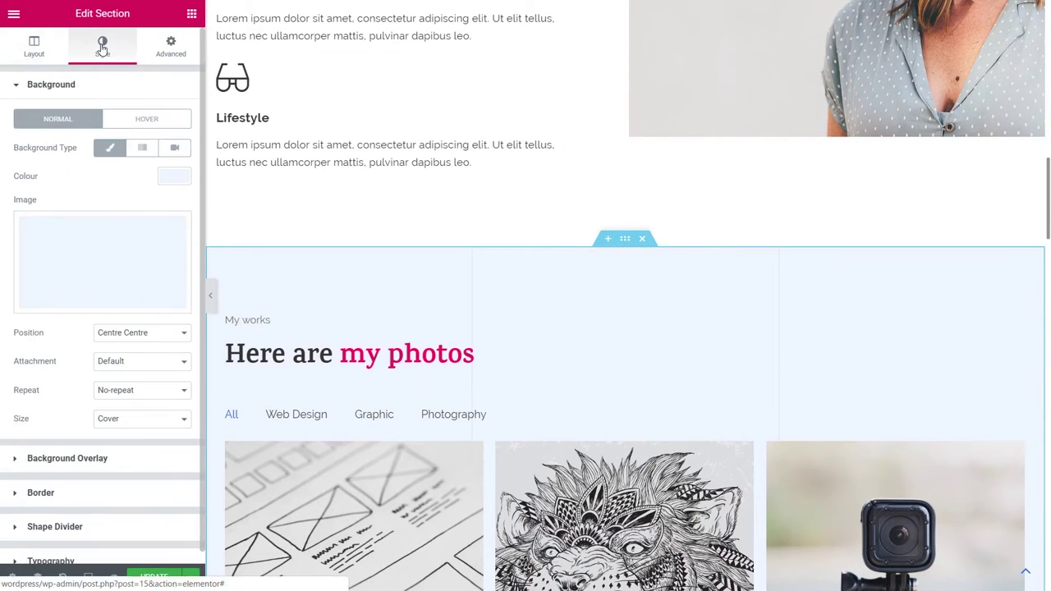
pyautogui.click(109, 151)
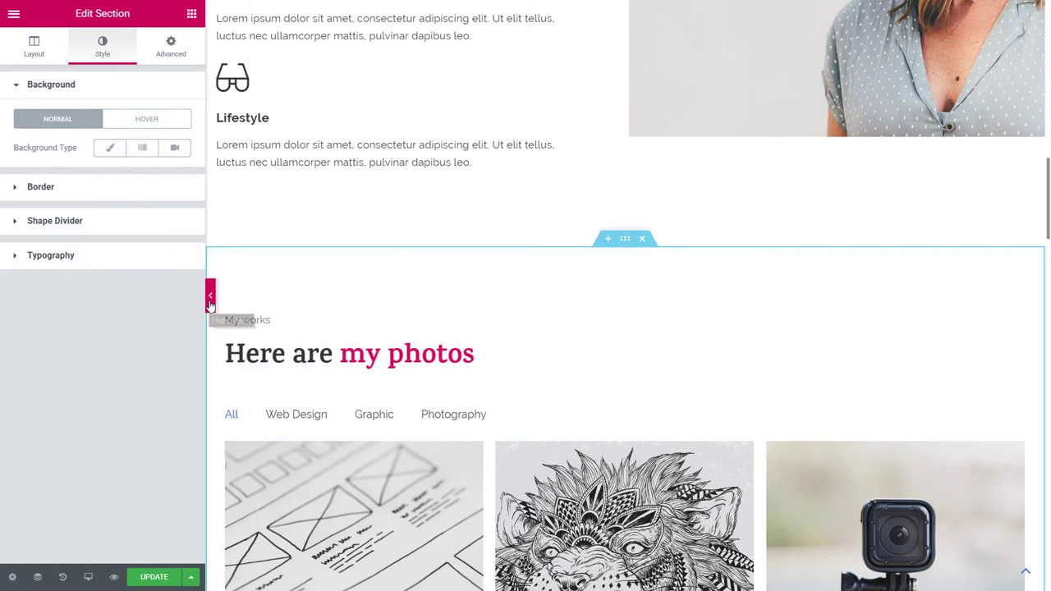
pyautogui.click(210, 296)
pyautogui.scroll(-3, 298, 297)
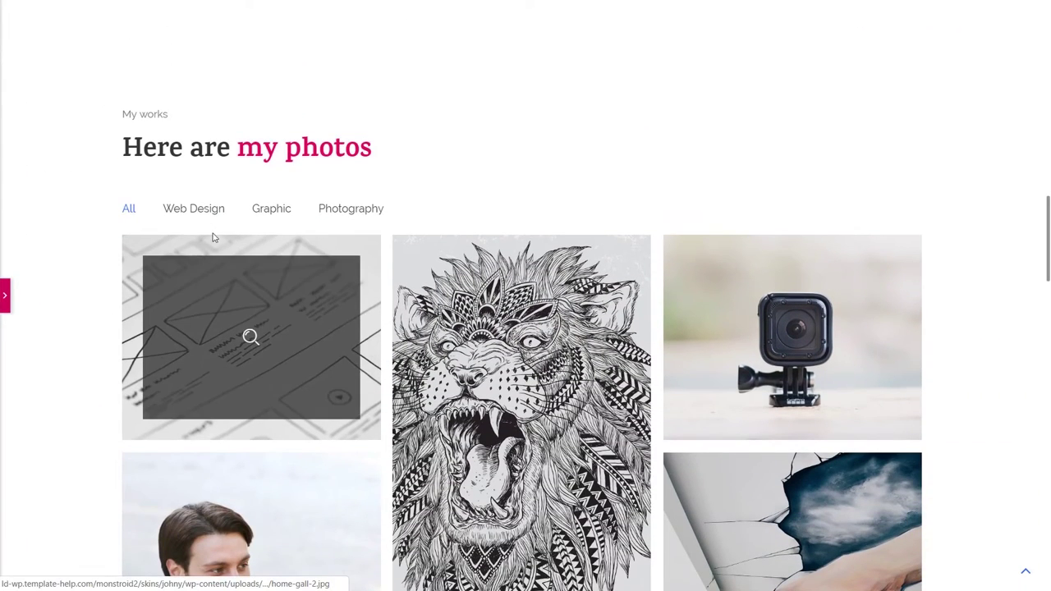
pyautogui.click(6, 307)
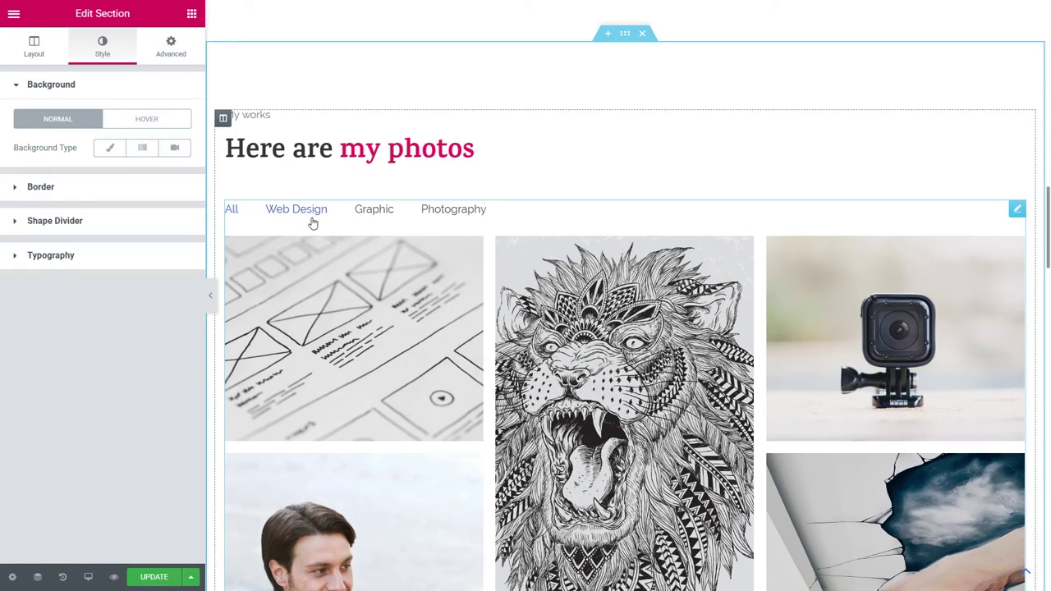
# Try the portfolio gallery's Web Design, Graphic and Photography filters, and return to showing all items
pyautogui.scroll(-5, 624, 329)
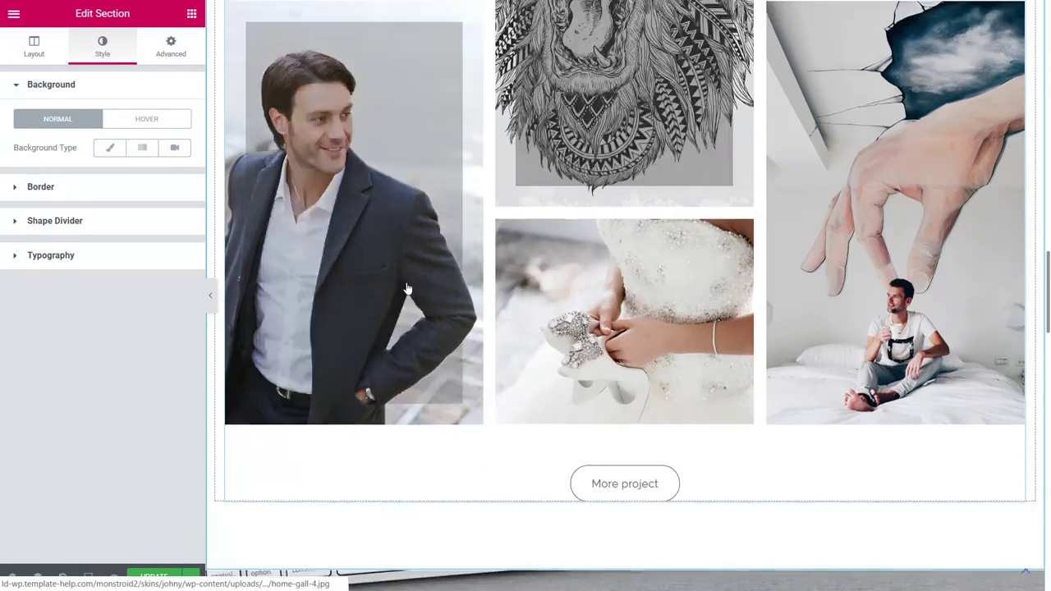
pyautogui.scroll(5, 624, 328)
pyautogui.click(289, 140)
pyautogui.click(376, 143)
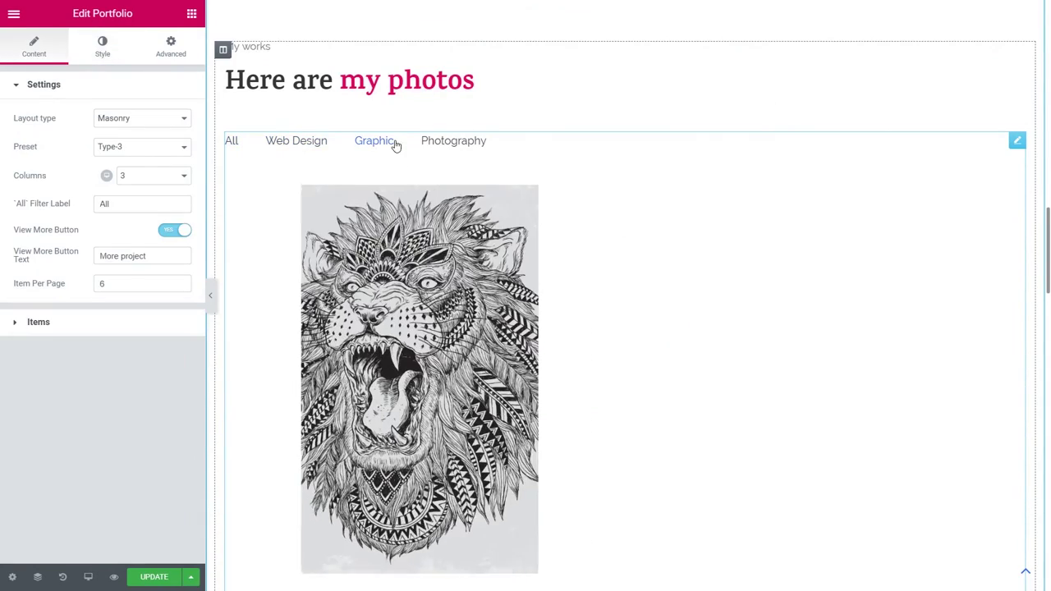
pyautogui.click(444, 141)
pyautogui.scroll(-3, 574, 304)
pyautogui.click(607, 376)
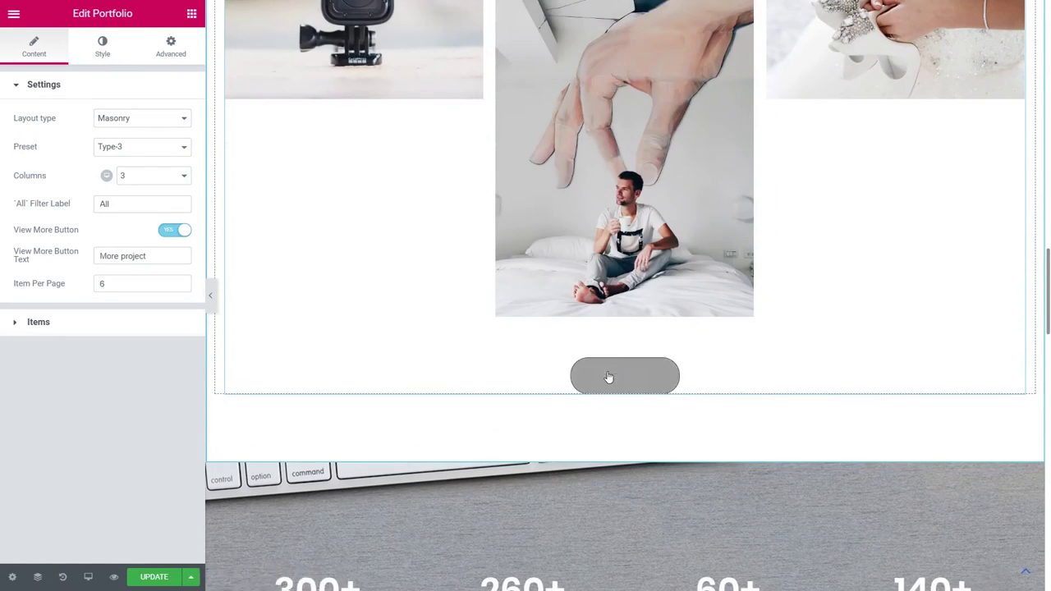
pyautogui.scroll(3, 540, 305)
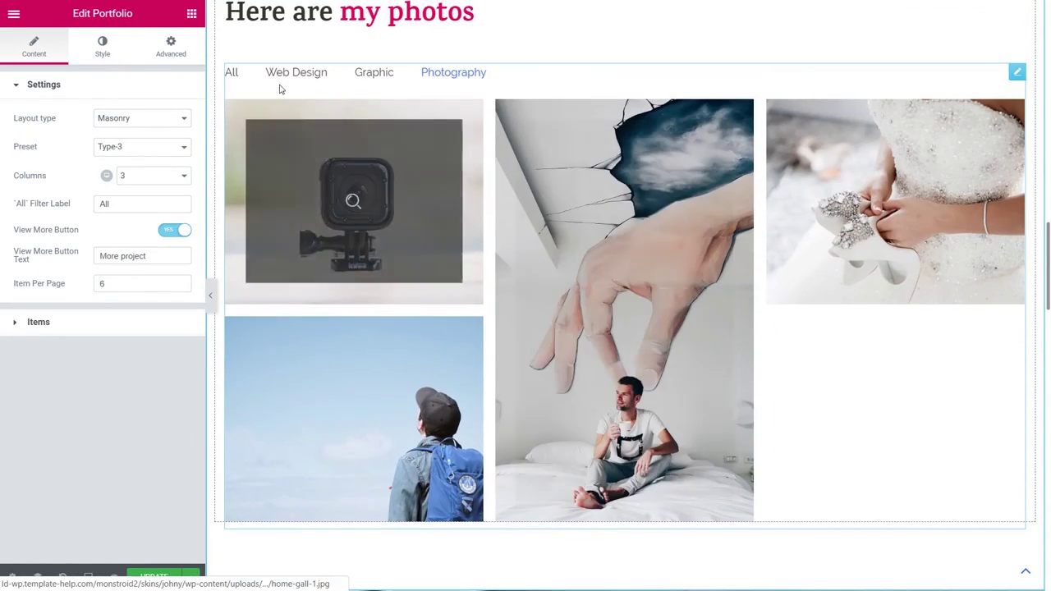
pyautogui.click(233, 73)
pyautogui.scroll(-3, 536, 276)
pyautogui.scroll(6, 572, 314)
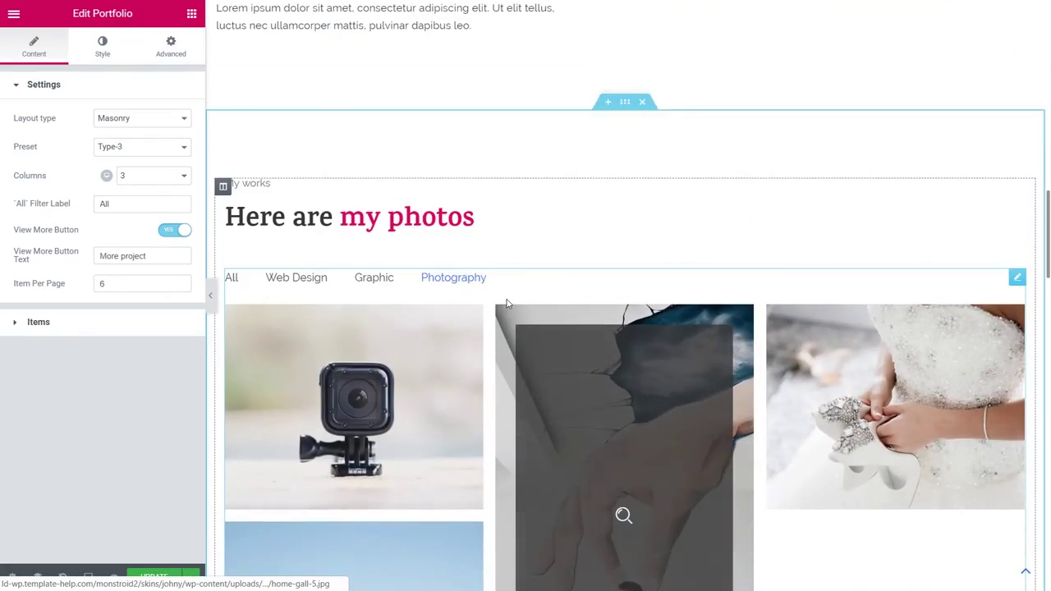
pyautogui.scroll(-2, 502, 306)
pyautogui.click(232, 75)
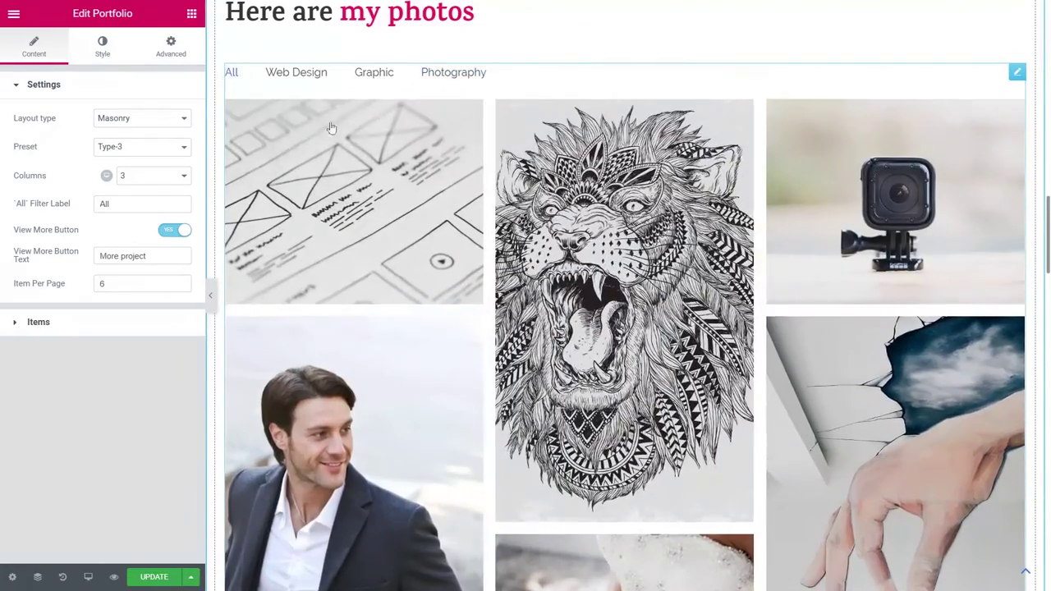
# Load the remaining portfolio items with More project and look through the whole gallery
pyautogui.scroll(-4, 610, 269)
pyautogui.scroll(-3, 611, 269)
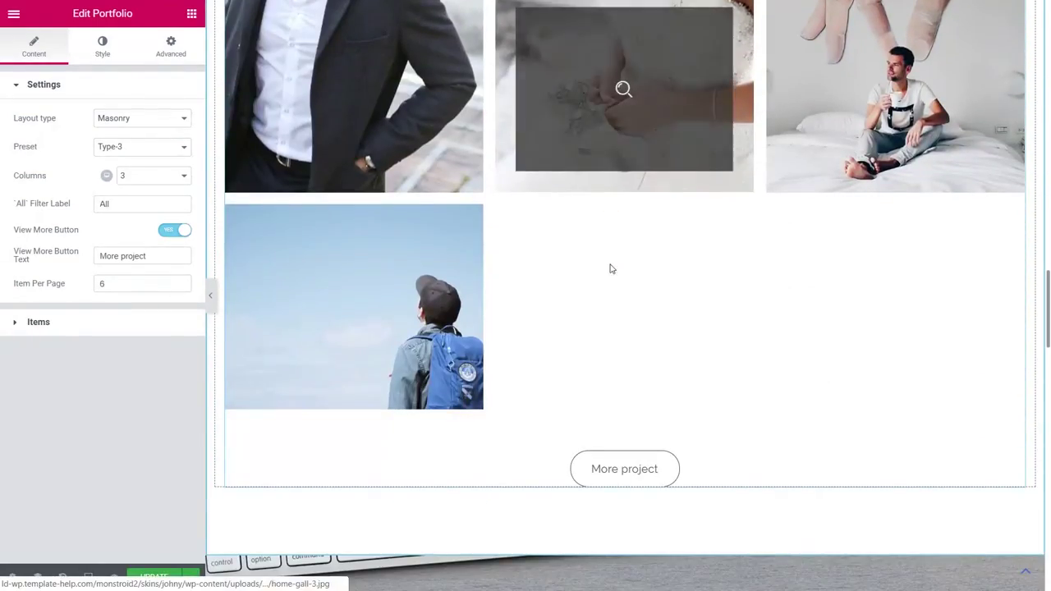
pyautogui.click(619, 465)
pyautogui.scroll(-2, 633, 415)
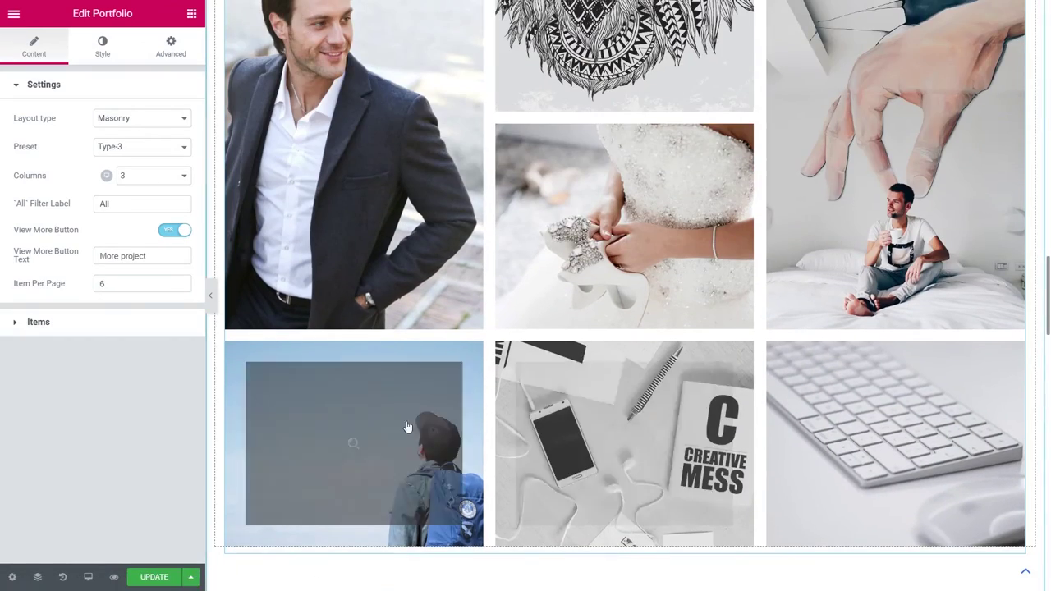
pyautogui.scroll(-2, 627, 355)
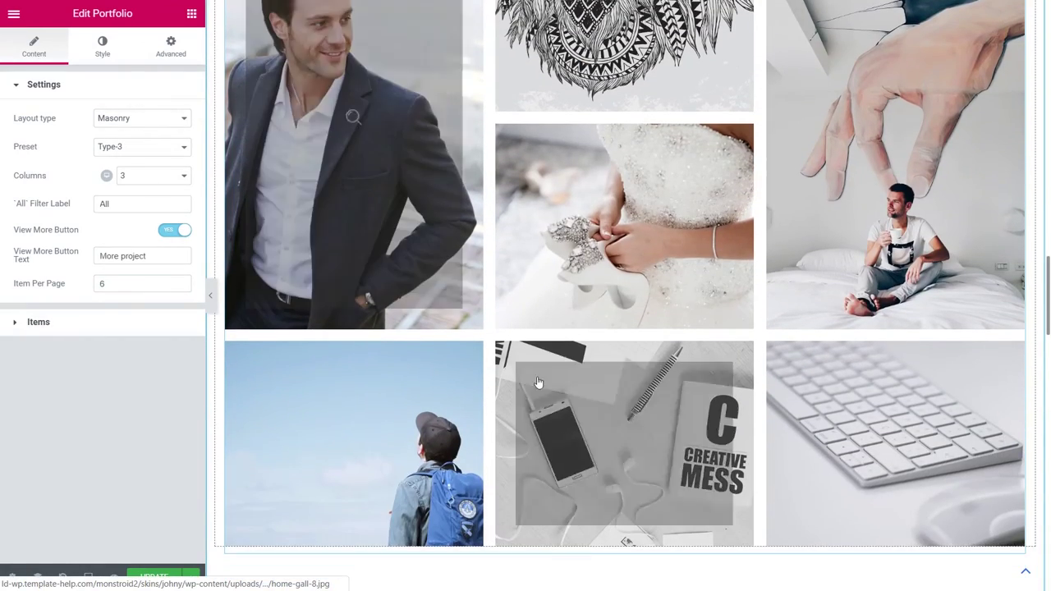
pyautogui.scroll(4, 627, 355)
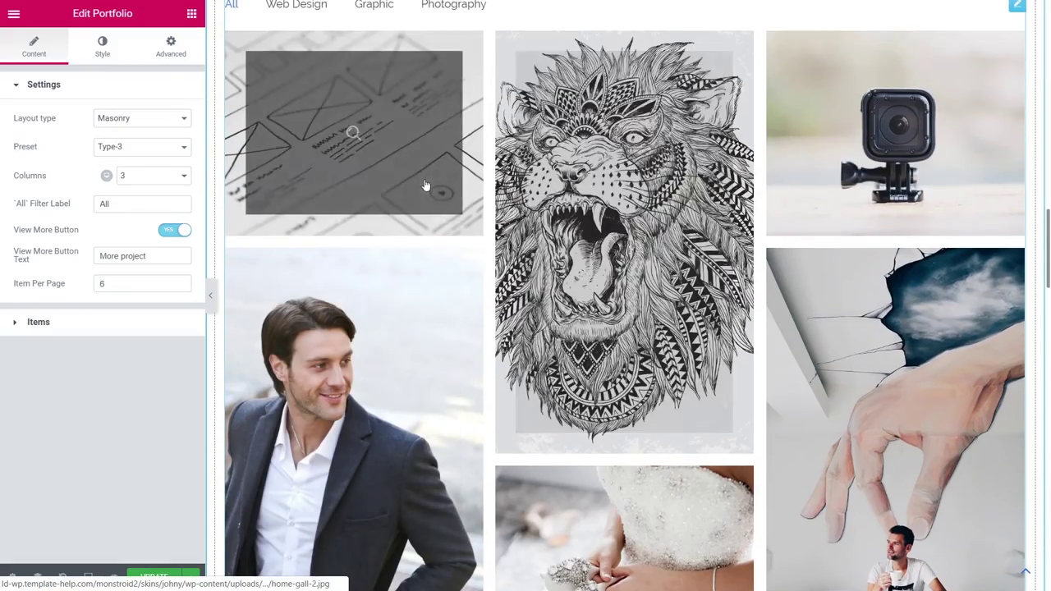
pyautogui.scroll(3, 336, 402)
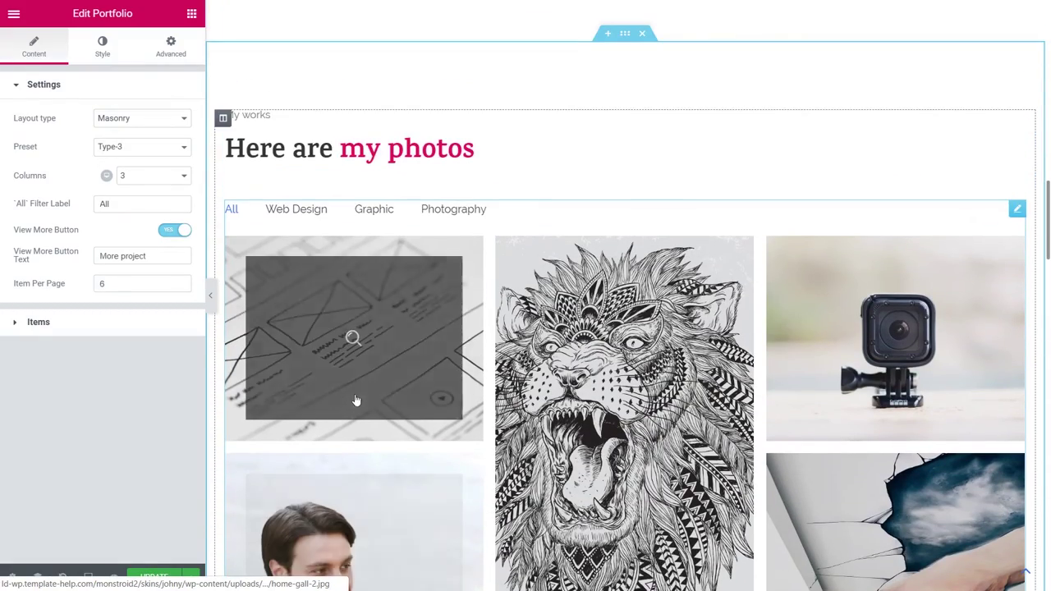
# View the lion illustration enlarged, browse on through the gallery images, and return to the portfolio widget's settings
pyautogui.click(516, 297)
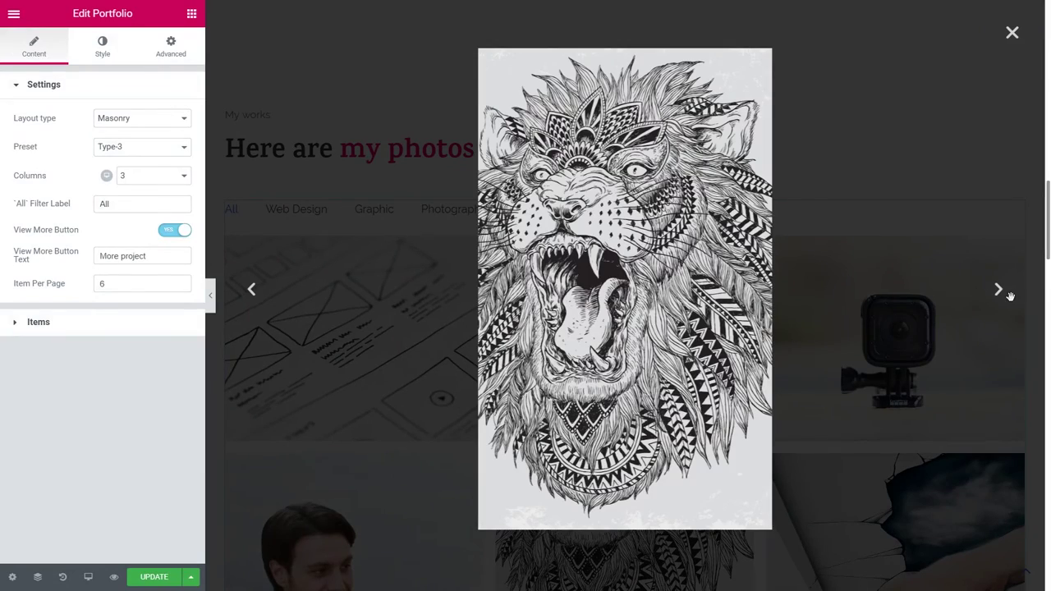
pyautogui.click(995, 298)
pyautogui.click(997, 297)
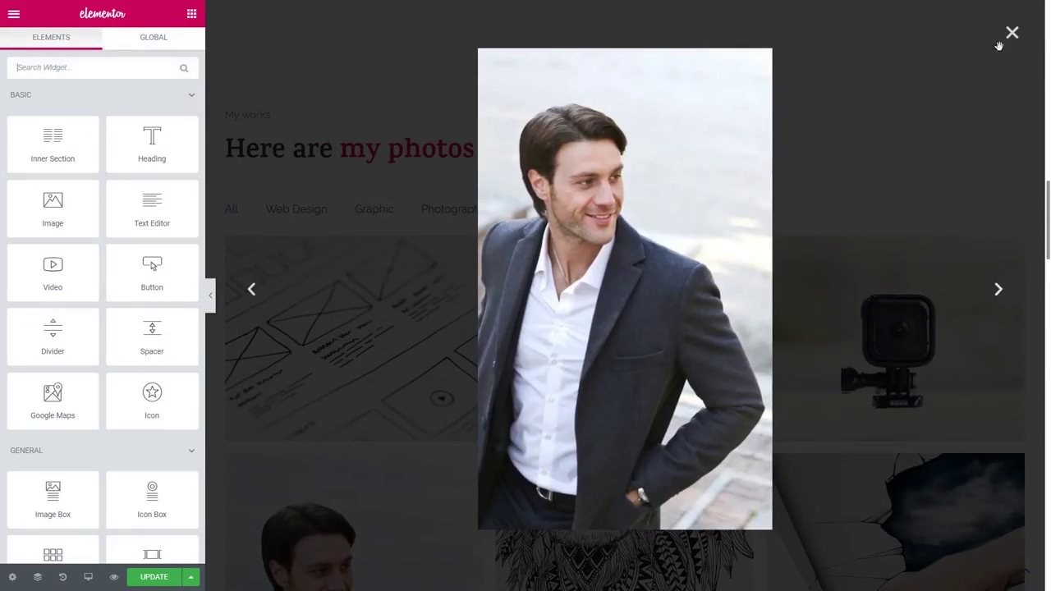
pyautogui.click(1011, 31)
pyautogui.click(518, 212)
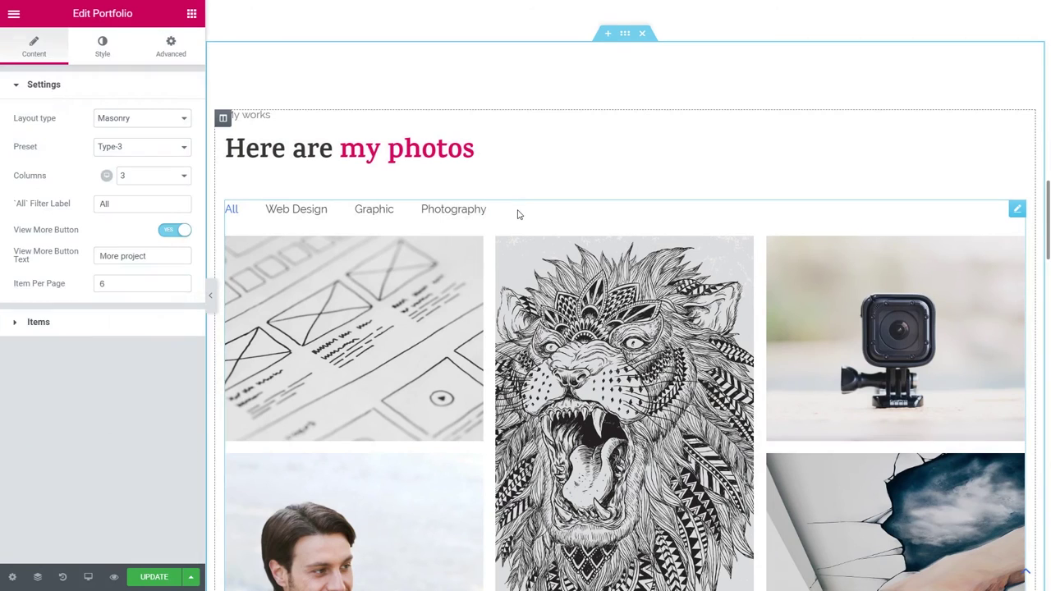
# Examine the portfolio's item list and the category, image and title settings of the Web Design item
pyautogui.click(69, 321)
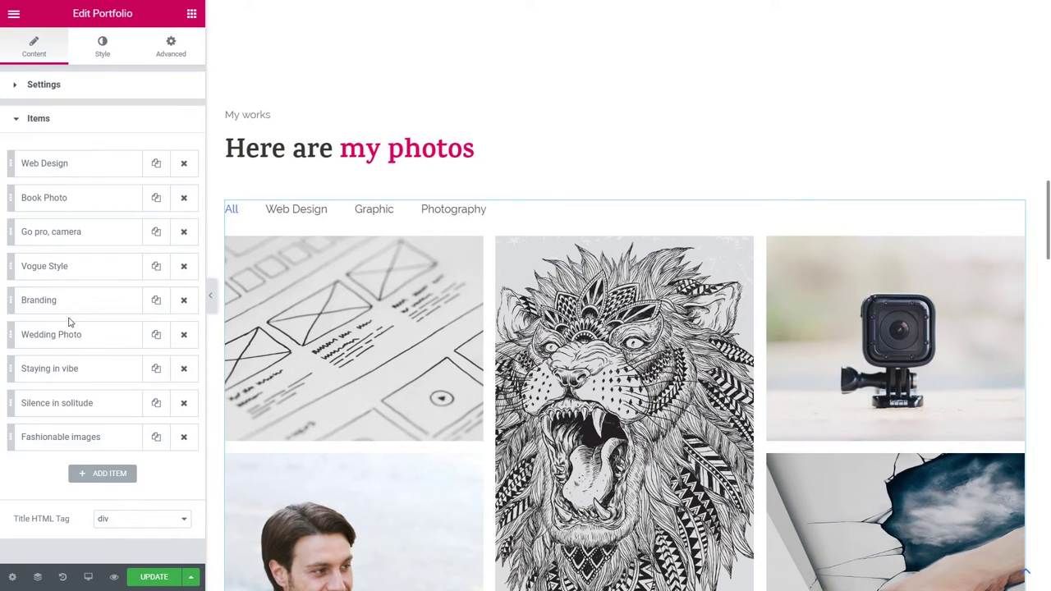
pyautogui.click(72, 169)
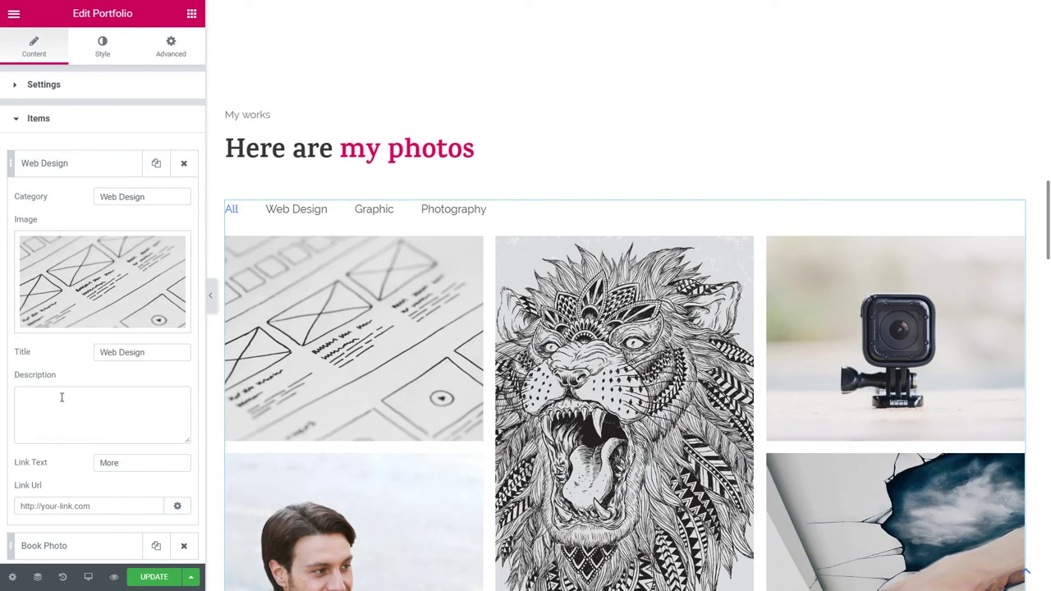
pyautogui.click(81, 168)
# Set the hover colour of the portfolio's filter labels to the site's pink, #e0115f
pyautogui.click(103, 49)
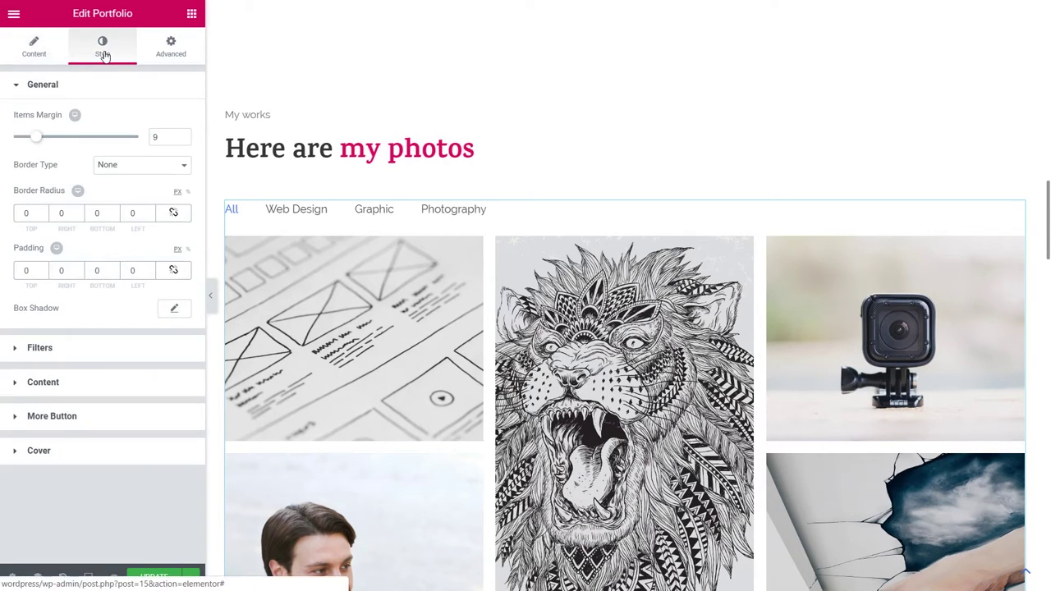
pyautogui.click(58, 349)
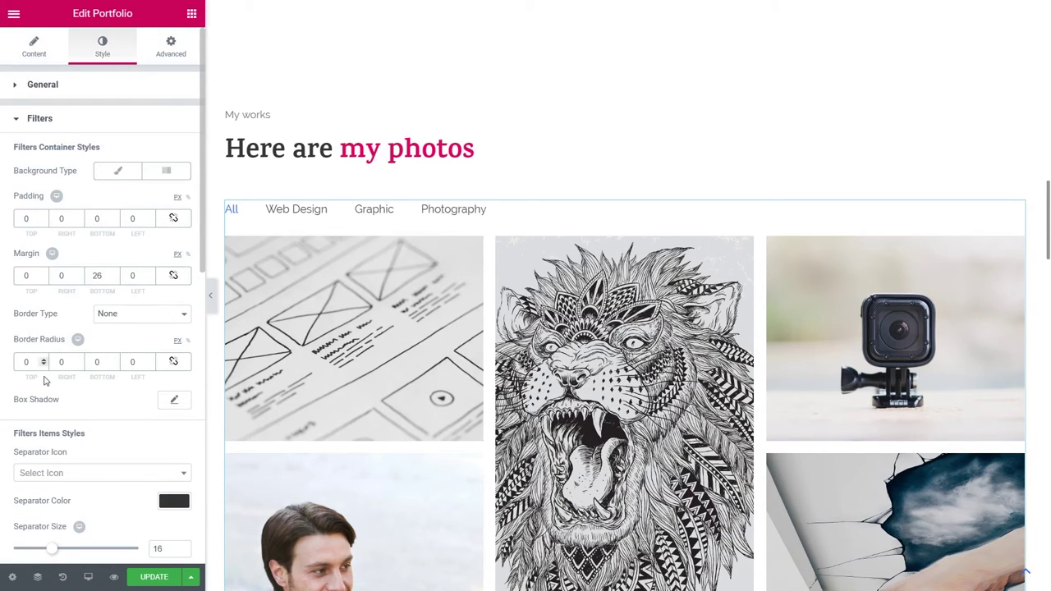
pyautogui.scroll(-2, 129, 307)
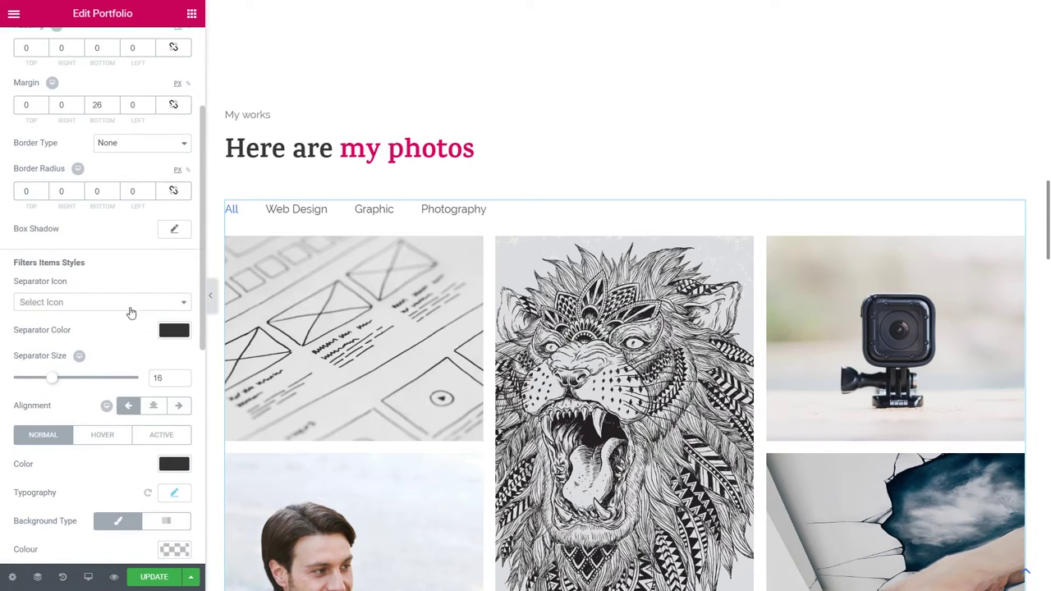
pyautogui.scroll(2, 109, 293)
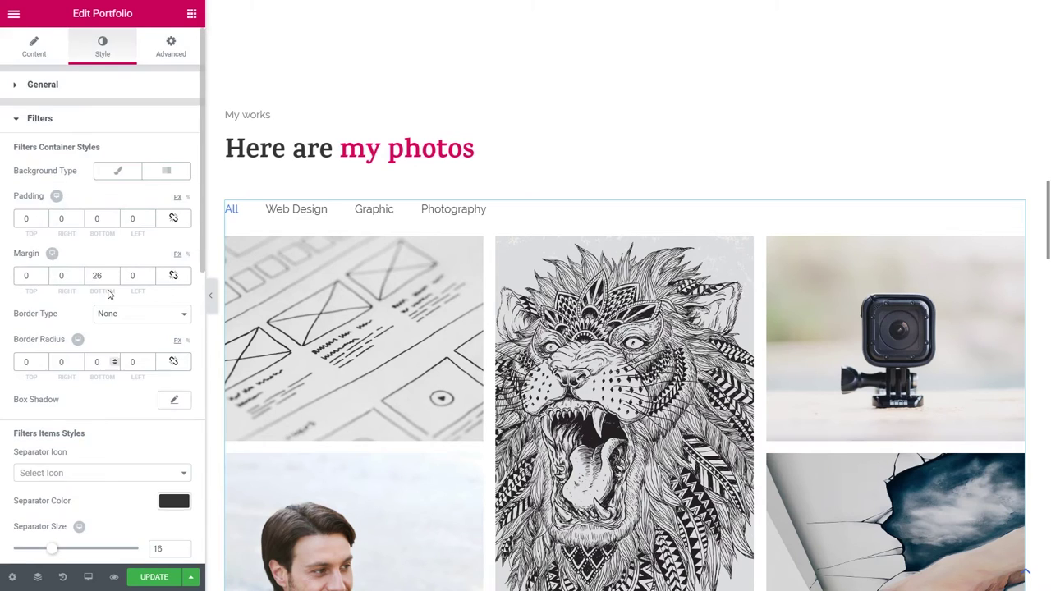
pyautogui.scroll(-7, 109, 294)
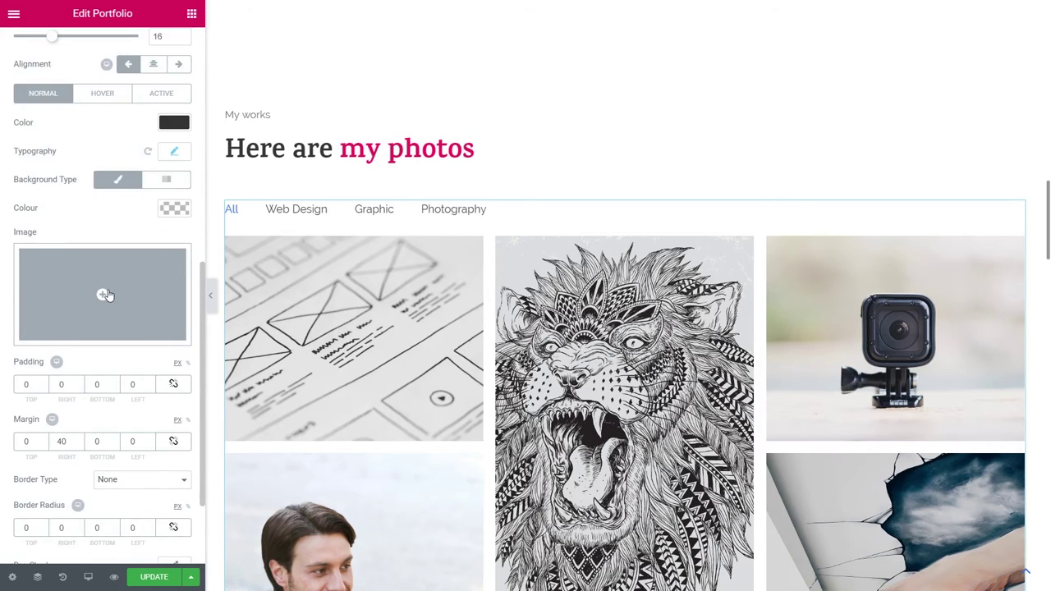
pyautogui.scroll(-2, 109, 294)
pyautogui.scroll(3, 116, 325)
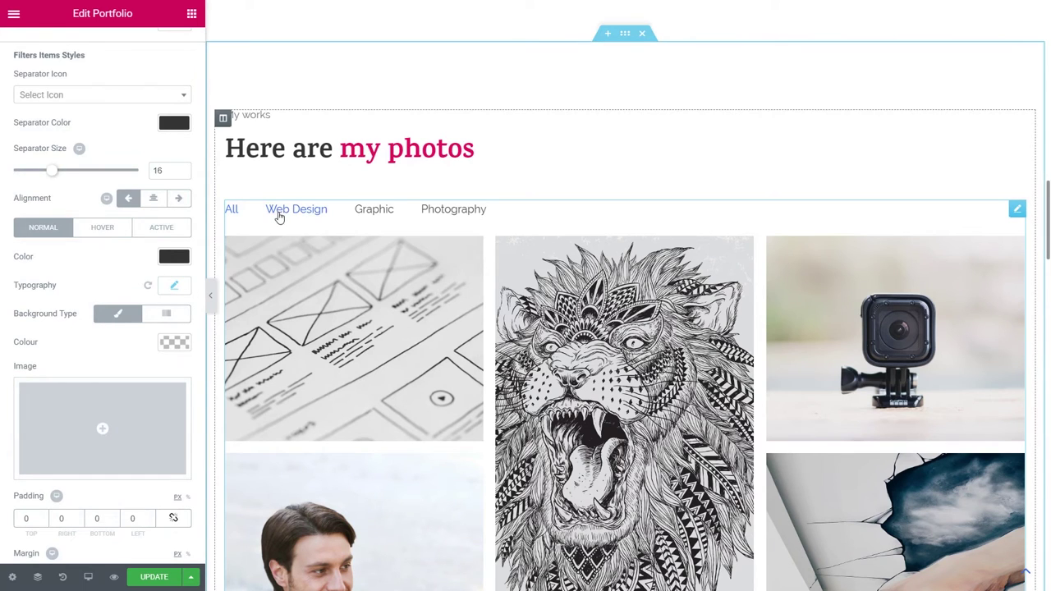
pyautogui.click(110, 233)
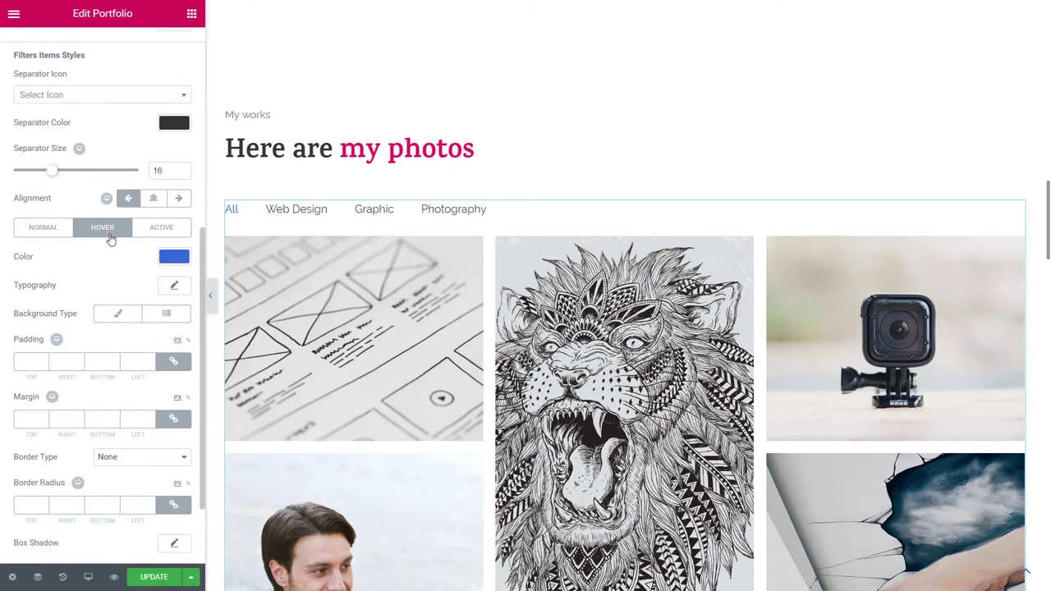
pyautogui.click(172, 257)
pyautogui.click(22, 419)
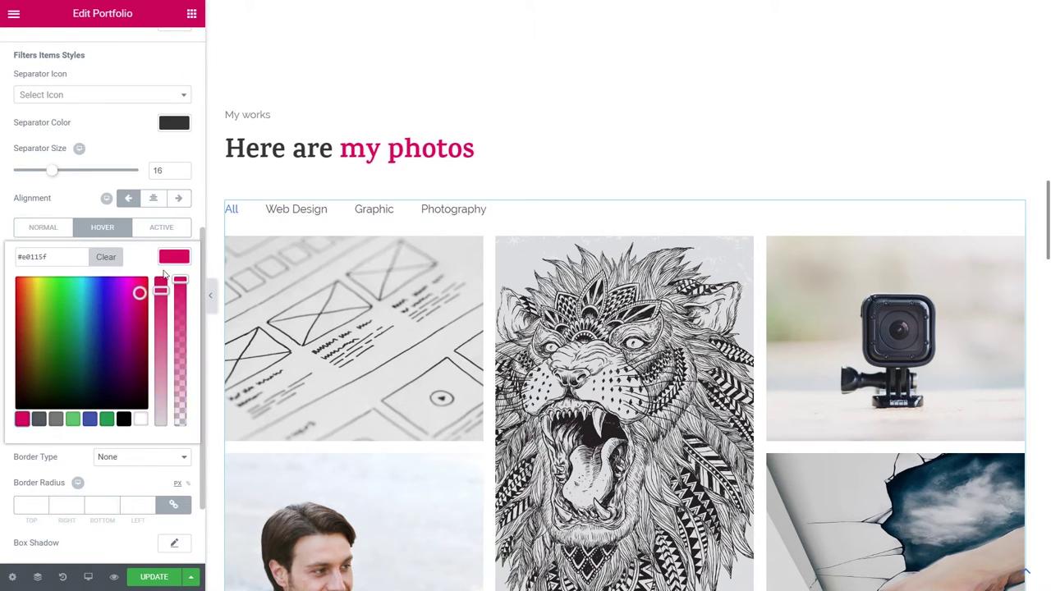
# Set the active-state colour of the portfolio's filter labels to the site's pink
pyautogui.click(161, 226)
pyautogui.click(173, 256)
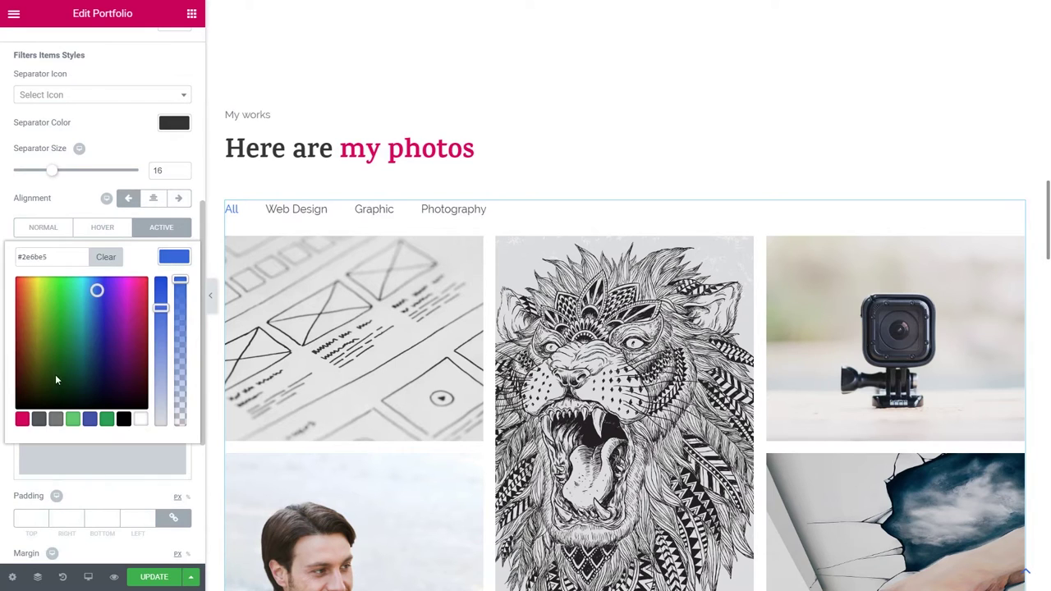
pyautogui.click(22, 420)
pyautogui.click(162, 261)
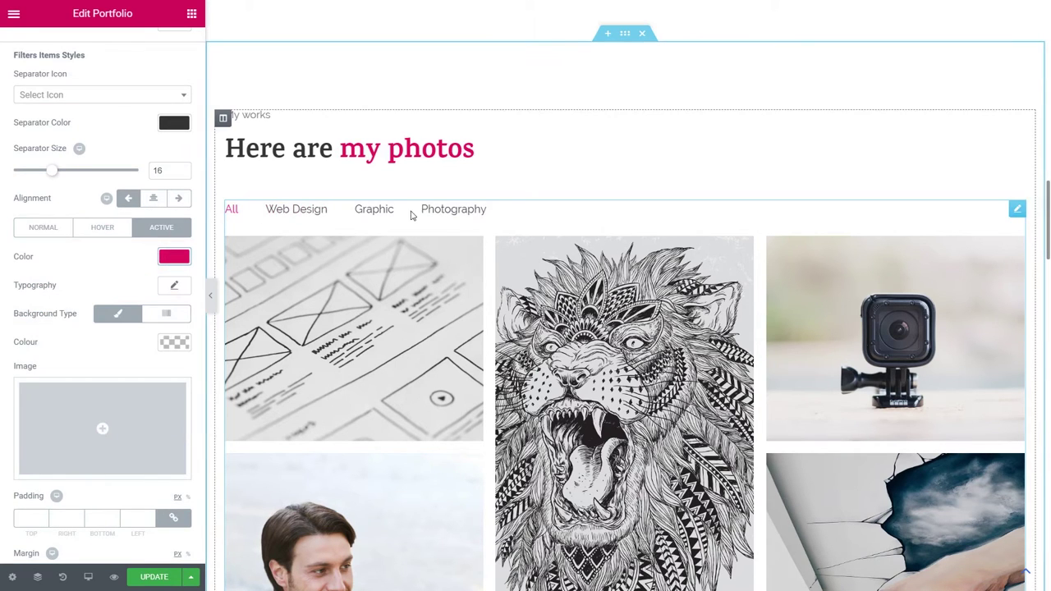
# Preview the page without the editing panel, examining the portfolio filters, the gallery and the neighbouring sections
pyautogui.click(210, 295)
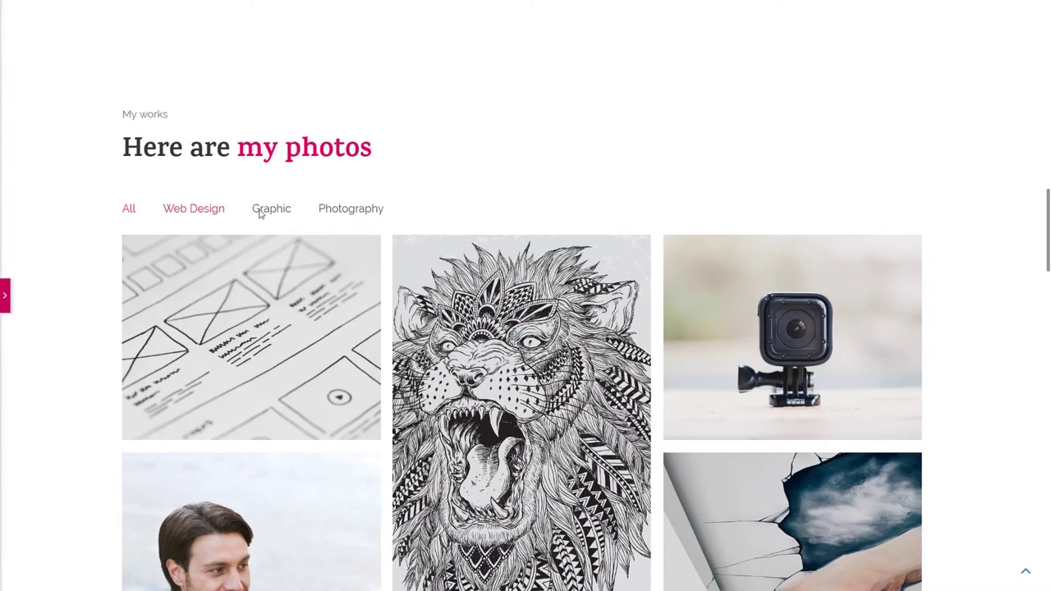
pyautogui.scroll(-3, 328, 328)
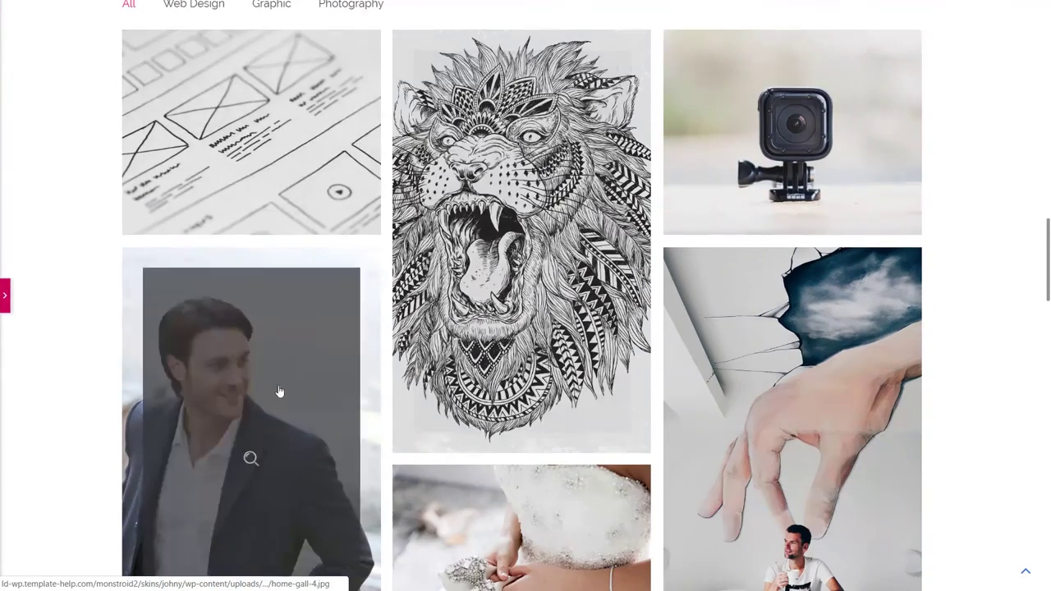
pyautogui.scroll(-2, 547, 441)
pyautogui.scroll(8, 826, 321)
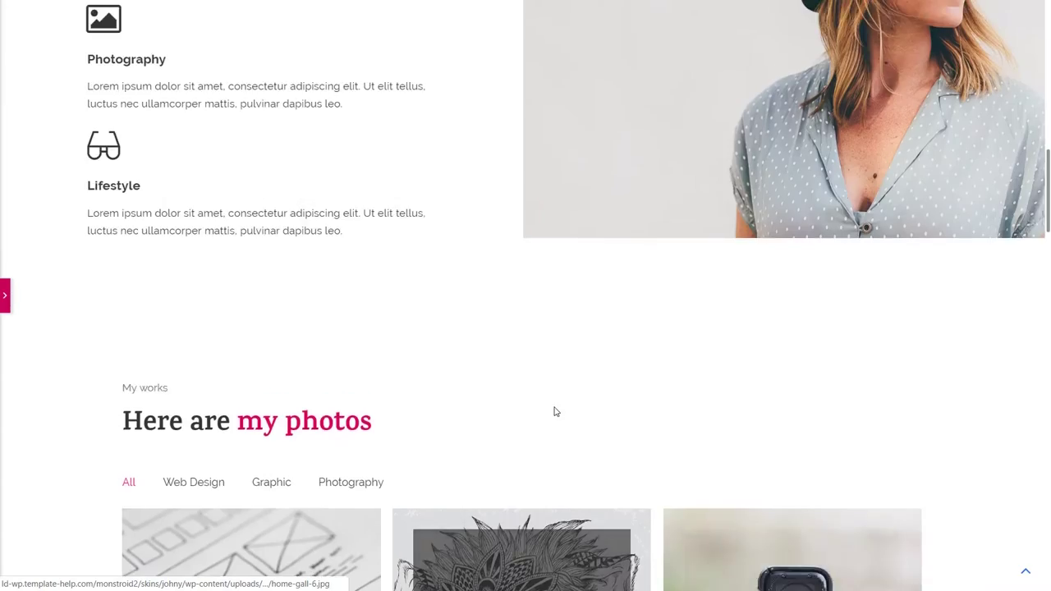
pyautogui.scroll(4, 827, 343)
pyautogui.scroll(-7, 505, 385)
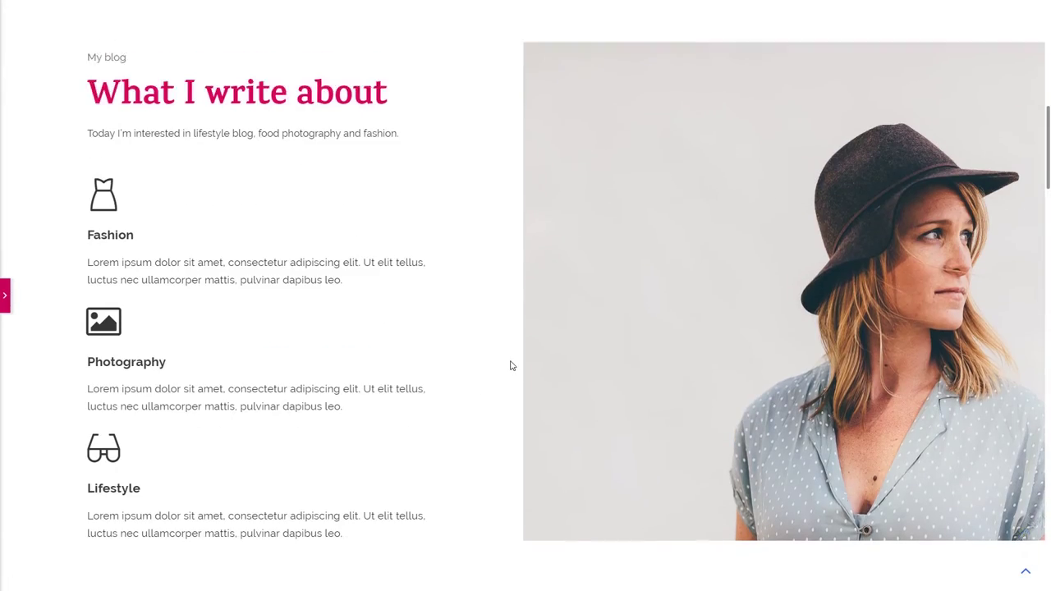
pyautogui.scroll(-3, 250, 380)
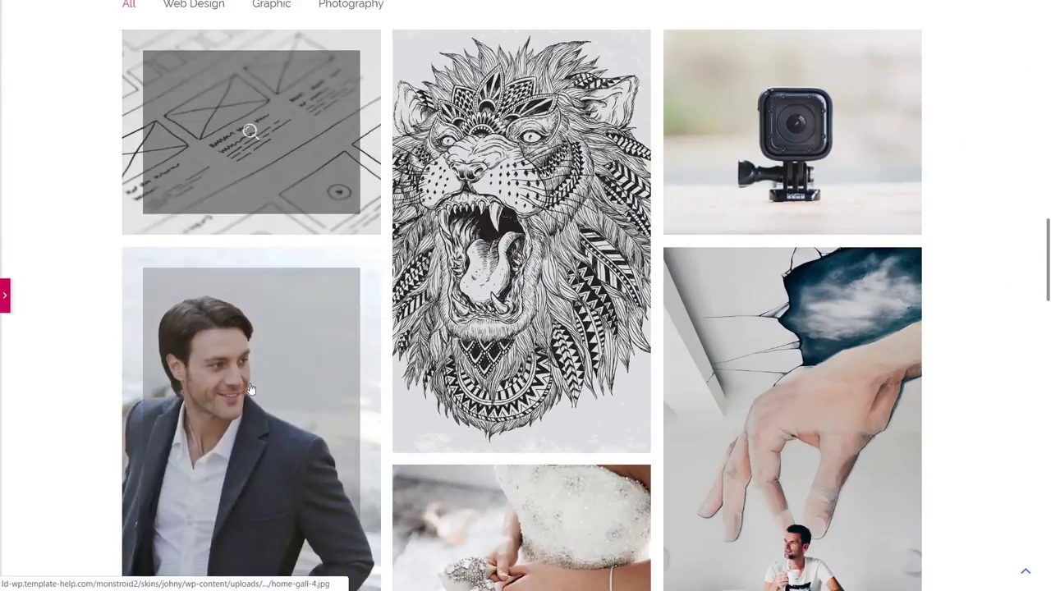
pyautogui.scroll(-2, 498, 341)
pyautogui.scroll(-4, 725, 275)
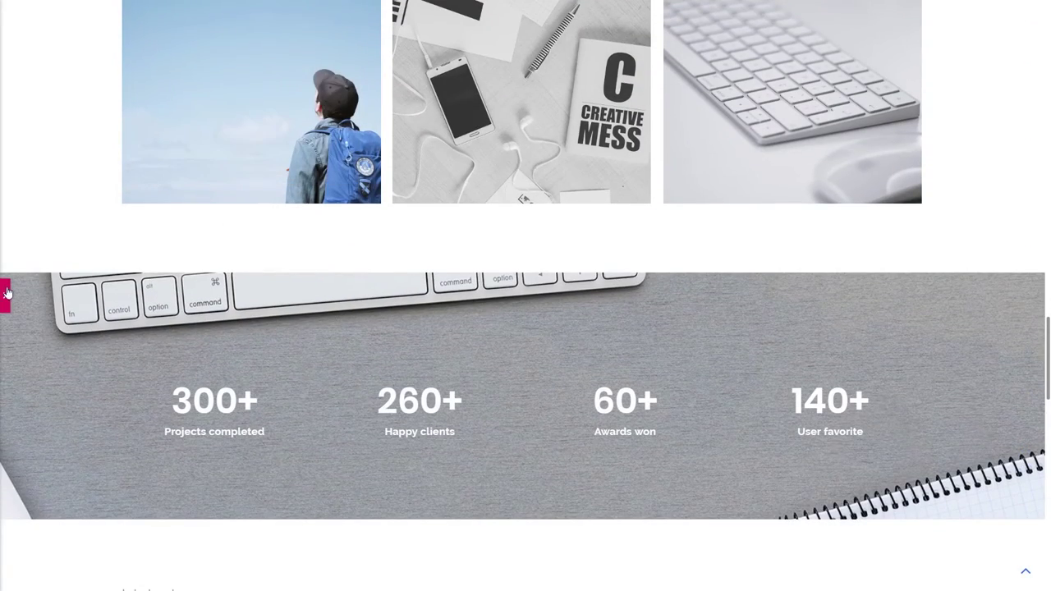
pyautogui.click(7, 293)
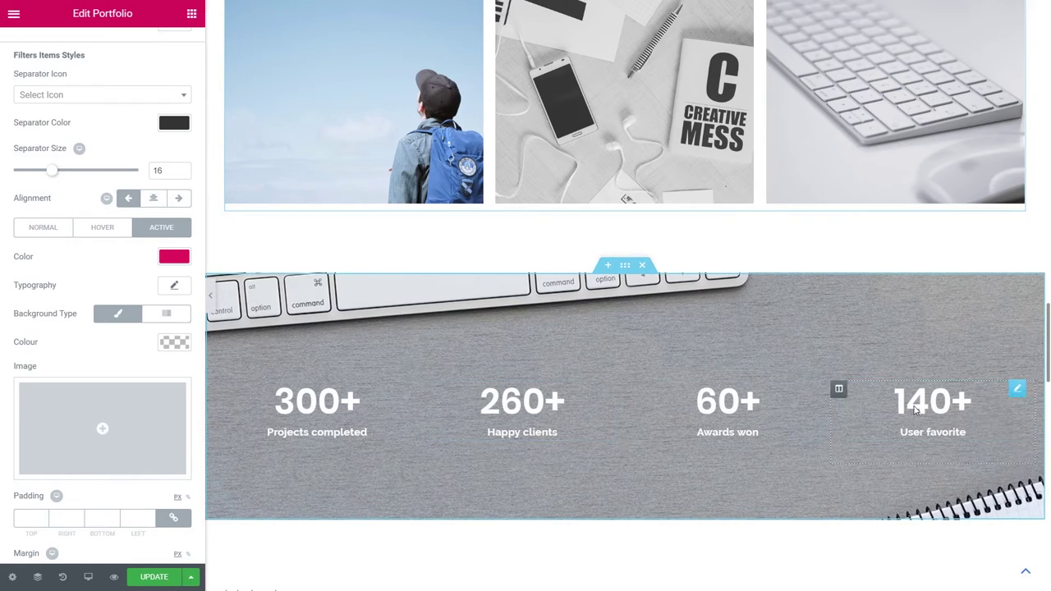
# Delete the counters section with the projects, clients and awards figures below the portfolio
pyautogui.click(317, 416)
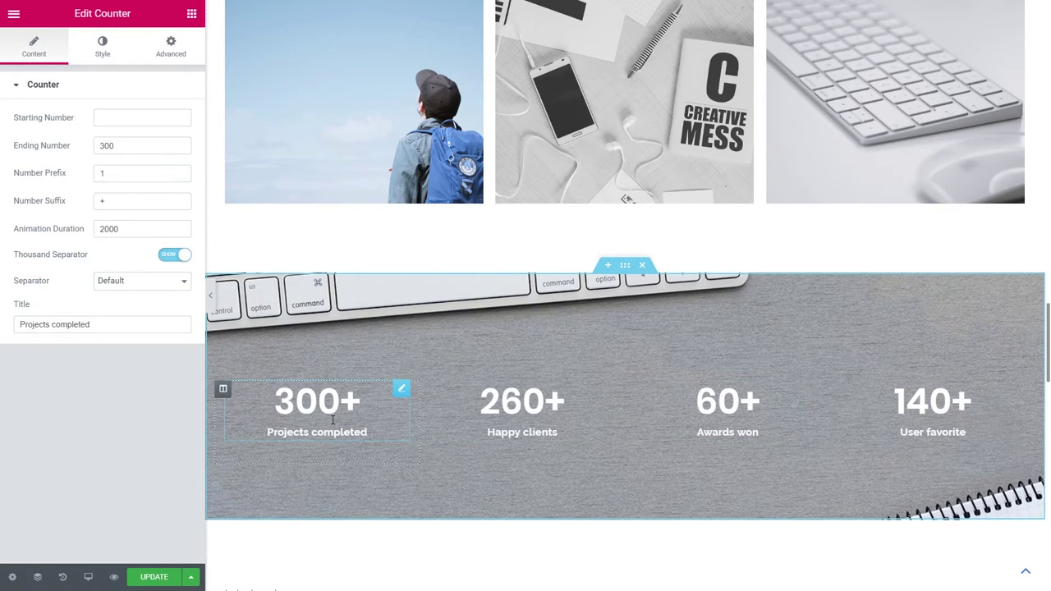
pyautogui.click(509, 419)
pyautogui.click(658, 424)
pyautogui.click(642, 266)
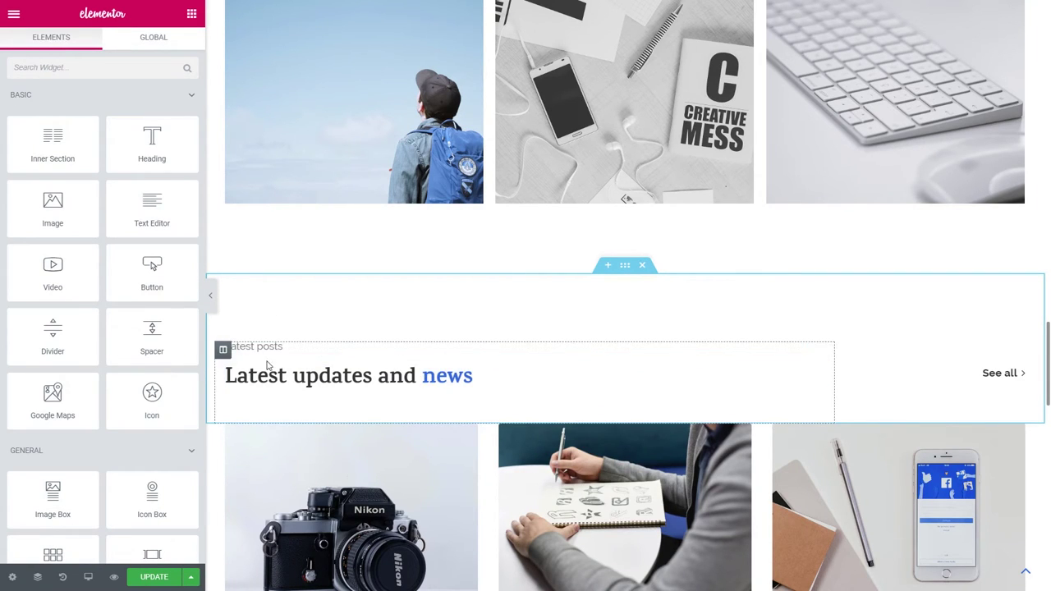
pyautogui.click(418, 375)
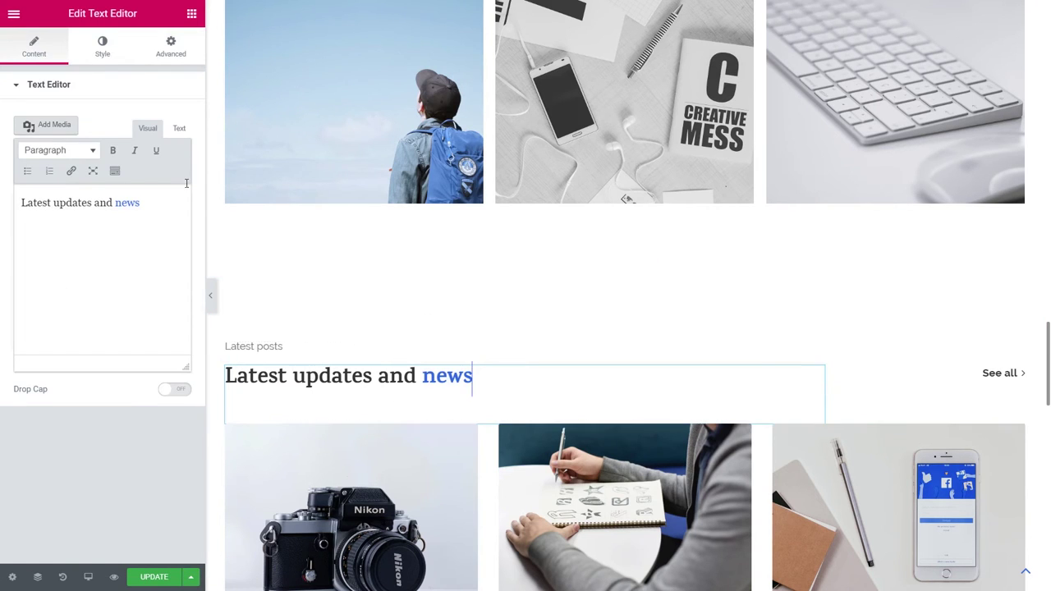
pyautogui.click(178, 129)
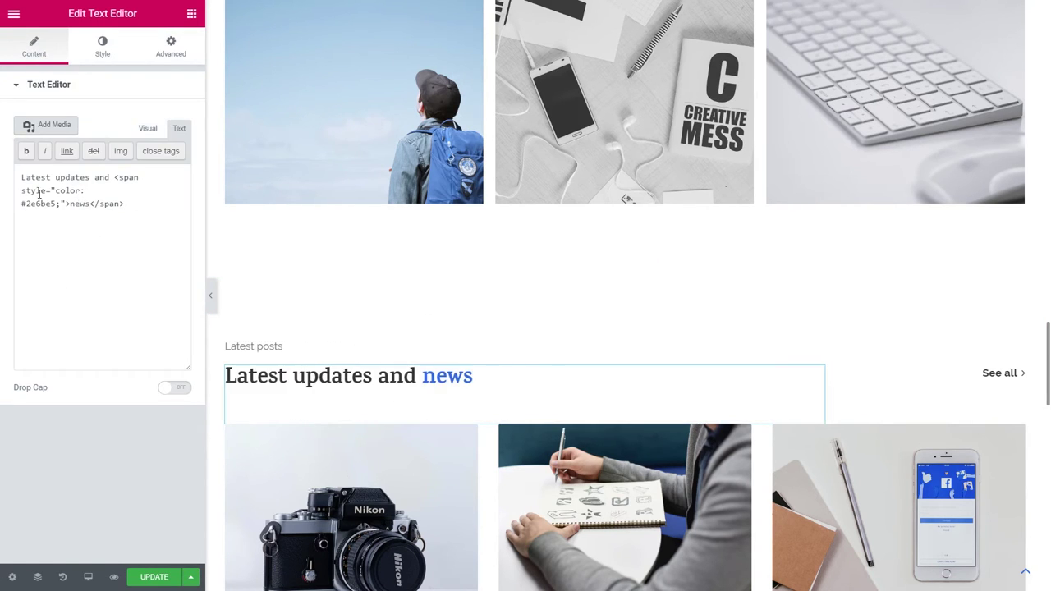
pyautogui.moveTo(115, 177); pyautogui.dragTo(67, 215)
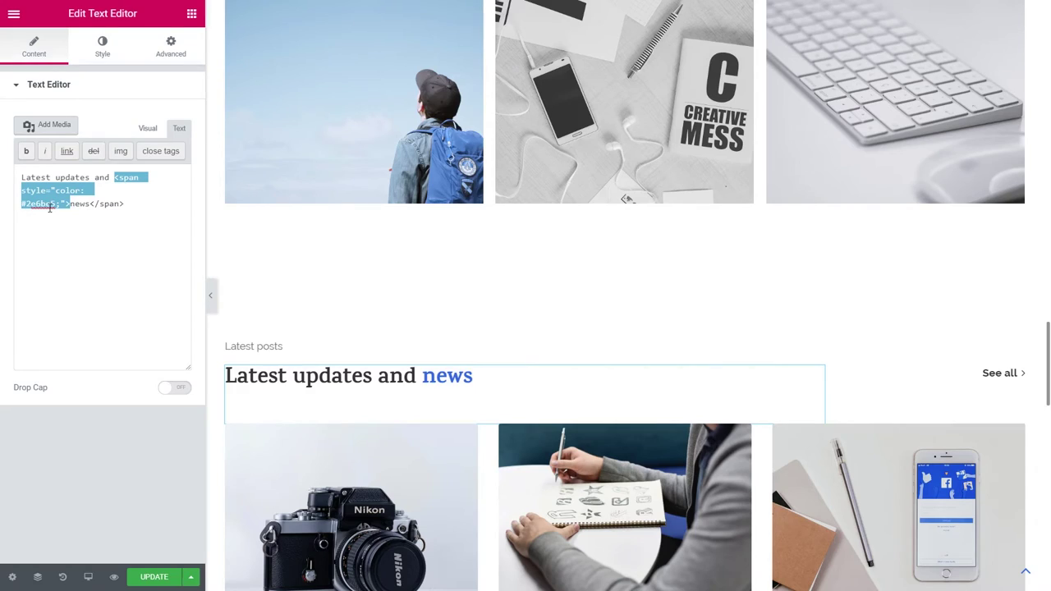
# Replace the "Latest updates and news" heading with a copy of the portfolio's "Here are my photos" headline
pyautogui.scroll(10, 340, 401)
pyautogui.rightClick(347, 415)
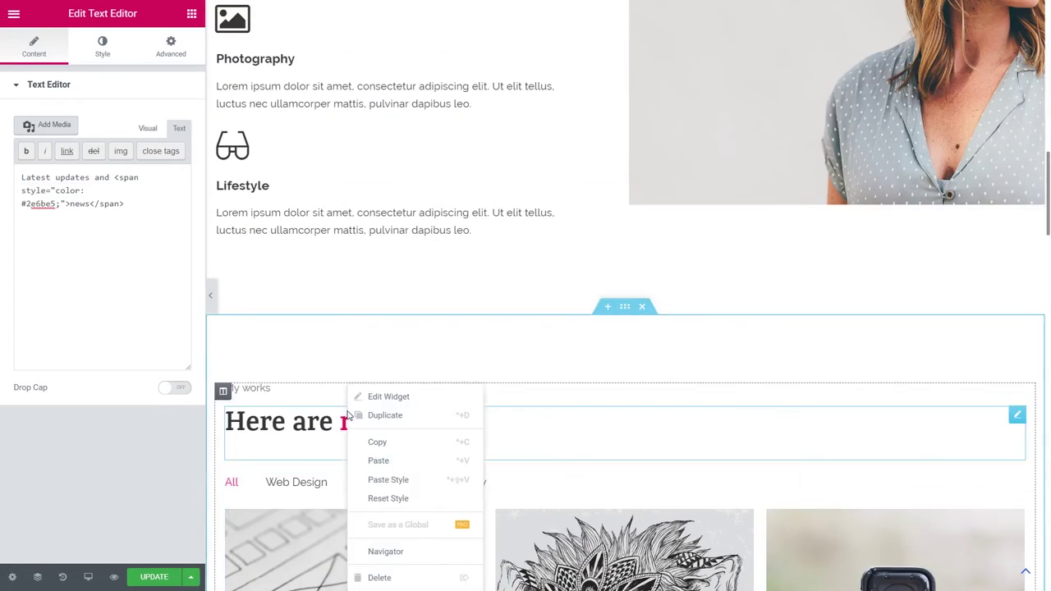
pyautogui.click(335, 399)
pyautogui.scroll(-10, 334, 399)
pyautogui.rightClick(361, 310)
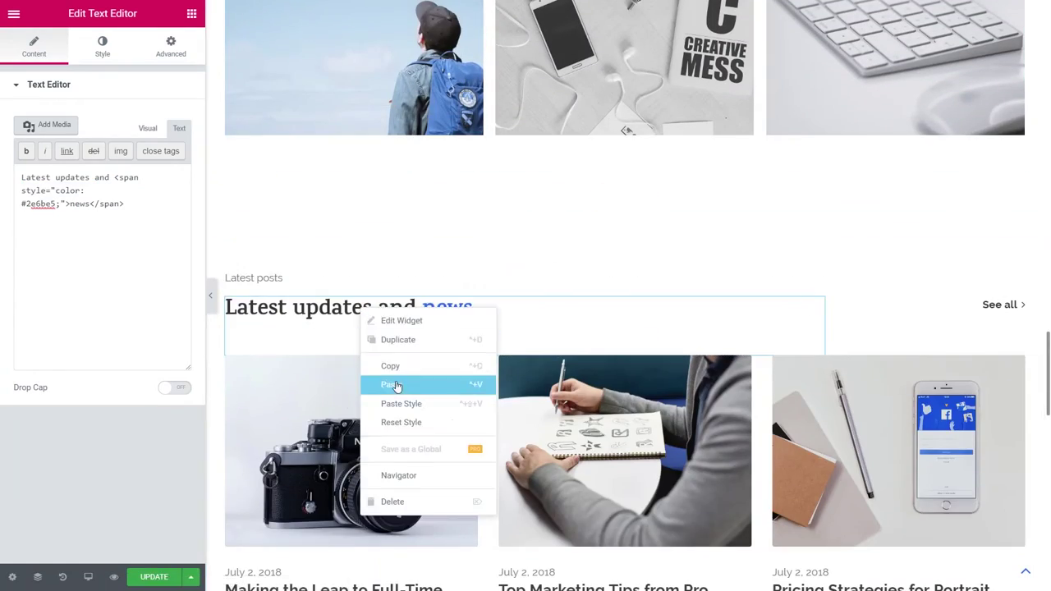
pyautogui.click(394, 385)
pyautogui.rightClick(466, 327)
pyautogui.click(490, 514)
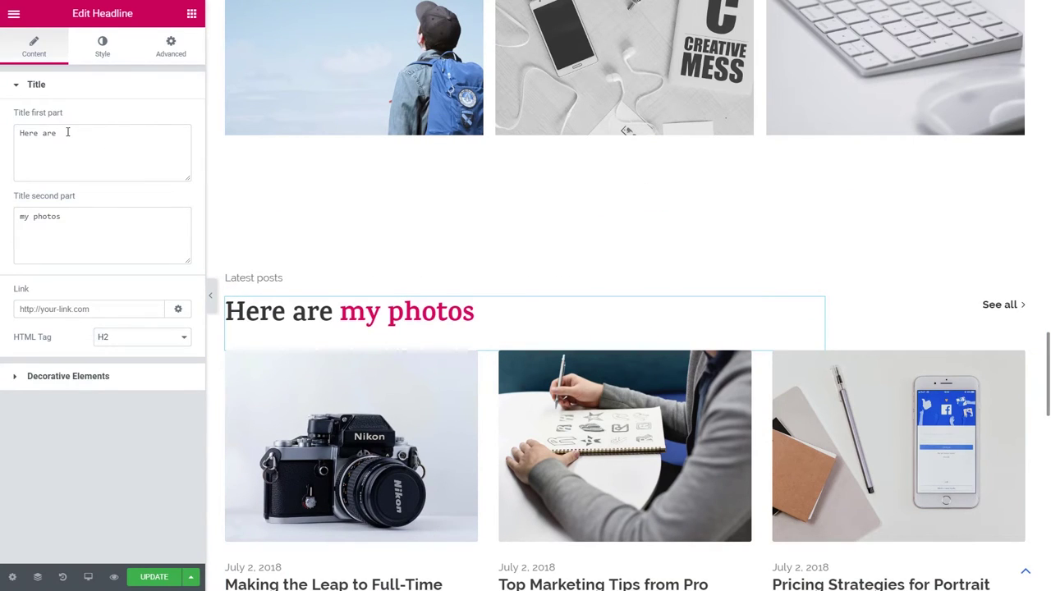
# Set the copied headline's first part to "Latest" and its second part to "posts and news"
pyautogui.moveTo(67, 132); pyautogui.dragTo(2, 136)
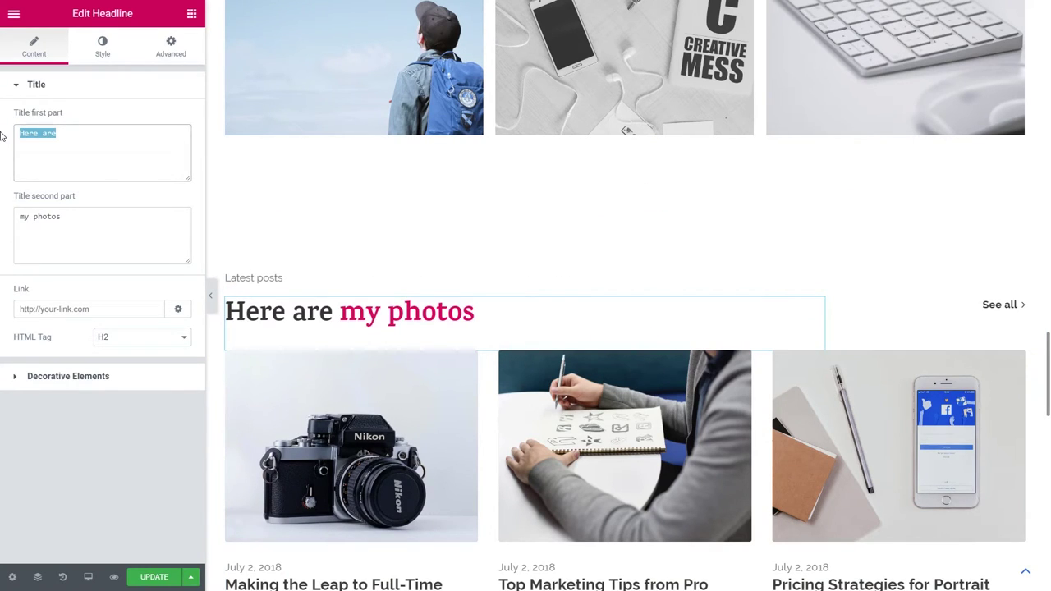
pyautogui.write('L')
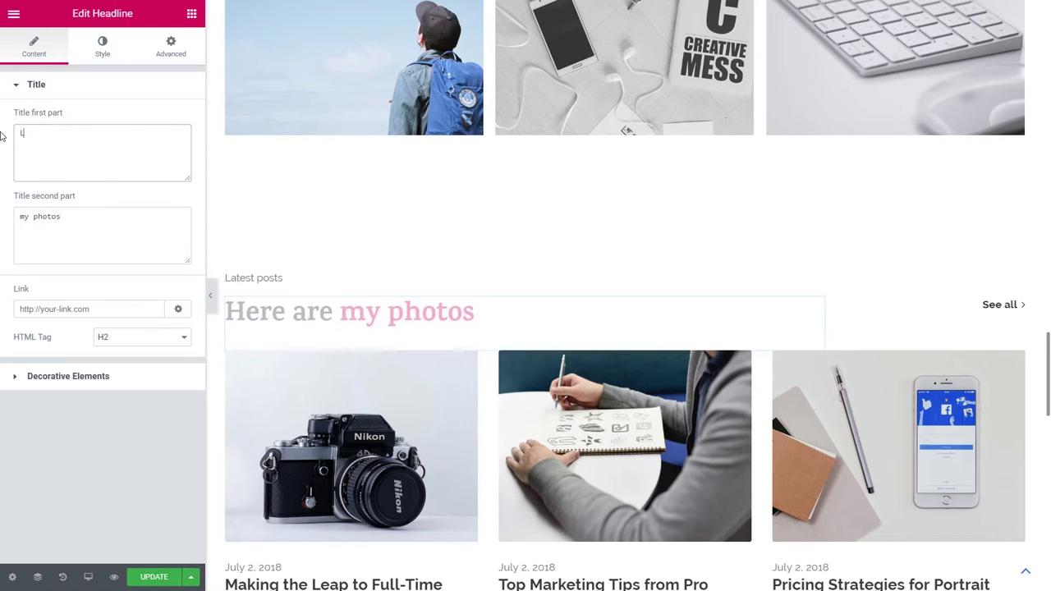
pyautogui.write('atest')
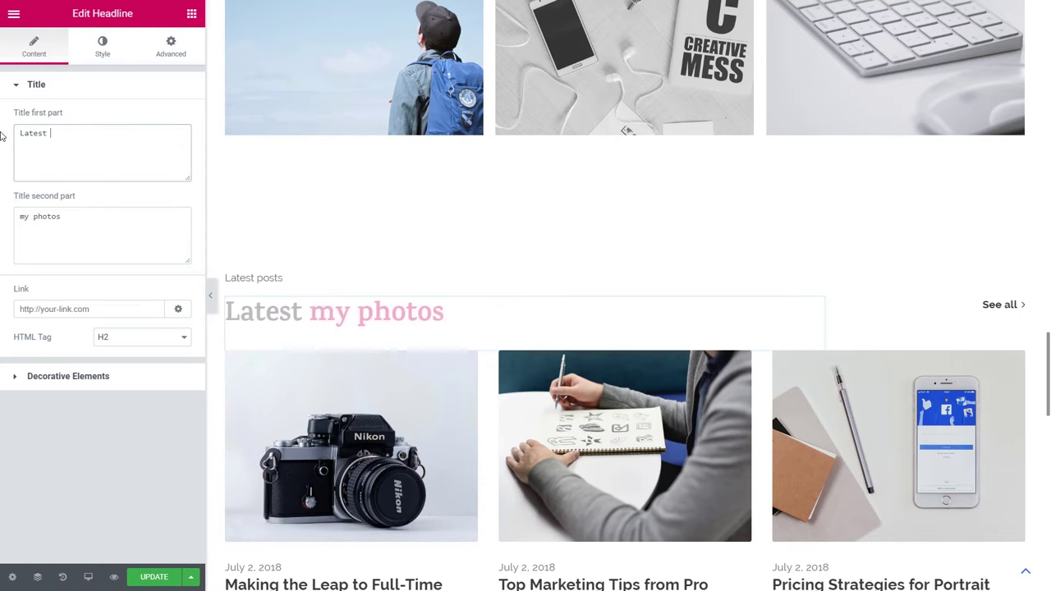
pyautogui.tripleClick(62, 224)
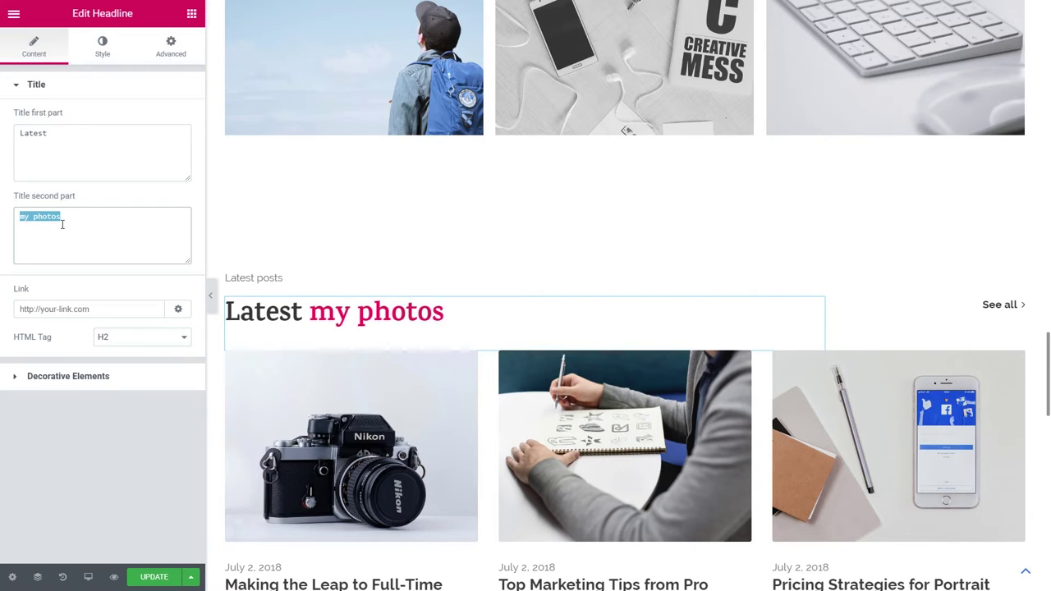
pyautogui.write('posts and ')
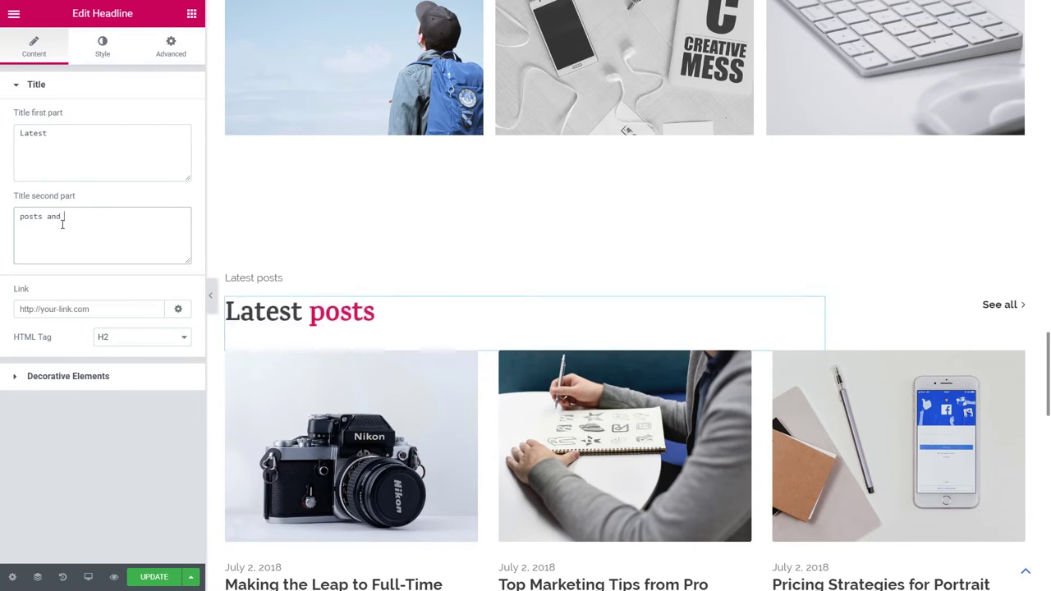
pyautogui.write('news')
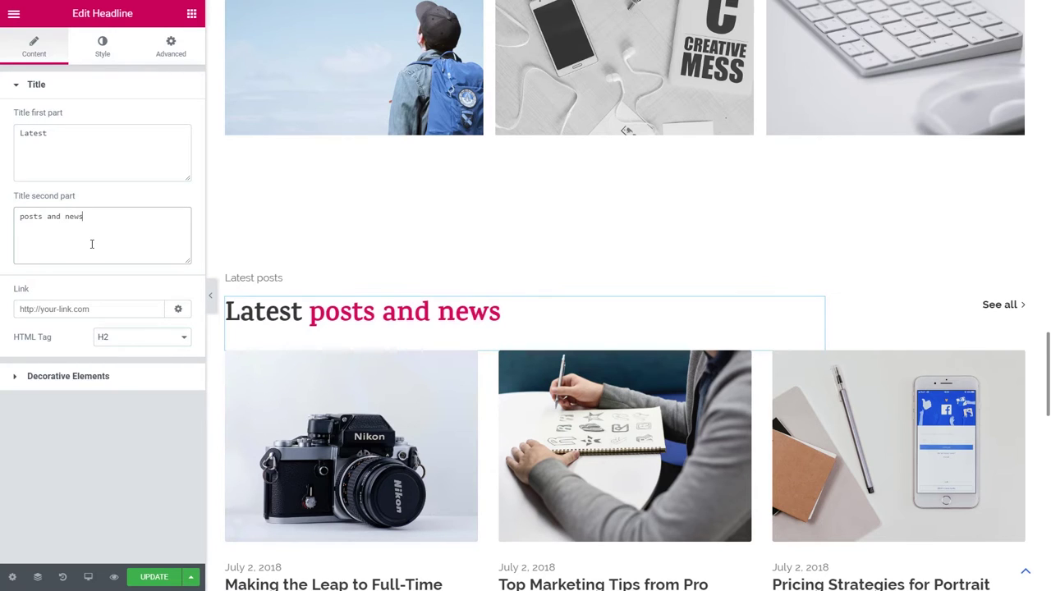
# Preview the latest posts section without the editing panel, and examine the content settings of its posts list
pyautogui.click(210, 296)
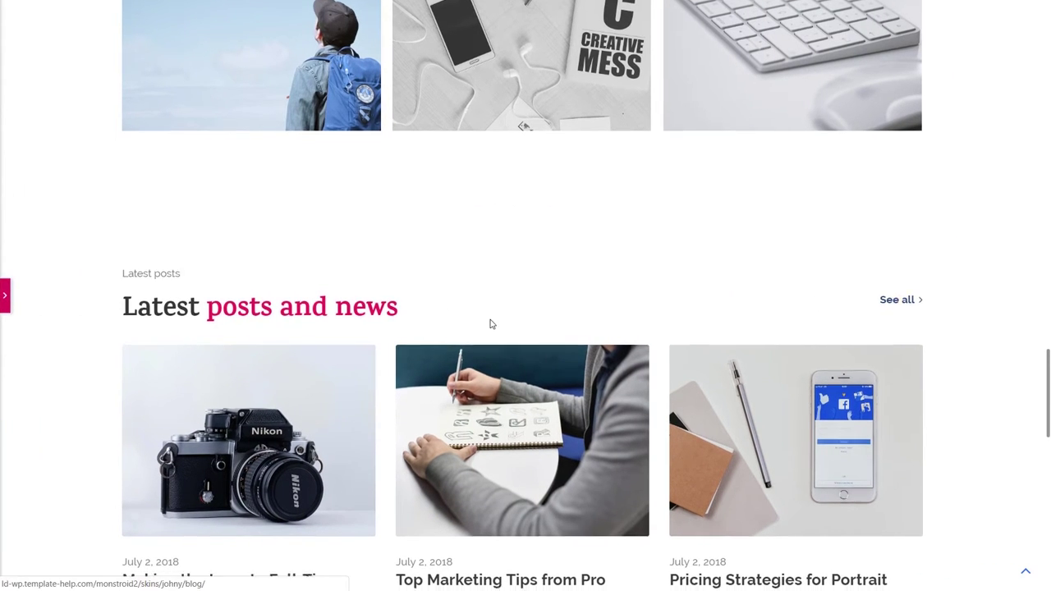
pyautogui.scroll(-3, 232, 279)
pyautogui.scroll(1, 209, 357)
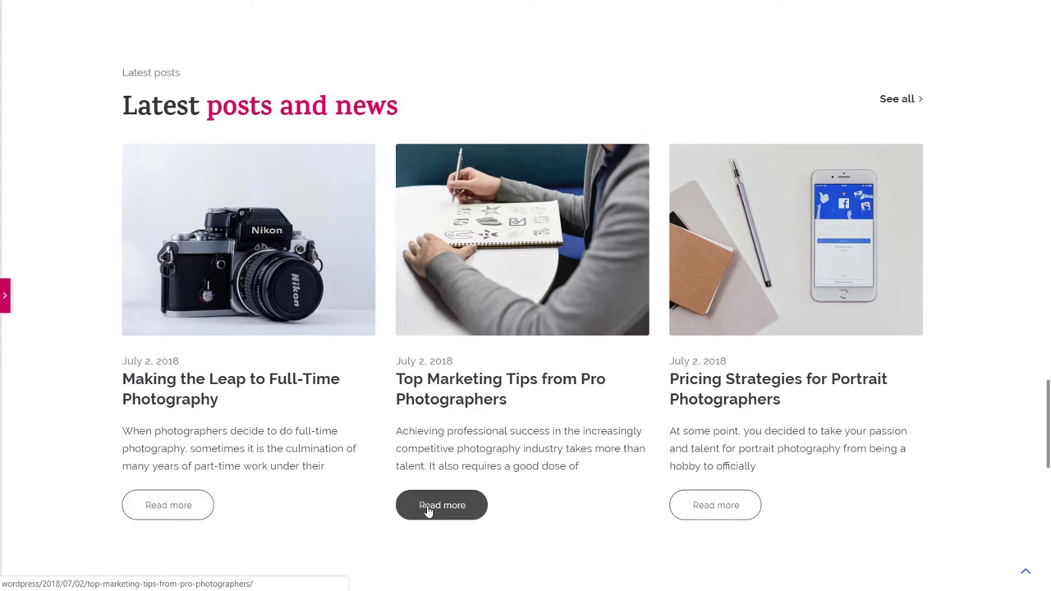
pyautogui.click(5, 293)
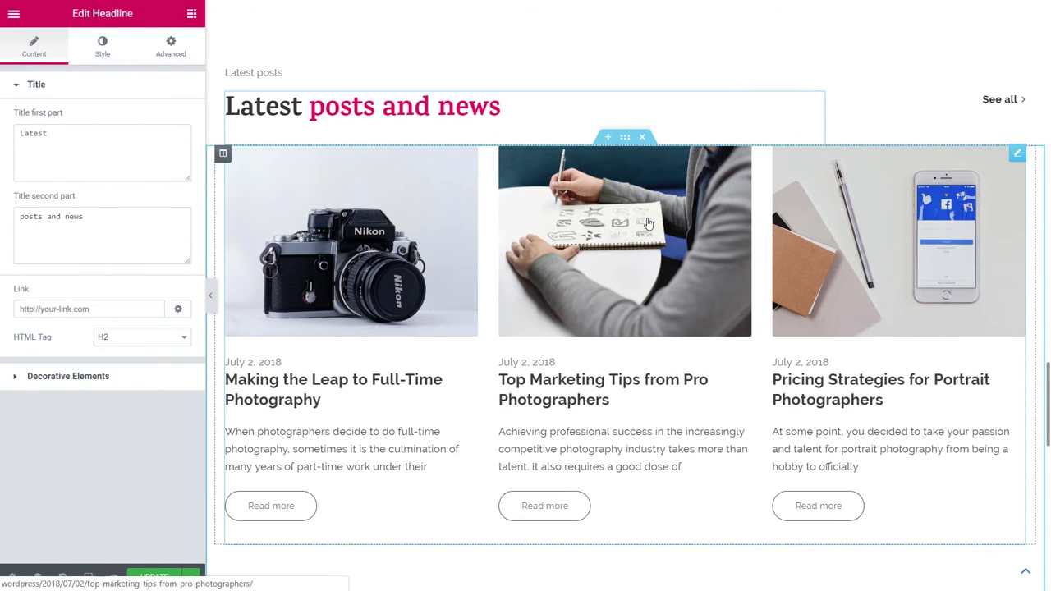
pyautogui.click(483, 221)
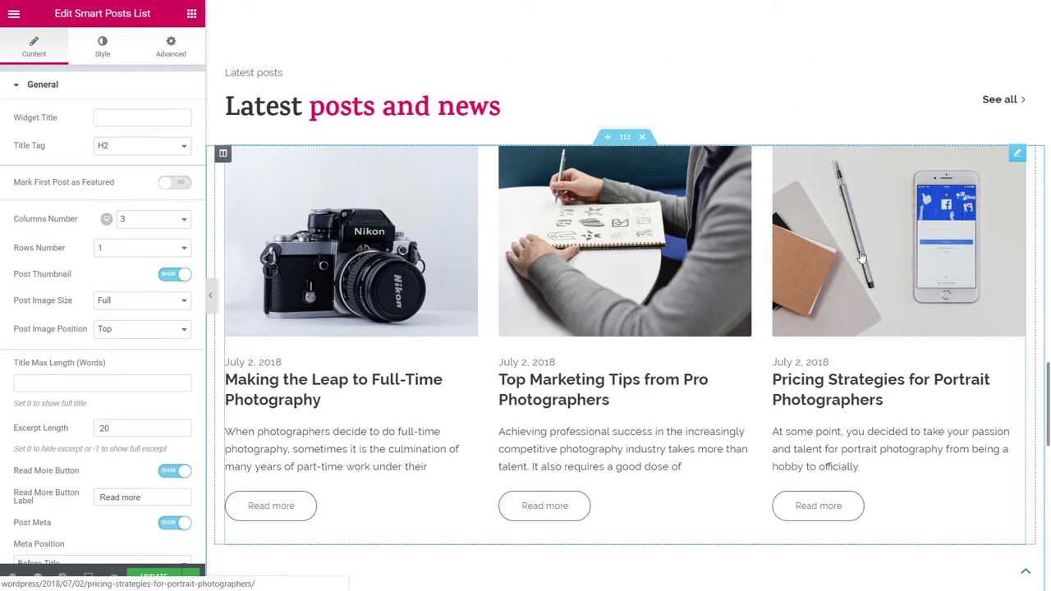
# Set the hover text colour of the "See all" button to the site's pink
pyautogui.click(989, 106)
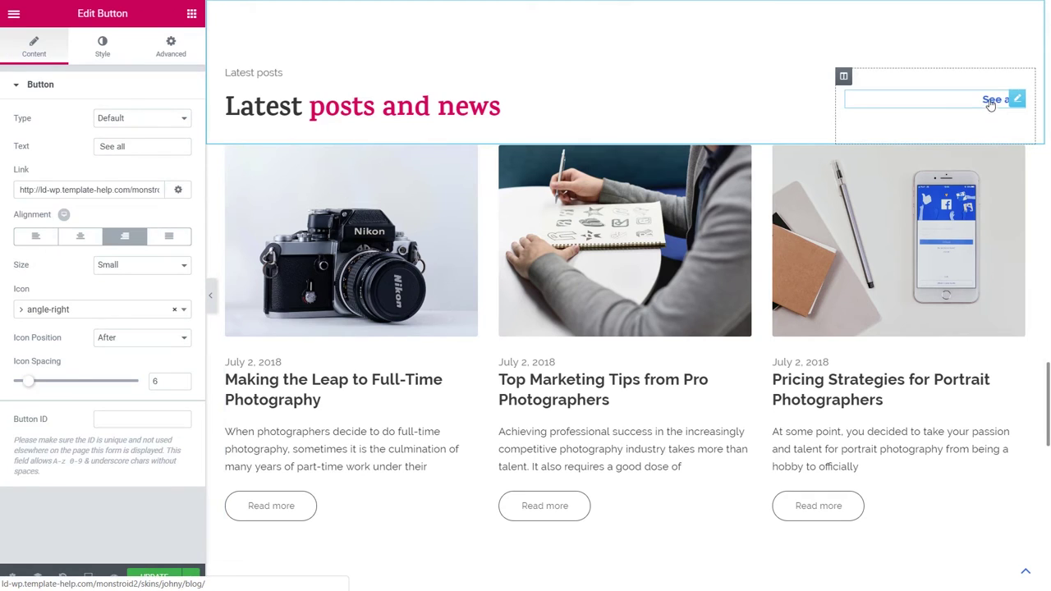
pyautogui.click(100, 49)
pyautogui.click(138, 151)
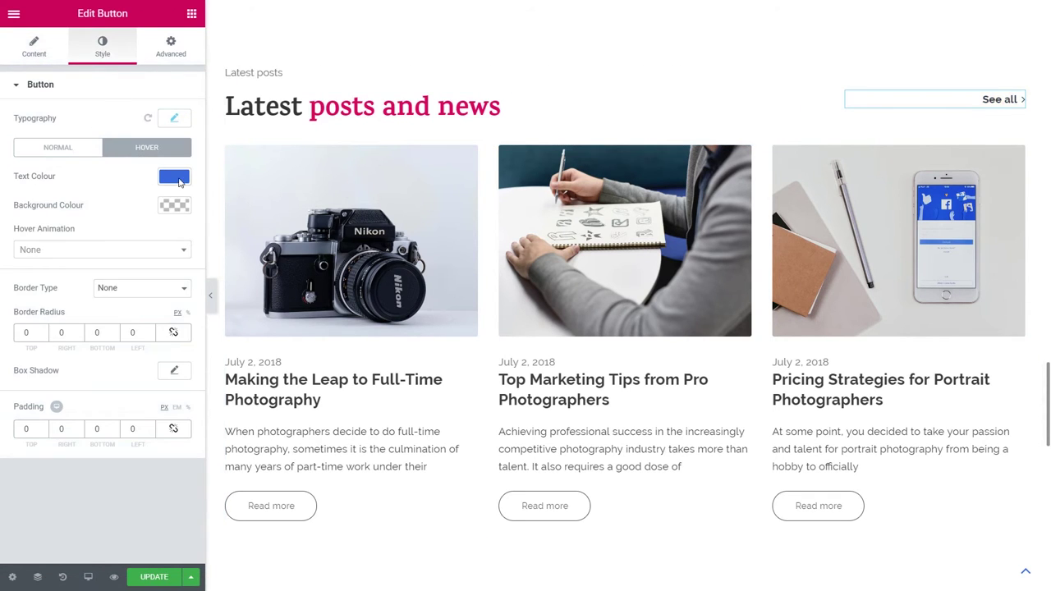
pyautogui.click(179, 182)
pyautogui.click(23, 339)
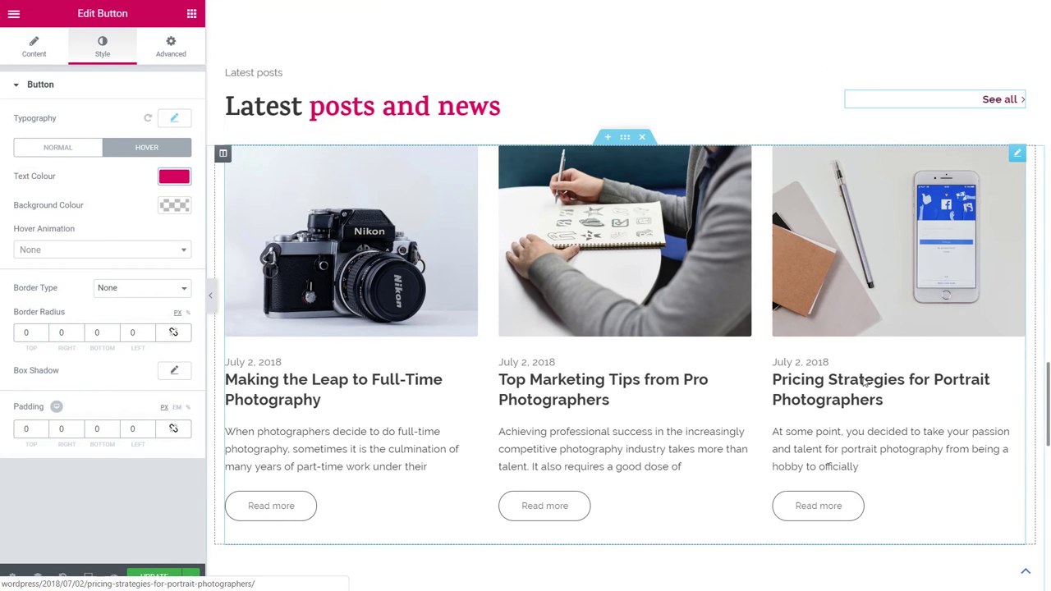
# Preview the latest posts section without the editing panel, examining the hover colour of the post titles
pyautogui.scroll(-4, 390, 365)
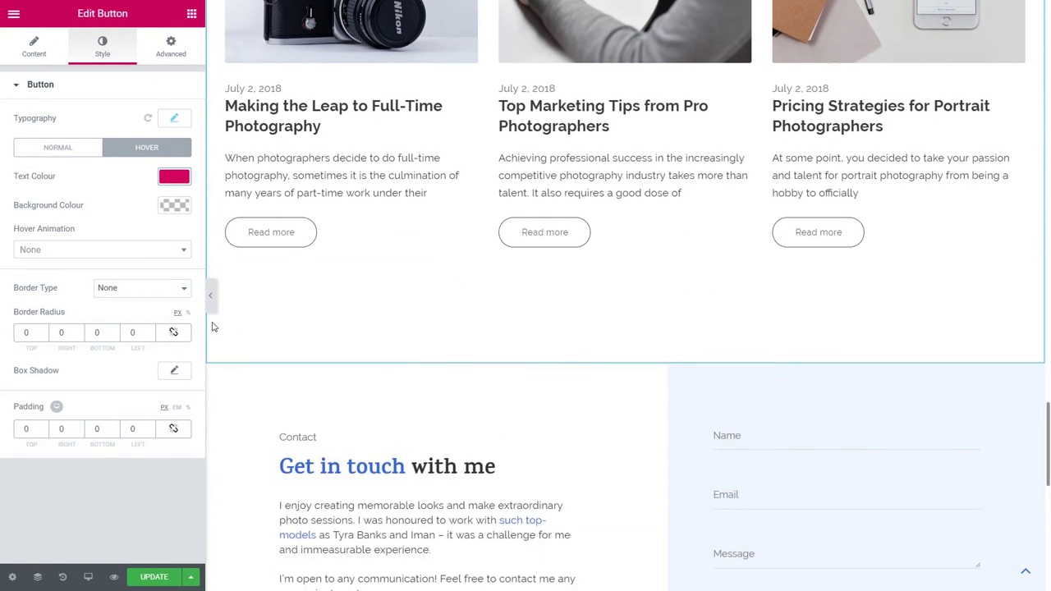
pyautogui.click(210, 295)
pyautogui.scroll(5, 344, 326)
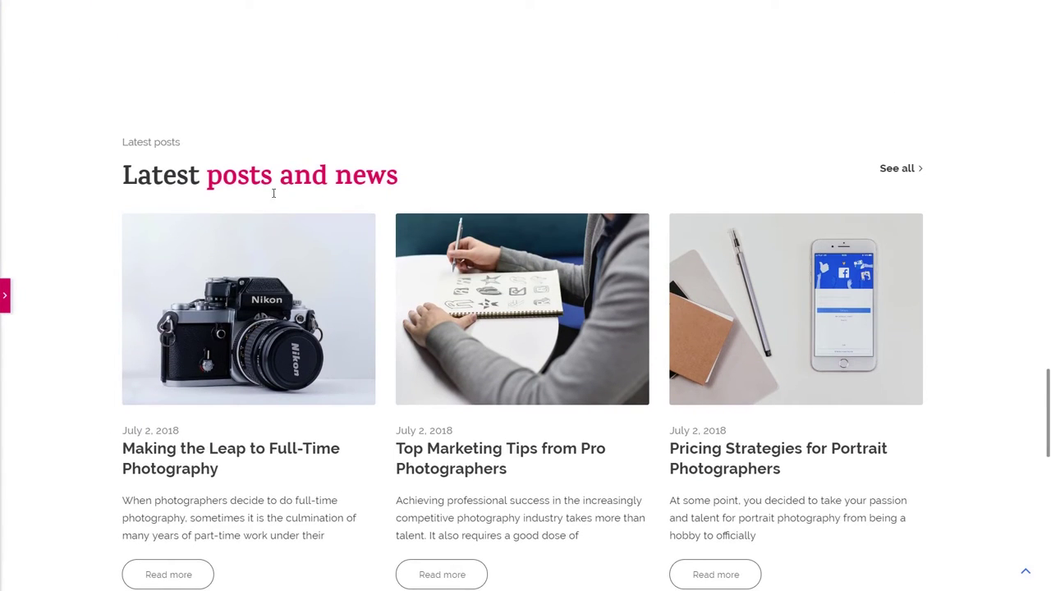
pyautogui.scroll(1, 451, 320)
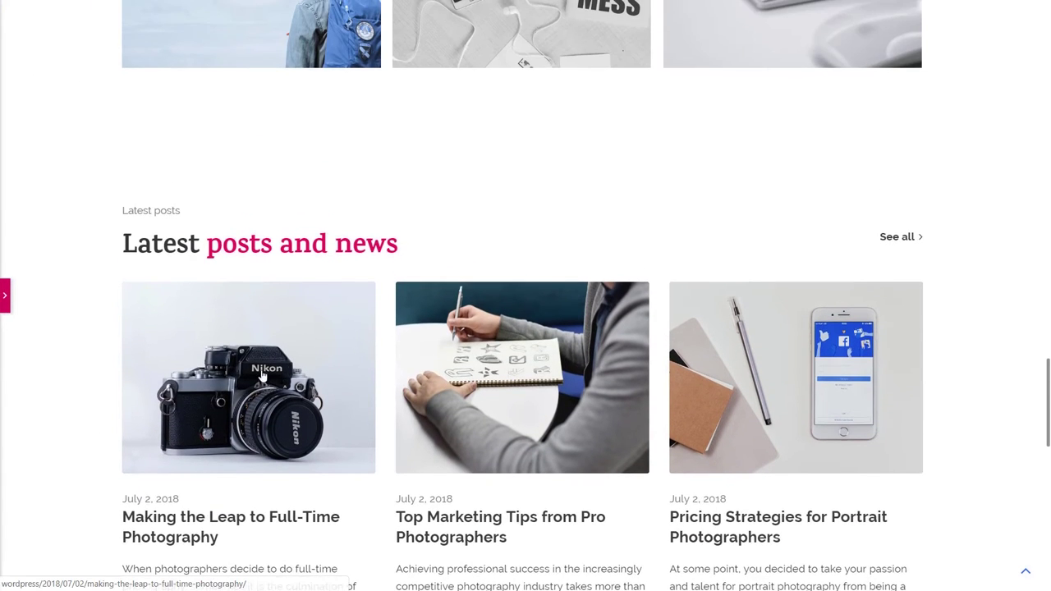
pyautogui.scroll(-1, 257, 417)
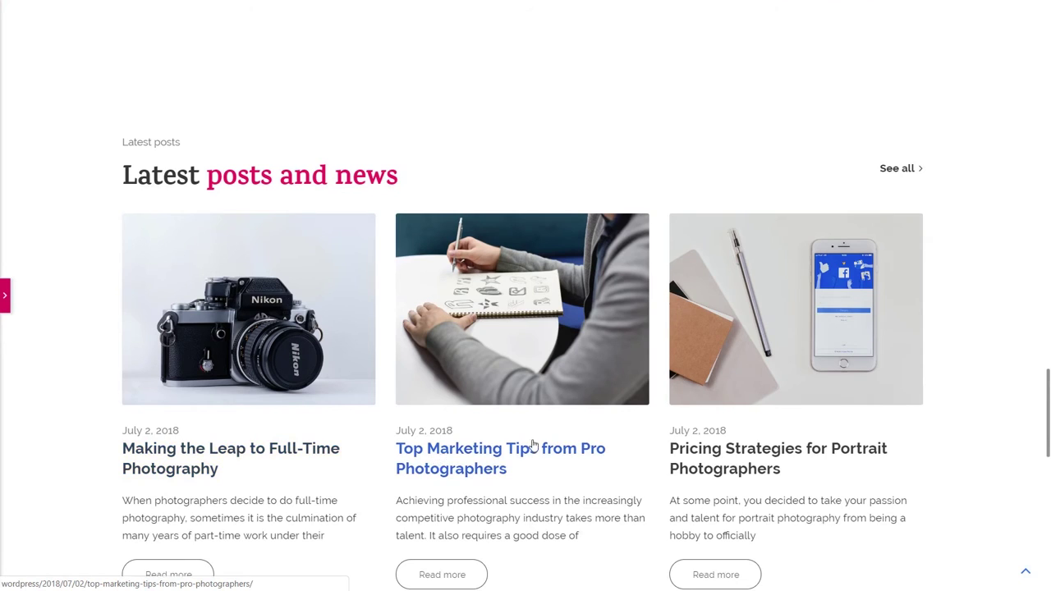
pyautogui.scroll(-2, 525, 447)
pyautogui.click(4, 296)
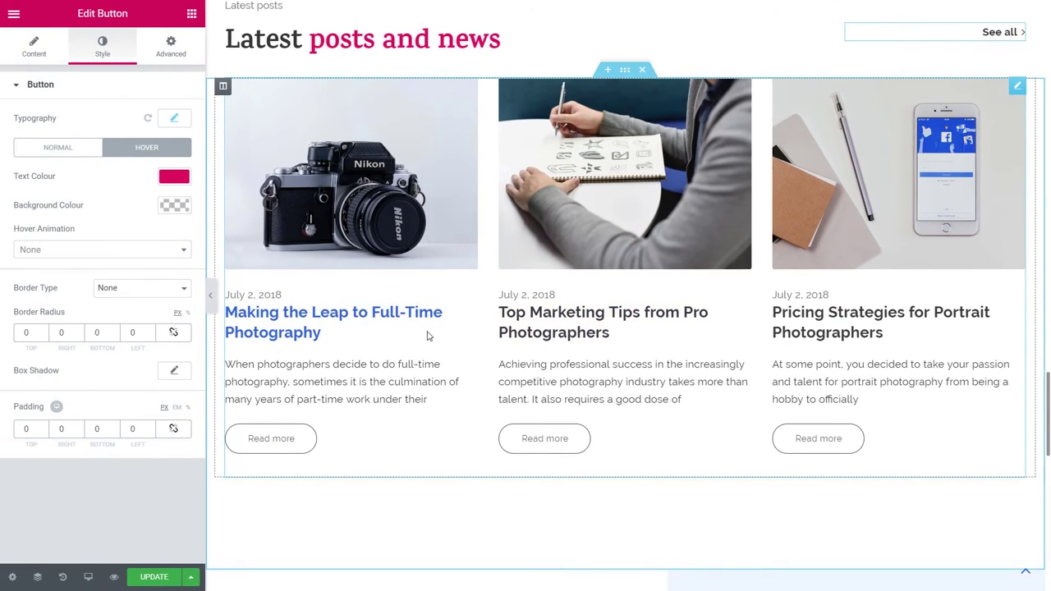
# Open the latest posts list for editing and examine its style sections and general content settings
pyautogui.click(427, 335)
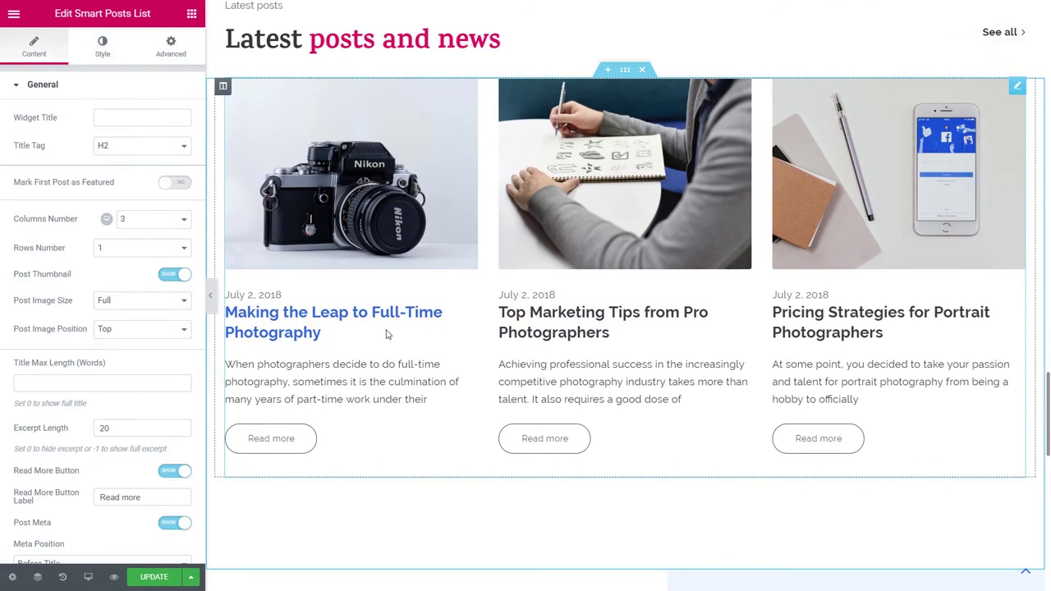
pyautogui.click(103, 50)
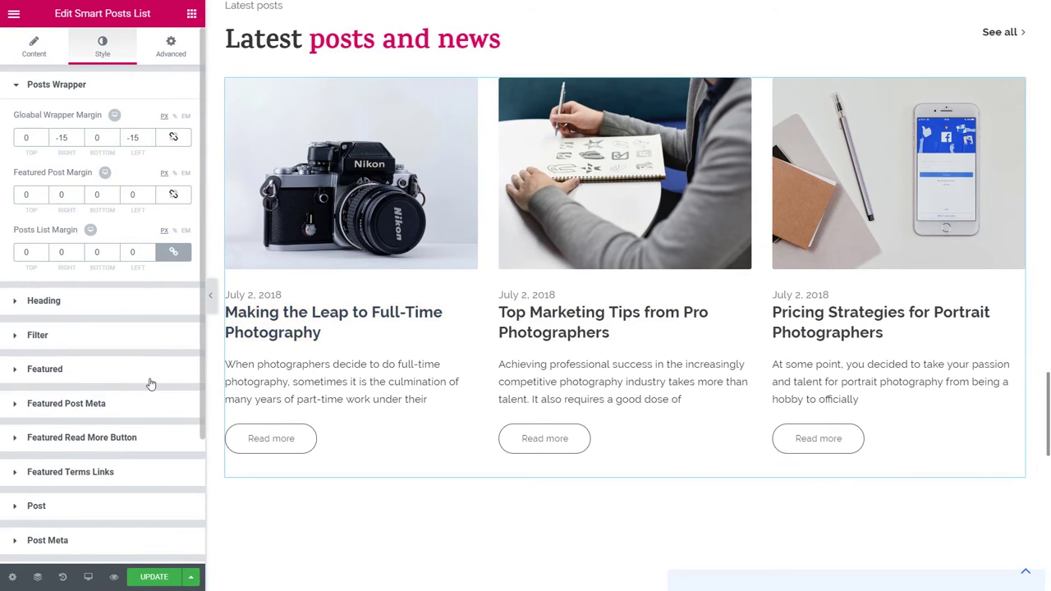
pyautogui.scroll(-1, 150, 384)
pyautogui.scroll(-1, 152, 386)
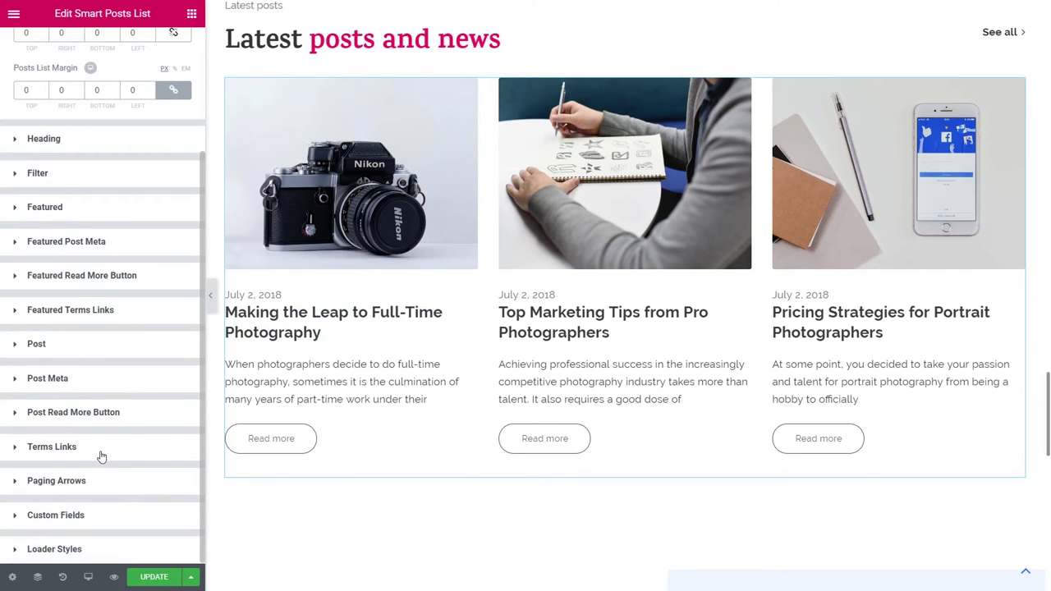
pyautogui.scroll(2, 72, 384)
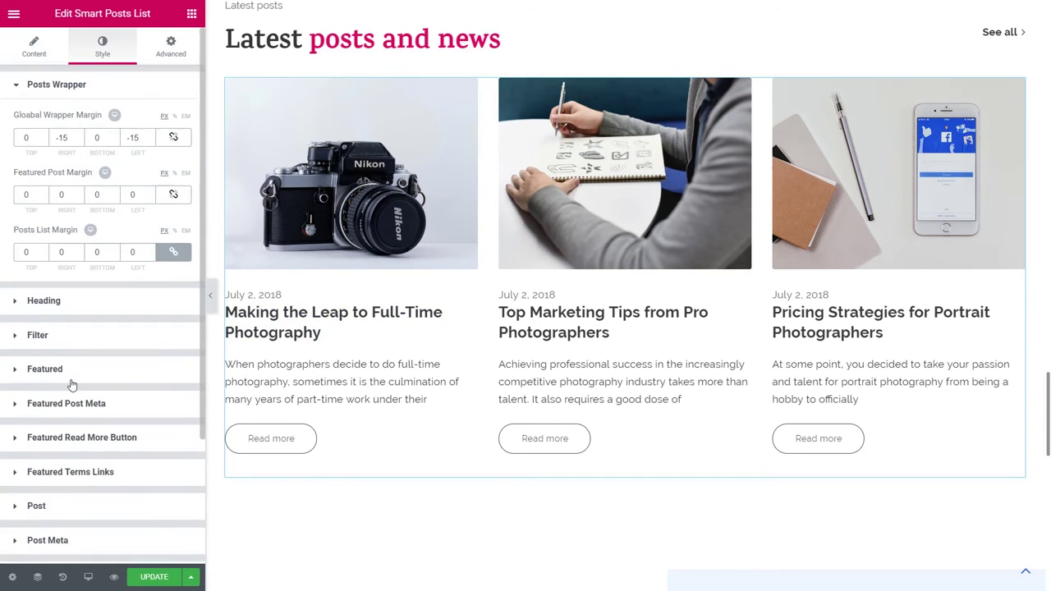
pyautogui.click(37, 50)
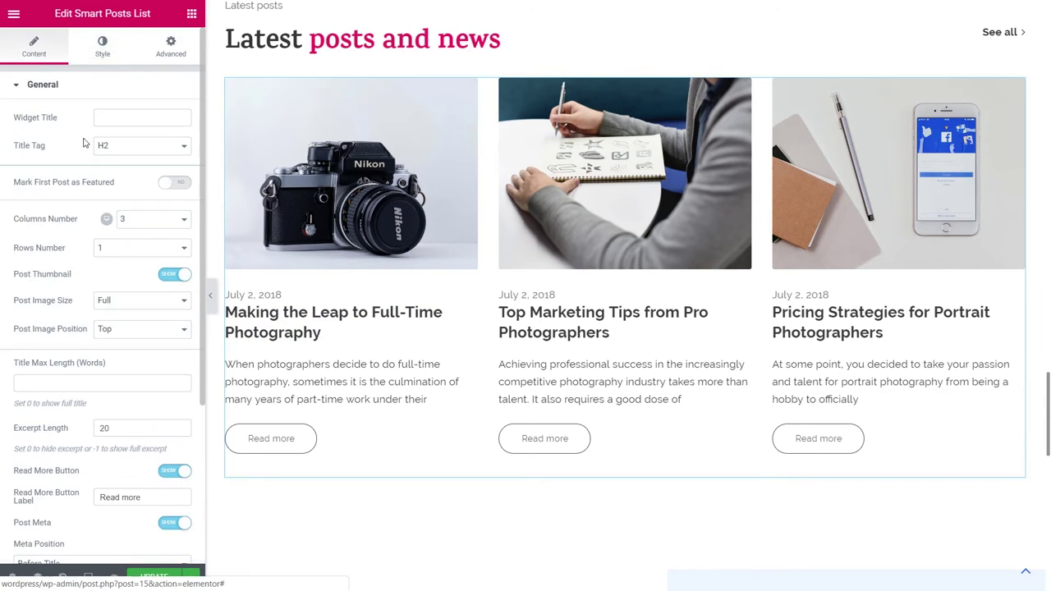
pyautogui.scroll(-3, 104, 225)
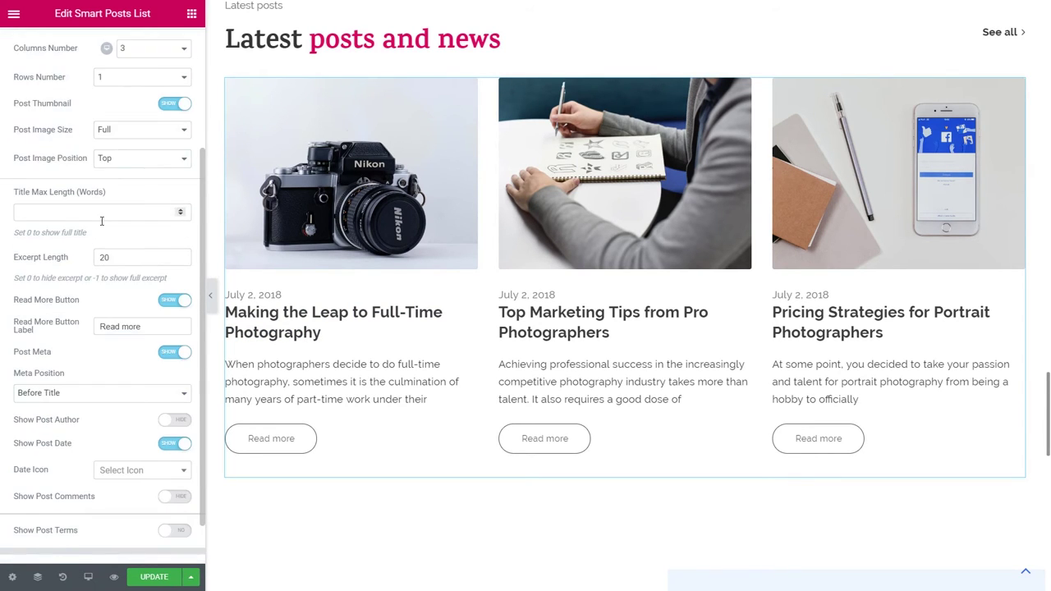
# Examine the posts list's query settings, including the post type choices, the query-by options and the included and excluded post ID fields
pyautogui.click(106, 516)
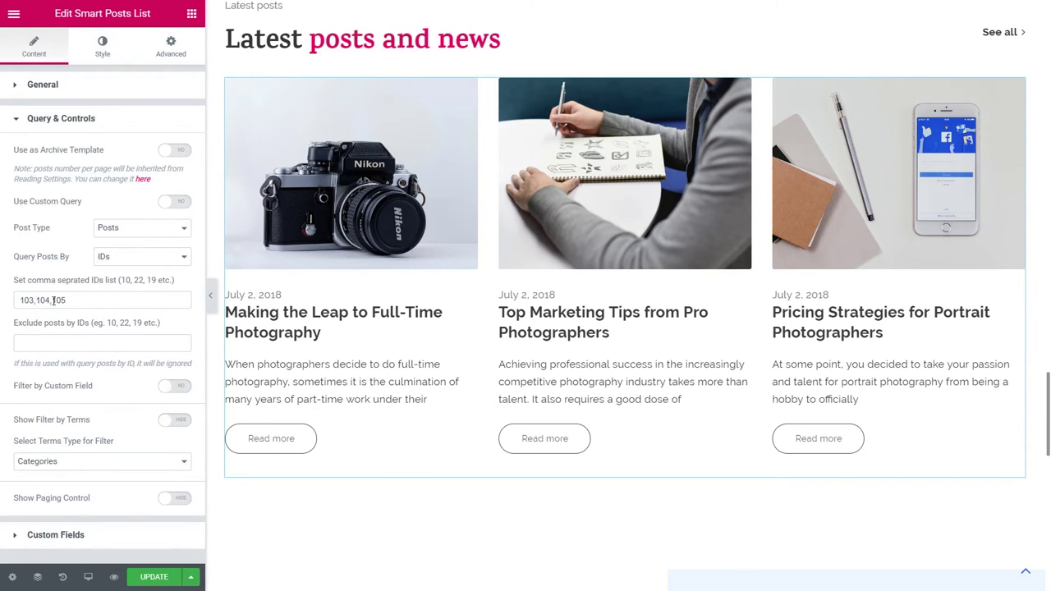
pyautogui.moveTo(22, 300)
pyautogui.mouseDown()
pyautogui.moveTo(87, 301)
pyautogui.moveTo(17, 299)
pyautogui.mouseUp()
pyautogui.click(88, 302)
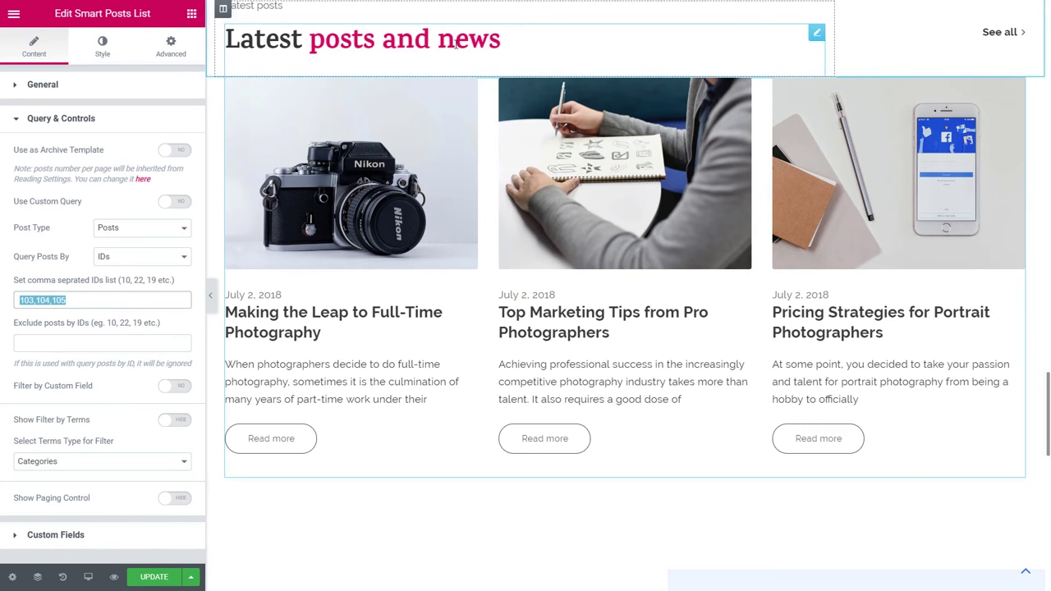
pyautogui.click(121, 231)
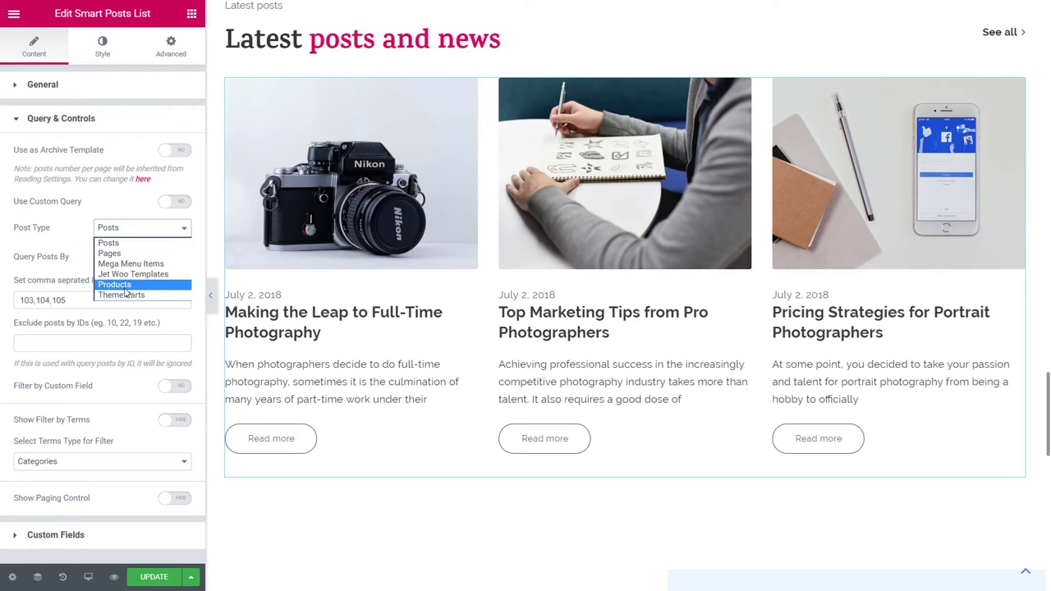
pyautogui.click(64, 259)
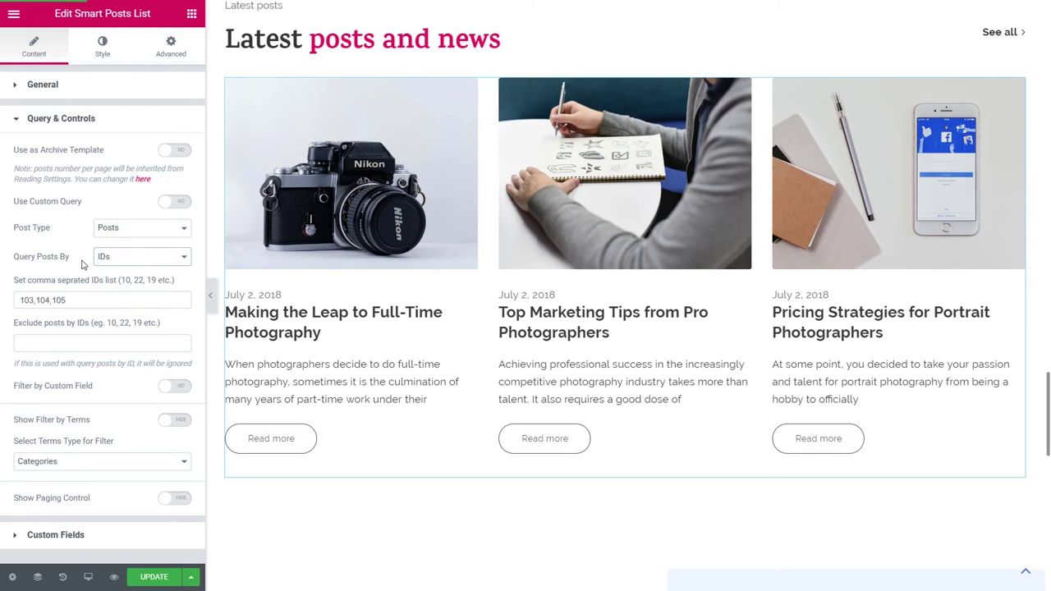
pyautogui.click(131, 257)
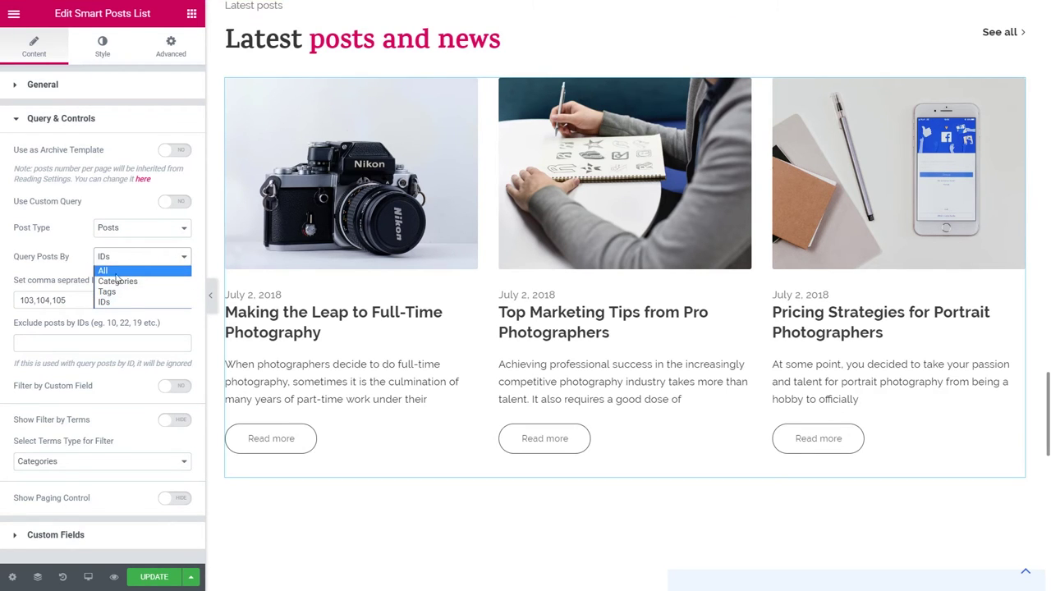
pyautogui.click(65, 279)
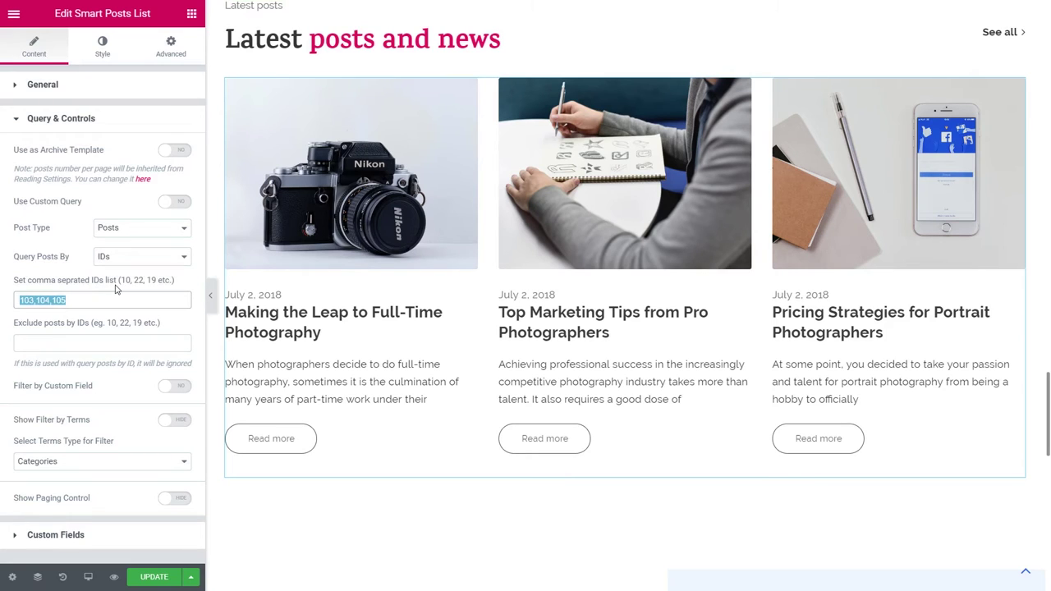
pyautogui.click(72, 329)
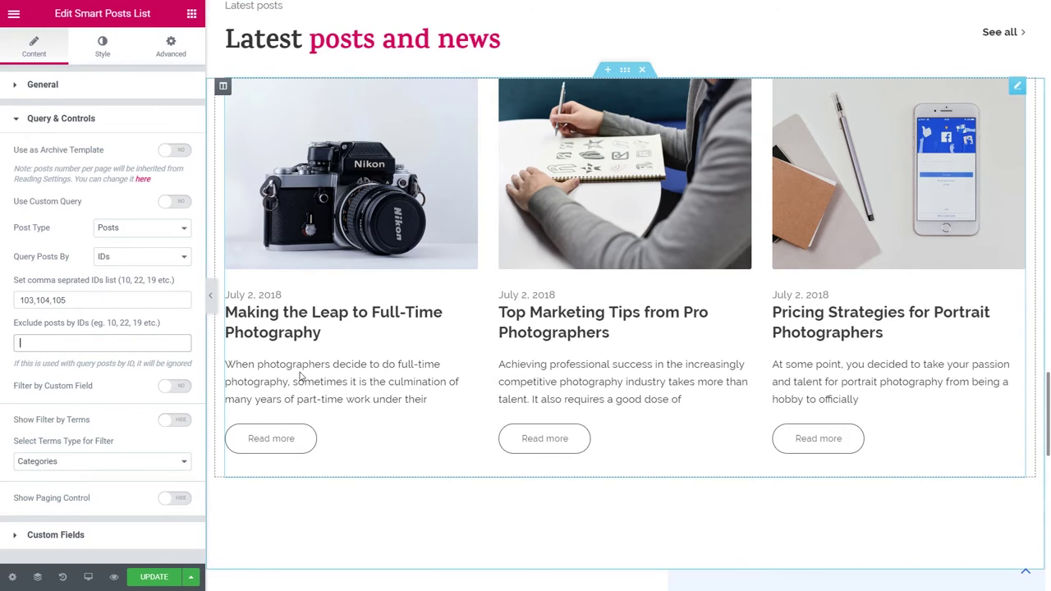
# Set the hover colour of the post titles in the latest posts list to the site's pink
pyautogui.click(100, 43)
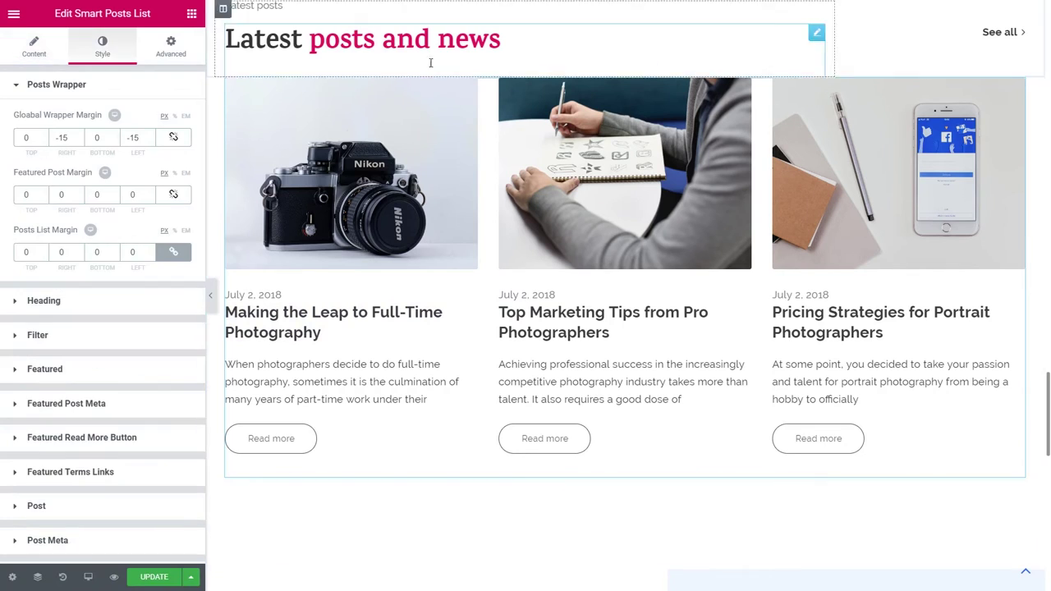
pyautogui.click(71, 322)
pyautogui.scroll(-4, 164, 427)
pyautogui.scroll(-3, 181, 493)
pyautogui.click(174, 220)
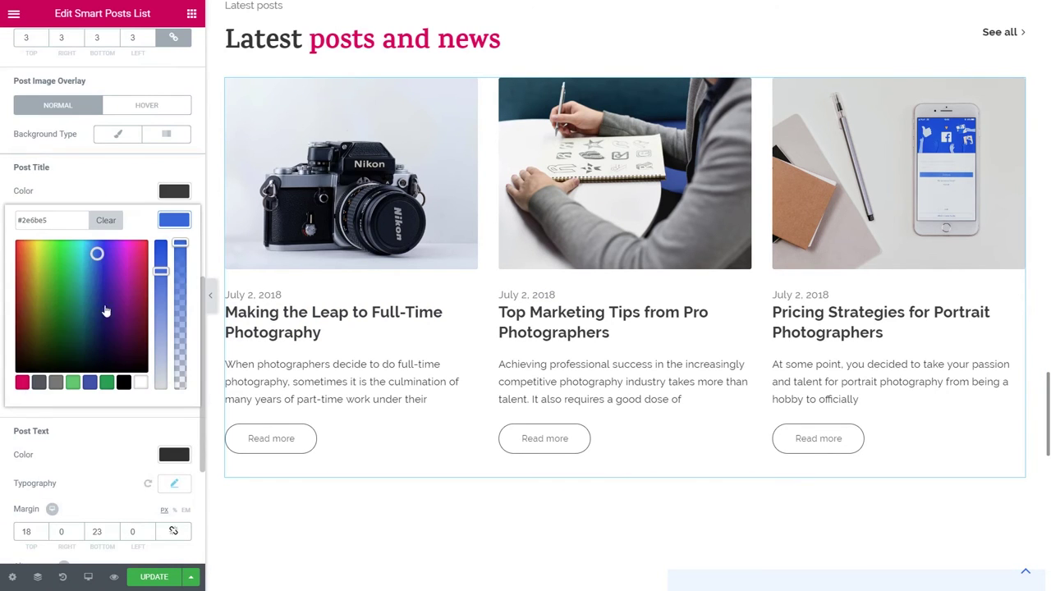
pyautogui.click(101, 312)
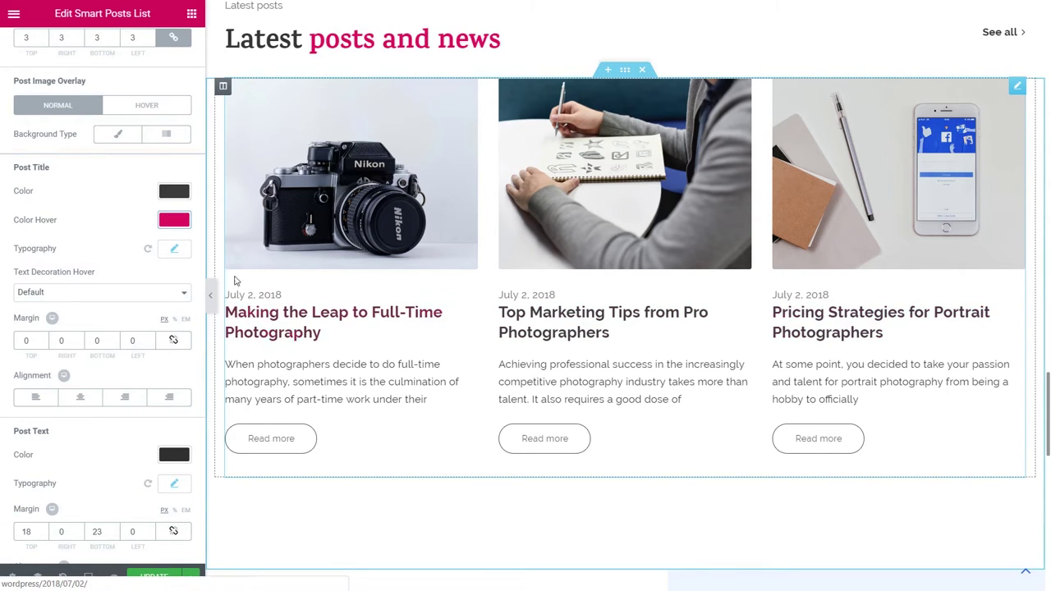
# Preview the page without the editing panel, examining the latest posts section and the contact section below it
pyautogui.click(211, 294)
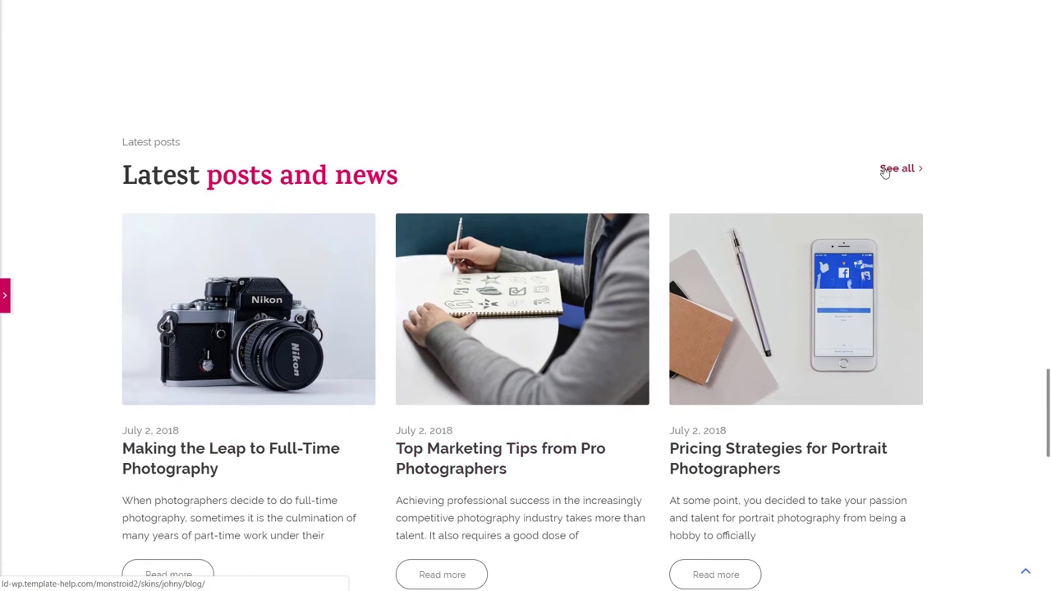
pyautogui.scroll(-3, 460, 283)
pyautogui.scroll(-6, 460, 283)
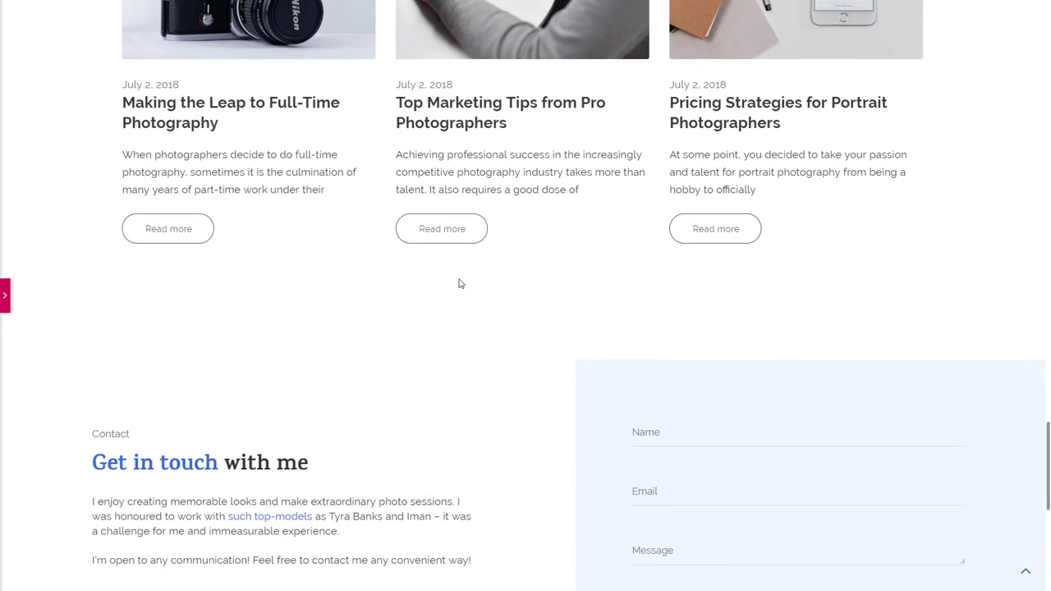
# Copy the "Latest posts and news" headline and paste it below the contact section's "Get in touch with me" heading
pyautogui.click(6, 297)
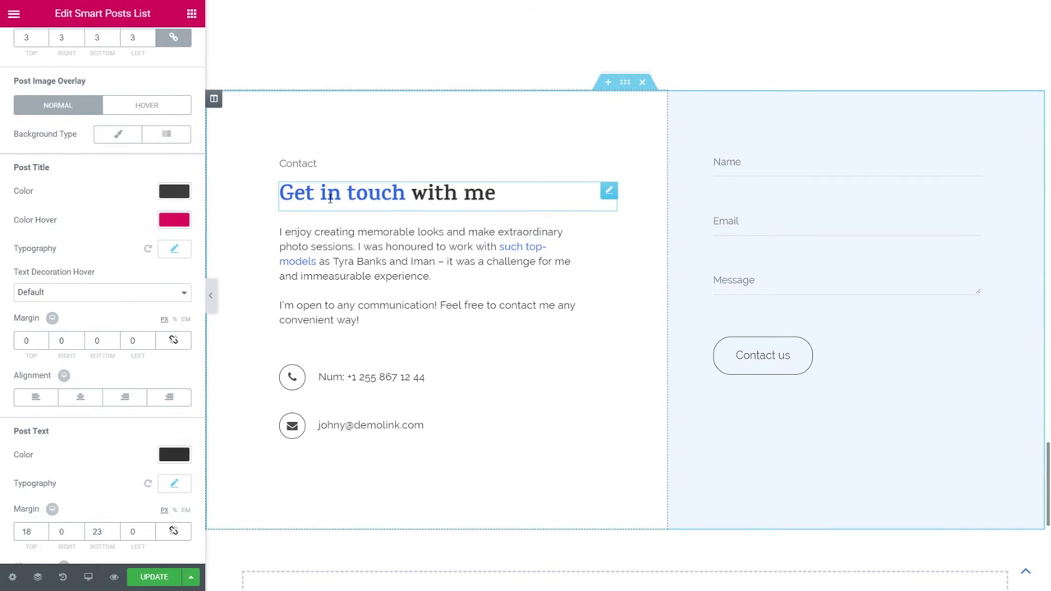
pyautogui.click(330, 197)
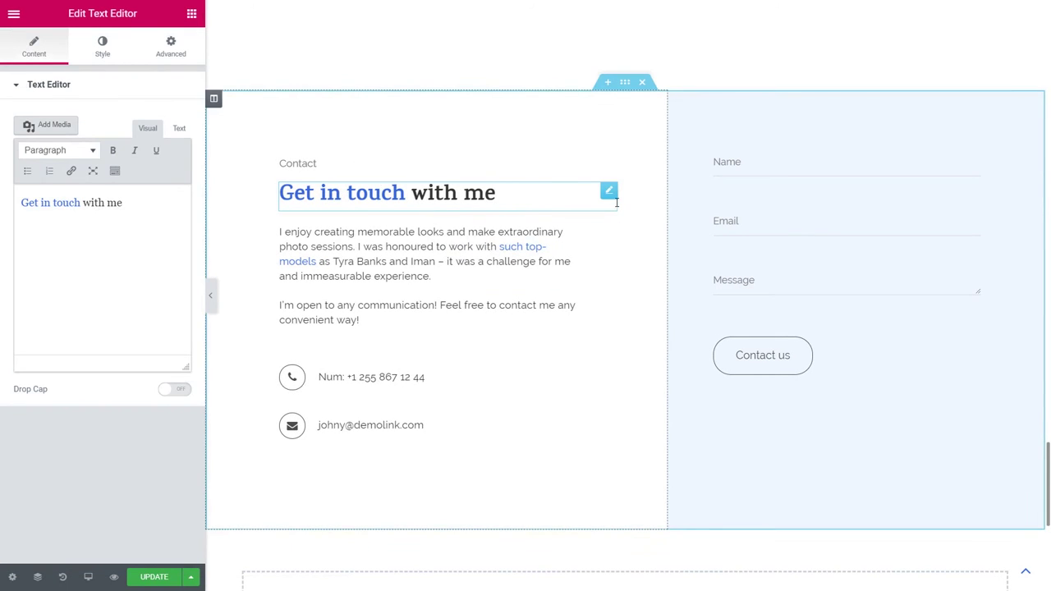
pyautogui.scroll(8, 460, 271)
pyautogui.rightClick(376, 392)
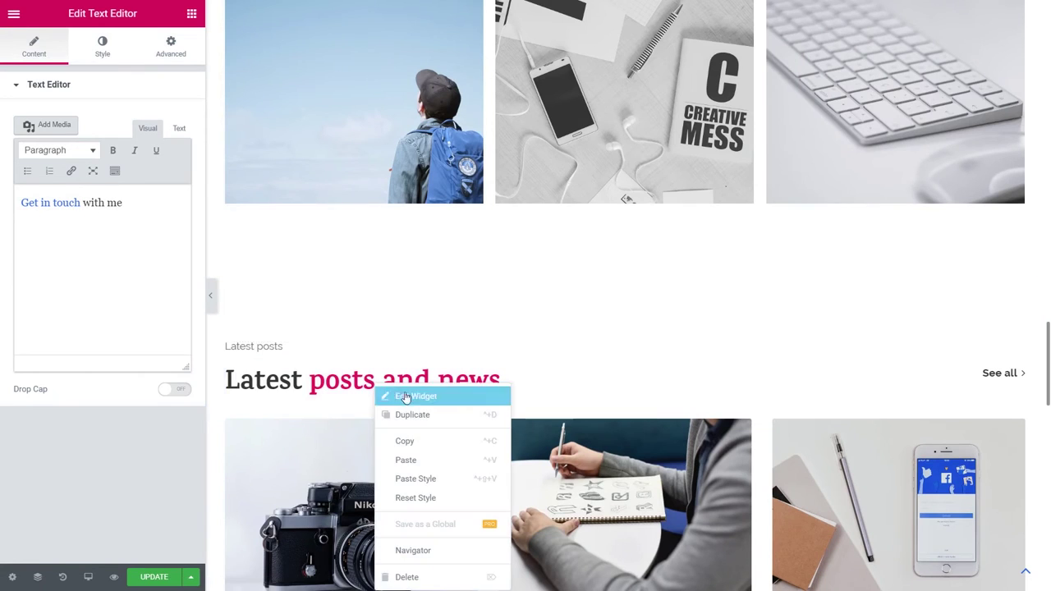
pyautogui.click(445, 442)
pyautogui.scroll(-9, 445, 442)
pyautogui.rightClick(387, 334)
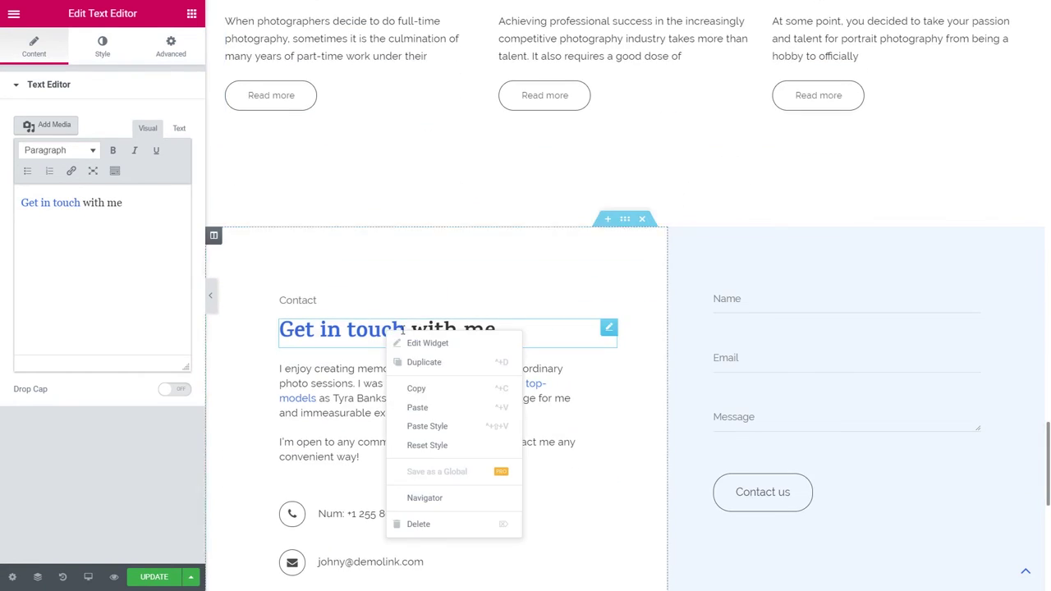
pyautogui.click(460, 408)
# Delete the original "Get in touch with me" text widget from the contact section
pyautogui.click(403, 330)
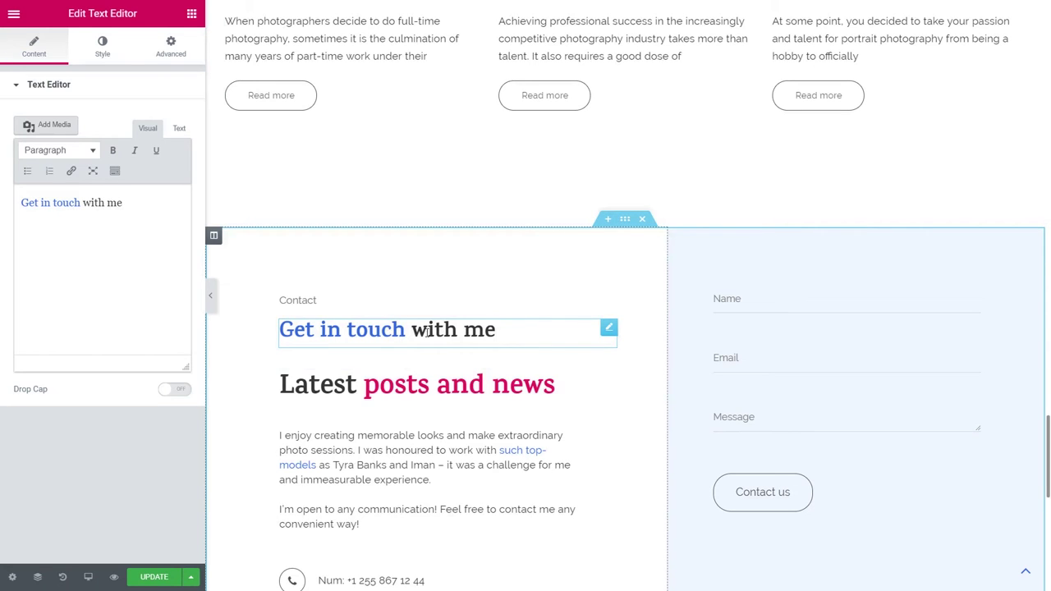
pyautogui.rightClick(612, 330)
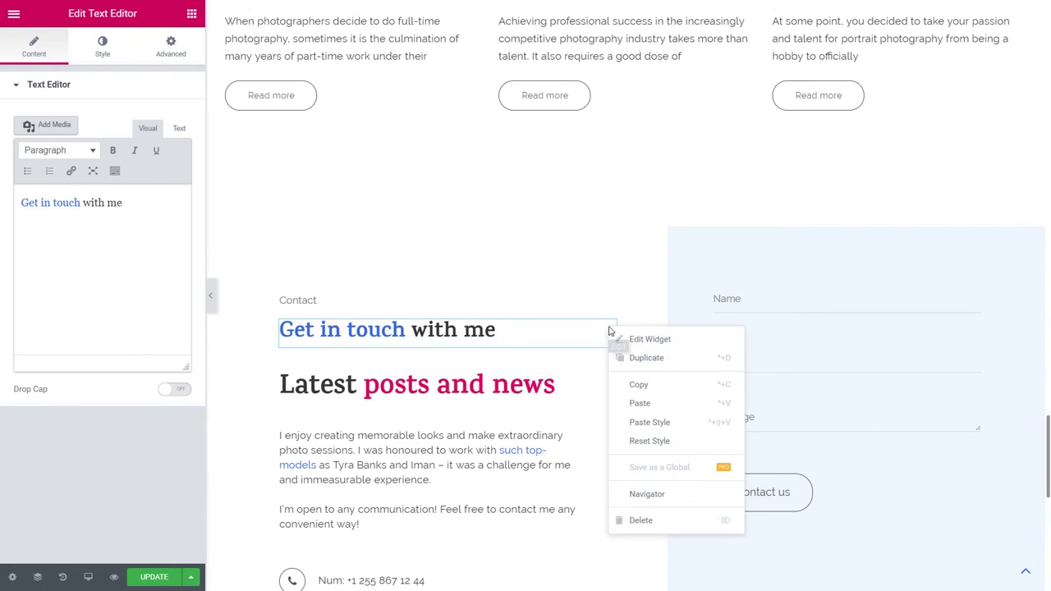
pyautogui.click(640, 519)
# Change the pasted headline's first part to "Get in touch" and its second part to "with me"
pyautogui.click(411, 333)
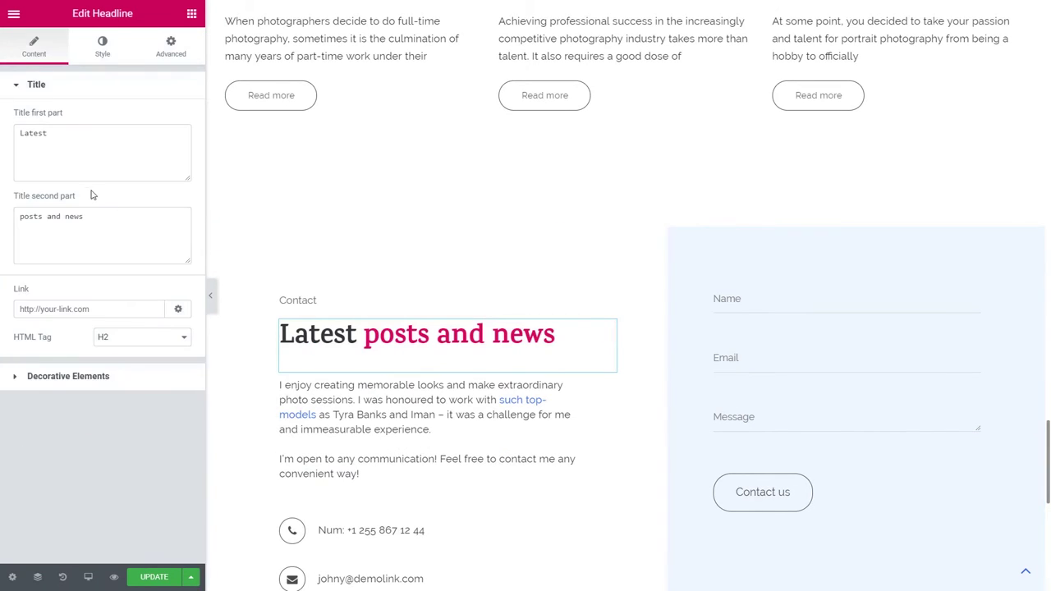
pyautogui.moveTo(96, 127); pyautogui.dragTo(27, 129)
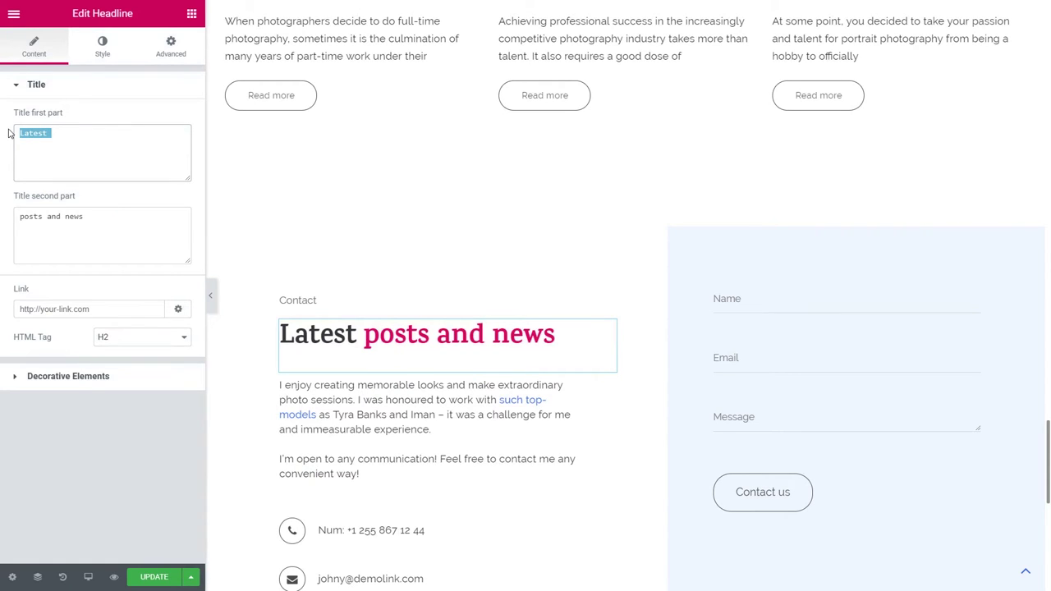
pyautogui.write('Get in touch')
pyautogui.moveTo(86, 216); pyautogui.dragTo(9, 211)
pyautogui.write('with me')
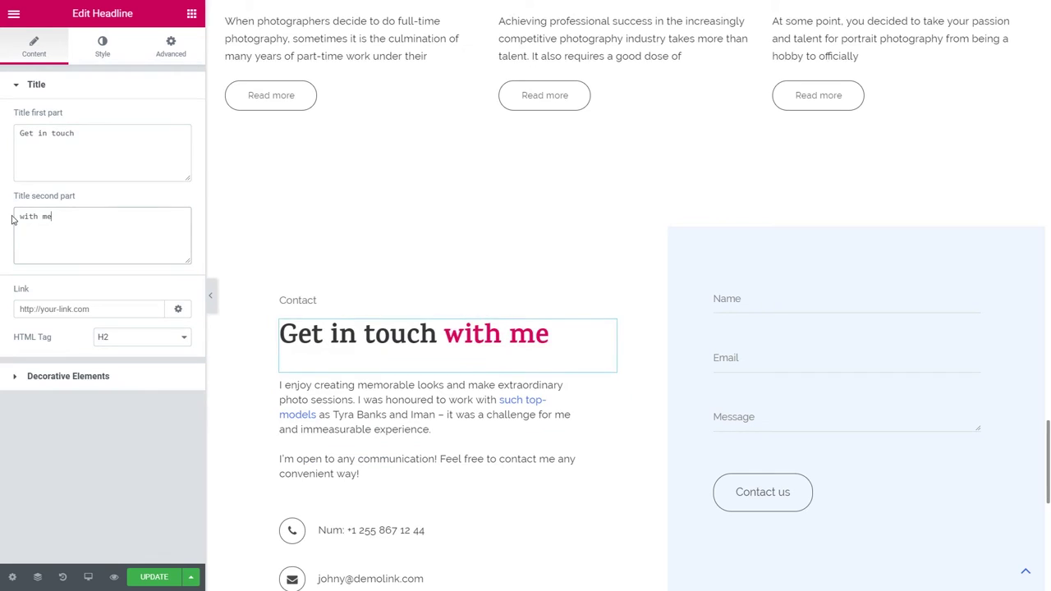
# Replace the contact section's first paragraph with the Lorem ipsum text from "Lorem ipsum dolor sit amet" to "magna aliqua."
pyautogui.scroll(-1, 372, 389)
pyautogui.click(391, 346)
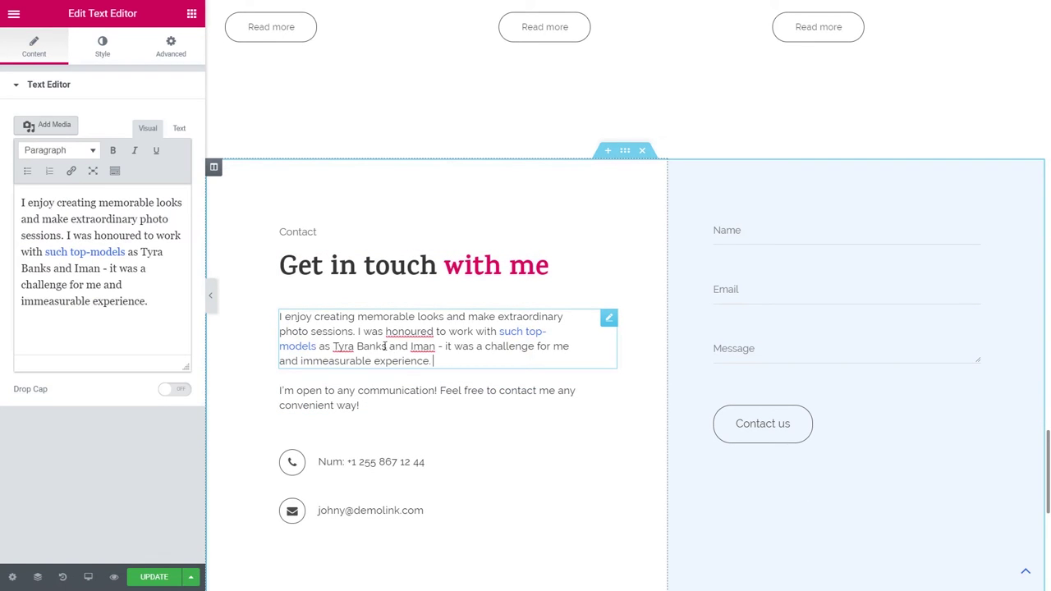
pyautogui.tripleClick(117, 237)
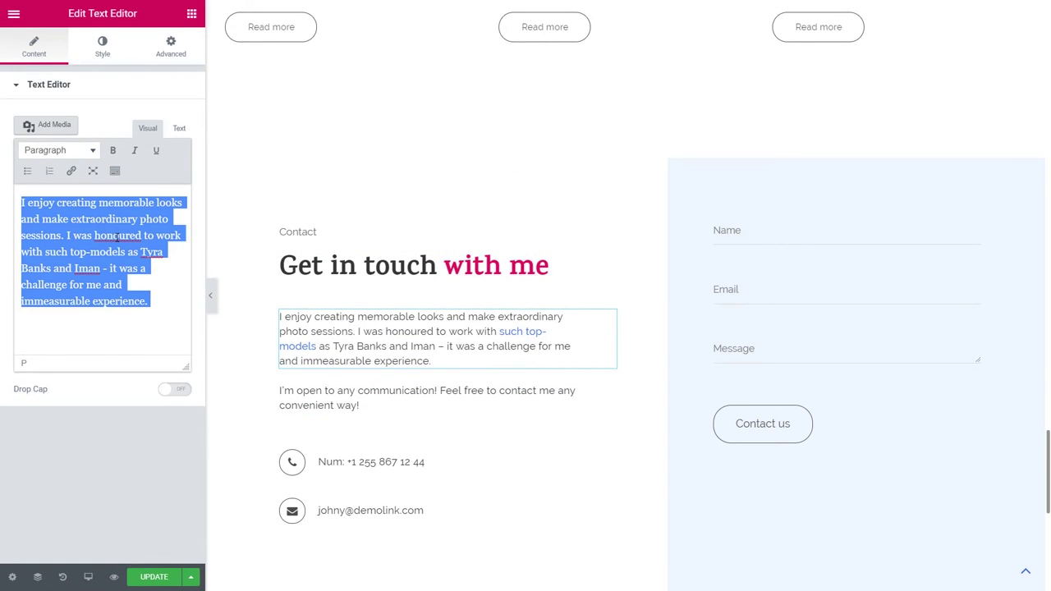
pyautogui.click(179, 128)
pyautogui.hotkey('ctrl', 'a')
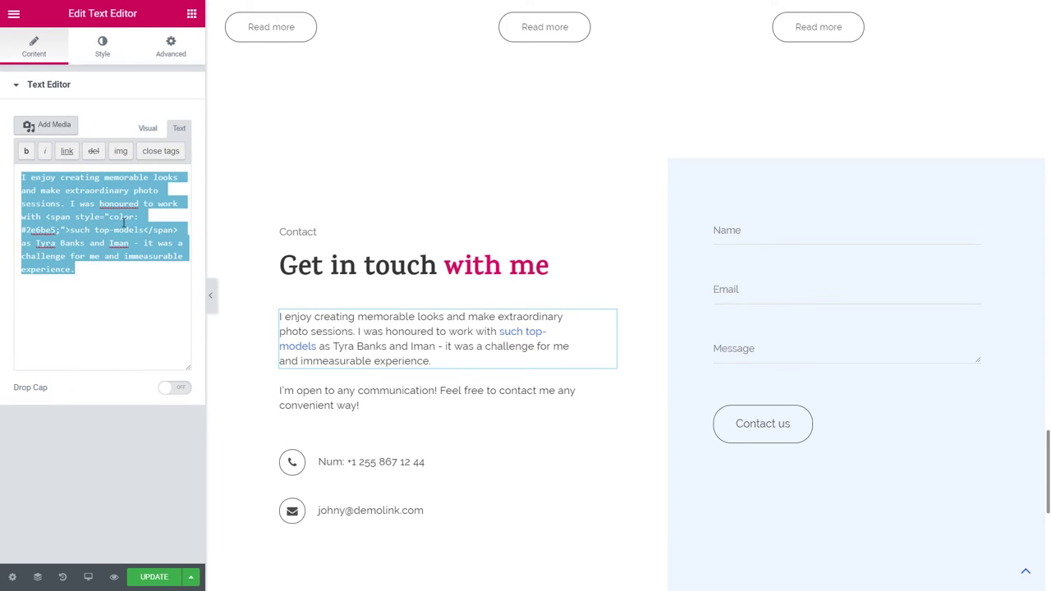
pyautogui.write('Lorem ipsum dolor sit amet, consectetur adipiscing elit, sed do eiusmod tempor incididunt ut labore et dolore magna aliqua.')
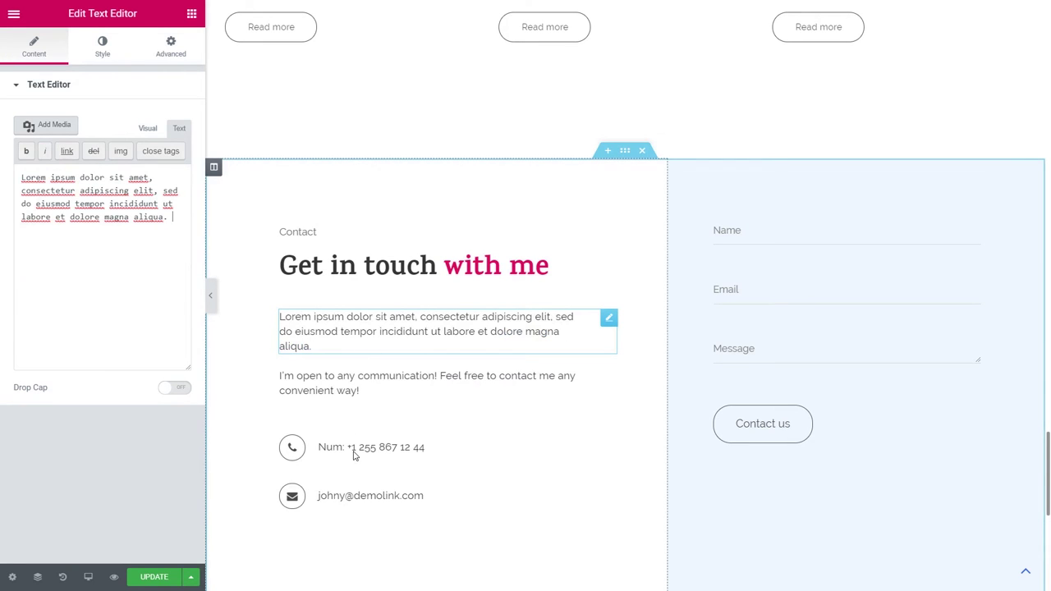
# Set the phone icon box's primary colour on hover to the palette's pink
pyautogui.click(322, 453)
pyautogui.scroll(-1, 320, 451)
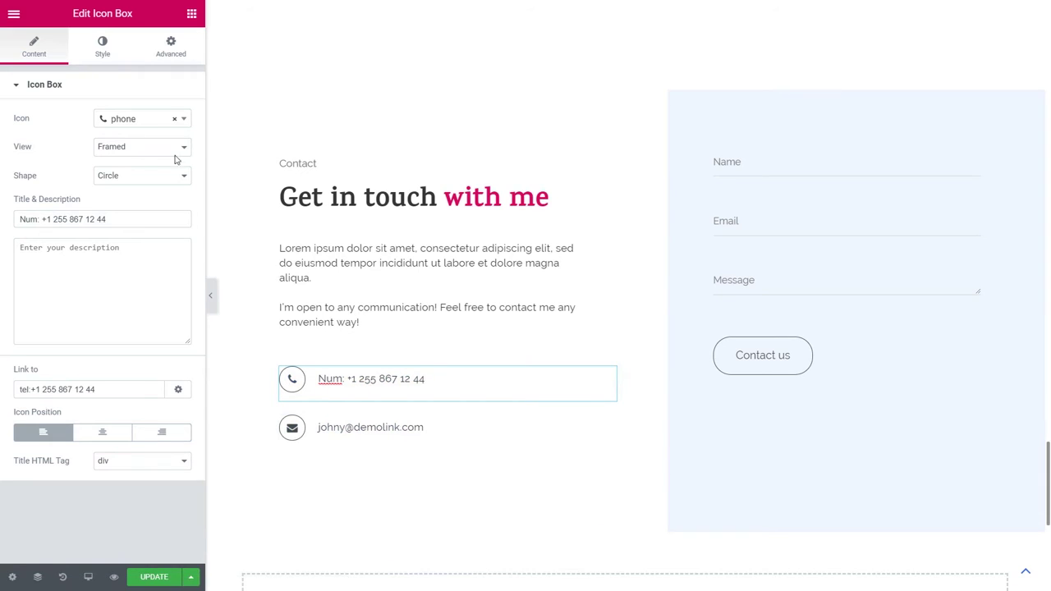
pyautogui.click(102, 46)
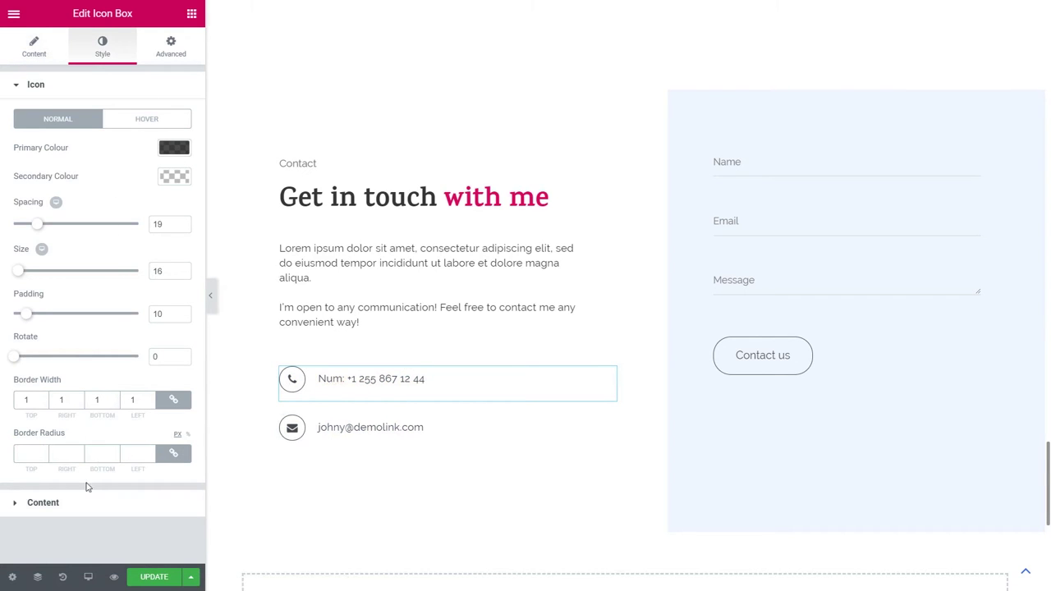
pyautogui.click(88, 502)
pyautogui.click(33, 47)
pyautogui.click(92, 53)
pyautogui.click(136, 121)
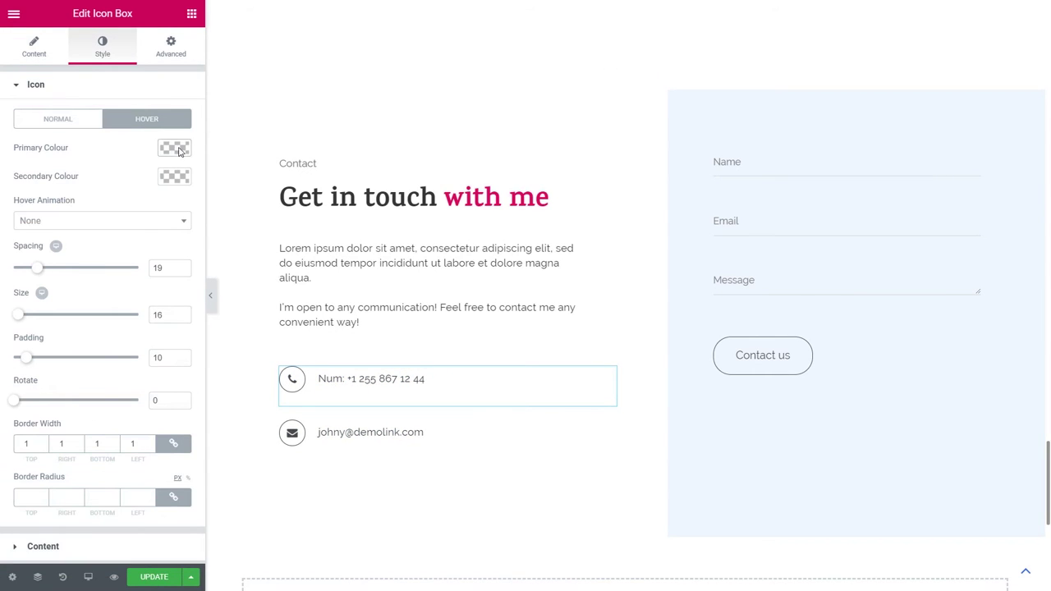
pyautogui.click(174, 147)
pyautogui.click(23, 309)
pyautogui.click(92, 146)
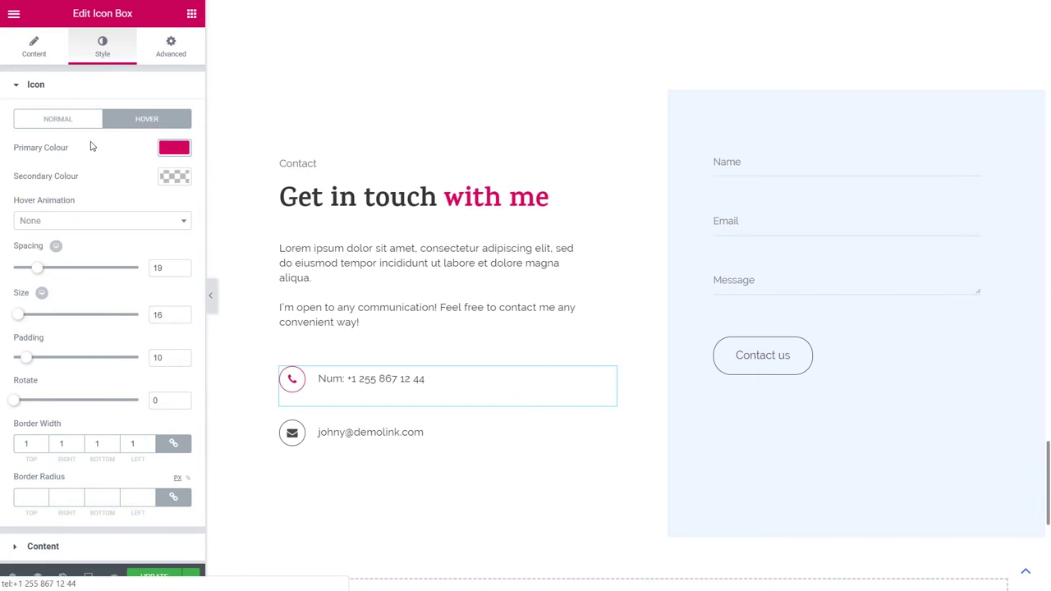
pyautogui.click(34, 47)
pyautogui.click(101, 47)
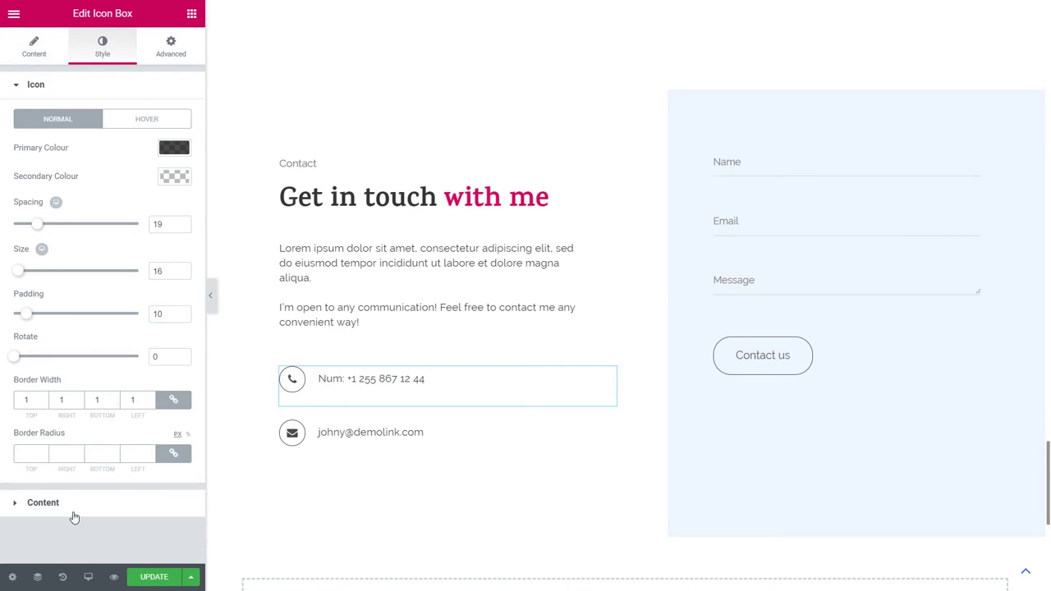
pyautogui.click(73, 507)
pyautogui.click(34, 47)
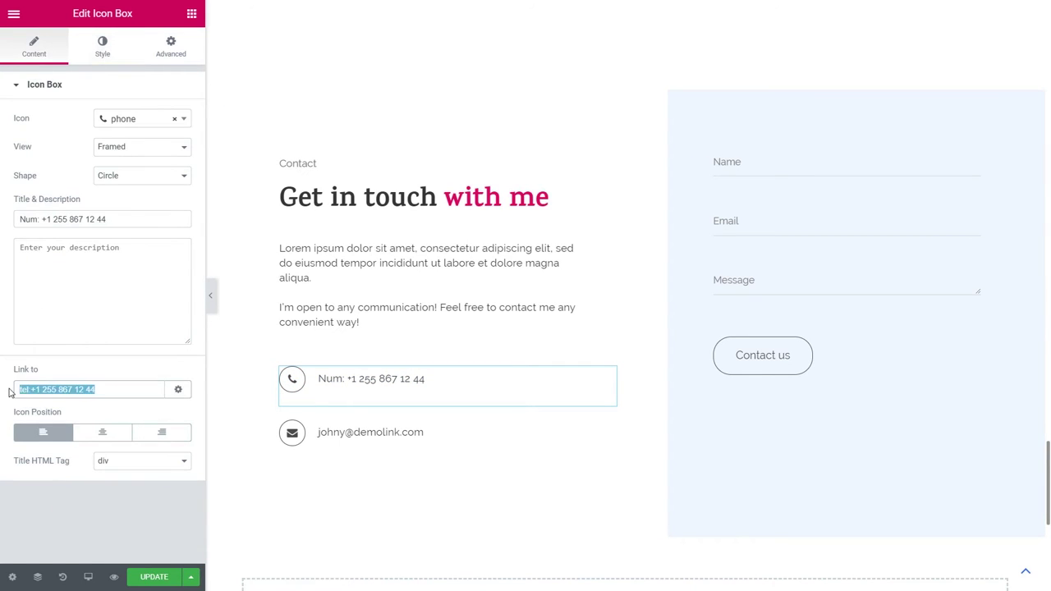
pyautogui.click(102, 47)
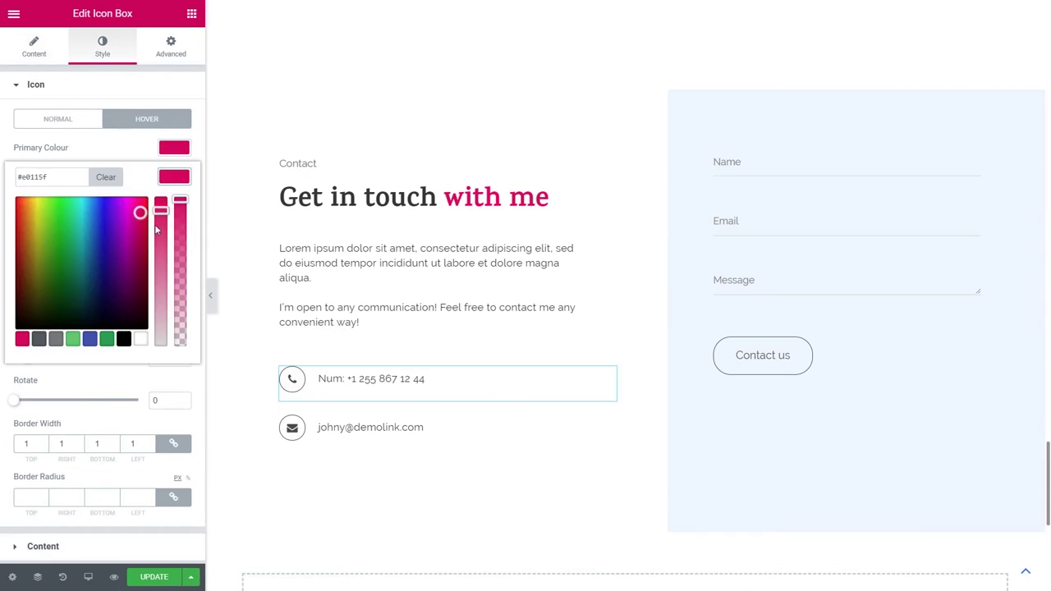
# Set the envelope icon box's primary colour on hover to pink and preview the contact section at full width
pyautogui.click(427, 436)
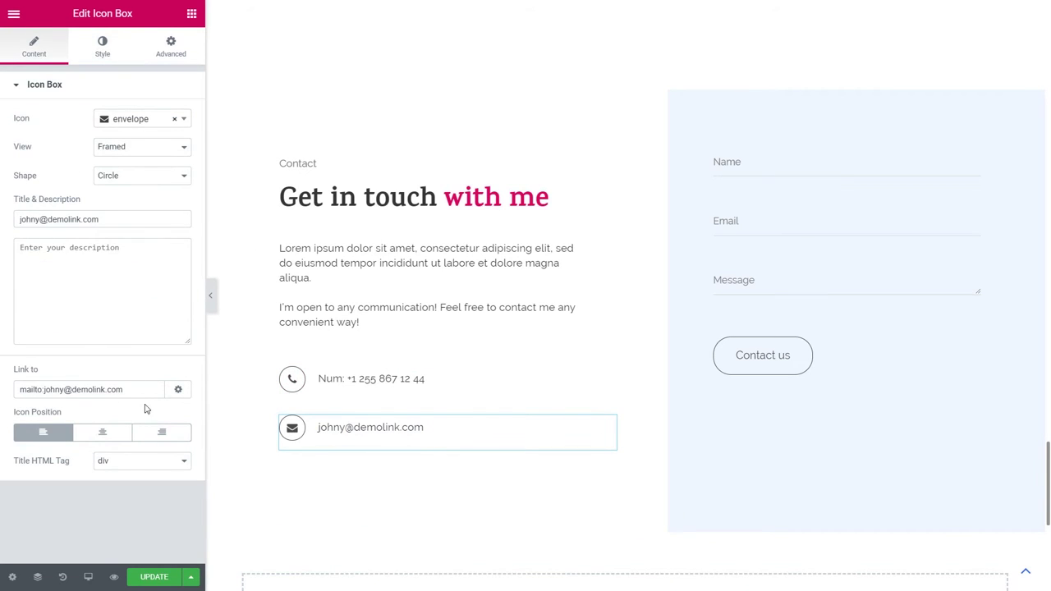
pyautogui.click(102, 47)
pyautogui.click(146, 119)
pyautogui.click(175, 147)
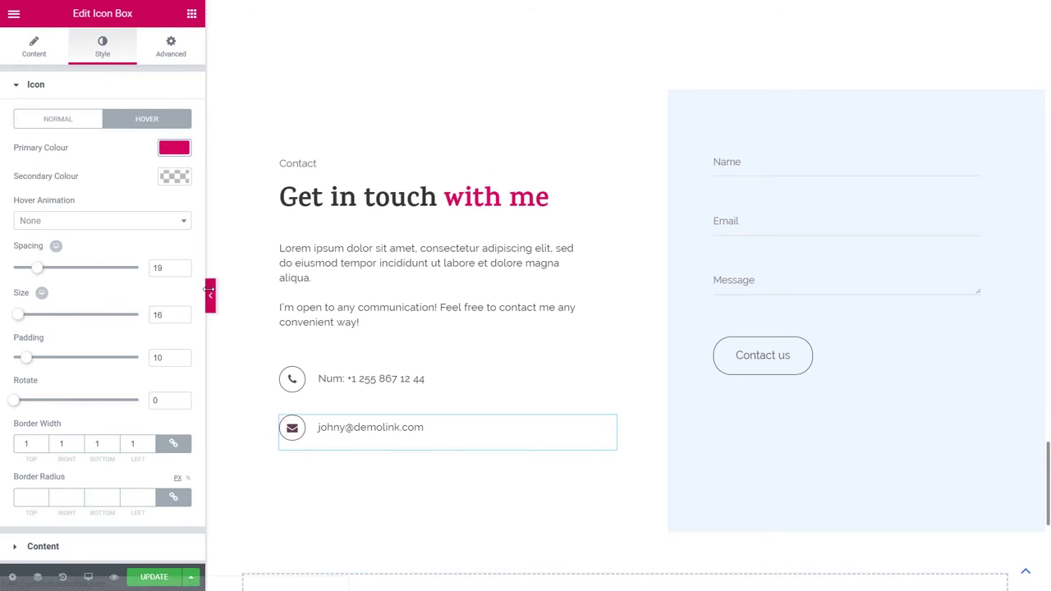
pyautogui.hotkey('ctrl', 'p')
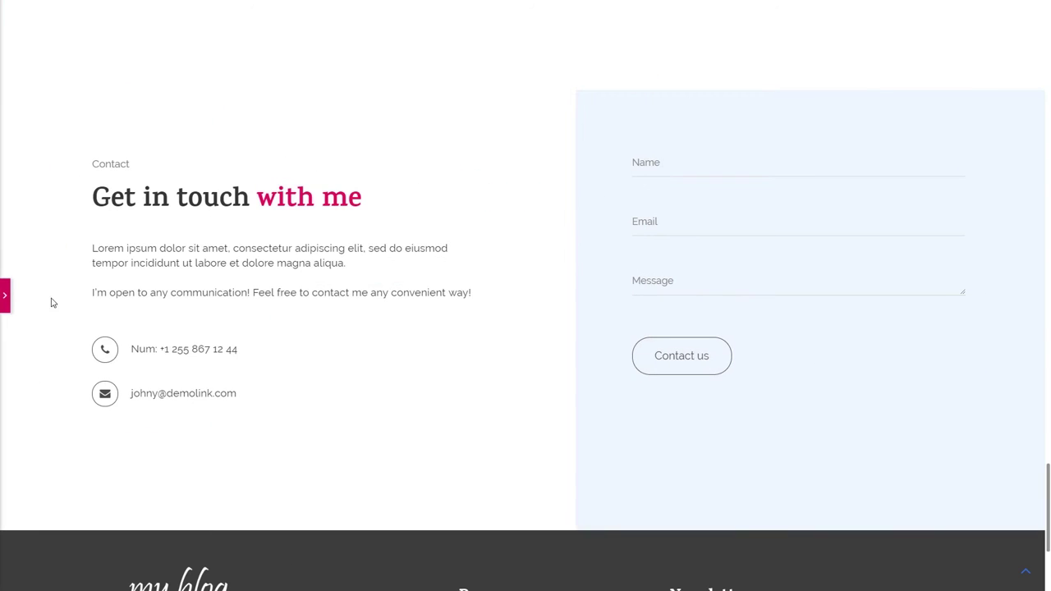
pyautogui.click(5, 295)
# Open the contact form widget's settings and examine which forms can be selected for it
pyautogui.click(781, 251)
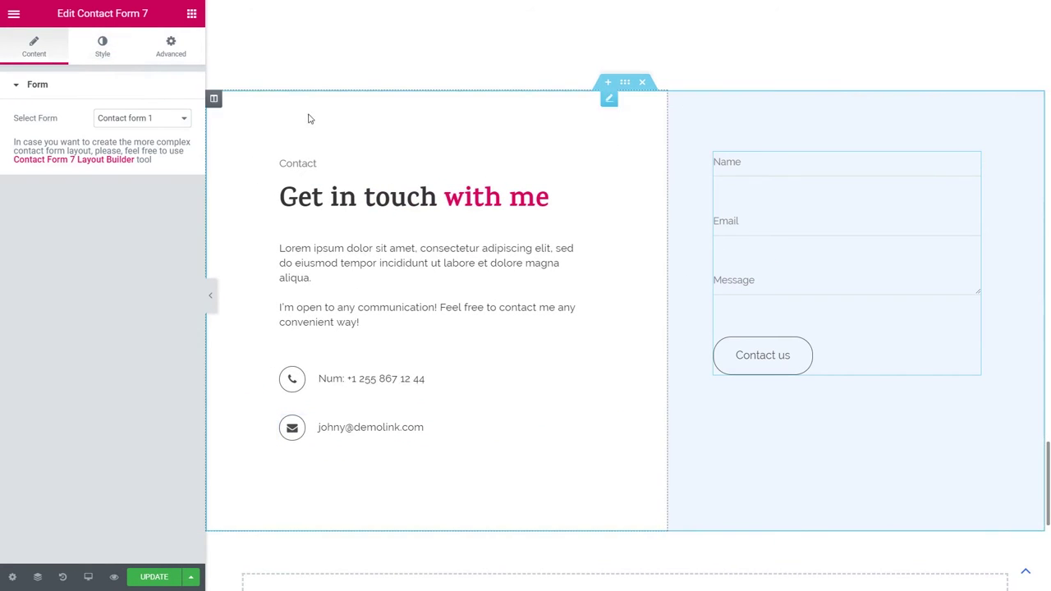
pyautogui.click(153, 122)
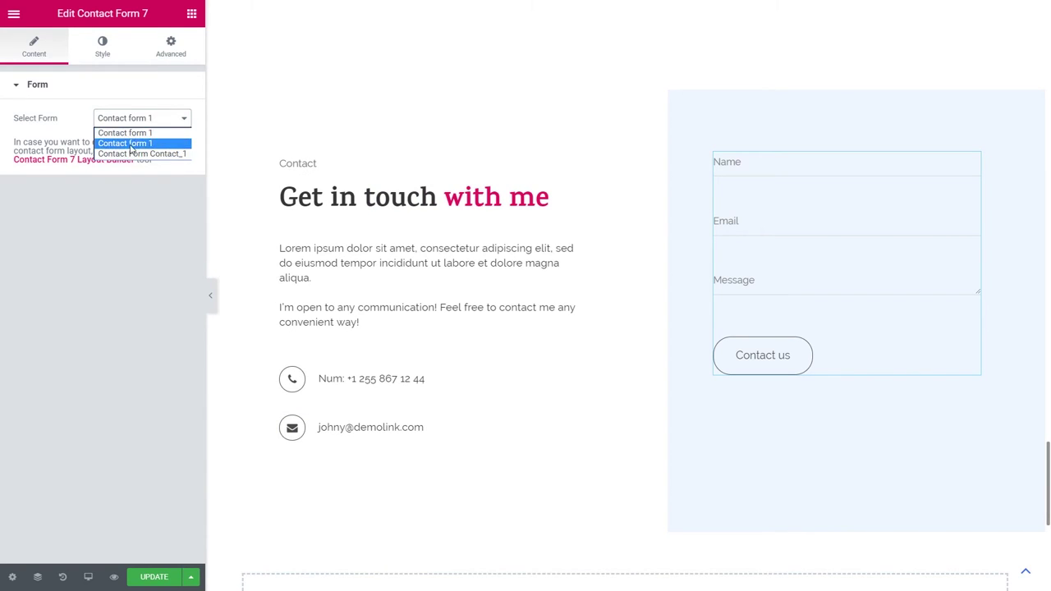
pyautogui.click(61, 130)
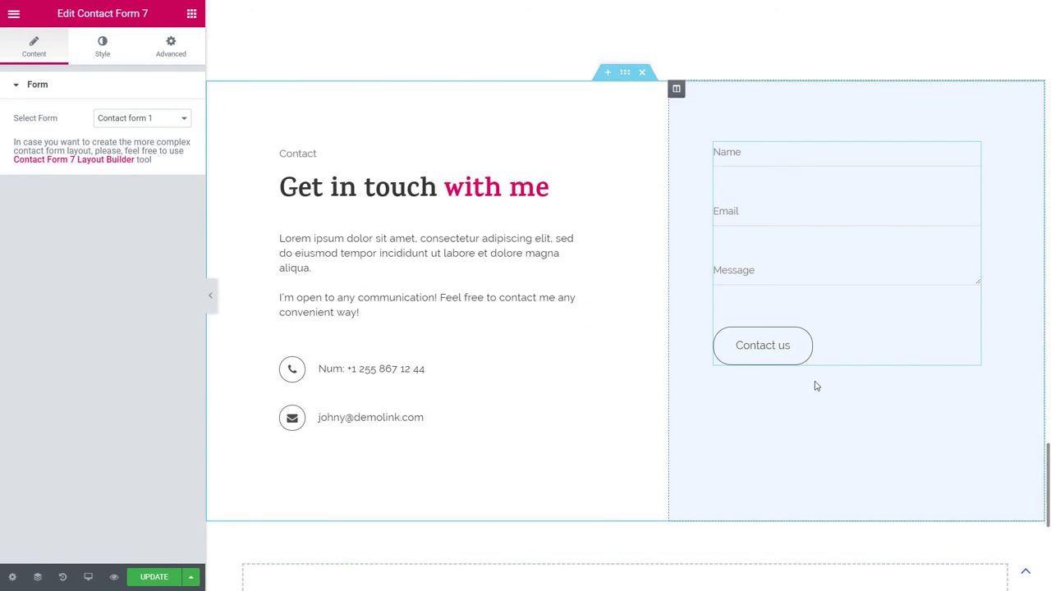
# Check the finished contact section in the full-width preview and update the page
pyautogui.scroll(-5, 816, 387)
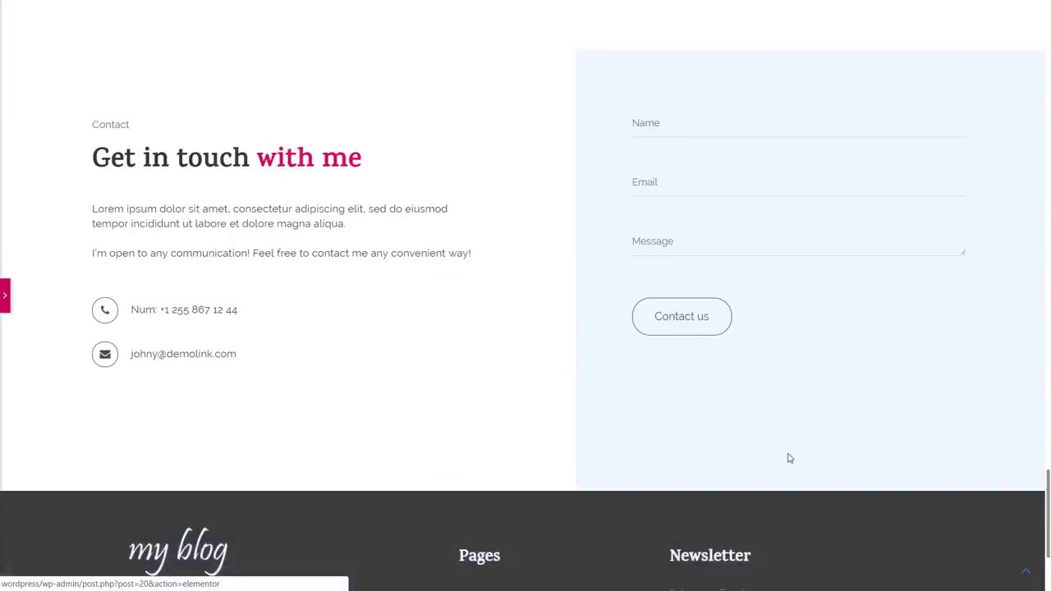
pyautogui.scroll(15, 649, 433)
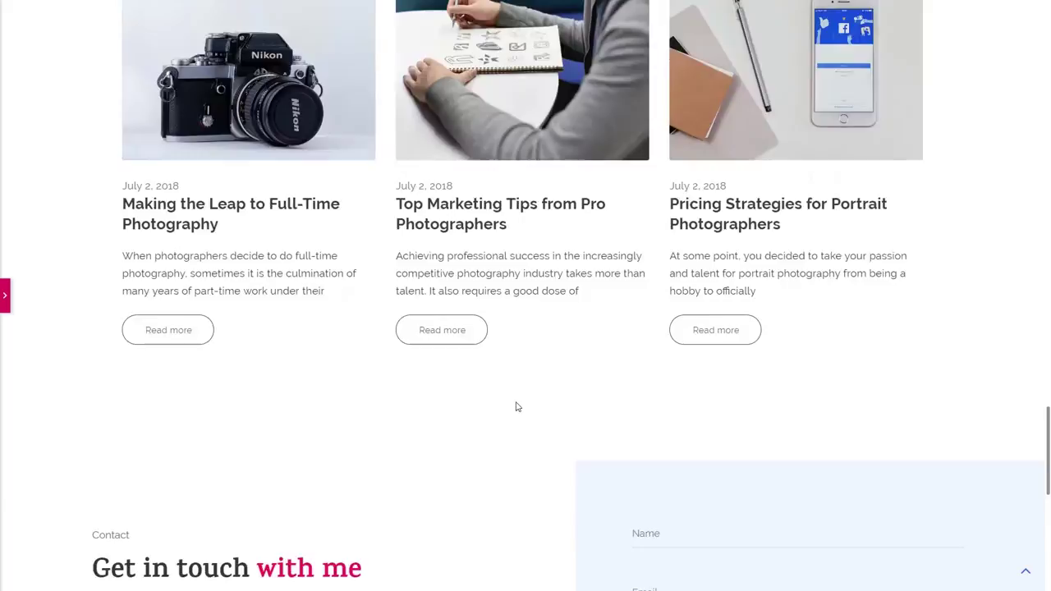
pyautogui.scroll(-15, 515, 406)
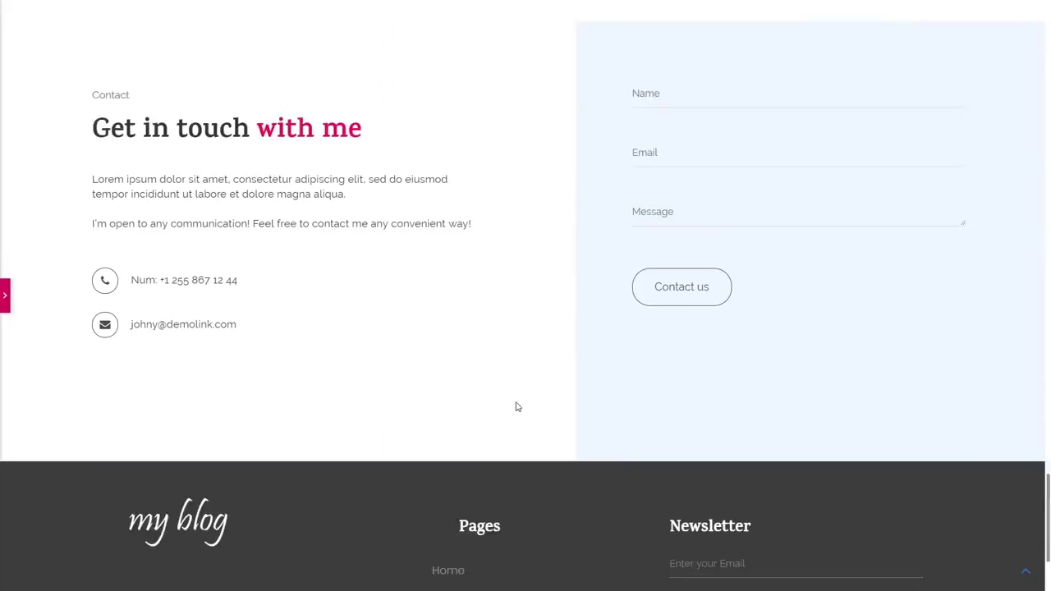
pyautogui.hotkey('ctrl', 'p')
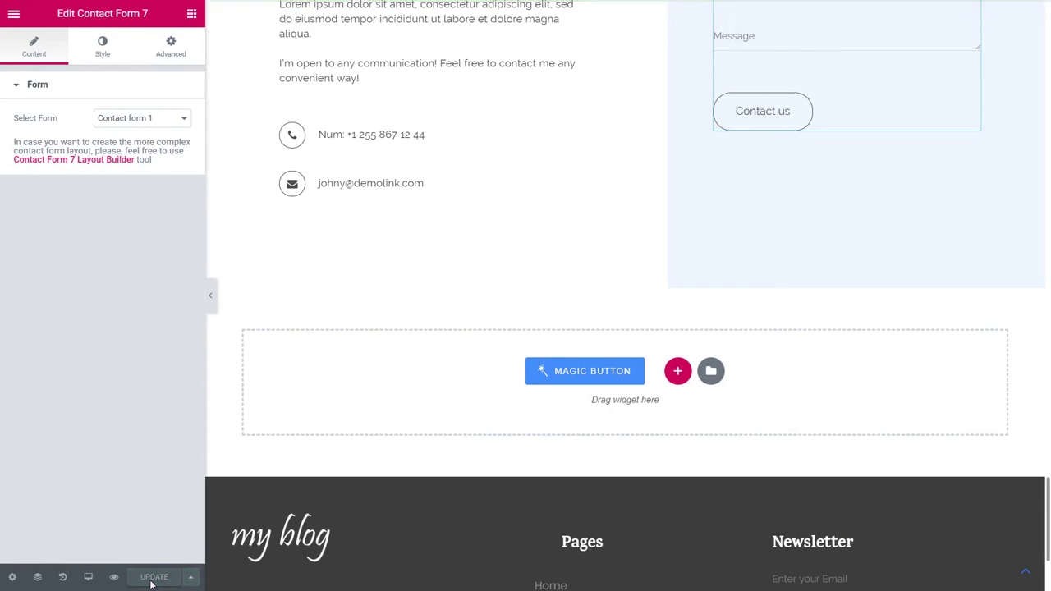
pyautogui.scroll(1, 358, 424)
pyautogui.scroll(10, 358, 424)
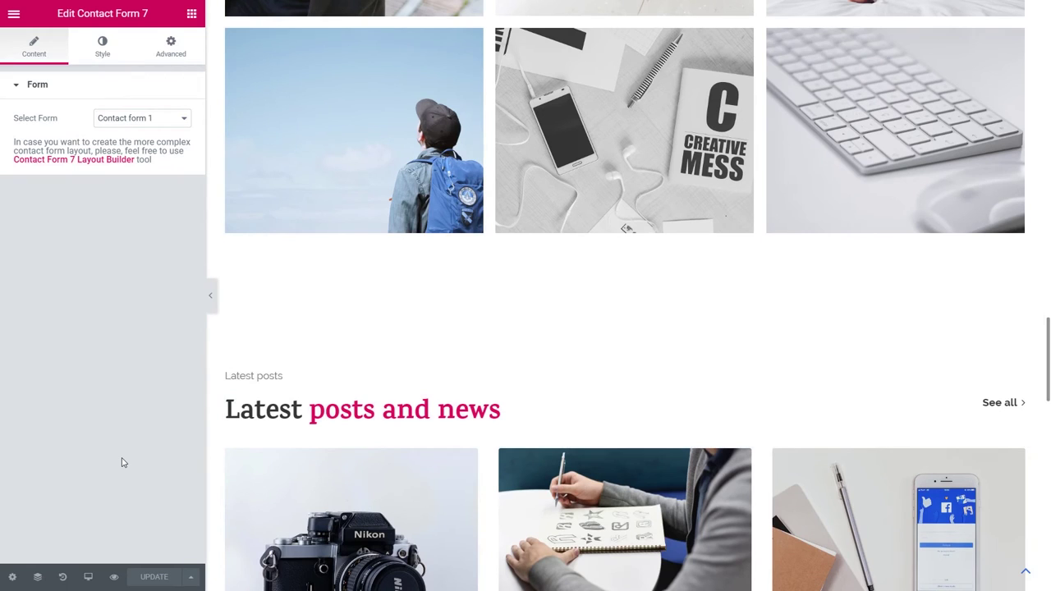
# Return to the WordPress Pages list, view the Blog page and look through its post layout
pyautogui.hotkey('alt', 'Left')
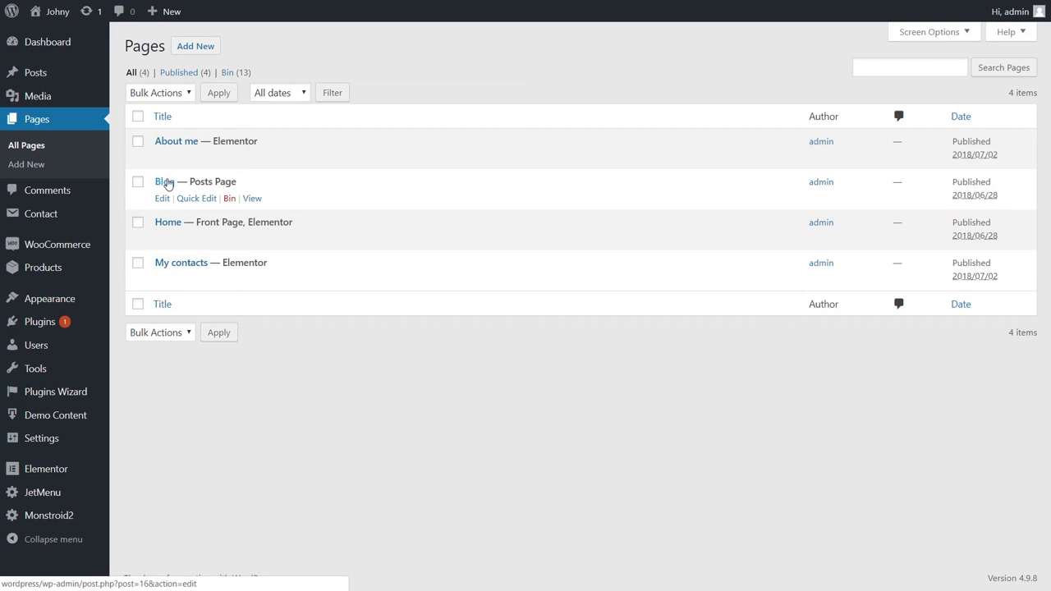
pyautogui.click(252, 198)
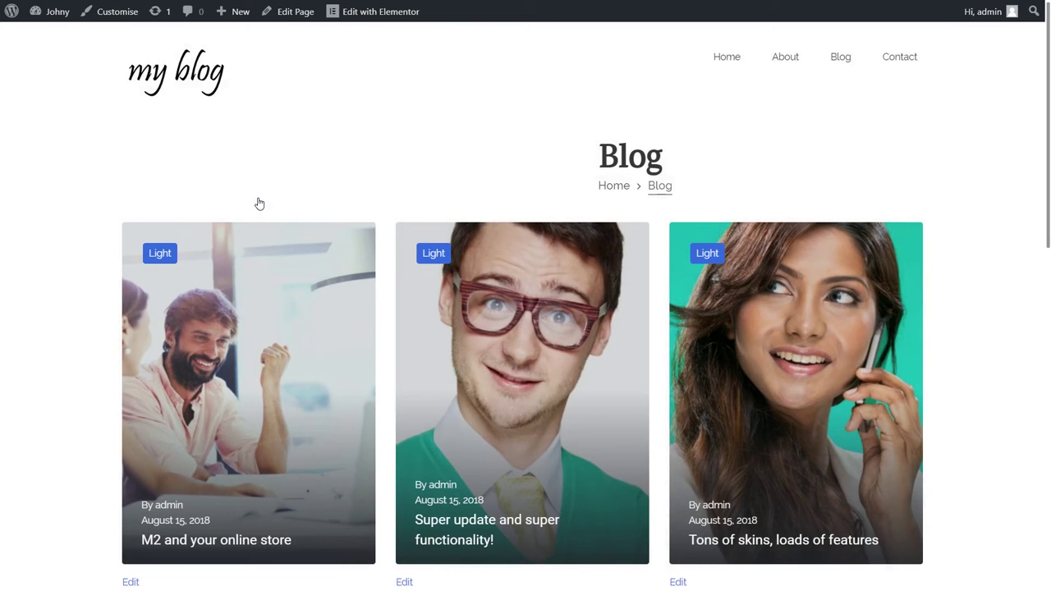
pyautogui.scroll(-6, 365, 191)
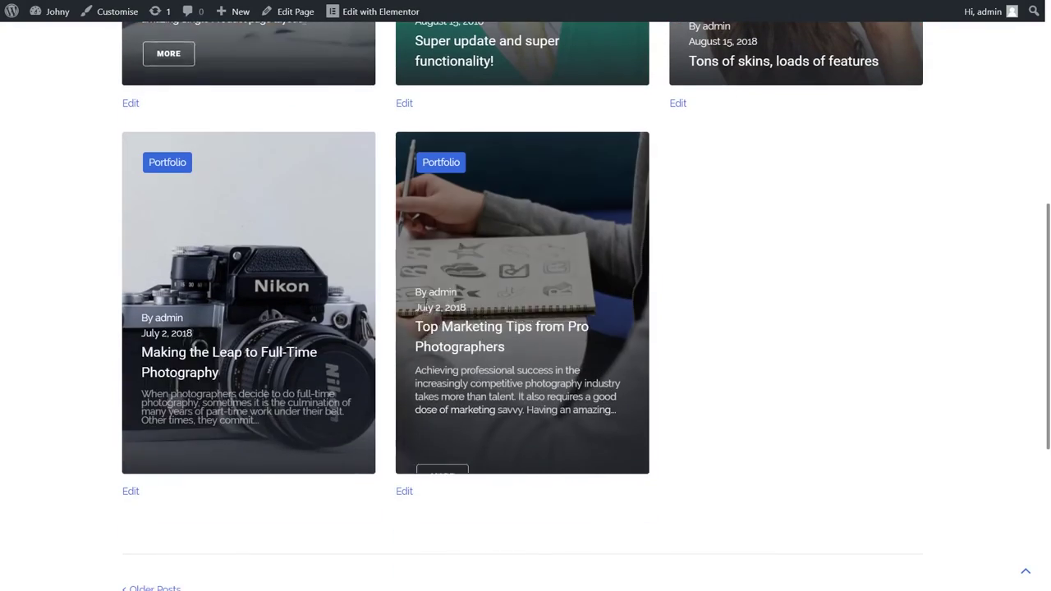
pyautogui.scroll(-3, 525, 423)
pyautogui.scroll(5, 591, 406)
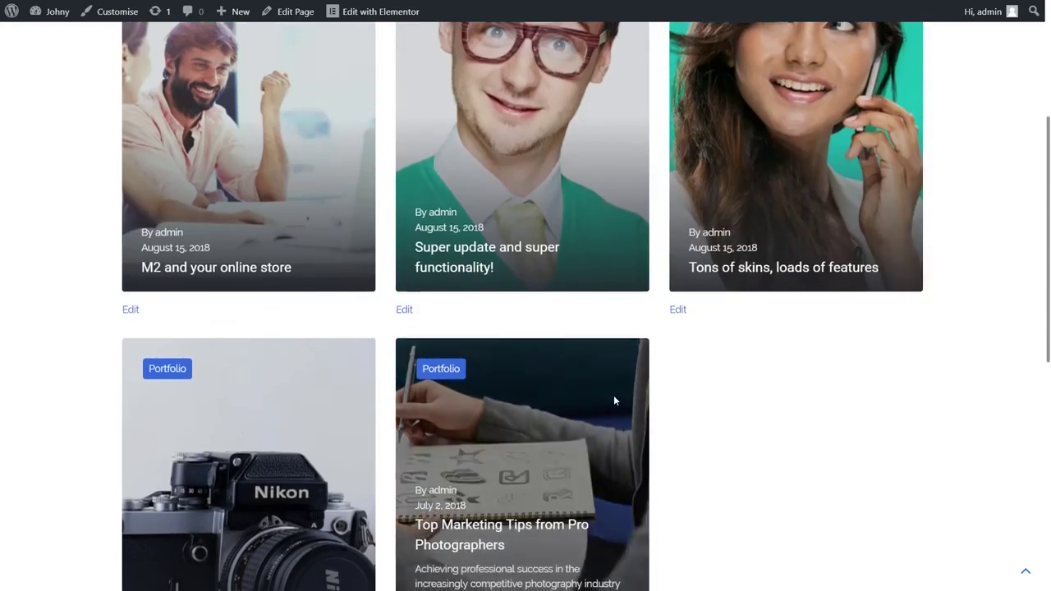
# Look through the Blog page's post grid down to the footer and check the details shown on each post card
pyautogui.scroll(3, 614, 400)
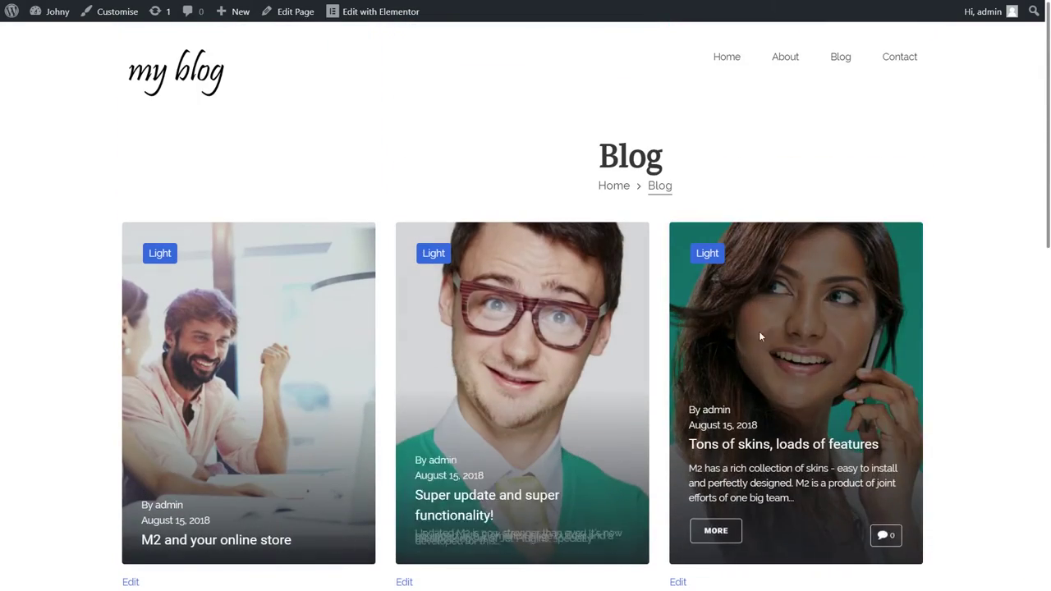
pyautogui.scroll(-1, 760, 343)
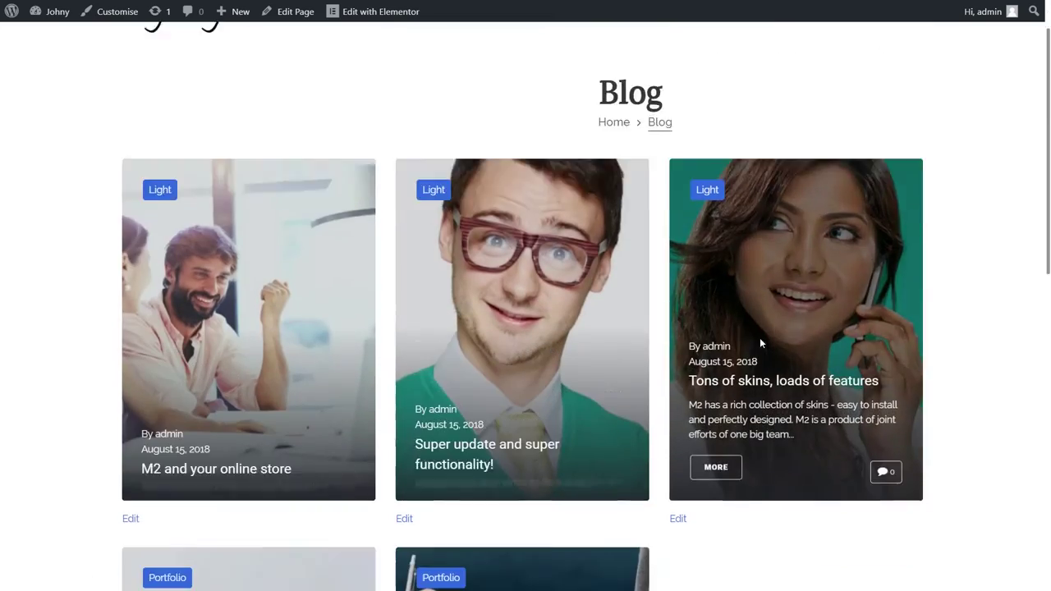
pyautogui.scroll(-7, 759, 343)
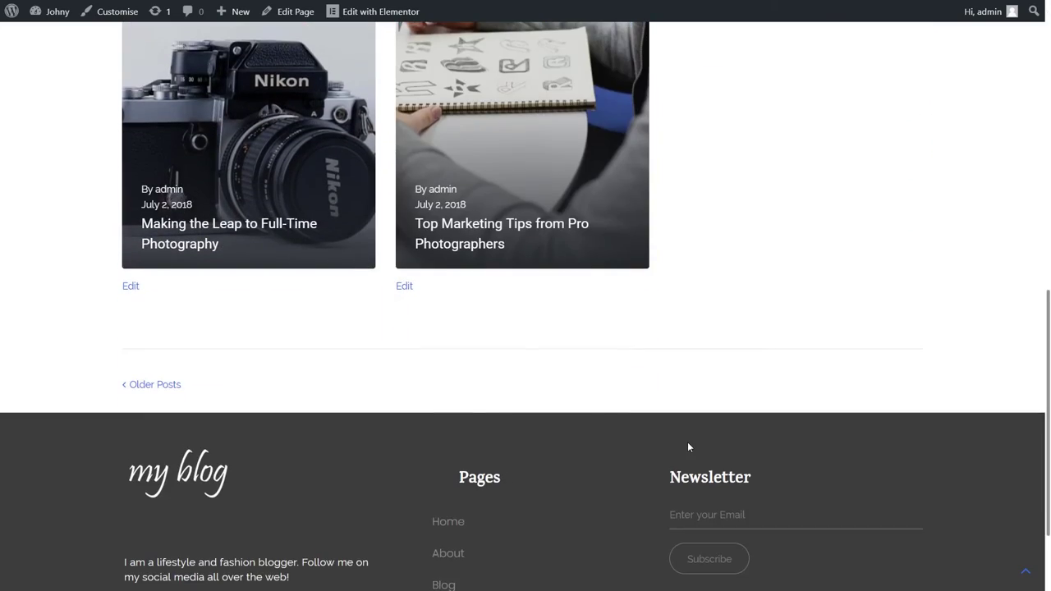
pyautogui.scroll(7, 688, 446)
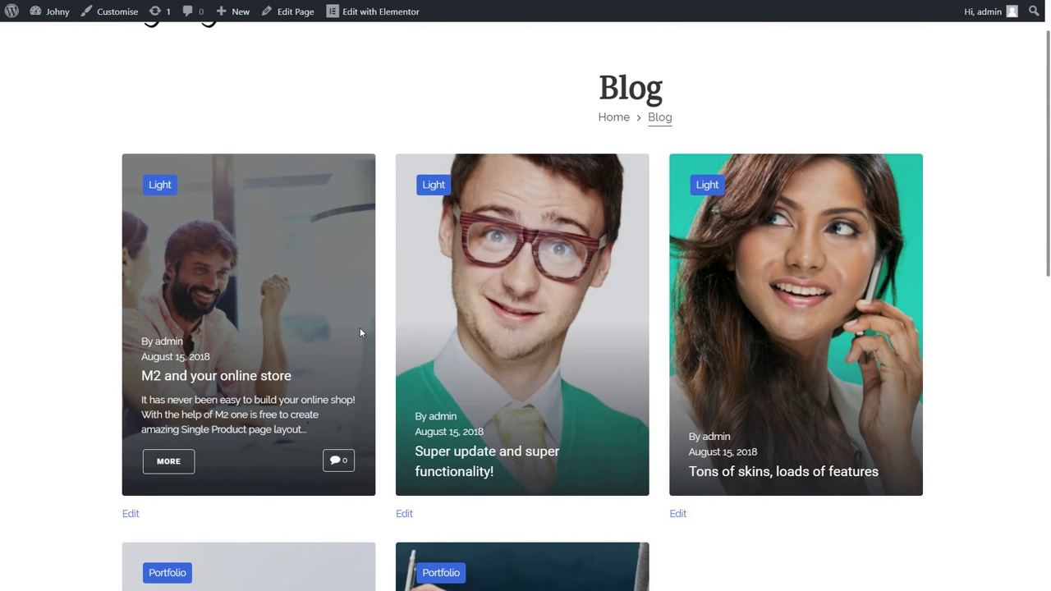
pyautogui.scroll(-3, 722, 353)
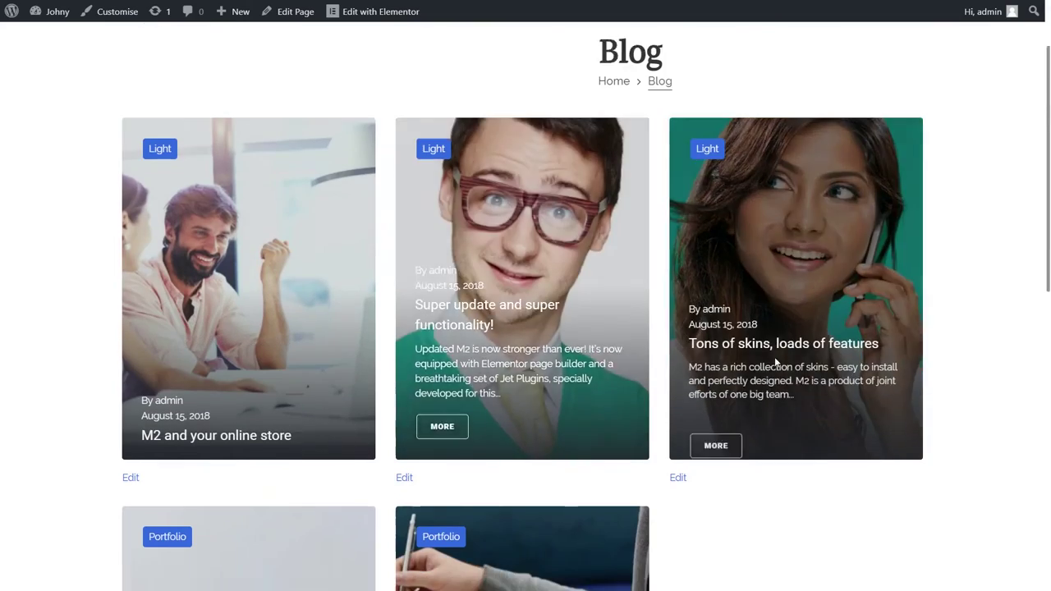
pyautogui.scroll(-3, 247, 420)
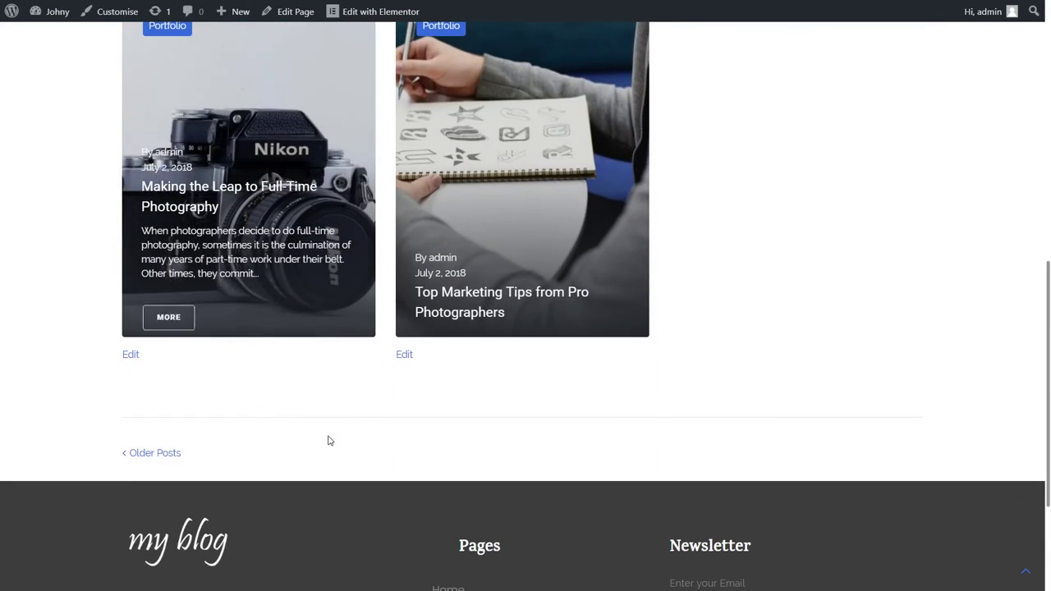
pyautogui.scroll(7, 739, 458)
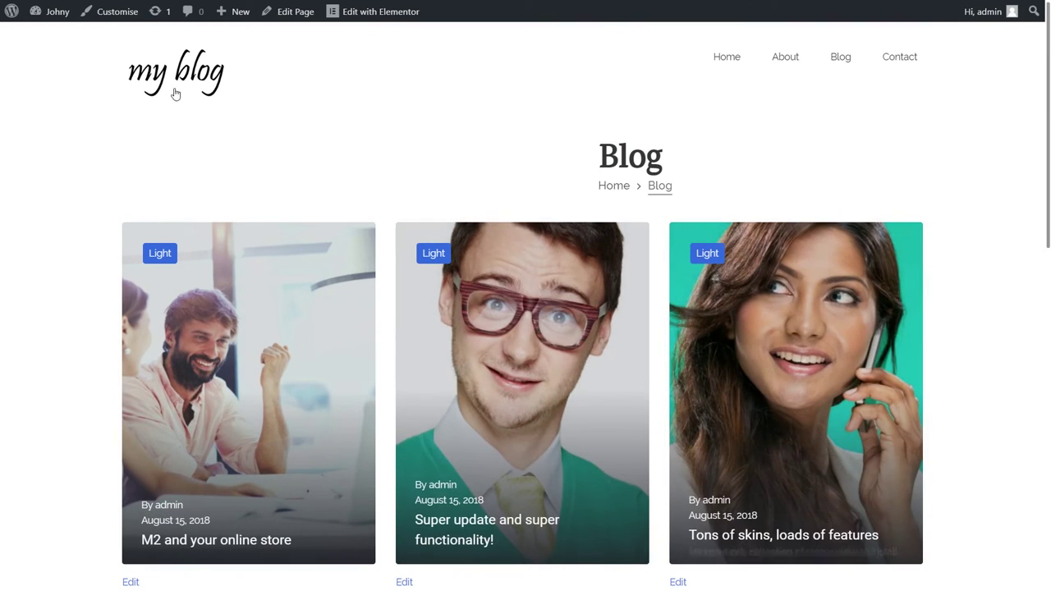
# Open the blog settings in the site customiser and examine the available post layouts and styles
pyautogui.click(118, 21)
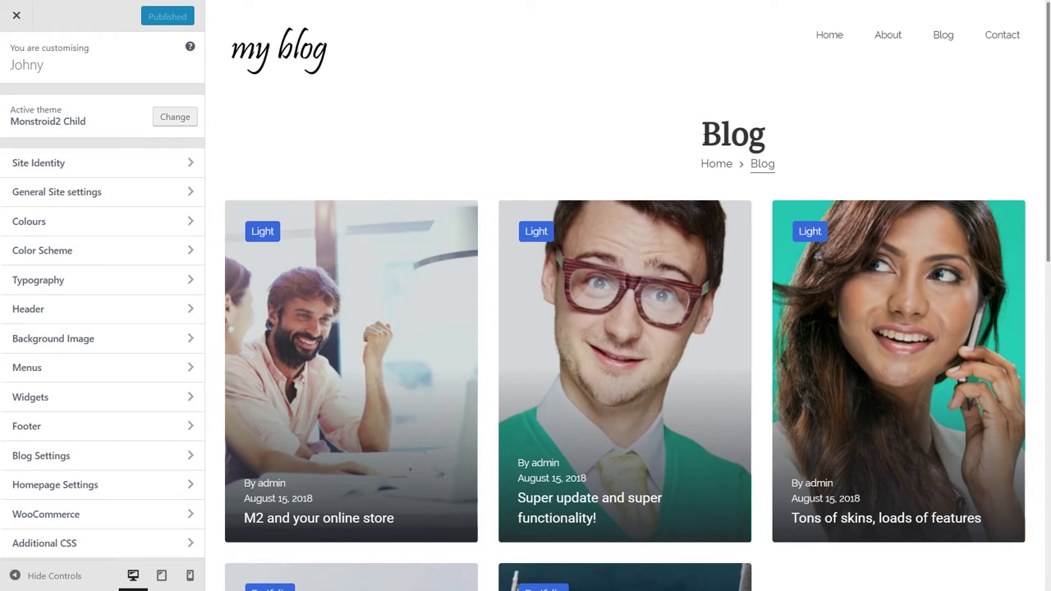
pyautogui.click(33, 461)
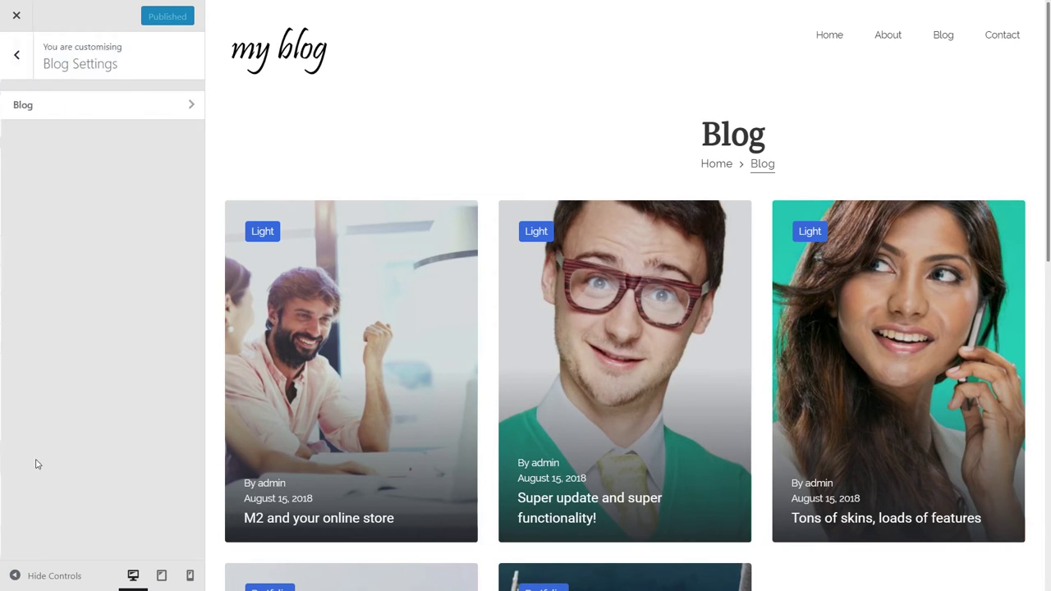
pyautogui.click(31, 106)
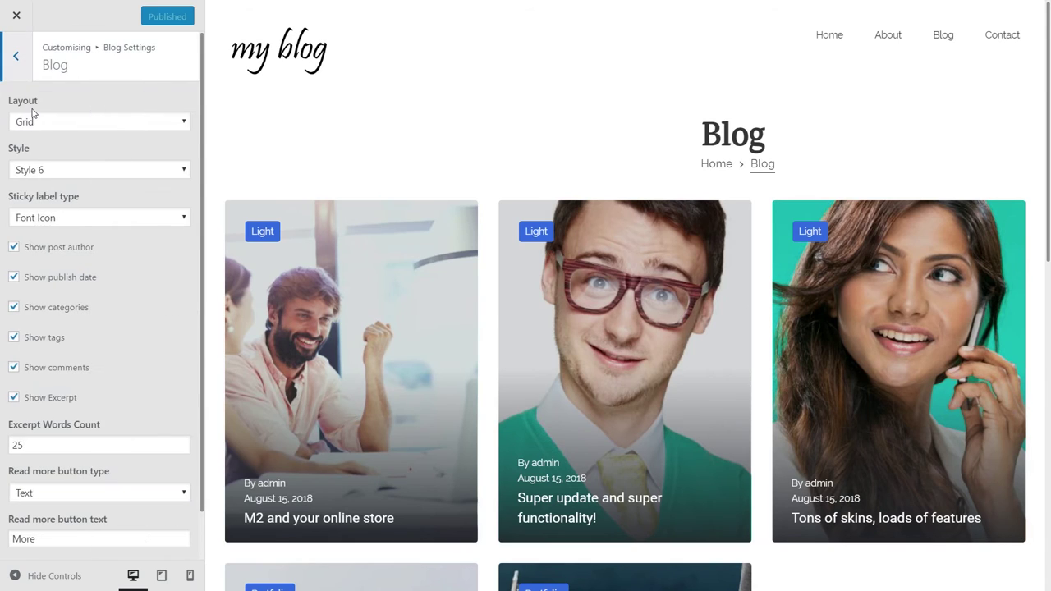
pyautogui.click(81, 122)
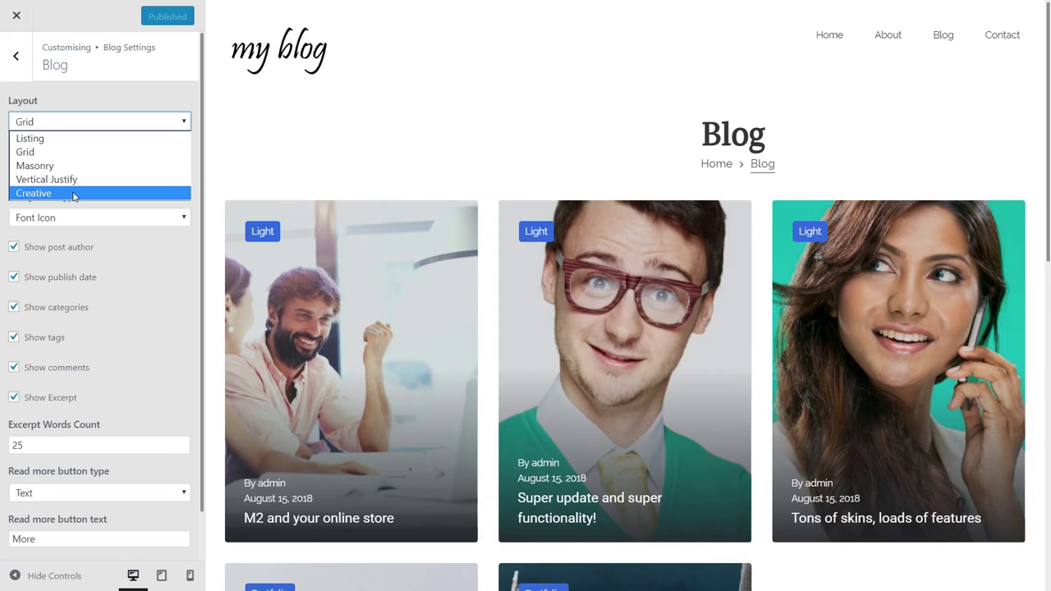
pyautogui.click(58, 123)
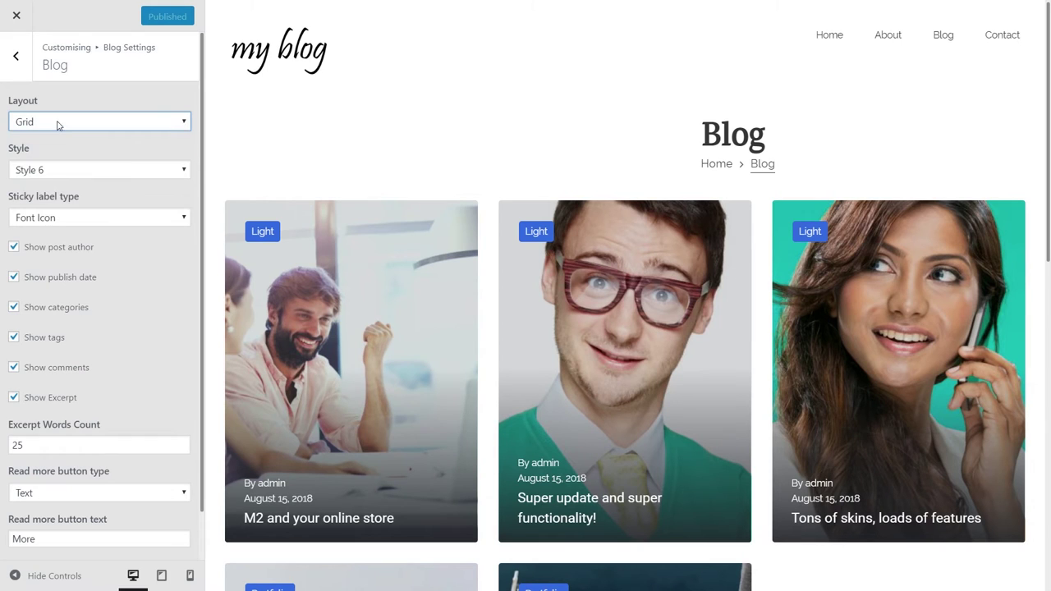
pyautogui.click(57, 172)
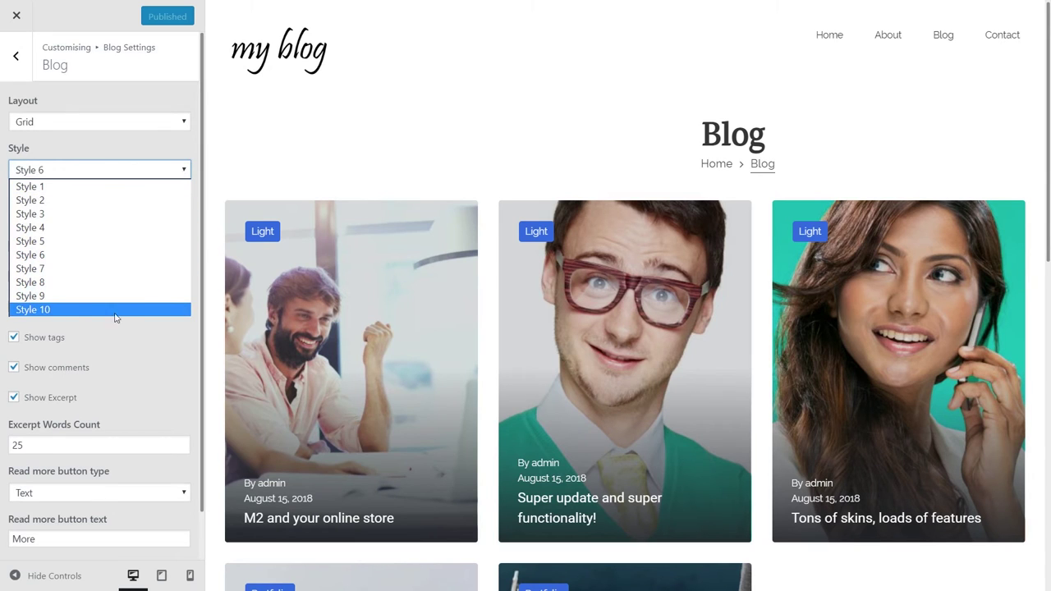
# Set the blog layout to Creative and its style to Style 1
pyautogui.click(52, 133)
pyautogui.click(55, 192)
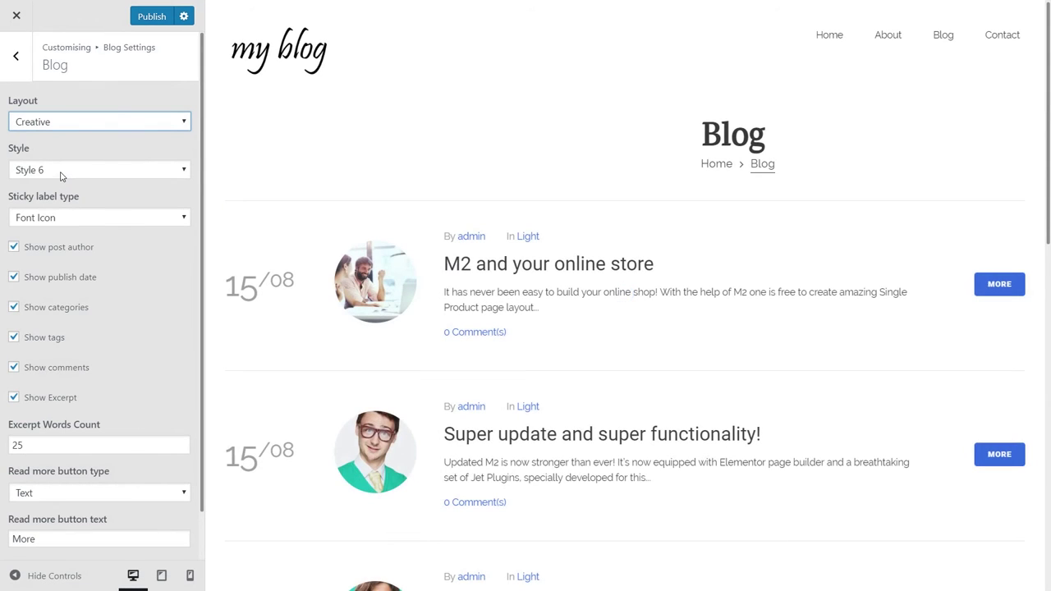
pyautogui.scroll(-9, 504, 302)
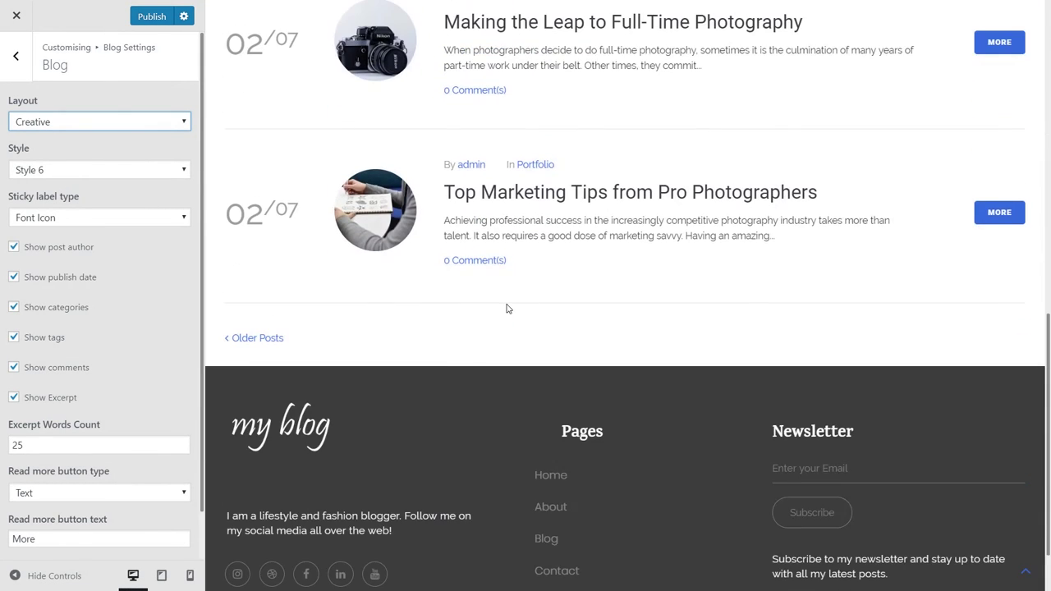
pyautogui.scroll(10, 506, 309)
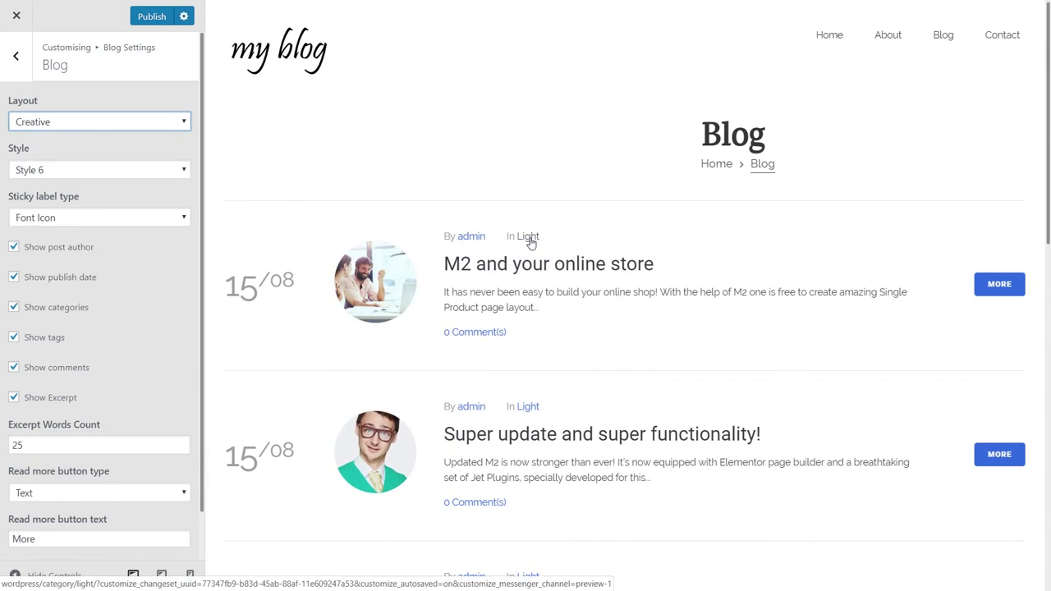
pyautogui.click(129, 171)
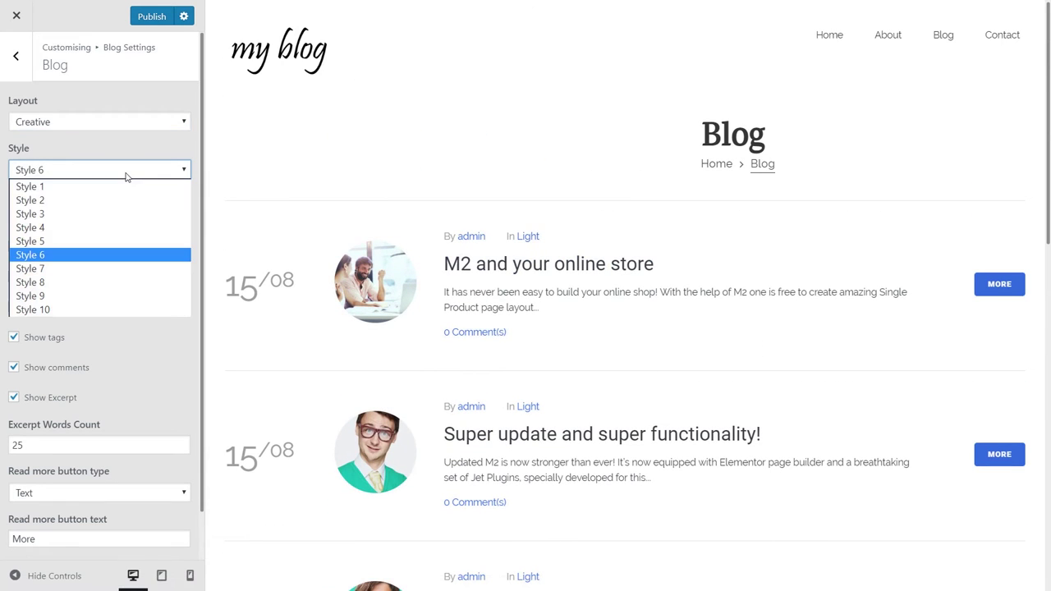
pyautogui.click(113, 188)
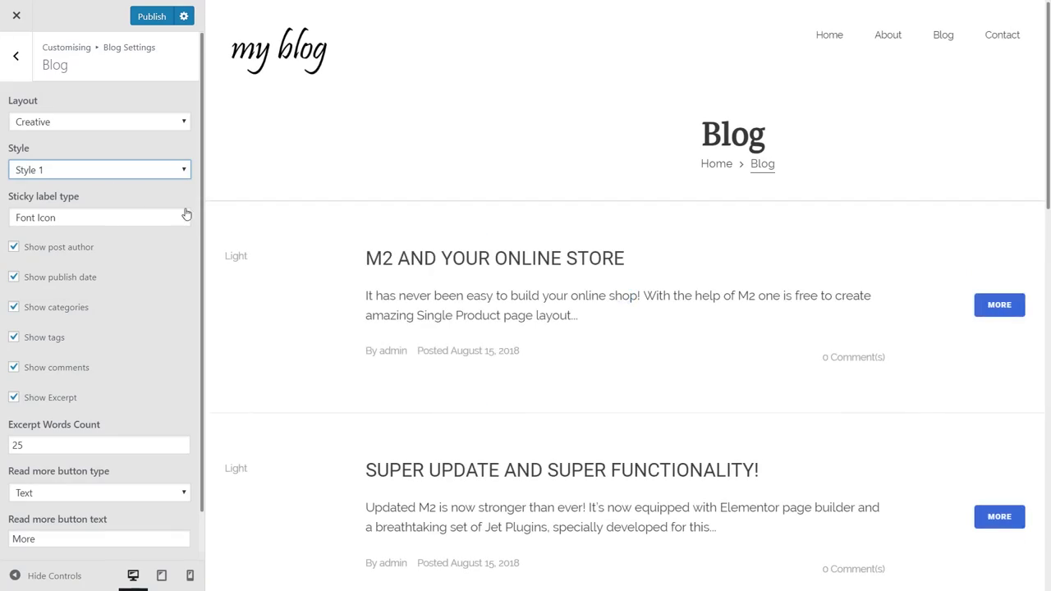
# Review the restyled post list in the preview, checking how each post's background image appears behind its text
pyautogui.scroll(-3, 459, 276)
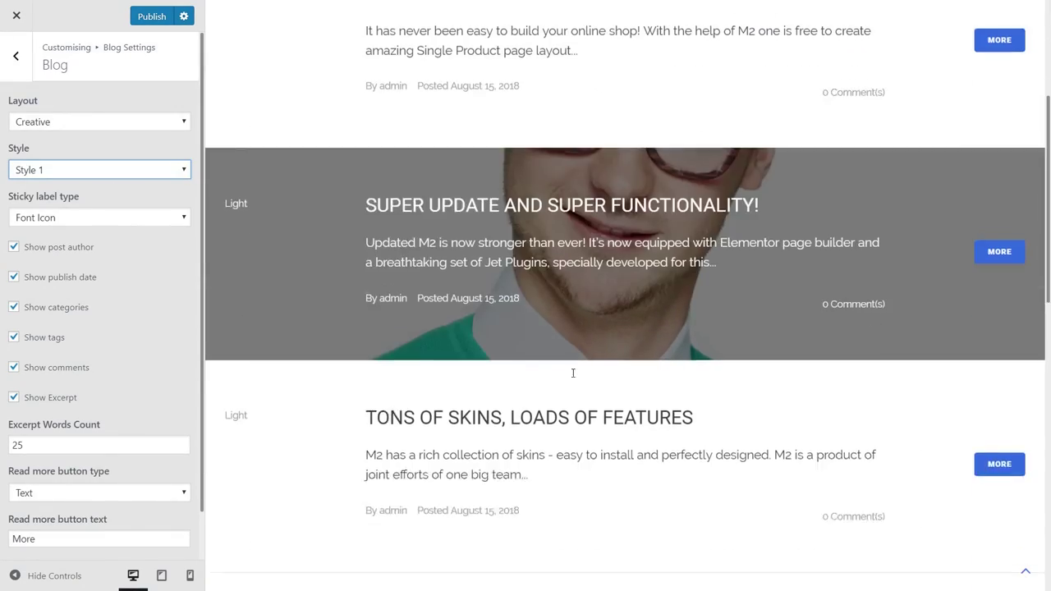
pyautogui.scroll(-2, 573, 372)
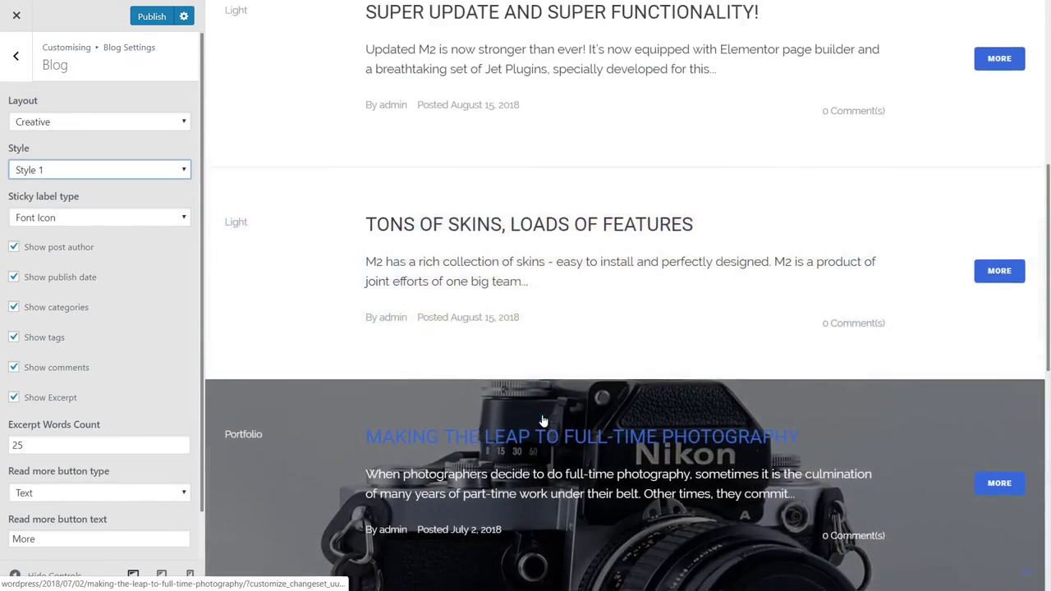
pyautogui.scroll(3, 543, 421)
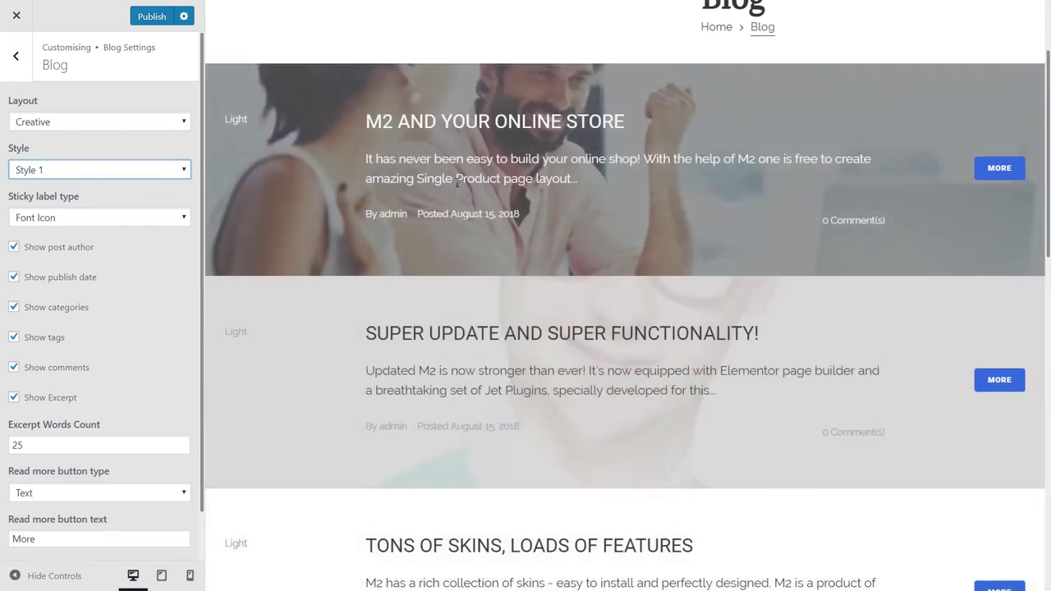
pyautogui.scroll(1, 457, 182)
pyautogui.scroll(2, 489, 274)
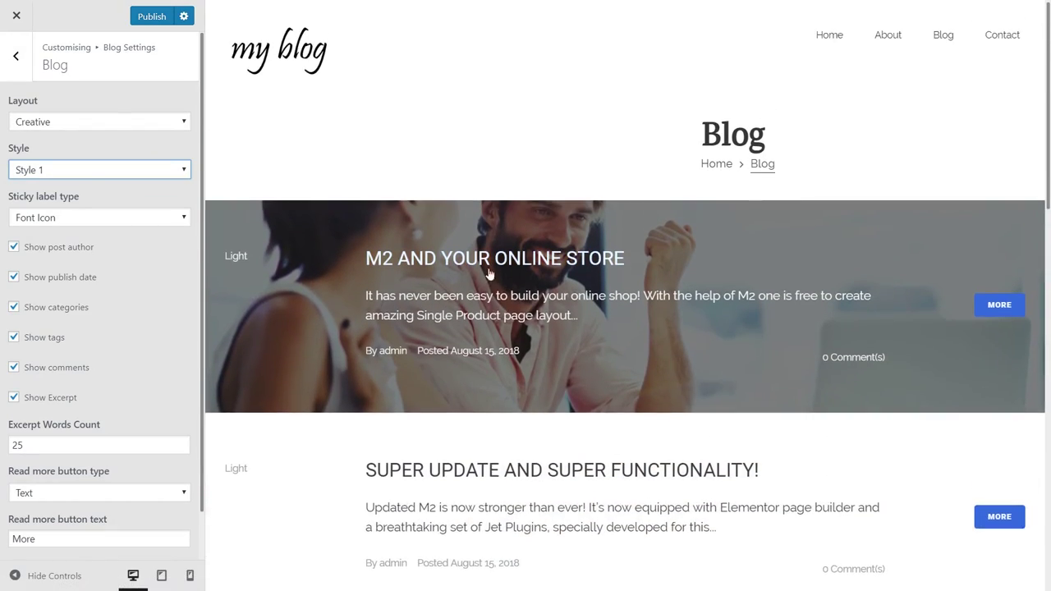
pyautogui.scroll(-6, 504, 293)
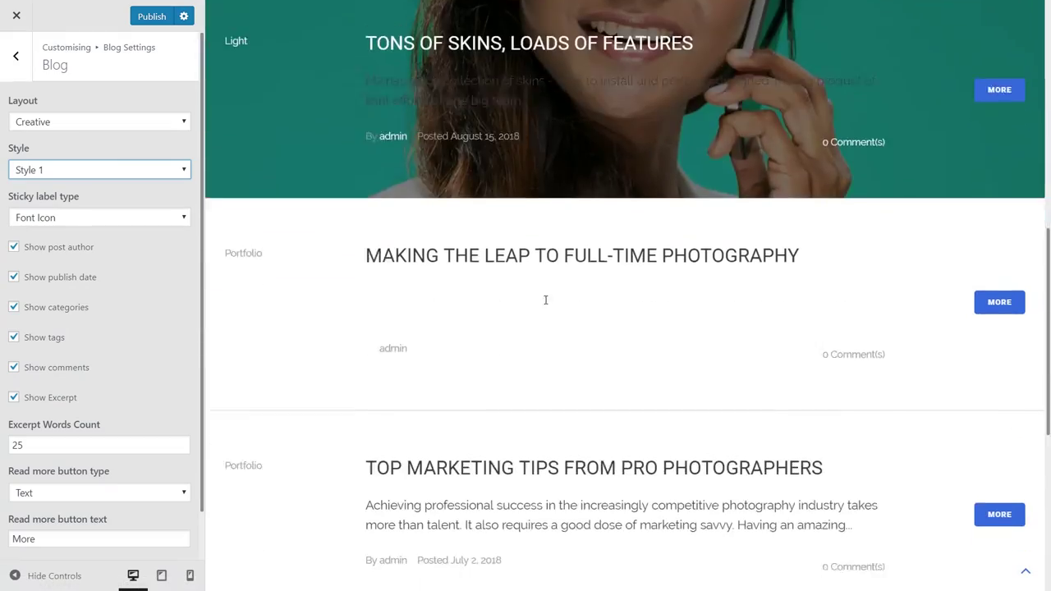
pyautogui.scroll(-3, 544, 299)
pyautogui.scroll(2, 602, 361)
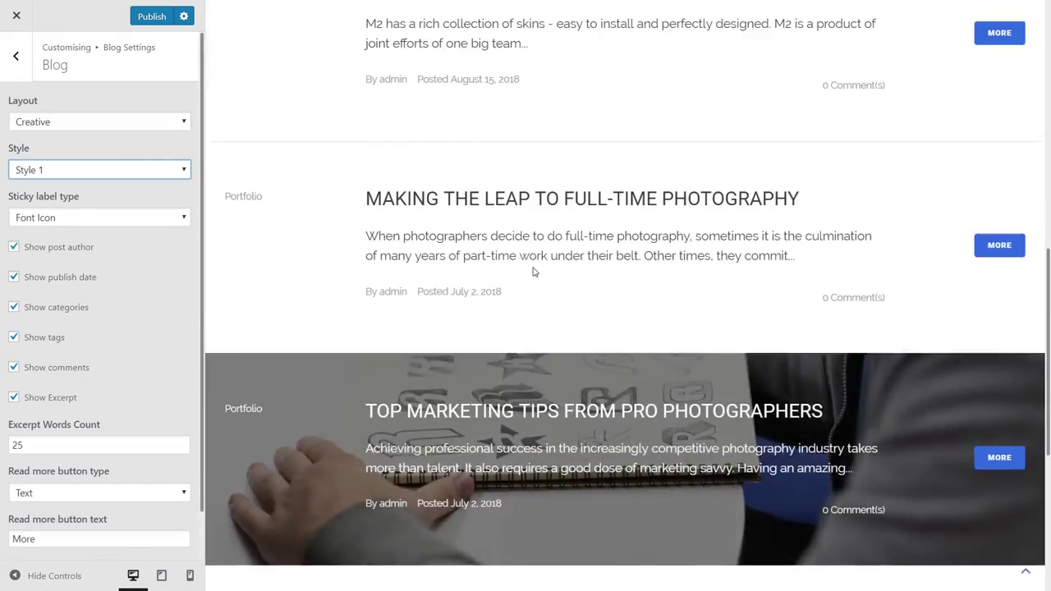
pyautogui.scroll(7, 532, 272)
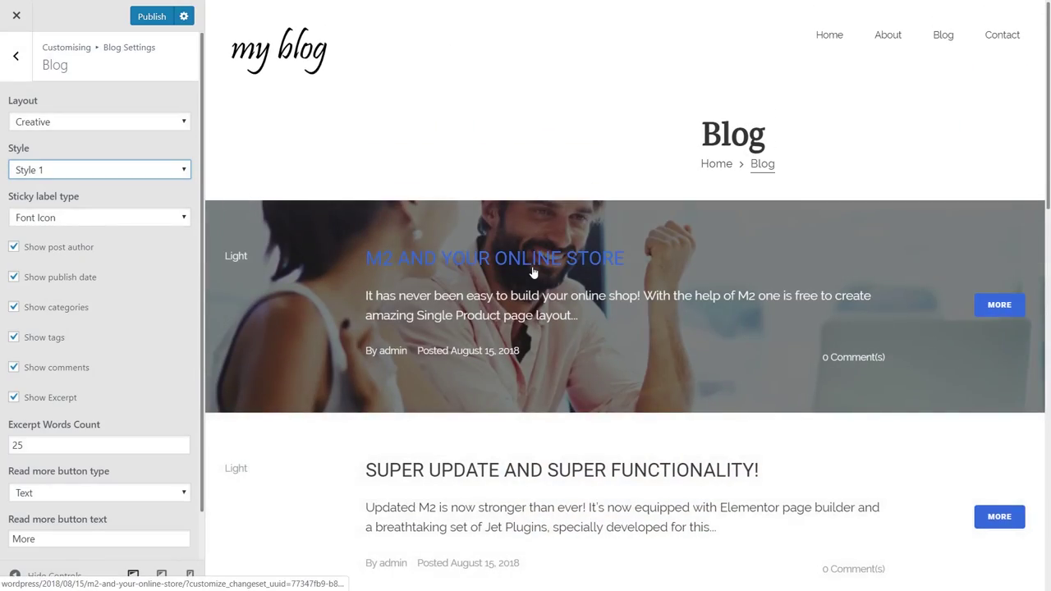
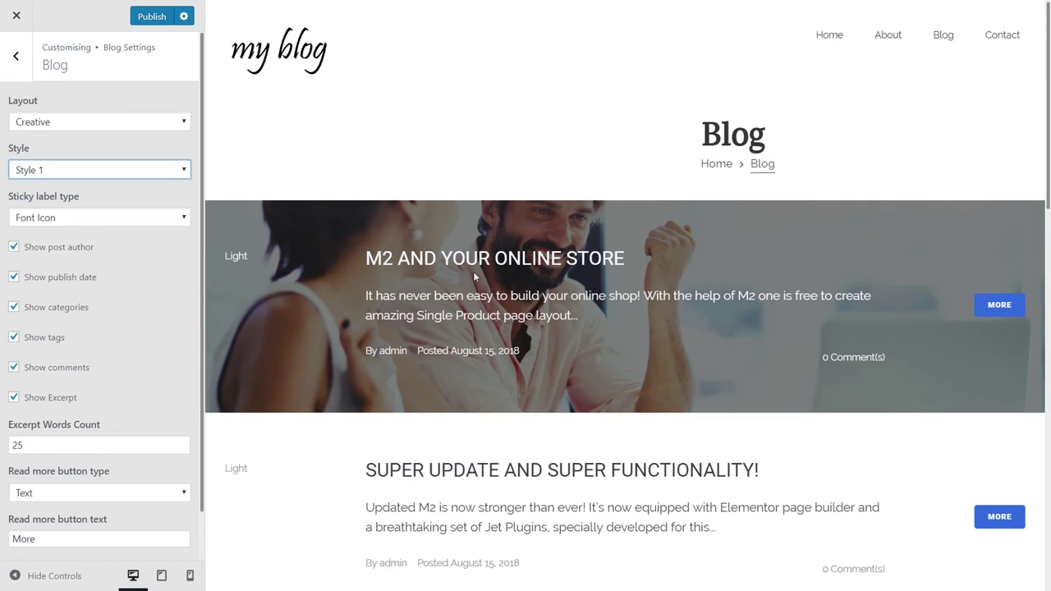
# Leave the blog settings and check which options the customiser's Colours section offers
pyautogui.click(18, 59)
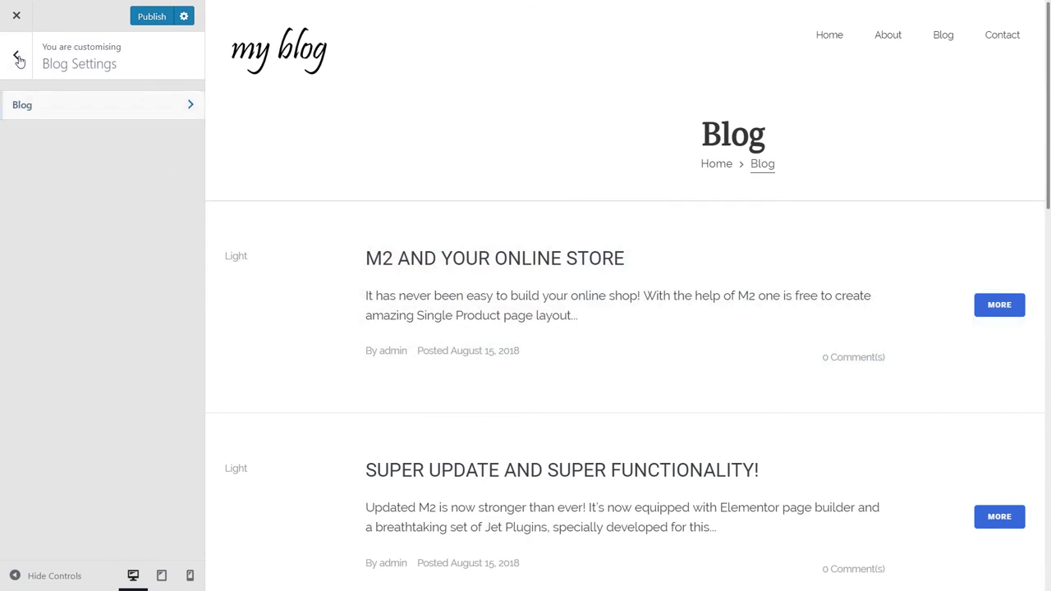
pyautogui.click(18, 62)
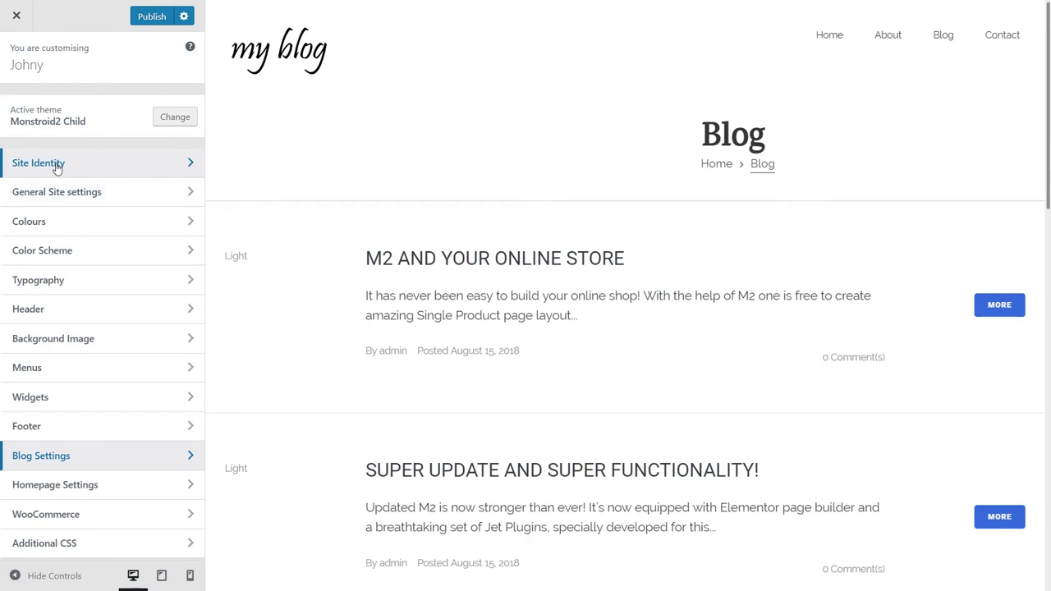
pyautogui.click(60, 230)
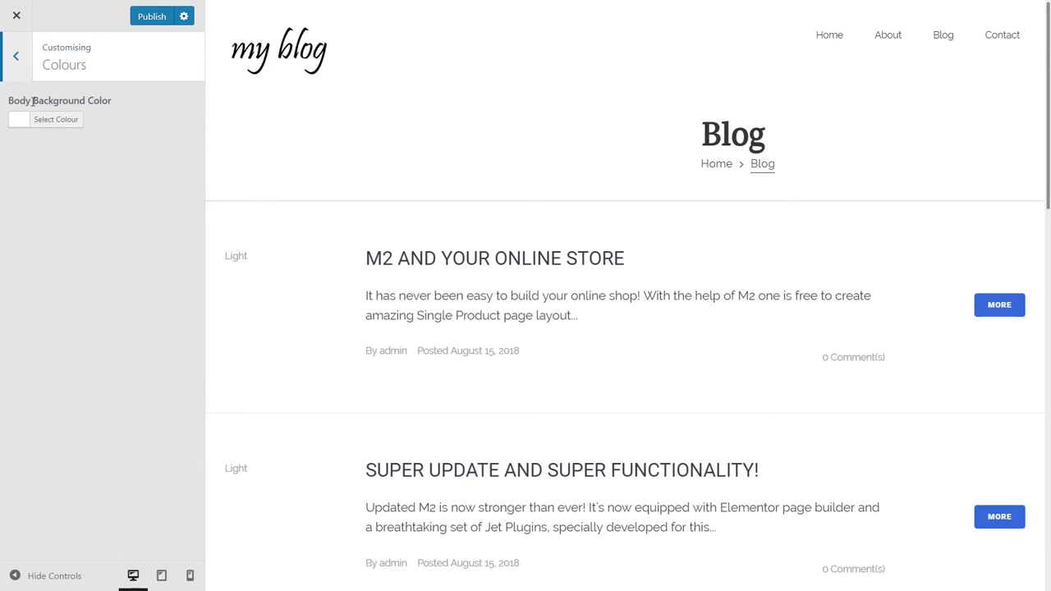
pyautogui.click(13, 68)
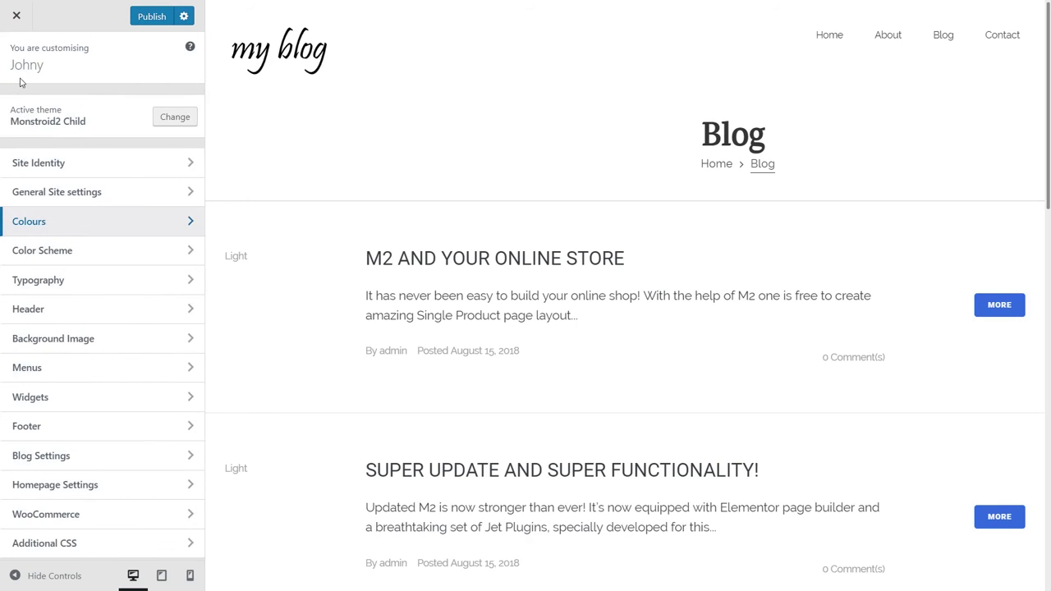
# Open the site's Color Scheme settings and set the accent color to #e0115f
pyautogui.click(53, 250)
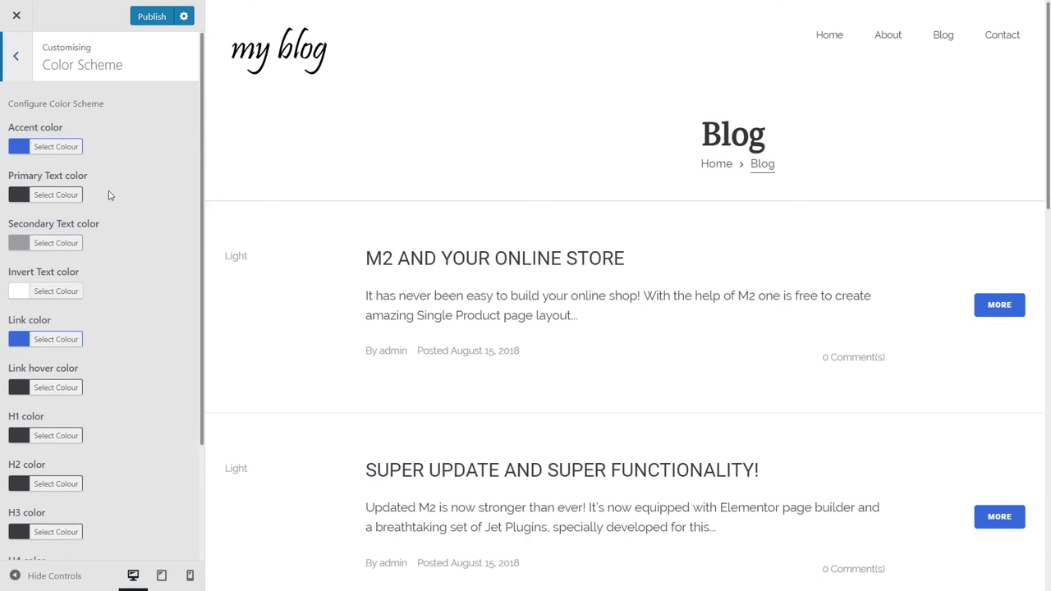
pyautogui.scroll(-2, 162, 189)
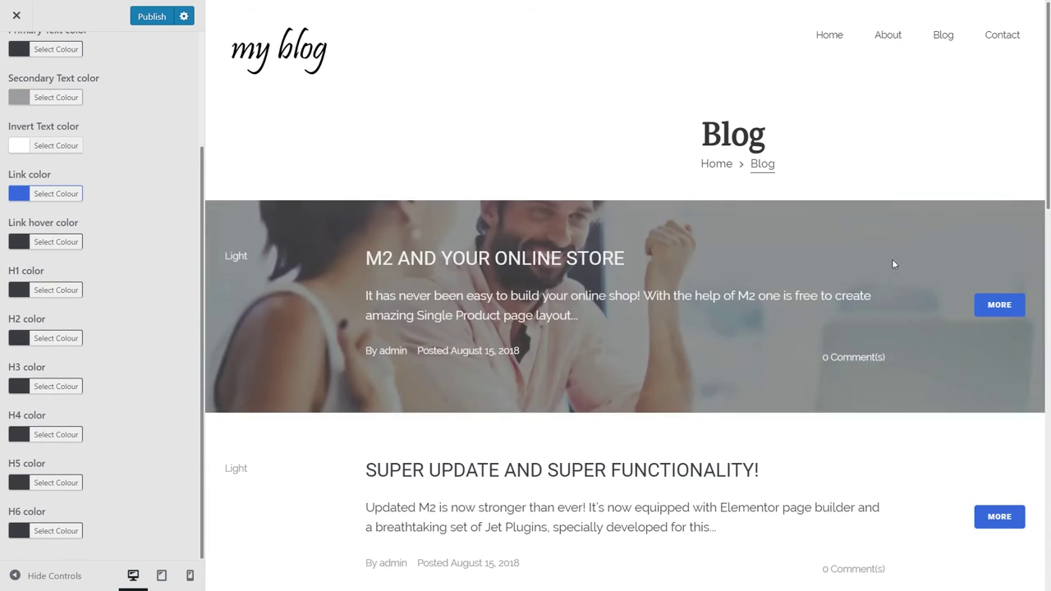
pyautogui.scroll(2, 145, 340)
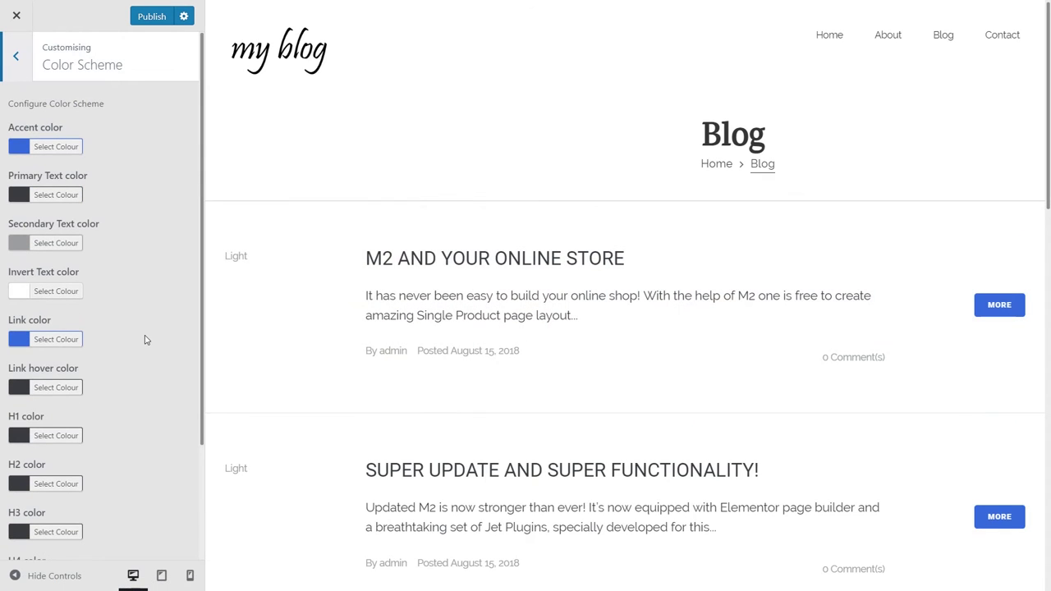
pyautogui.click(18, 148)
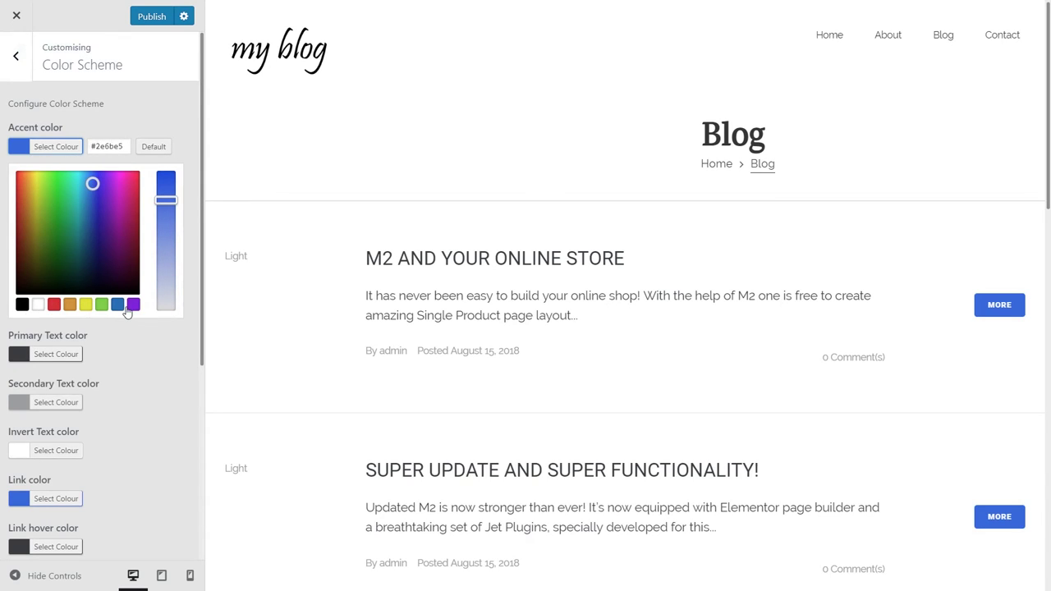
pyautogui.doubleClick(104, 147)
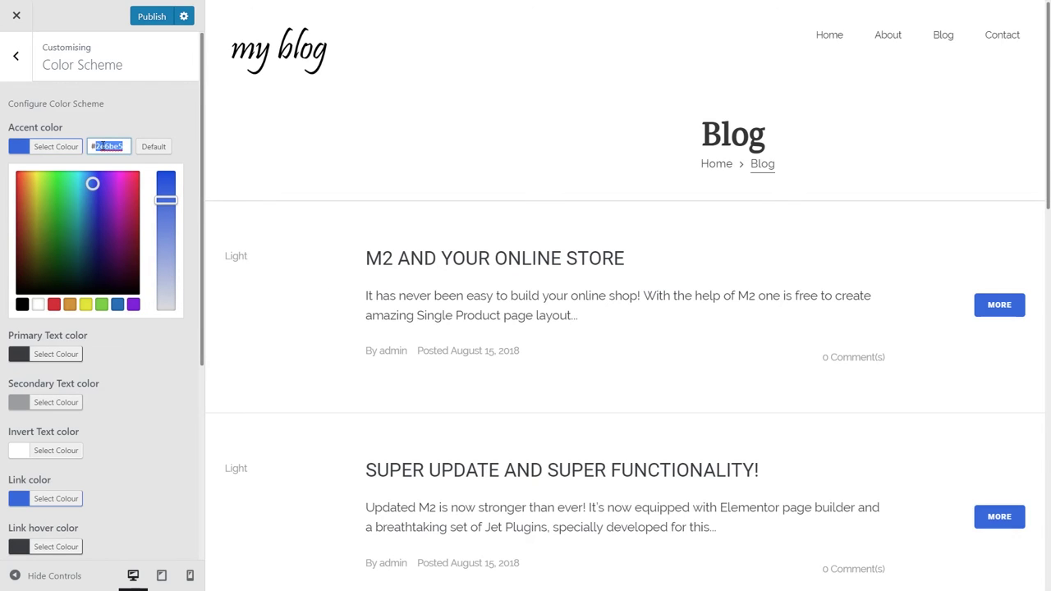
pyautogui.write('#e0115f')
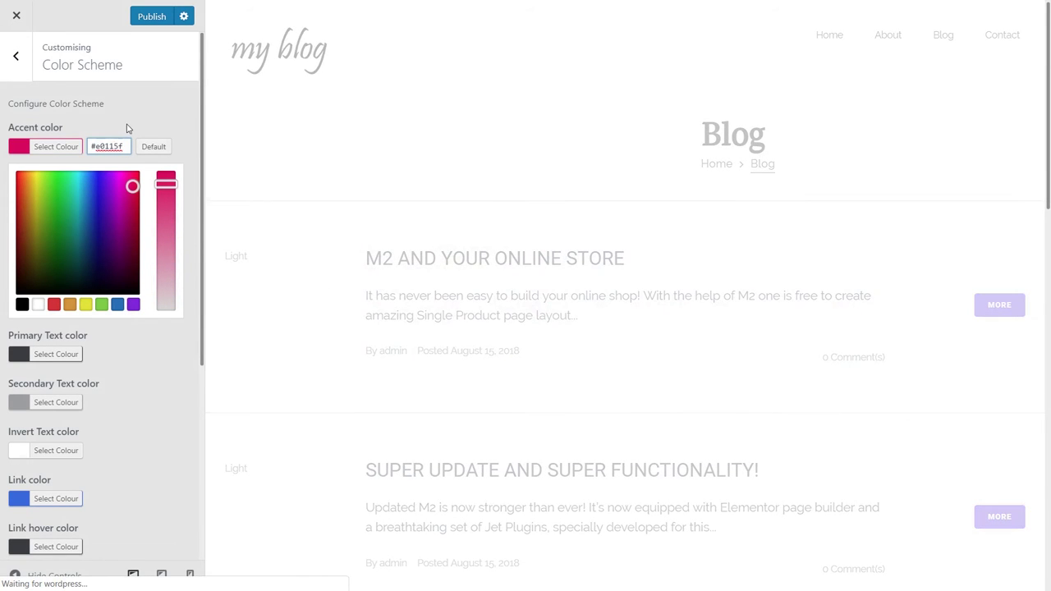
pyautogui.click(47, 149)
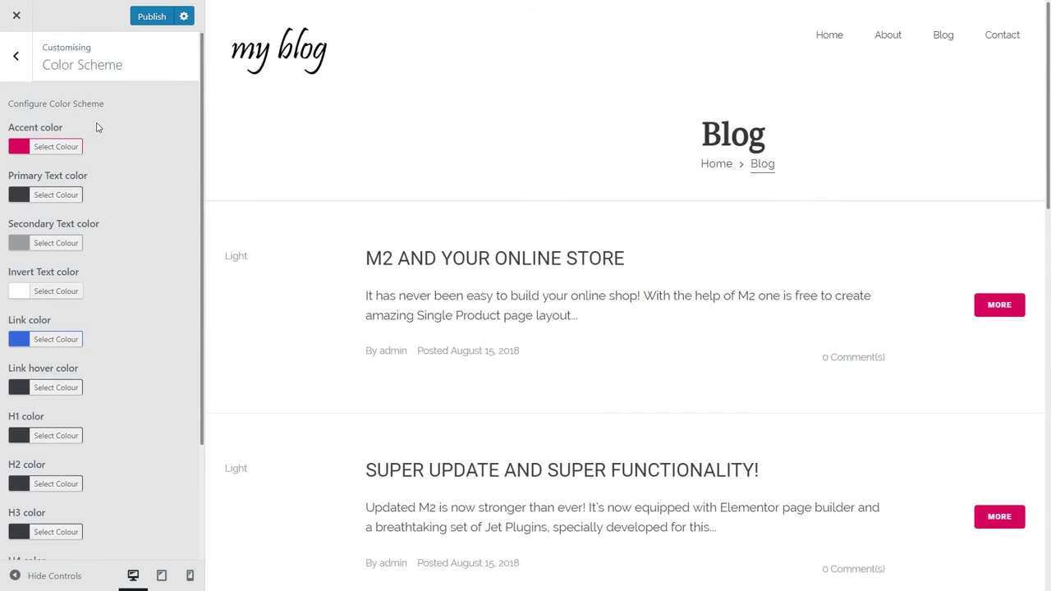
# Set the link color in the color scheme to #e0115f
pyautogui.scroll(-1, 91, 238)
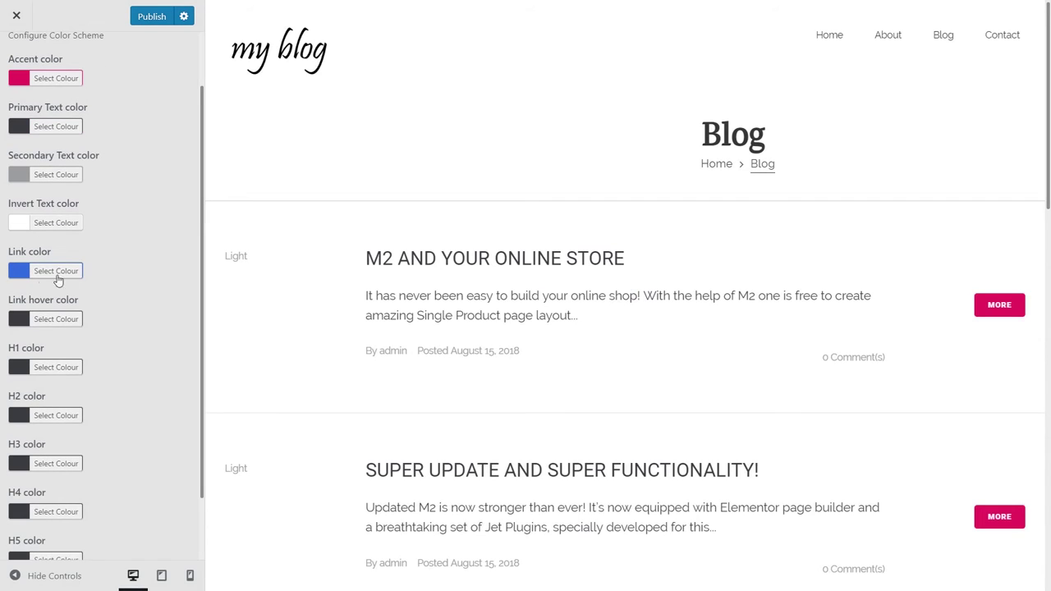
pyautogui.click(52, 277)
pyautogui.click(66, 275)
pyautogui.click(66, 276)
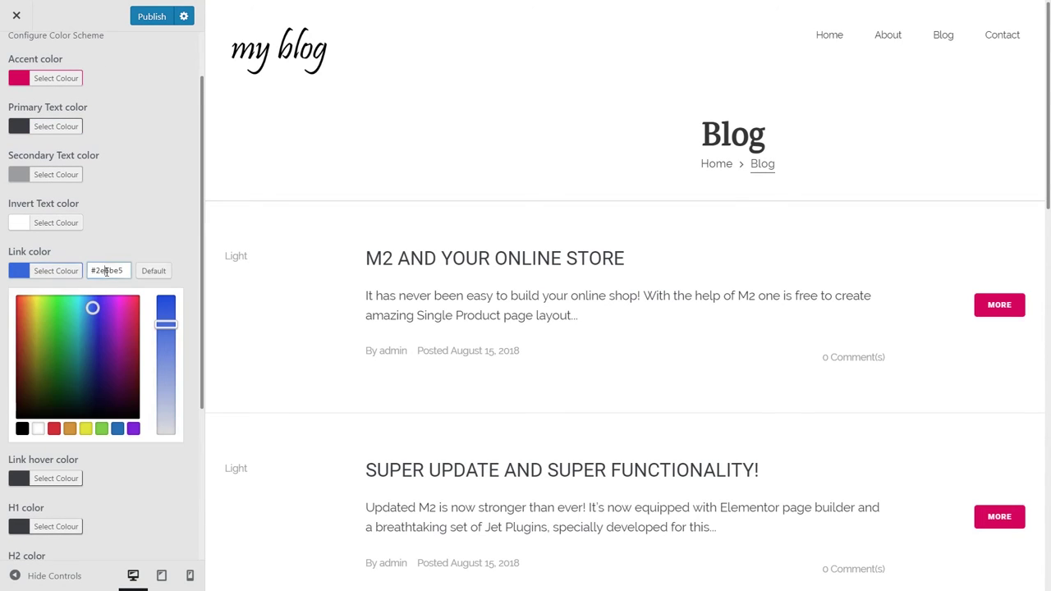
pyautogui.doubleClick(107, 271)
pyautogui.write('e0115f')
pyautogui.click(113, 239)
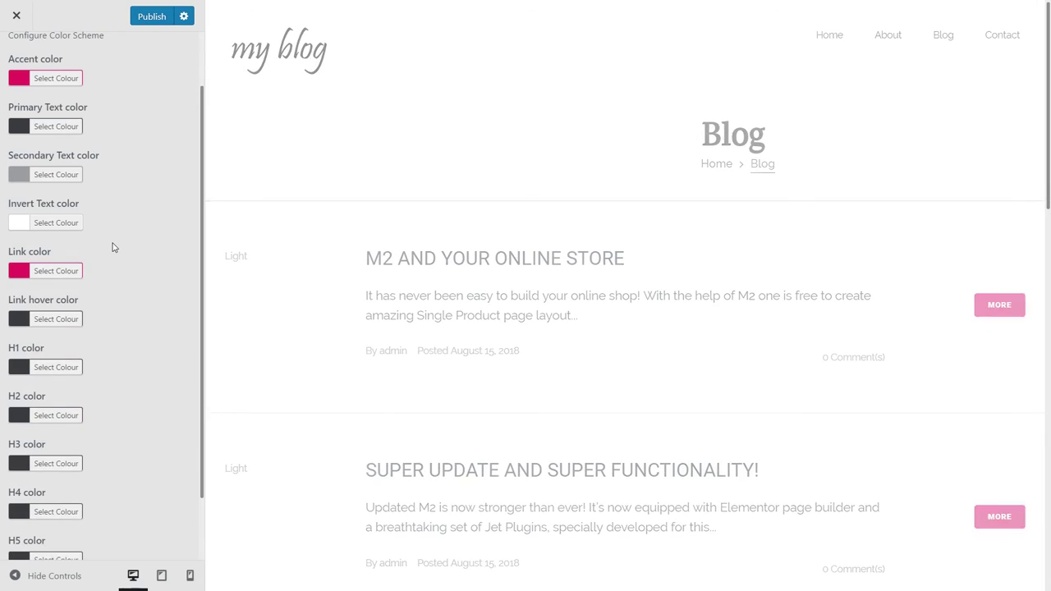
# Review the remaining color options and check how the new accent and link colors look across the previewed post list
pyautogui.scroll(-2, 113, 246)
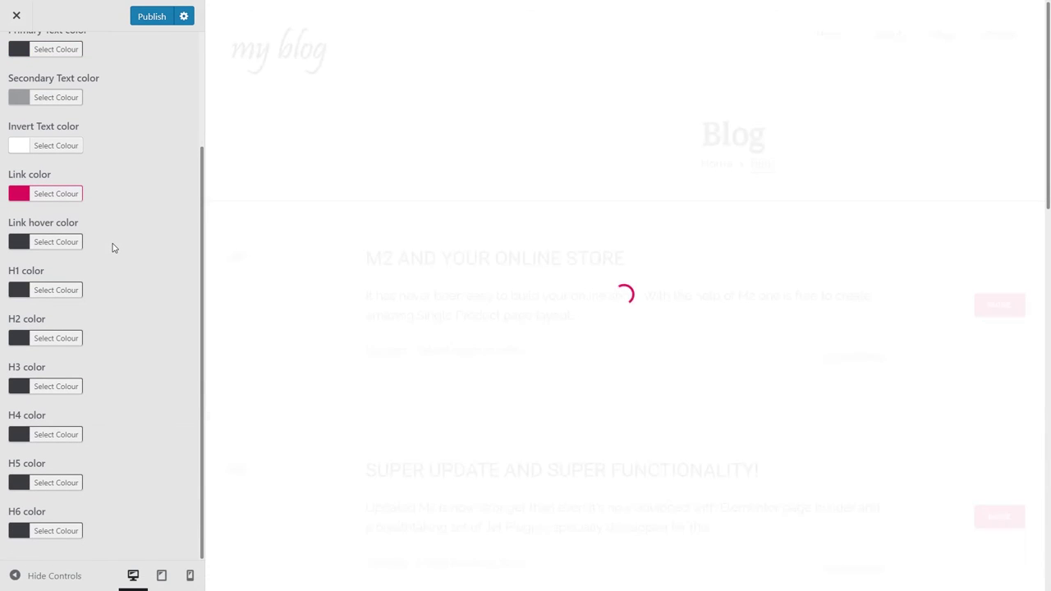
pyautogui.scroll(2, 118, 351)
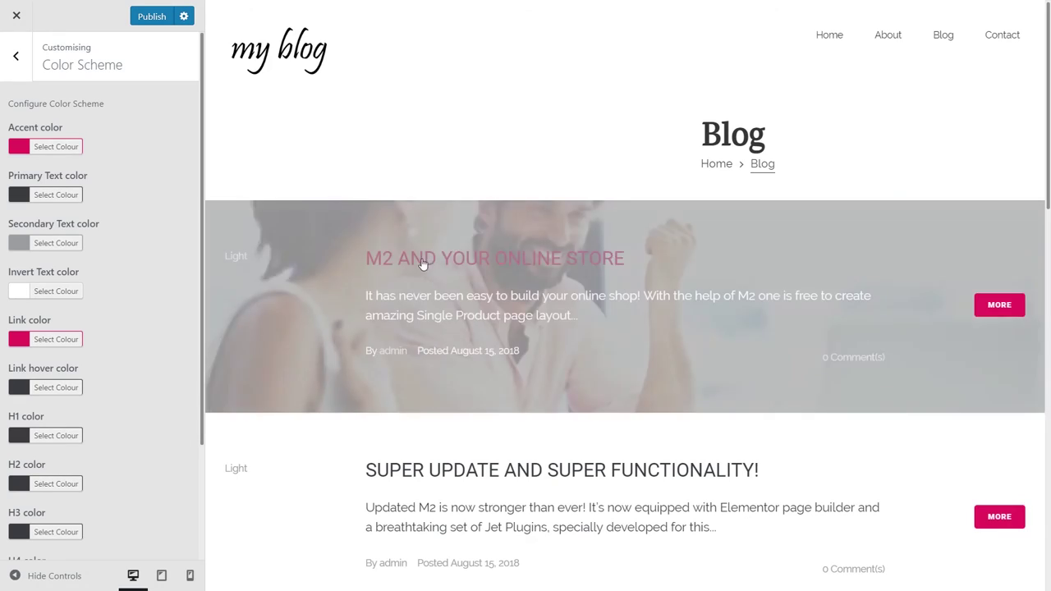
pyautogui.scroll(-3, 485, 484)
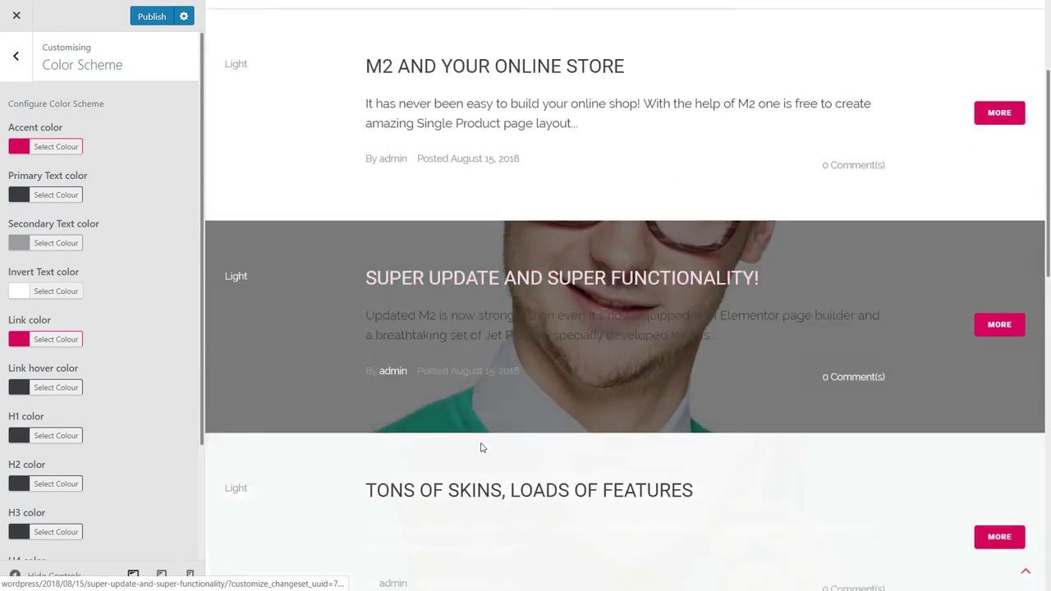
pyautogui.scroll(-1, 439, 410)
pyautogui.scroll(-2, 438, 413)
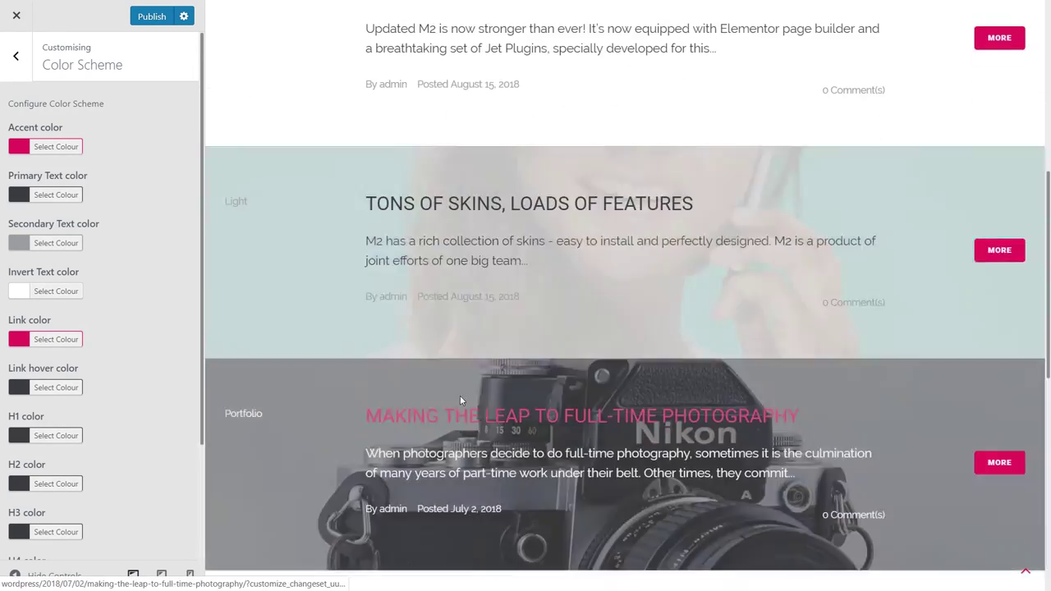
pyautogui.scroll(-2, 450, 417)
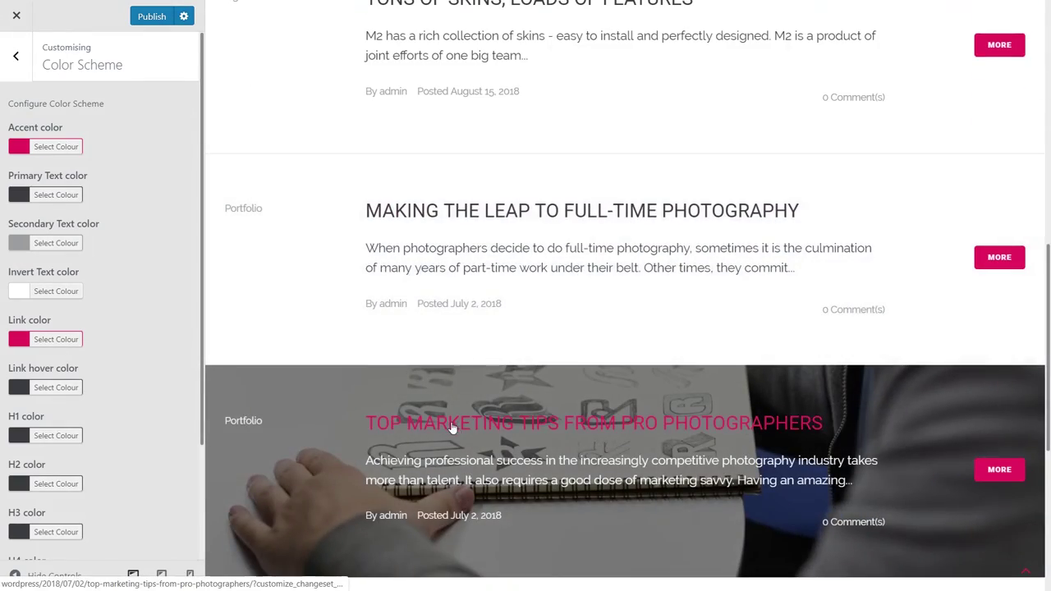
pyautogui.scroll(2, 453, 356)
pyautogui.scroll(2, 460, 328)
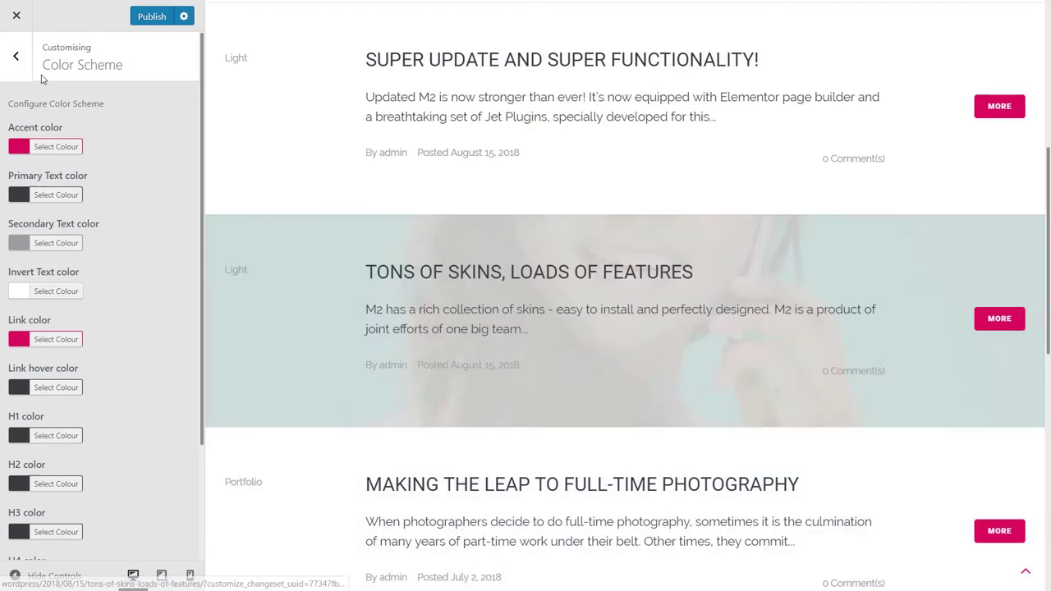
# Leave the color scheme and set the H1 heading's font family to Karma in the typography settings
pyautogui.click(15, 56)
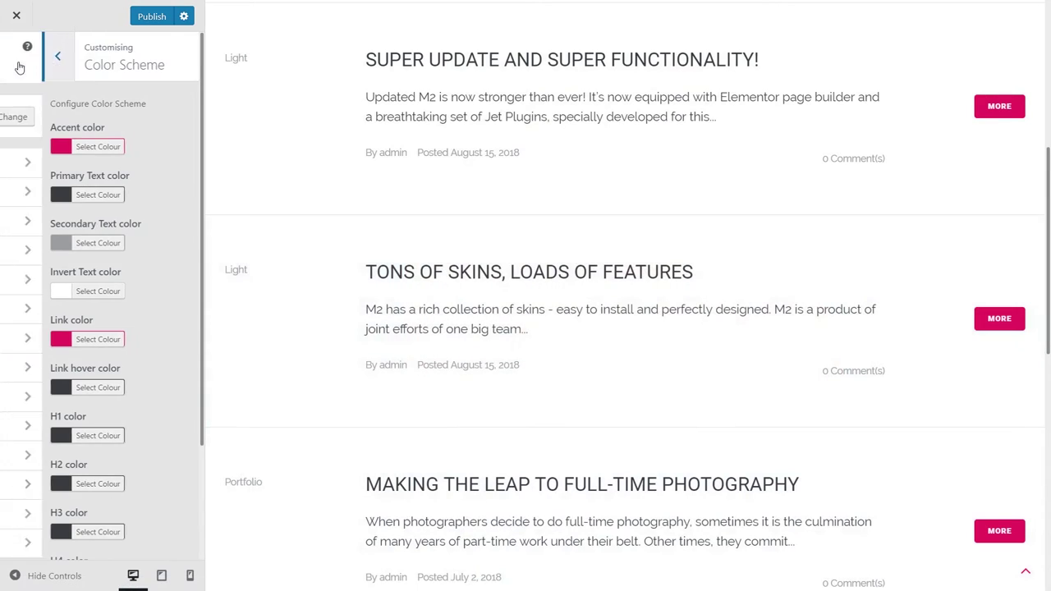
pyautogui.click(73, 289)
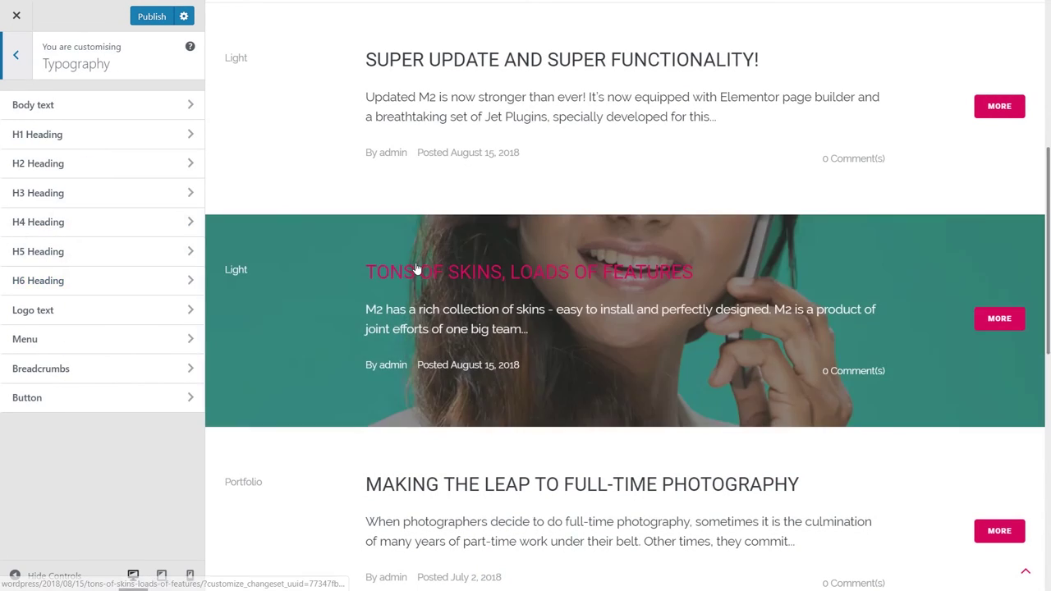
pyautogui.scroll(-1, 450, 316)
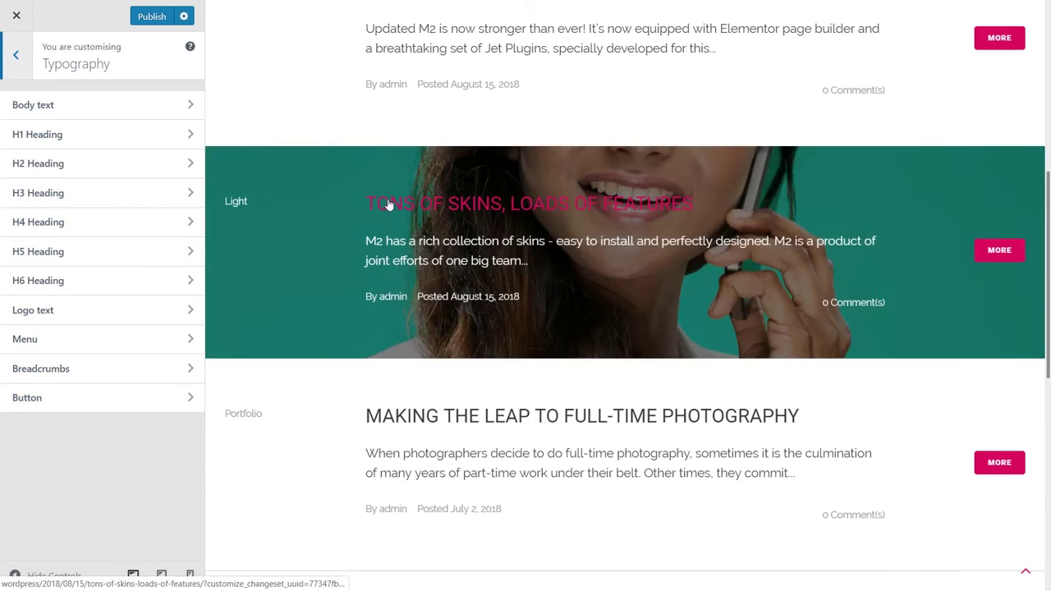
pyautogui.click(37, 134)
pyautogui.click(102, 122)
pyautogui.scroll(-5, 99, 199)
pyautogui.scroll(10, 101, 200)
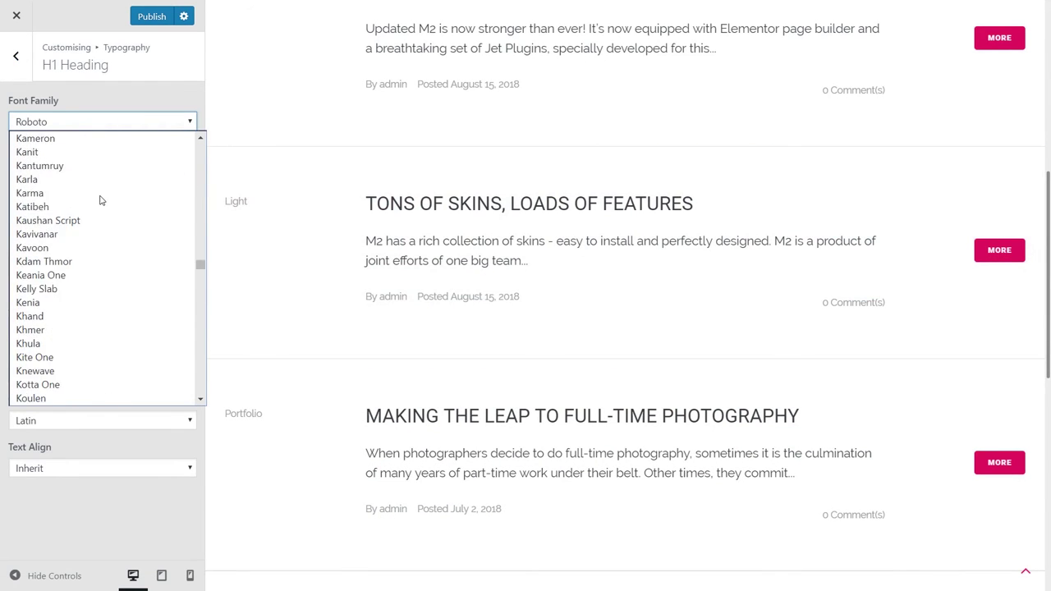
pyautogui.click(100, 195)
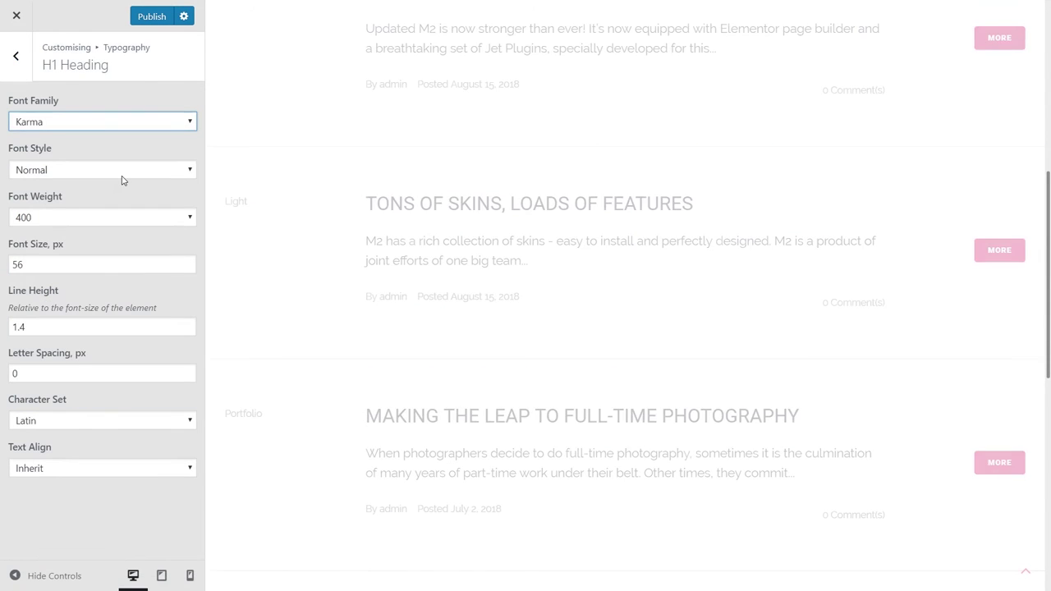
# Set the H2 heading's font family to Karma in the typography settings
pyautogui.click(28, 65)
pyautogui.click(37, 165)
pyautogui.click(102, 122)
pyautogui.scroll(10, 133, 251)
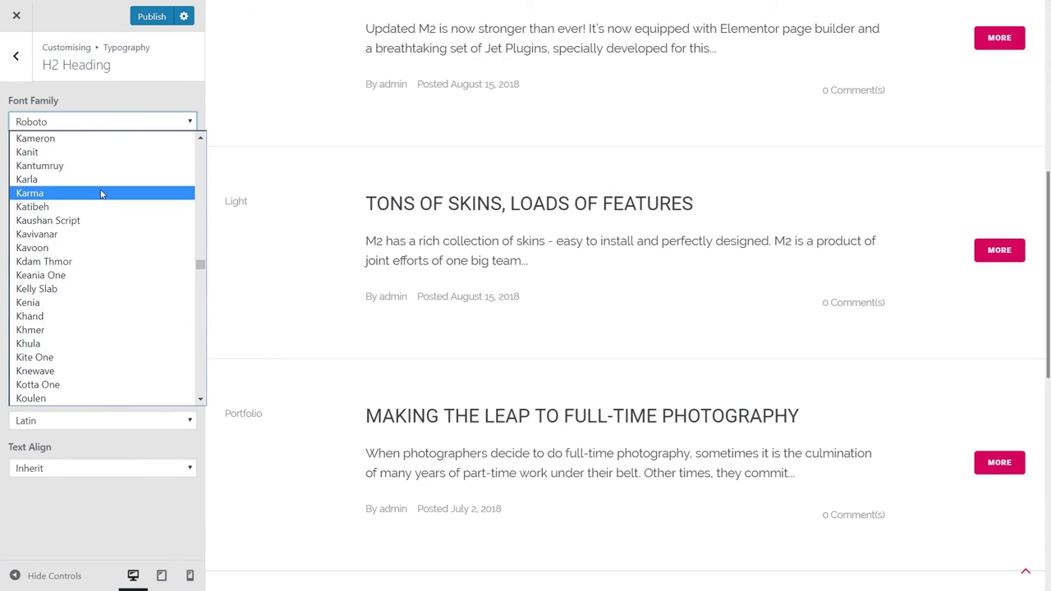
pyautogui.click(101, 194)
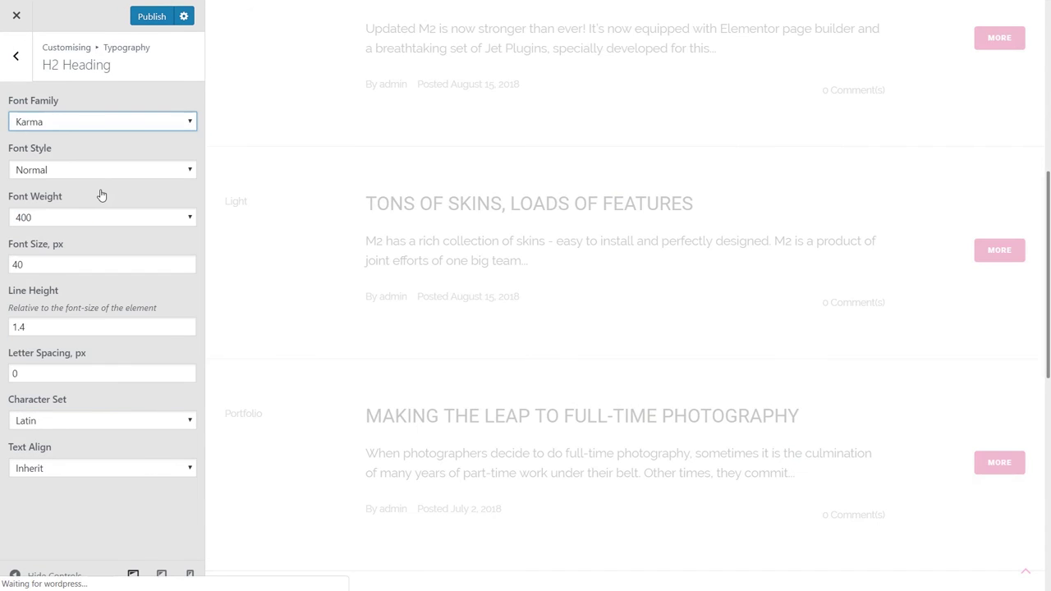
# Check the body text's typography settings and set the H6 heading's font family to Karma
pyautogui.click(16, 57)
pyautogui.click(50, 105)
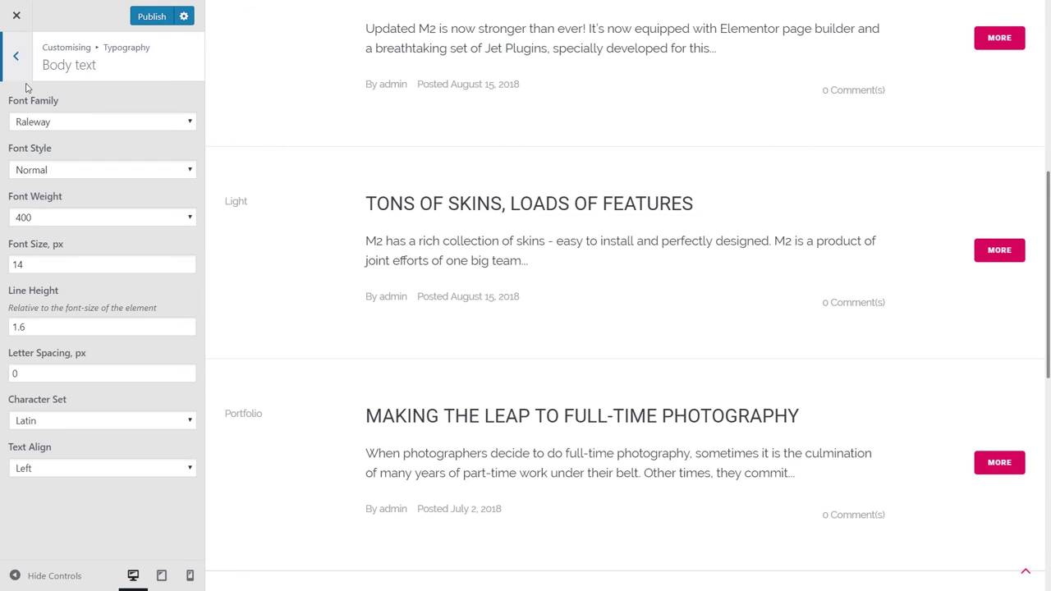
pyautogui.click(23, 82)
pyautogui.click(49, 279)
pyautogui.click(70, 121)
pyautogui.click(46, 220)
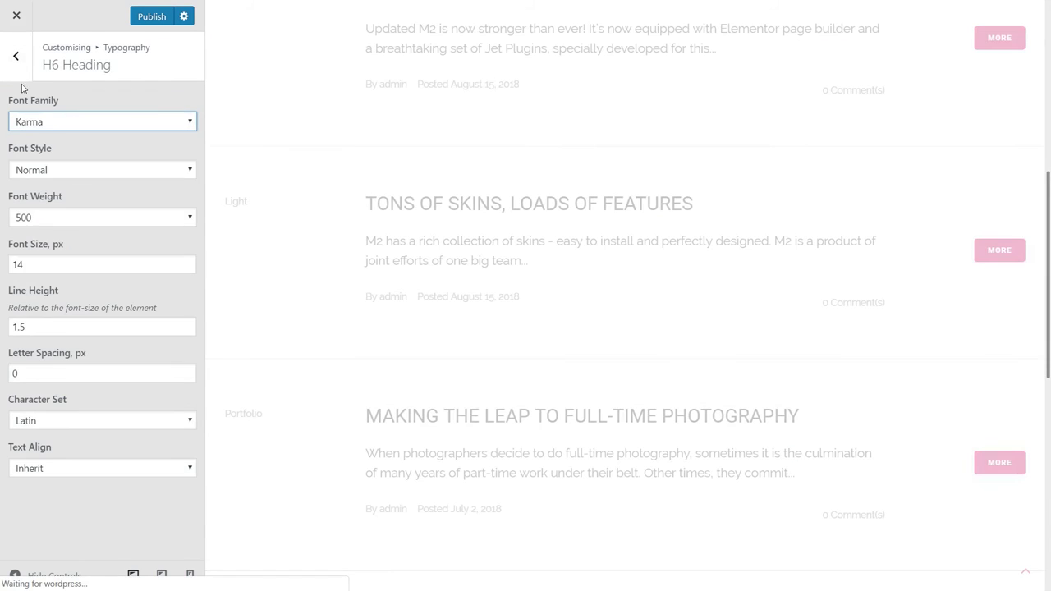
# Choose a new font family for the H5 and H4 headings
pyautogui.click(15, 58)
pyautogui.click(49, 251)
pyautogui.click(99, 122)
pyautogui.click(52, 136)
pyautogui.click(16, 55)
pyautogui.click(38, 221)
pyautogui.click(98, 121)
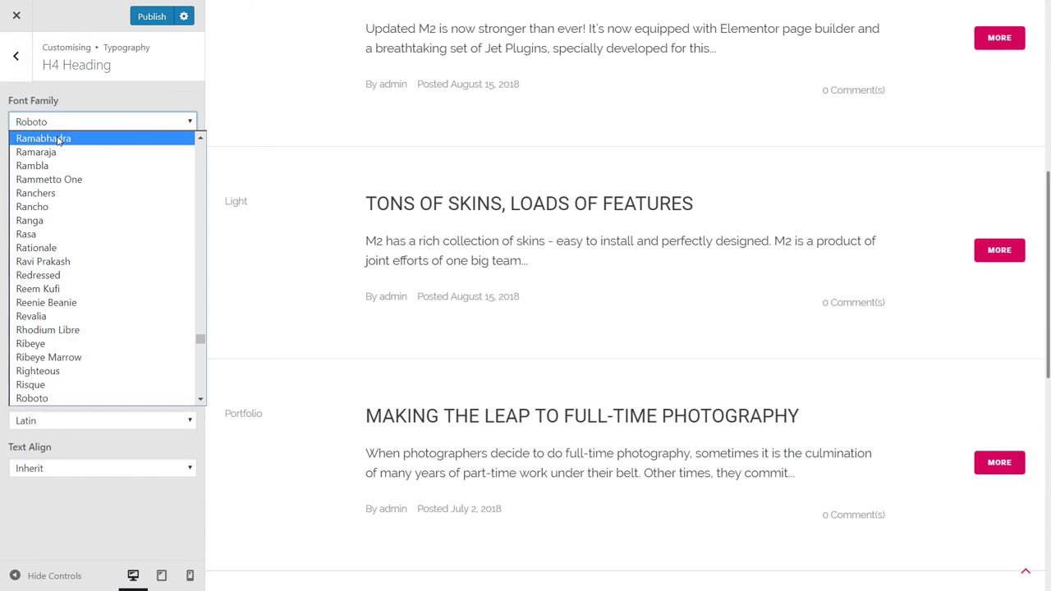
pyautogui.click(57, 140)
# Set the H3 heading's font family to Karma and its font weight to 700
pyautogui.click(15, 55)
pyautogui.click(49, 190)
pyautogui.click(99, 122)
pyautogui.click(33, 206)
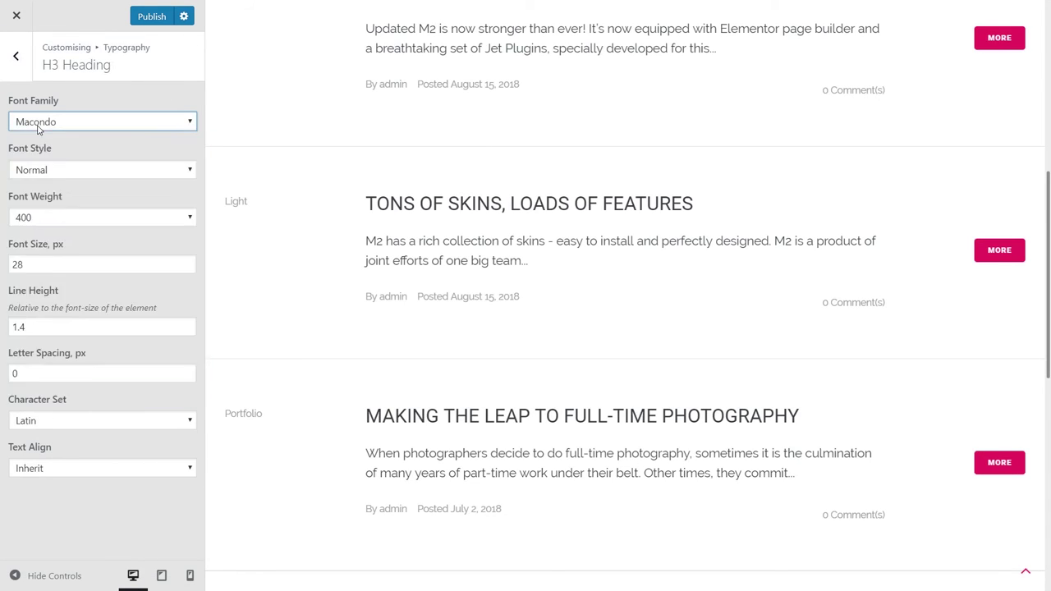
pyautogui.click(38, 123)
pyautogui.click(38, 128)
pyautogui.click(58, 217)
pyautogui.click(47, 315)
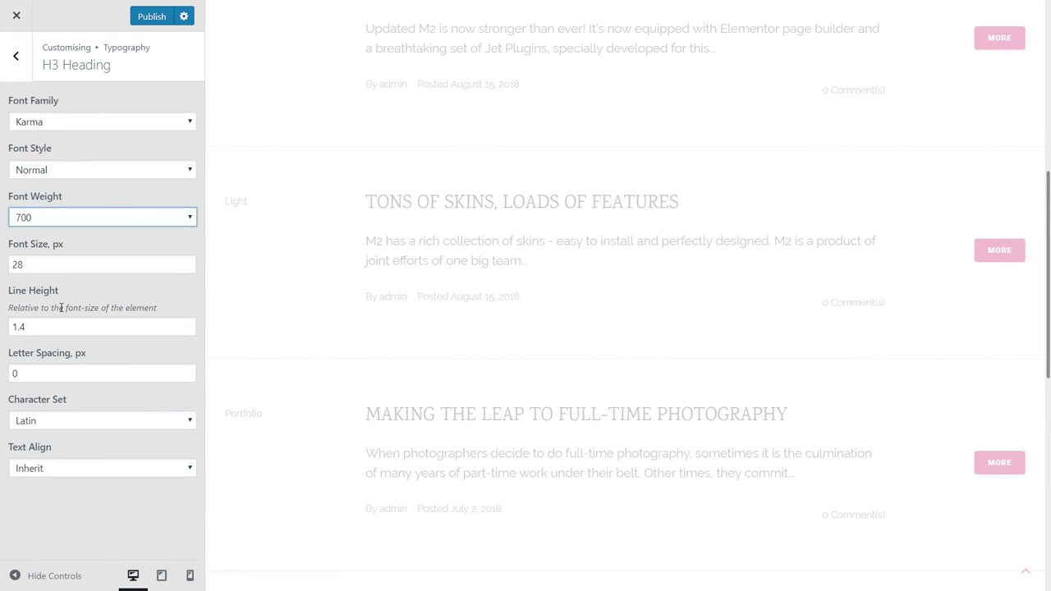
pyautogui.click(16, 55)
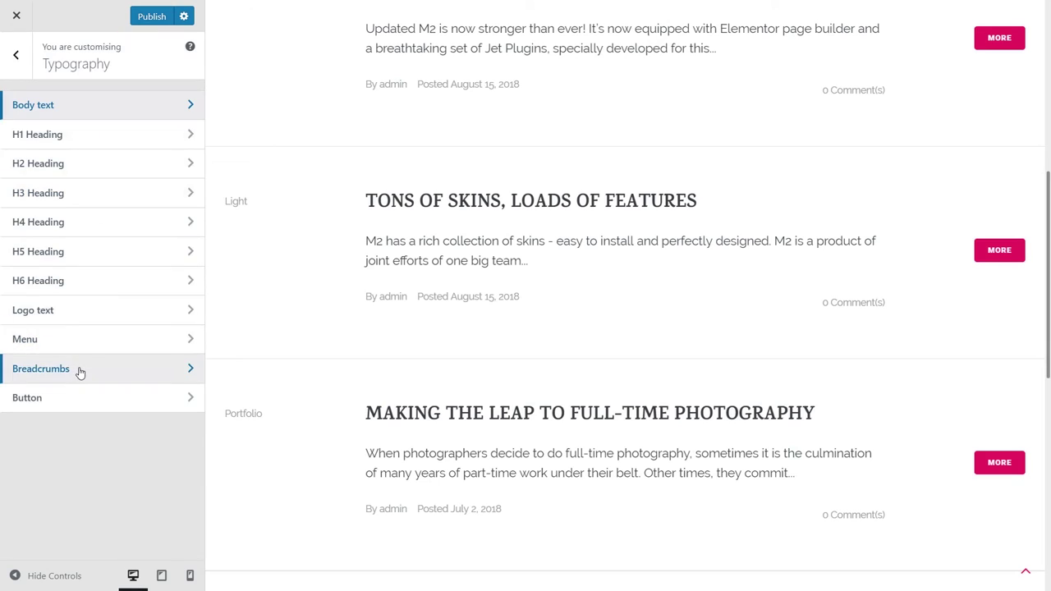
# Set the button text's font weight to 300 and return to the customiser's main list of settings
pyautogui.click(77, 397)
pyautogui.click(98, 121)
pyautogui.click(77, 172)
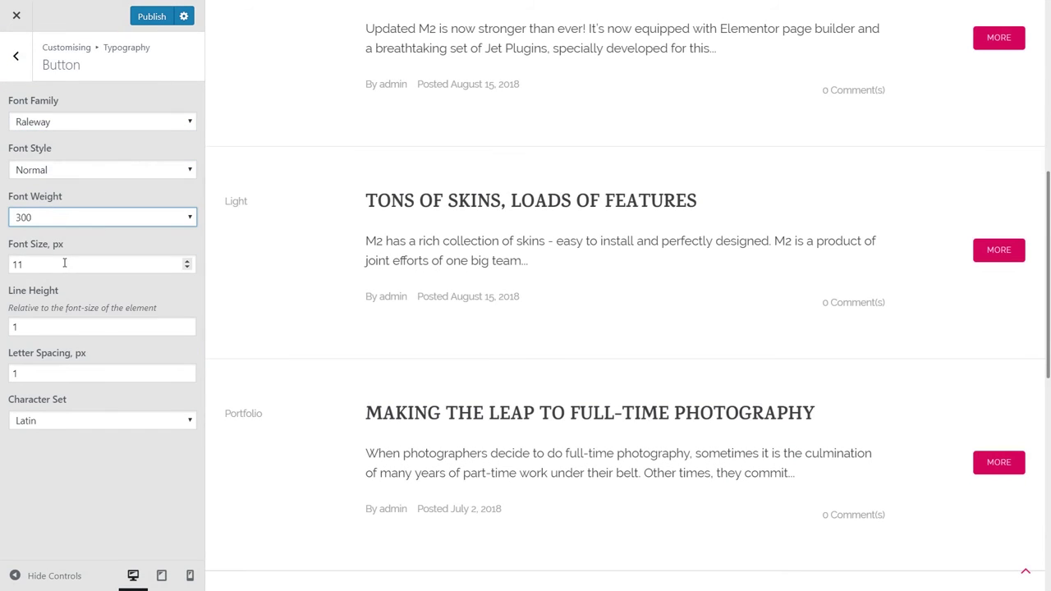
pyautogui.click(28, 66)
pyautogui.click(27, 65)
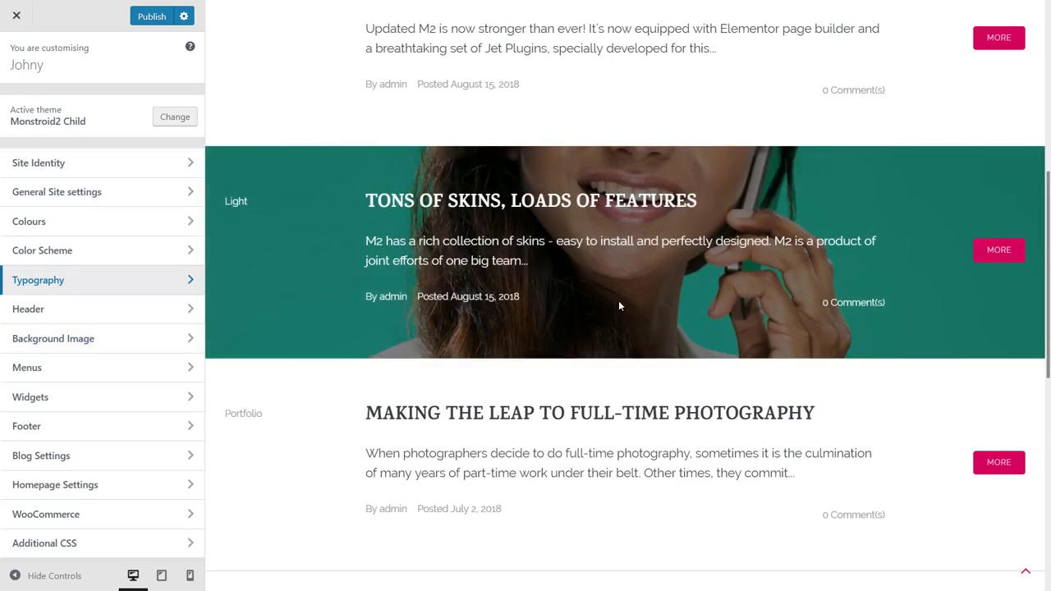
# Publish the customised design and open the "M2 and your online store" post in the preview
pyautogui.scroll(-3, 618, 302)
pyautogui.scroll(7, 582, 327)
pyautogui.scroll(2, 572, 191)
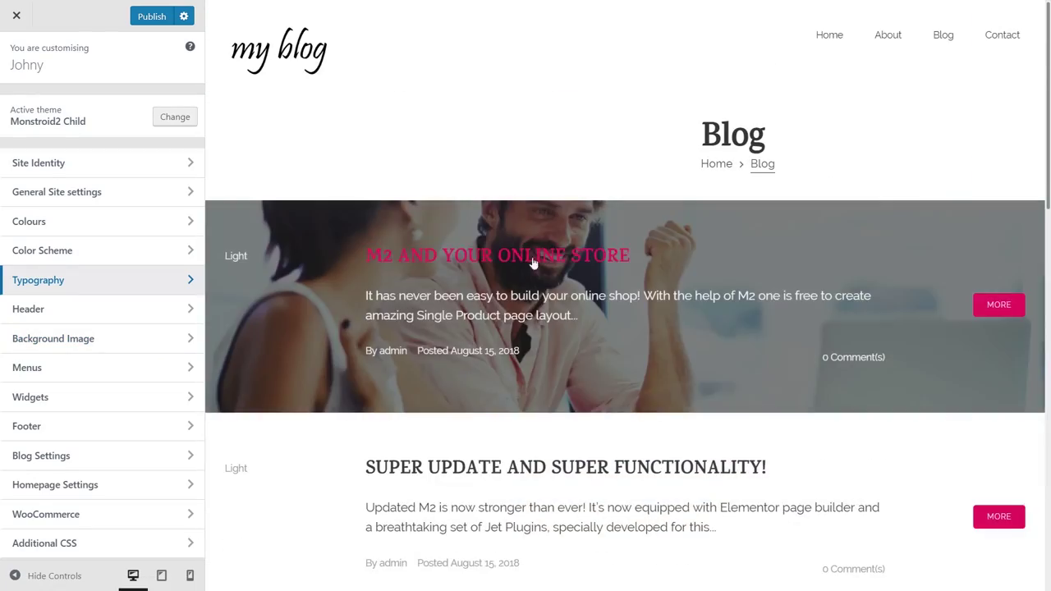
pyautogui.scroll(-5, 527, 359)
pyautogui.scroll(5, 596, 477)
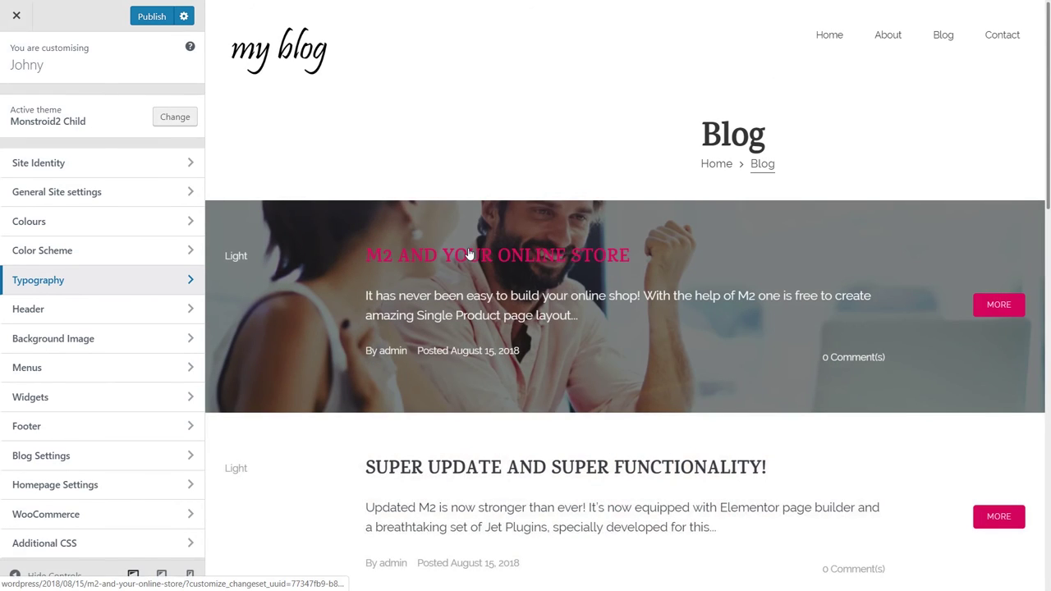
pyautogui.click(468, 254)
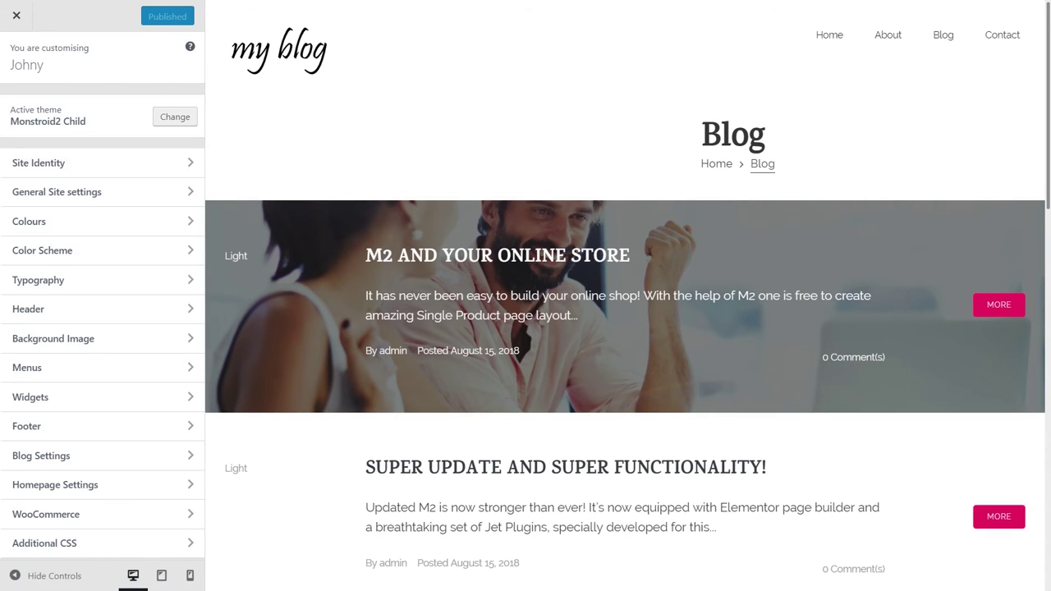
pyautogui.click(463, 261)
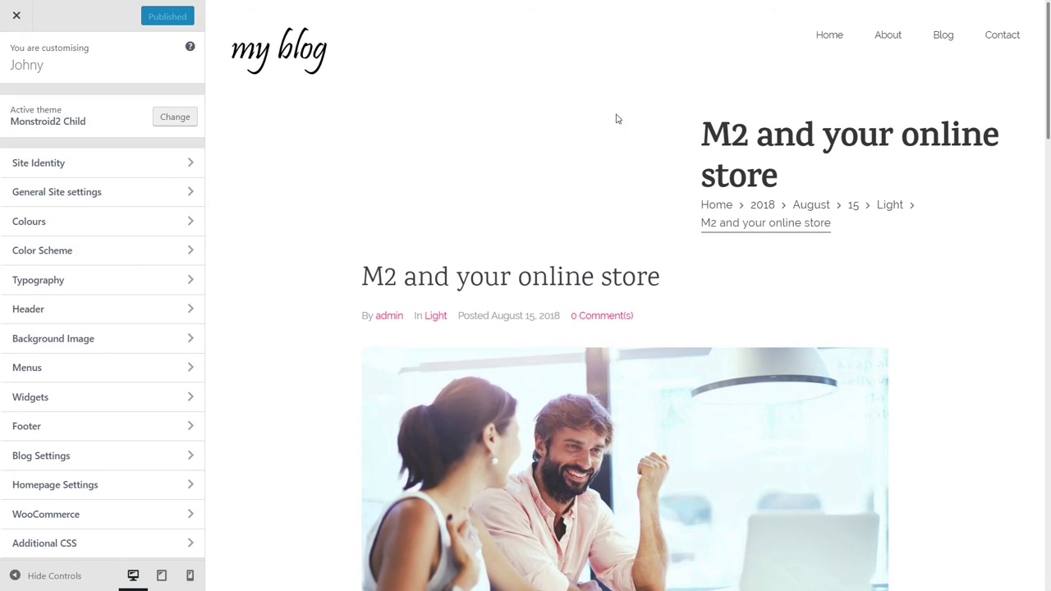
# Open the blog's Post settings and review the sidebar options available for single posts
pyautogui.scroll(-2, 628, 173)
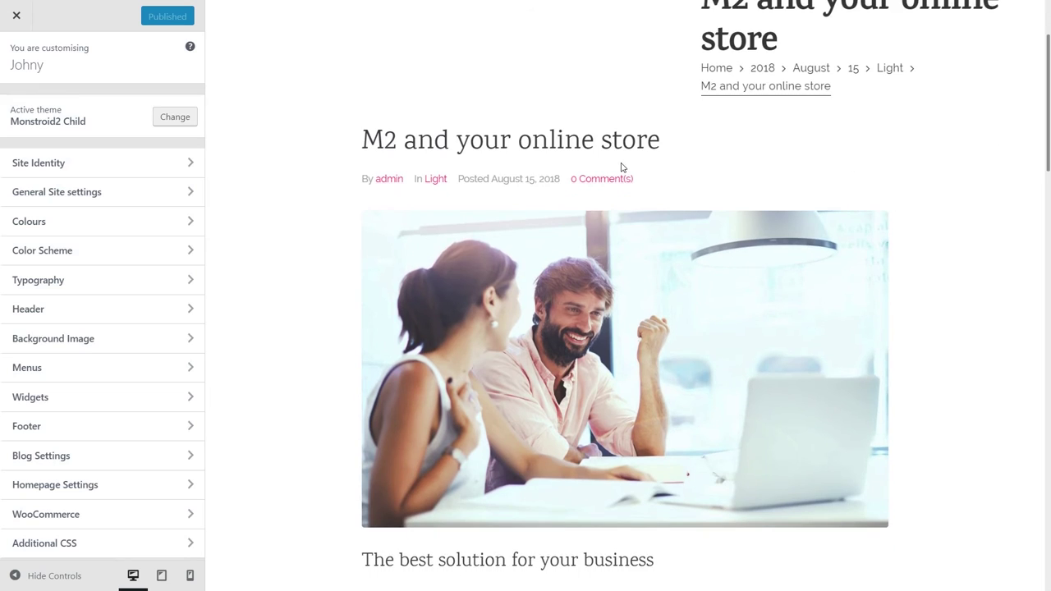
pyautogui.click(89, 458)
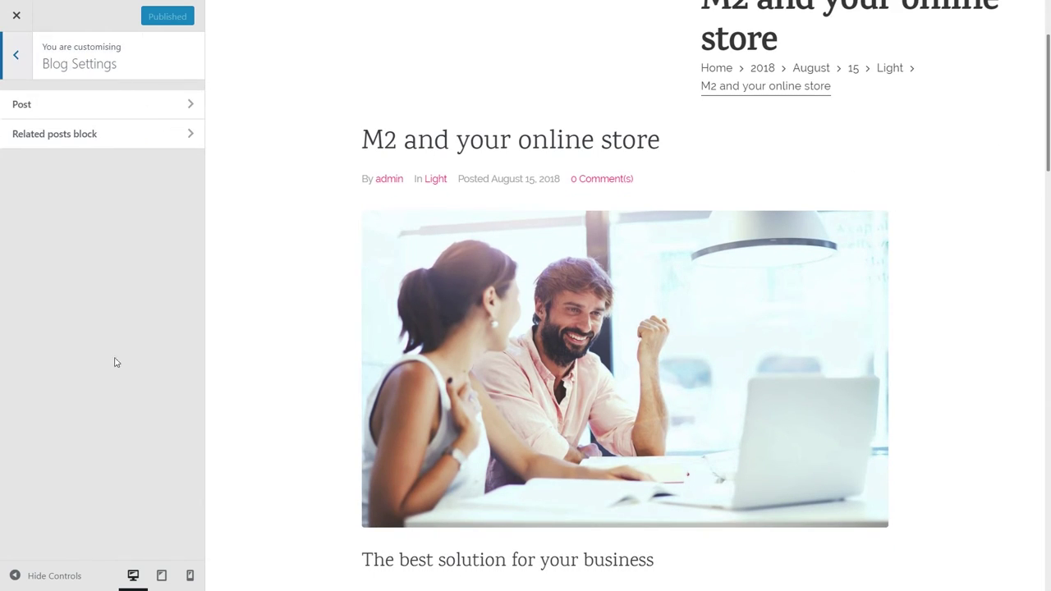
pyautogui.click(68, 115)
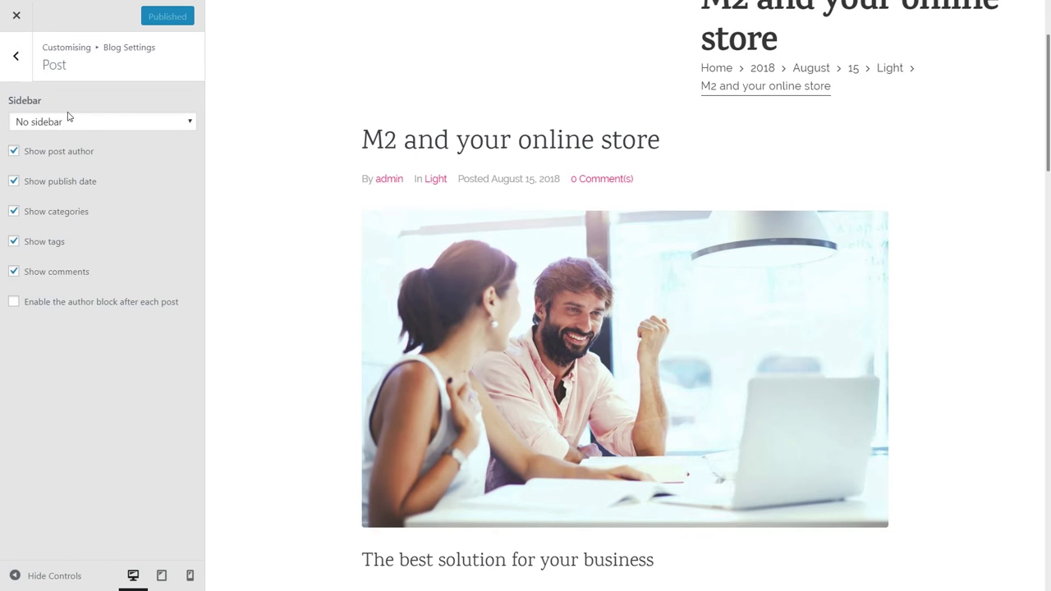
pyautogui.click(76, 123)
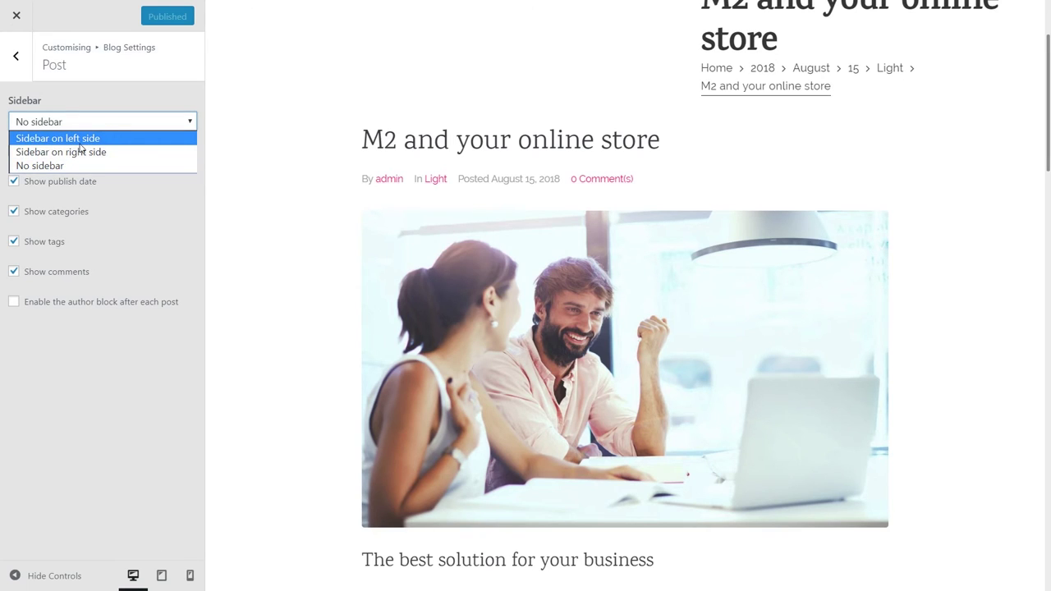
pyautogui.click(109, 275)
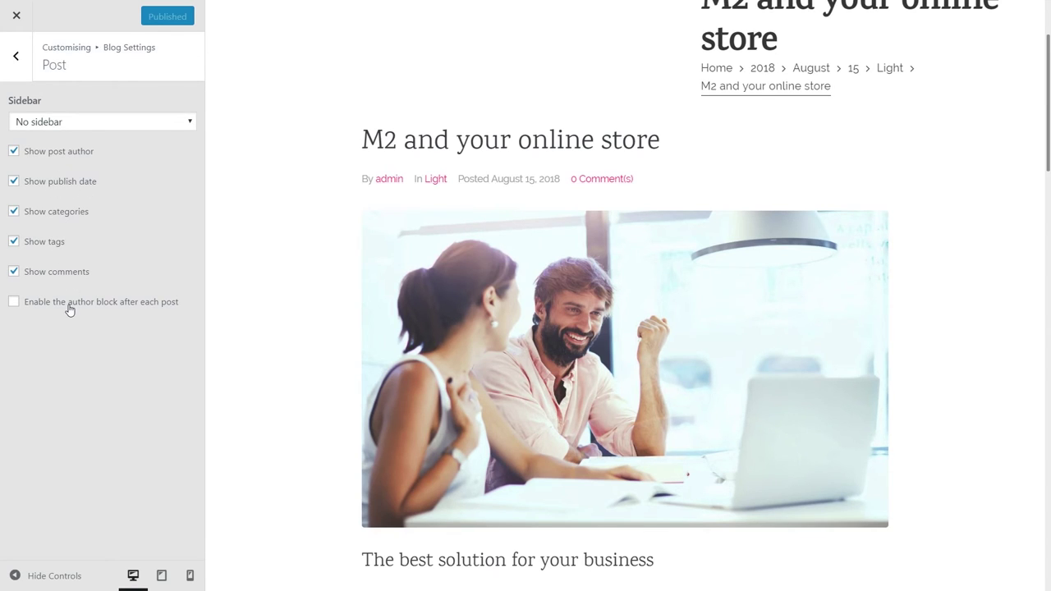
# Check the single post preview down to the comment form and back, and publish the post settings
pyautogui.scroll(-15, 371, 289)
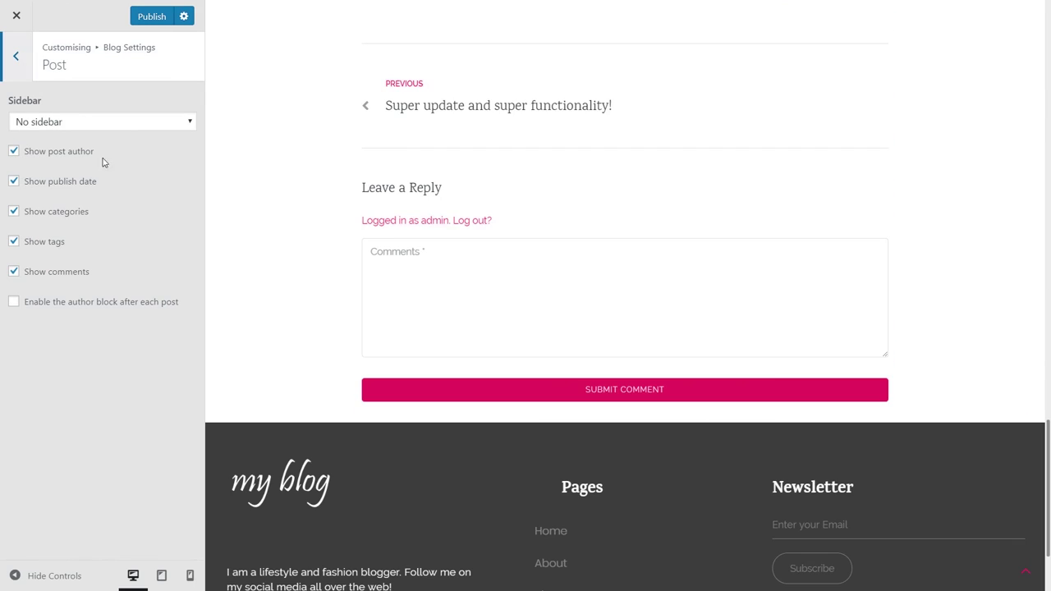
pyautogui.scroll(15, 372, 305)
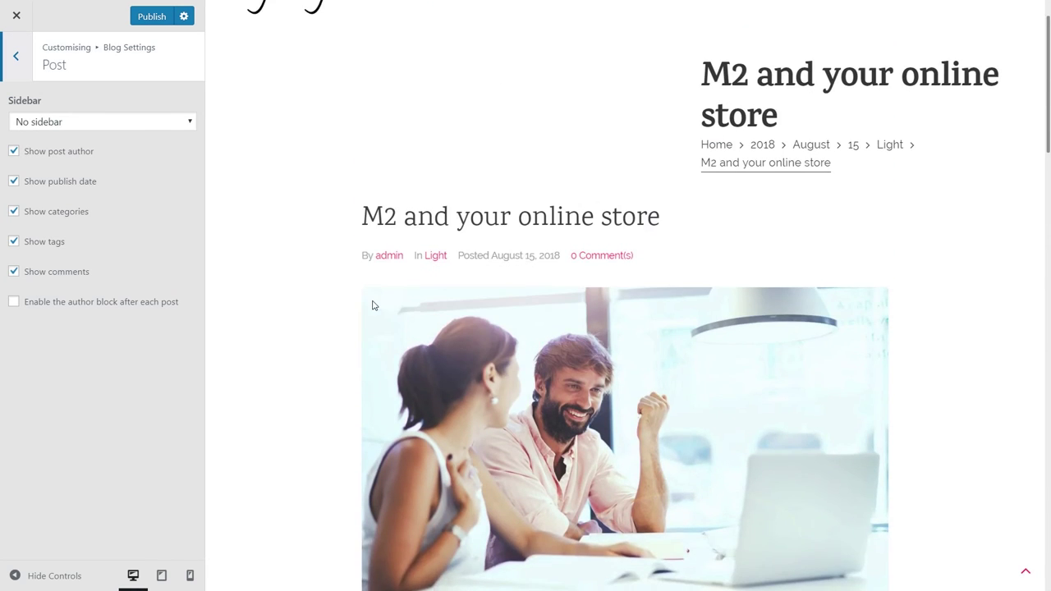
pyautogui.scroll(-3, 288, 283)
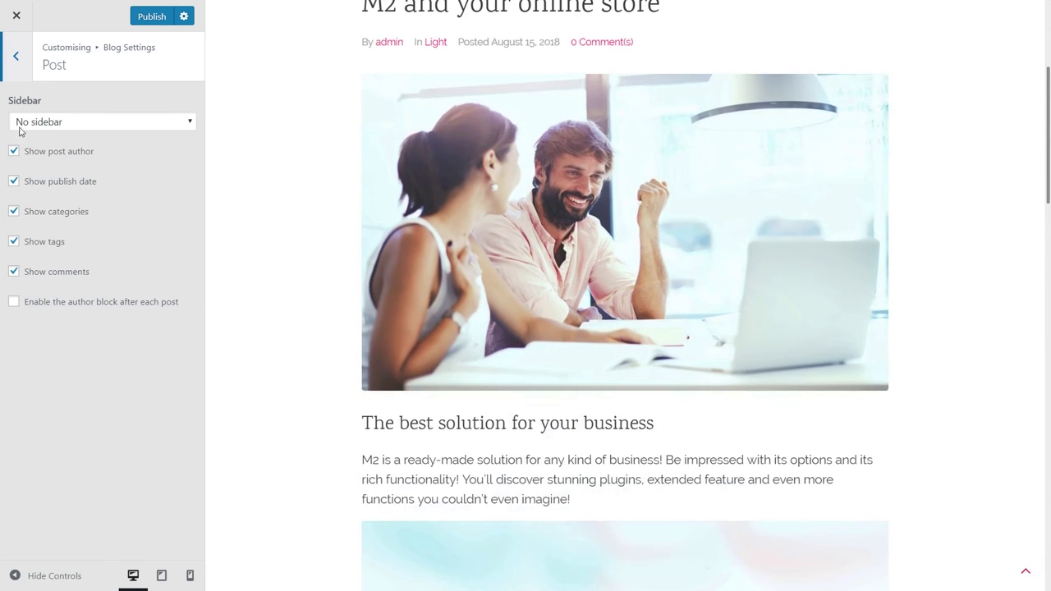
pyautogui.scroll(2, 276, 223)
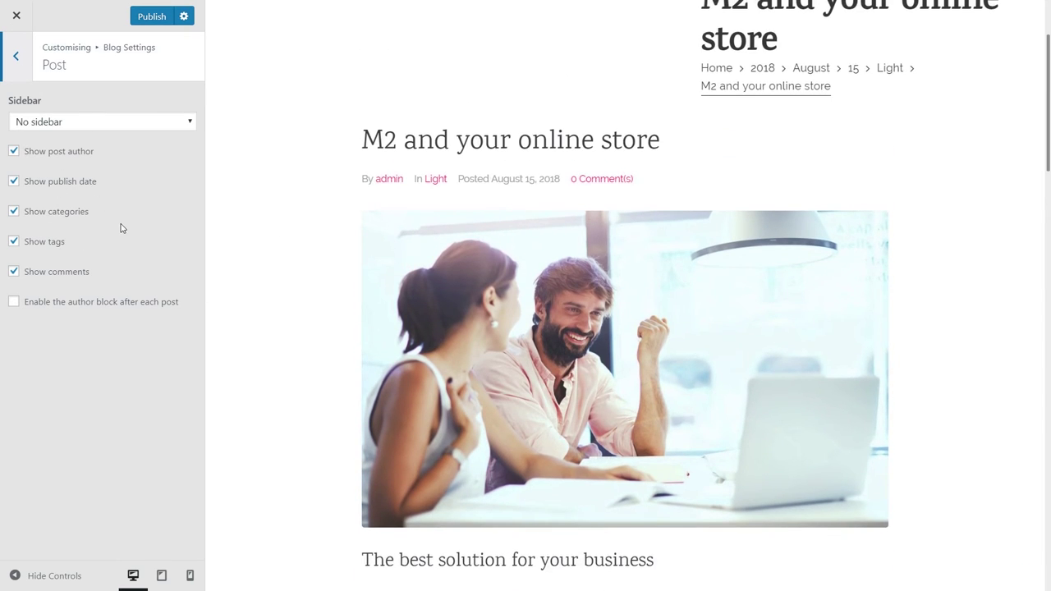
pyautogui.click(151, 16)
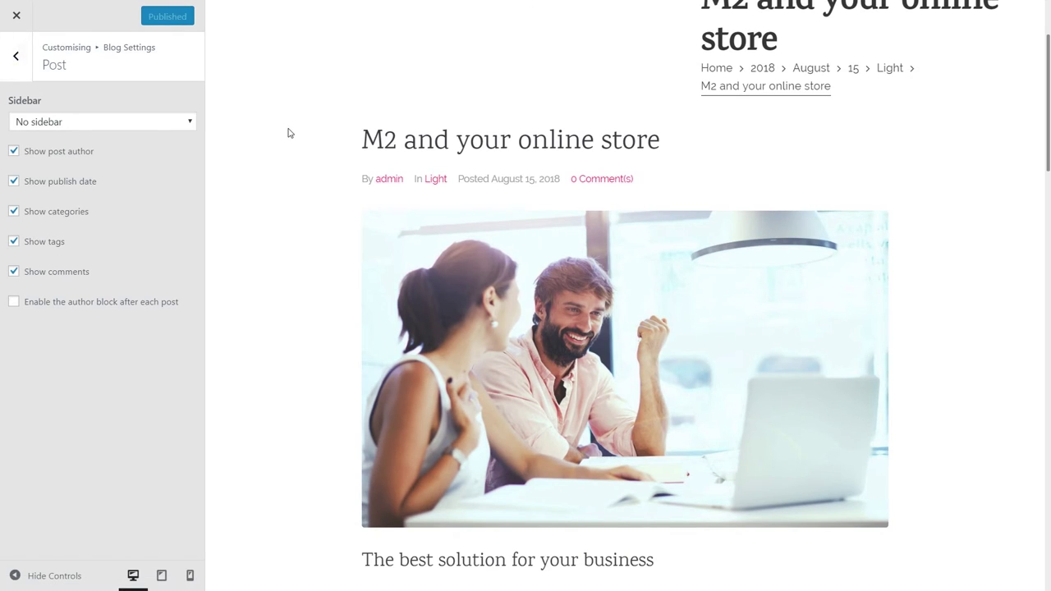
# Leave the customiser and look through the list of posts on the live Blog page
pyautogui.click(16, 15)
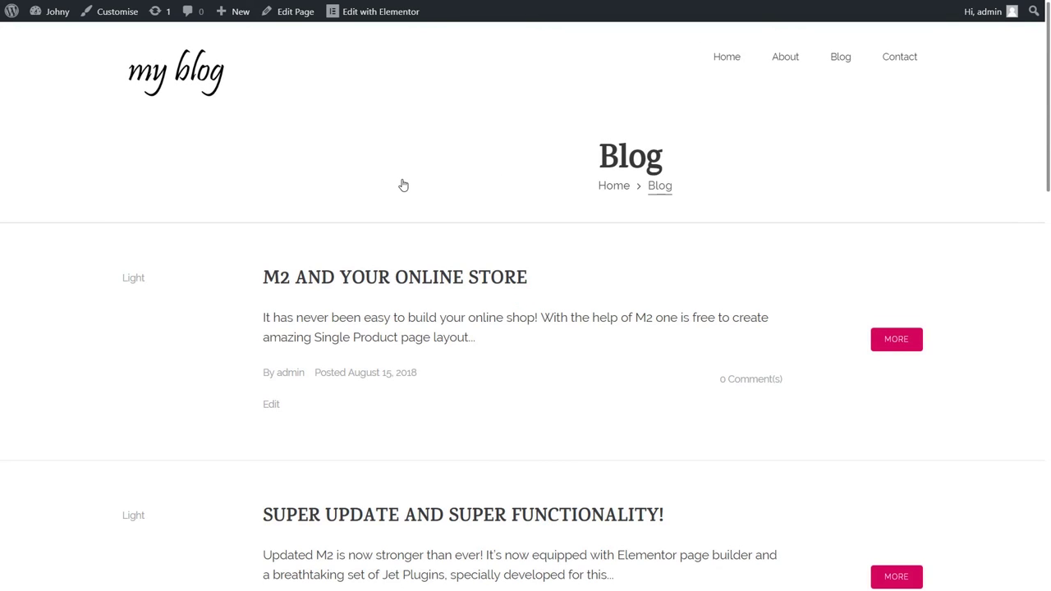
pyautogui.scroll(-3, 493, 361)
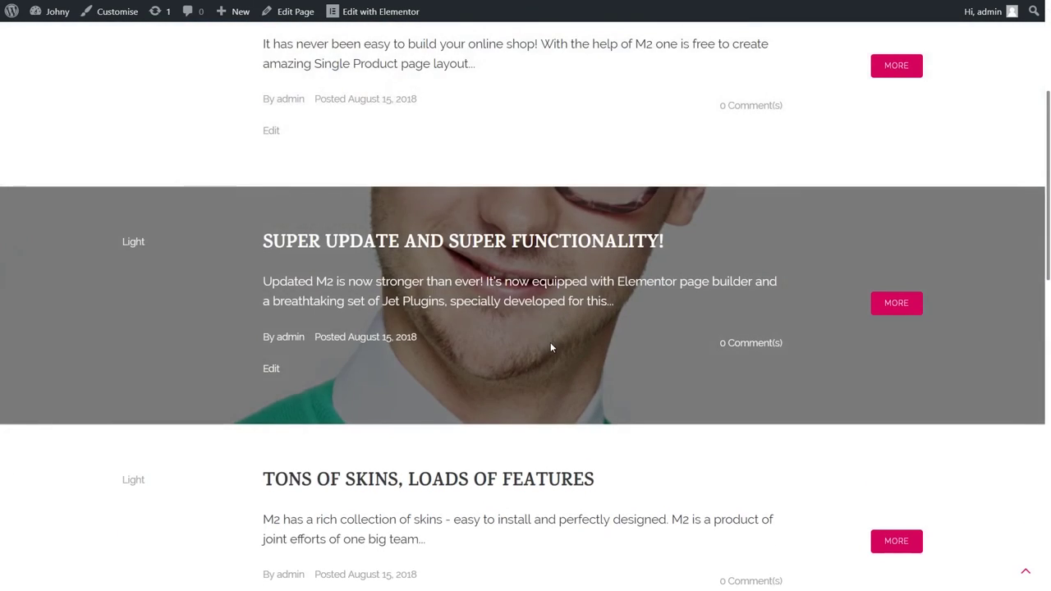
pyautogui.scroll(-7, 549, 348)
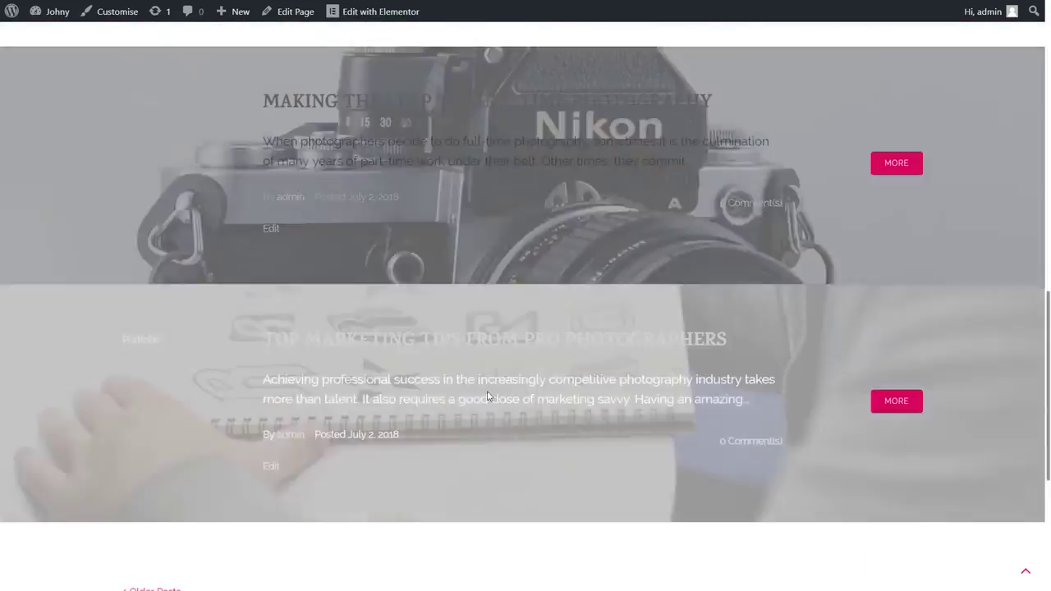
pyautogui.scroll(-3, 564, 428)
pyautogui.scroll(10, 565, 428)
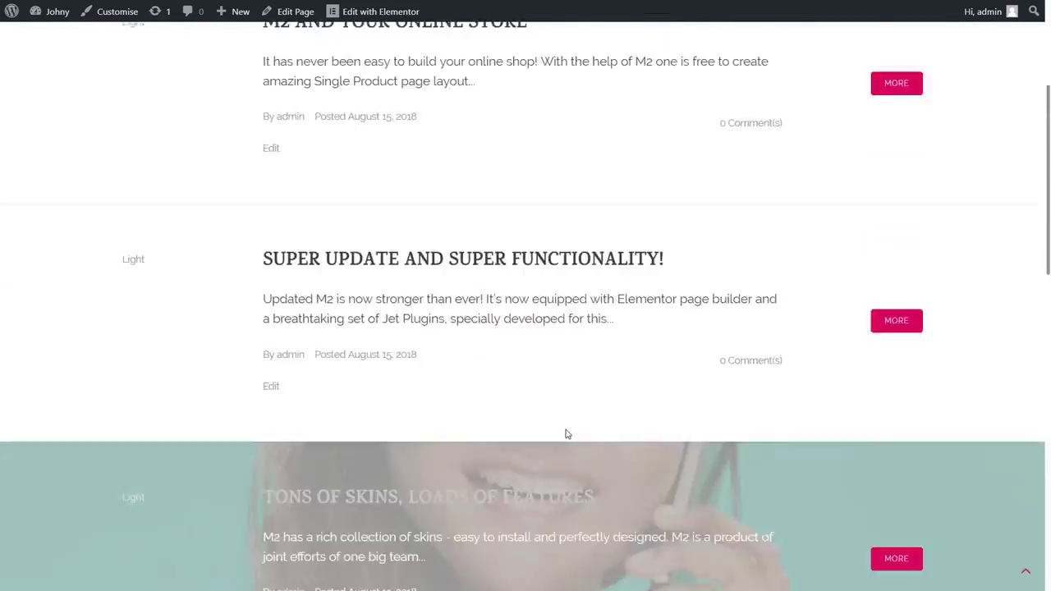
pyautogui.scroll(3, 565, 434)
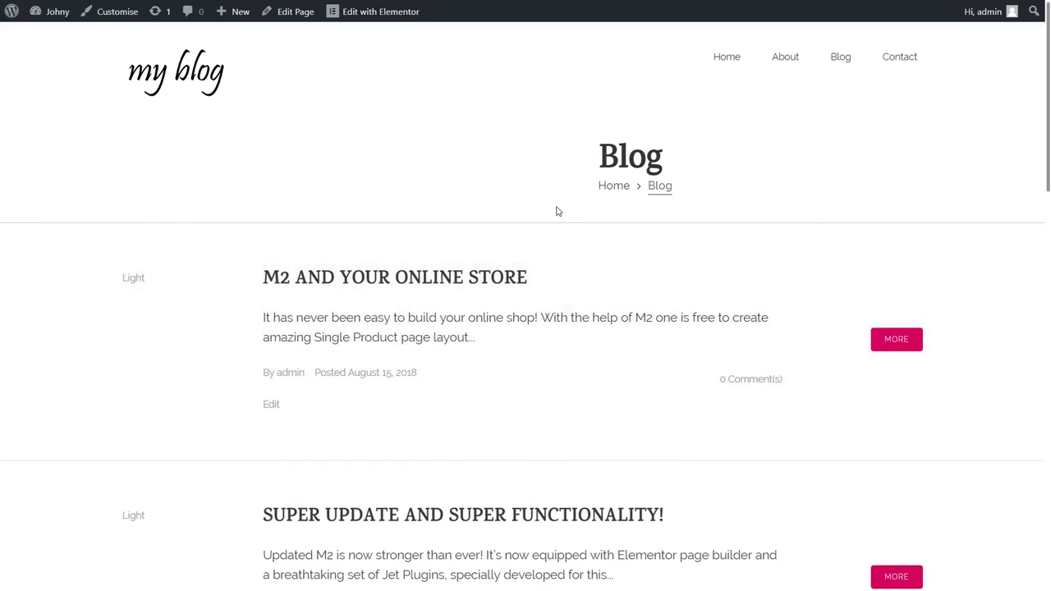
# Reopen the customiser and set the site title to "My Blog" and the tagline to "My Blog on WordPress with Monstroid 2"
pyautogui.moveTo(56, 21)
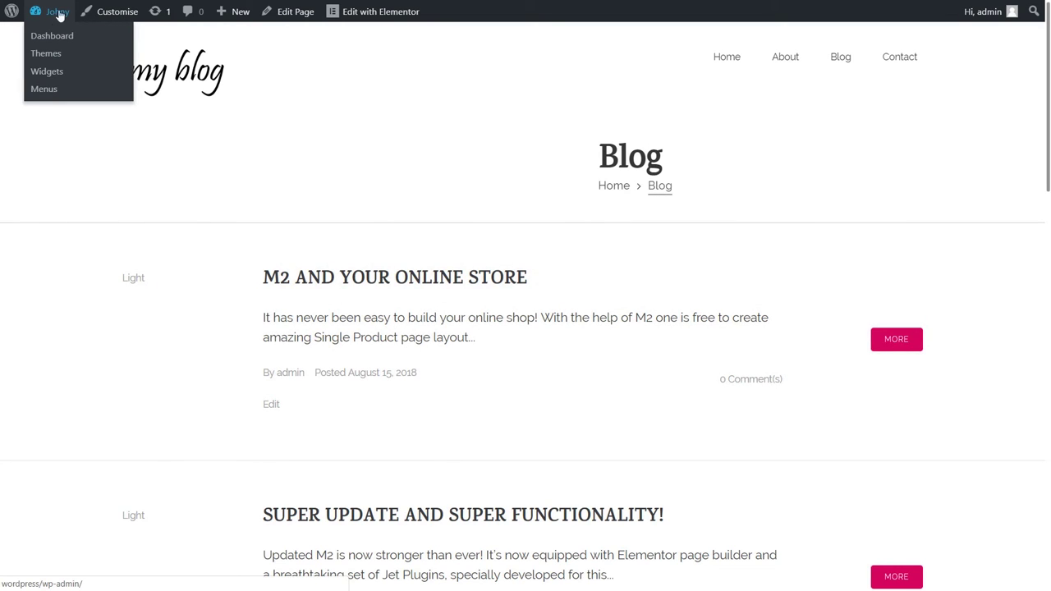
pyautogui.click(112, 16)
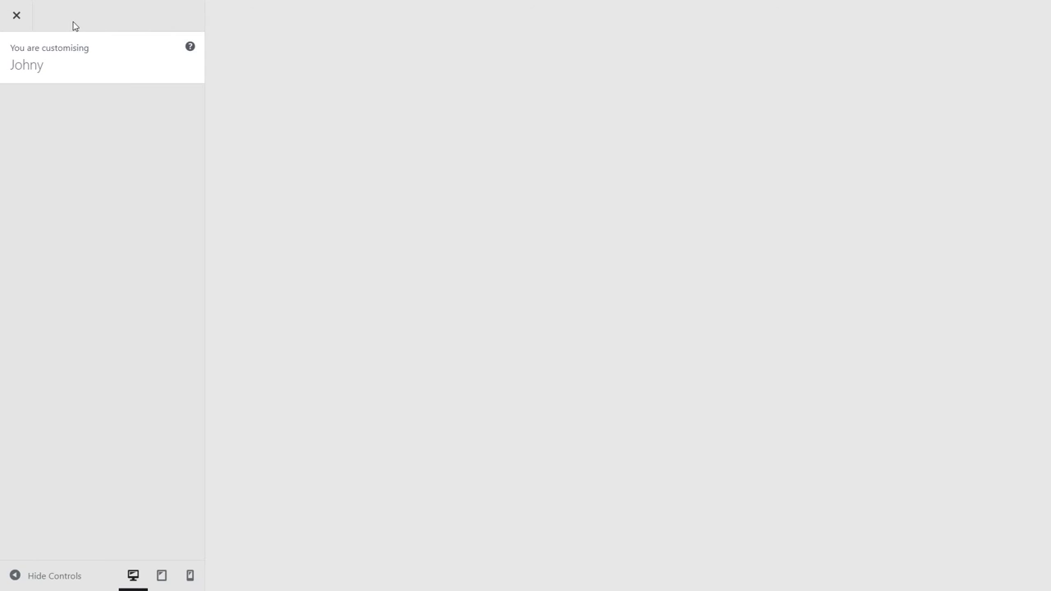
pyautogui.click(54, 163)
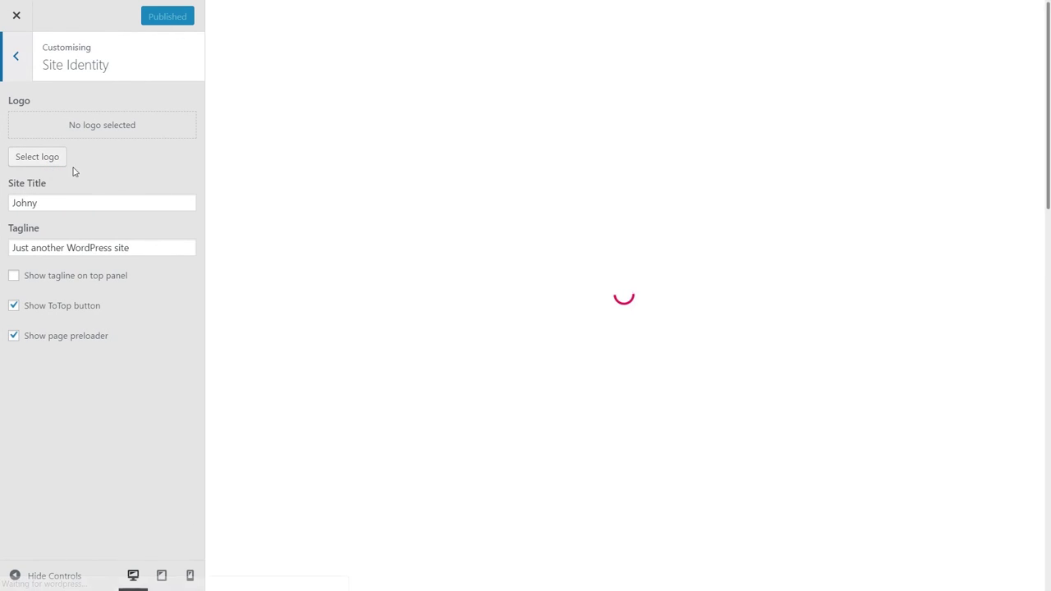
pyautogui.moveTo(45, 204); pyautogui.dragTo(16, 204)
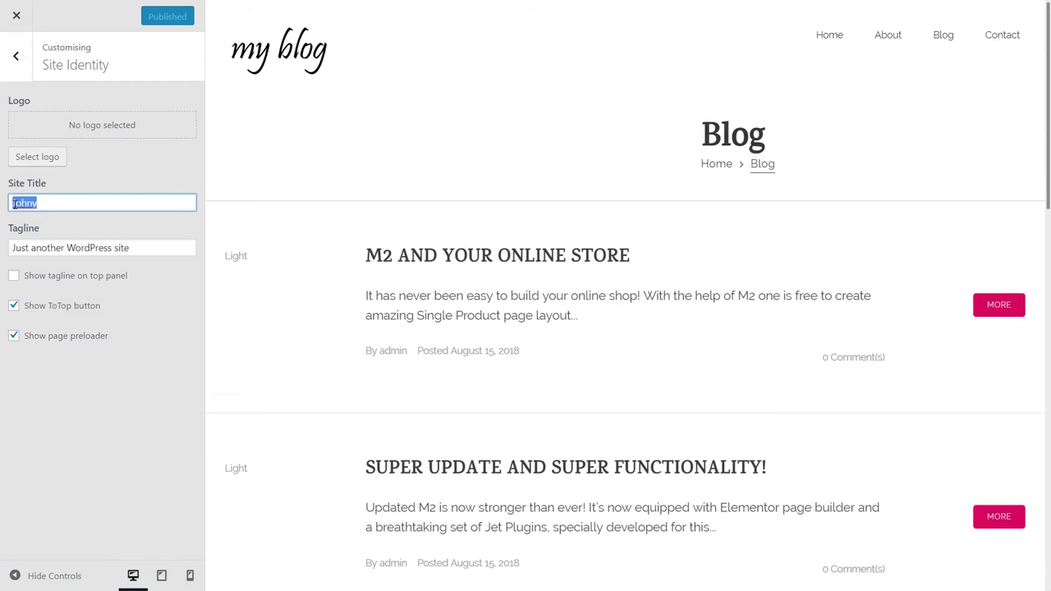
pyautogui.write('My Blo')
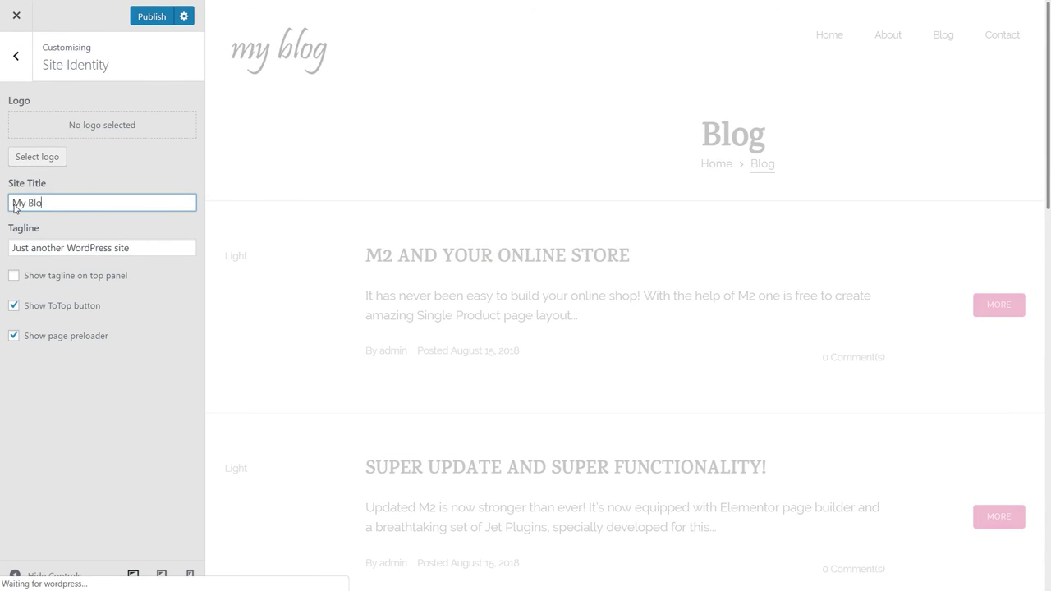
pyautogui.write('g')
pyautogui.press('Tab')
pyautogui.write('My Blog on WordPress with Monstroid 2')
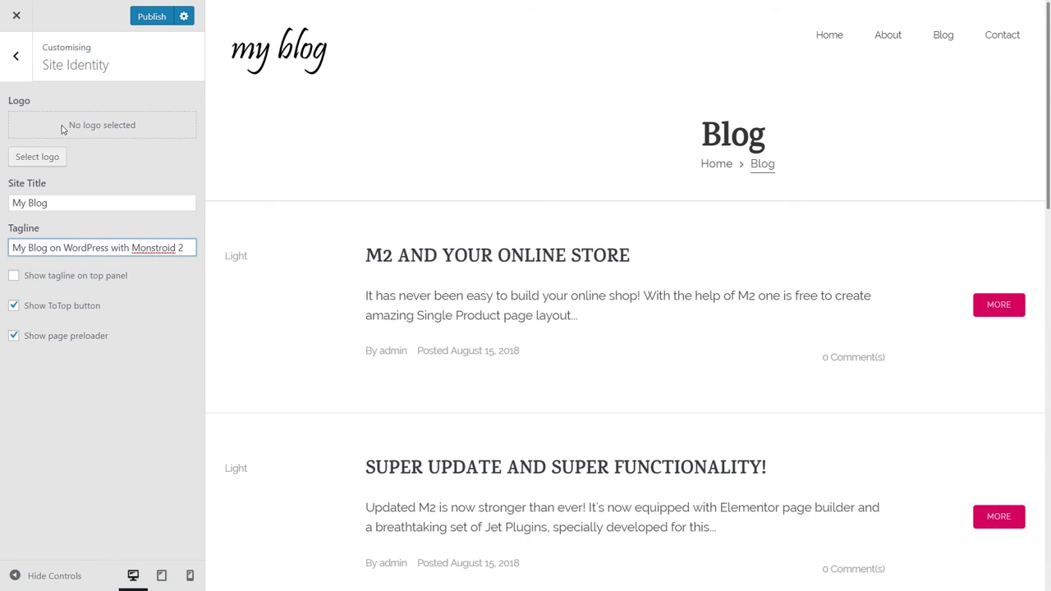
# Check the suggested logo image dimensions in the media library, without choosing a logo, and return to the main list of settings
pyautogui.click(61, 161)
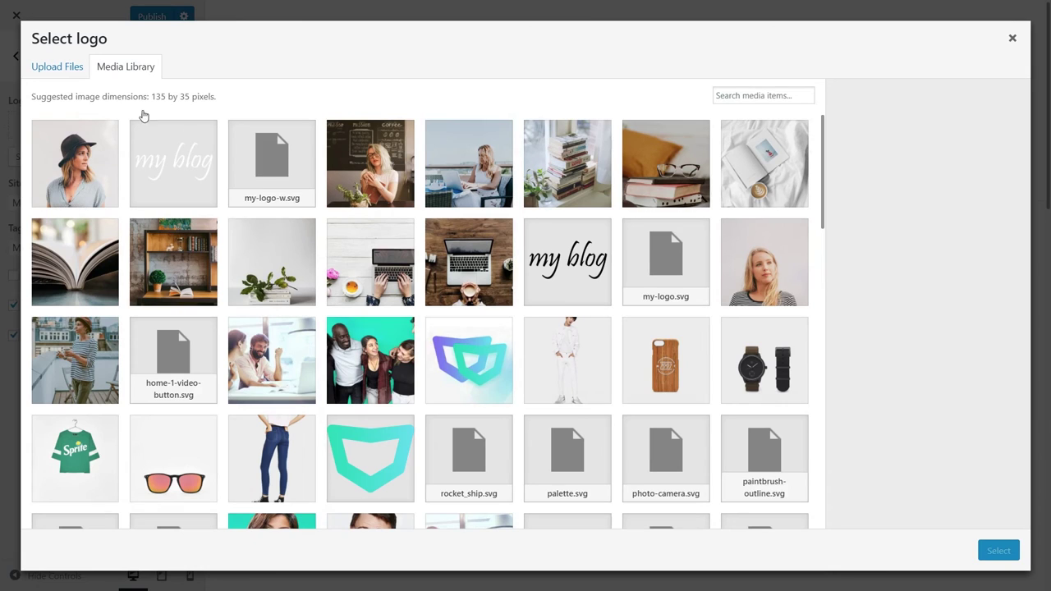
pyautogui.moveTo(150, 95); pyautogui.dragTo(31, 96)
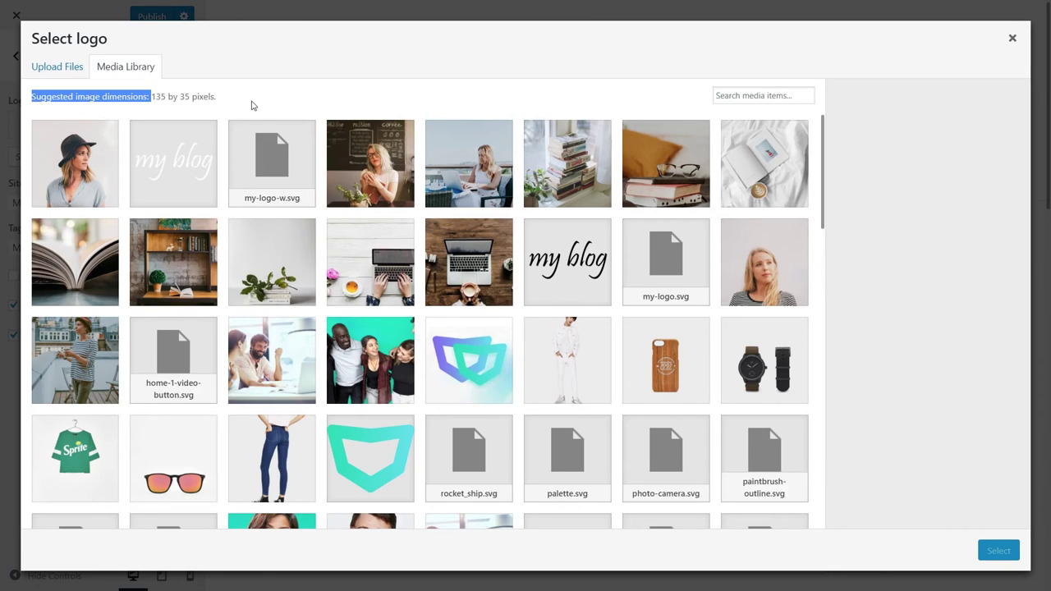
pyautogui.click(1012, 38)
pyautogui.click(16, 56)
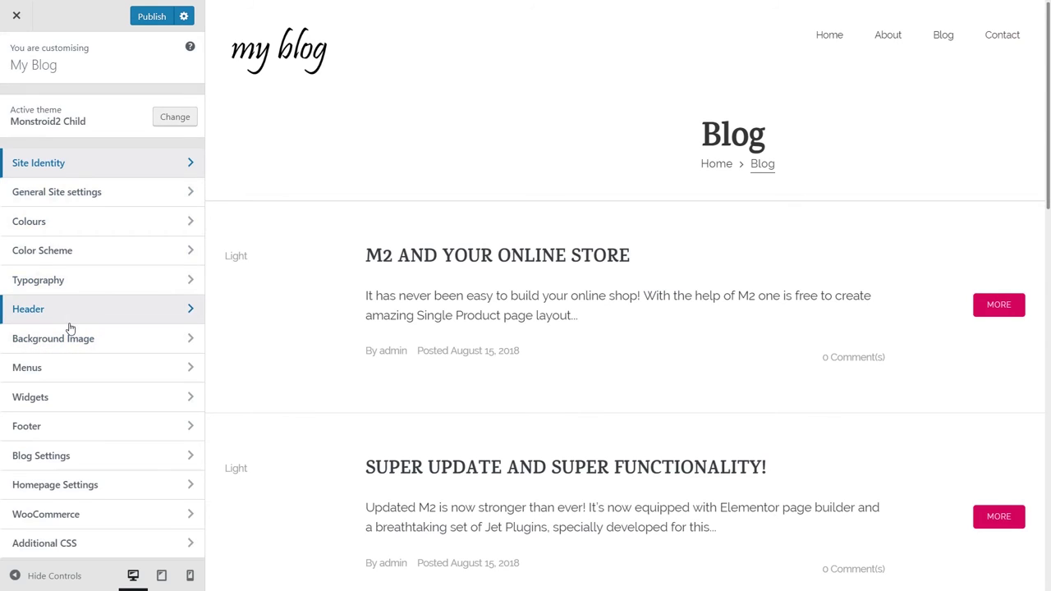
# Replace the site's favicon with my-logo.png from the media library, skipping the crop, and return to the main list of settings
pyautogui.click(108, 204)
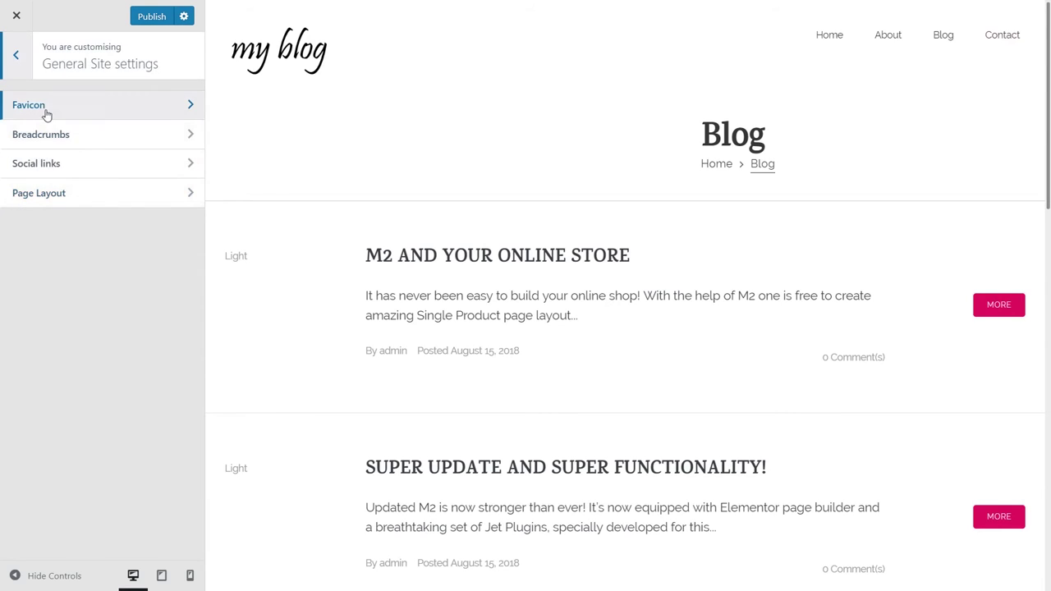
pyautogui.click(44, 111)
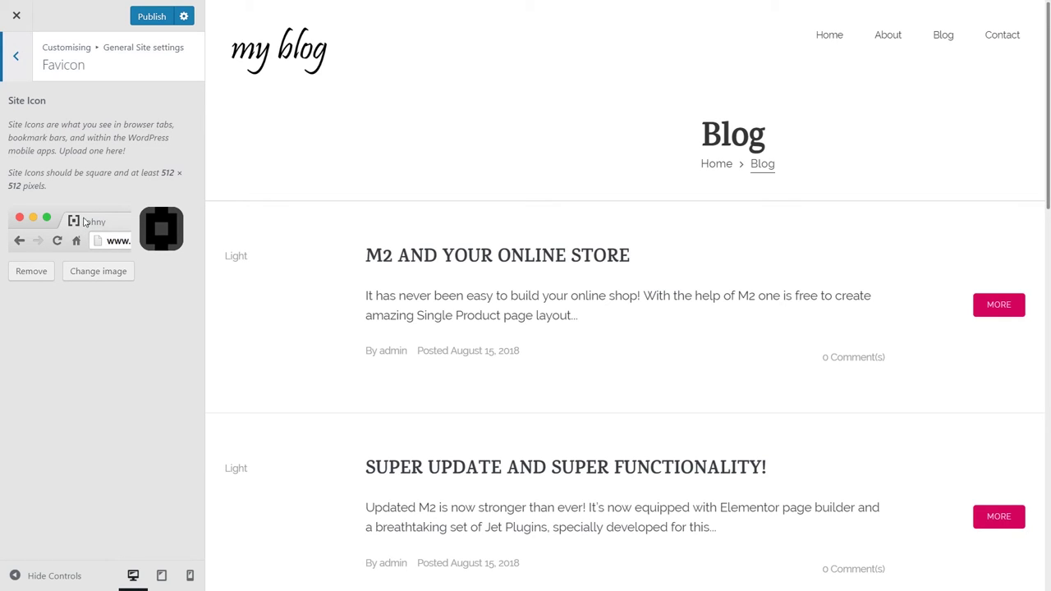
pyautogui.click(82, 276)
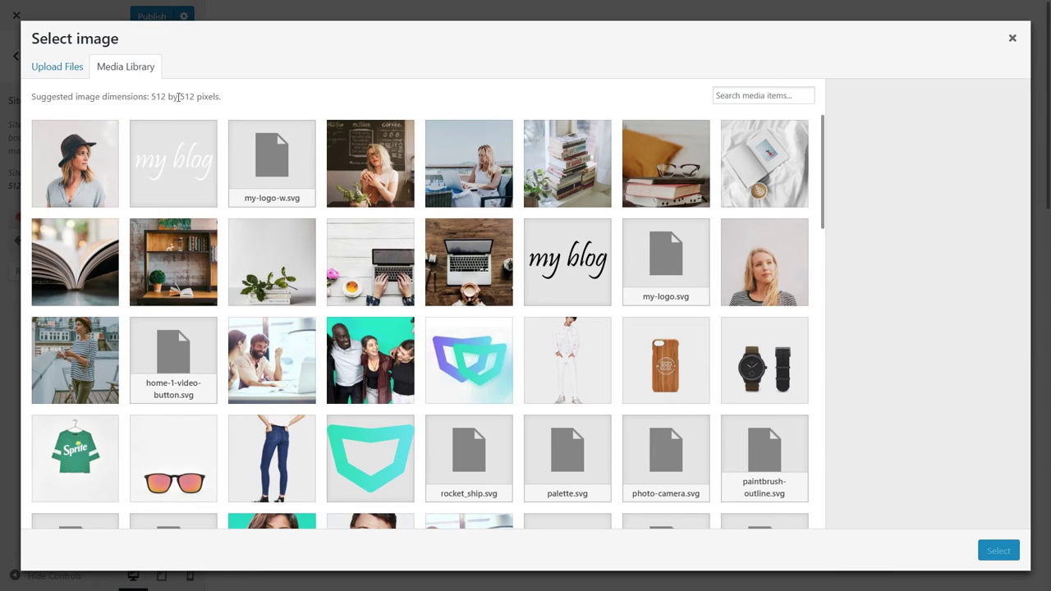
pyautogui.click(562, 272)
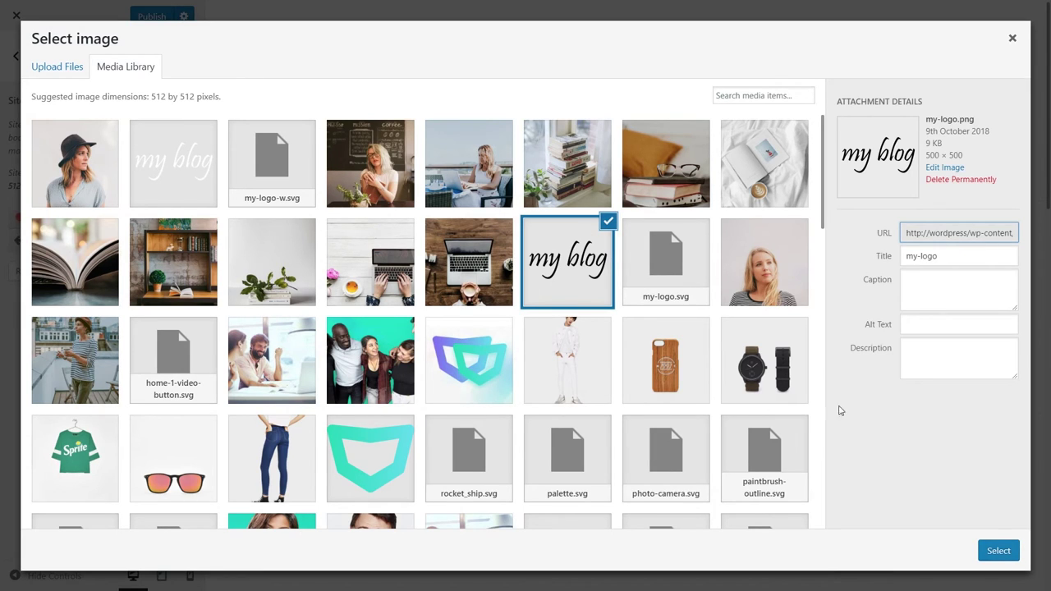
pyautogui.click(998, 550)
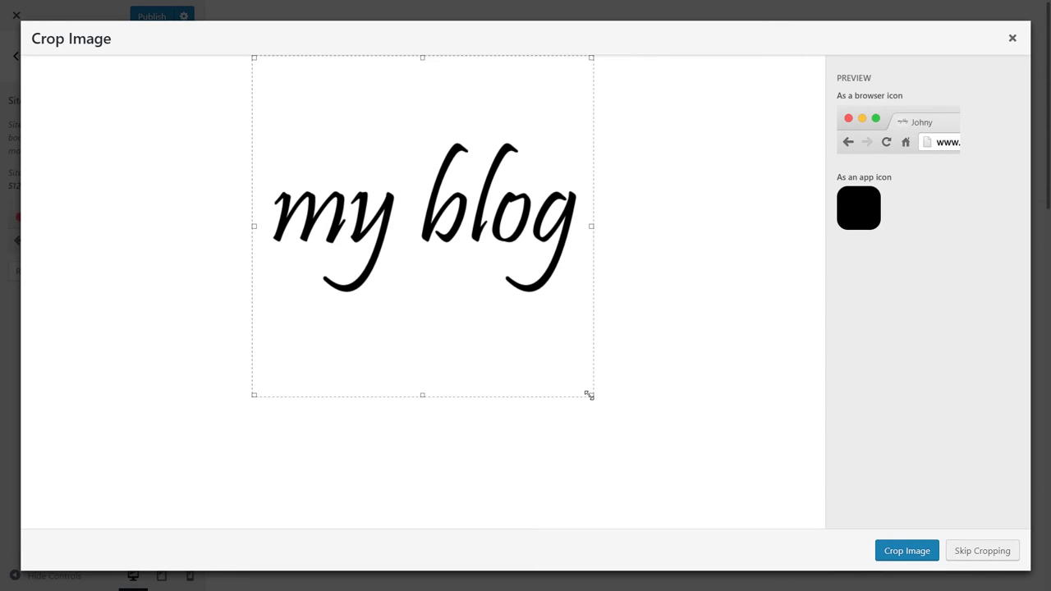
pyautogui.click(952, 550)
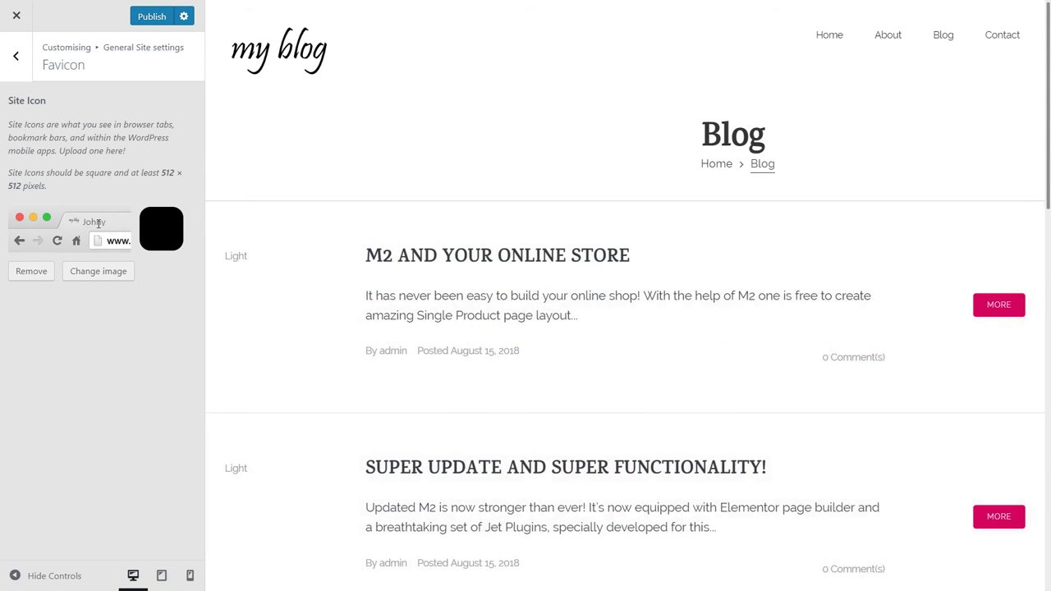
pyautogui.click(16, 58)
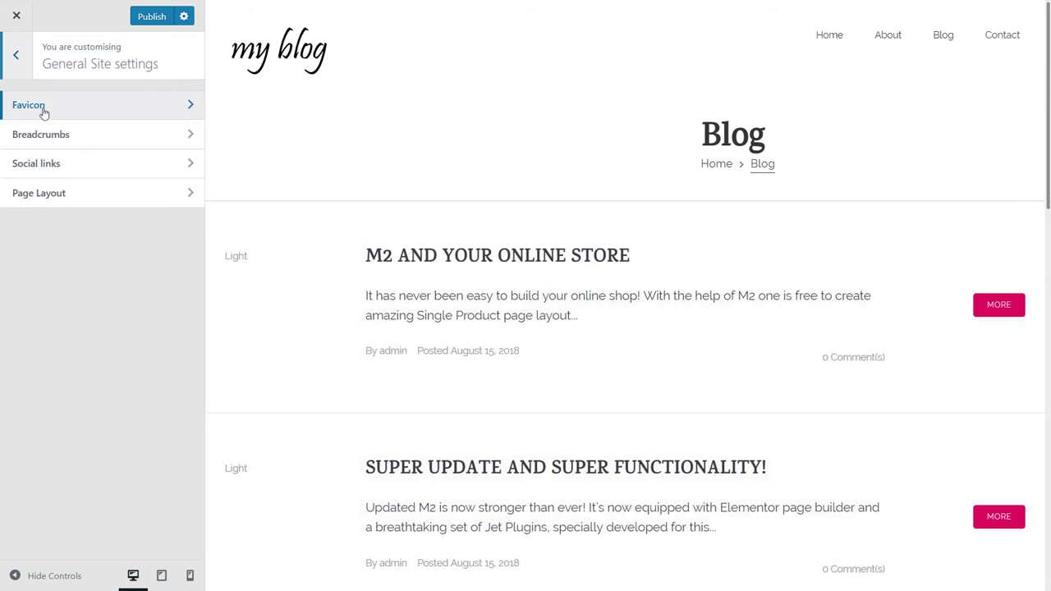
pyautogui.click(17, 57)
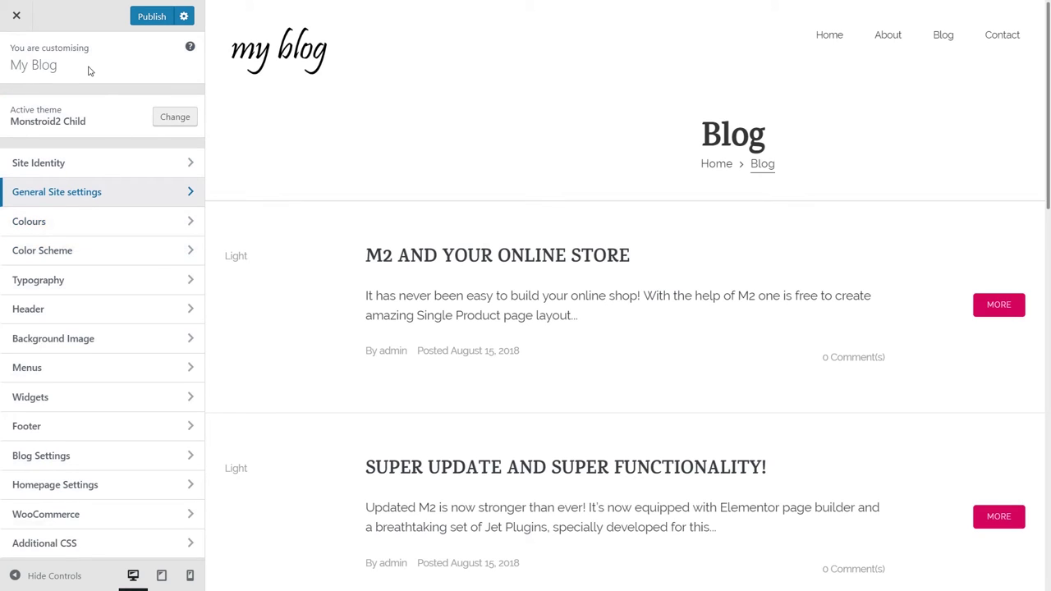
# Publish the site identity and favicon changes, leave the customiser and open the WordPress dashboard
pyautogui.click(151, 18)
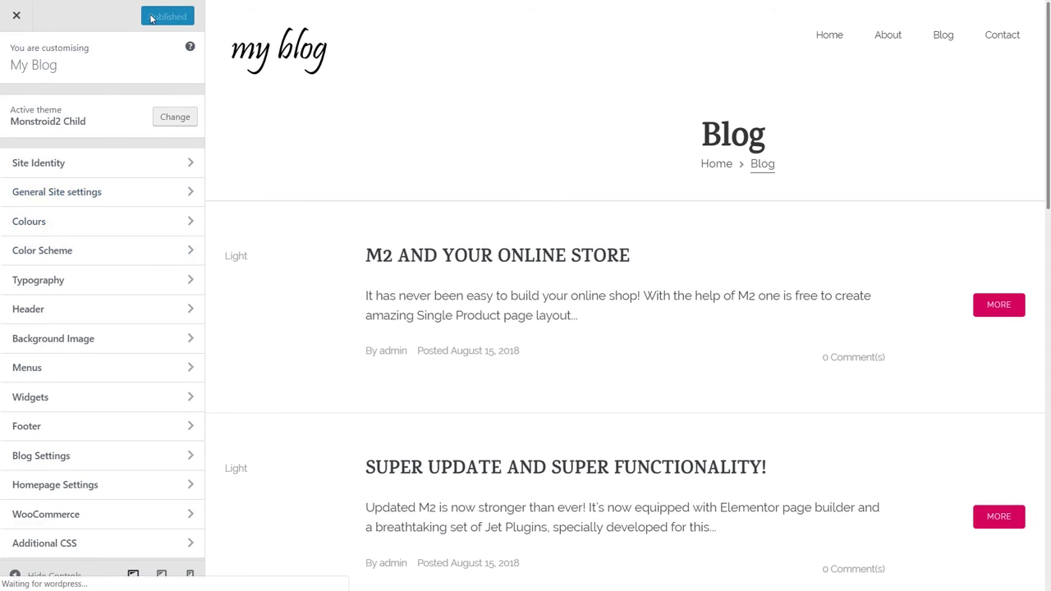
pyautogui.click(16, 17)
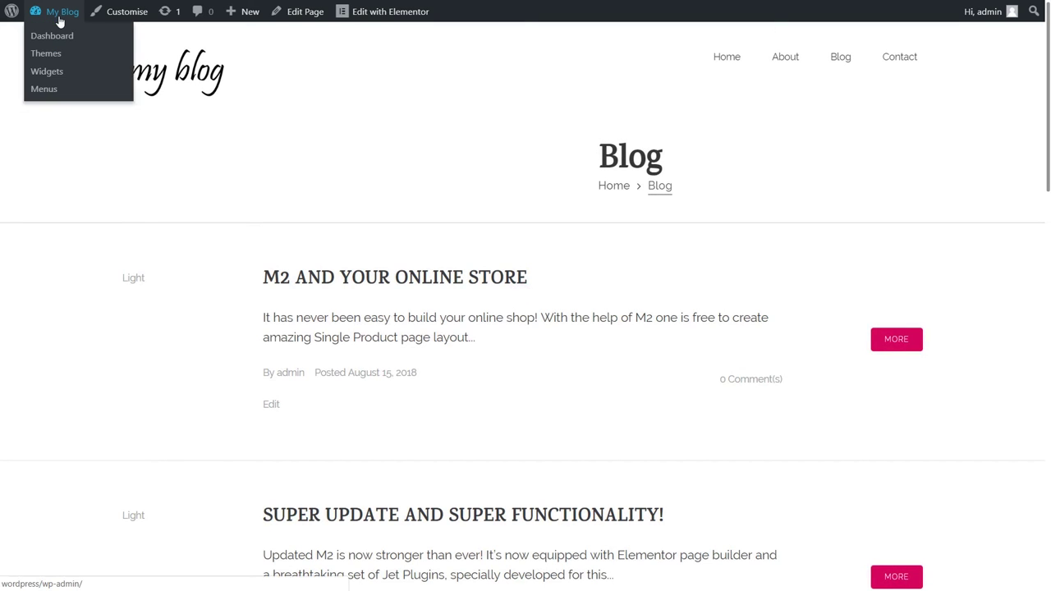
pyautogui.click(61, 18)
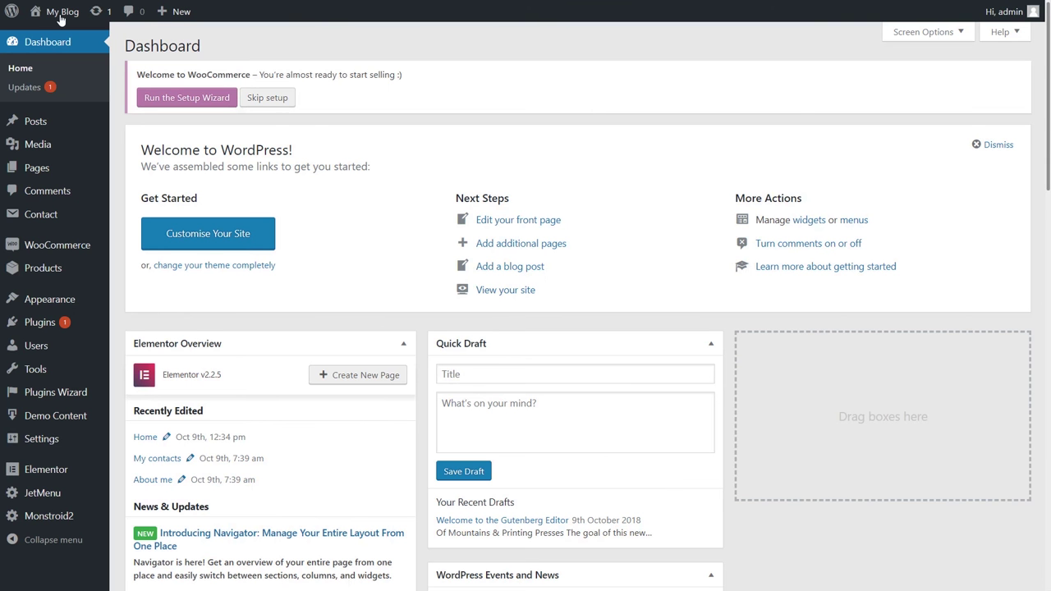
# Open the About me page for editing with Elementor from the list of pages
pyautogui.click(40, 167)
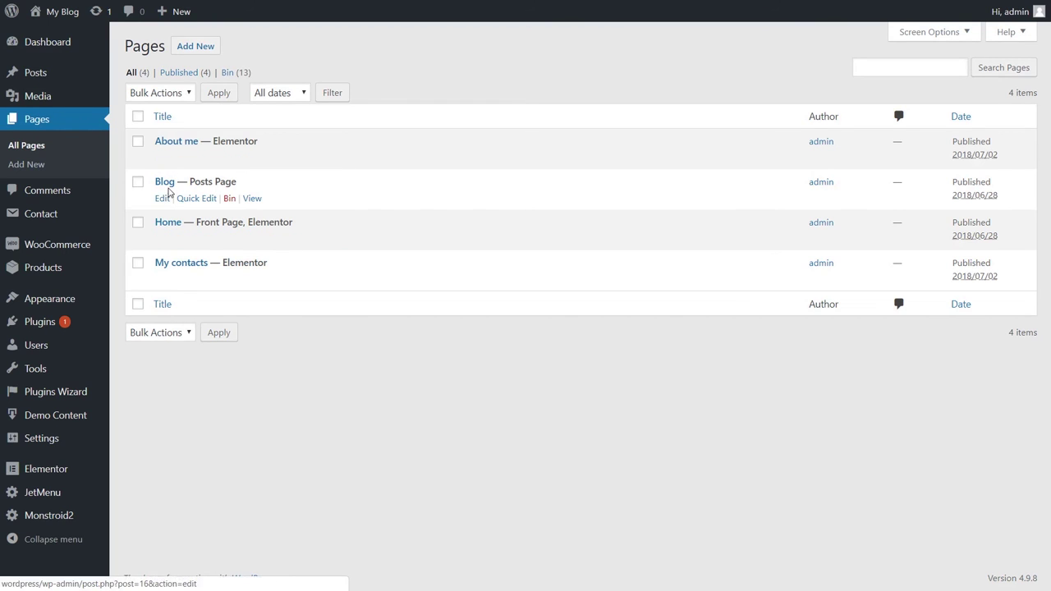
pyautogui.moveTo(211, 141)
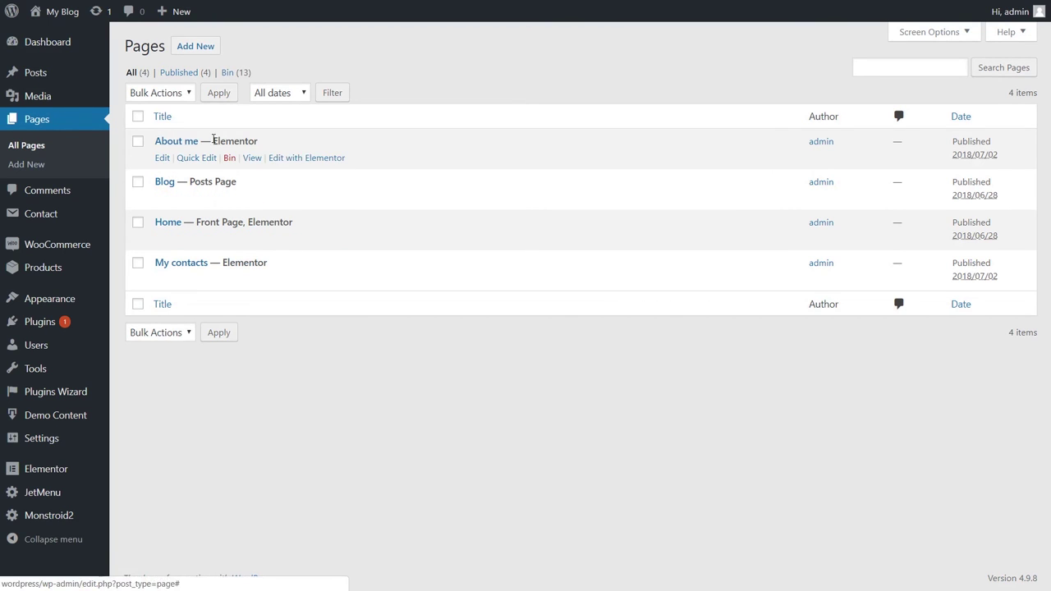
pyautogui.click(289, 159)
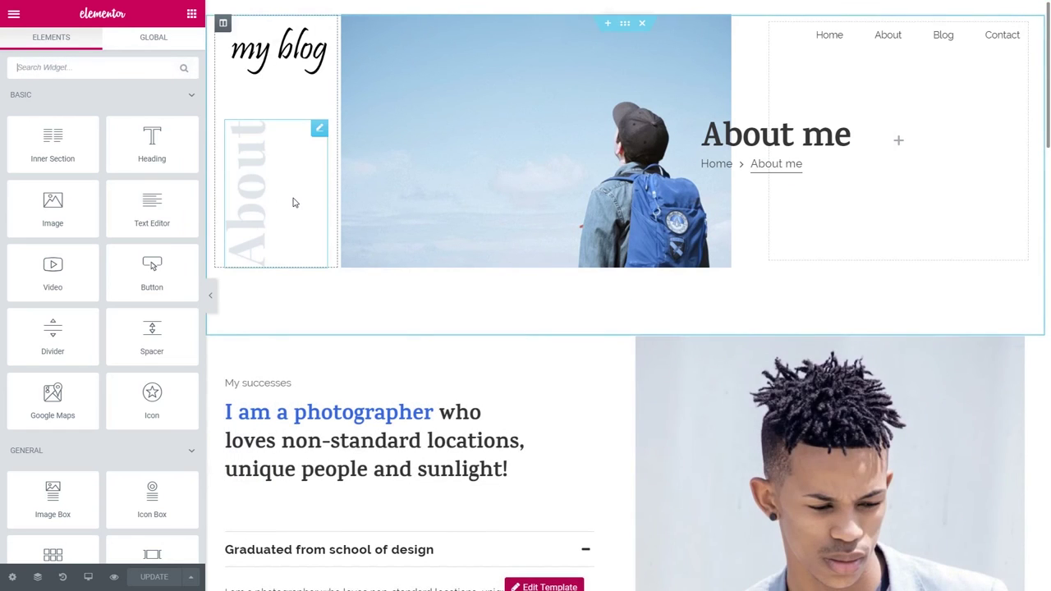
# Delete the section with the four statistics counters between the skills and contact sections of the About me page
pyautogui.scroll(-15, 603, 224)
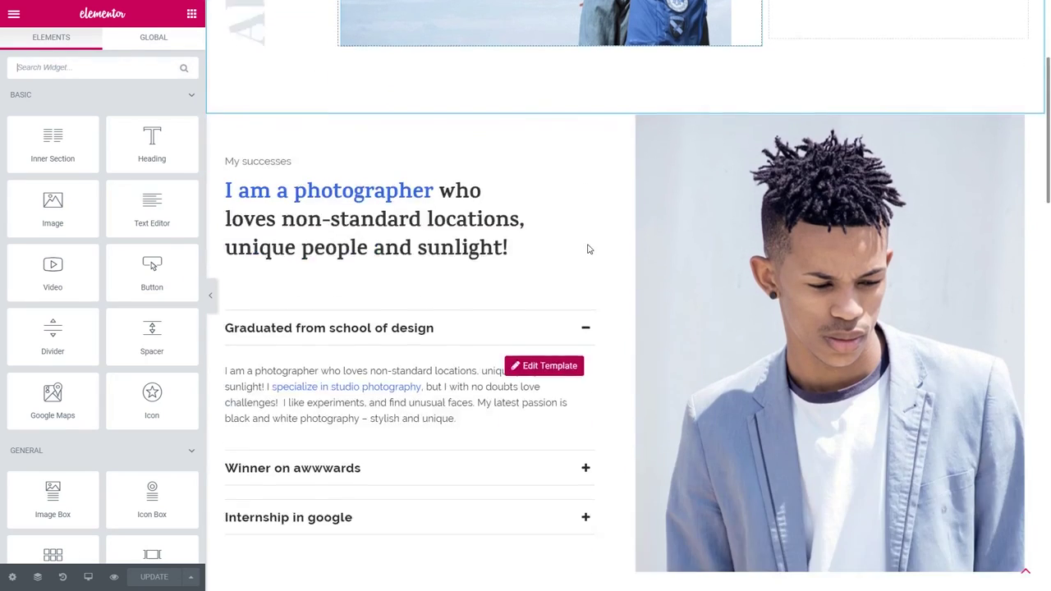
pyautogui.scroll(-7, 703, 310)
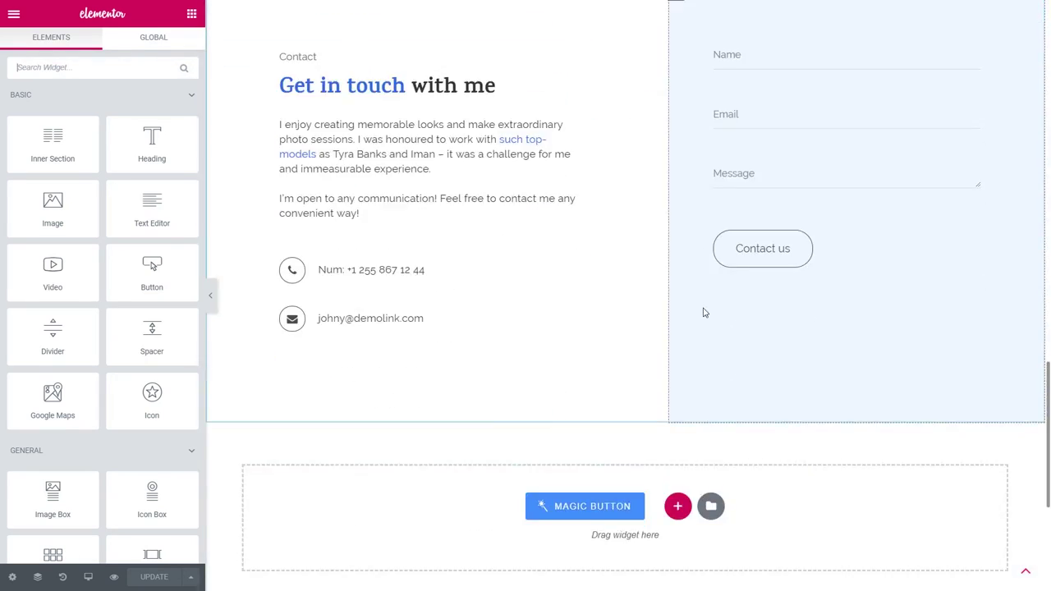
pyautogui.scroll(8, 700, 314)
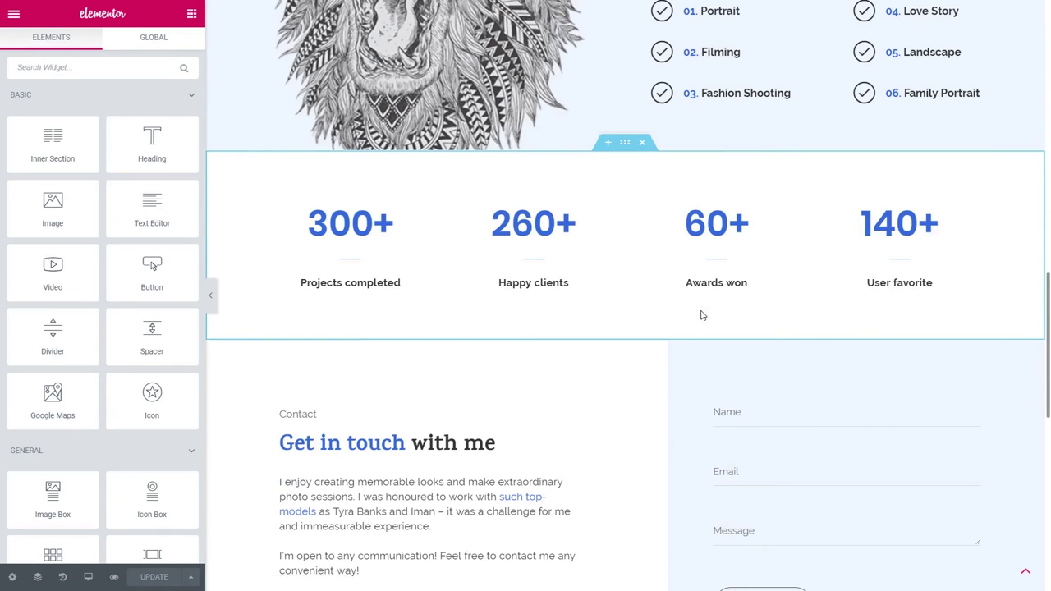
pyautogui.scroll(-3, 646, 425)
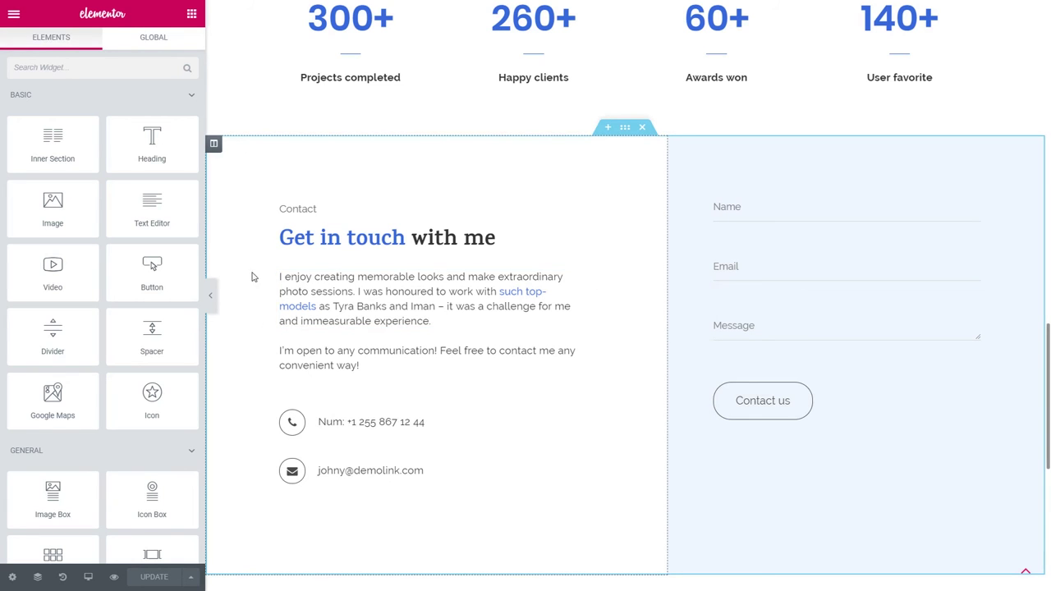
pyautogui.scroll(3, 714, 397)
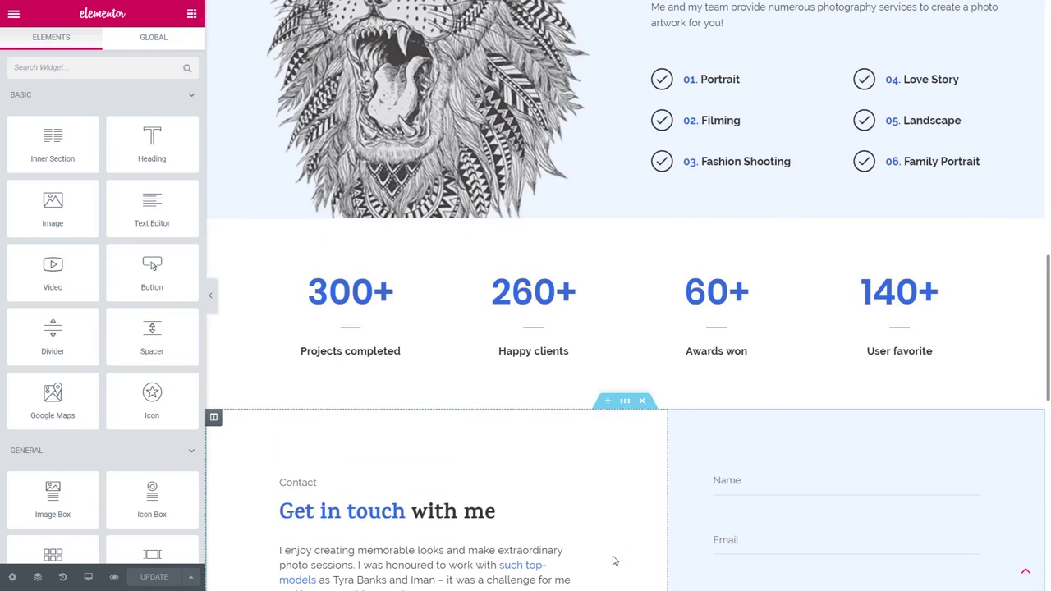
pyautogui.scroll(2, 594, 492)
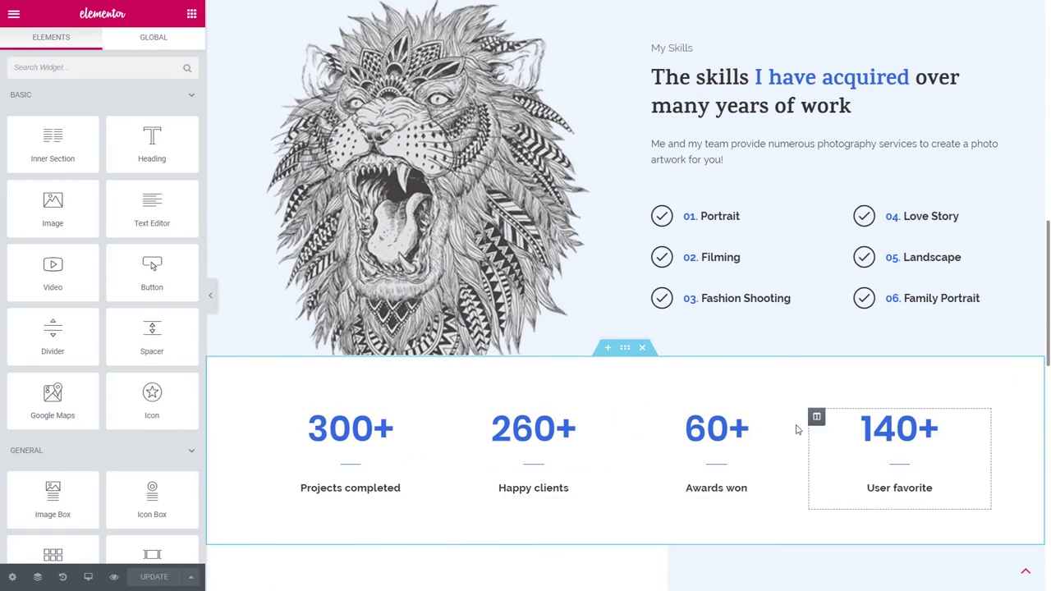
pyautogui.click(642, 347)
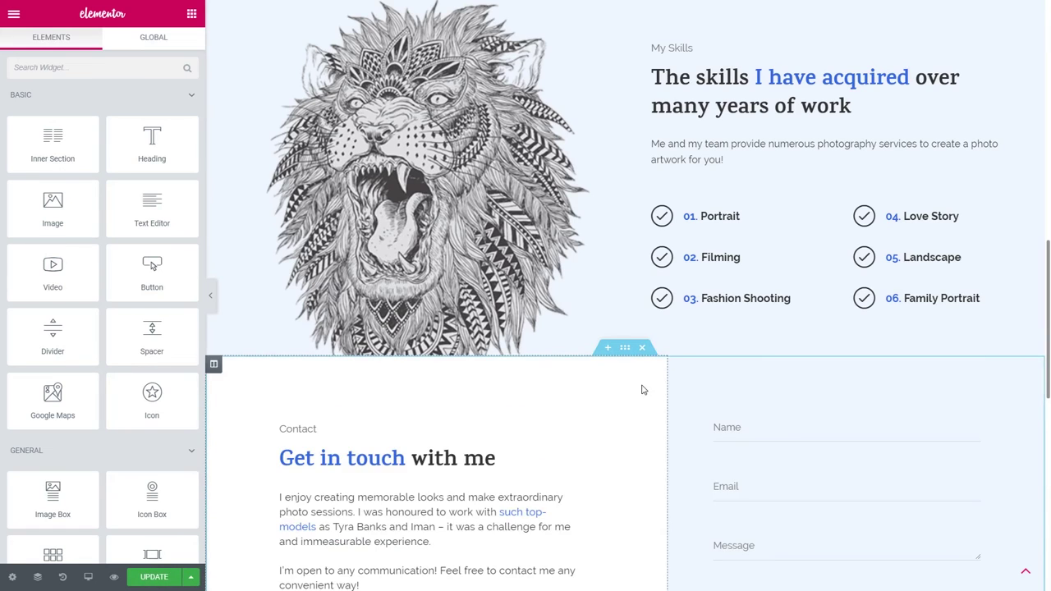
# Expand the "Winner on awwwards" and "Internship in google" items of the accordion to view their content
pyautogui.scroll(5, 642, 390)
pyautogui.scroll(2, 643, 390)
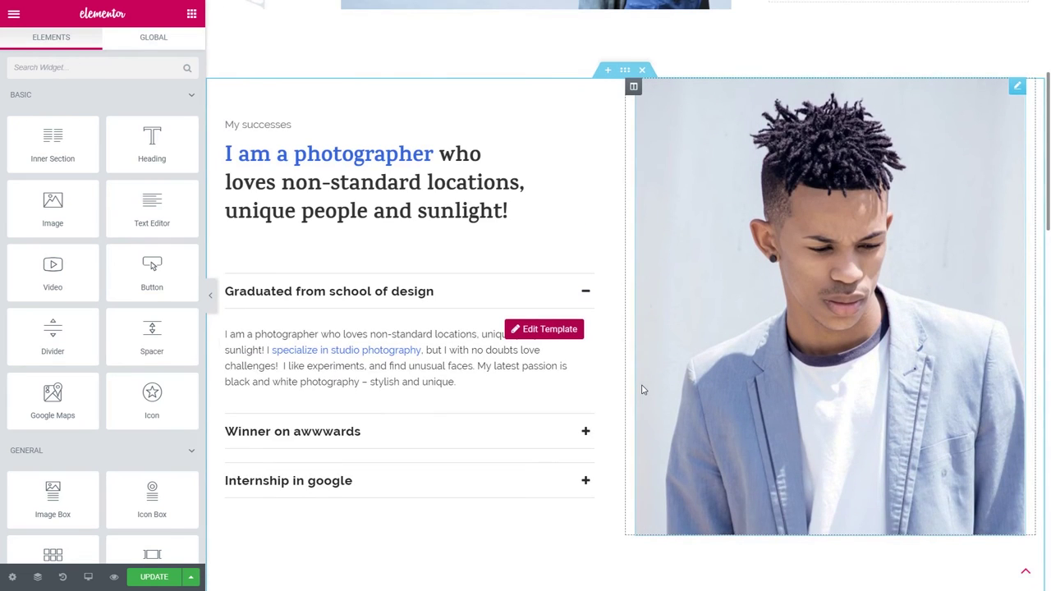
pyautogui.click(586, 430)
pyautogui.click(582, 467)
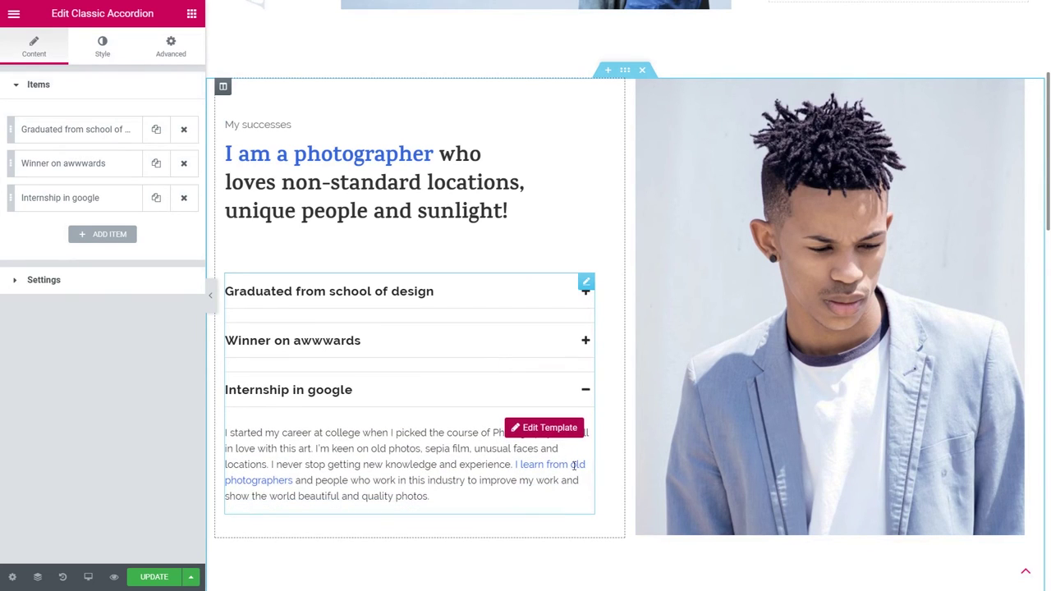
# Replace the About me header photo with persnickety-prints-1053639-unsplash.jpg from the media library
pyautogui.scroll(2, 447, 454)
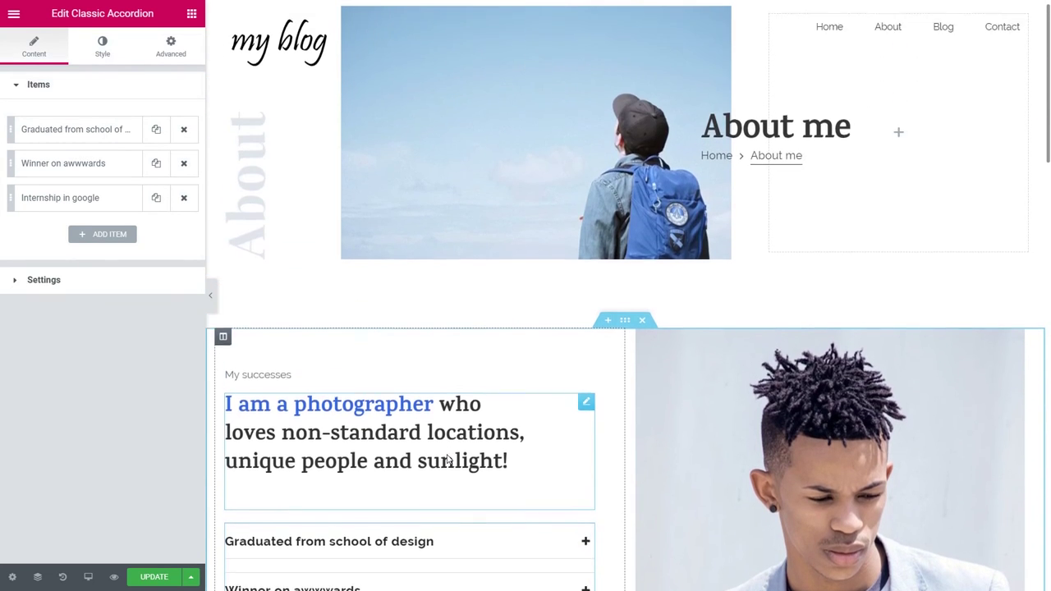
pyautogui.scroll(2, 448, 454)
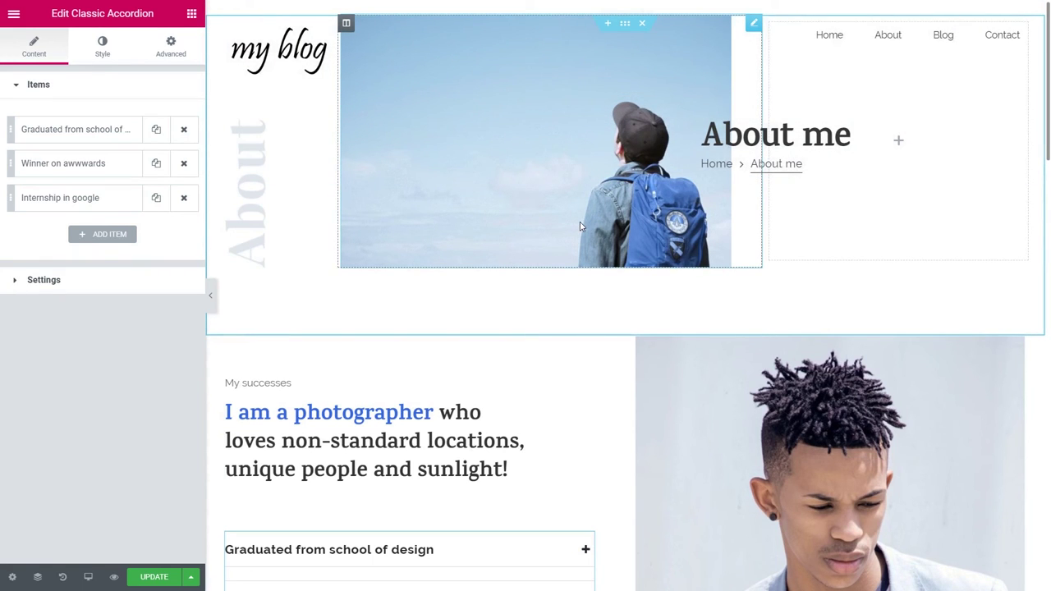
pyautogui.click(580, 225)
pyautogui.click(71, 169)
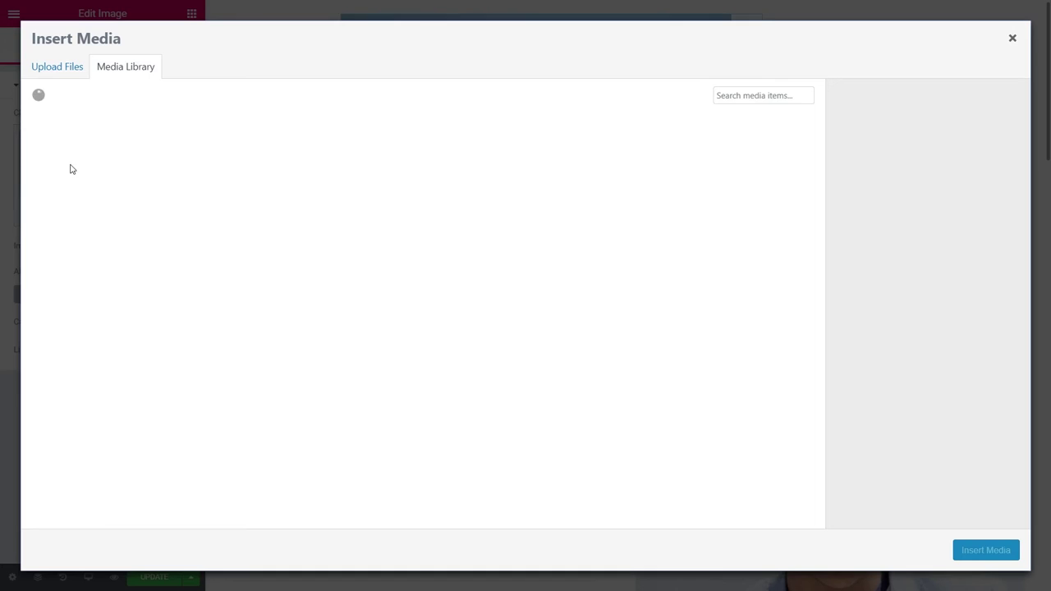
pyautogui.click(435, 168)
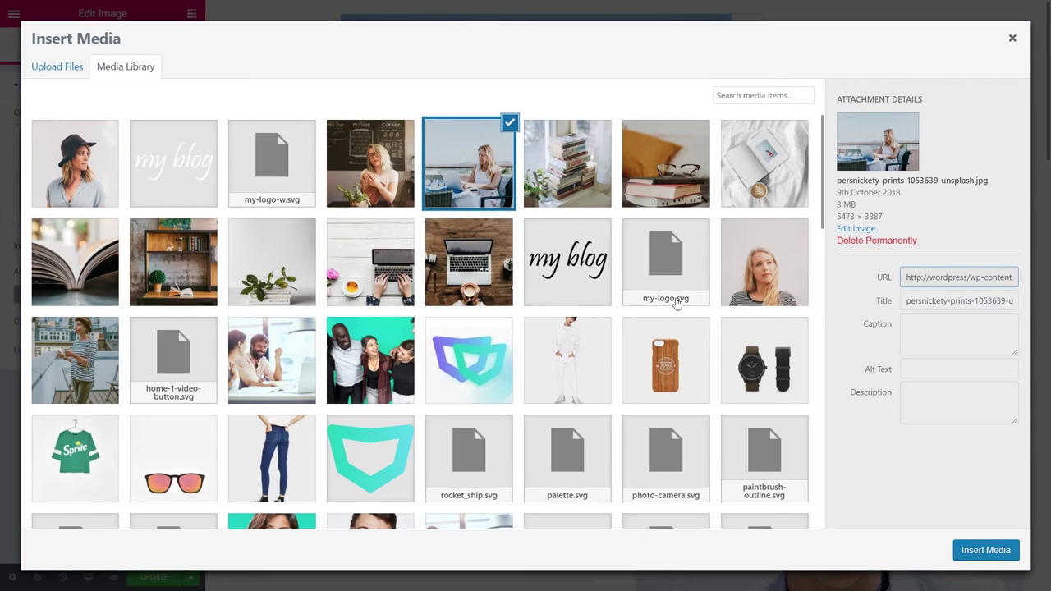
pyautogui.click(971, 553)
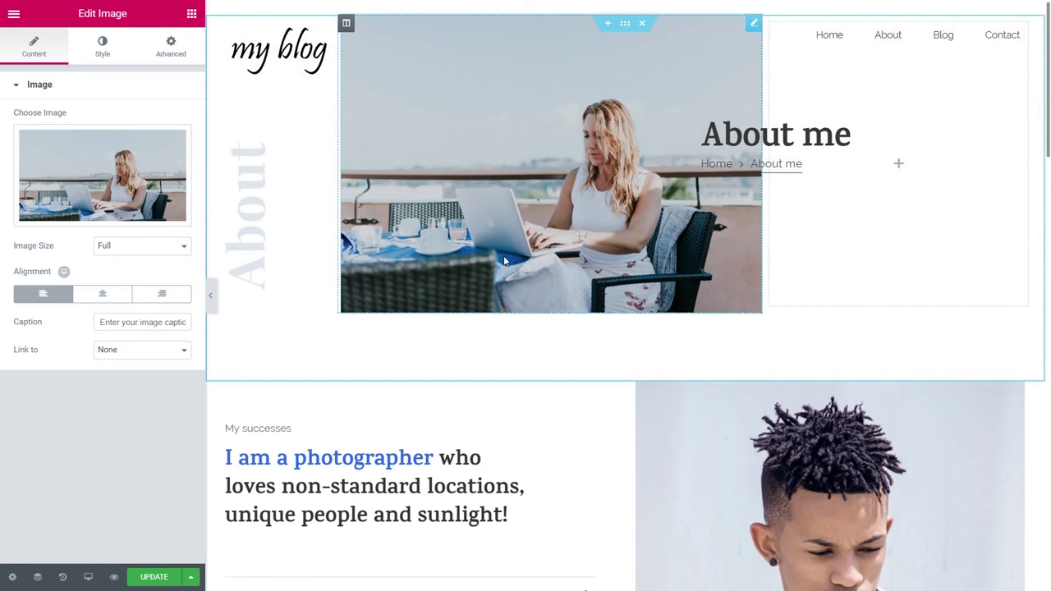
# Remove the vertical "About" picture from the image widget beside the header photo
pyautogui.click(268, 260)
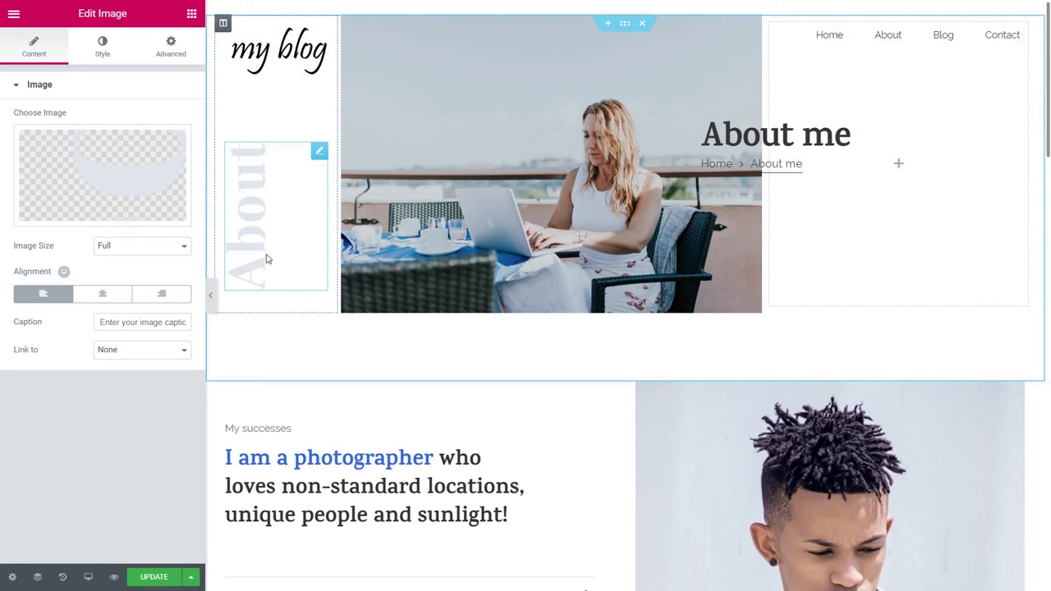
pyautogui.moveTo(103, 180)
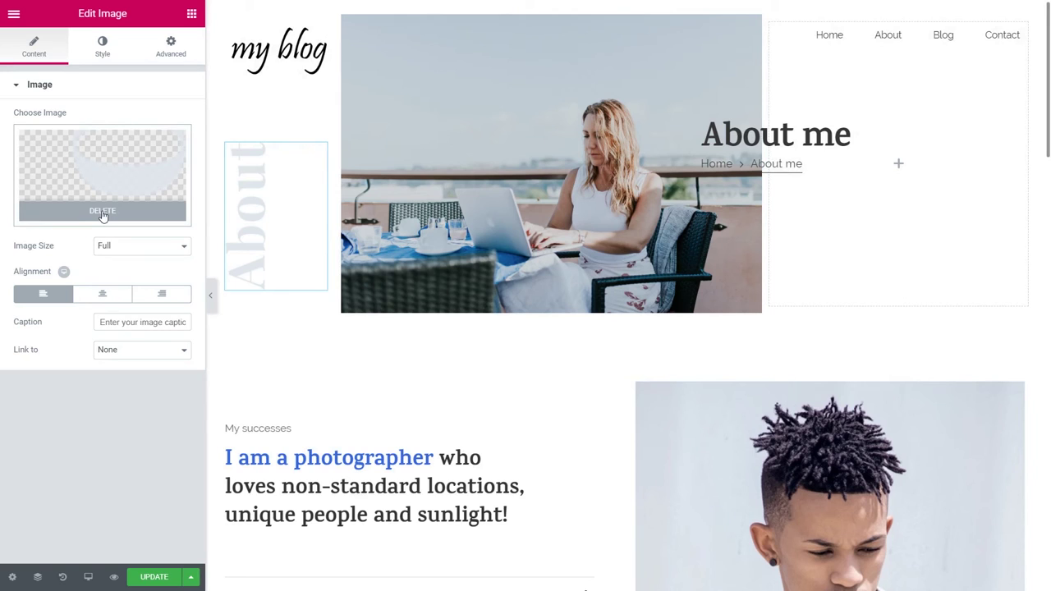
pyautogui.click(103, 211)
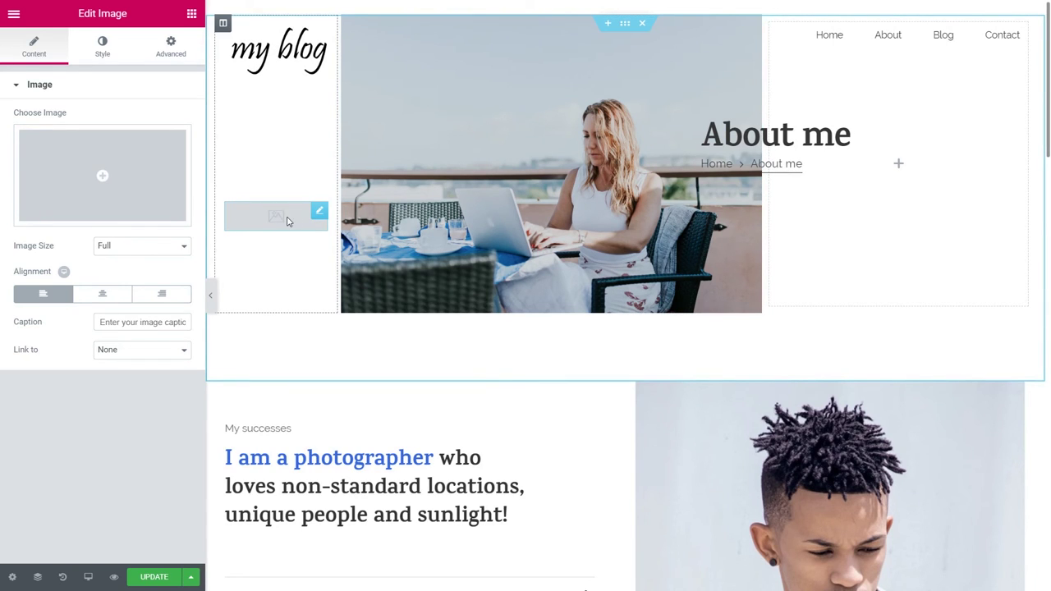
# Enable the Jet Tricks Satellite on the header photo with the text "About" and show its style settings
pyautogui.click(475, 210)
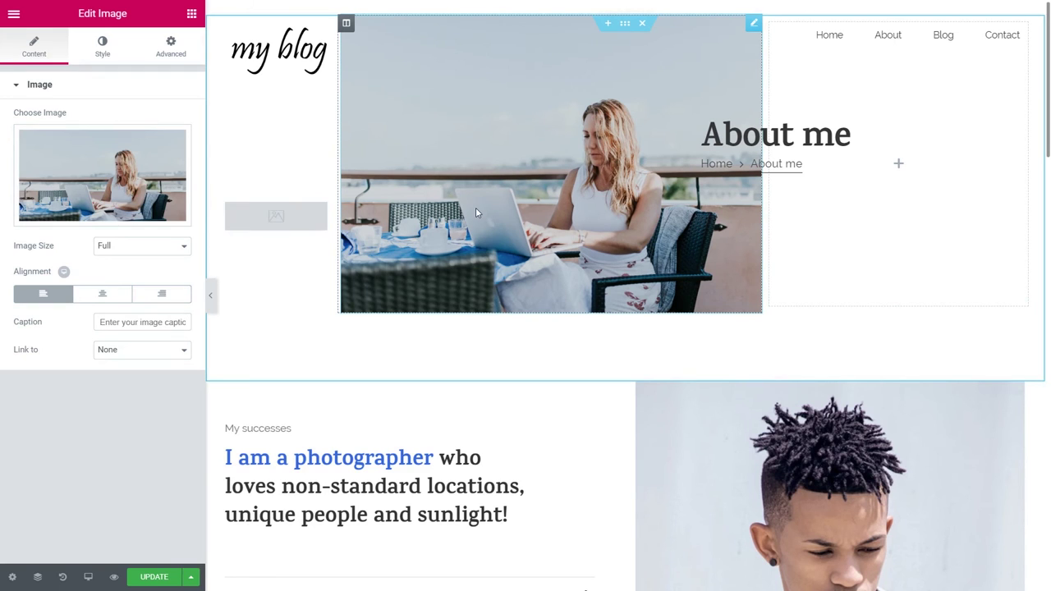
pyautogui.click(171, 43)
pyautogui.click(55, 459)
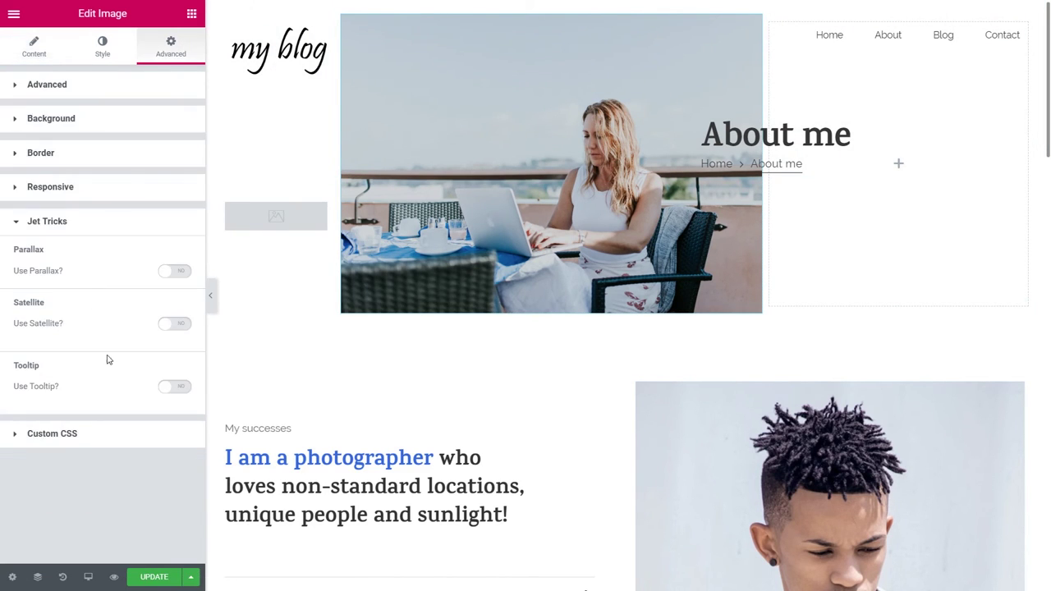
pyautogui.click(175, 323)
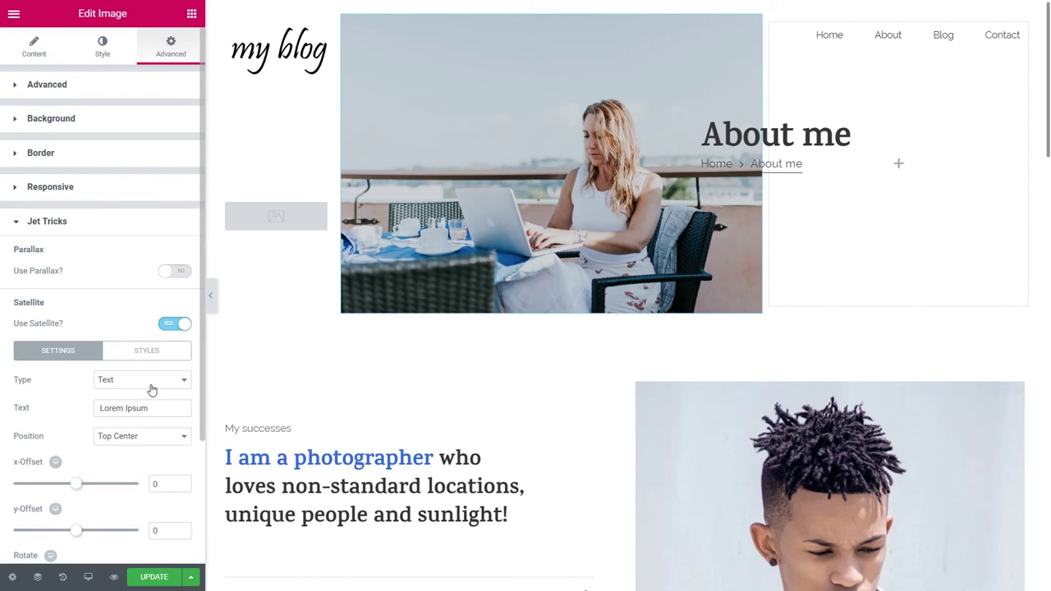
pyautogui.tripleClick(142, 410)
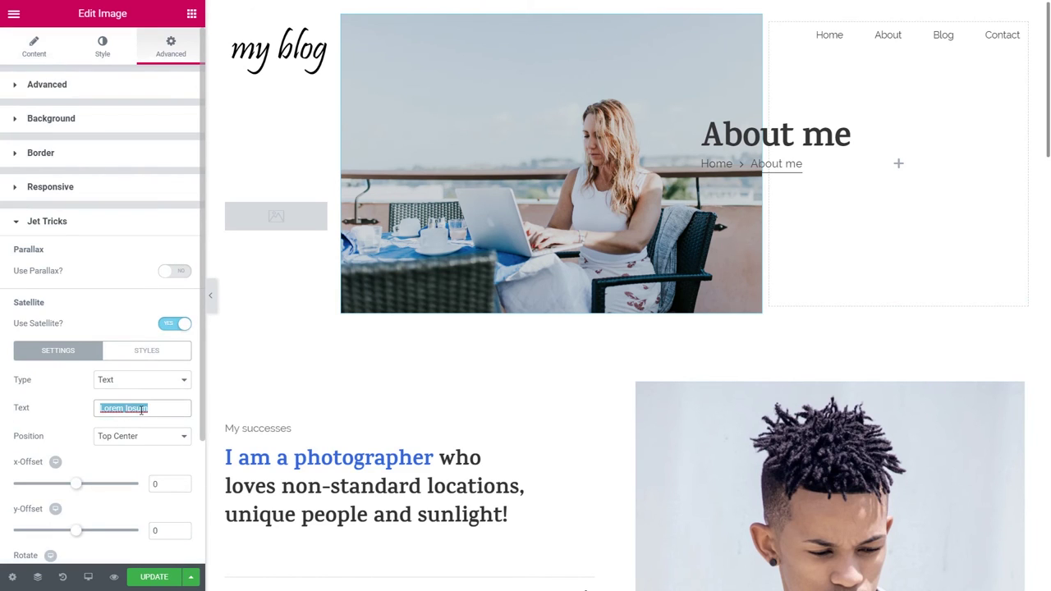
pyautogui.write('About')
pyautogui.click(145, 350)
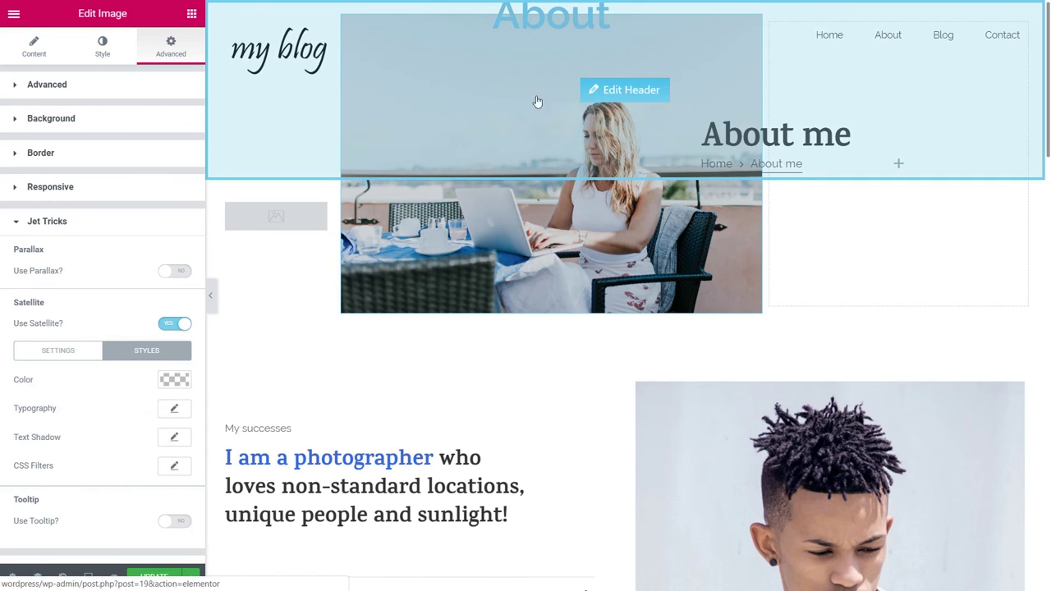
# Look over the edited About me page, save its update and return to the list of pages
pyautogui.scroll(-5, 462, 278)
pyautogui.scroll(5, 464, 283)
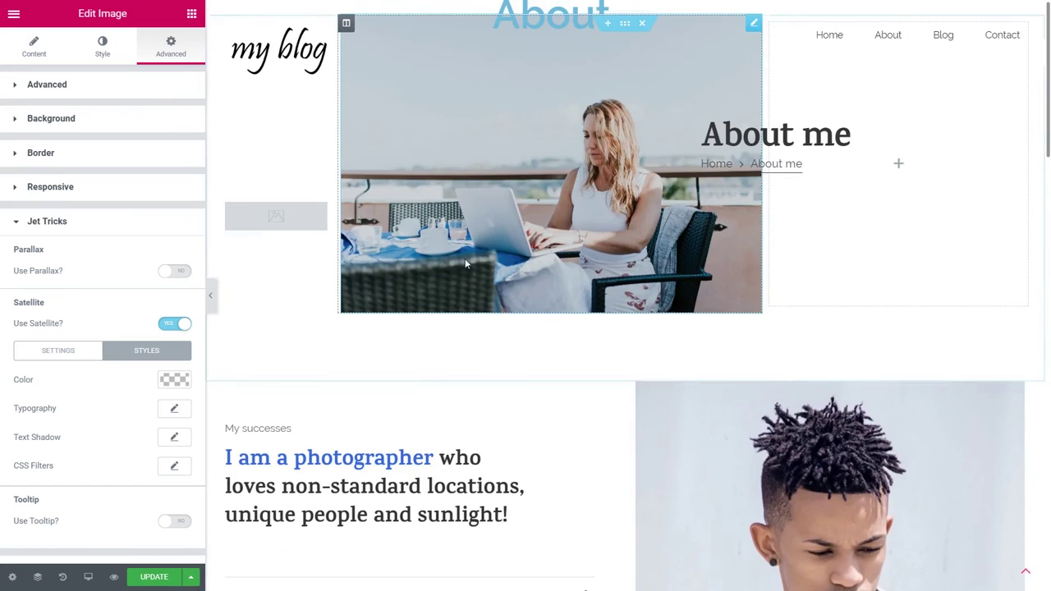
pyautogui.scroll(-15, 469, 299)
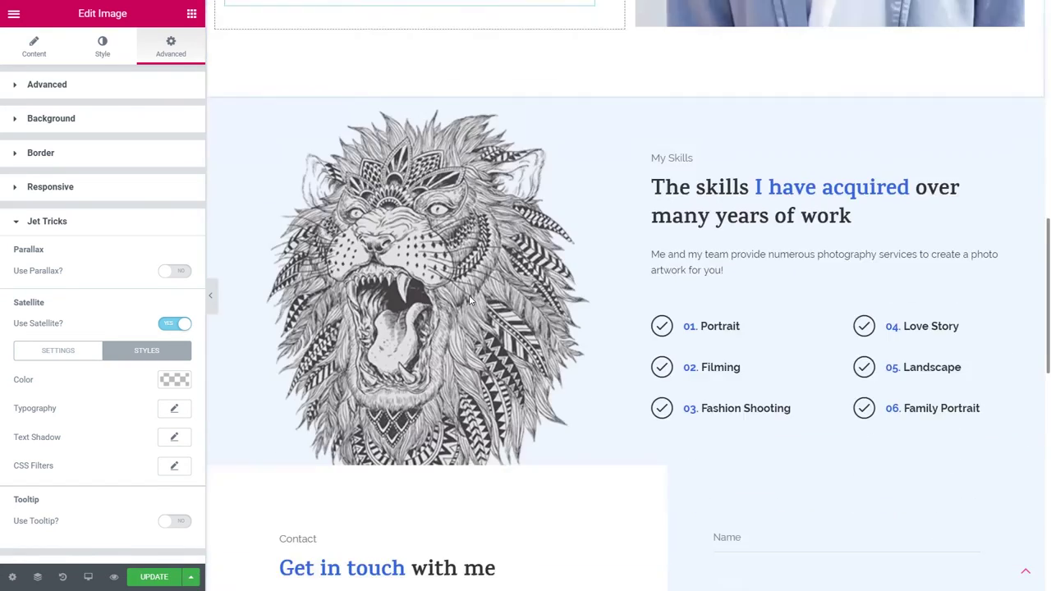
pyautogui.scroll(5, 427, 302)
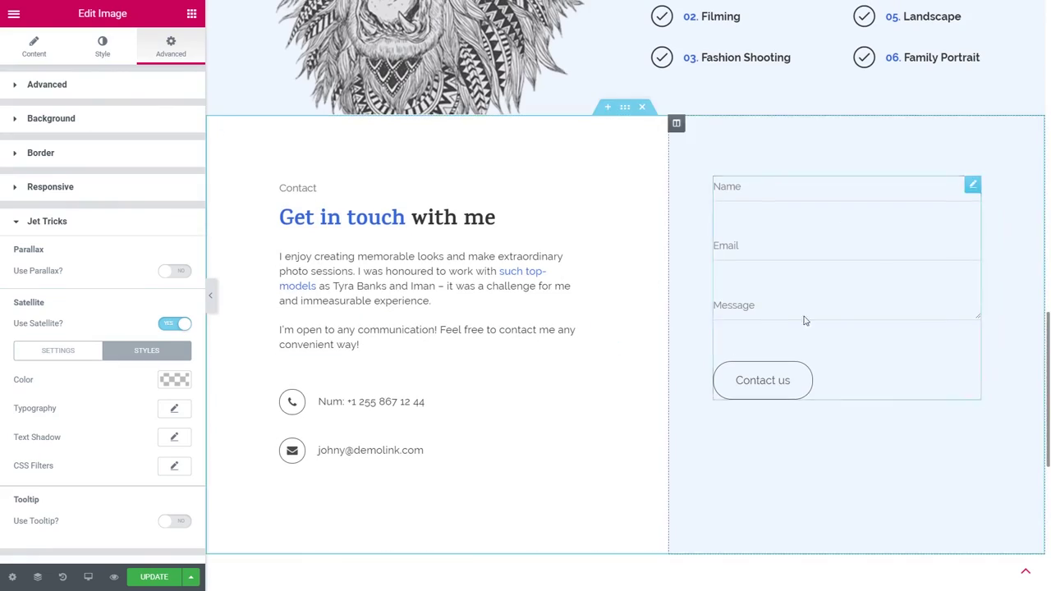
pyautogui.scroll(4, 638, 374)
pyautogui.scroll(2, 638, 375)
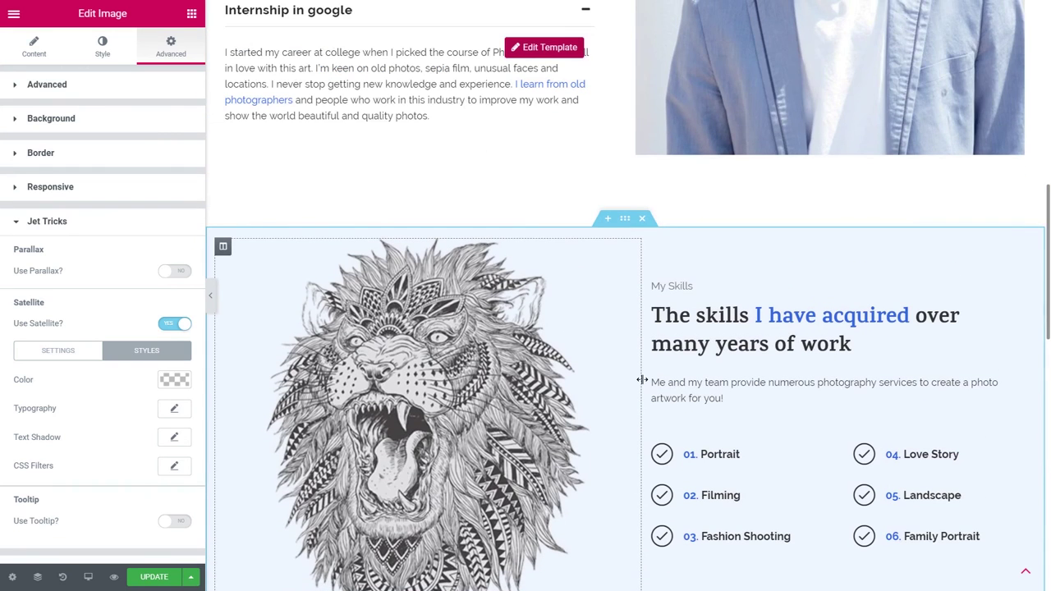
pyautogui.scroll(10, 617, 415)
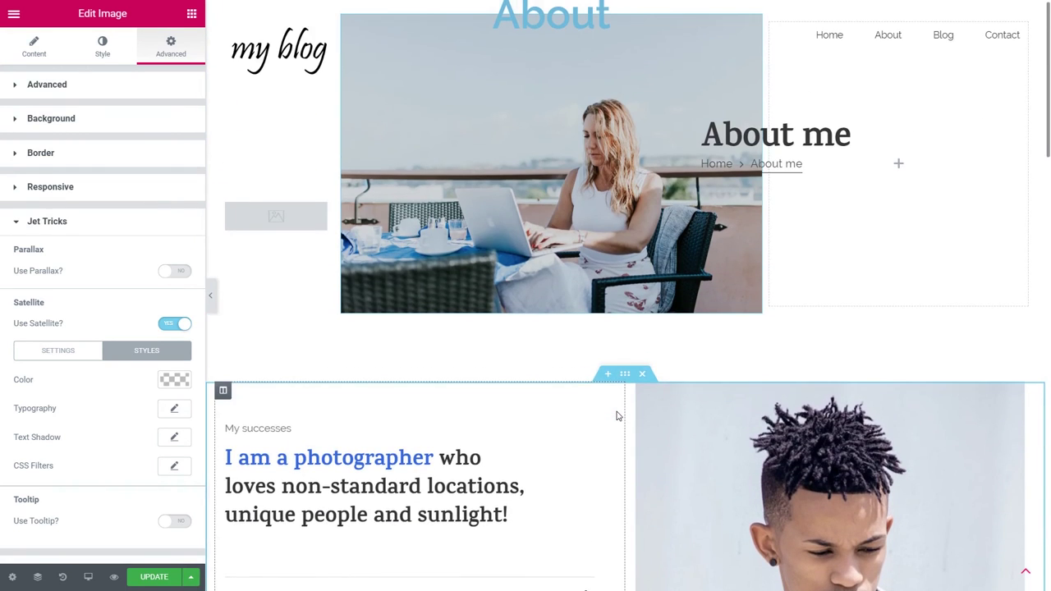
pyautogui.click(156, 578)
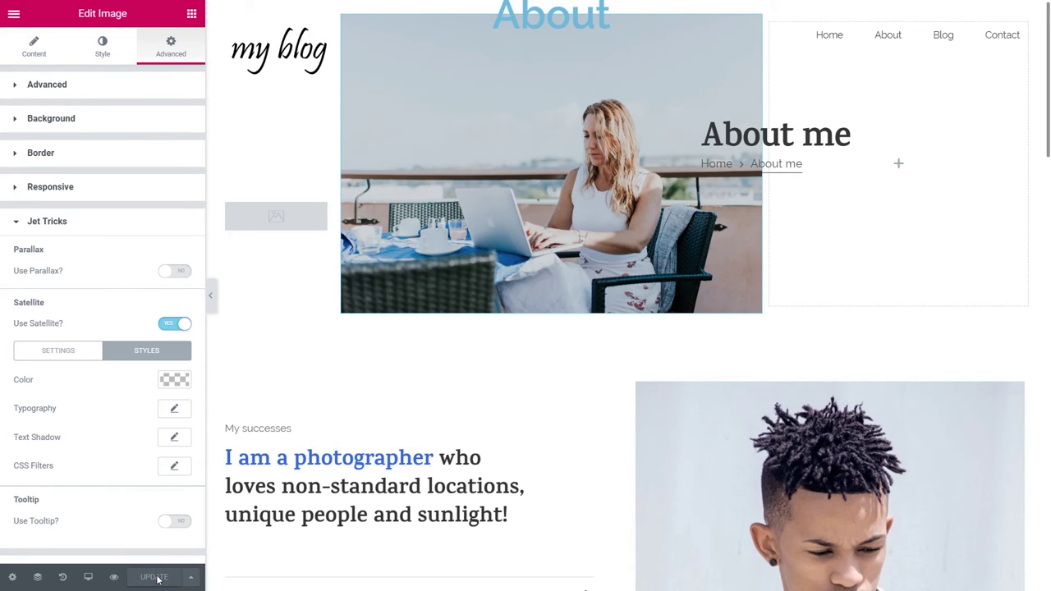
pyautogui.hotkey('alt', 'Left')
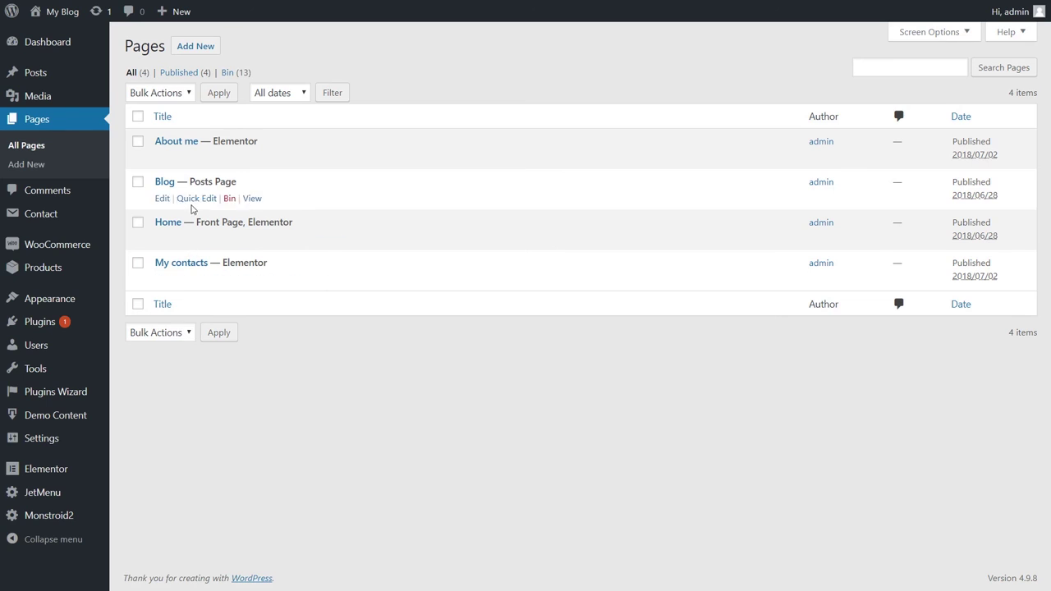
# Open the Home page with Elementor and show the Jet Tricks Satellite settings of its main photo
pyautogui.click(321, 240)
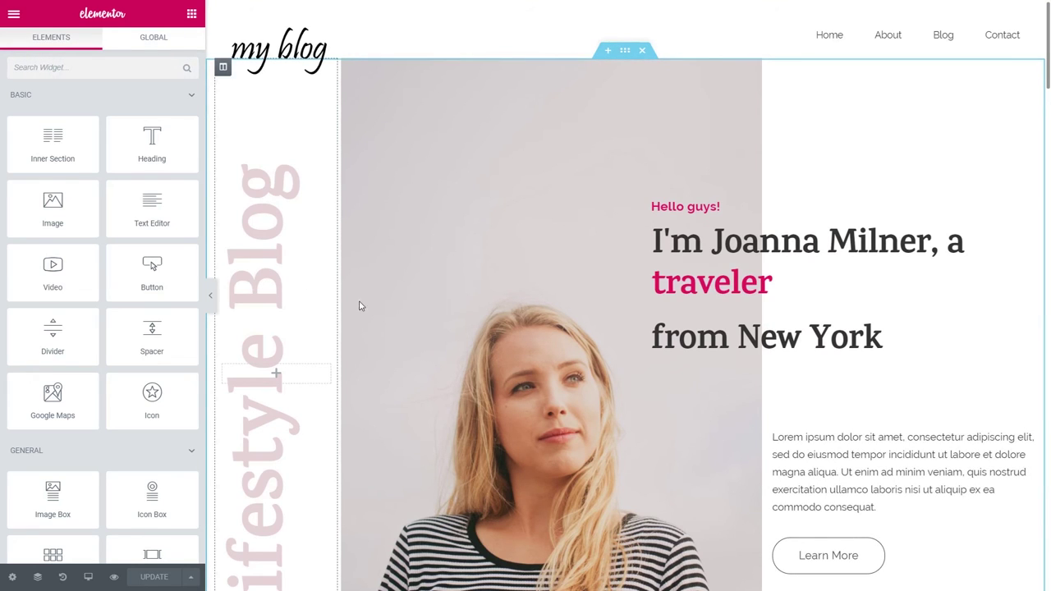
pyautogui.click(399, 308)
pyautogui.click(171, 51)
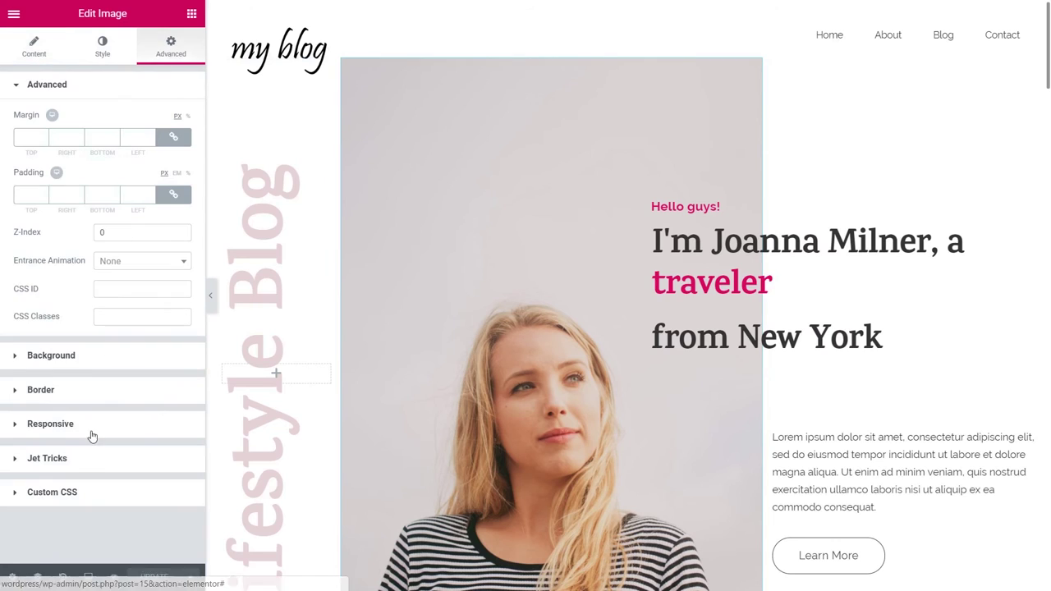
pyautogui.click(77, 458)
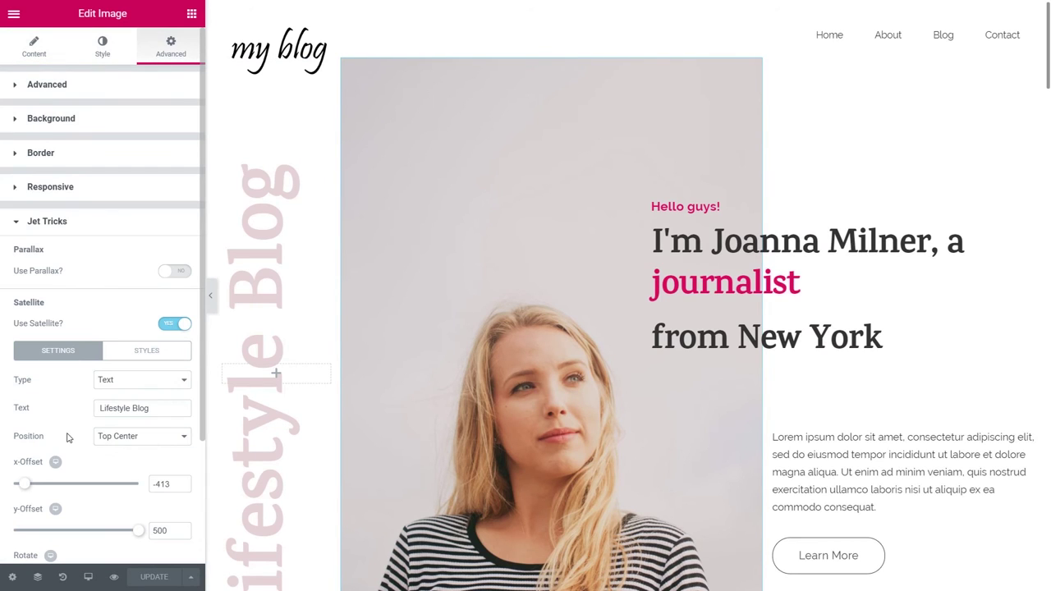
# Recolour the "Lifestyle Blog" satellite text of the main photo light pink and copy the colour's hex code
pyautogui.scroll(-1, 68, 438)
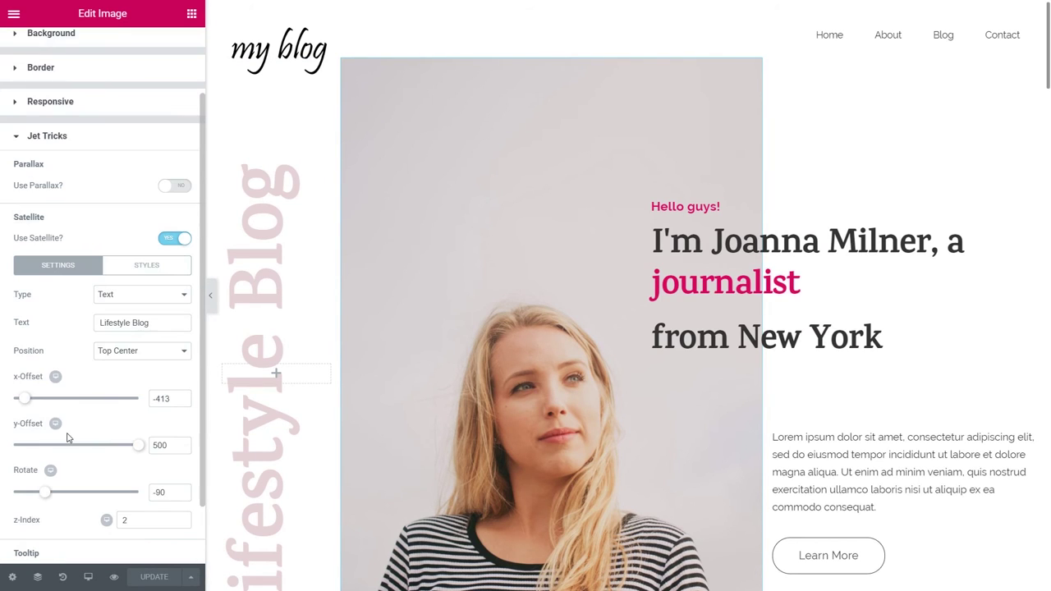
pyautogui.click(127, 275)
pyautogui.click(170, 364)
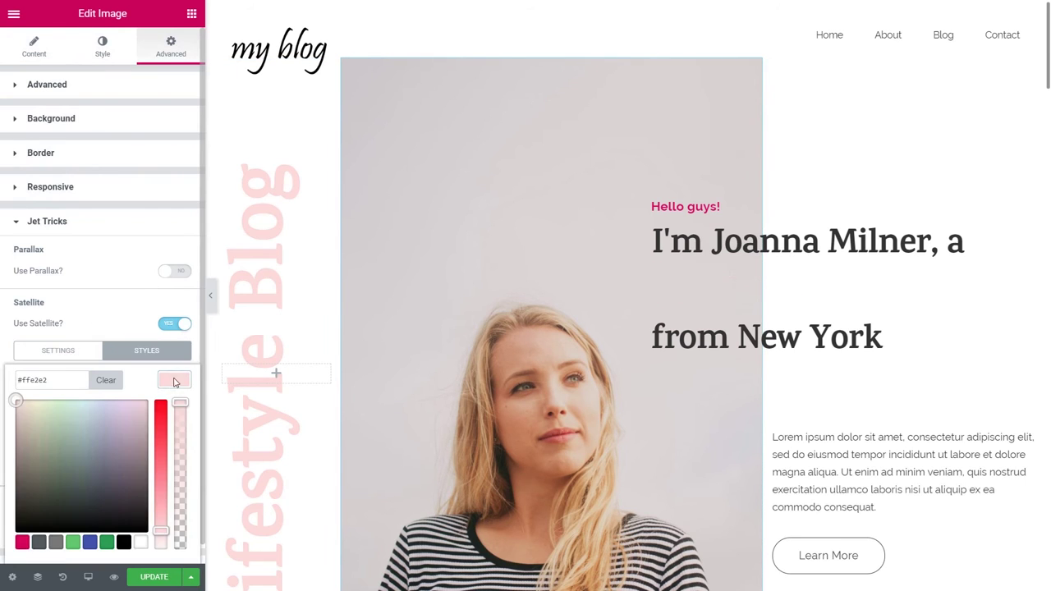
pyautogui.moveTo(180, 493); pyautogui.dragTo(16, 400)
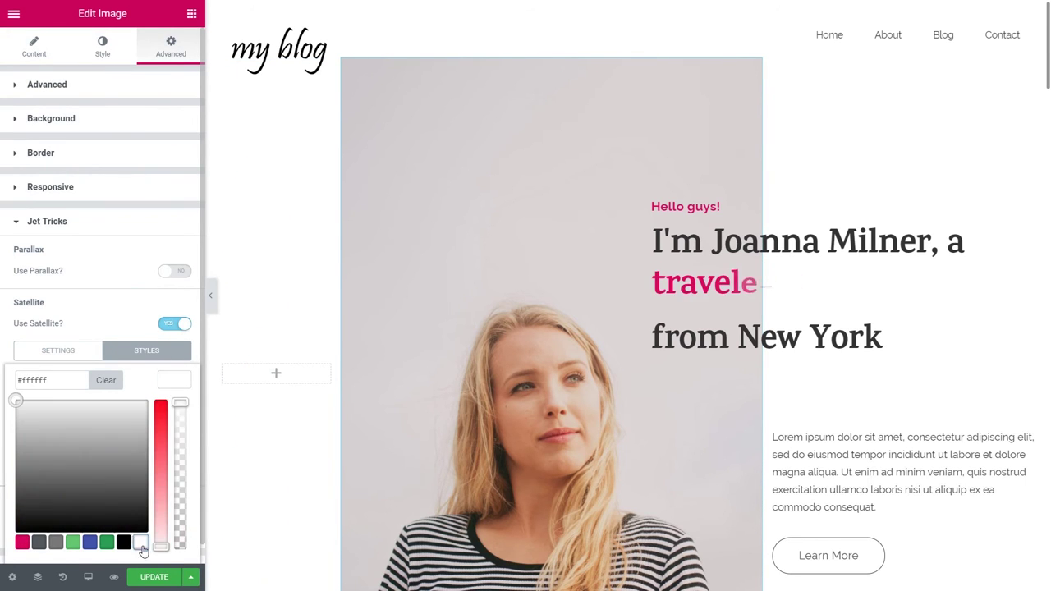
pyautogui.moveTo(160, 404); pyautogui.dragTo(161, 522)
pyautogui.moveTo(99, 460); pyautogui.dragTo(140, 400)
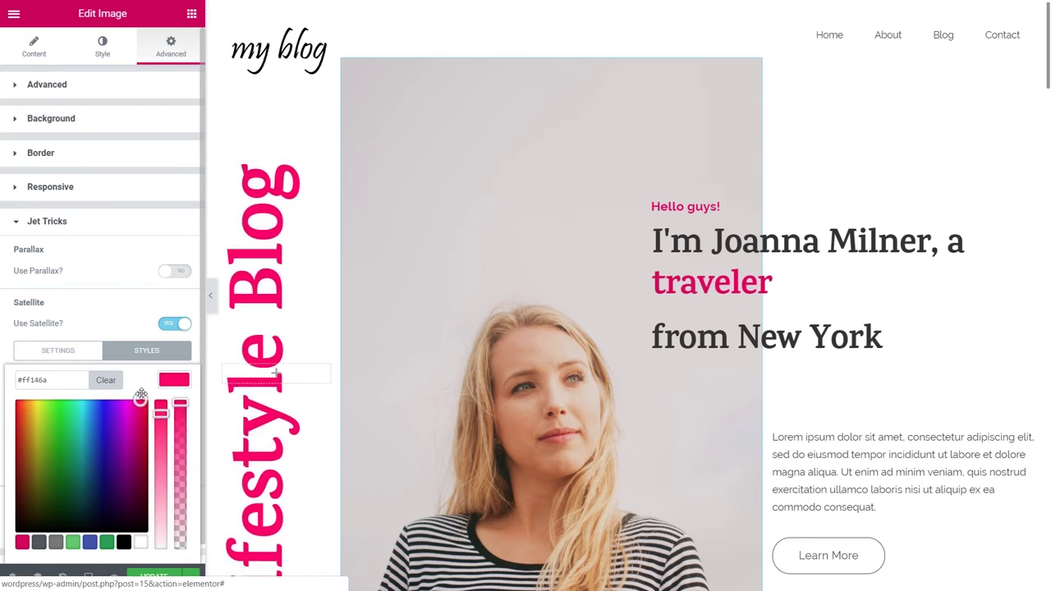
pyautogui.moveTo(161, 520); pyautogui.dragTo(161, 517)
pyautogui.click(49, 381)
pyautogui.click(33, 73)
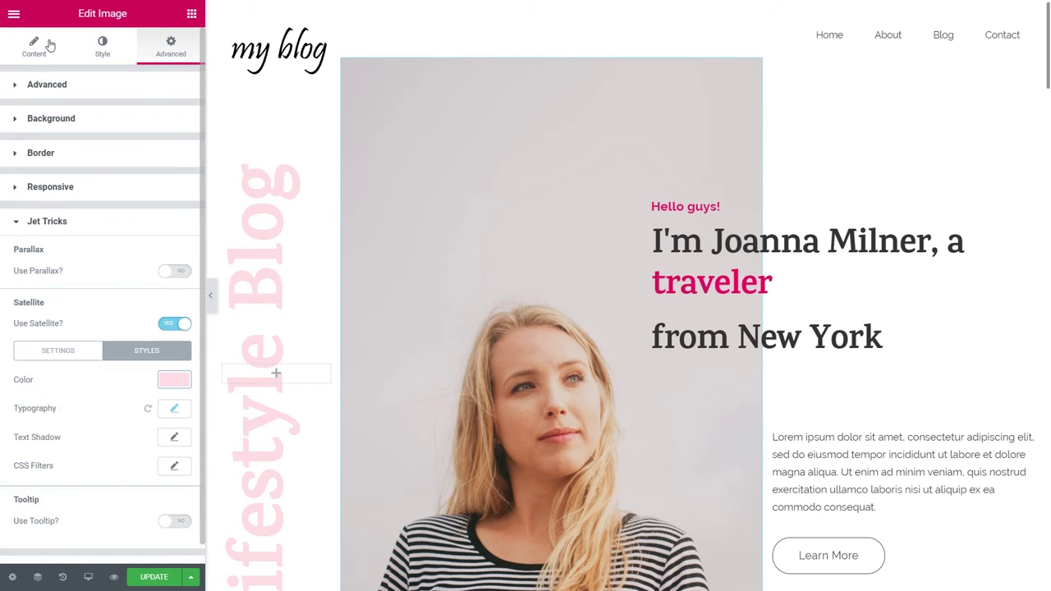
# Replace the blue swatch in the editor's Colour Picker palette with light pink ffe5ed and apply the change
pyautogui.click(14, 15)
pyautogui.click(77, 132)
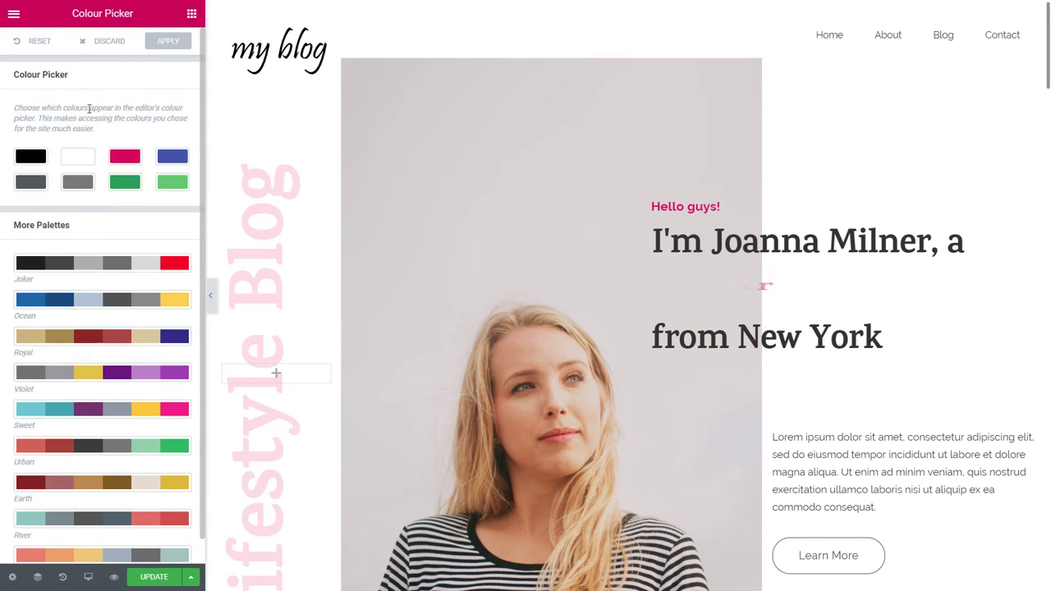
pyautogui.click(170, 158)
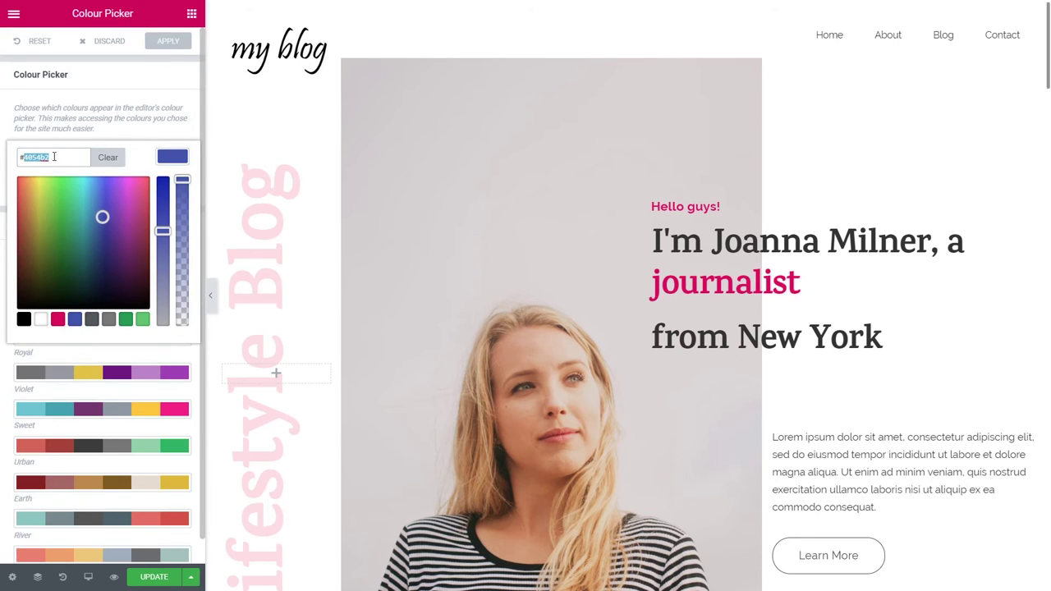
pyautogui.write('ffe5ed')
pyautogui.click(165, 161)
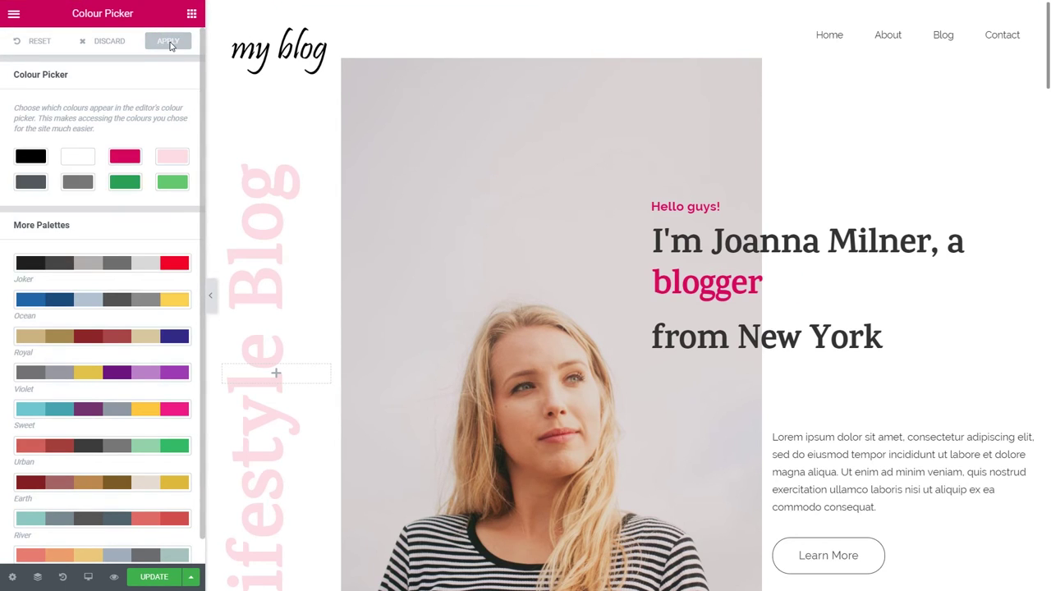
# Save the "Get in touch with me" section as a template named "Contact Section - Blog" and close the template library
pyautogui.scroll(-20, 465, 293)
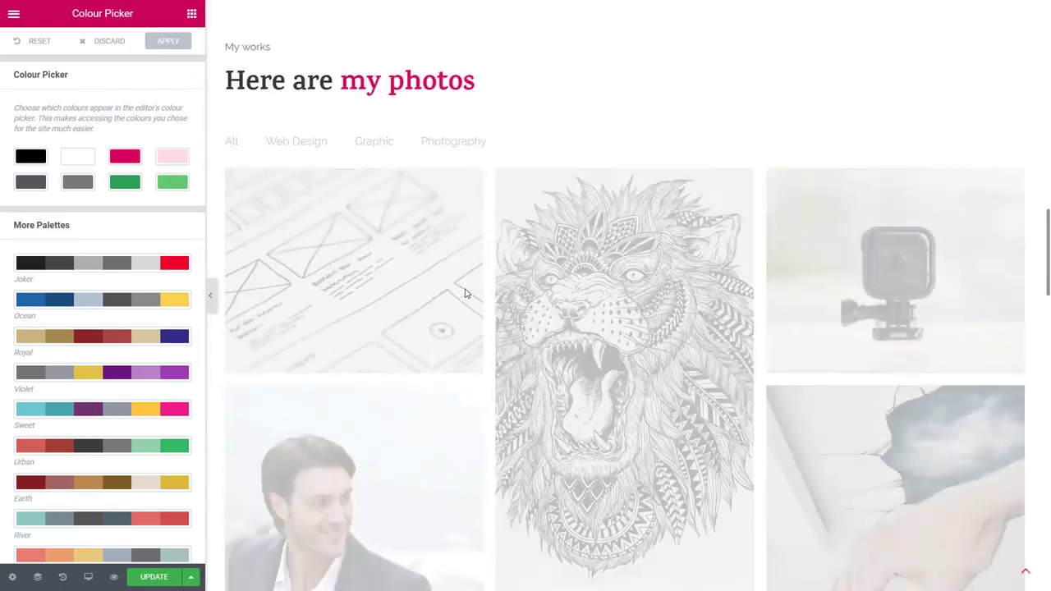
pyautogui.scroll(-3, 464, 293)
pyautogui.scroll(2, 465, 293)
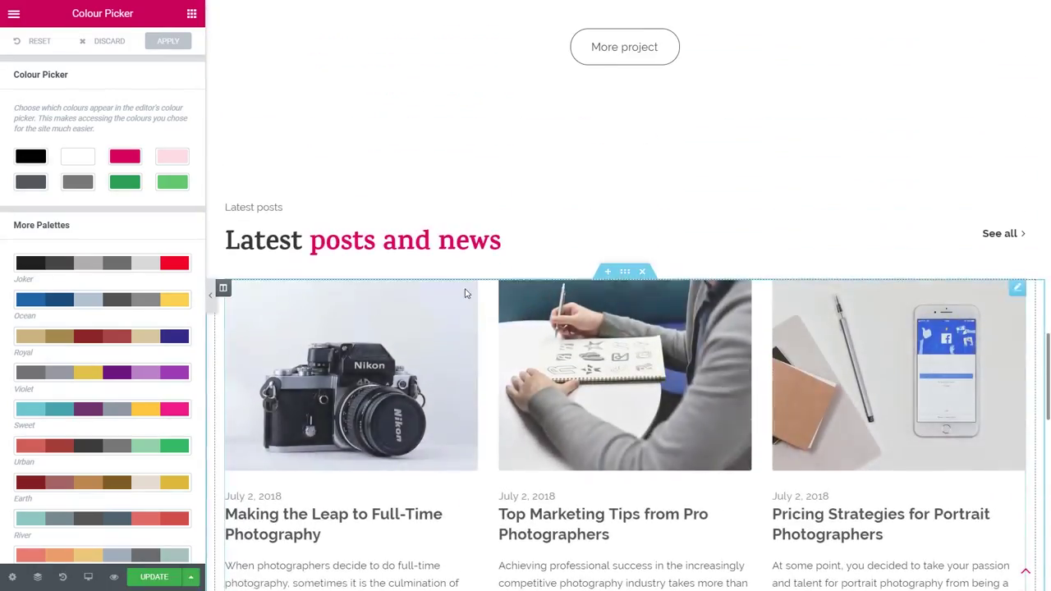
pyautogui.scroll(-3, 389, 257)
pyautogui.scroll(-3, 412, 277)
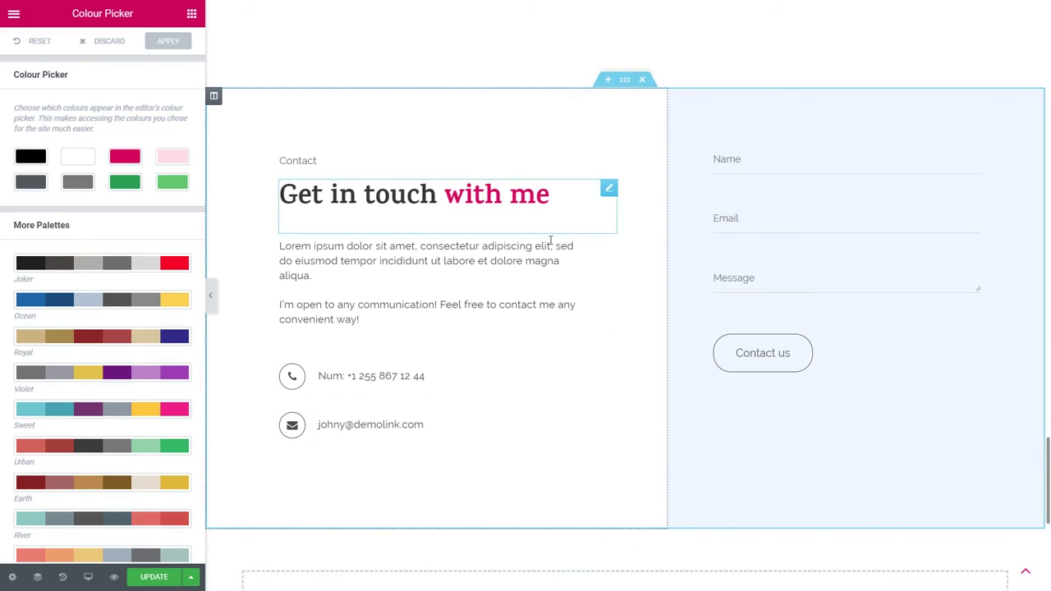
pyautogui.rightClick(629, 88)
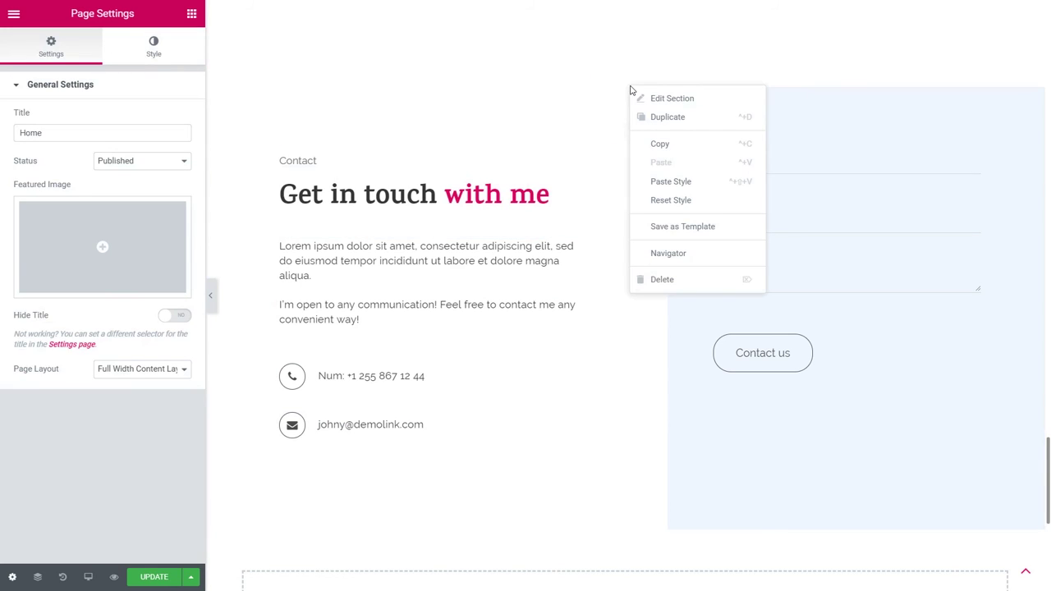
pyautogui.click(234, 124)
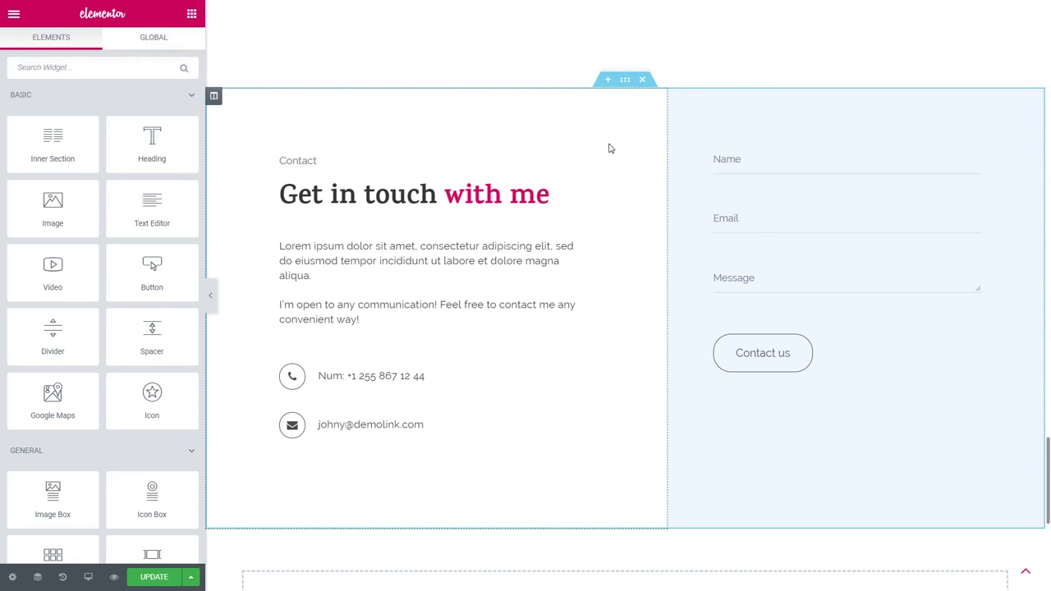
pyautogui.rightClick(627, 85)
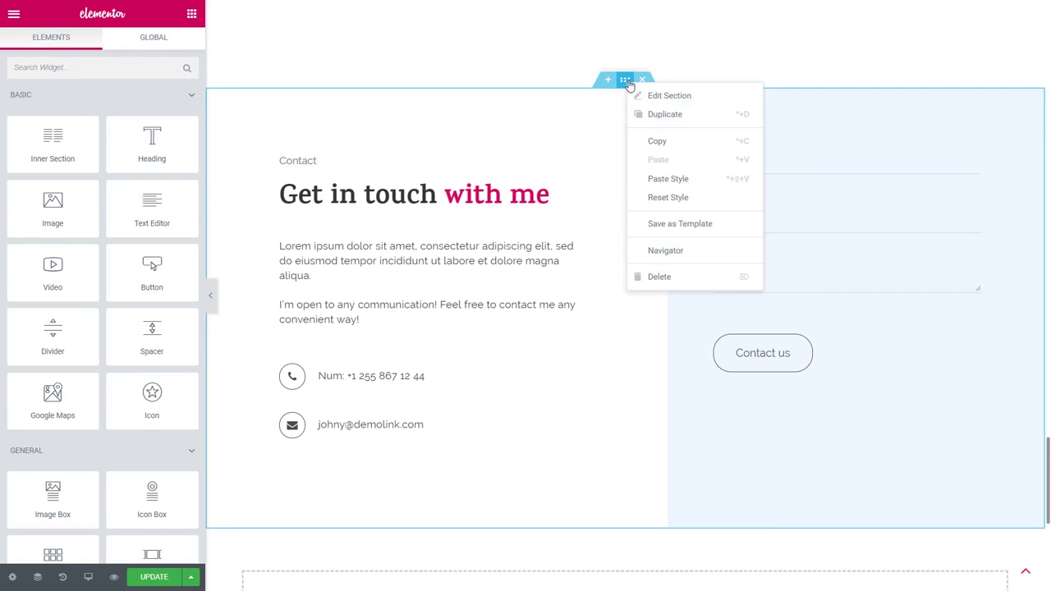
pyautogui.click(680, 224)
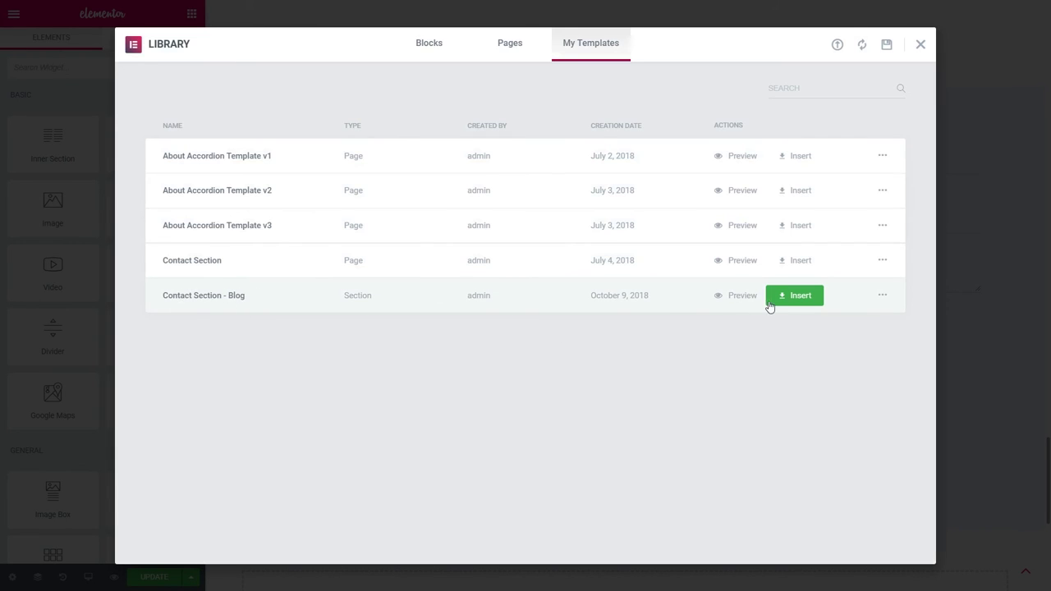
pyautogui.click(920, 45)
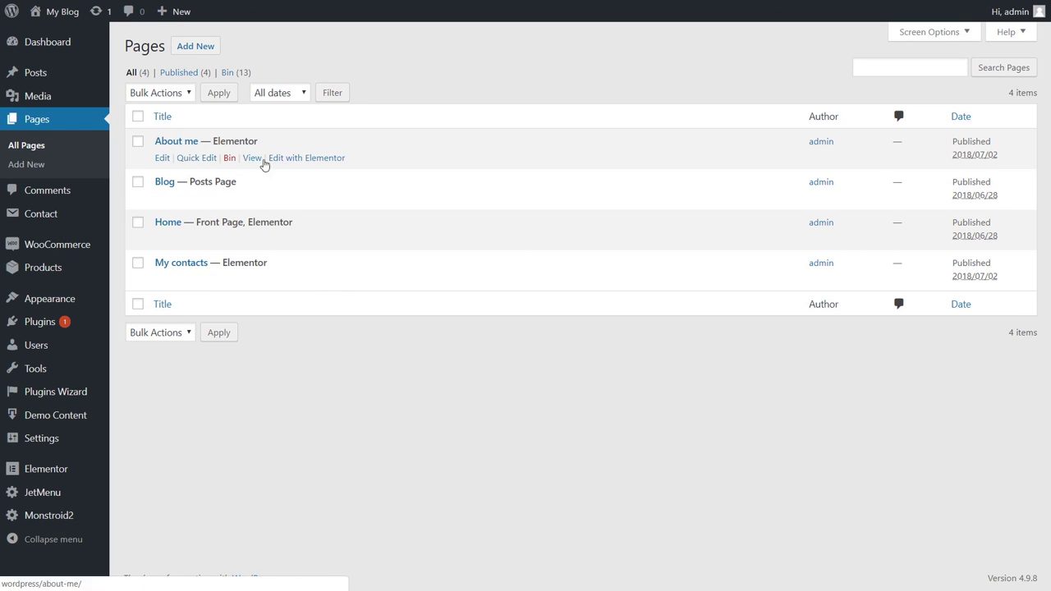
# Open the About me page with Elementor and show the Jet Tricks settings of its header photo
pyautogui.click(291, 162)
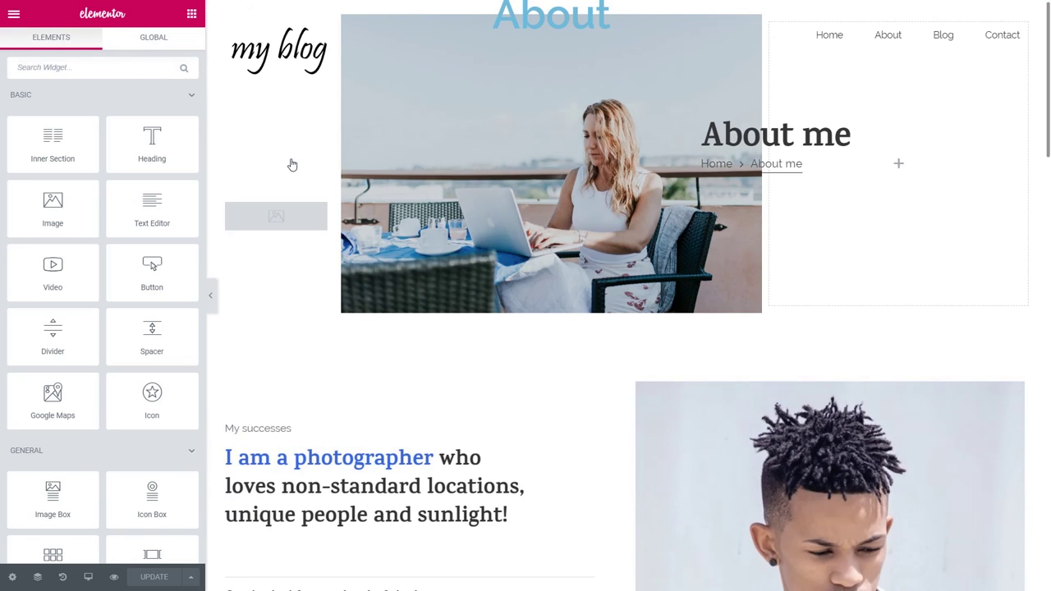
pyautogui.click(481, 82)
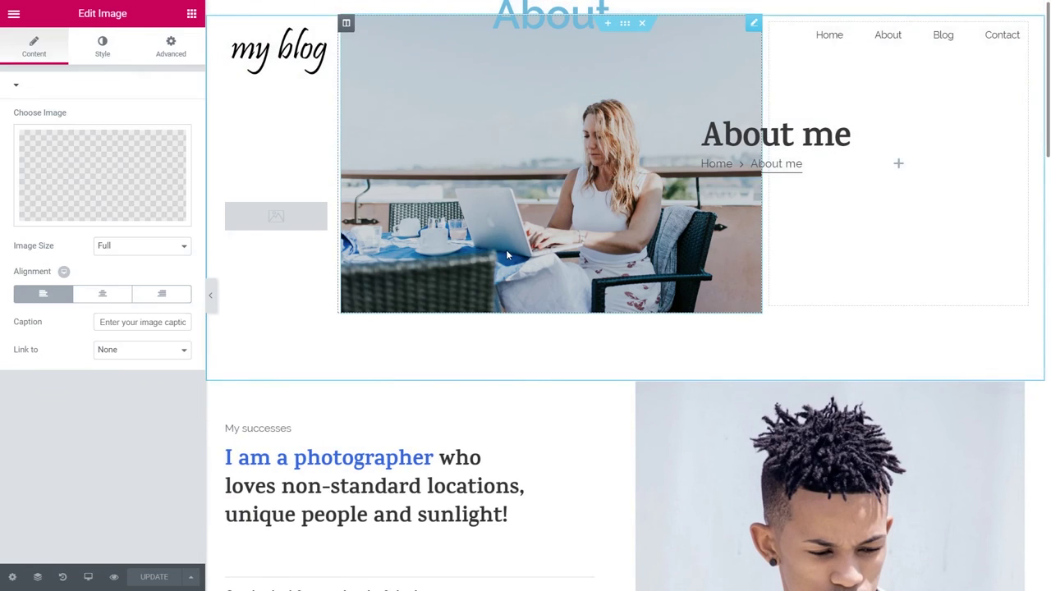
pyautogui.click(170, 49)
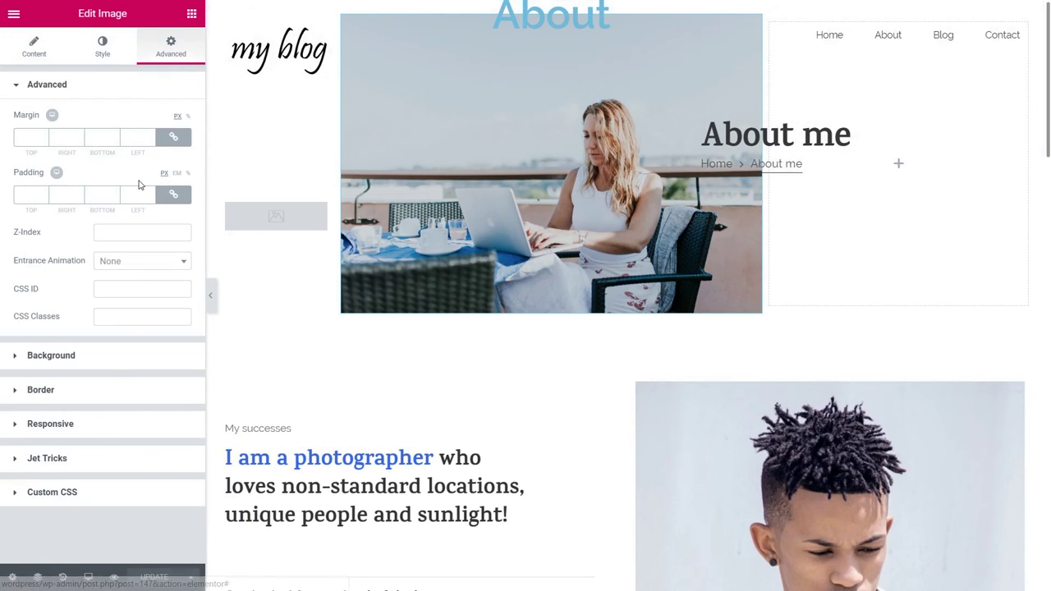
pyautogui.click(48, 458)
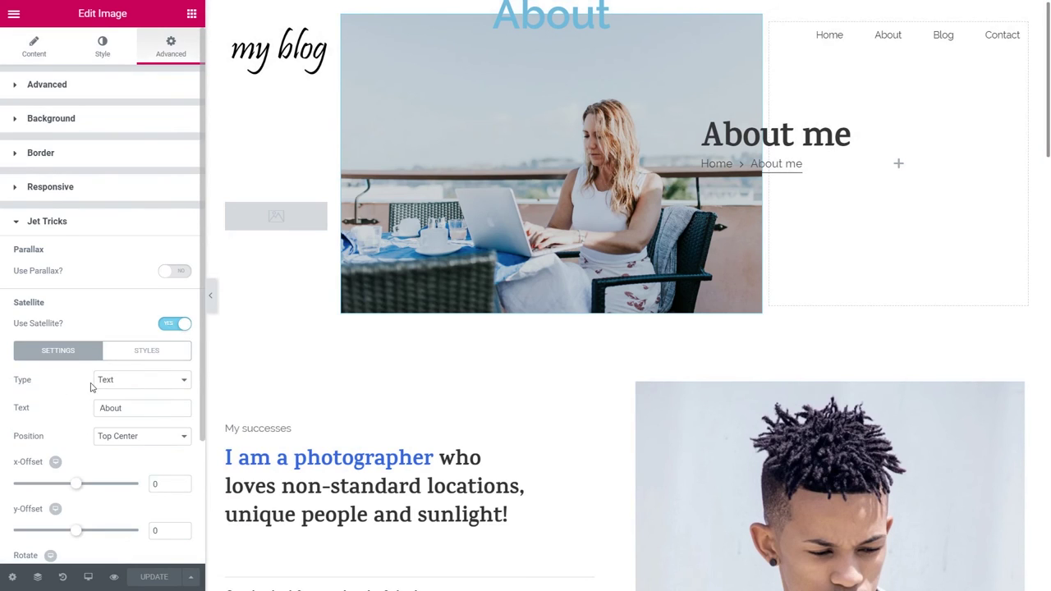
# Set the typography of the header photo's "About" satellite text to Karma, weight 700 and size 70 px
pyautogui.click(146, 349)
pyautogui.click(172, 406)
pyautogui.click(135, 441)
pyautogui.scroll(-2, 123, 410)
pyautogui.click(135, 360)
pyautogui.click(108, 436)
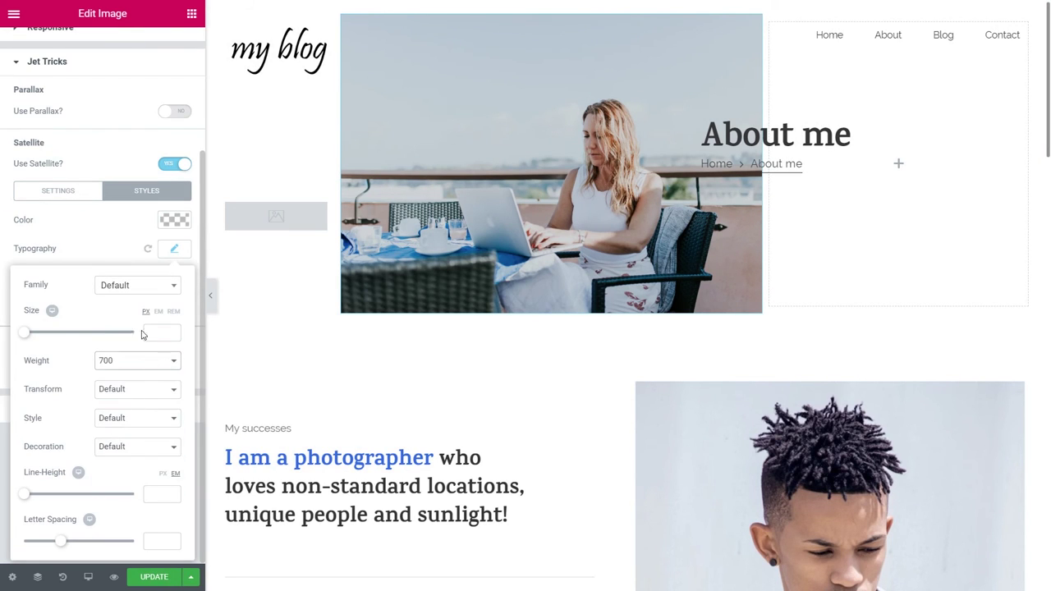
pyautogui.click(152, 331)
pyautogui.write('70')
pyautogui.click(136, 285)
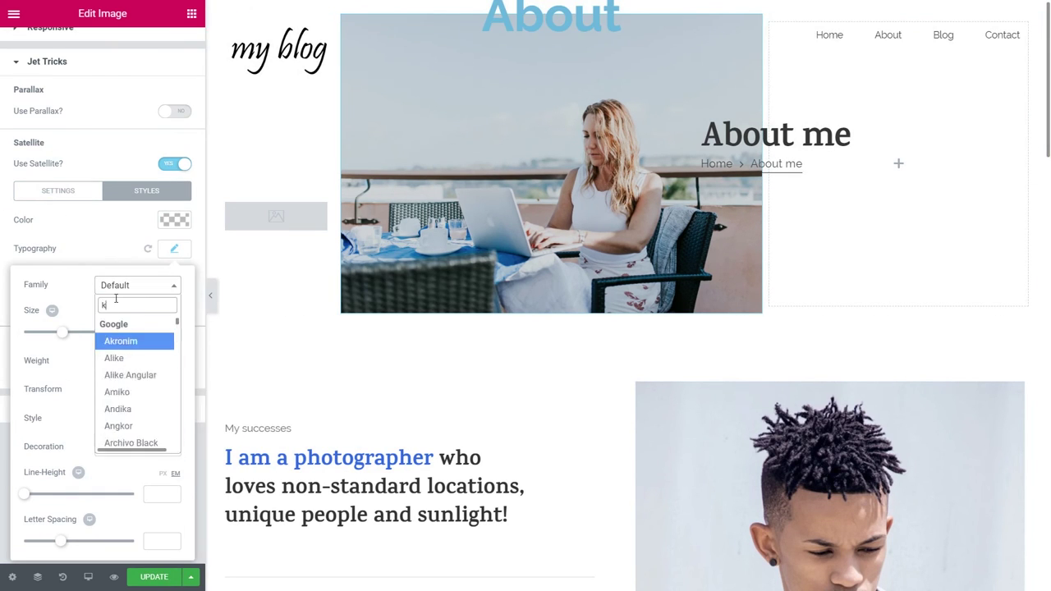
pyautogui.write('karma')
pyautogui.press('Return')
pyautogui.moveTo(61, 332)
pyautogui.mouseDown()
pyautogui.moveTo(83, 338)
pyautogui.moveTo(44, 326)
pyautogui.mouseUp()
# Rotate the "About" satellite text by -90 and offset it about -395 in x and 242 in y to sit beside the photo
pyautogui.click(57, 191)
pyautogui.click(164, 418)
pyautogui.write('-90')
pyautogui.moveTo(49, 372); pyautogui.dragTo(106, 373)
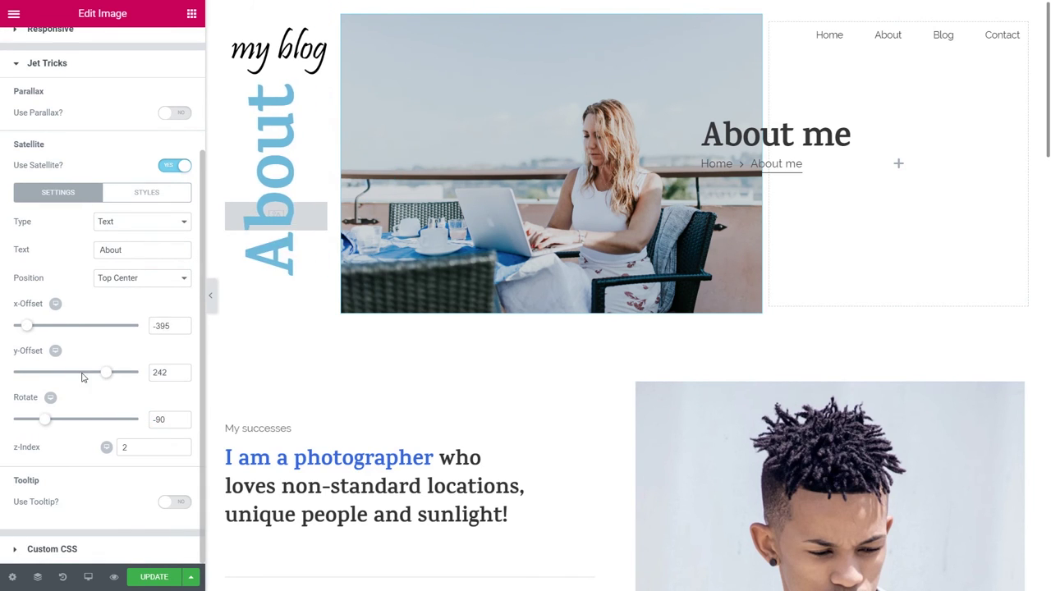
pyautogui.click(210, 296)
pyautogui.click(2, 293)
# Enlarge the "About" satellite text, colour it light pink and preview the header without the editing panel
pyautogui.click(146, 192)
pyautogui.click(174, 248)
pyautogui.doubleClick(163, 332)
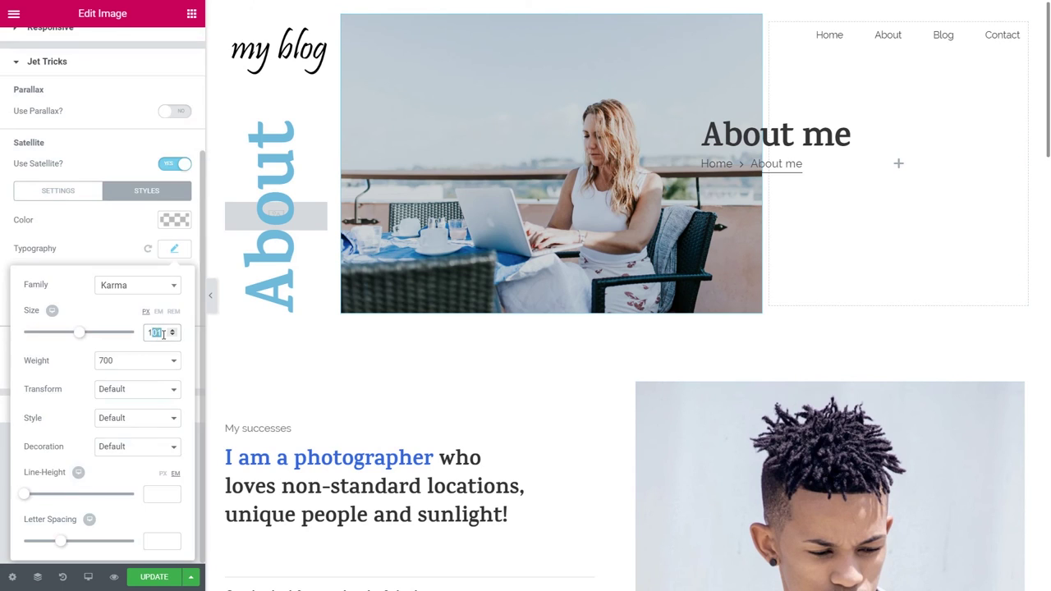
pyautogui.click(174, 219)
pyautogui.click(41, 382)
pyautogui.click(189, 312)
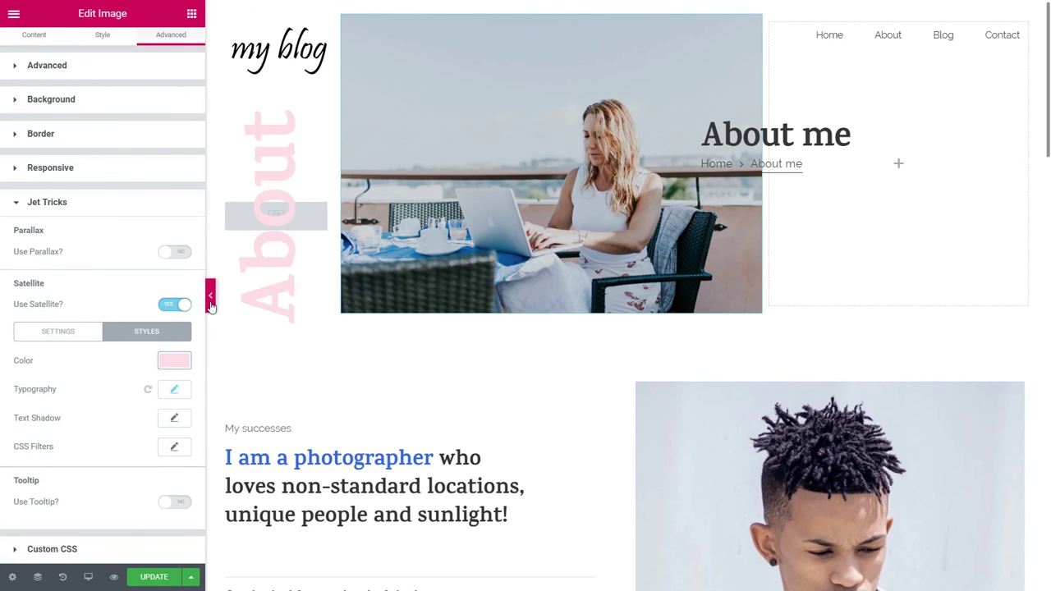
pyautogui.click(210, 299)
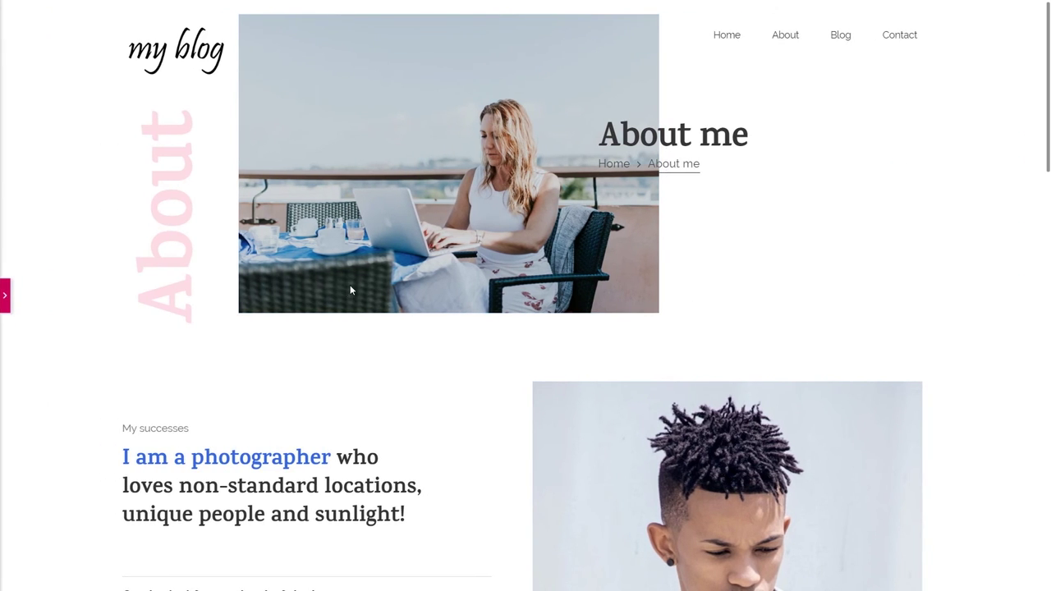
pyautogui.click(7, 305)
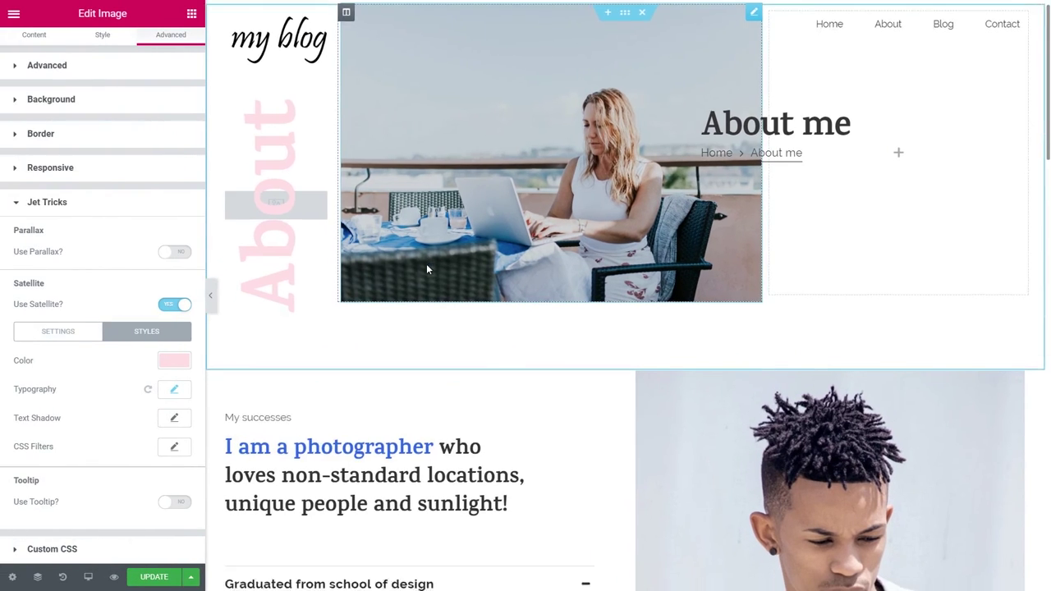
# Replace the photo beside the "My successes" text with the media library picture of the blonde woman in the striped top
pyautogui.scroll(-2, 426, 263)
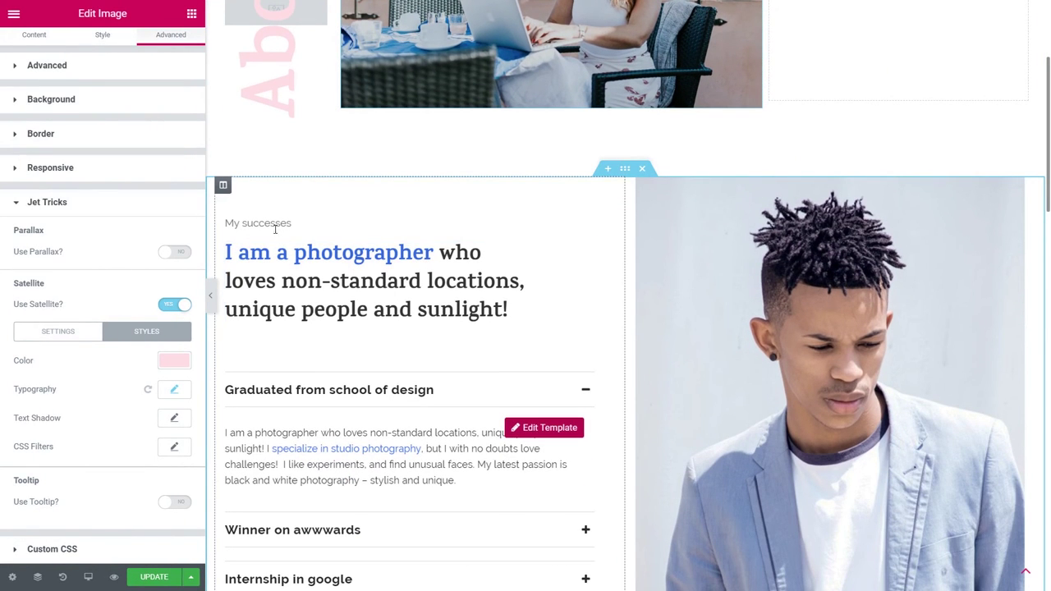
pyautogui.scroll(-3, 443, 287)
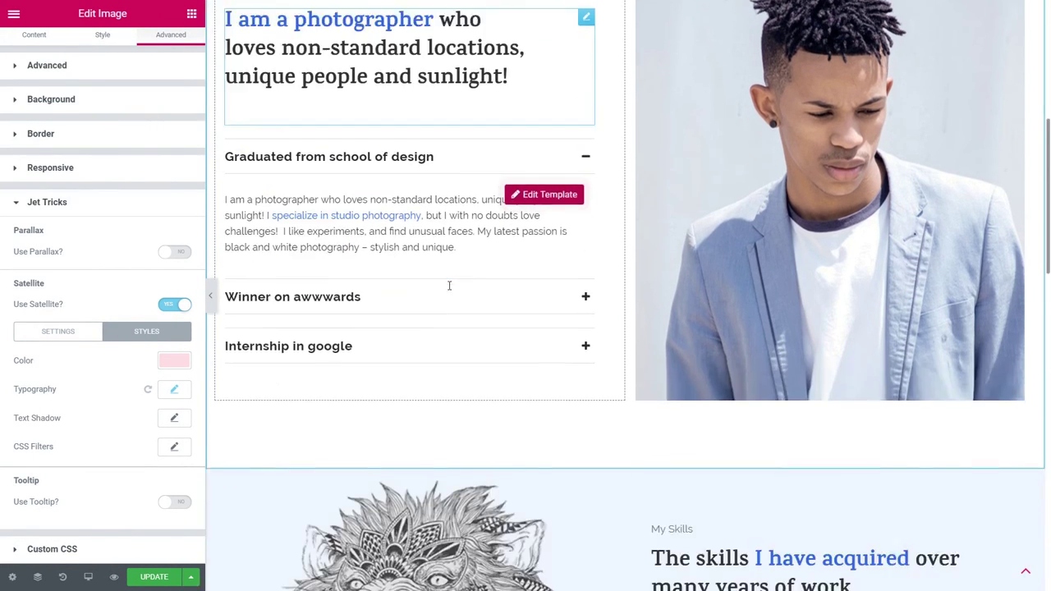
pyautogui.scroll(2, 492, 283)
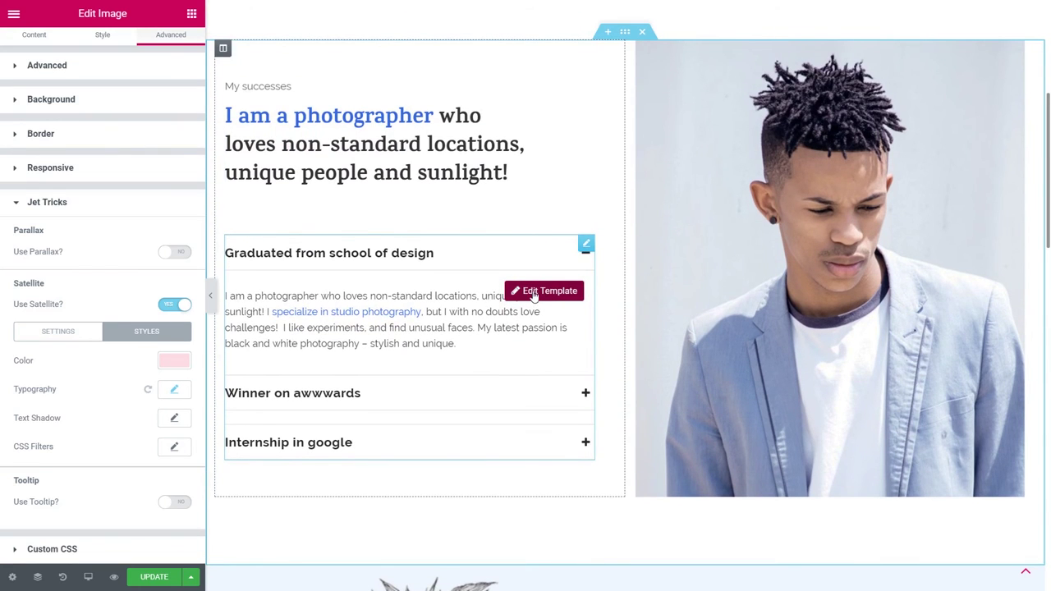
pyautogui.click(825, 233)
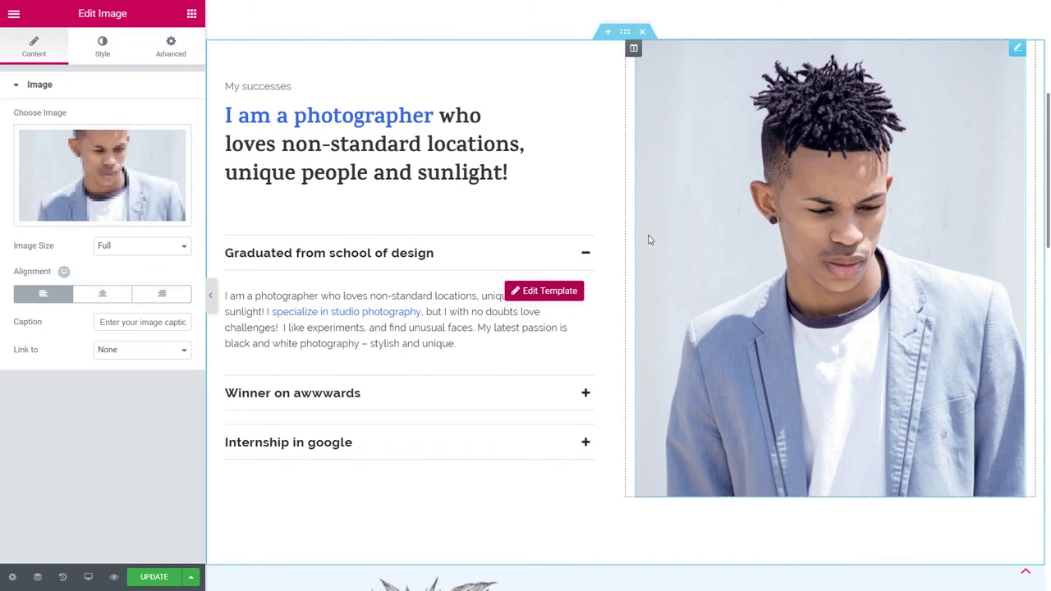
pyautogui.click(138, 187)
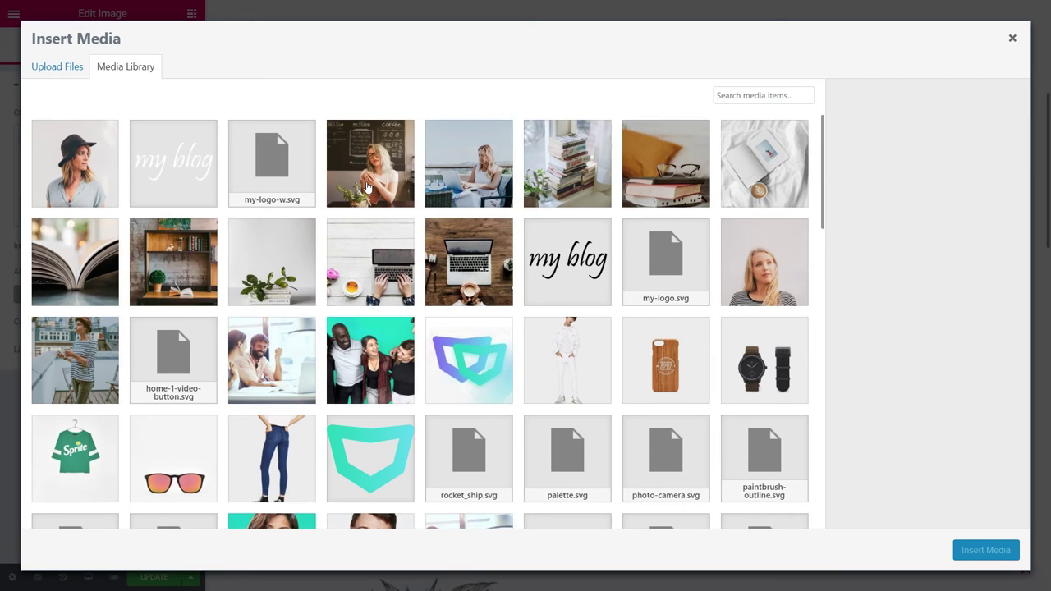
pyautogui.click(743, 281)
pyautogui.click(985, 550)
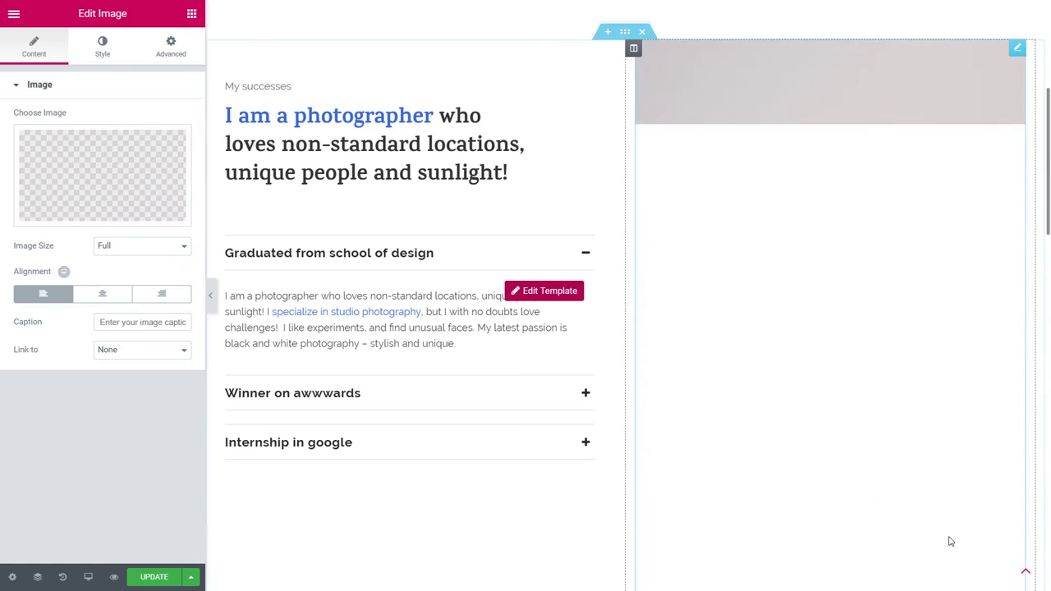
# Set the content position of the "My successes" text column to Bottom so it sits beside the lower part of the photo
pyautogui.scroll(-3, 668, 323)
pyautogui.scroll(4, 669, 325)
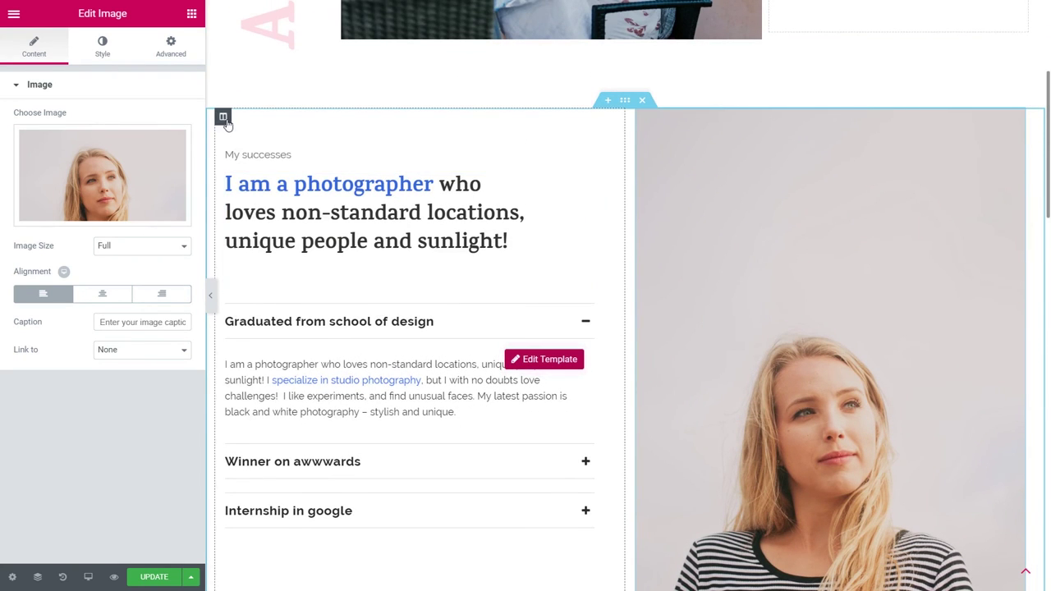
pyautogui.click(223, 117)
pyautogui.click(172, 59)
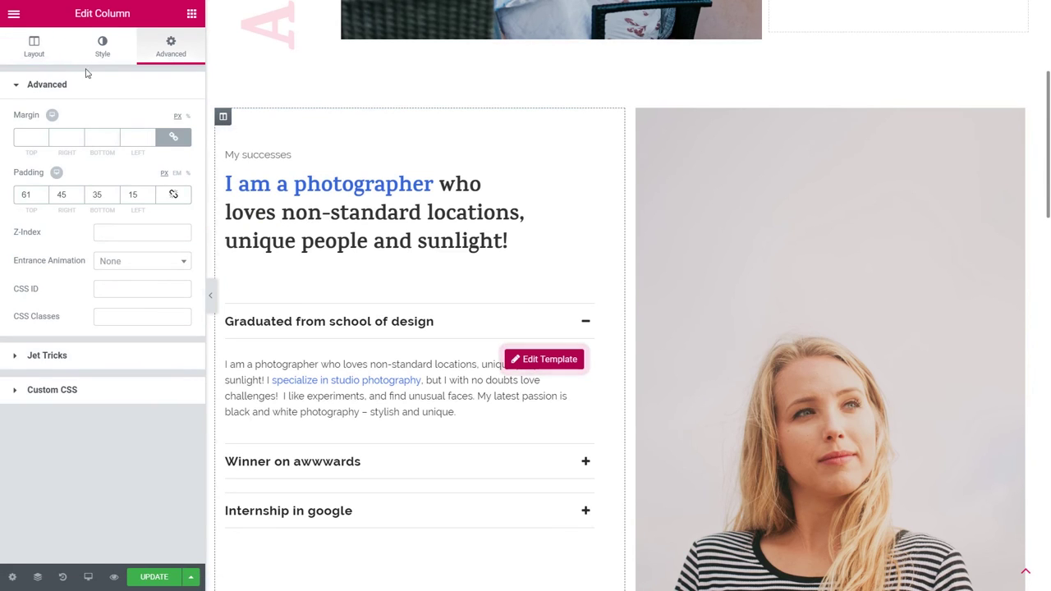
pyautogui.click(33, 47)
pyautogui.click(126, 175)
pyautogui.click(127, 220)
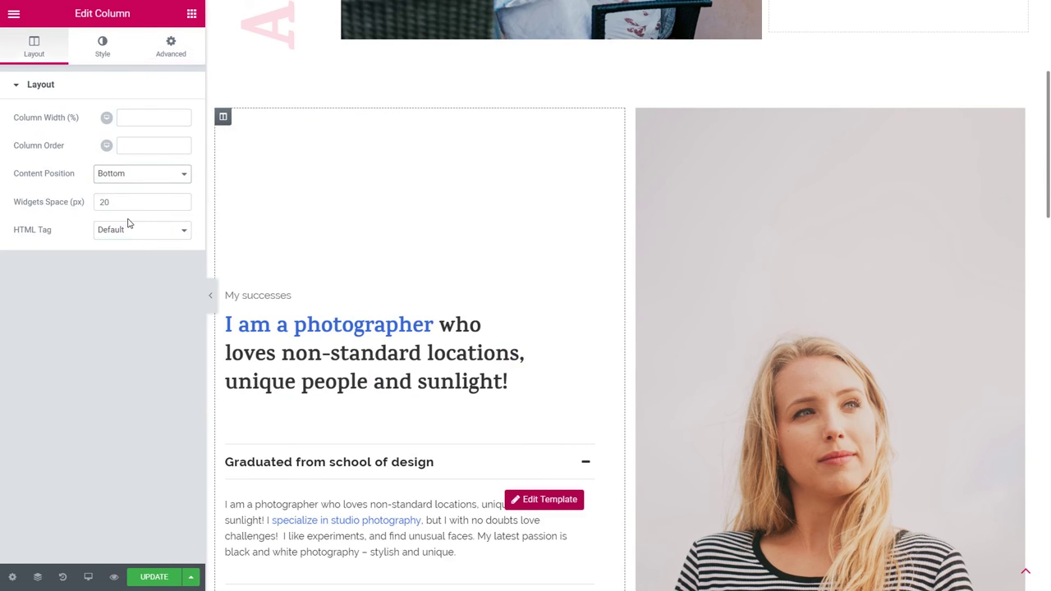
pyautogui.scroll(-4, 469, 249)
pyautogui.scroll(2, 468, 249)
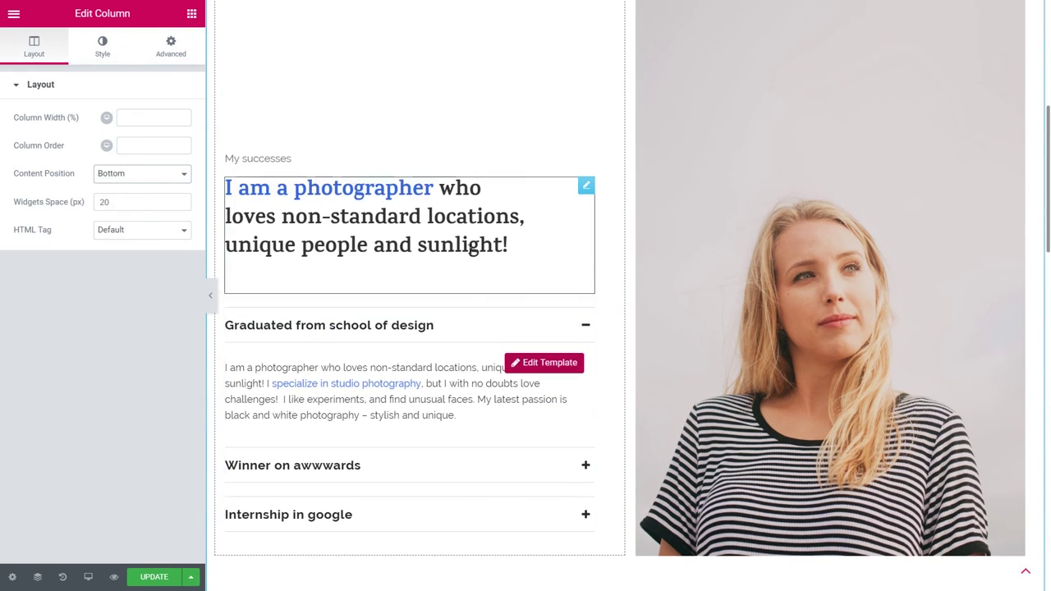
pyautogui.scroll(2, 469, 249)
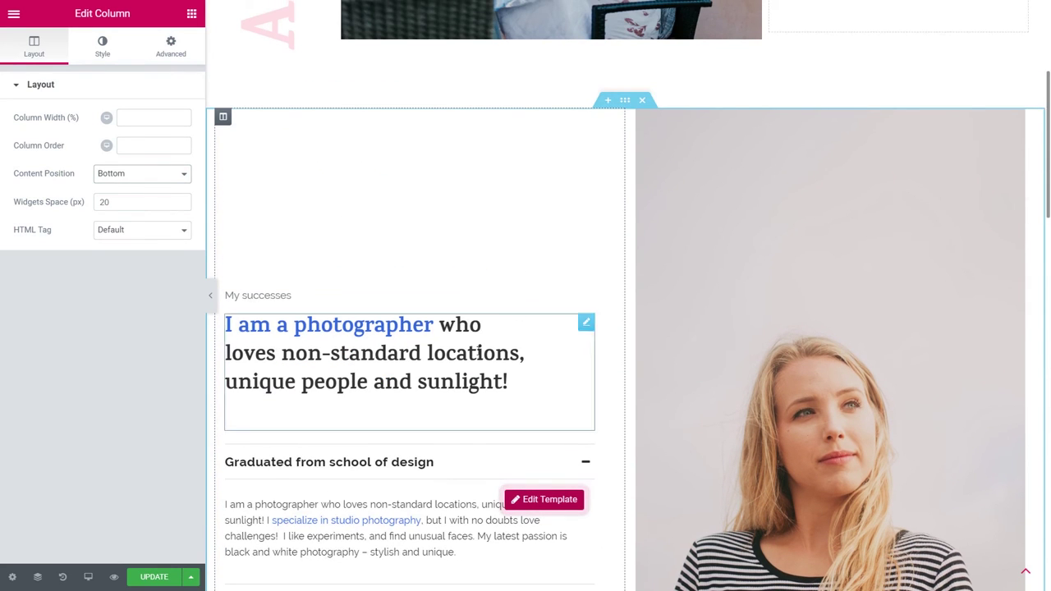
# Preview the "My successes" section without the editing panel and examine the spacing between the header, the text and the photo
pyautogui.click(211, 308)
pyautogui.scroll(-3, 321, 300)
pyautogui.scroll(5, 321, 300)
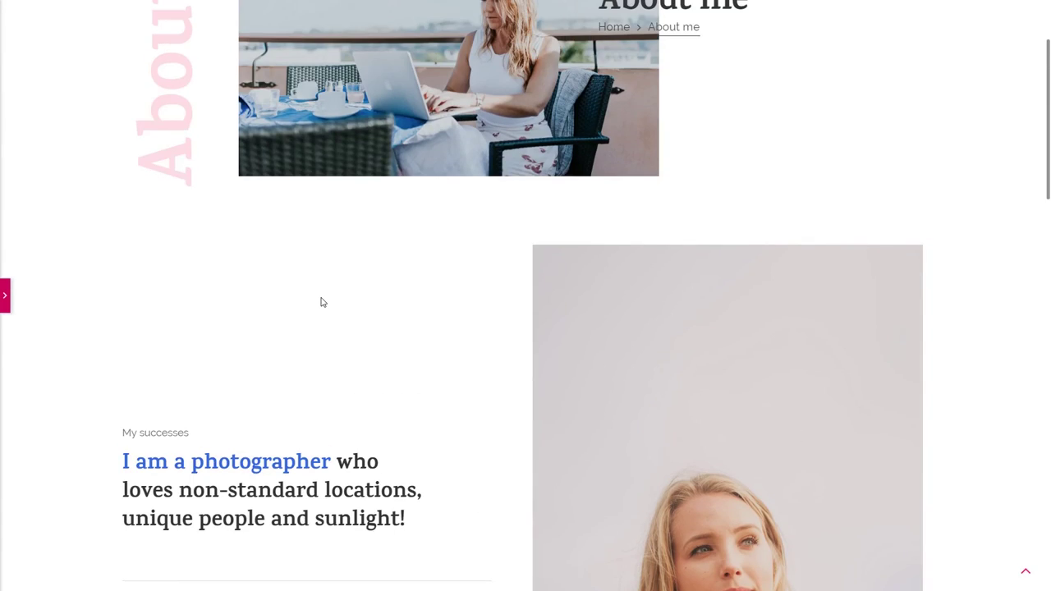
pyautogui.scroll(-4, 321, 302)
pyautogui.scroll(1, 325, 298)
pyautogui.scroll(-1, 316, 294)
pyautogui.scroll(2, 307, 290)
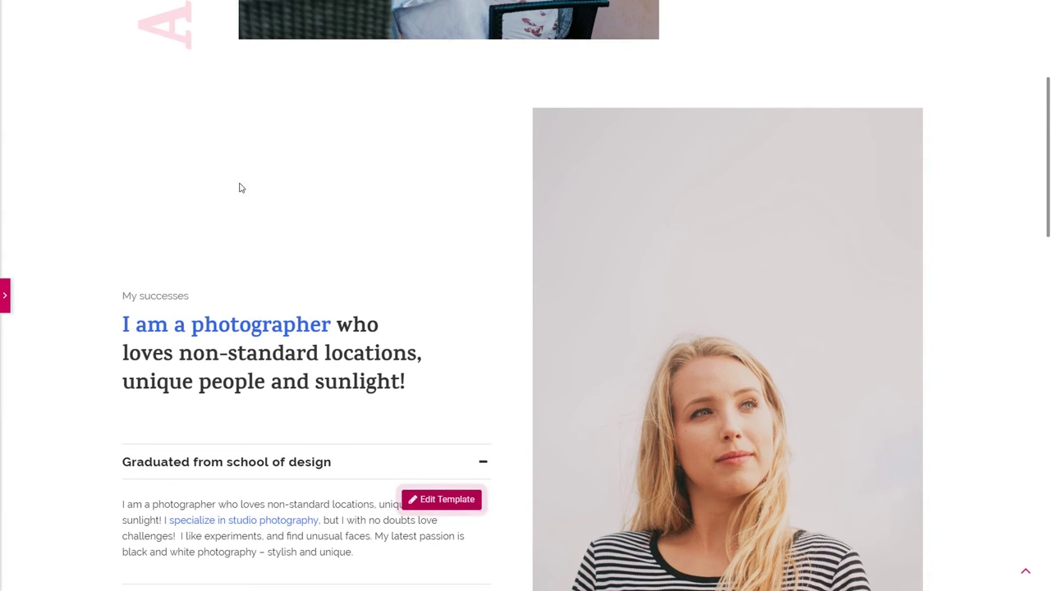
pyautogui.scroll(-2, 377, 222)
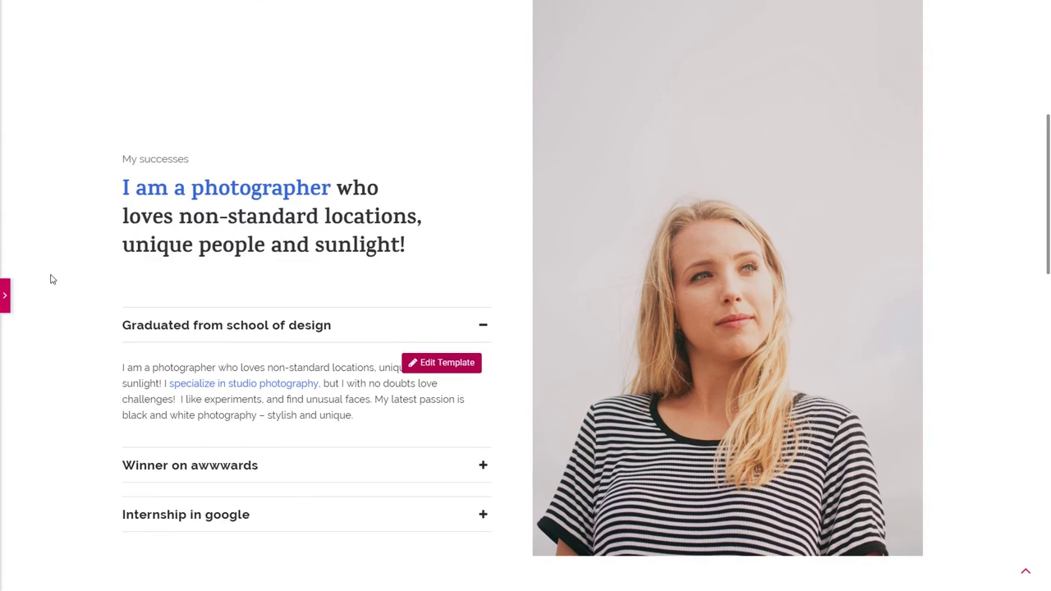
# Add a Headline widget above the "I am a photographer" text in the "My successes" column
pyautogui.click(7, 297)
pyautogui.click(385, 256)
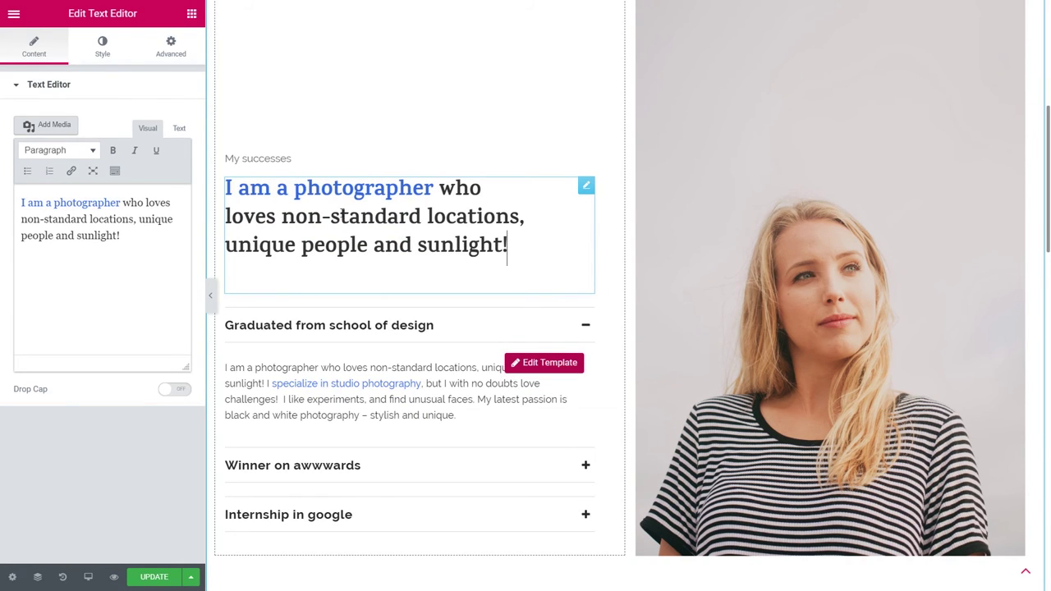
pyautogui.scroll(6, 375, 244)
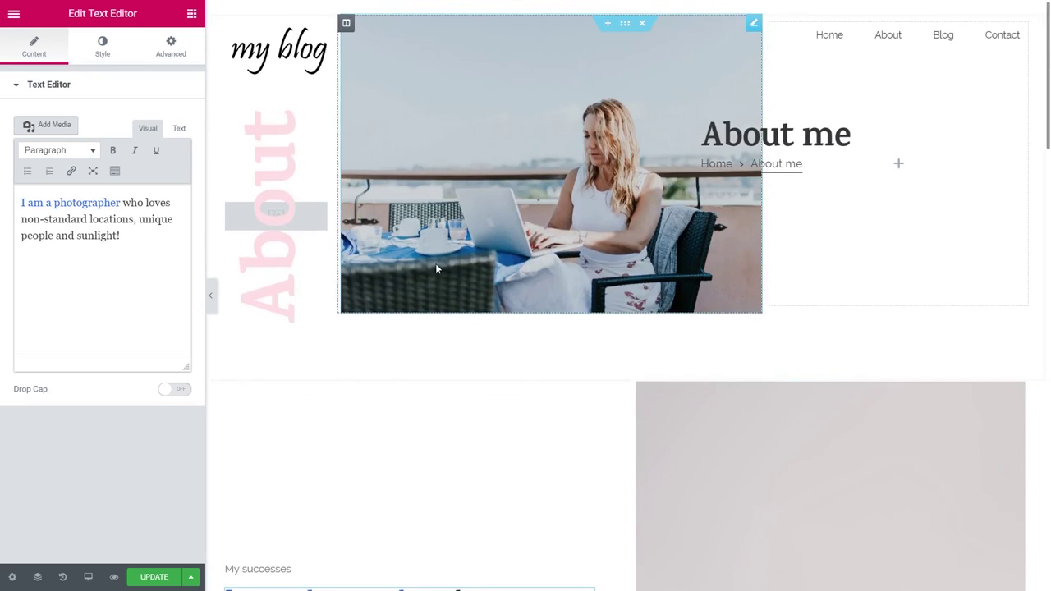
pyautogui.scroll(-6, 435, 262)
pyautogui.click(191, 14)
pyautogui.write('head')
pyautogui.moveTo(150, 110); pyautogui.dragTo(410, 141)
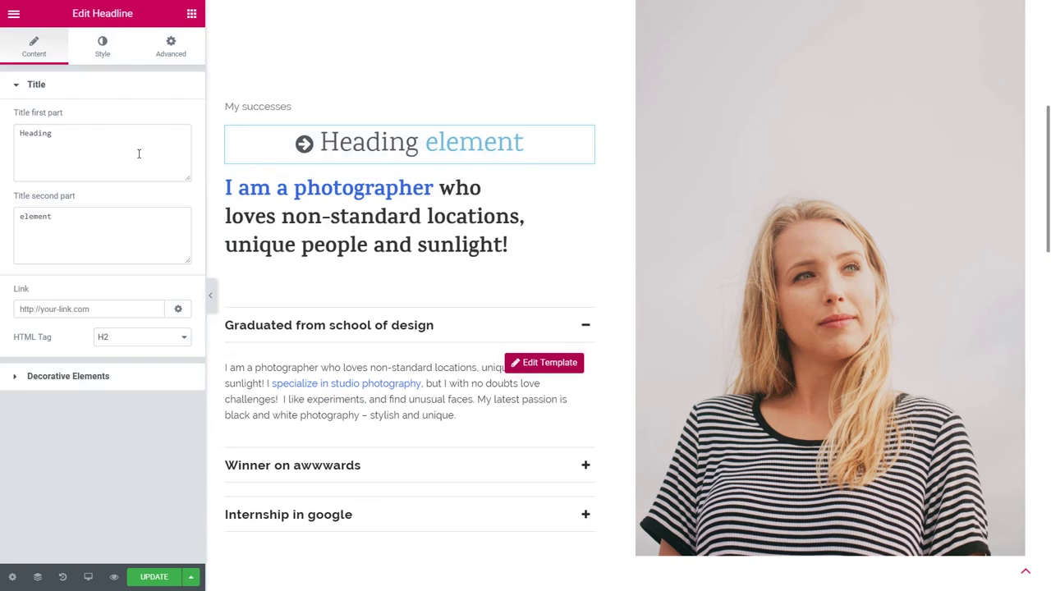
# Copy "I am a photographer" from the existing text and paste it into the title of the Headline widget
pyautogui.click(320, 216)
pyautogui.moveTo(224, 188); pyautogui.dragTo(408, 188)
pyautogui.hotkey('ctrl', 'c')
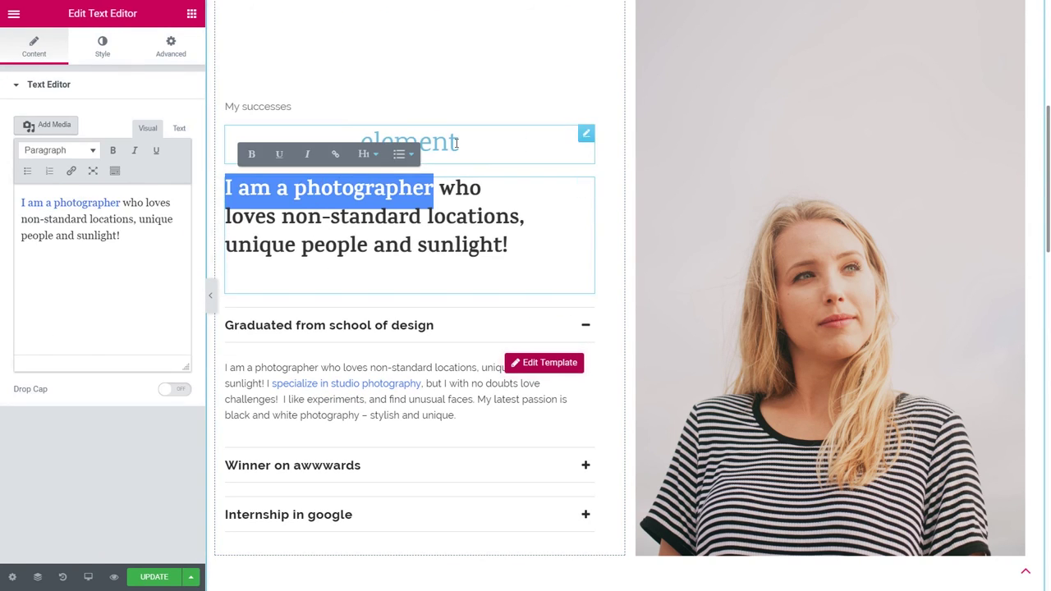
pyautogui.click(408, 123)
pyautogui.click(102, 152)
pyautogui.hotkey('ctrl', 'v')
# Copy "who loves non-standard locations, unique people and sunlight!" from the existing text into the second part of the headline
pyautogui.rightClick(413, 205)
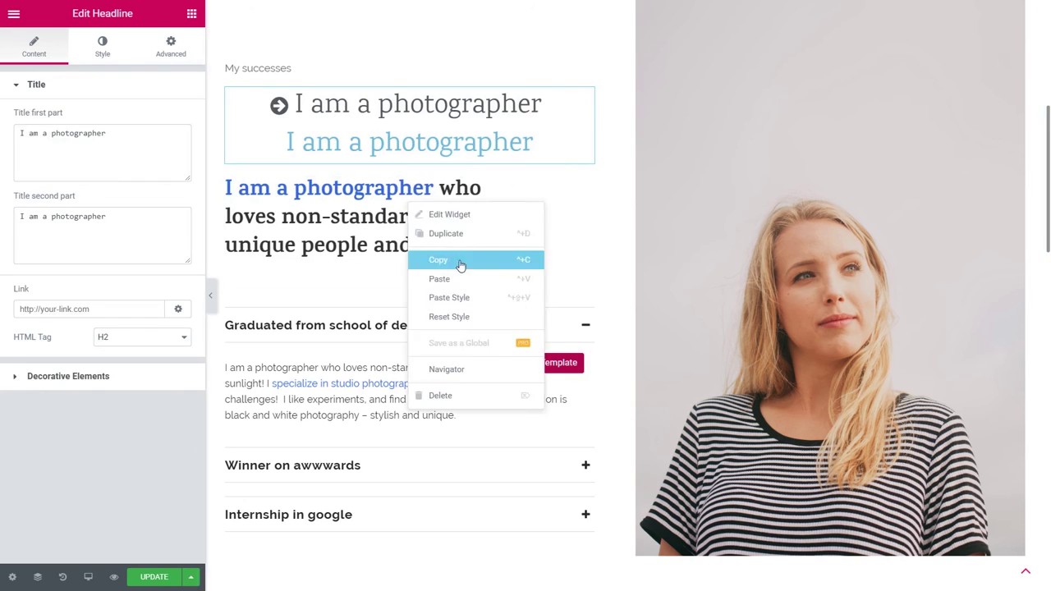
pyautogui.click(462, 261)
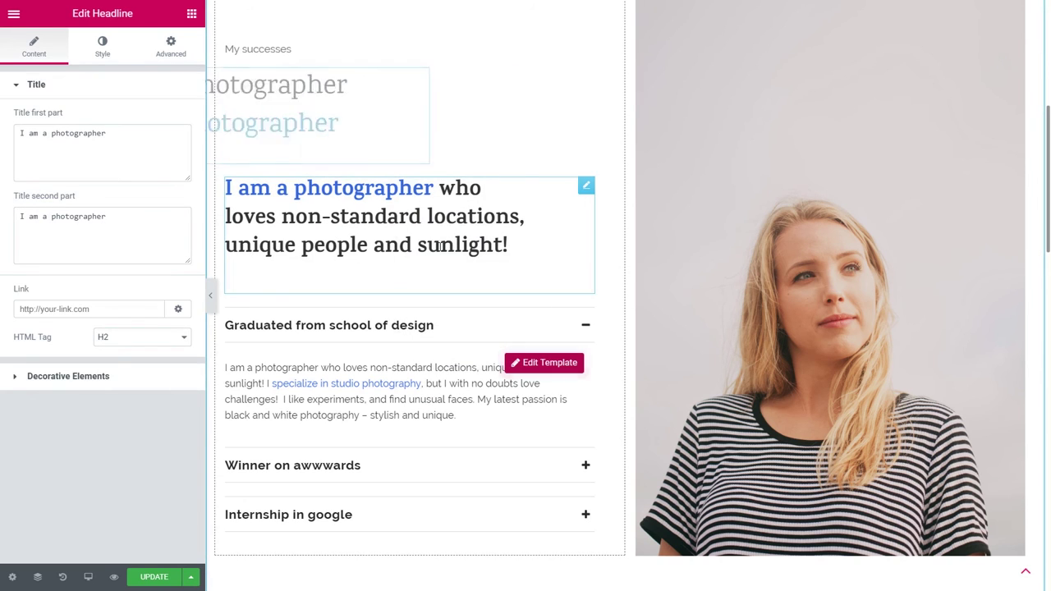
pyautogui.moveTo(439, 188); pyautogui.dragTo(509, 245)
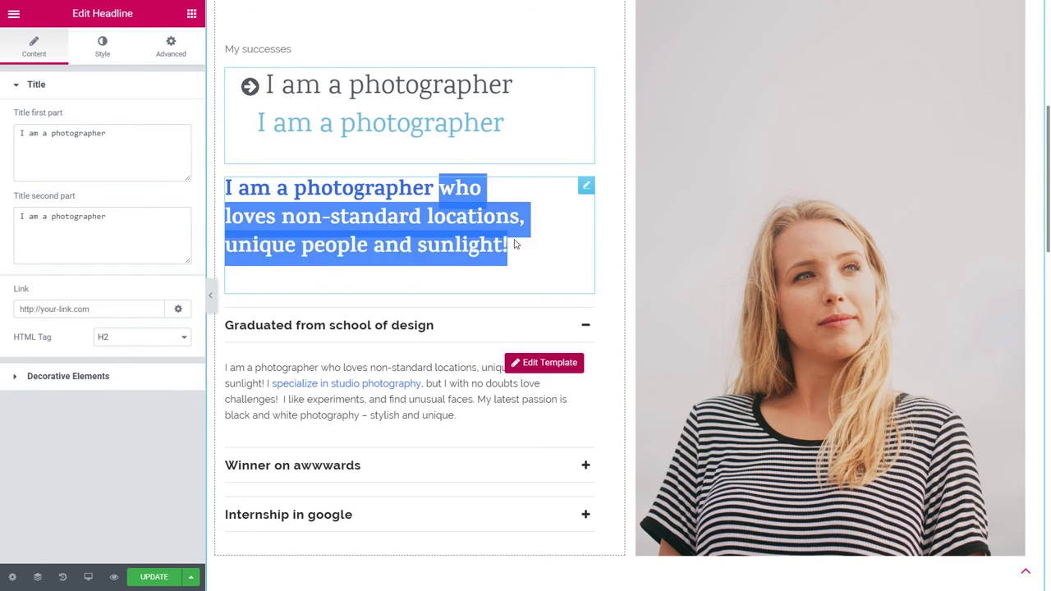
pyautogui.hotkey('ctrl', 'c')
pyautogui.click(380, 123)
pyautogui.click(102, 234)
pyautogui.hotkey('ctrl', 'a')
pyautogui.hotkey('ctrl', 'v')
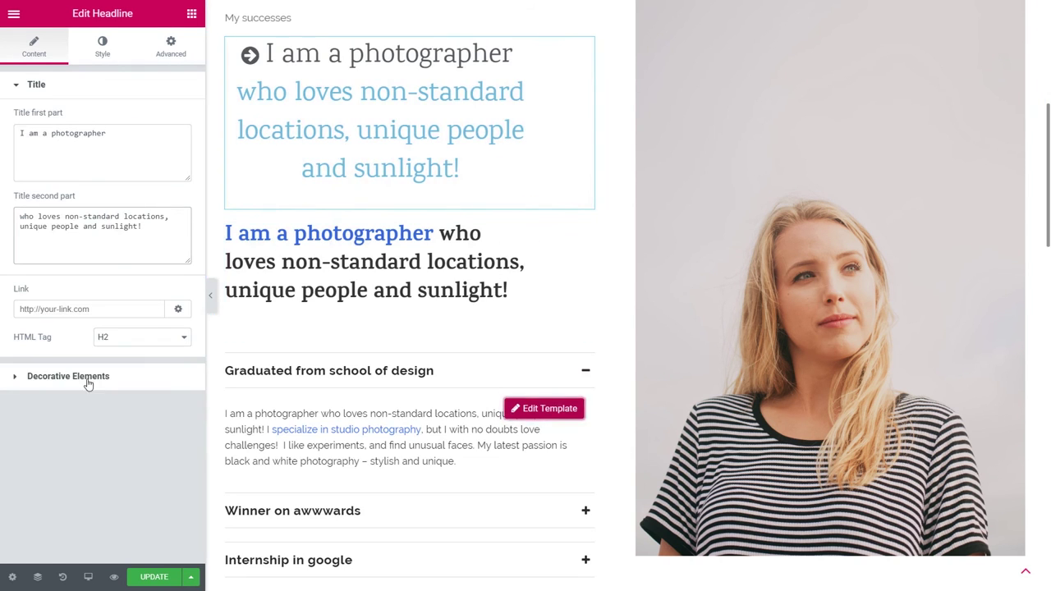
# Remove the headline's arrow icon and reword its two parts as "I am a blogger and photographer" and "who loves life!"
pyautogui.click(102, 47)
pyautogui.click(34, 47)
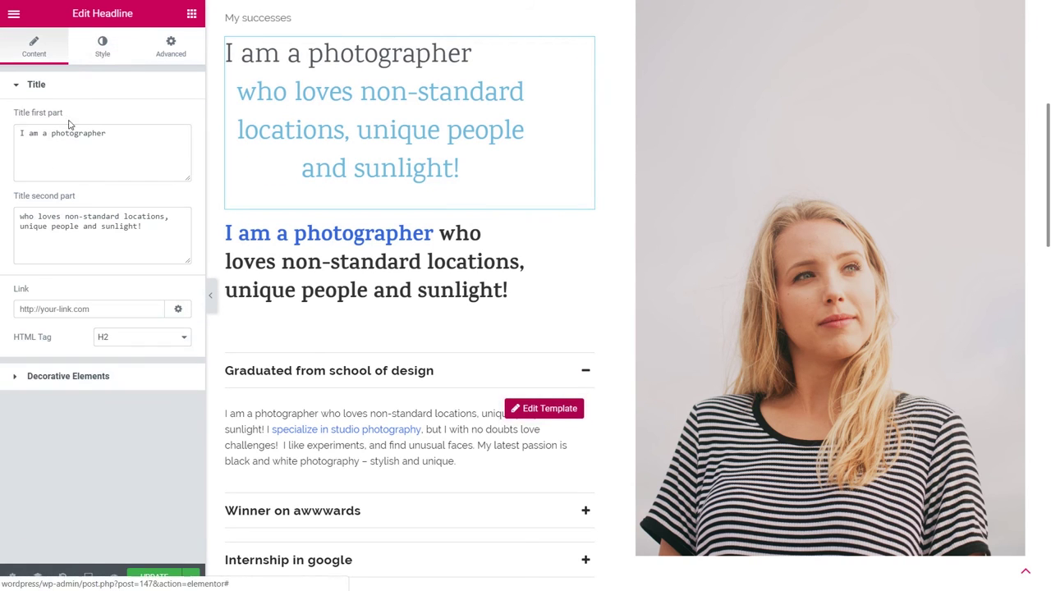
pyautogui.click(43, 133)
pyautogui.write('blogger and')
pyautogui.hotkey('ctrl', 'a')
pyautogui.write('who loves life!')
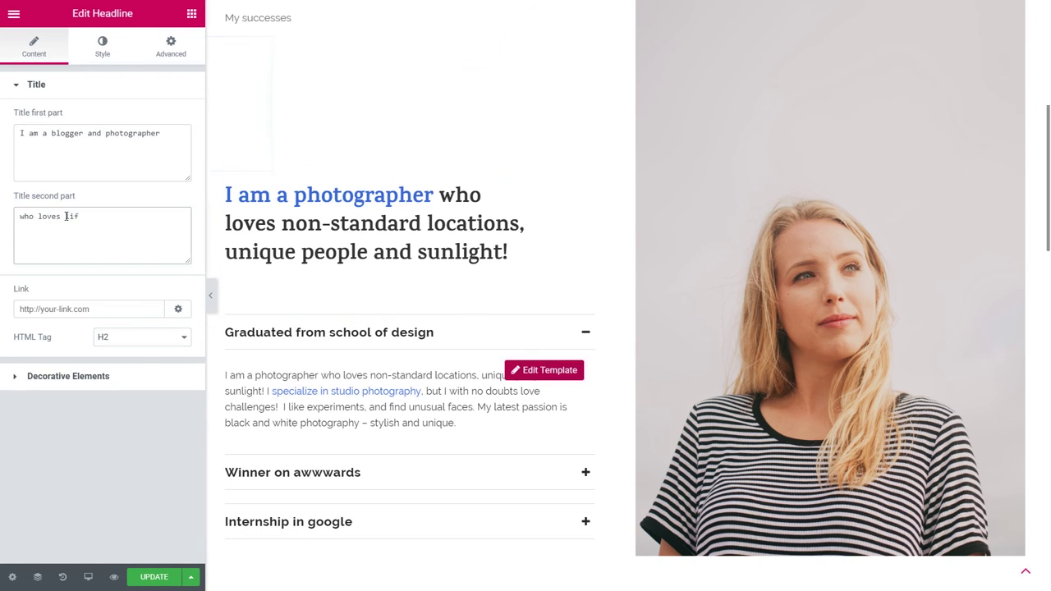
# Left-align the headline and set the font family of its first part to Karma
pyautogui.click(102, 47)
pyautogui.scroll(-2, 81, 345)
pyautogui.scroll(2, 82, 345)
pyautogui.click(46, 115)
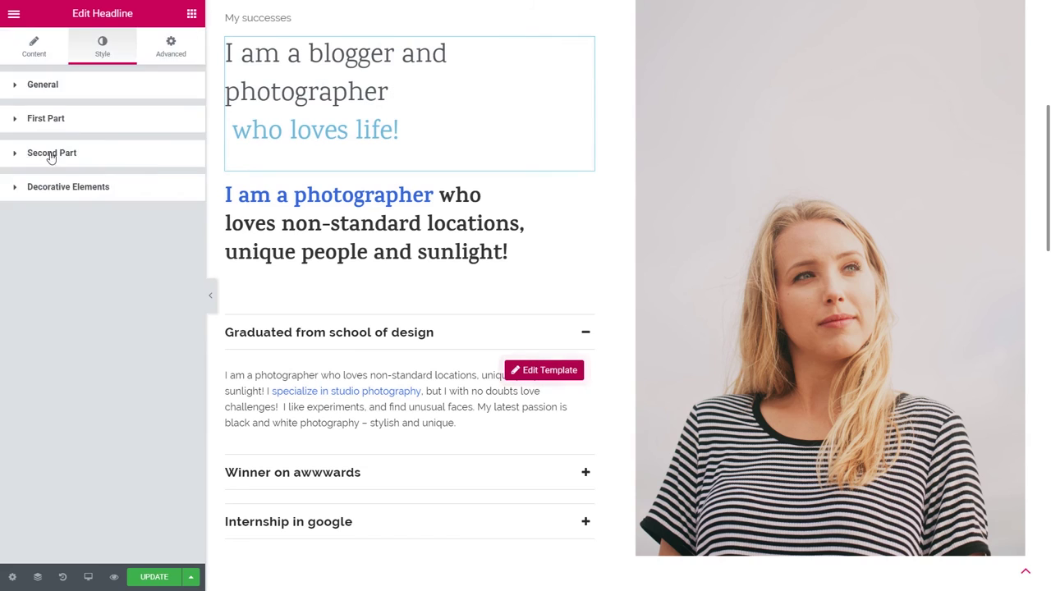
pyautogui.click(52, 152)
pyautogui.click(34, 47)
pyautogui.click(102, 47)
pyautogui.click(45, 453)
pyautogui.click(174, 180)
pyautogui.click(137, 217)
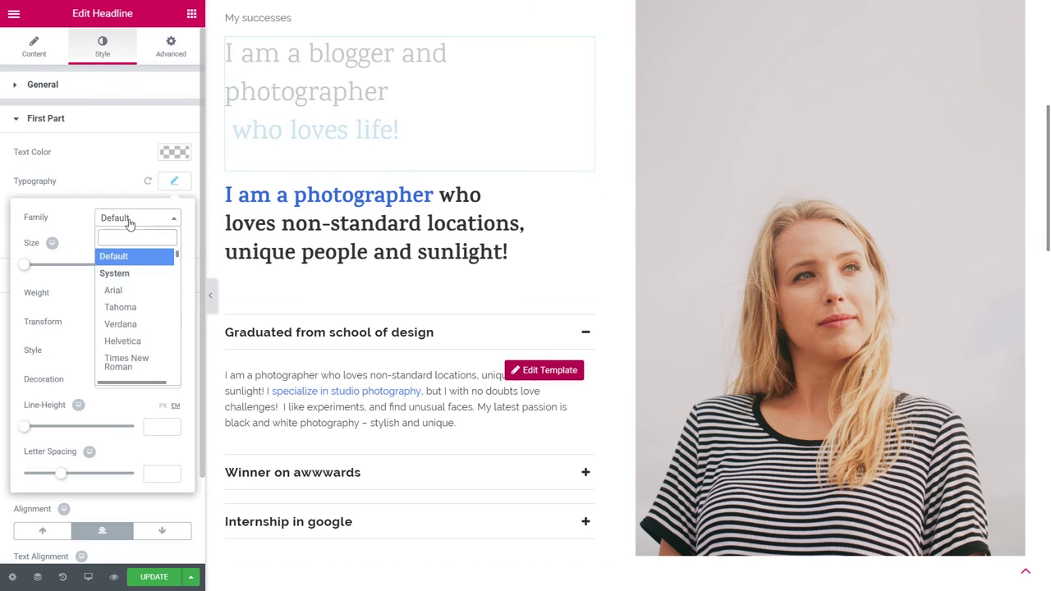
pyautogui.write('karma')
pyautogui.click(109, 271)
# Colour the headline's first part crimson (#e0115f) and make it bold at a smaller size
pyautogui.click(171, 156)
pyautogui.click(24, 310)
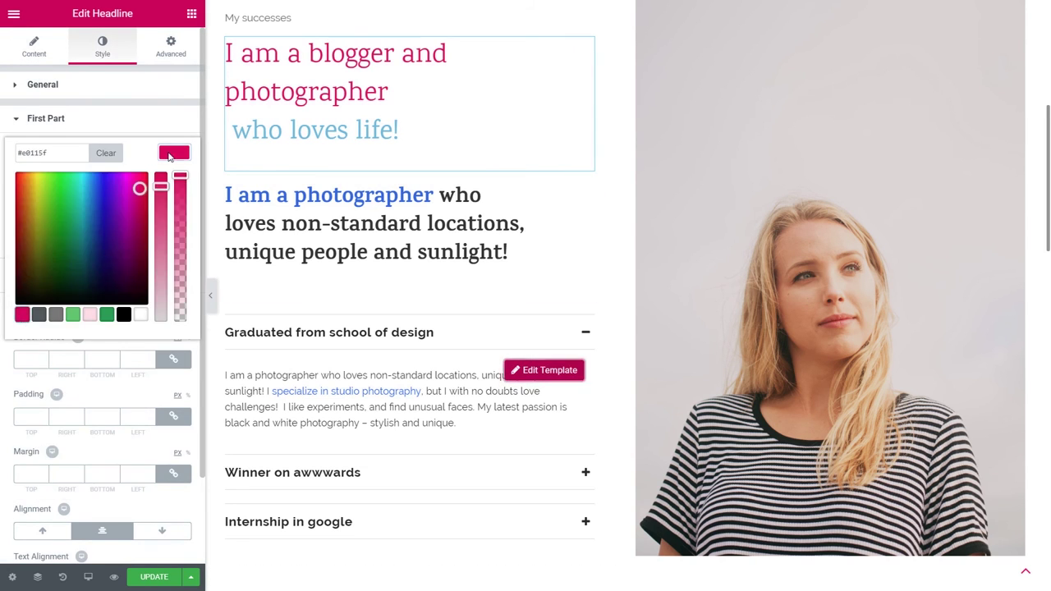
pyautogui.click(174, 181)
pyautogui.click(137, 293)
pyautogui.click(136, 378)
pyautogui.moveTo(26, 265); pyautogui.dragTo(46, 271)
# Colour the headline's second part dark grey (#353535) and set its font family to Karma
pyautogui.click(46, 118)
pyautogui.click(52, 153)
pyautogui.click(174, 153)
pyautogui.click(39, 348)
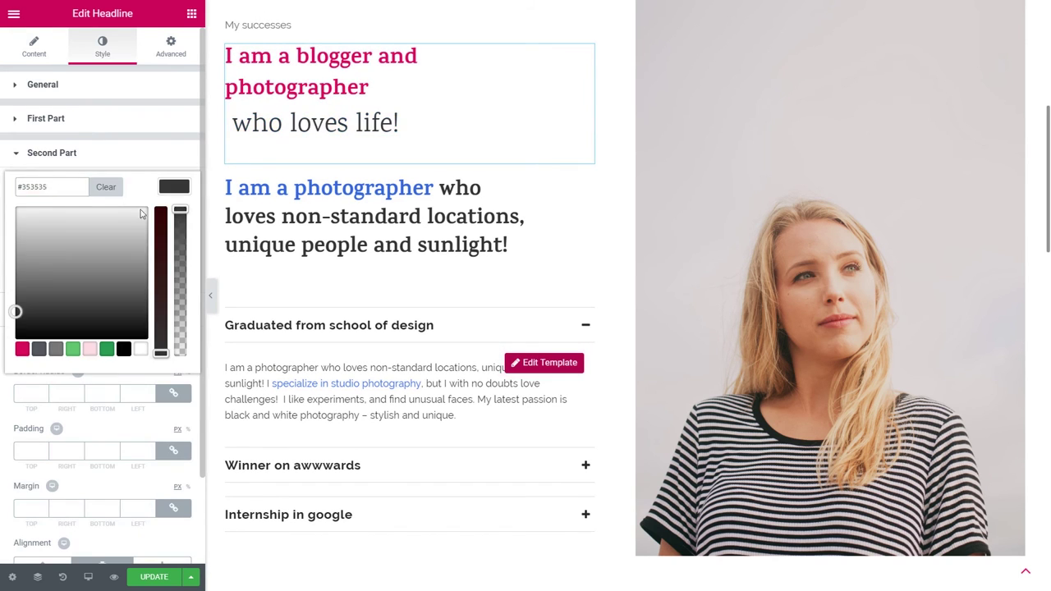
pyautogui.click(174, 216)
pyautogui.click(138, 251)
pyautogui.write('karm')
pyautogui.click(110, 271)
# Make the headline's second part, "who loves life!", bold and slightly smaller to match the first part
pyautogui.click(172, 216)
pyautogui.click(171, 216)
pyautogui.click(137, 326)
pyautogui.click(122, 403)
pyautogui.moveTo(32, 298); pyautogui.dragTo(40, 300)
pyautogui.click(171, 216)
pyautogui.scroll(-2, 46, 461)
# Give the headline's first part a left padding of 13 px and a bottom margin of -3 px
pyautogui.click(45, 462)
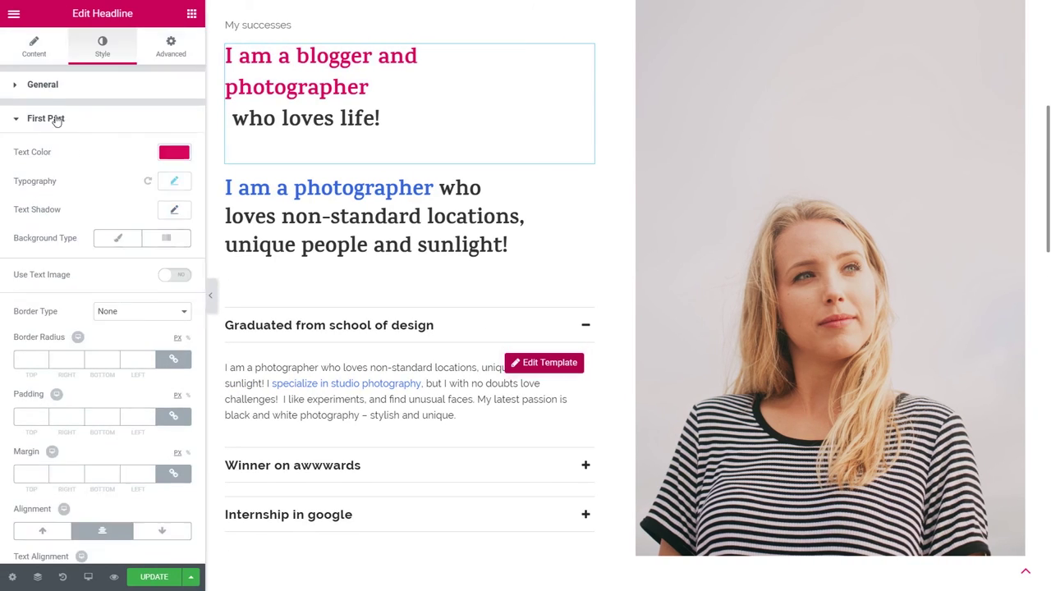
pyautogui.click(173, 417)
pyautogui.click(150, 415)
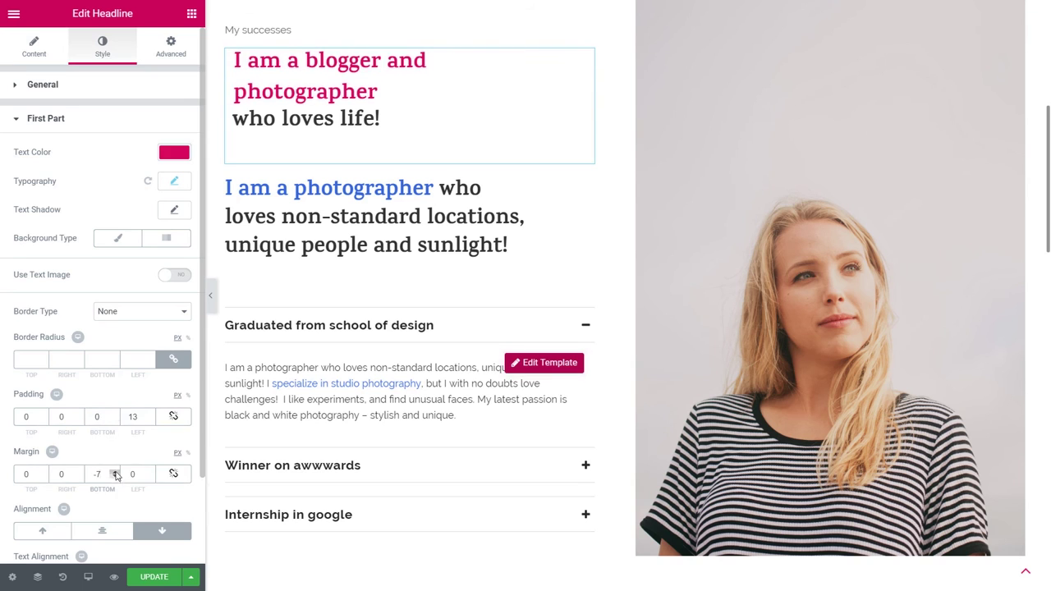
pyautogui.click(210, 295)
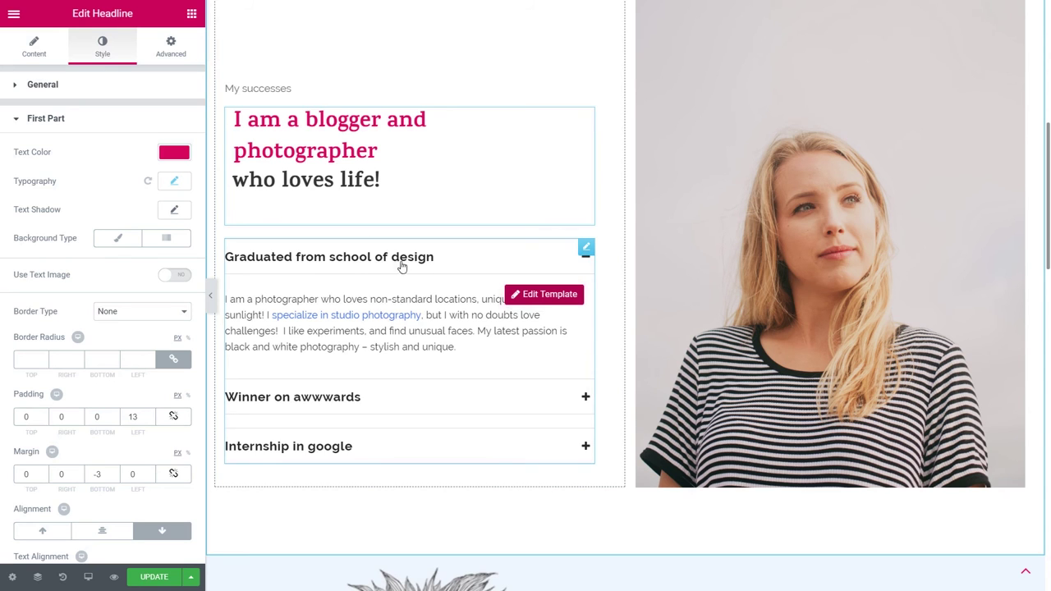
# Switch between the accordion items below the headline to view their contents, ending on "Graduated from school of design"
pyautogui.click(361, 396)
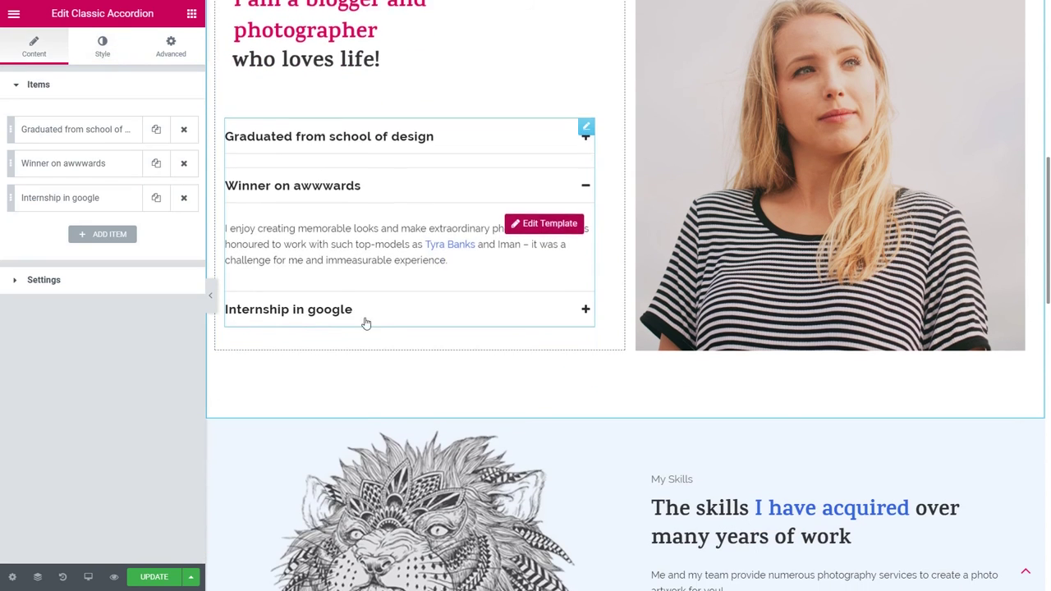
pyautogui.click(329, 310)
pyautogui.click(335, 293)
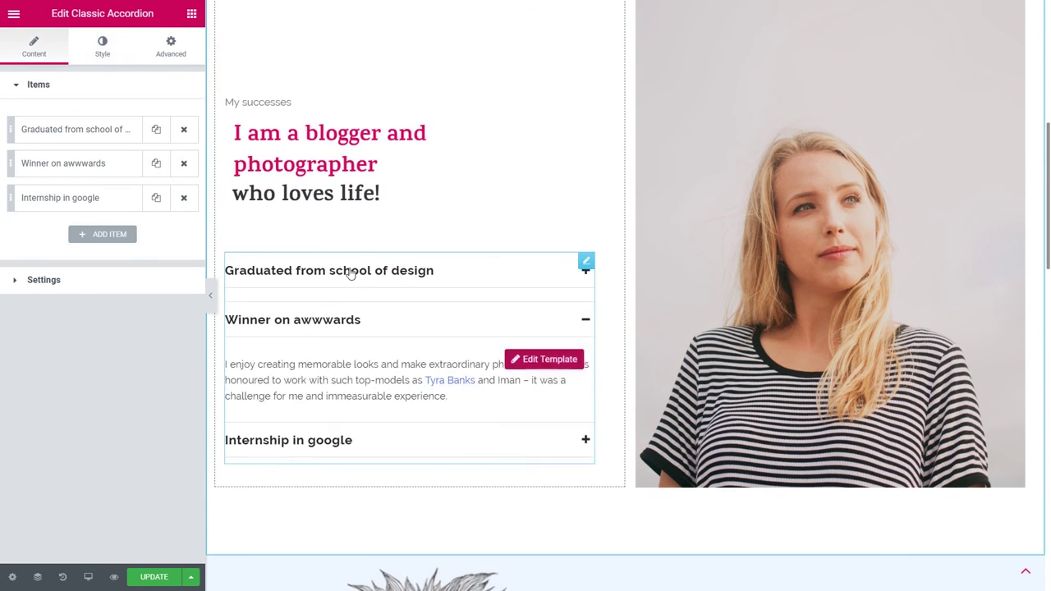
pyautogui.click(347, 273)
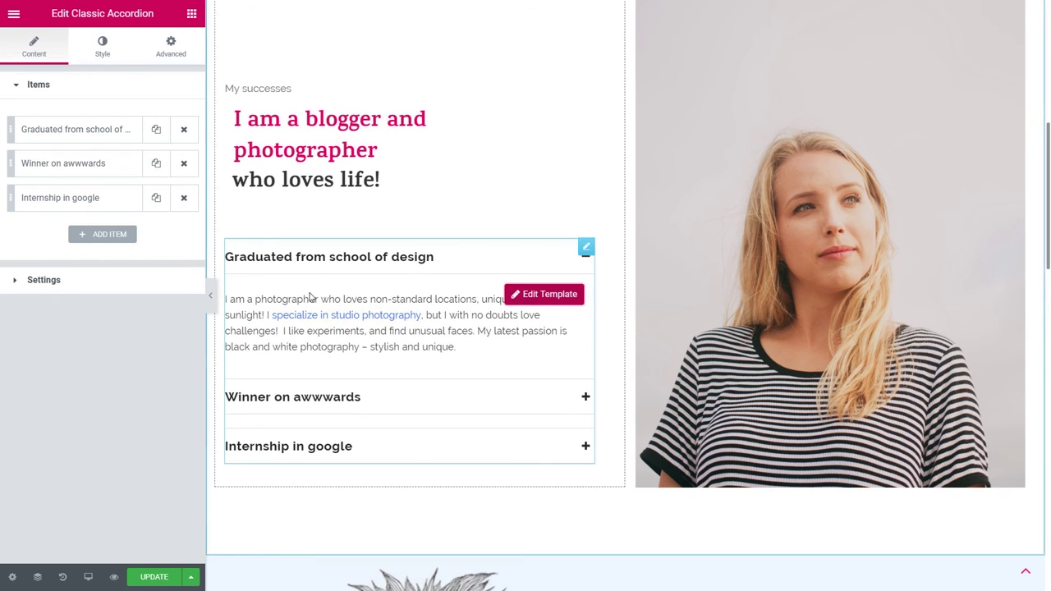
# Examine the settings and available templates of the "Graduated from school of design" accordion item
pyautogui.click(90, 131)
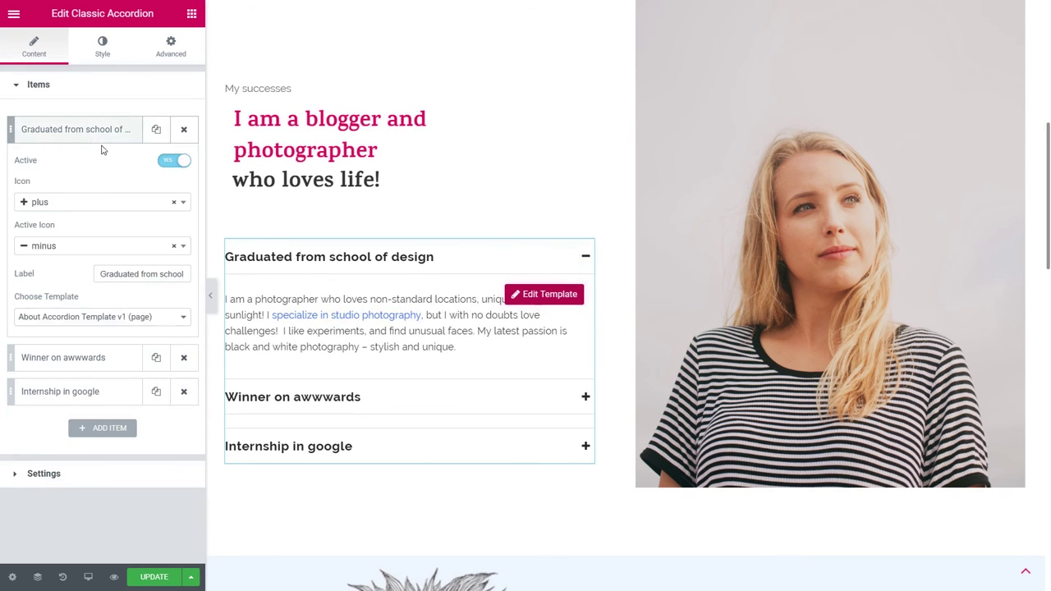
pyautogui.click(74, 319)
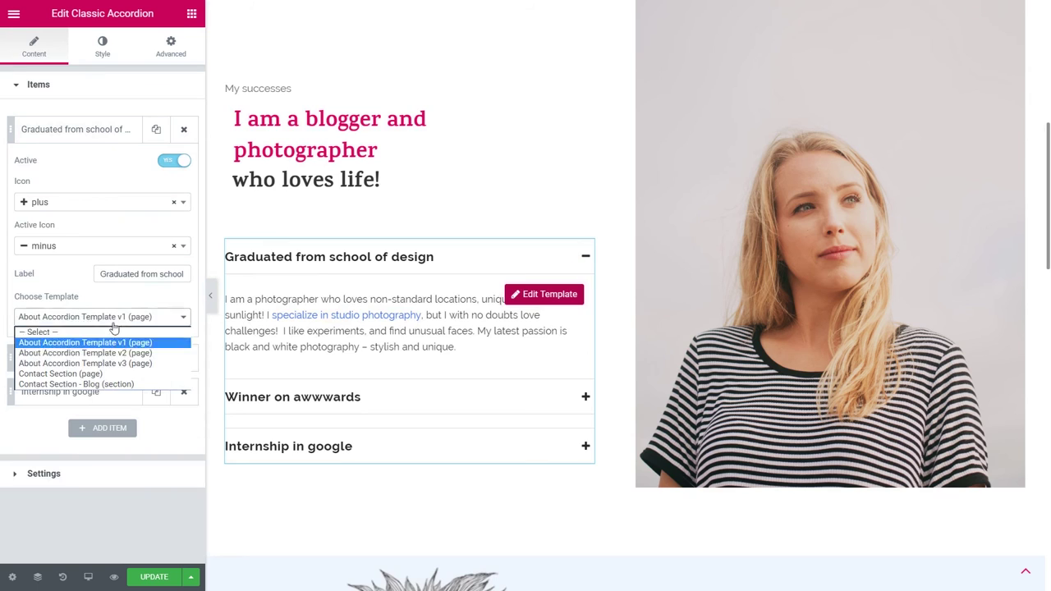
pyautogui.click(96, 330)
pyautogui.click(91, 130)
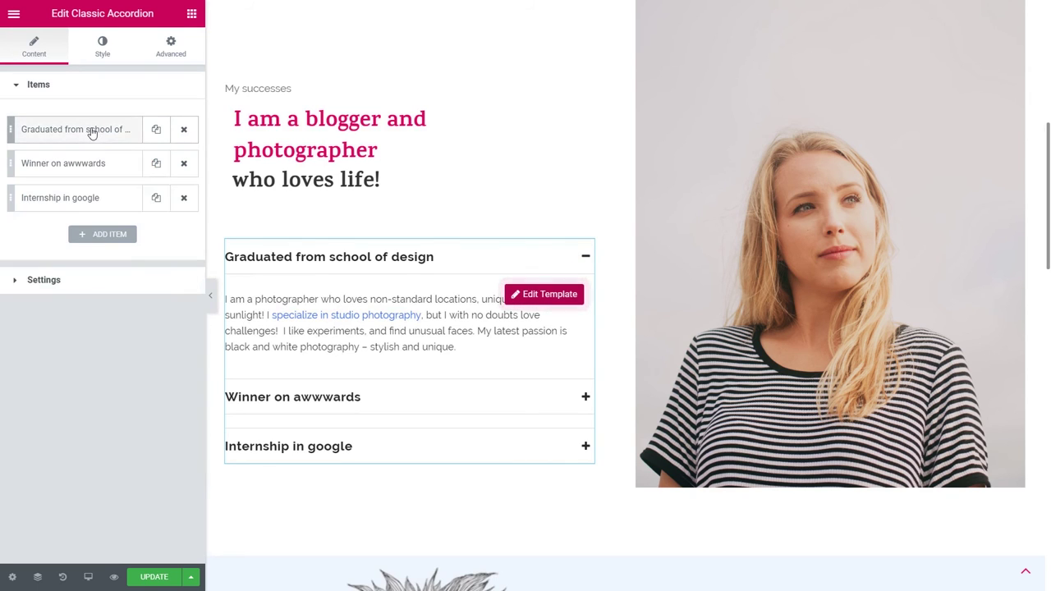
# Replace the "Graduated from school of design" accordion template's content with a Blog text block and More button, update it and return to the page
pyautogui.click(210, 295)
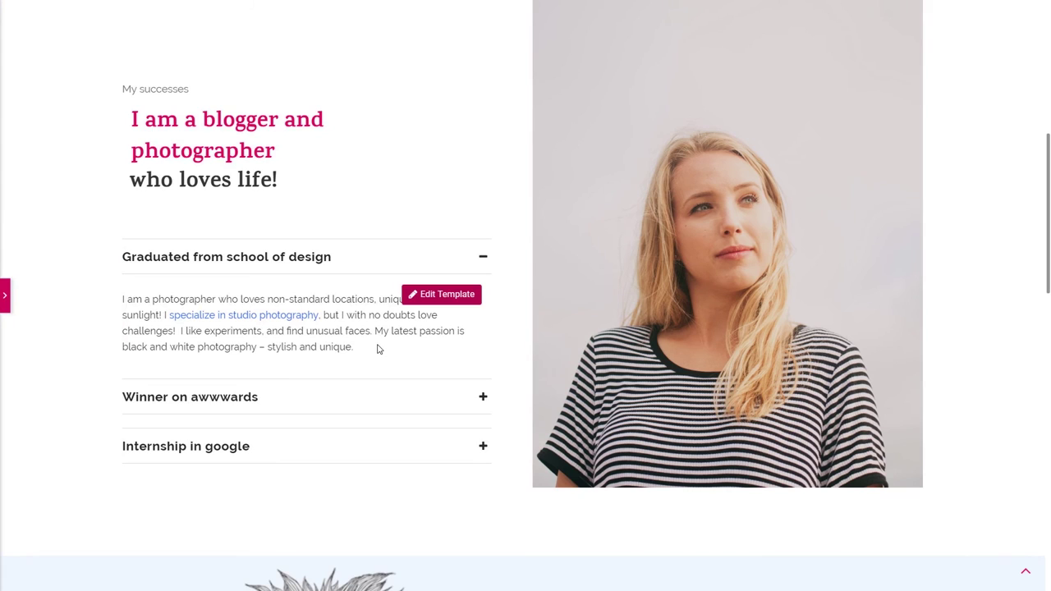
pyautogui.click(441, 295)
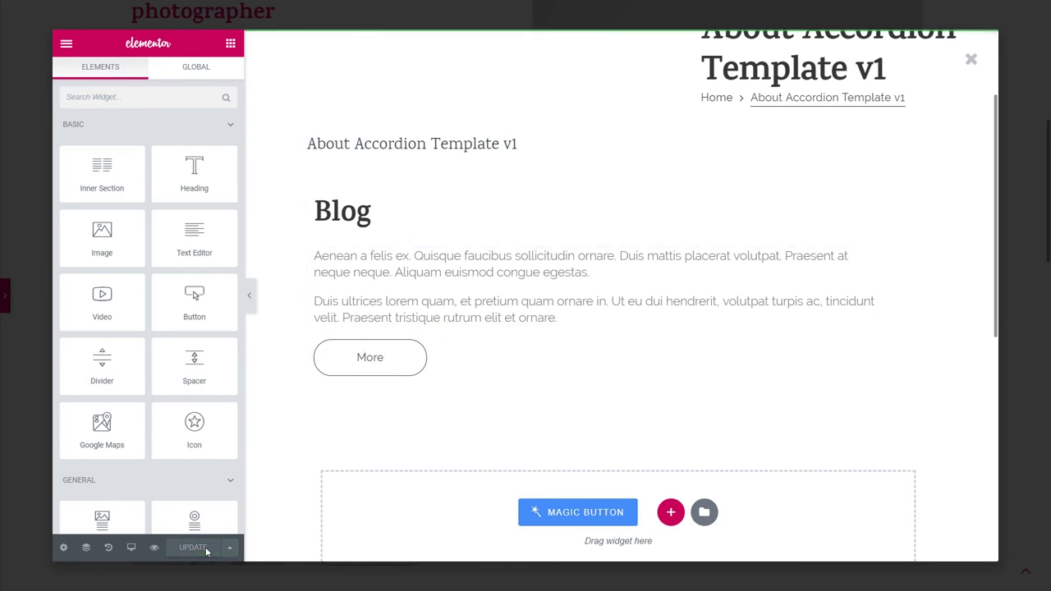
pyautogui.click(942, 95)
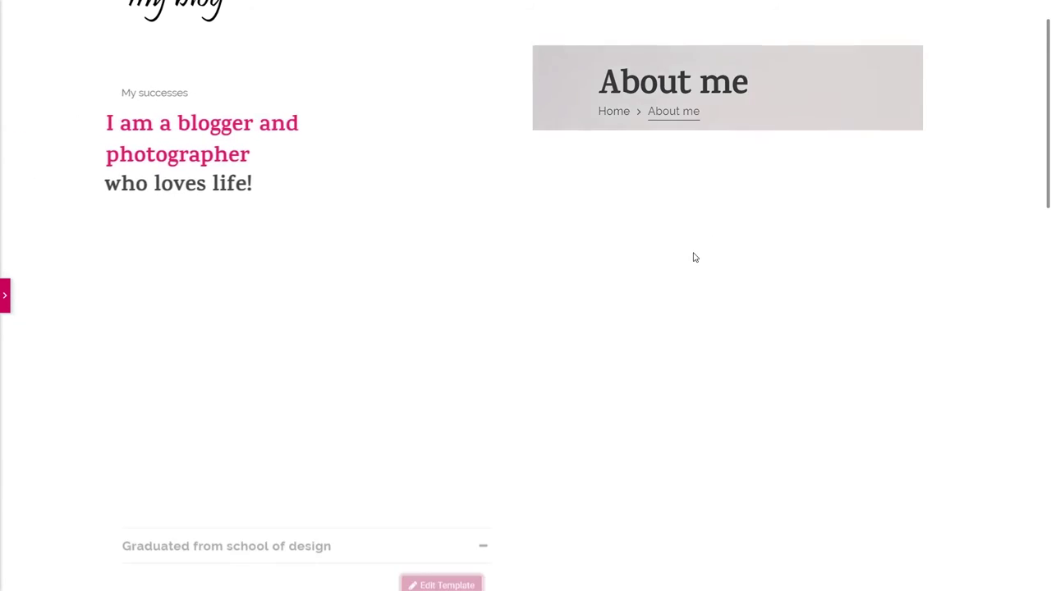
pyautogui.scroll(-1, 692, 260)
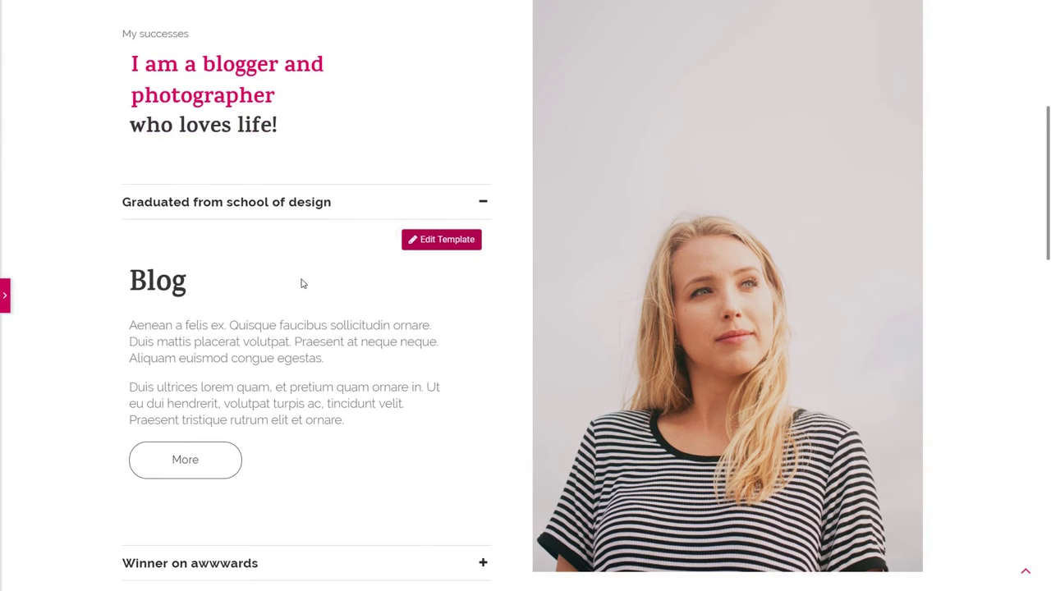
# Open each accordion item to check its content, ending on "Graduated from school of design", and view the My Skills section
pyautogui.scroll(-2, 242, 447)
pyautogui.scroll(1, 230, 411)
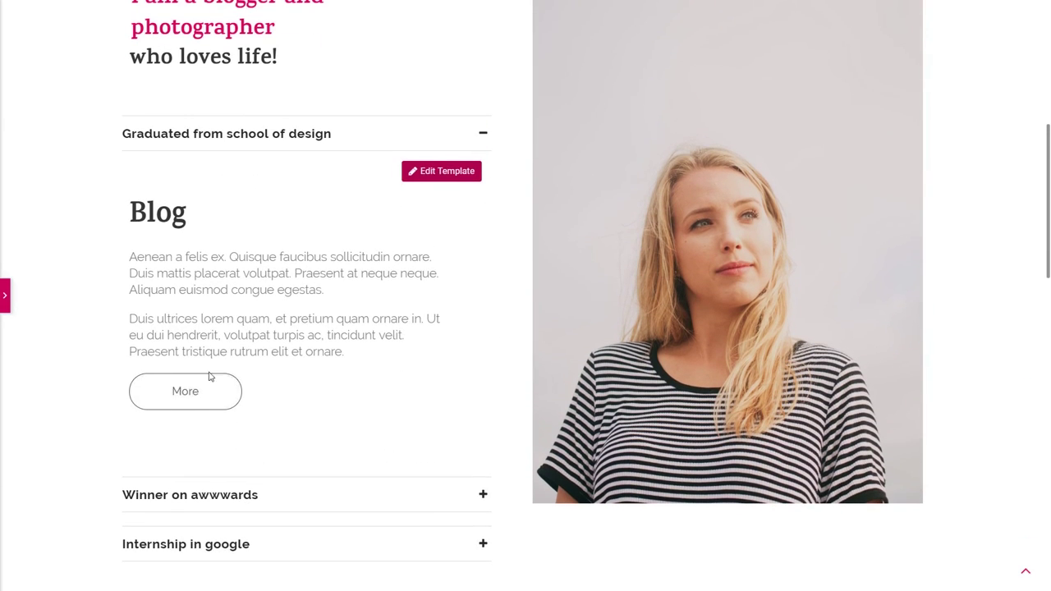
pyautogui.click(228, 493)
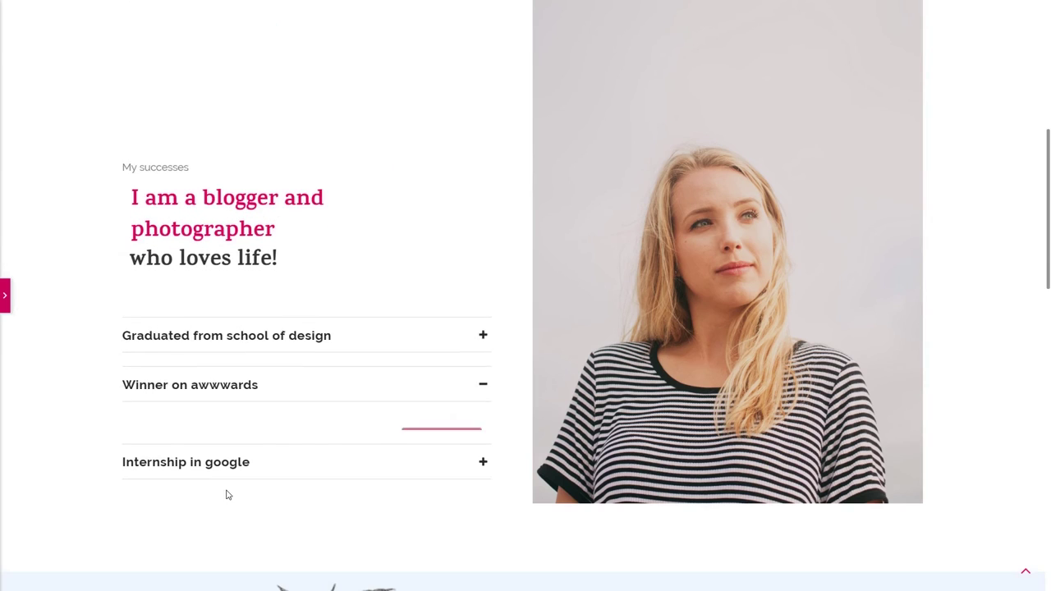
pyautogui.click(228, 298)
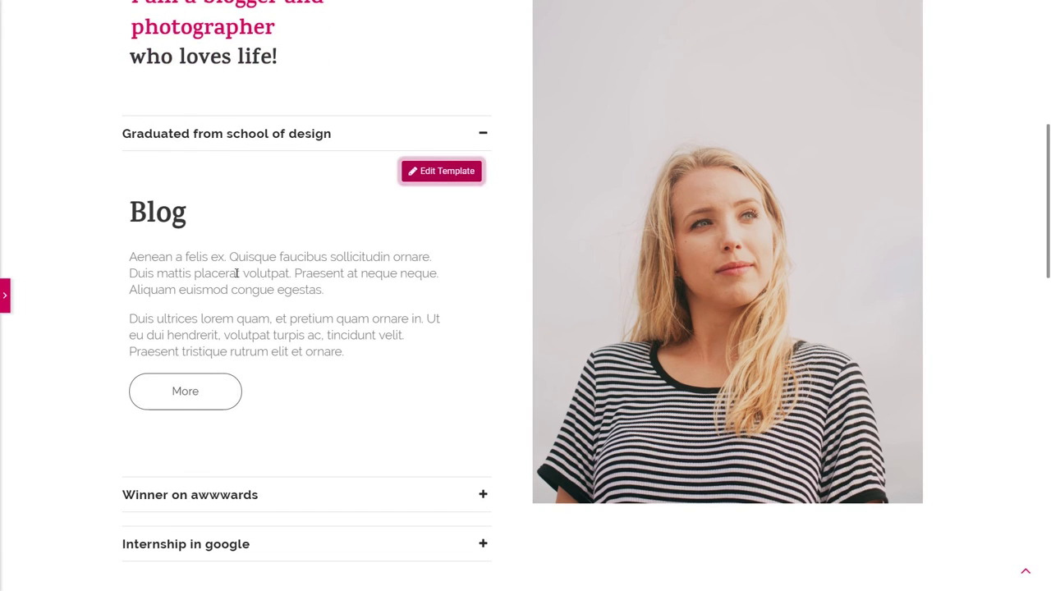
pyautogui.click(218, 490)
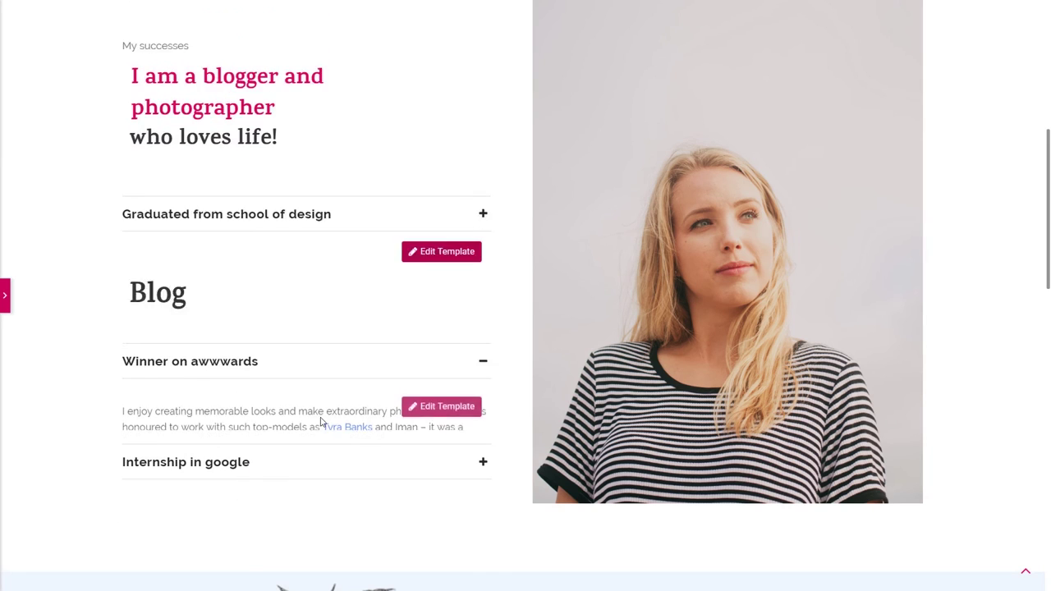
pyautogui.click(380, 454)
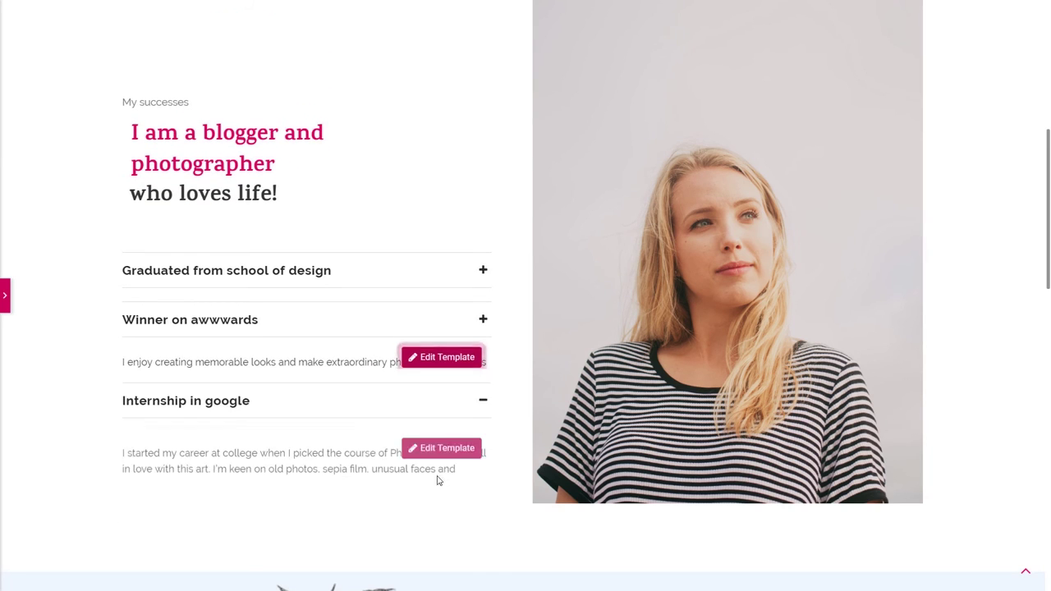
pyautogui.click(312, 318)
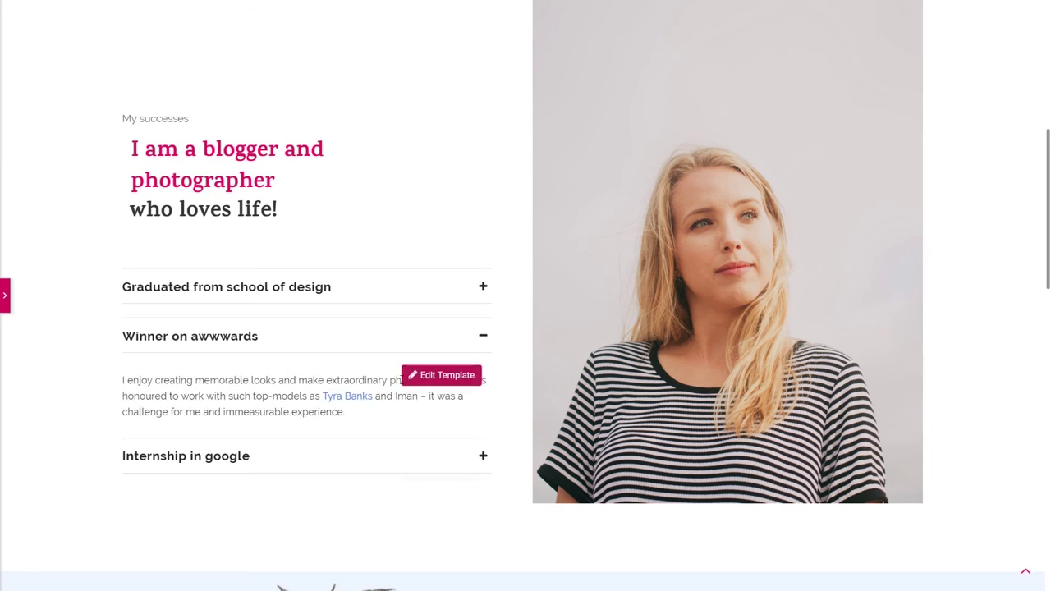
pyautogui.click(298, 303)
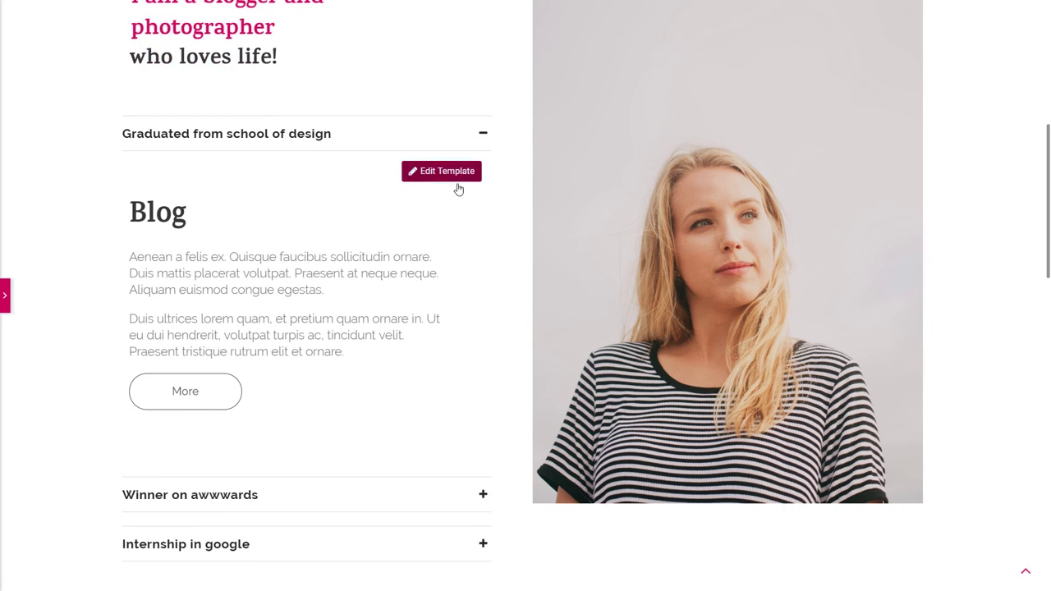
pyautogui.scroll(-5, 348, 298)
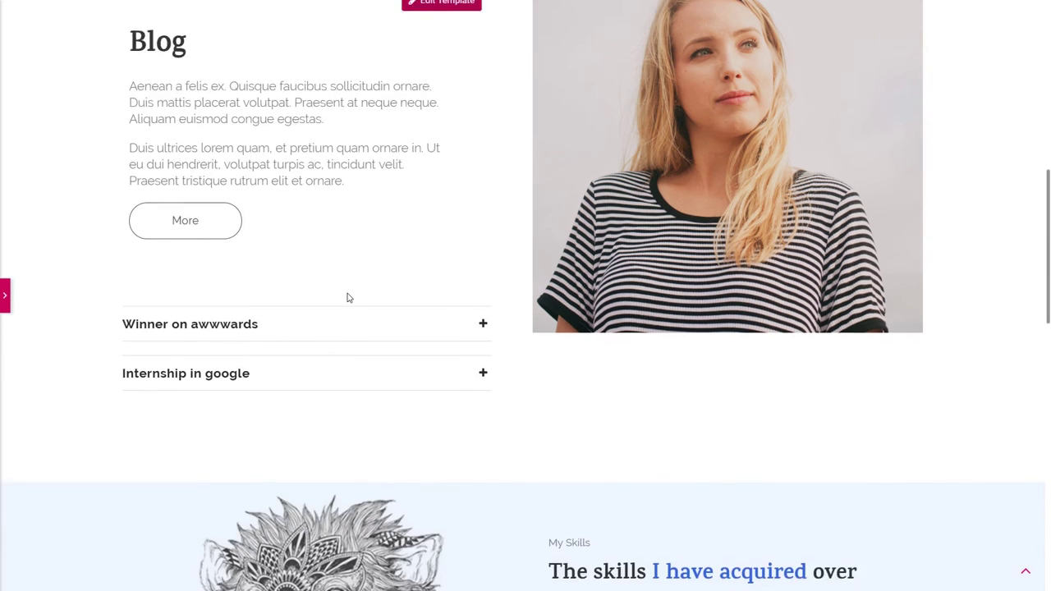
pyautogui.scroll(-1, 347, 297)
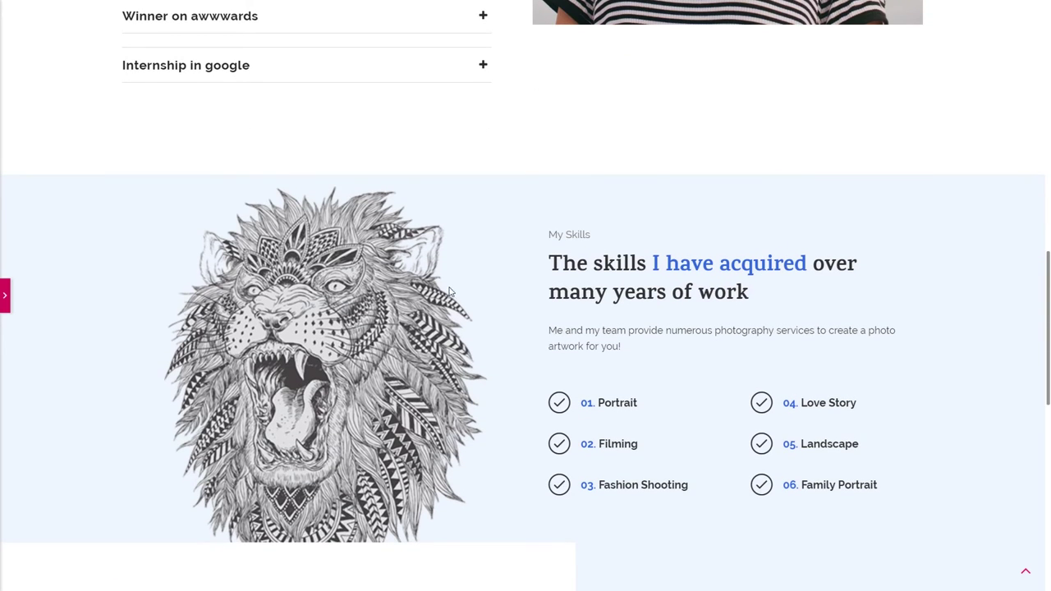
pyautogui.scroll(-1, 449, 291)
# Replace the lion illustration in the My Skills section with the media library photo of a green branch on stacked books
pyautogui.click(10, 304)
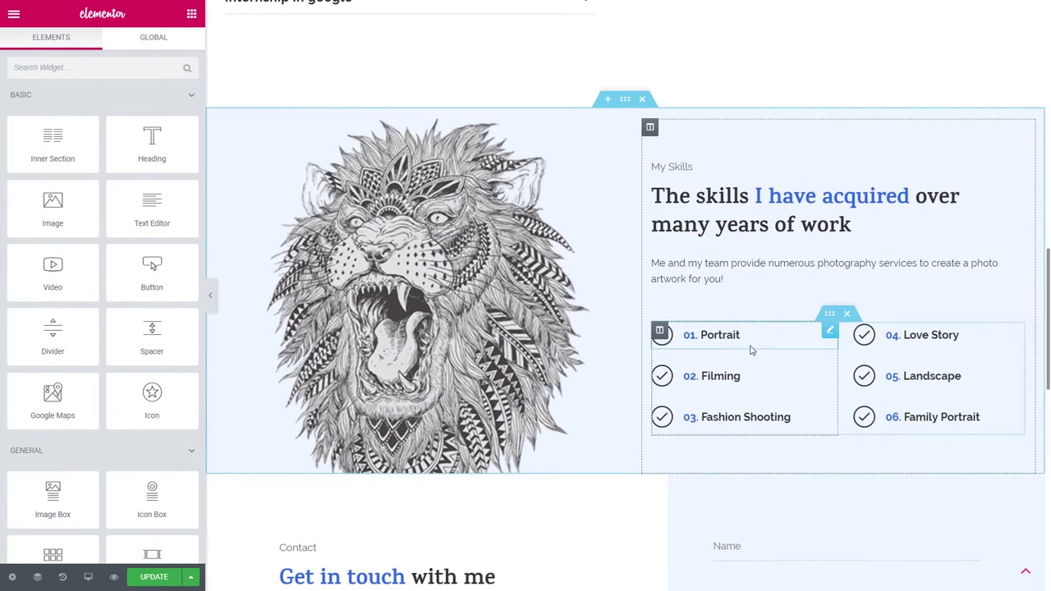
pyautogui.click(733, 419)
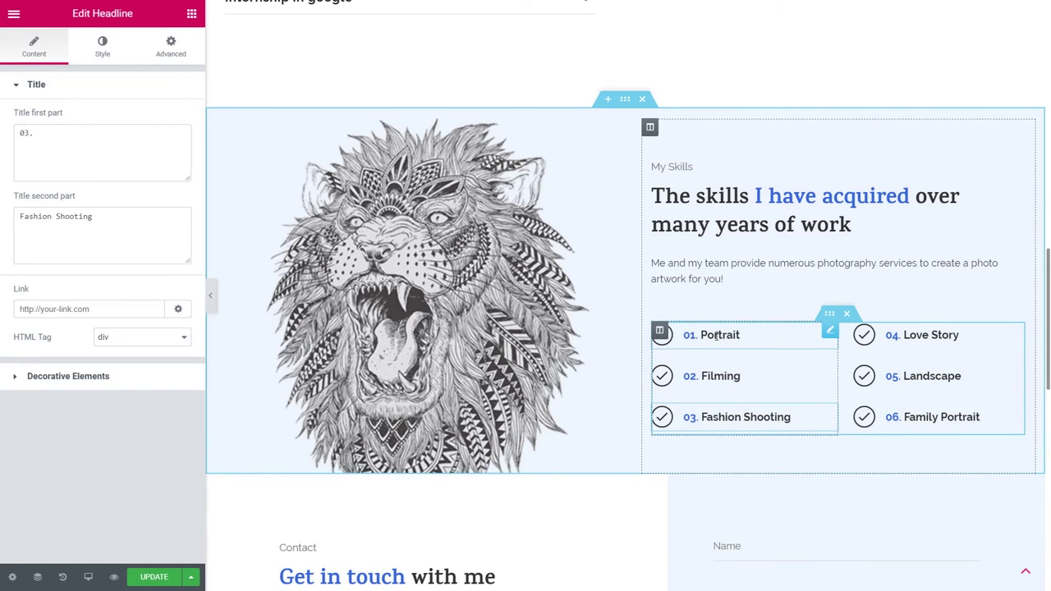
pyautogui.scroll(2, 742, 220)
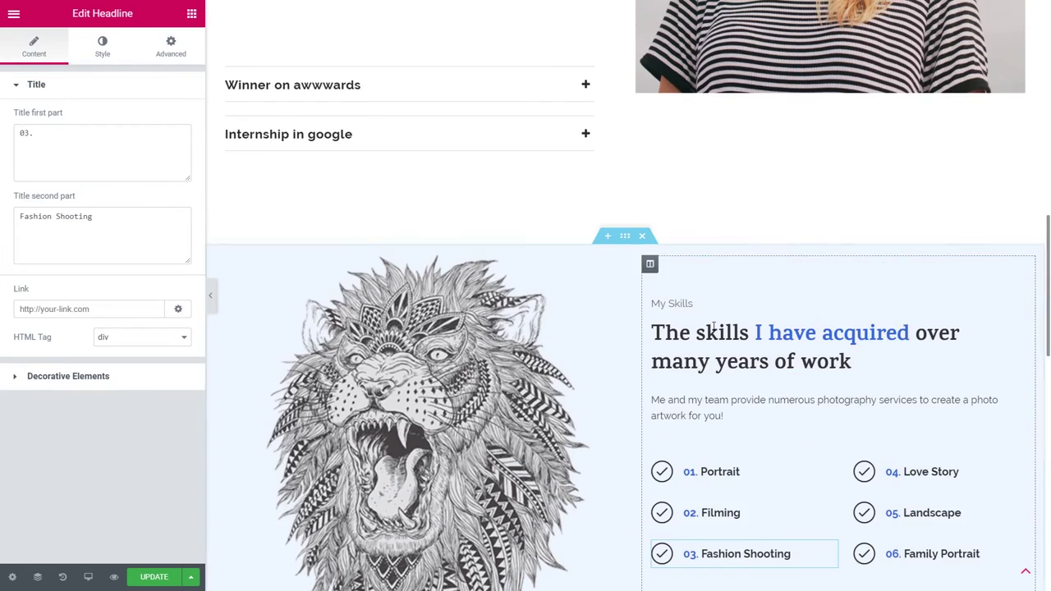
pyautogui.scroll(-1, 743, 220)
pyautogui.click(427, 345)
pyautogui.click(113, 175)
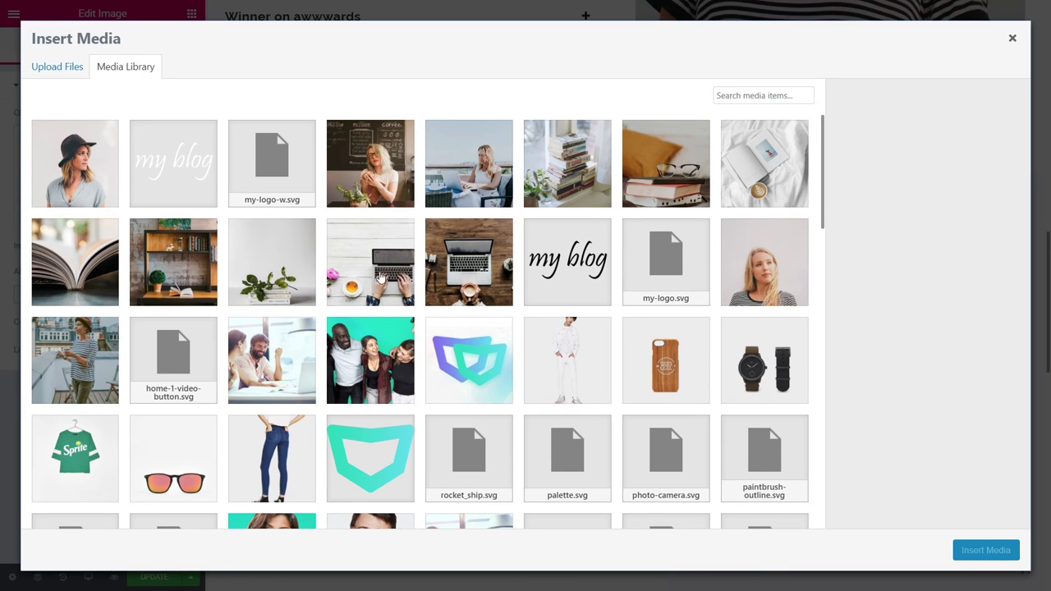
pyautogui.click(290, 275)
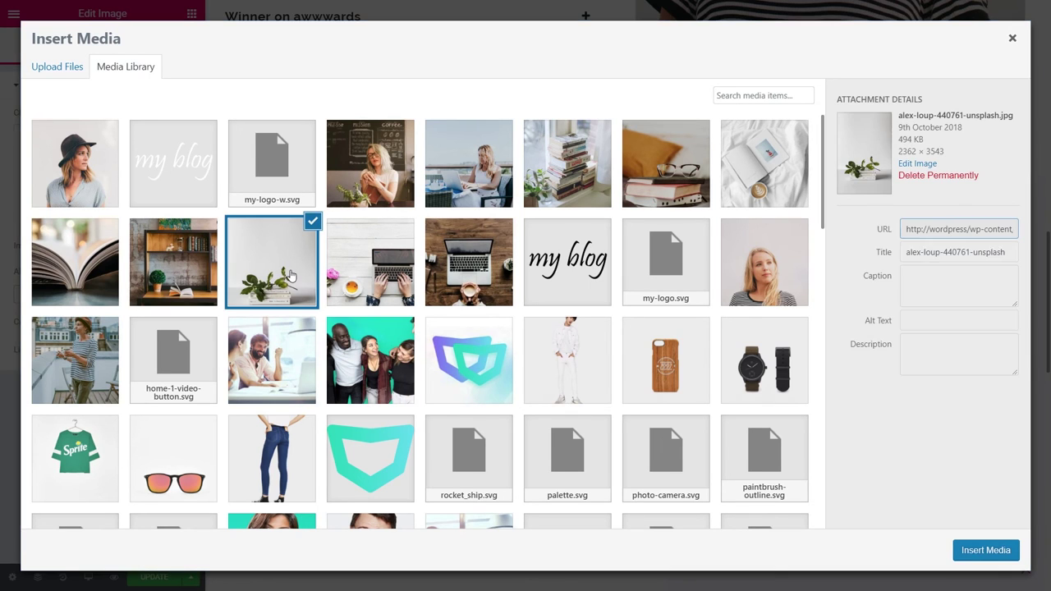
pyautogui.click(971, 552)
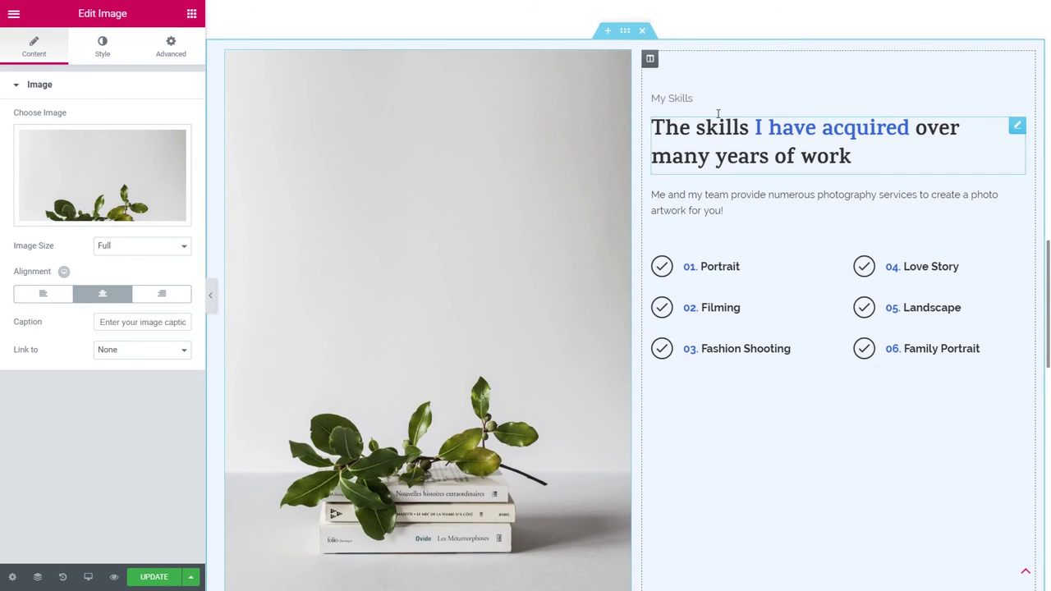
# Try the Bottom content position on the My Skills text column and settle on Middle
pyautogui.click(650, 59)
pyautogui.click(135, 173)
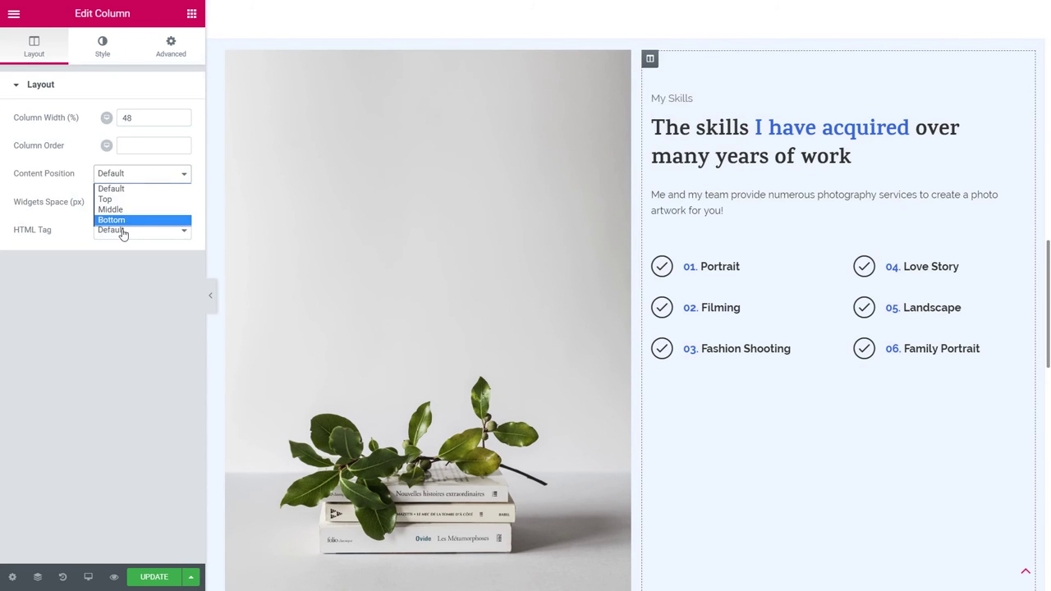
pyautogui.click(123, 220)
pyautogui.scroll(-2, 887, 357)
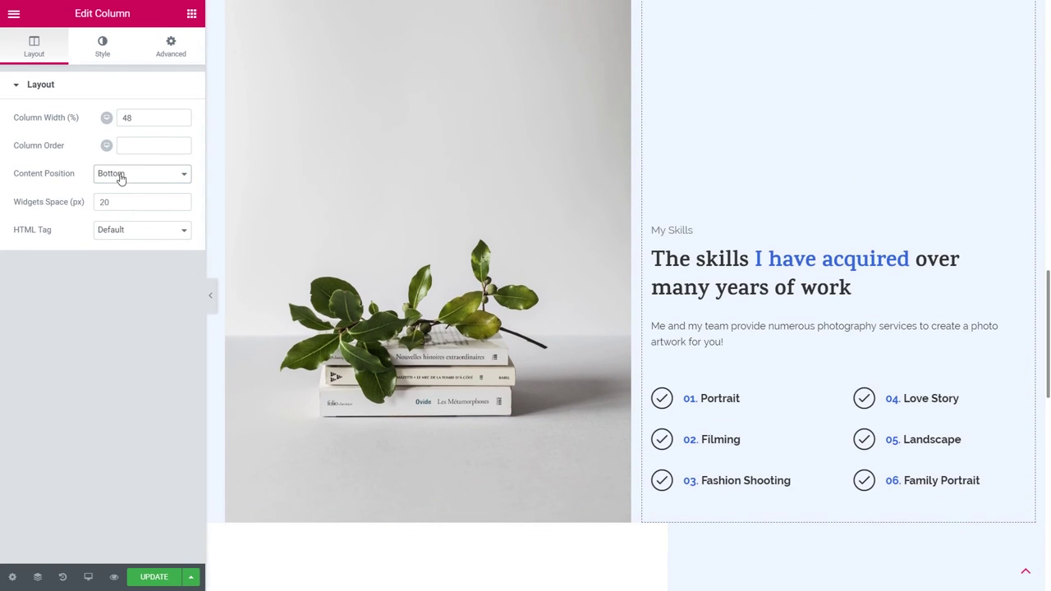
pyautogui.click(121, 179)
pyautogui.click(115, 209)
pyautogui.scroll(4, 749, 254)
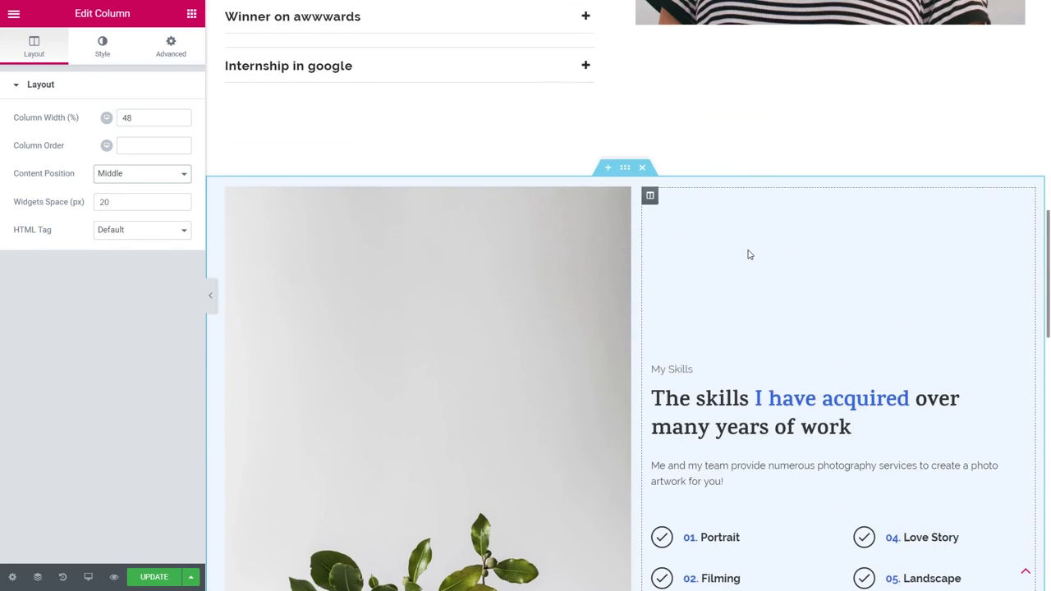
pyautogui.scroll(-4, 749, 254)
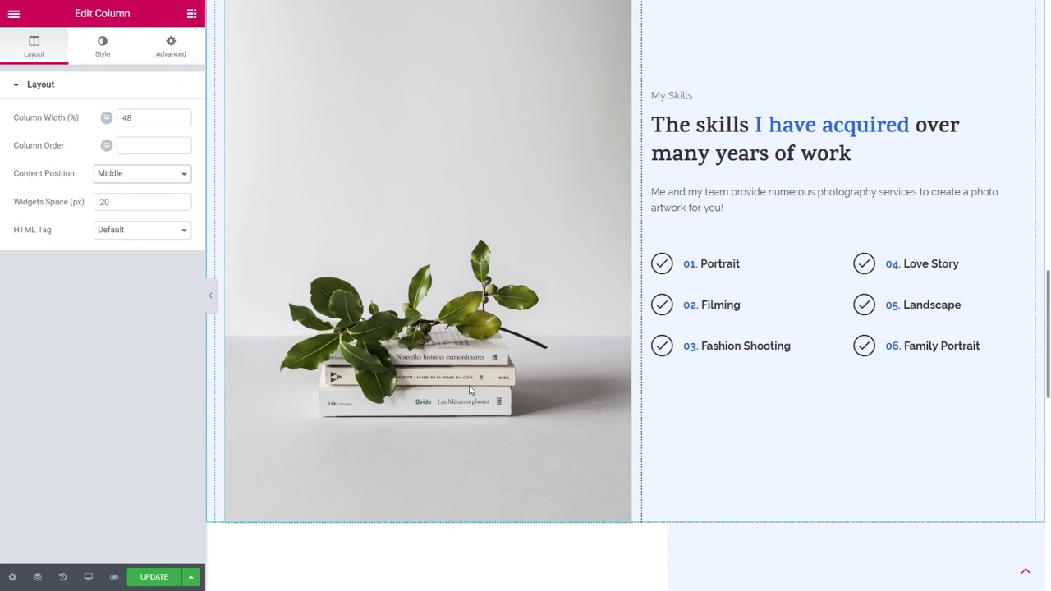
# Change the last word of the "The skills I have acquired" heading to "blogging"
pyautogui.scroll(2, 471, 391)
pyautogui.click(763, 274)
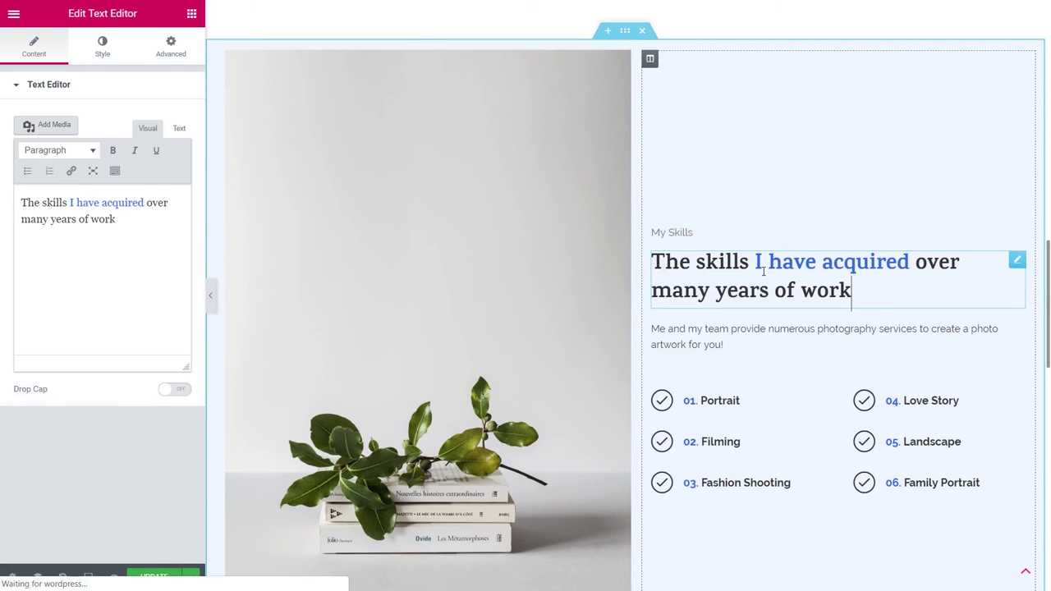
pyautogui.click(852, 289)
pyautogui.press('BackSpace')
pyautogui.press('BackSpace')
pyautogui.press('BackSpace')
pyautogui.press('BackSpace')
pyautogui.write('blogging')
# Copy the "I am a blogger and photographer who loves life!" headline and paste it beneath the heading in the My Skills section
pyautogui.scroll(5, 511, 327)
pyautogui.scroll(8, 511, 327)
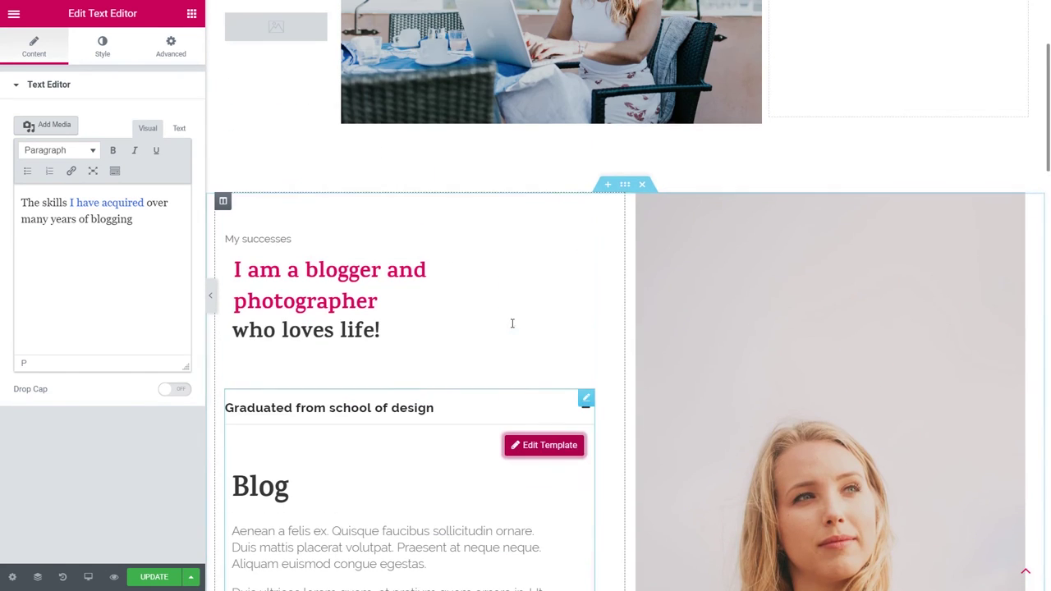
pyautogui.rightClick(298, 287)
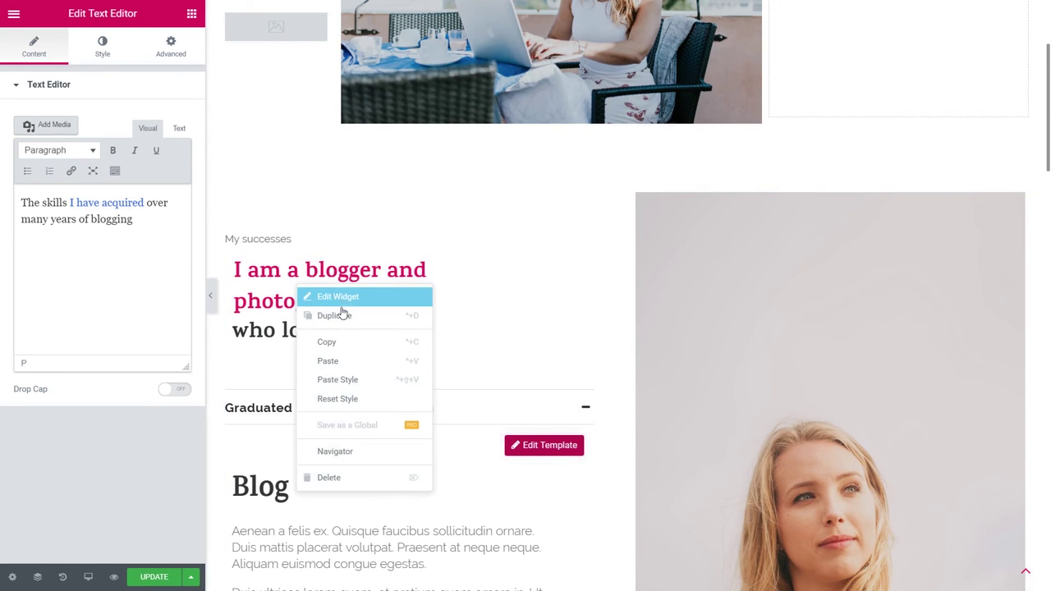
pyautogui.click(329, 341)
pyautogui.scroll(-6, 379, 287)
pyautogui.scroll(-7, 379, 286)
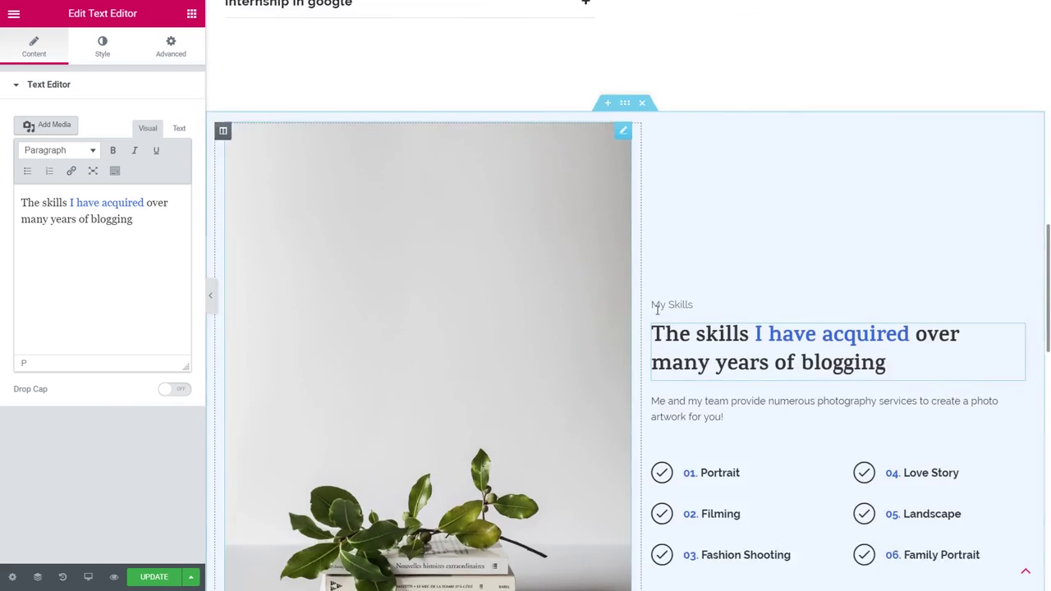
pyautogui.rightClick(759, 256)
pyautogui.click(804, 337)
# Set the pasted headline's first part to "The topics" and its second part to "I cover in my media"
pyautogui.click(14, 136)
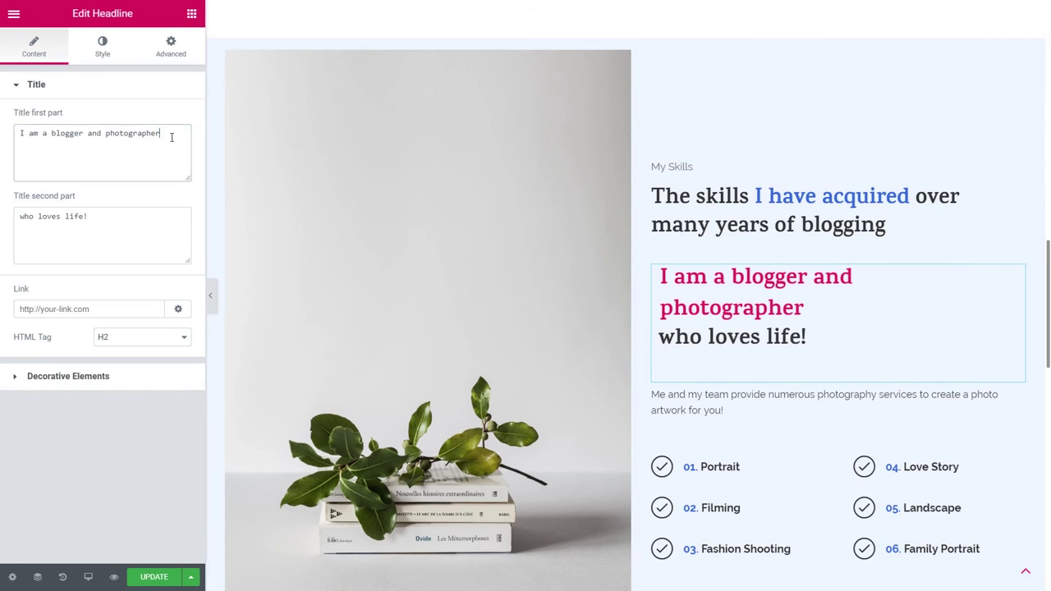
pyautogui.hotkey('ctrl', 'a')
pyautogui.write('The skills')
pyautogui.press('BackSpace')
pyautogui.press('BackSpace')
pyautogui.press('BackSpace')
pyautogui.press('BackSpace')
pyautogui.press('BackSpace')
pyautogui.press('BackSpace')
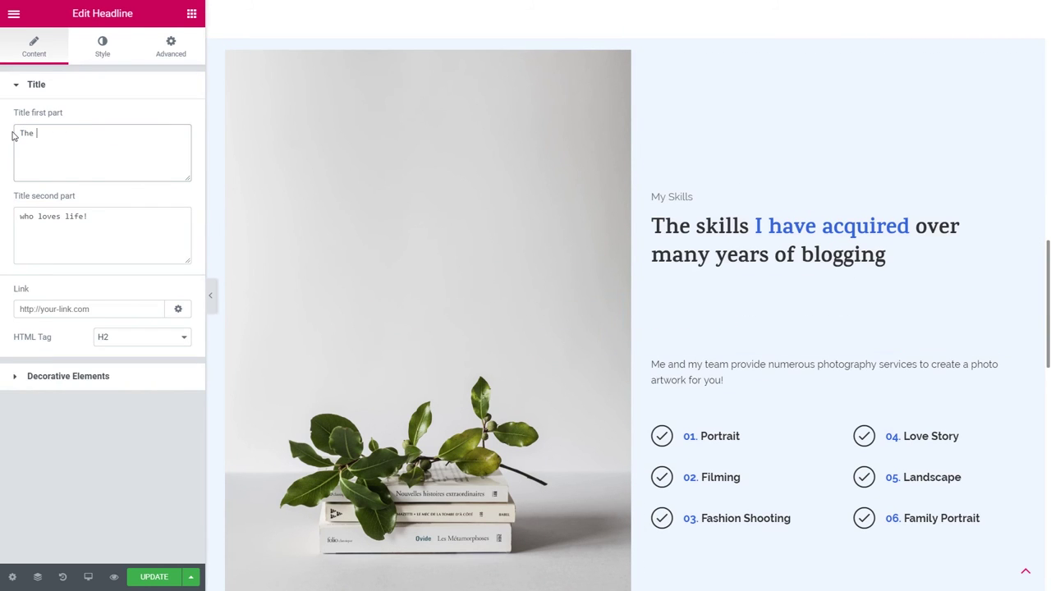
pyautogui.write('topics')
pyautogui.click(7, 220)
pyautogui.hotkey('ctrl', 'a')
pyautogui.press('BackSpace')
pyautogui.write('I cover in my media')
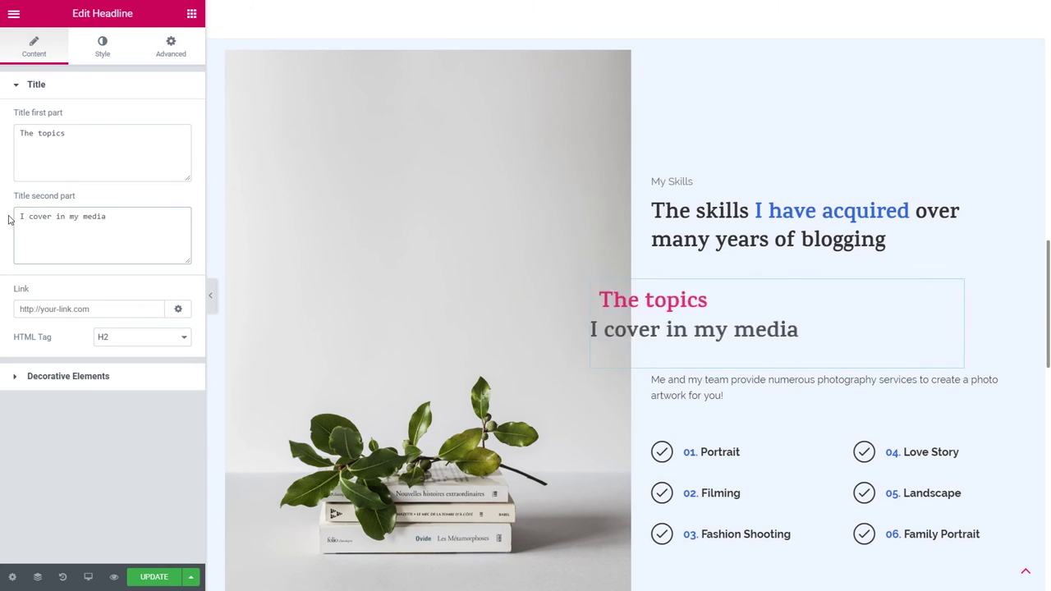
# Set the left padding of the headline's first part to 0 and delete the old "The skills I have acquired" heading
pyautogui.click(101, 47)
pyautogui.click(63, 452)
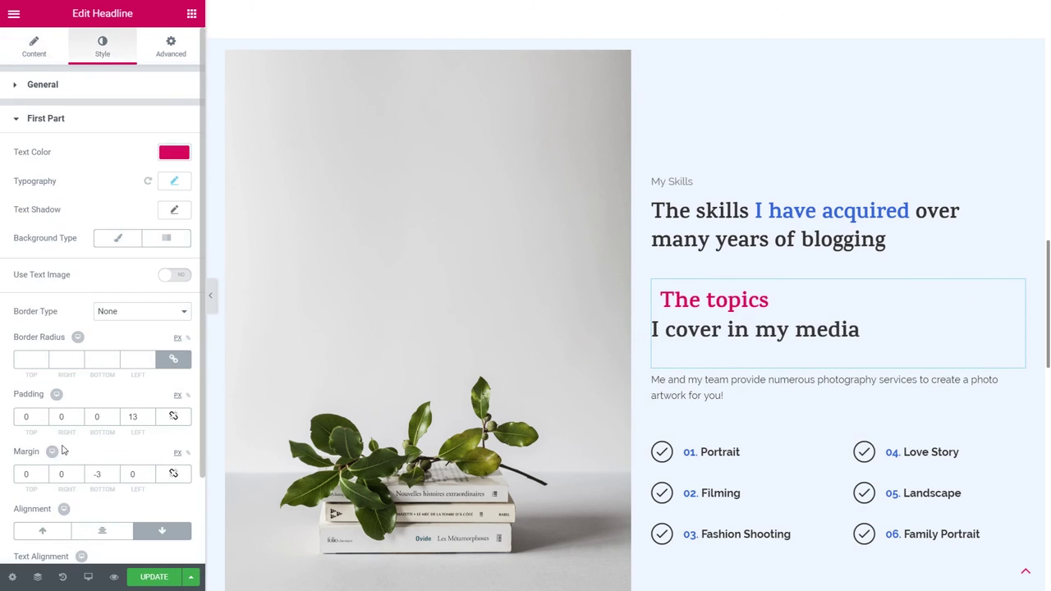
pyautogui.rightClick(914, 238)
pyautogui.click(944, 432)
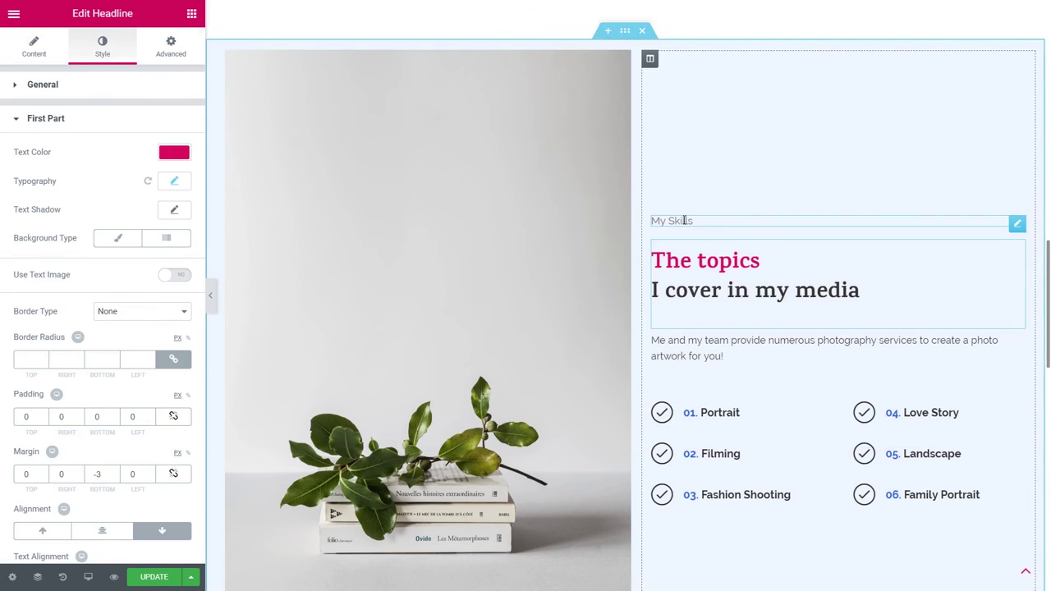
# Retitle the small "My Skills" heading as "My Interests" and replace the paragraph below the headline with Lorem ipsum text ending in "eiusmod tempor"
pyautogui.click(672, 221)
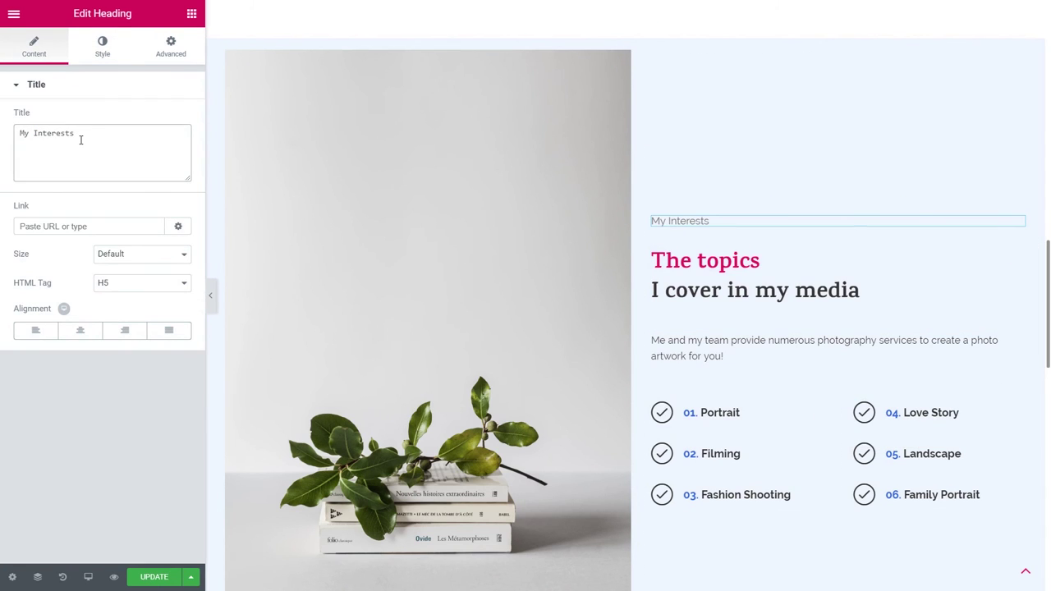
pyautogui.click(821, 348)
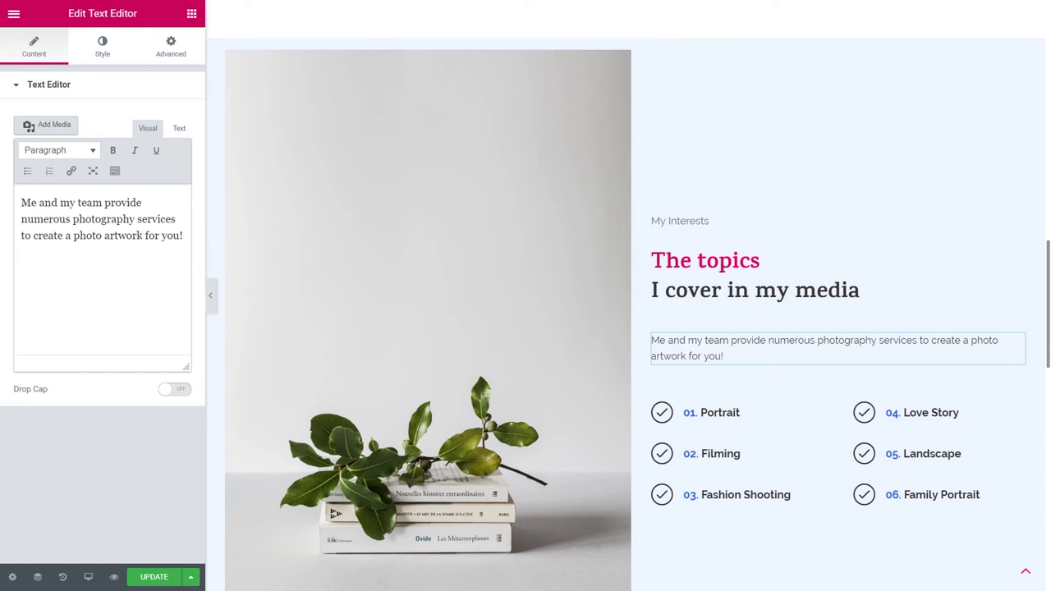
pyautogui.hotkey('ctrl', 'a')
pyautogui.write('Lorem ipsum dolor sit amet, consectetur adipiscing elit, sed do eiusmod tempor')
# Delete the inner column holding items 04 to 06 from the numbered list under the paragraph
pyautogui.scroll(-2, 710, 353)
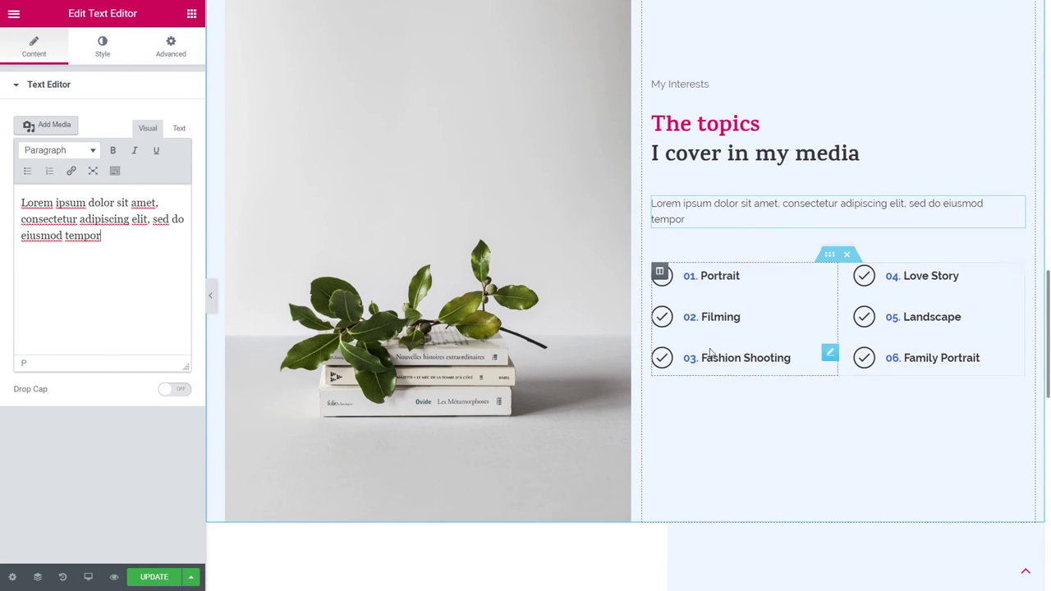
pyautogui.click(739, 280)
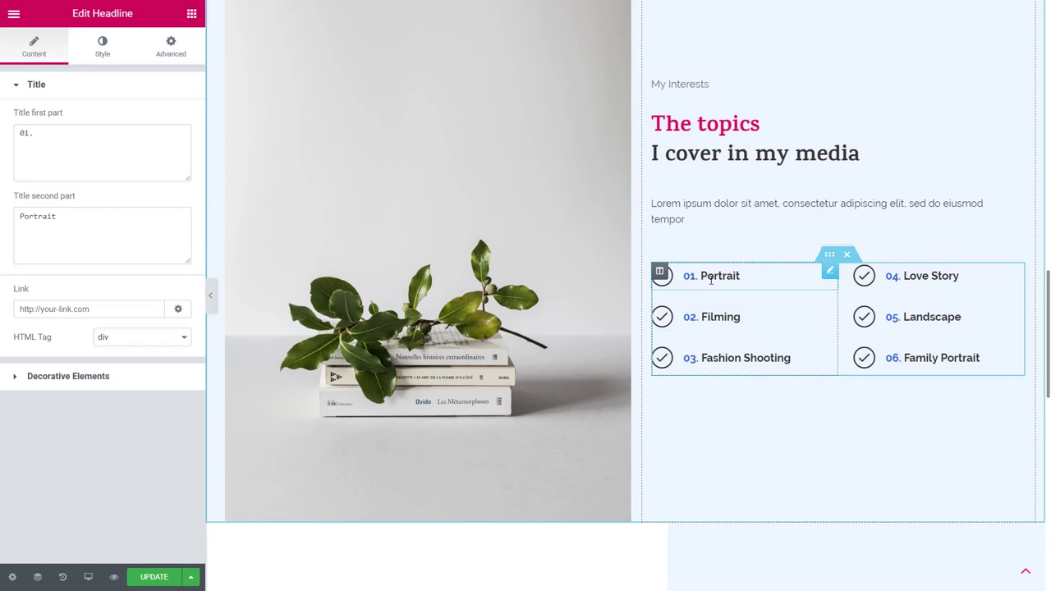
pyautogui.click(722, 358)
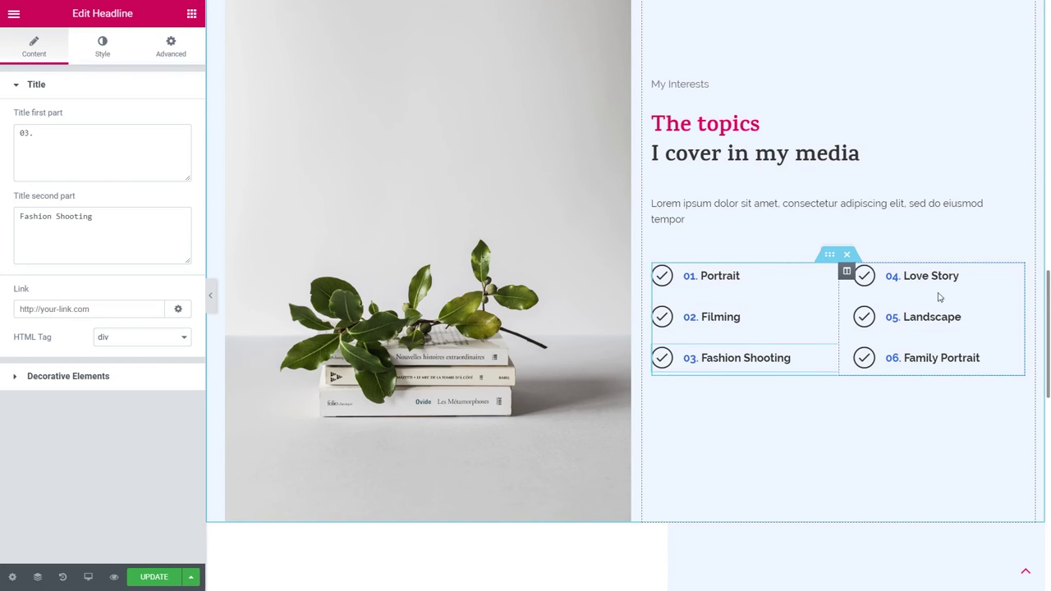
pyautogui.rightClick(846, 271)
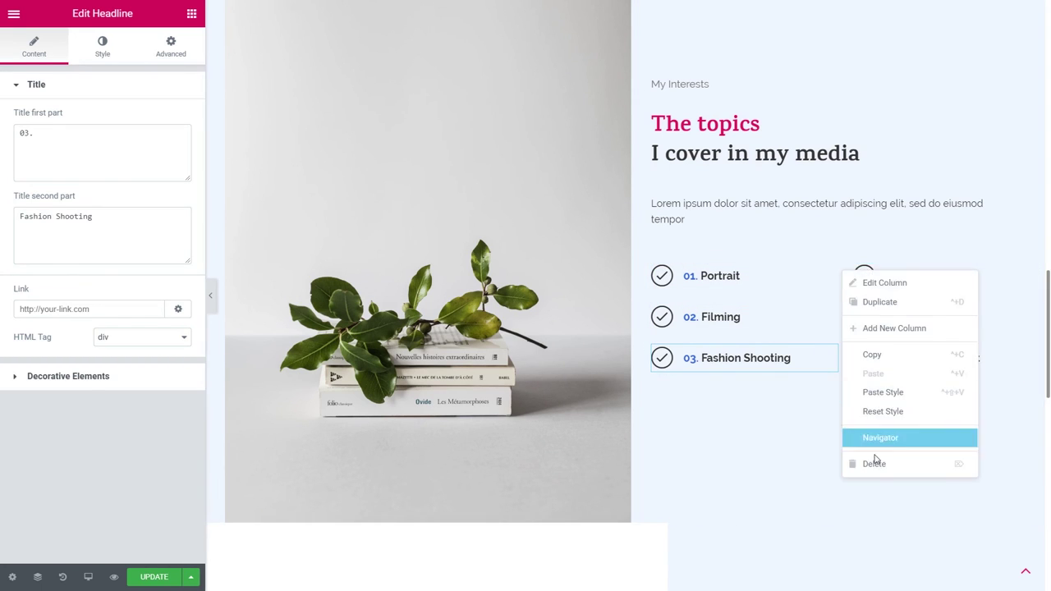
pyautogui.click(870, 463)
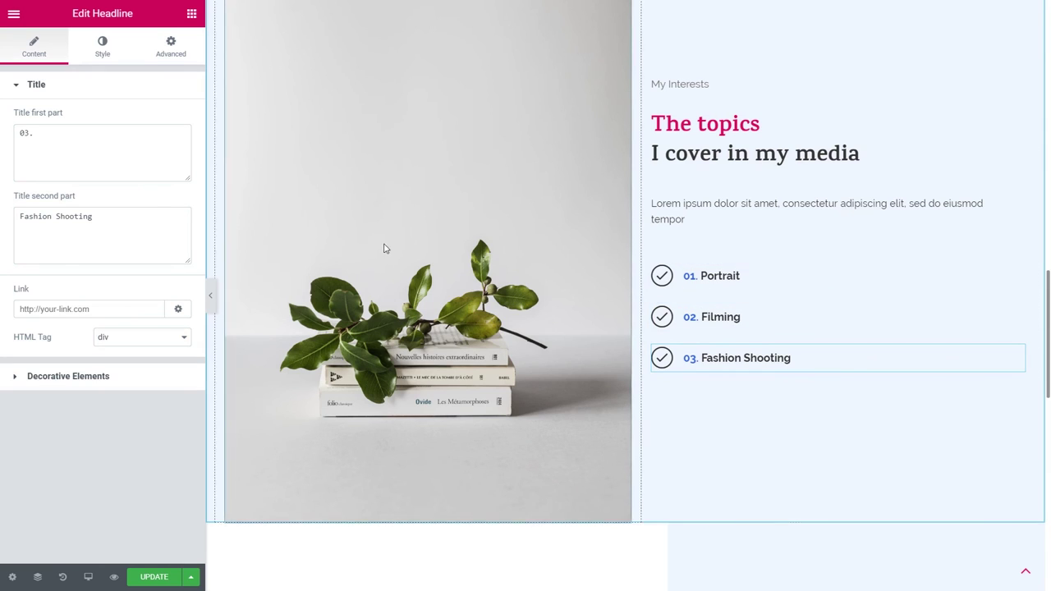
# Rename the numbered list items' second parts: 03 as "Fashion", 02 as "Photography" and 01 as "Lifestyle"
pyautogui.moveTo(106, 218); pyautogui.dragTo(38, 209)
pyautogui.press('BackSpace')
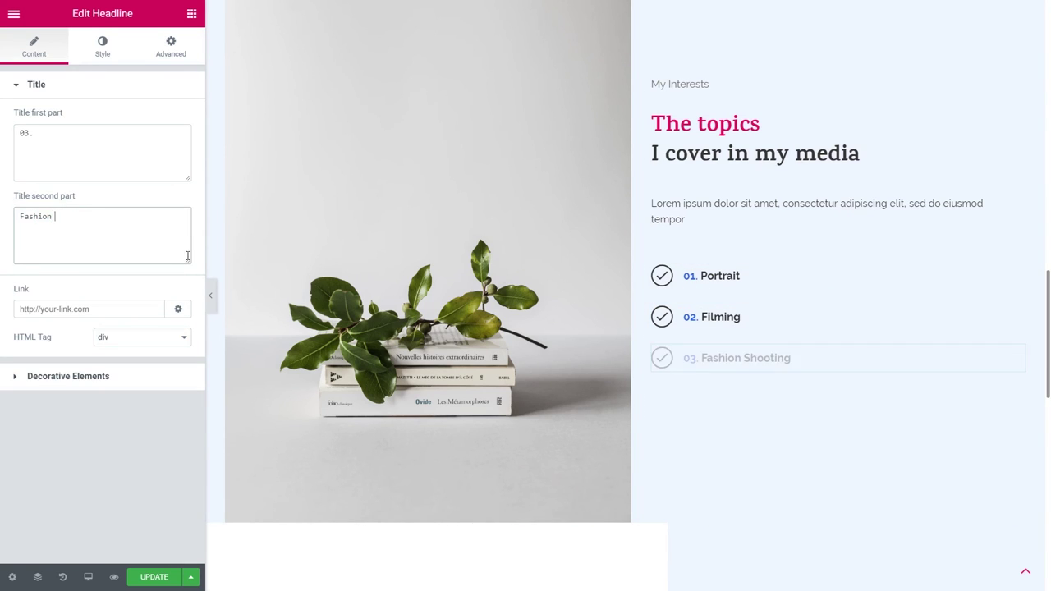
pyautogui.click(1015, 315)
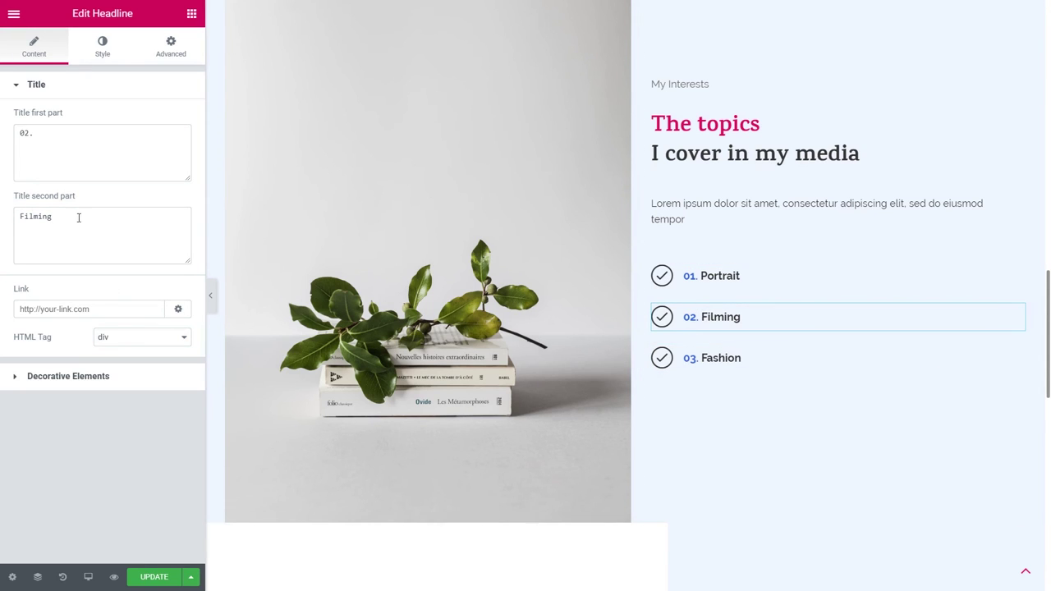
pyautogui.moveTo(79, 218); pyautogui.dragTo(15, 219)
pyautogui.write('F')
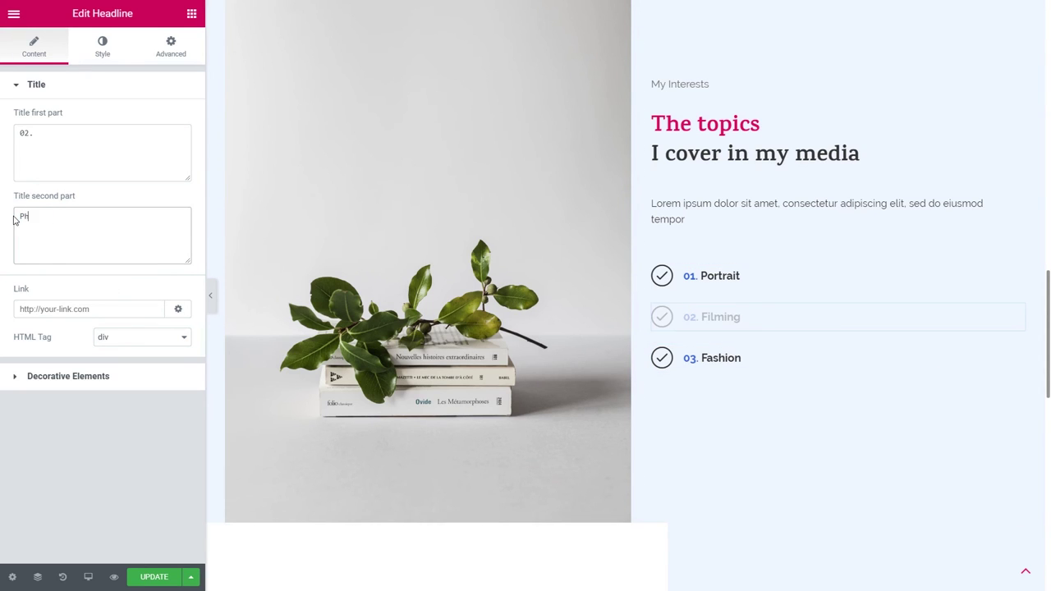
pyautogui.write('hotography')
pyautogui.click(720, 276)
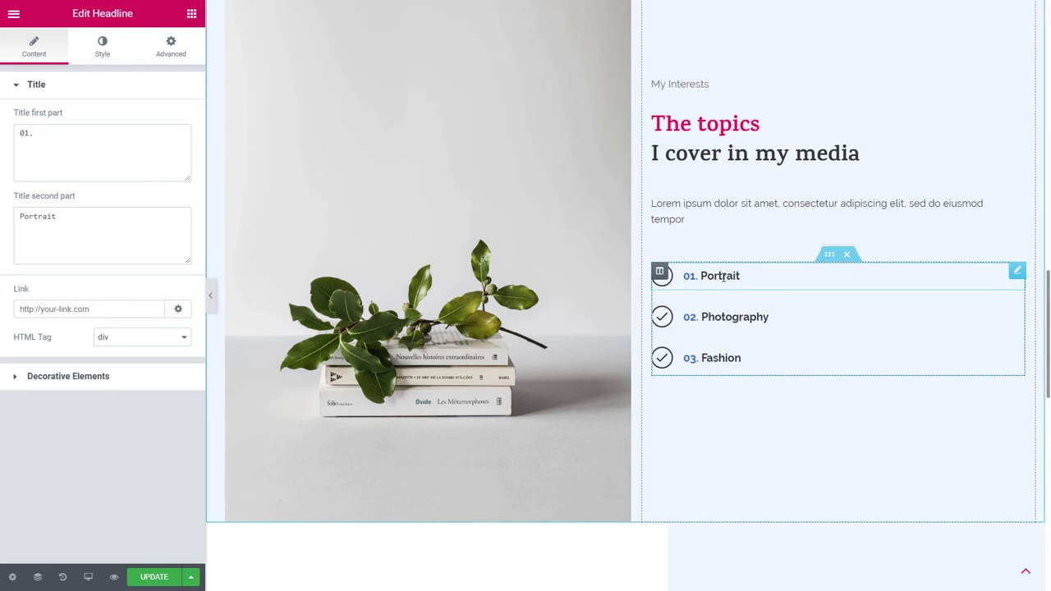
pyautogui.moveTo(72, 218); pyautogui.dragTo(12, 221)
pyautogui.write('Lifestyle')
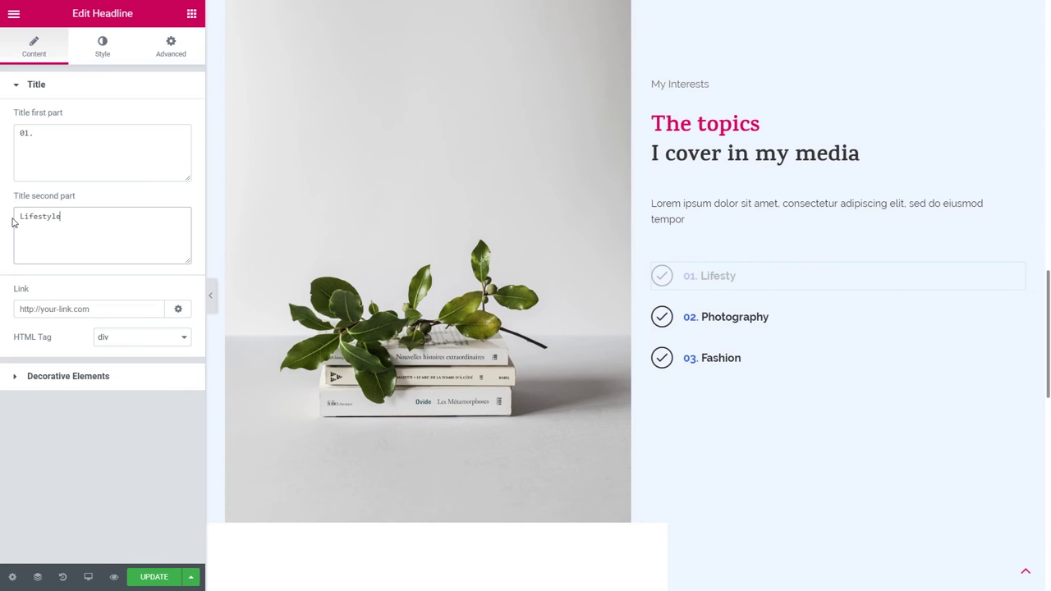
# Set the text color of the first part of list item 01 to the palette's pink #e0115f
pyautogui.click(101, 47)
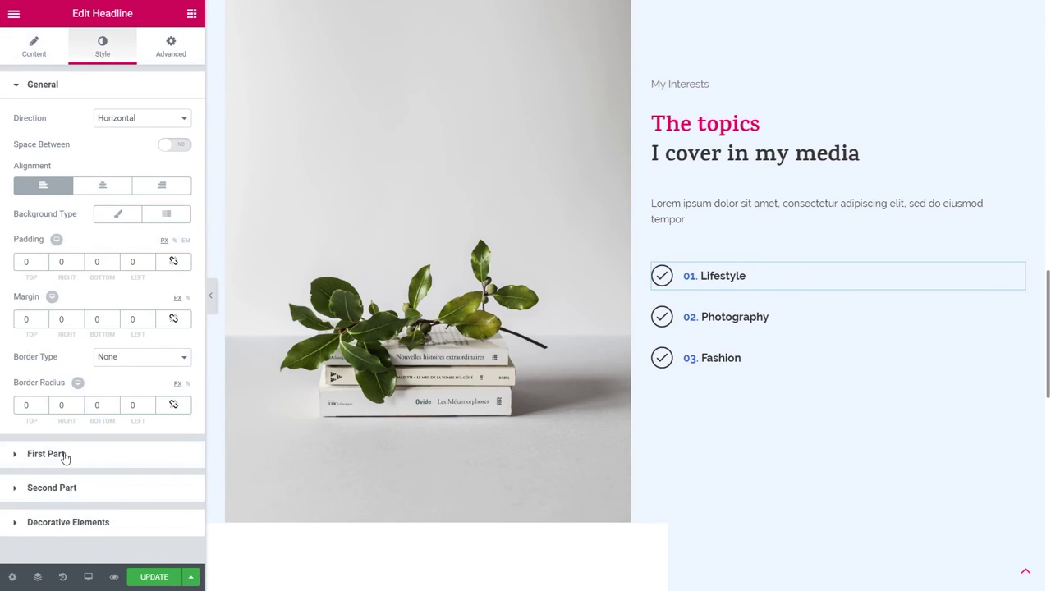
pyautogui.click(64, 522)
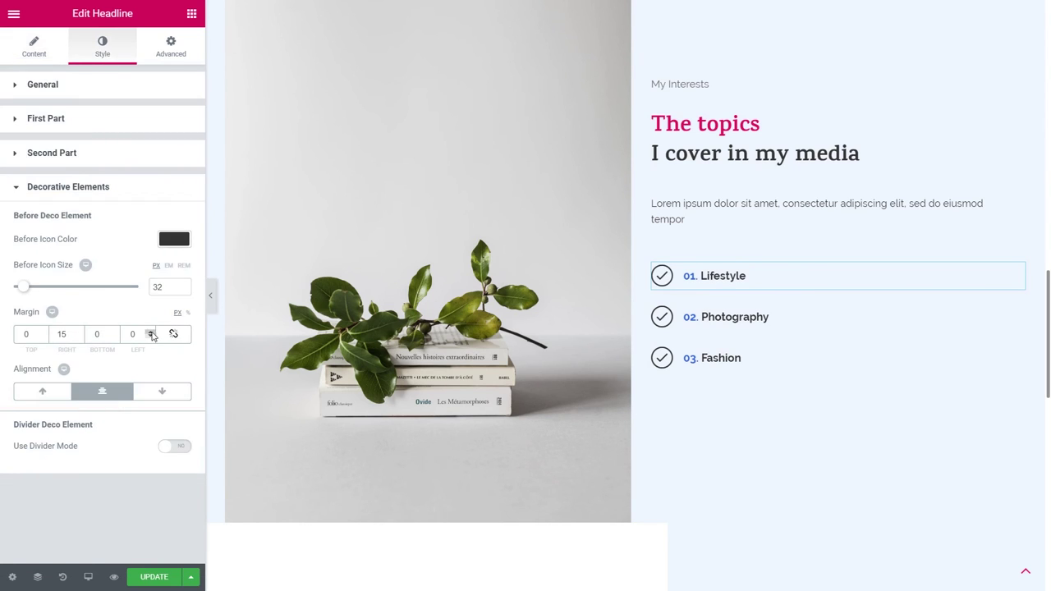
pyautogui.click(73, 120)
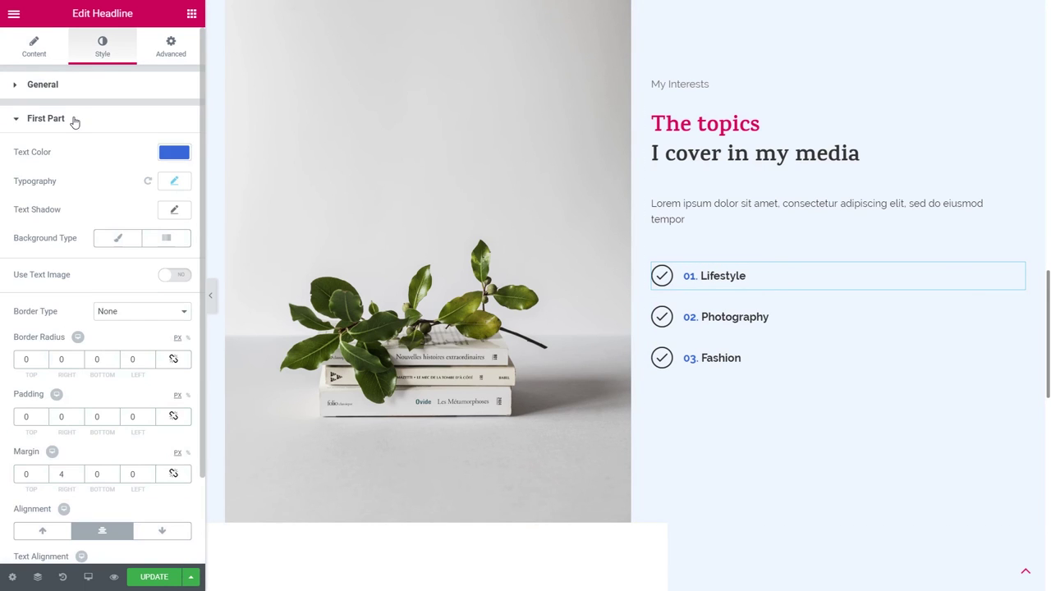
pyautogui.click(174, 153)
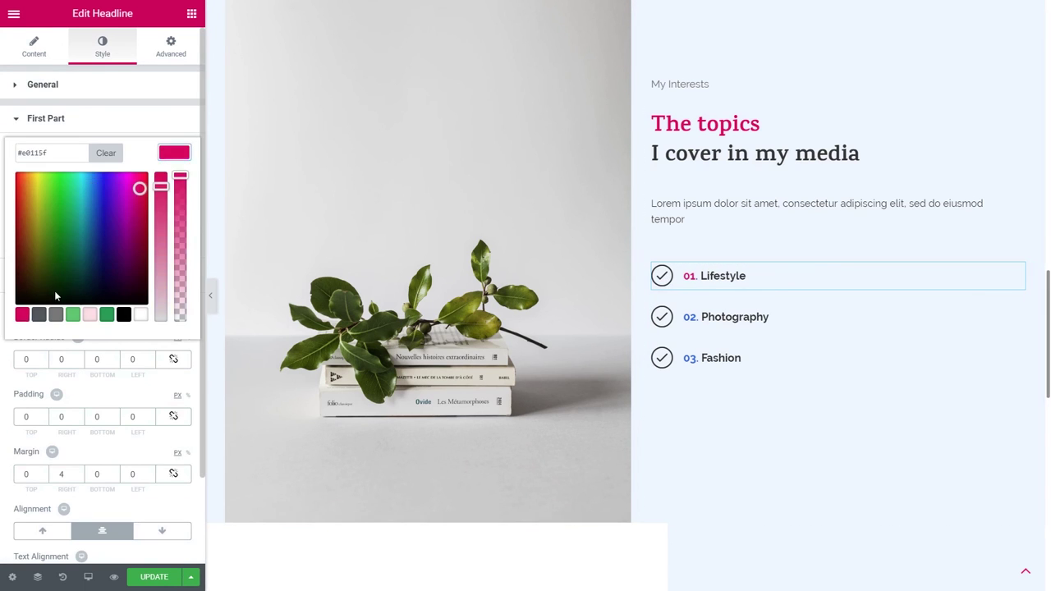
pyautogui.click(174, 152)
# Copy the style of the Lifestyle item to the Photography and Fashion items
pyautogui.rightClick(697, 277)
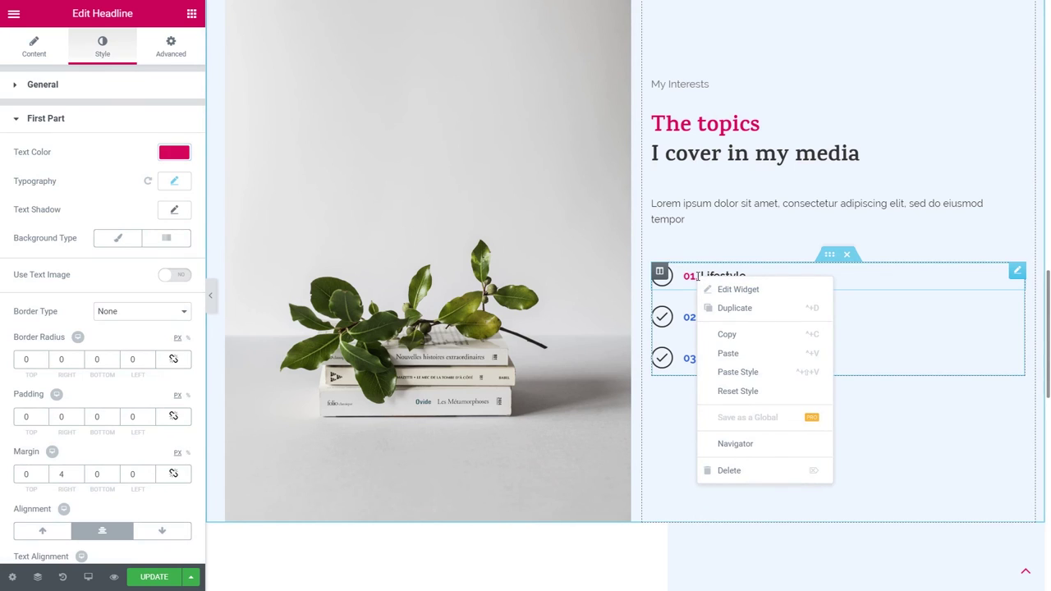
pyautogui.click(729, 335)
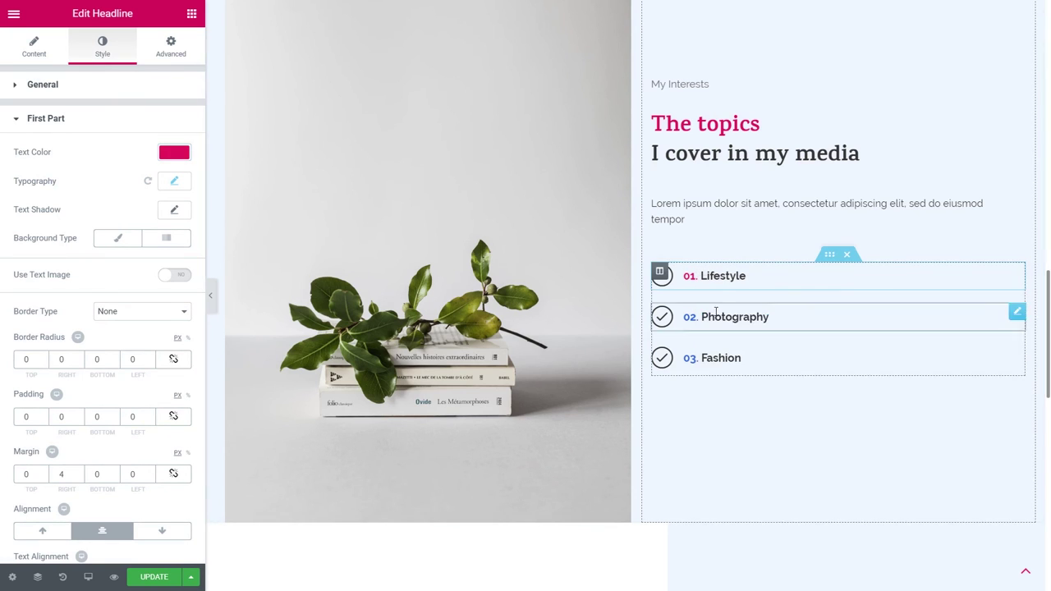
pyautogui.click(747, 316)
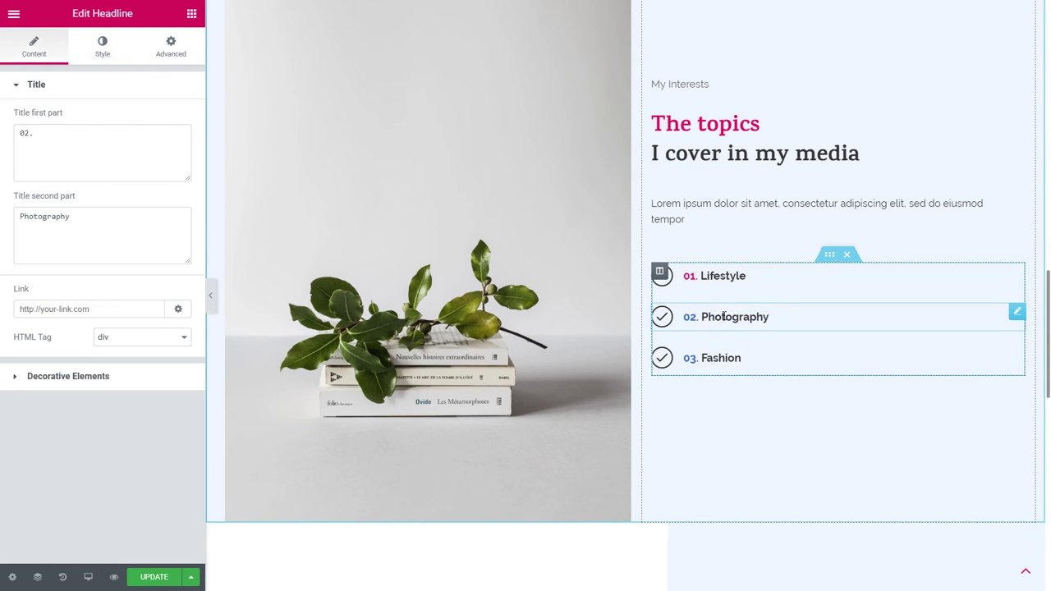
pyautogui.rightClick(734, 317)
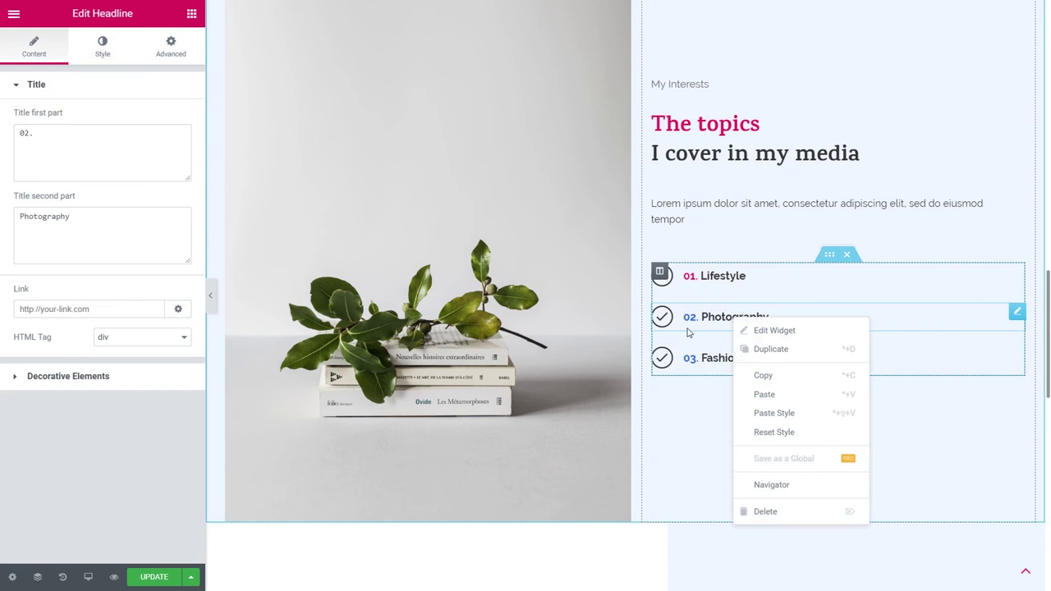
pyautogui.click(779, 413)
pyautogui.rightClick(719, 356)
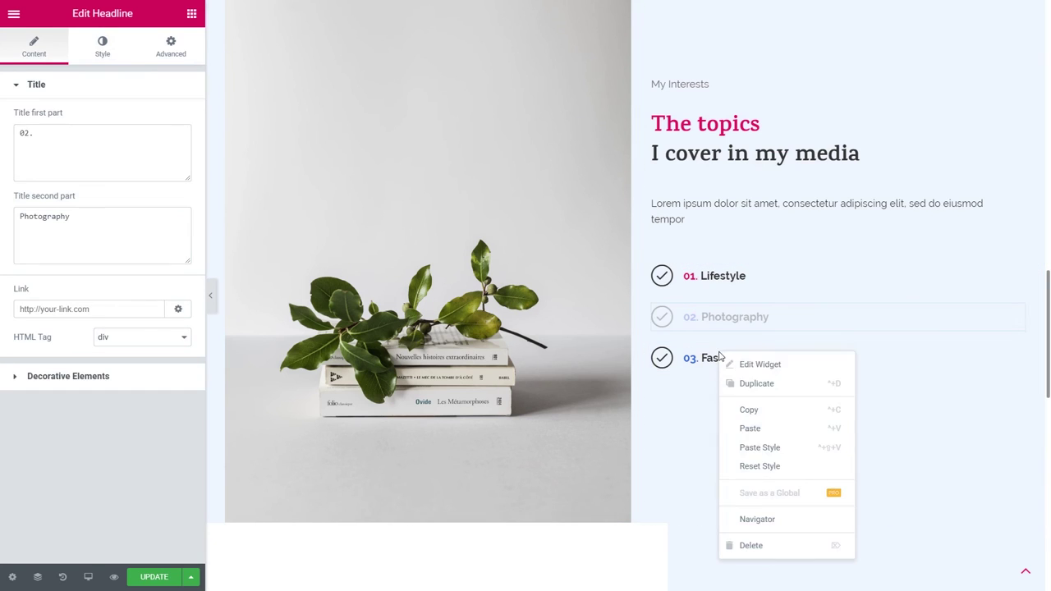
pyautogui.click(762, 445)
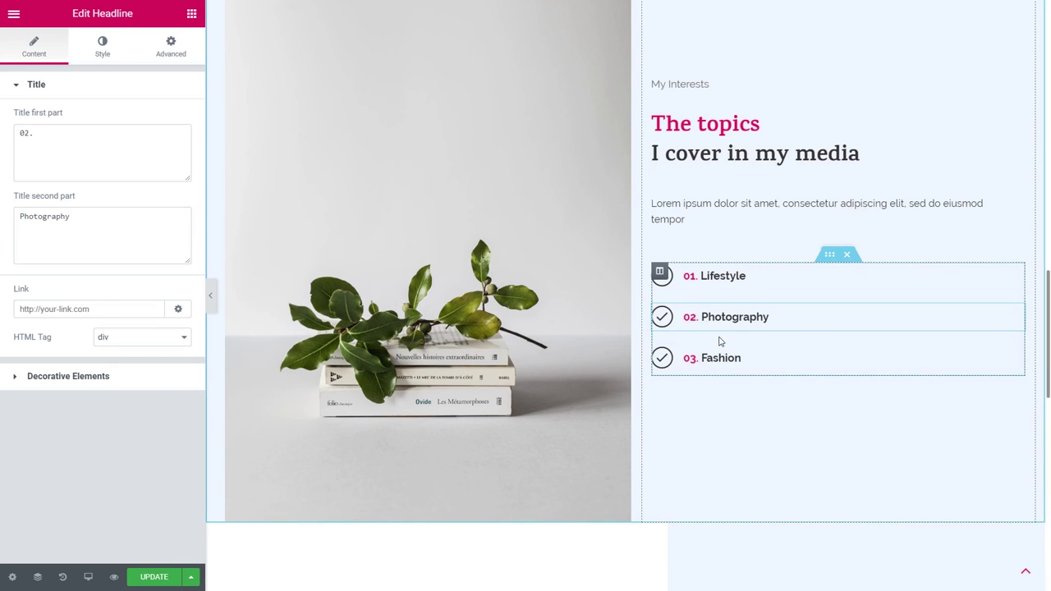
# Check the topics section without the editing controls and delete the old "Get in touch with me" contact section below it
pyautogui.click(210, 295)
pyautogui.scroll(2, 620, 373)
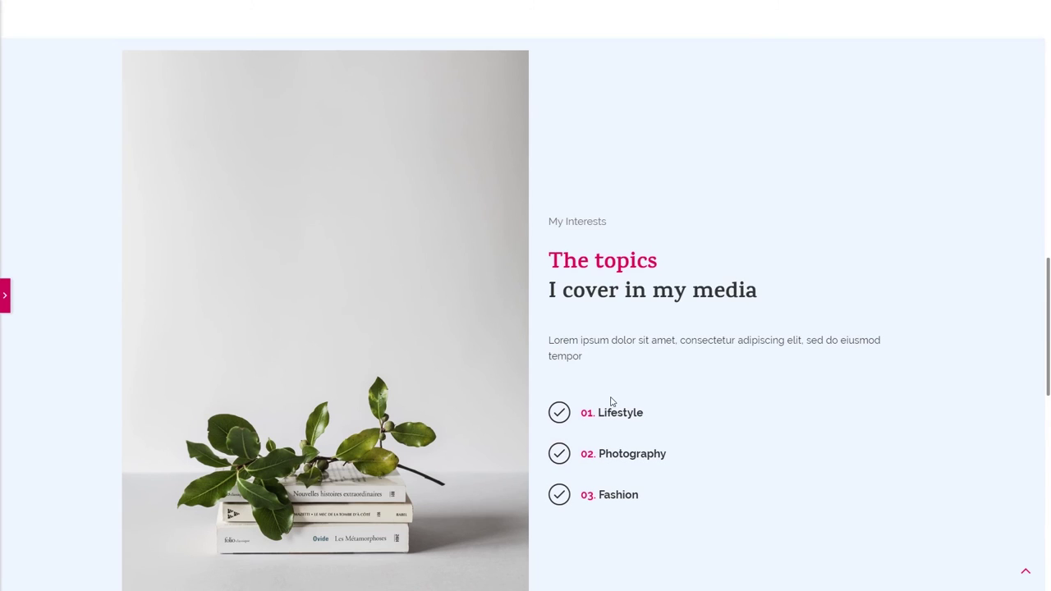
pyautogui.scroll(-1, 611, 401)
pyautogui.scroll(-8, 612, 382)
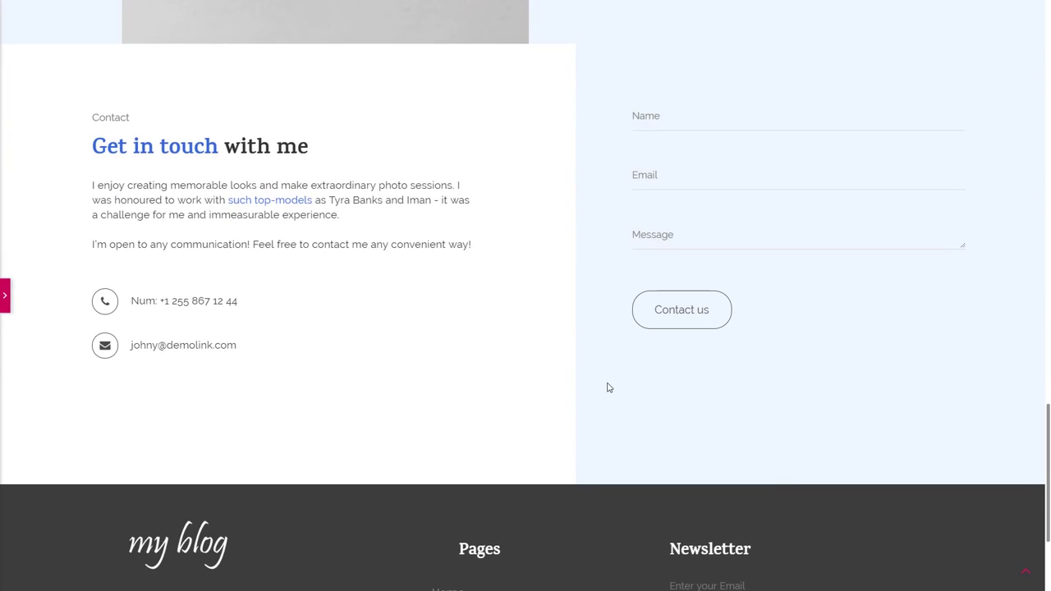
pyautogui.click(6, 295)
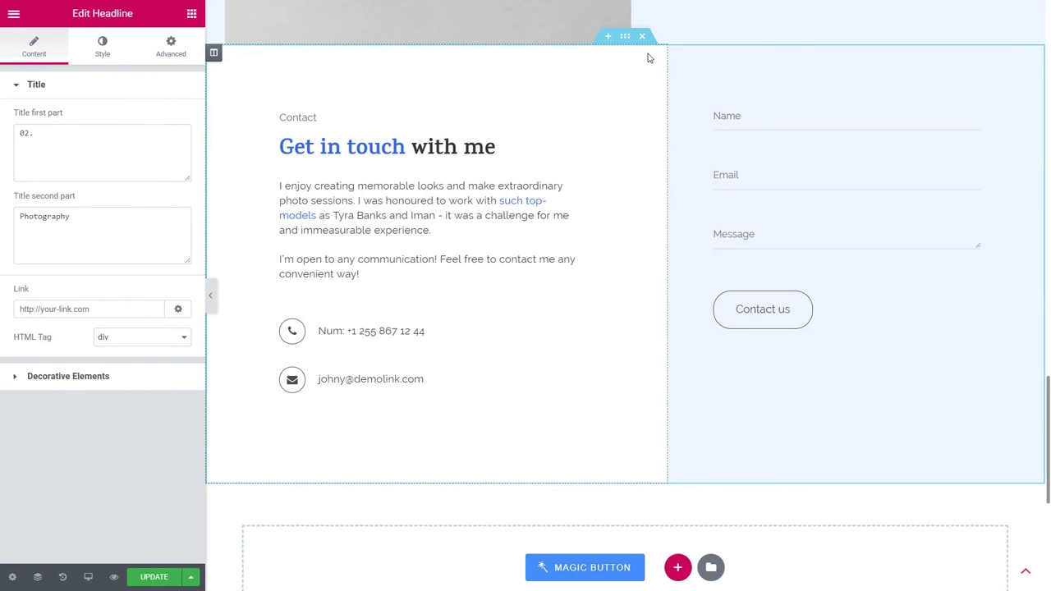
# Insert the saved "Contact Section - Blog" template at the end of the page without importing its document settings
pyautogui.scroll(-5, 646, 42)
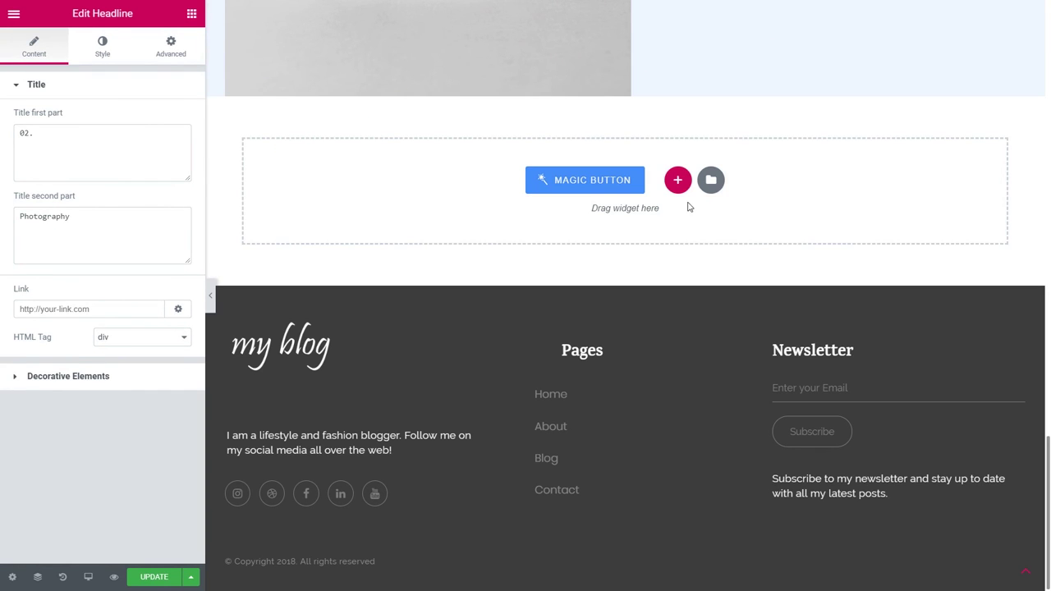
pyautogui.click(712, 182)
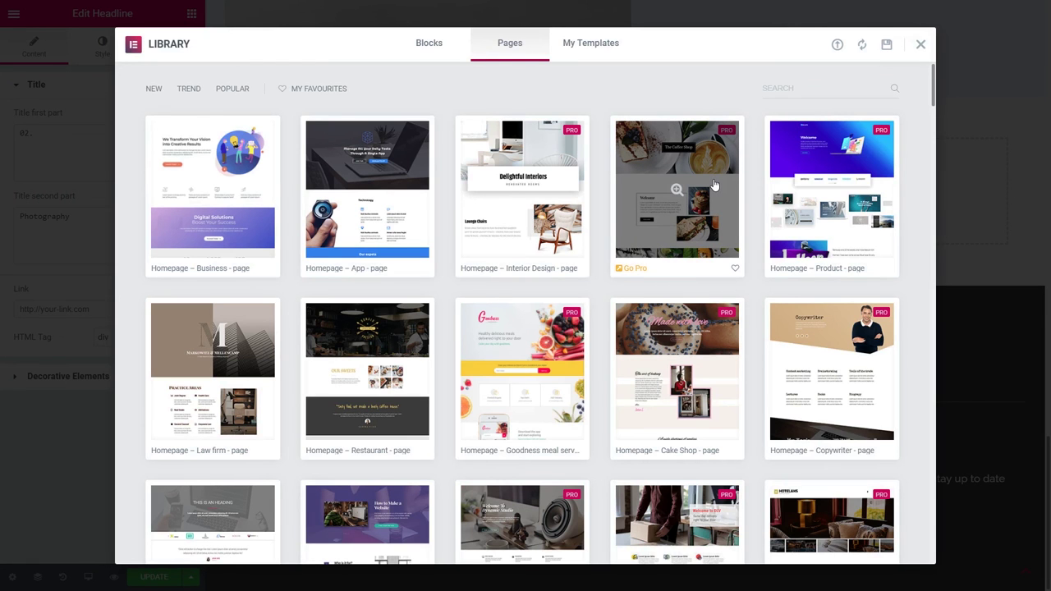
pyautogui.click(583, 45)
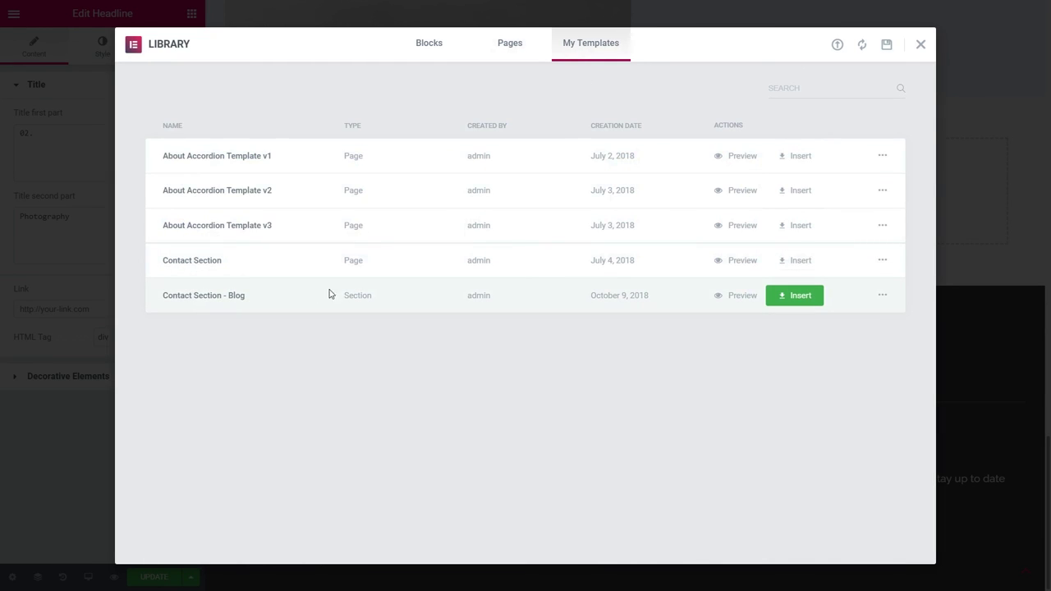
pyautogui.click(788, 297)
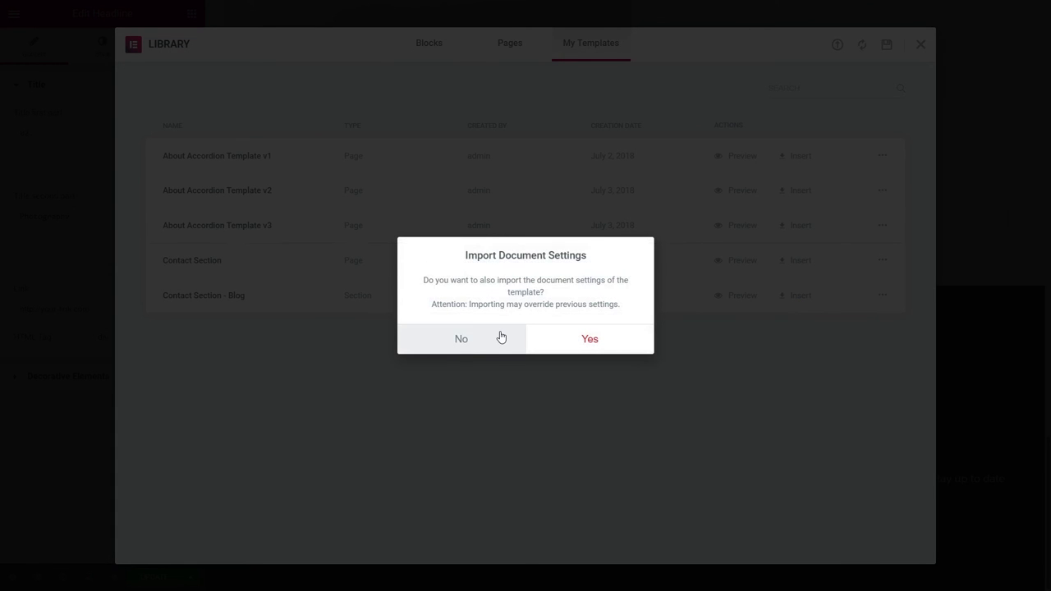
pyautogui.click(456, 344)
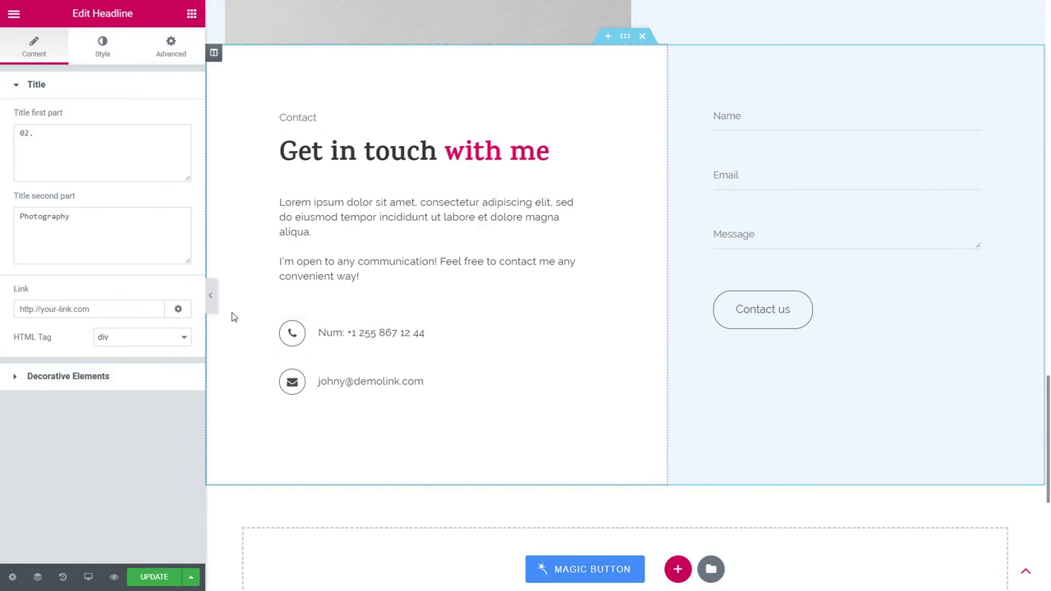
# Set the left margin of the contact section's text column to 20 px
pyautogui.click(210, 295)
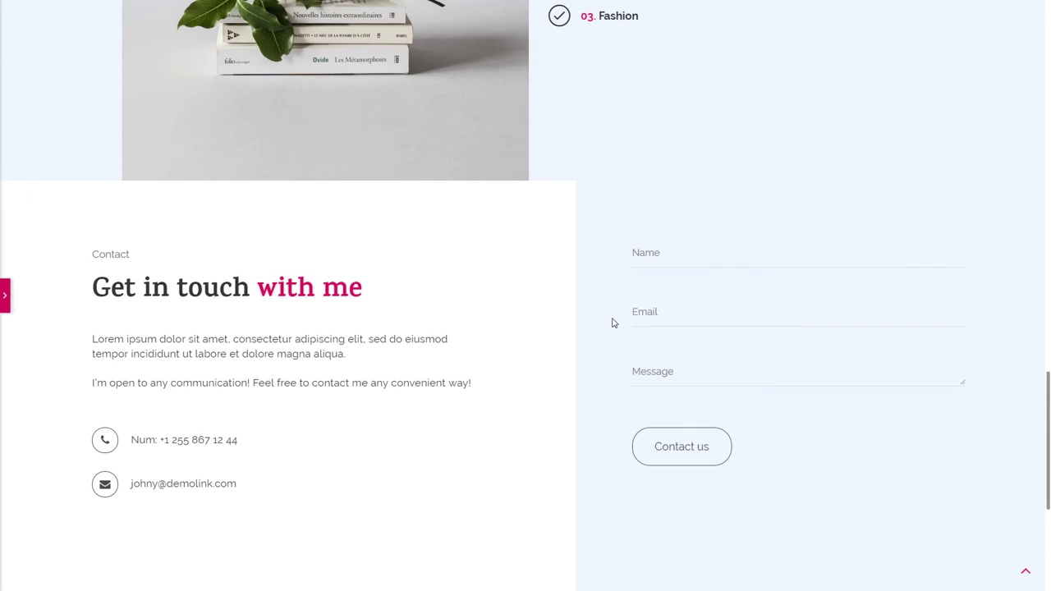
pyautogui.click(6, 297)
pyautogui.scroll(-3, 732, 368)
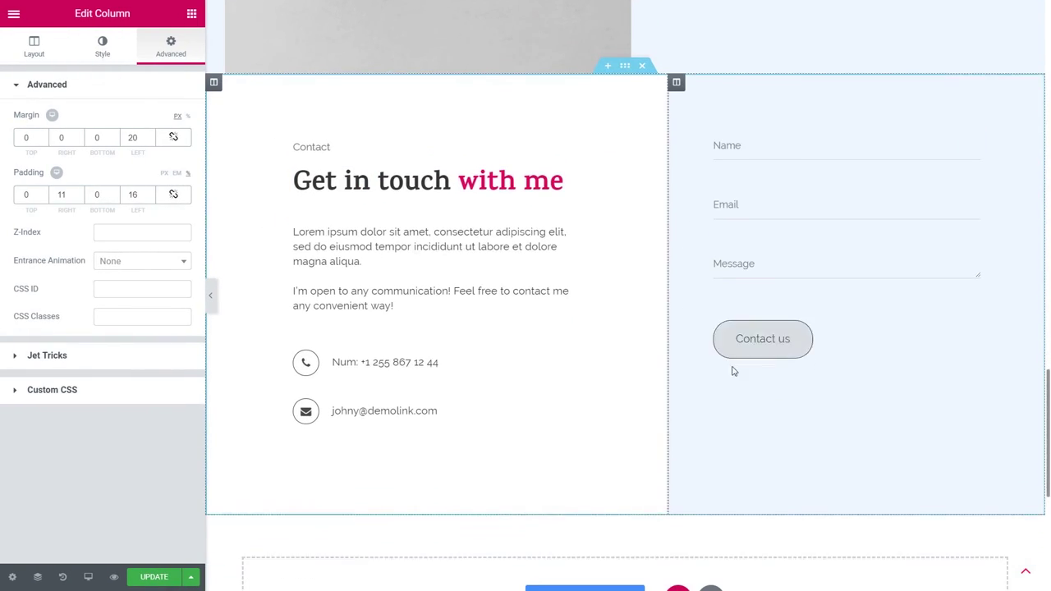
# Preview the About me page from footer to header and update it
pyautogui.click(206, 300)
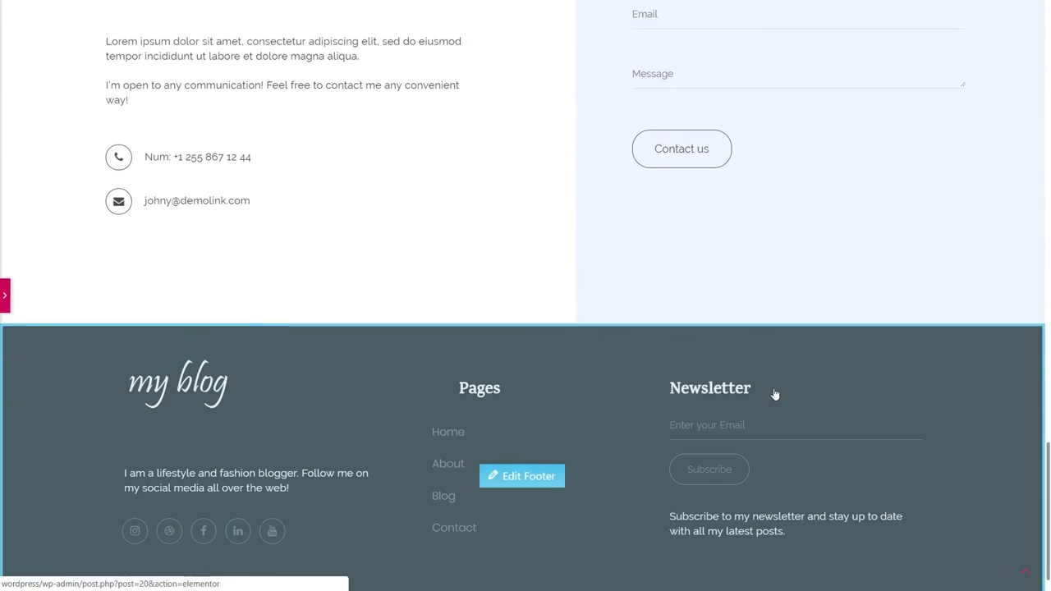
pyautogui.scroll(20, 828, 377)
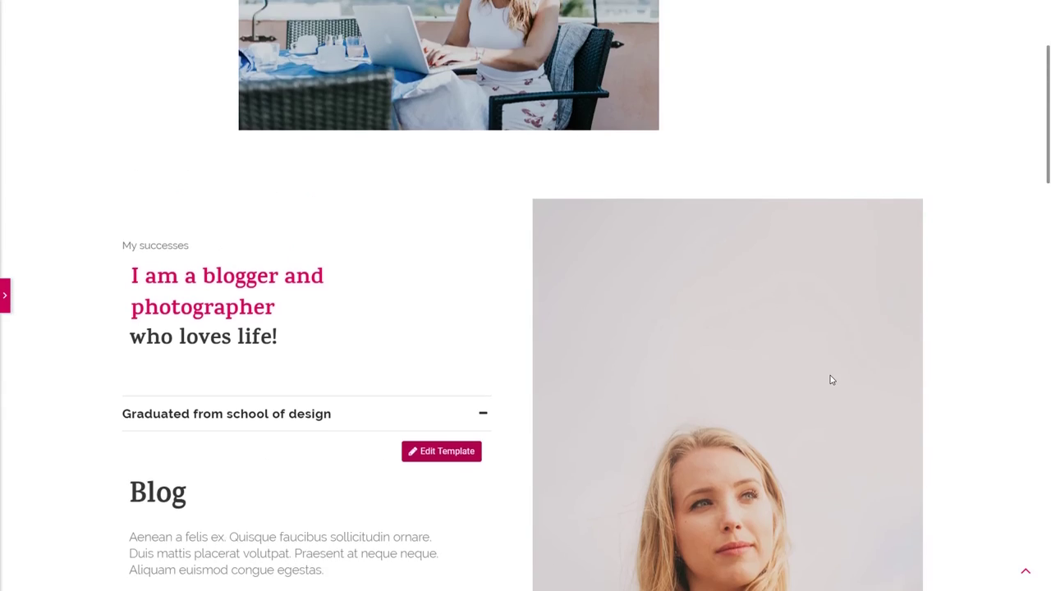
pyautogui.scroll(3, 830, 379)
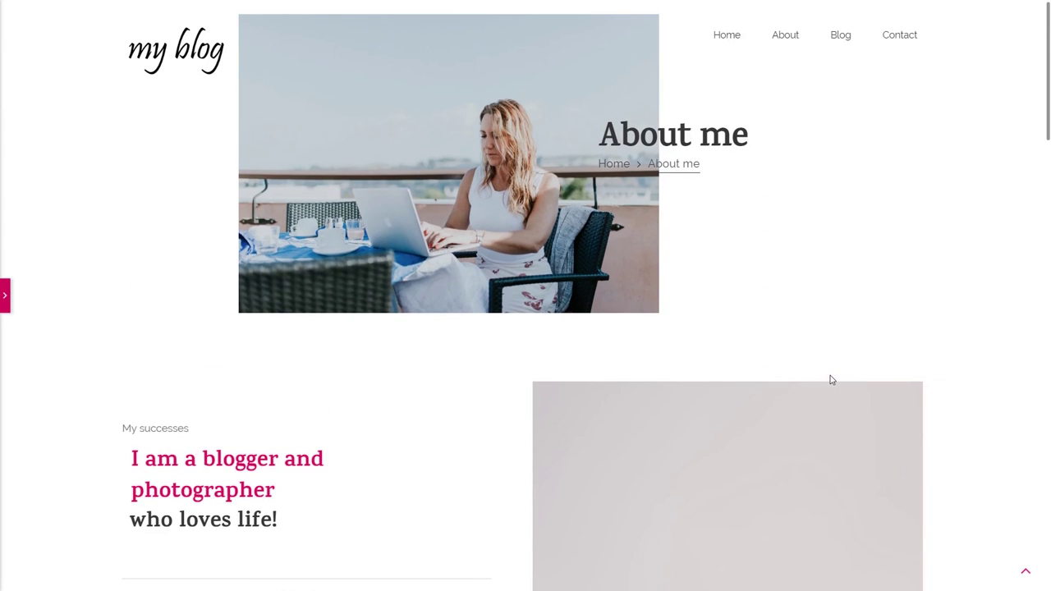
pyautogui.click(3, 296)
pyautogui.click(156, 577)
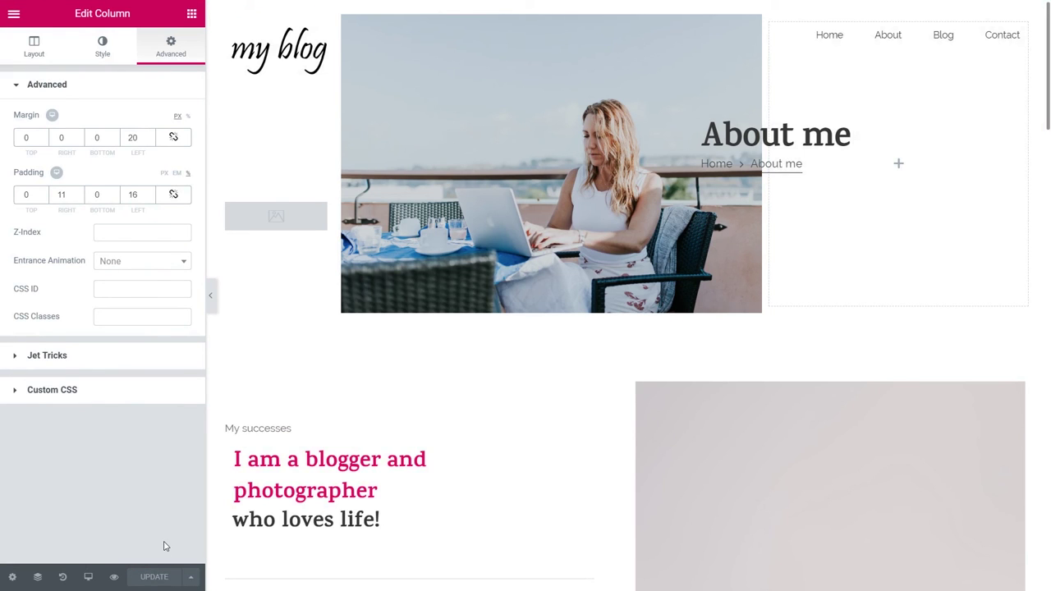
# Return to the list of pages and open the My contacts page for editing with Elementor
pyautogui.hotkey('alt', 'Left')
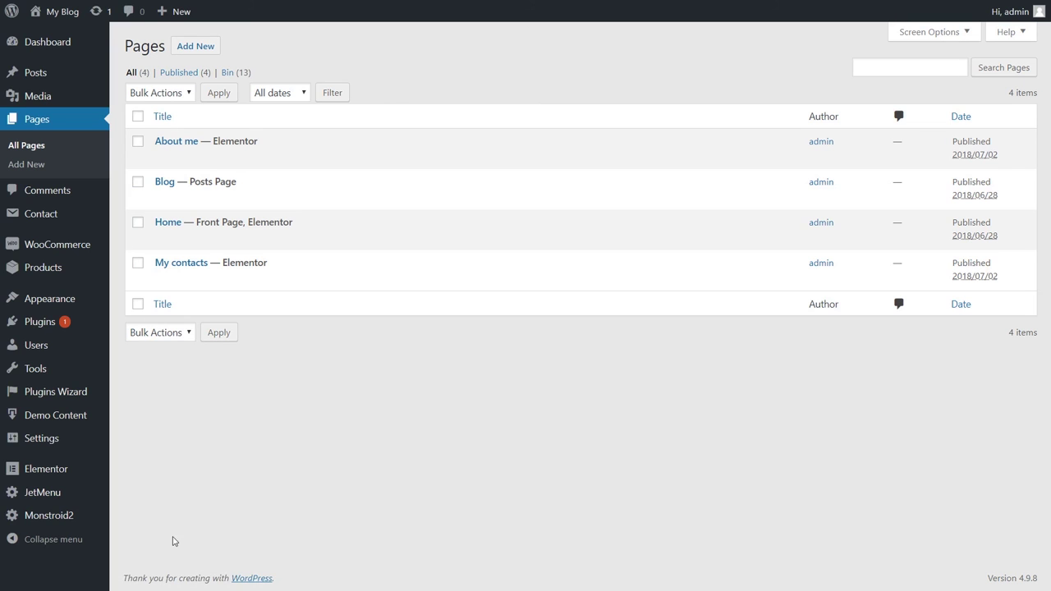
pyautogui.moveTo(180, 272)
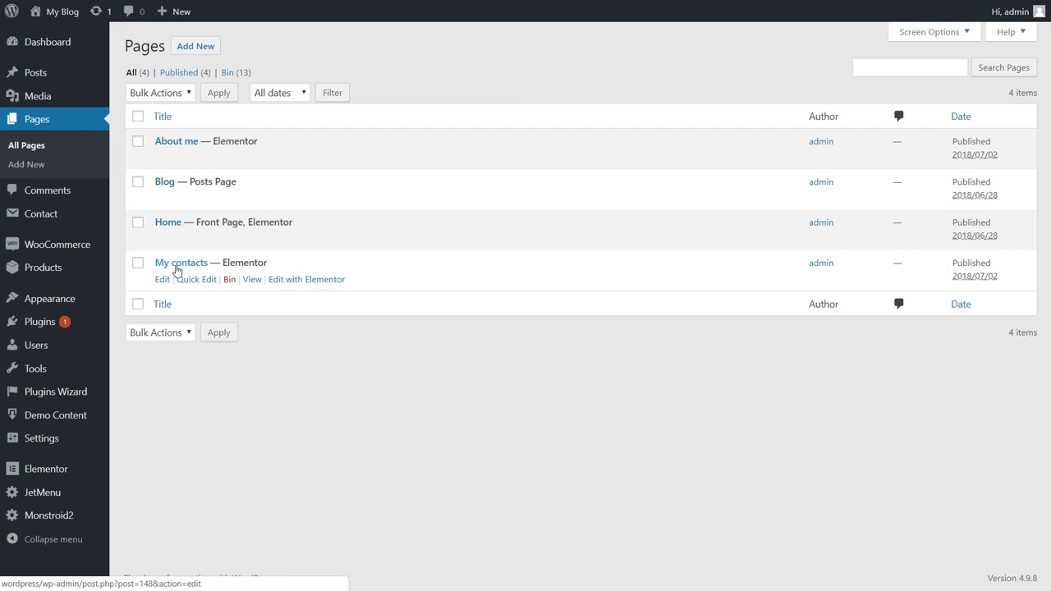
pyautogui.click(312, 281)
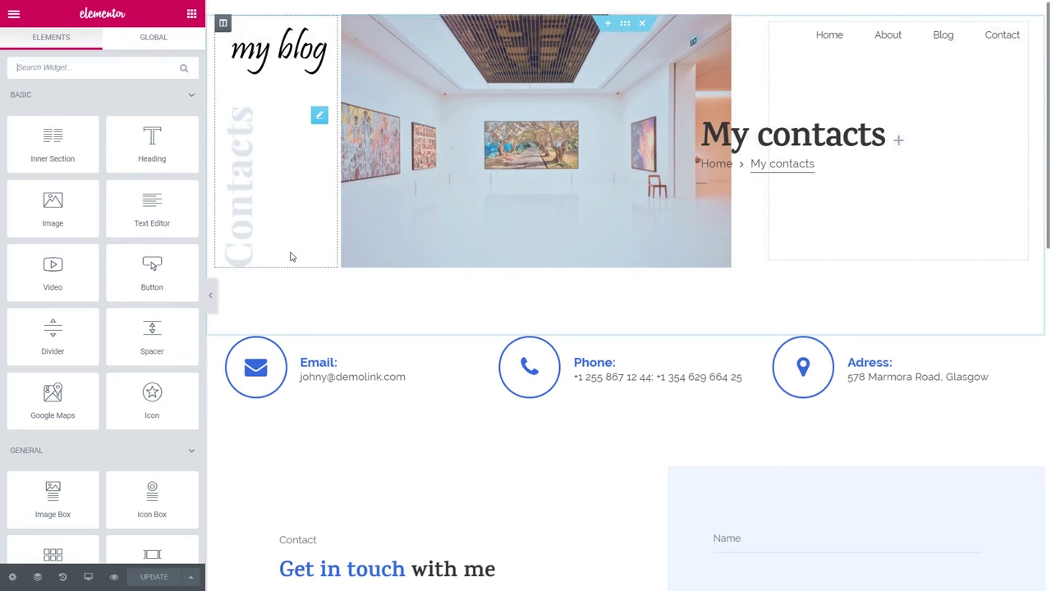
# Replace the My contacts header image with the media library photo of the woman in a black hat
pyautogui.click(480, 214)
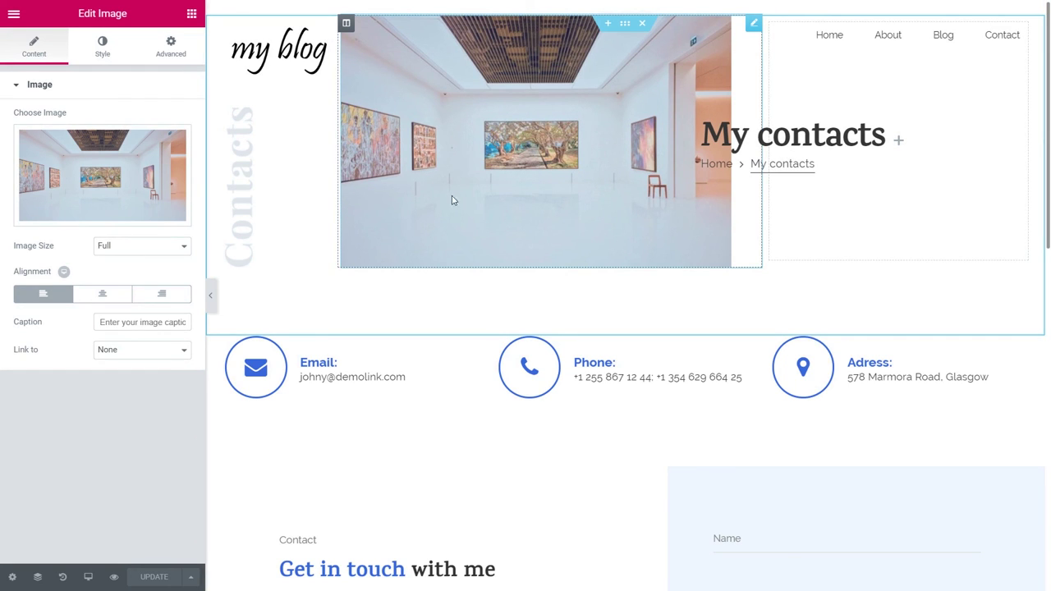
pyautogui.click(155, 167)
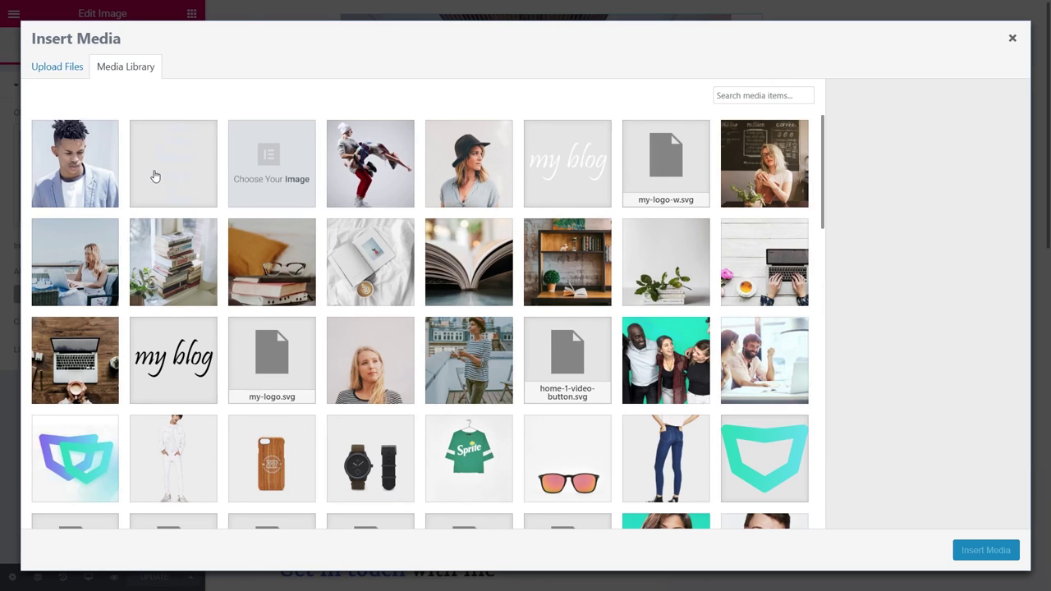
pyautogui.click(93, 271)
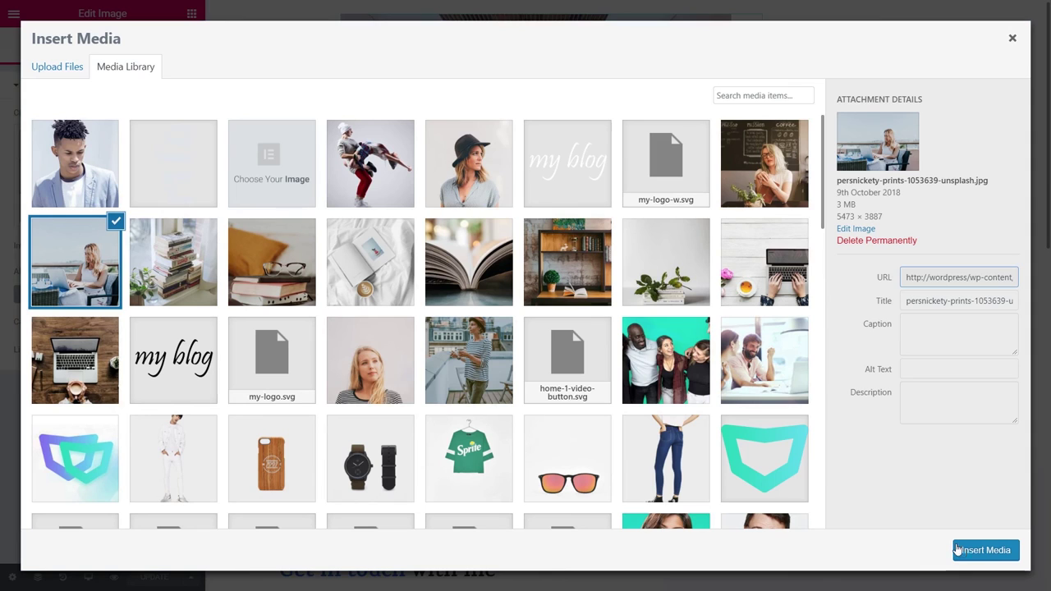
pyautogui.click(497, 186)
pyautogui.click(965, 549)
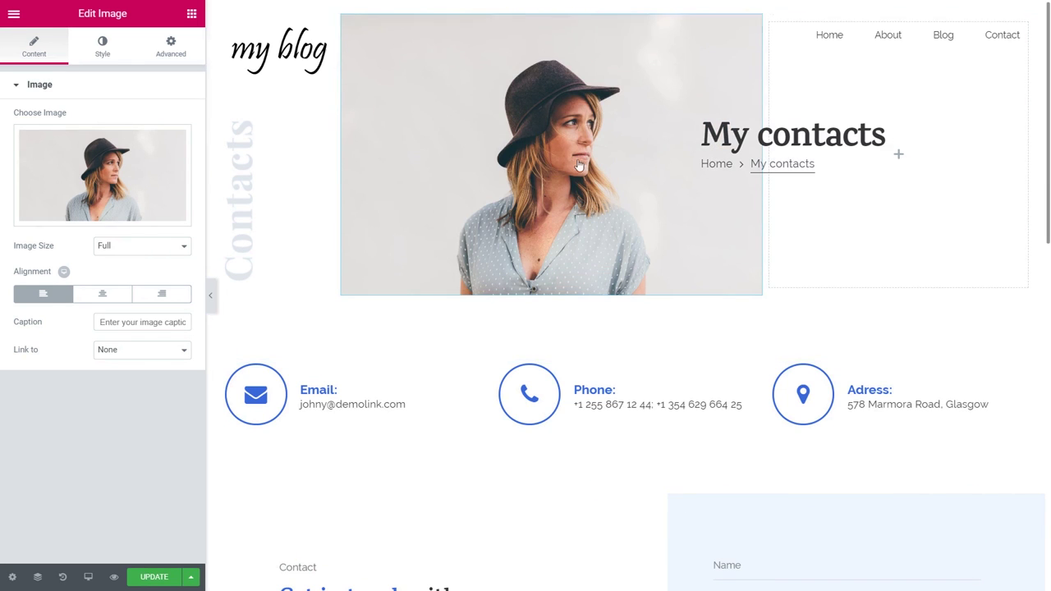
# Delete the vertical "Contacts" text beside the header image, open the image's Jet Tricks settings and update the page
pyautogui.rightClick(263, 222)
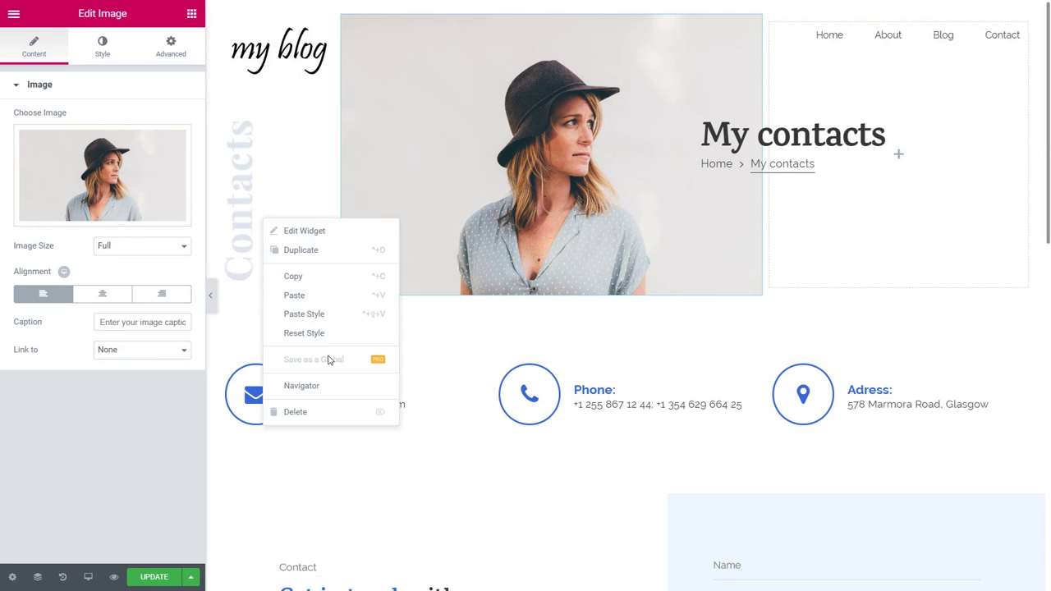
pyautogui.click(312, 412)
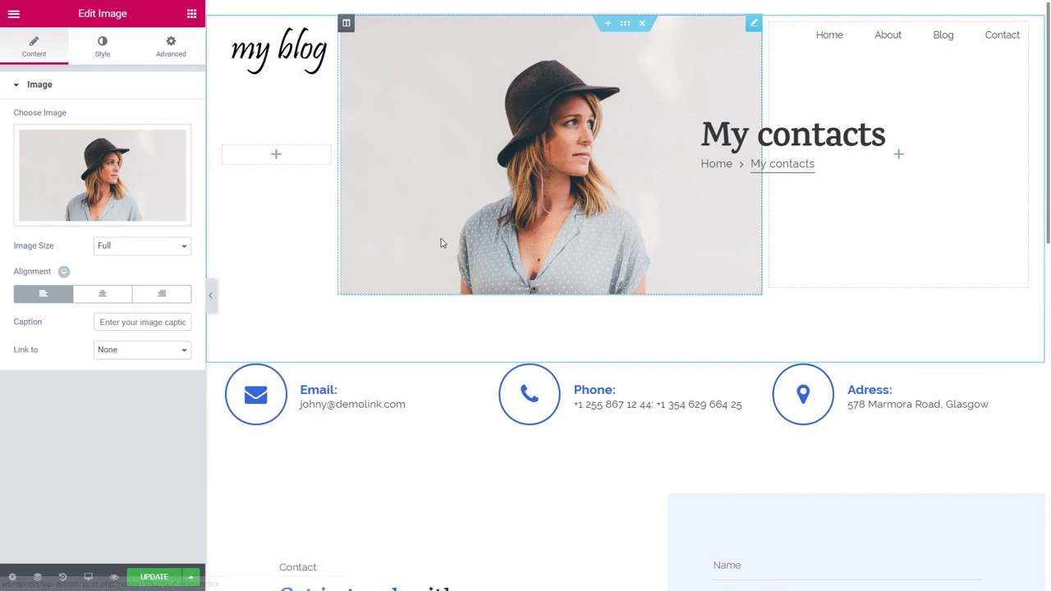
pyautogui.click(170, 49)
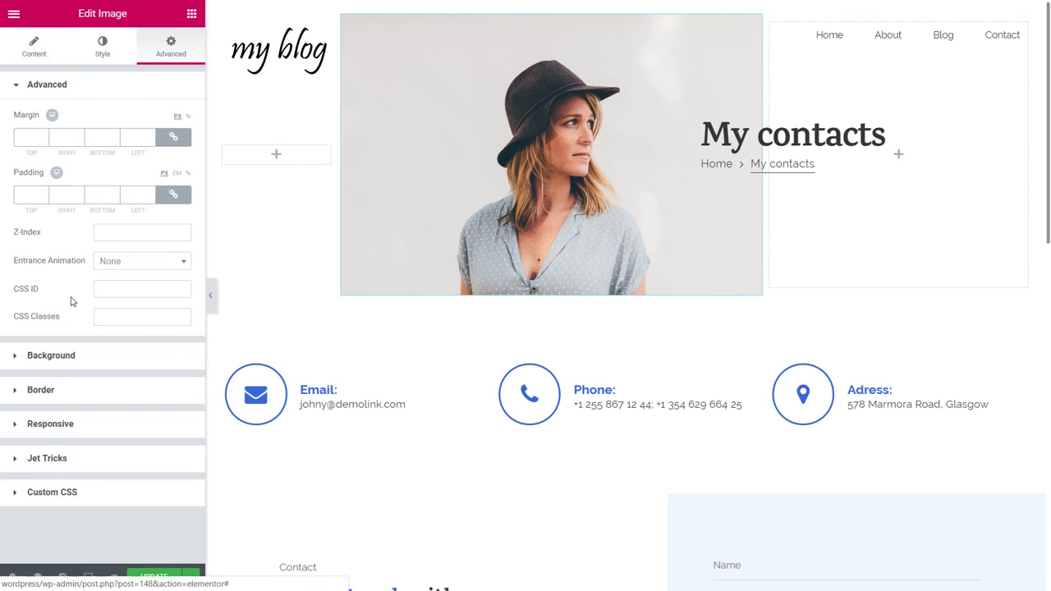
pyautogui.click(66, 450)
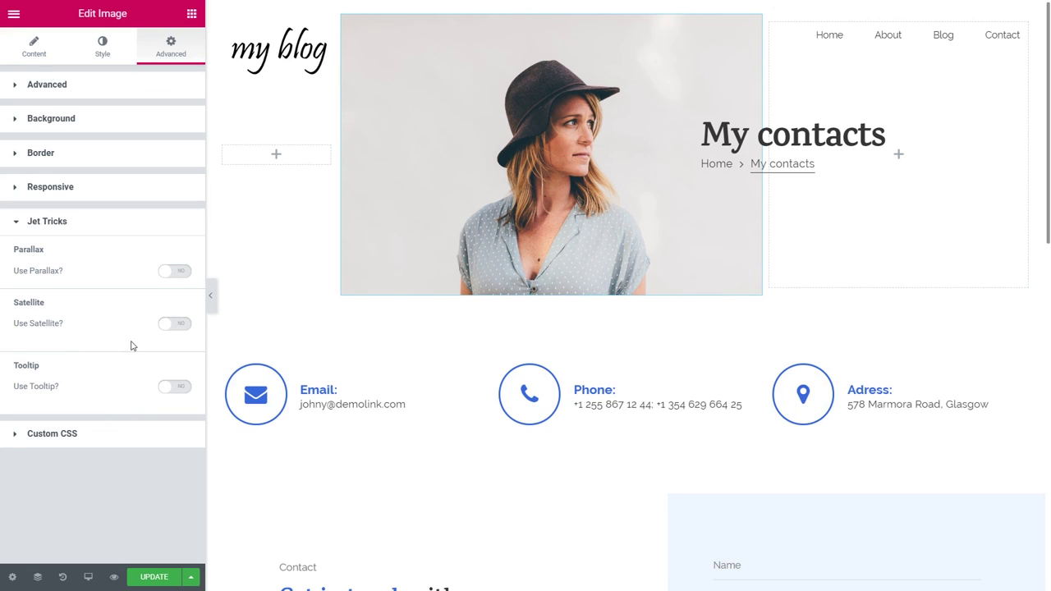
pyautogui.click(151, 576)
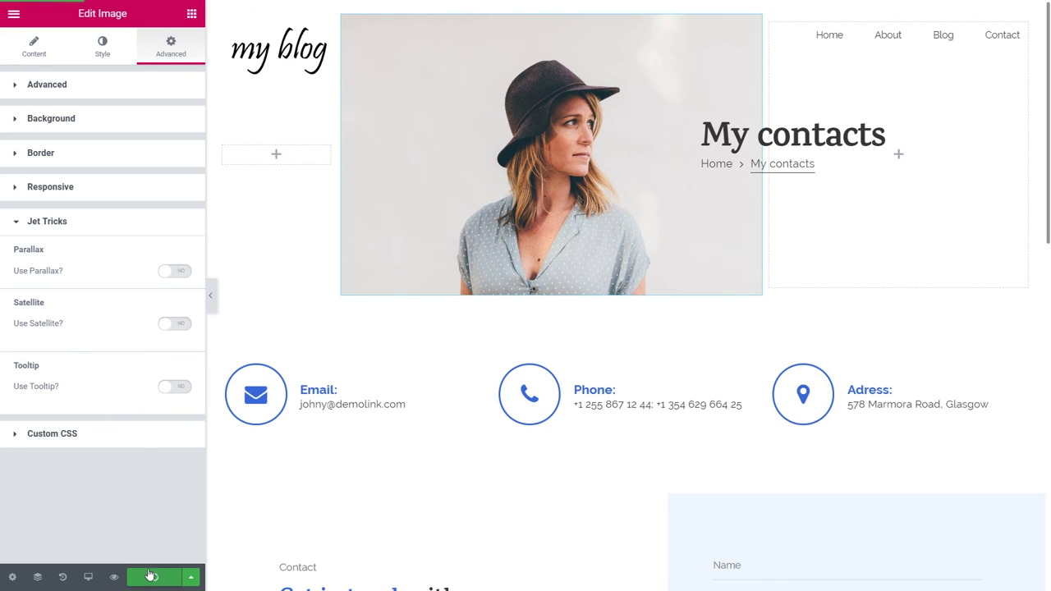
# Return to the list of pages, open the About me page for editing with Elementor and select its header image
pyautogui.hotkey('alt', 'Left')
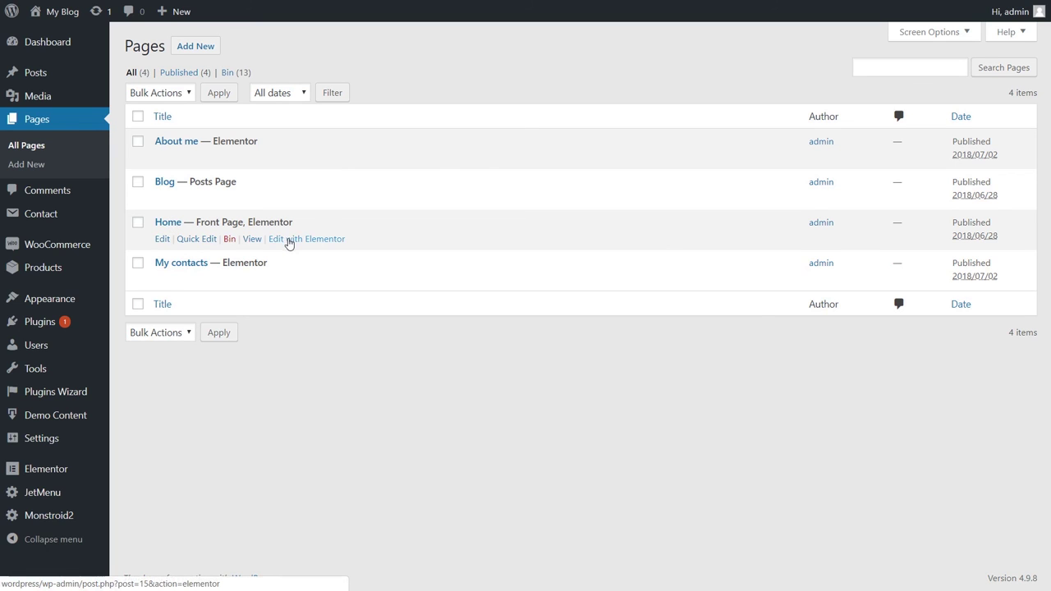
pyautogui.click(284, 159)
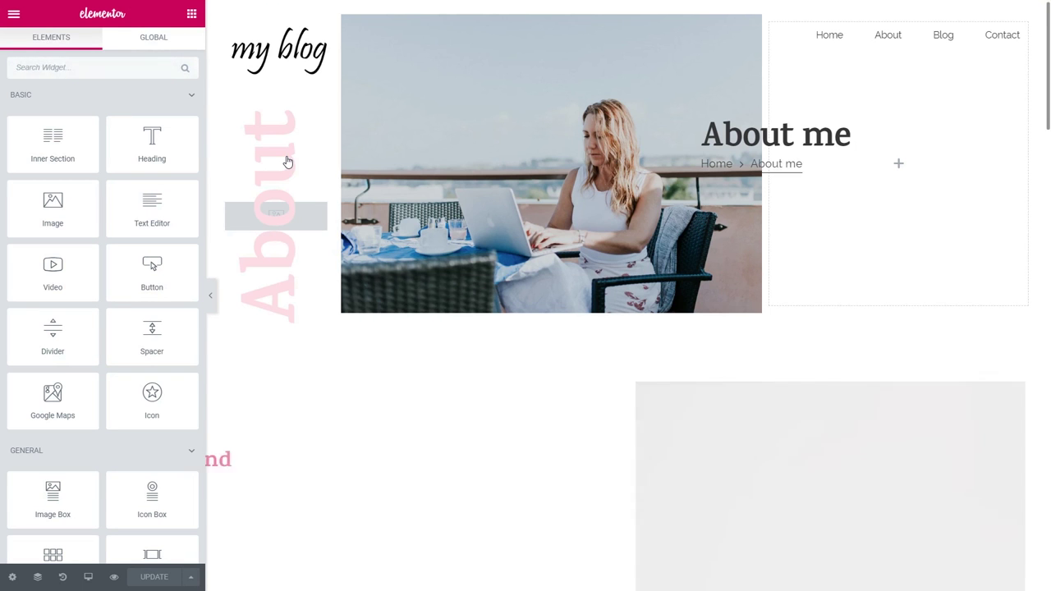
pyautogui.click(403, 293)
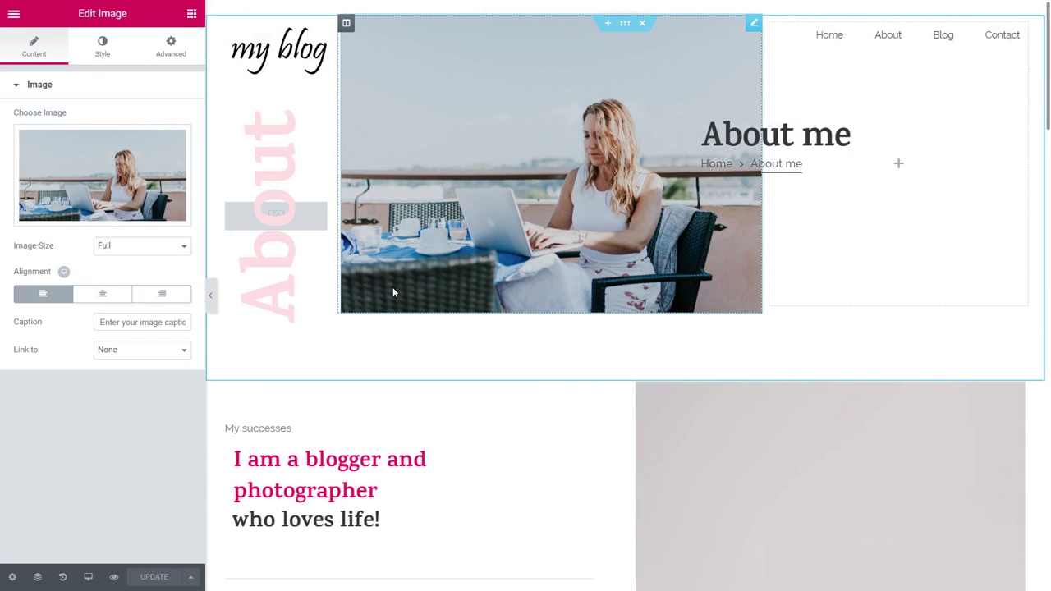
# Save the About me header image section as a template named "Image with Satellite" and close the library
pyautogui.rightClick(528, 250)
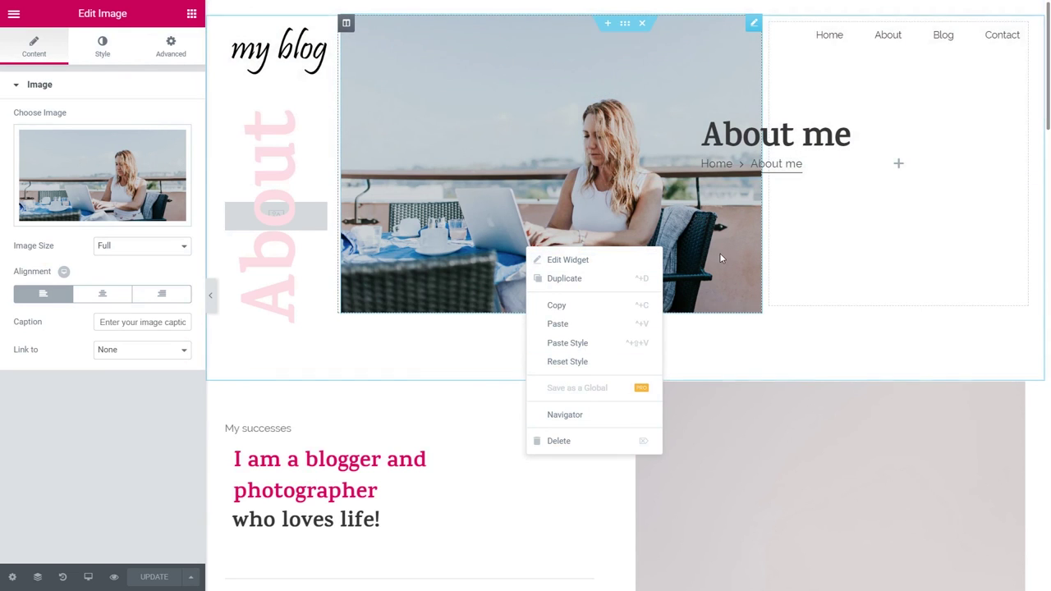
pyautogui.rightClick(719, 253)
pyautogui.rightClick(668, 353)
pyautogui.click(718, 493)
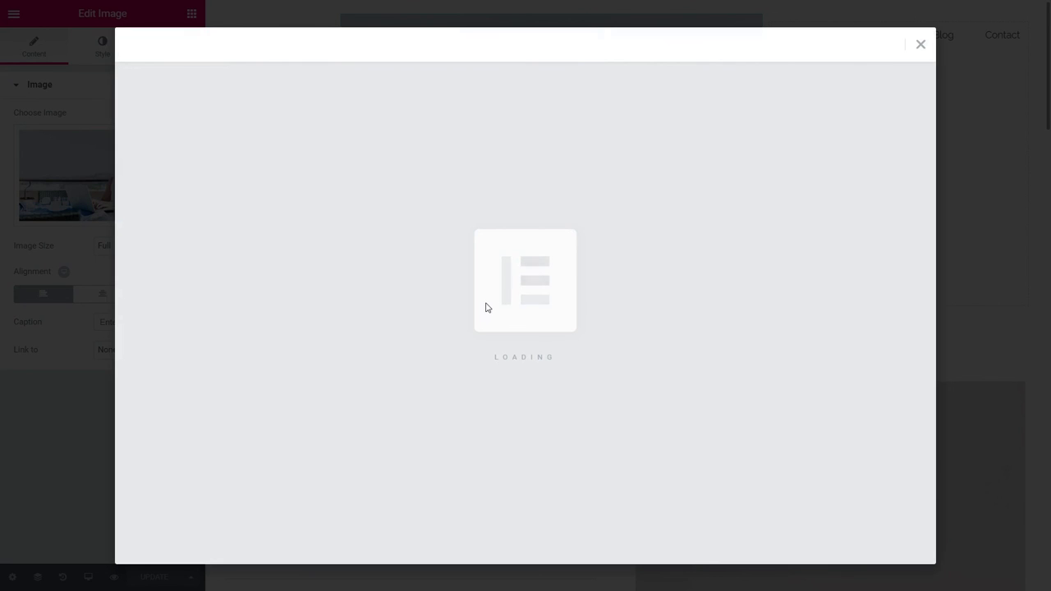
pyautogui.write('Image with Satellite')
pyautogui.click(704, 295)
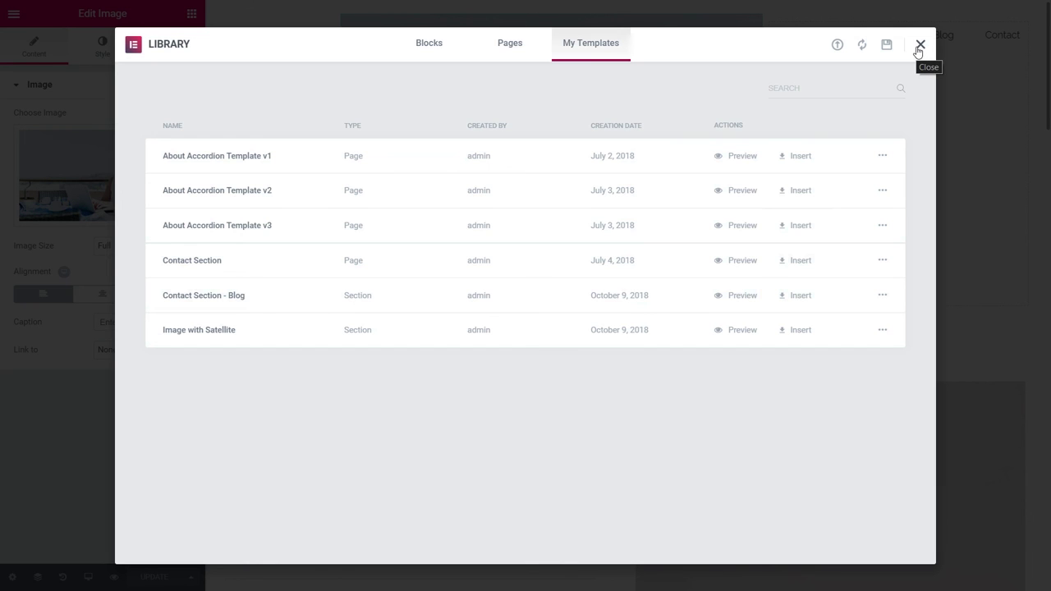
pyautogui.click(919, 45)
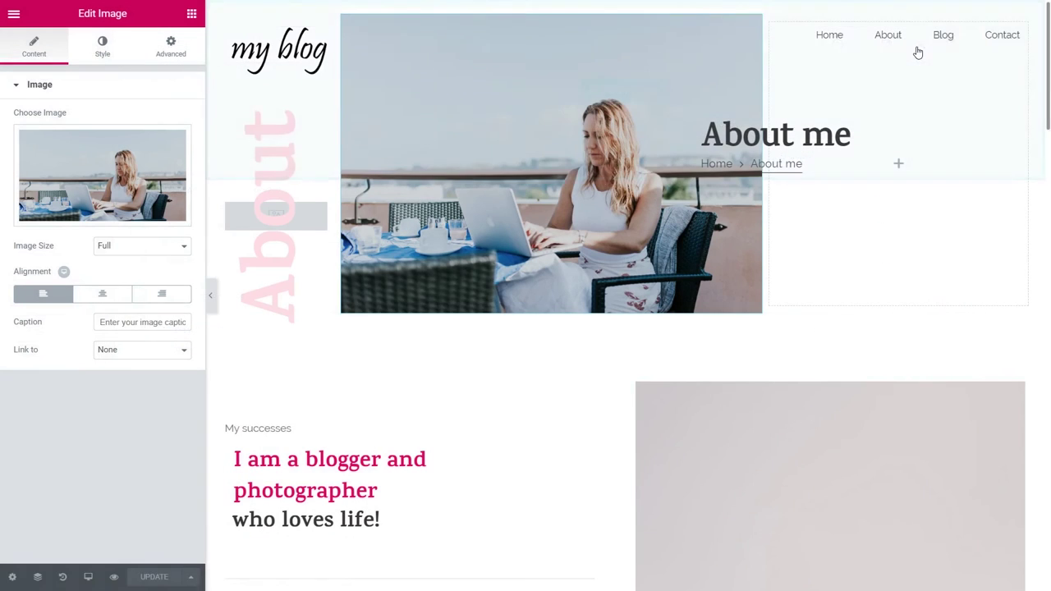
# Reopen the My contacts page with Elementor and insert the saved "Image with Satellite" template above the contact details section
pyautogui.click(107, 579)
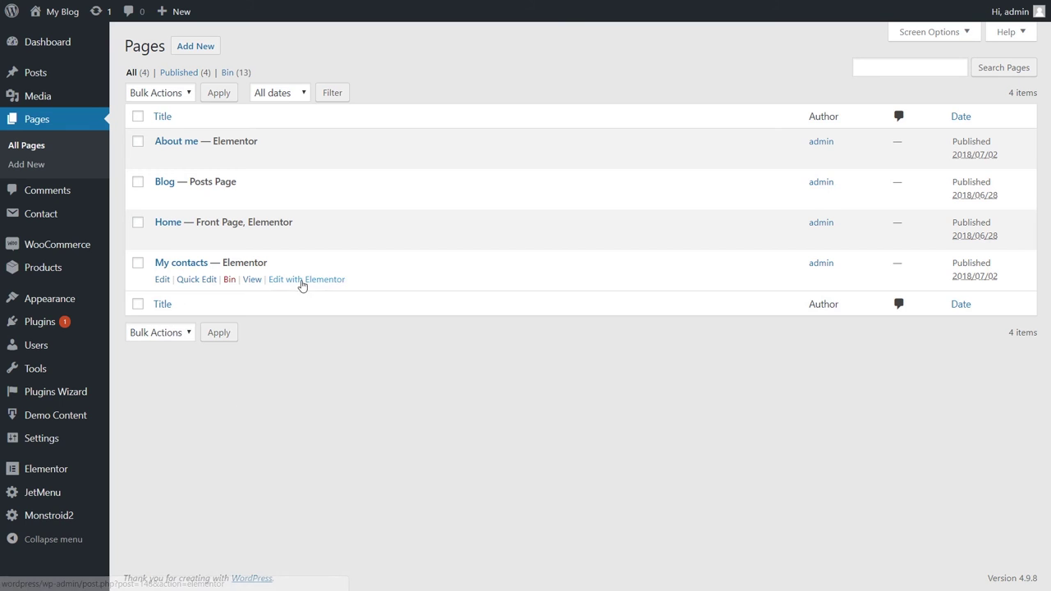
pyautogui.click(320, 280)
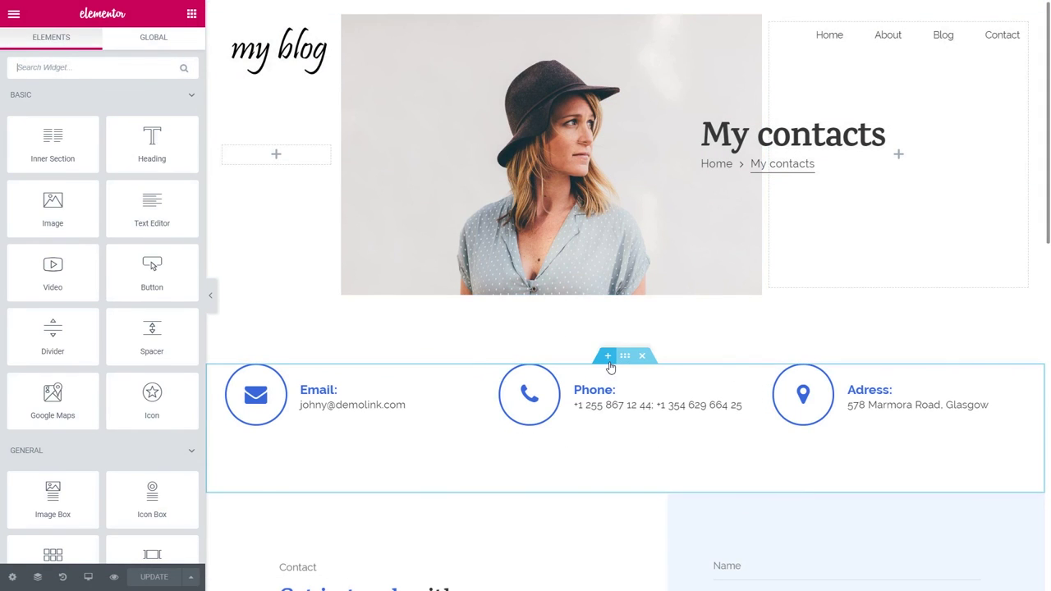
pyautogui.click(605, 360)
pyautogui.click(711, 420)
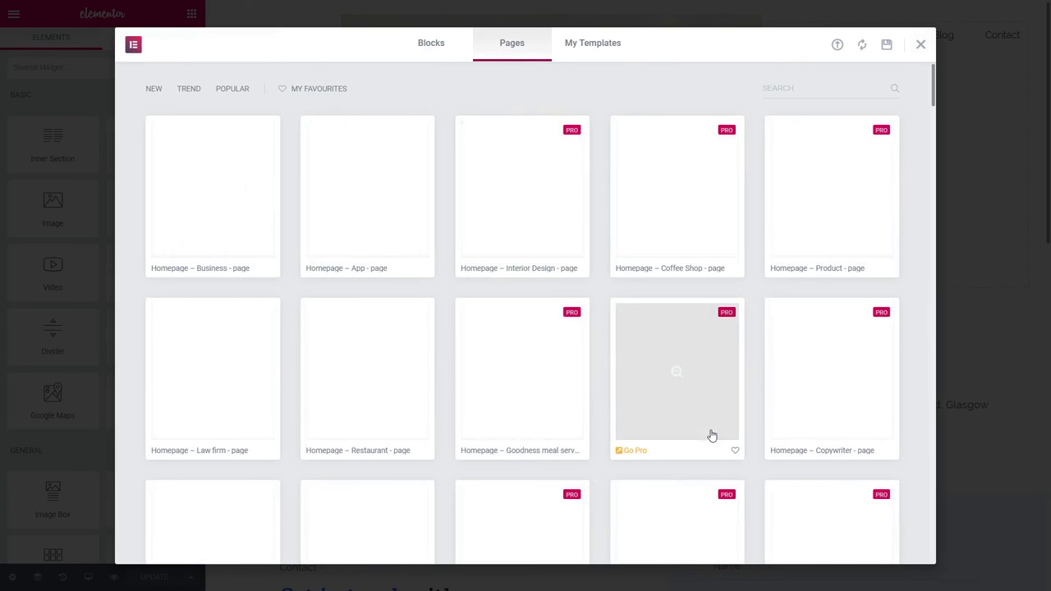
pyautogui.click(588, 48)
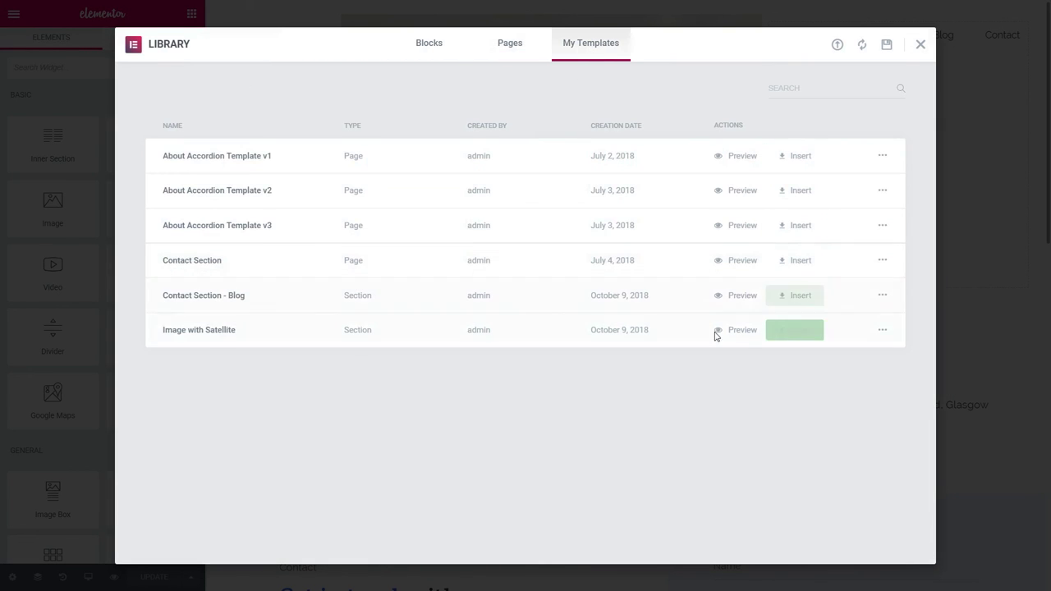
pyautogui.click(795, 329)
pyautogui.click(461, 339)
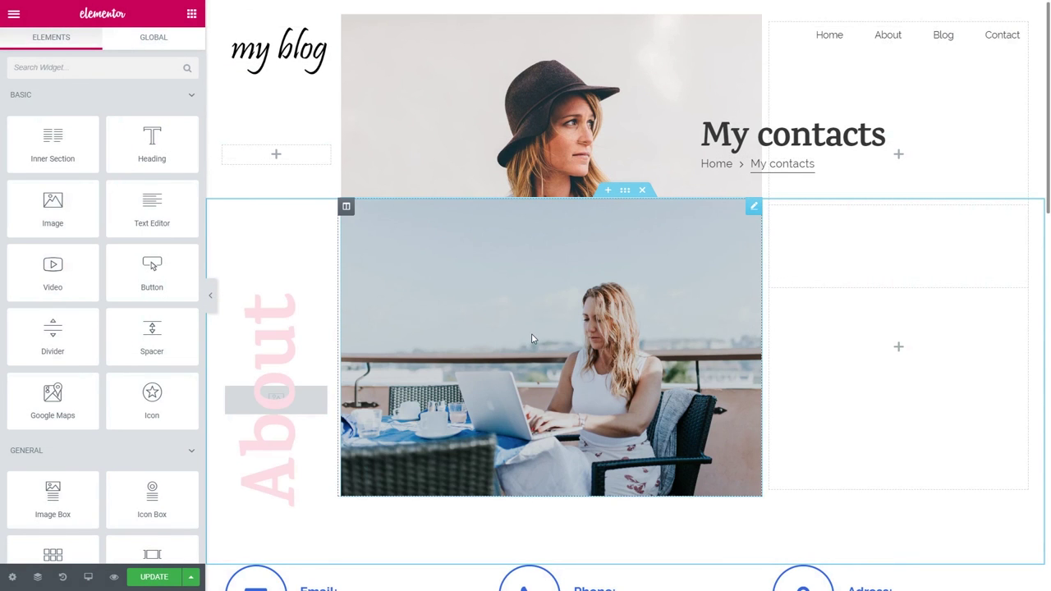
# Copy the inserted image's style onto the black hat photo and delete the inserted template section
pyautogui.rightClick(447, 305)
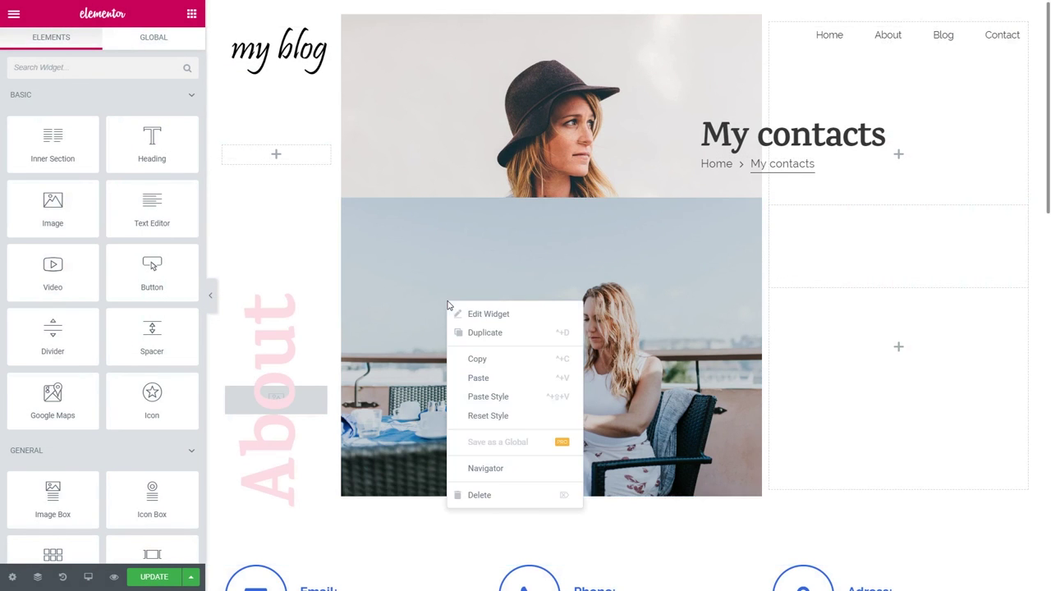
pyautogui.click(480, 356)
pyautogui.rightClick(462, 197)
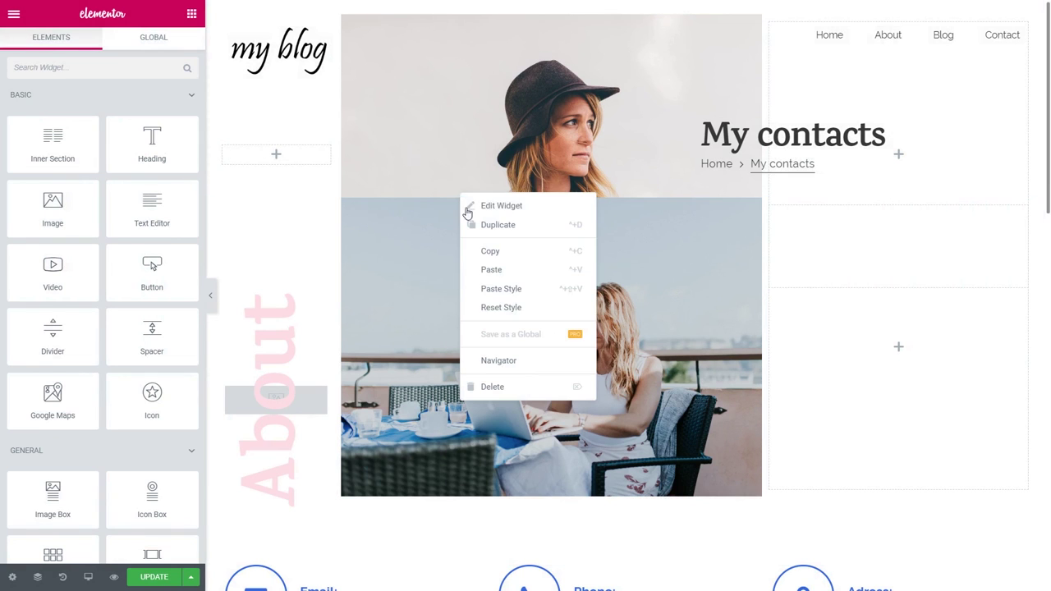
pyautogui.click(512, 303)
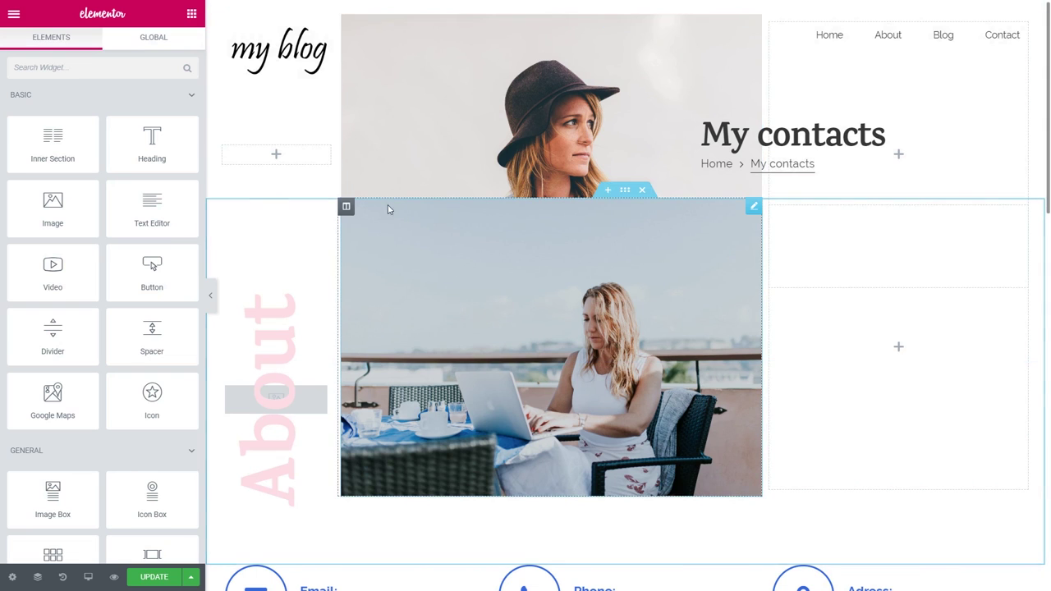
pyautogui.click(642, 190)
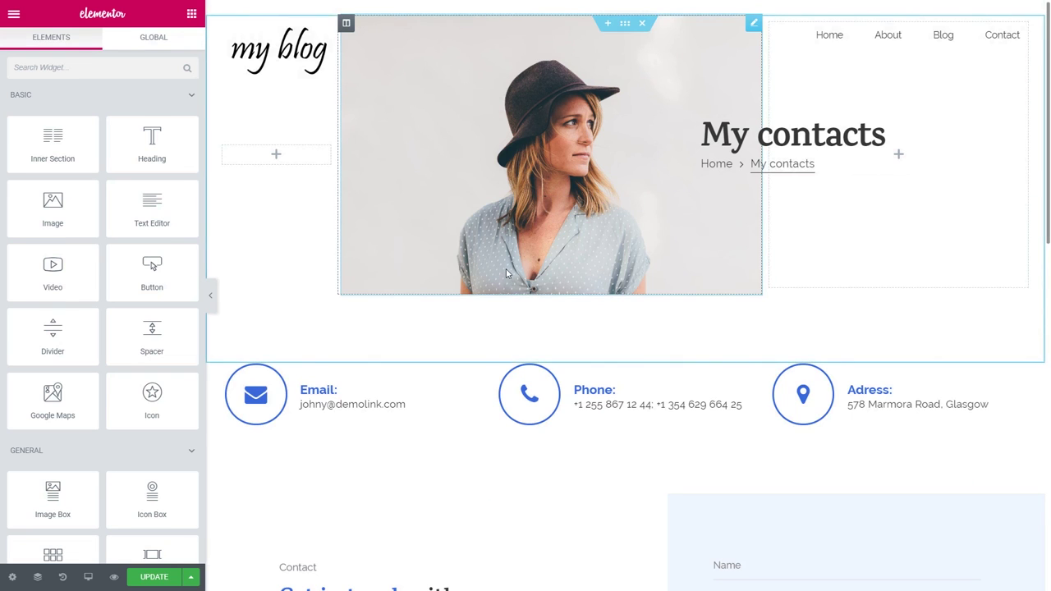
# Change the satellite text of the header image to "Contact"
pyautogui.click(582, 266)
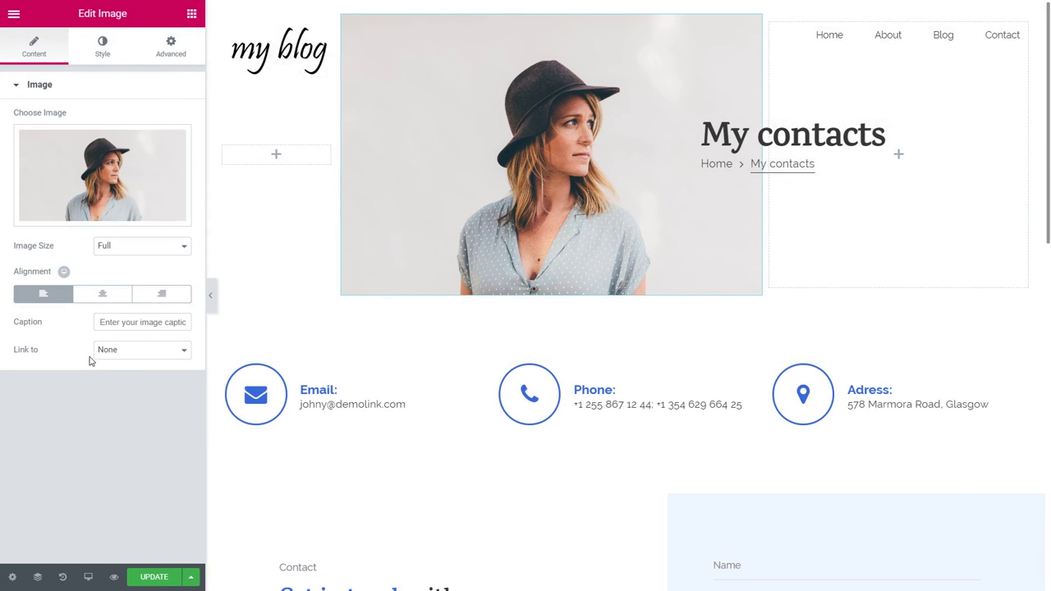
pyautogui.click(171, 55)
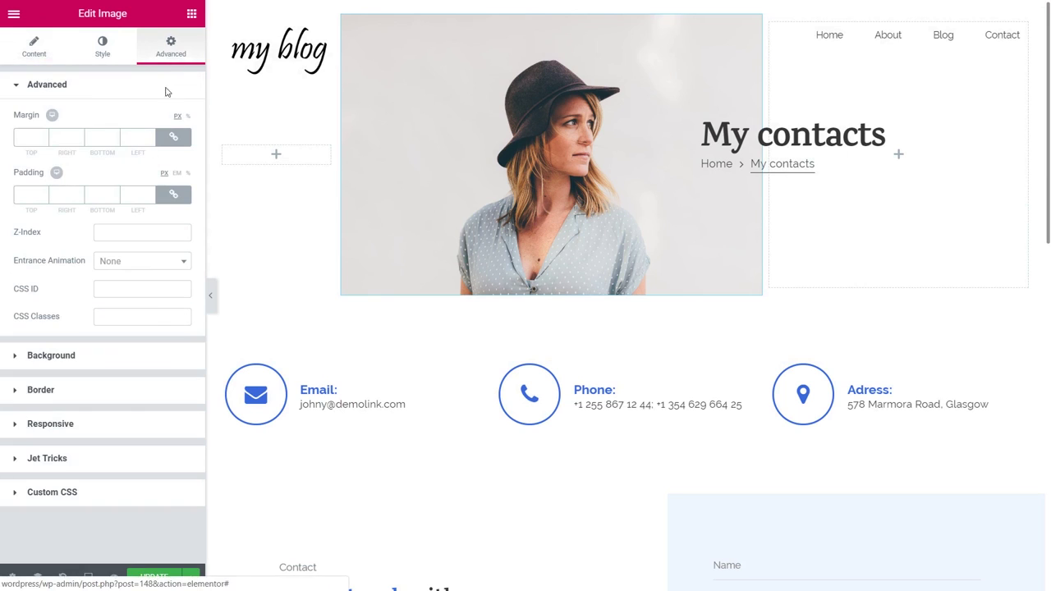
pyautogui.click(64, 465)
pyautogui.moveTo(134, 408); pyautogui.dragTo(92, 415)
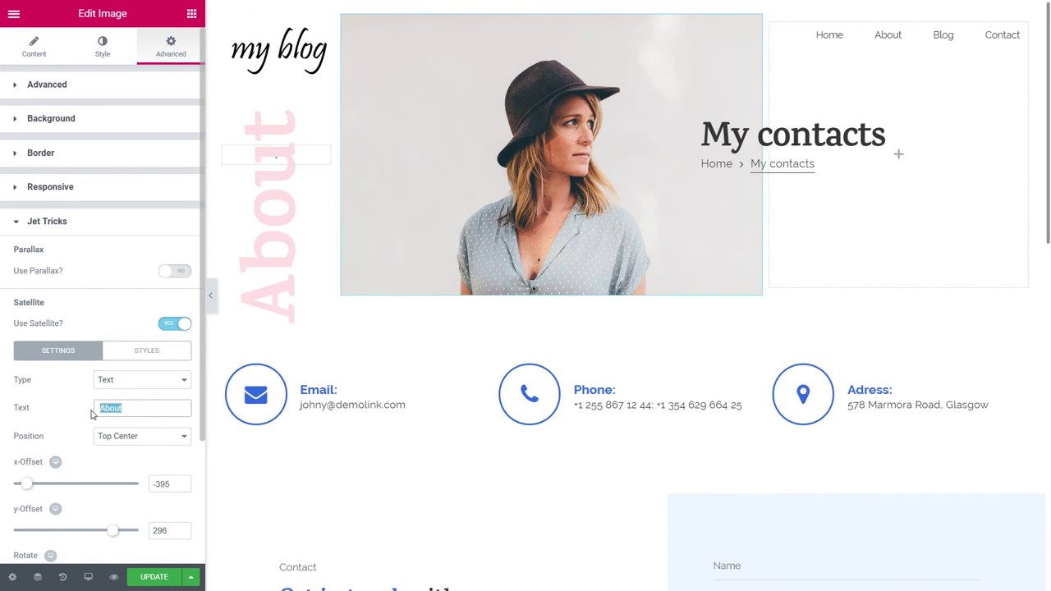
pyautogui.write('Contact')
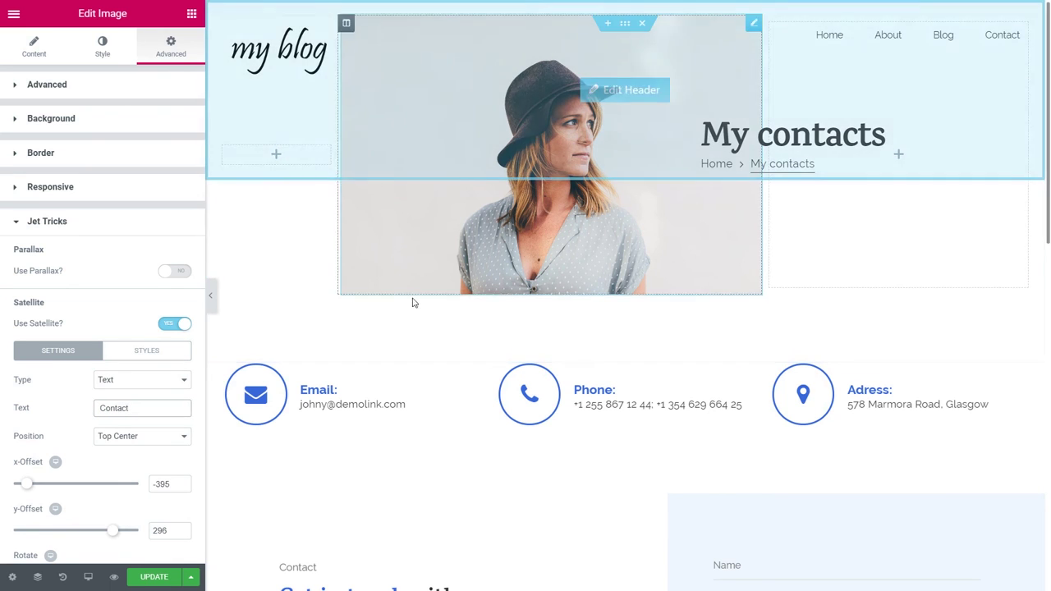
# Set the satellite text's font size to 100 px and preview the page without the editing panel
pyautogui.click(146, 355)
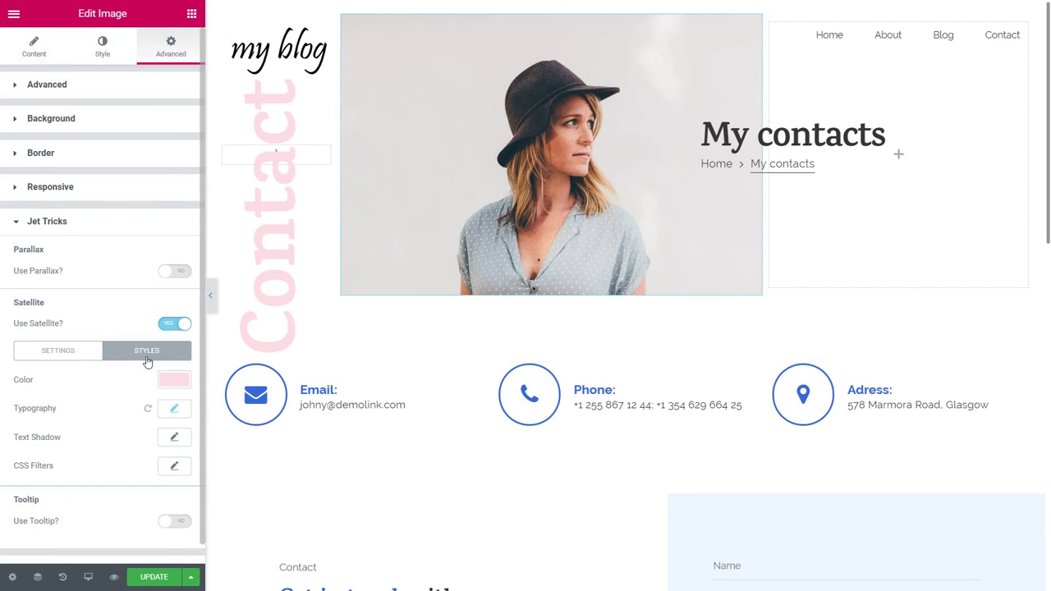
pyautogui.click(174, 409)
pyautogui.doubleClick(154, 493)
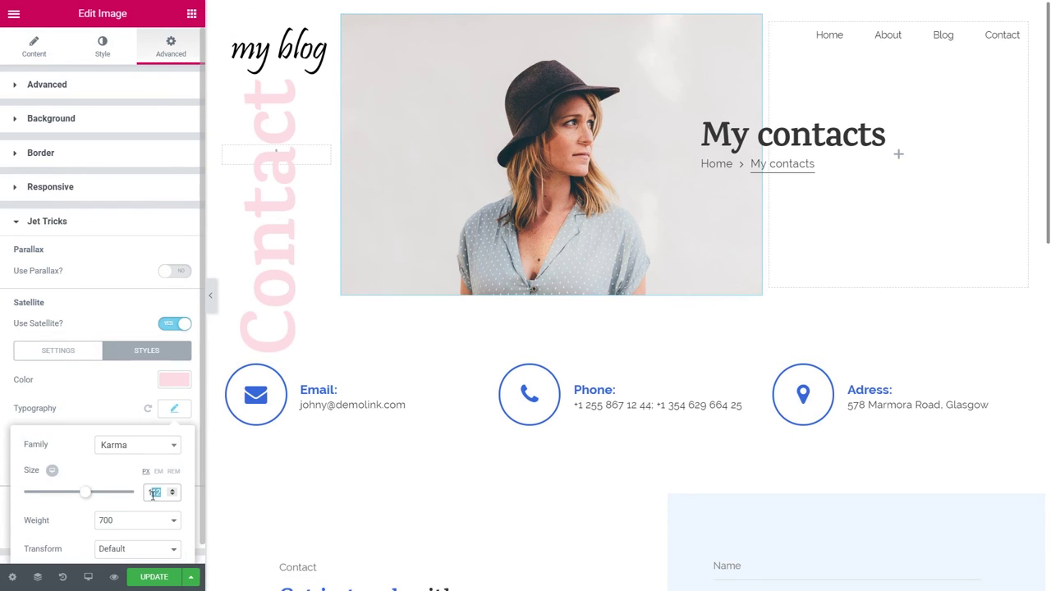
pyautogui.write('100')
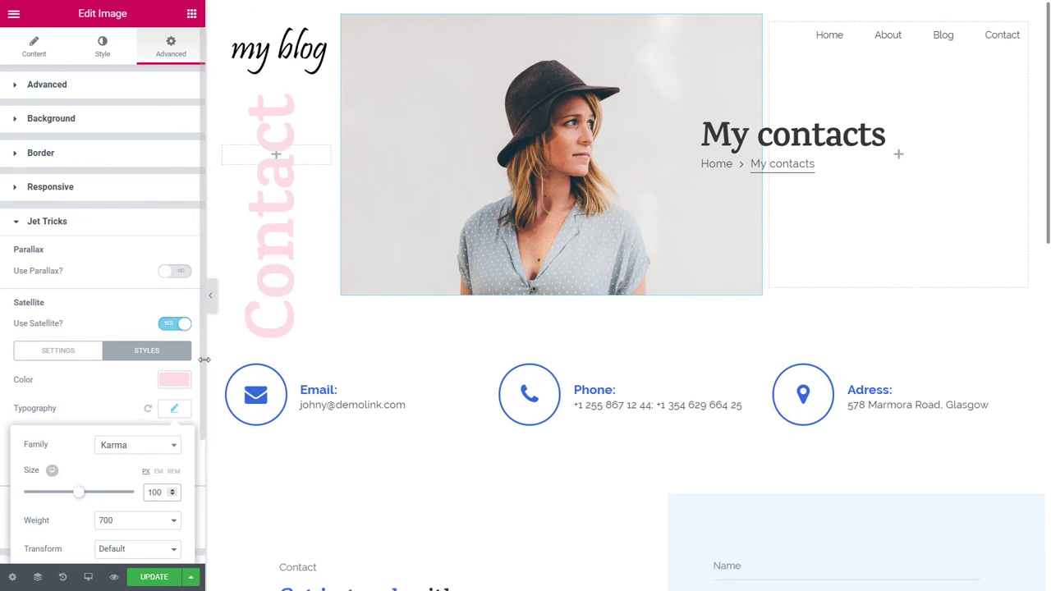
pyautogui.click(210, 295)
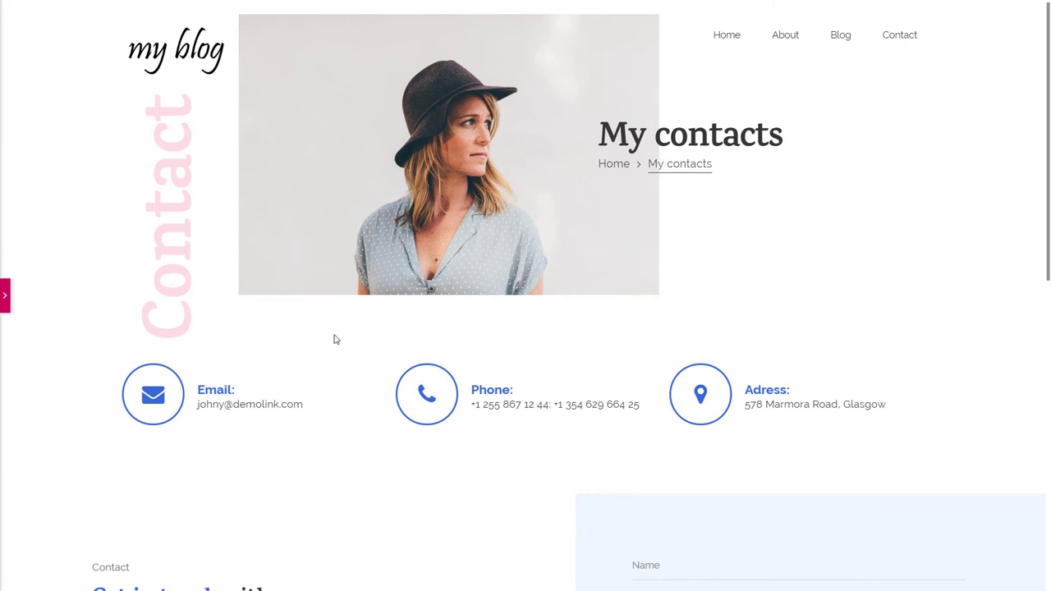
pyautogui.click(7, 297)
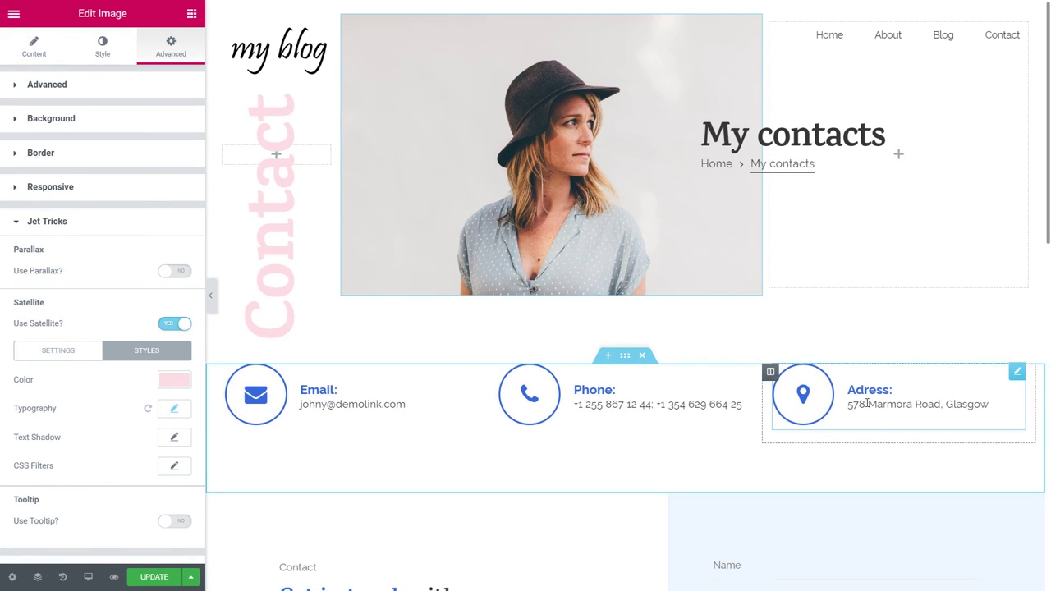
# Set the icon's primary colour in the Email icon box to the crimson palette swatch
pyautogui.click(625, 356)
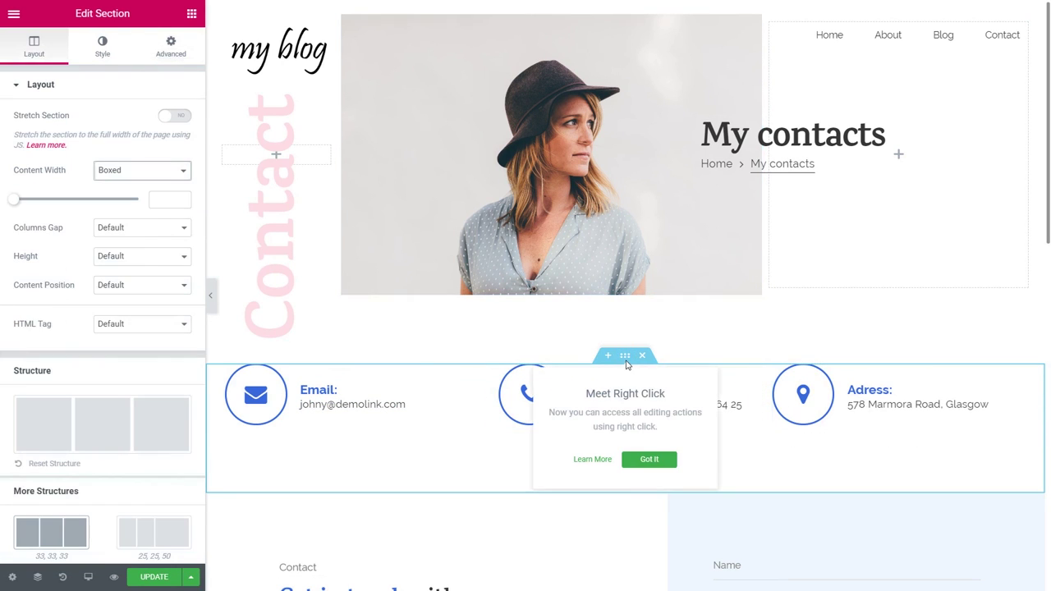
pyautogui.click(369, 427)
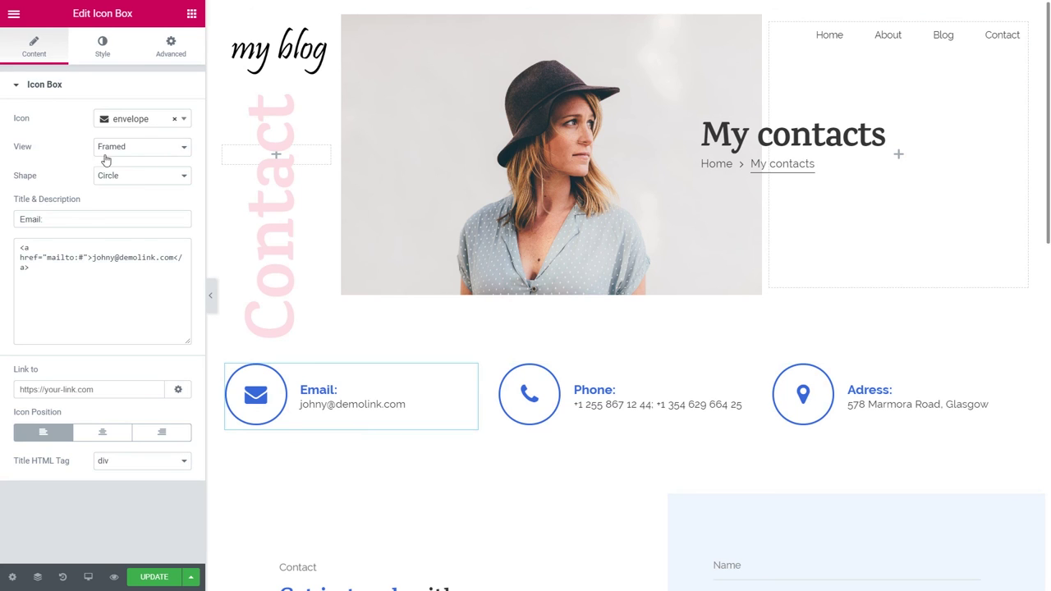
pyautogui.click(102, 47)
pyautogui.click(172, 149)
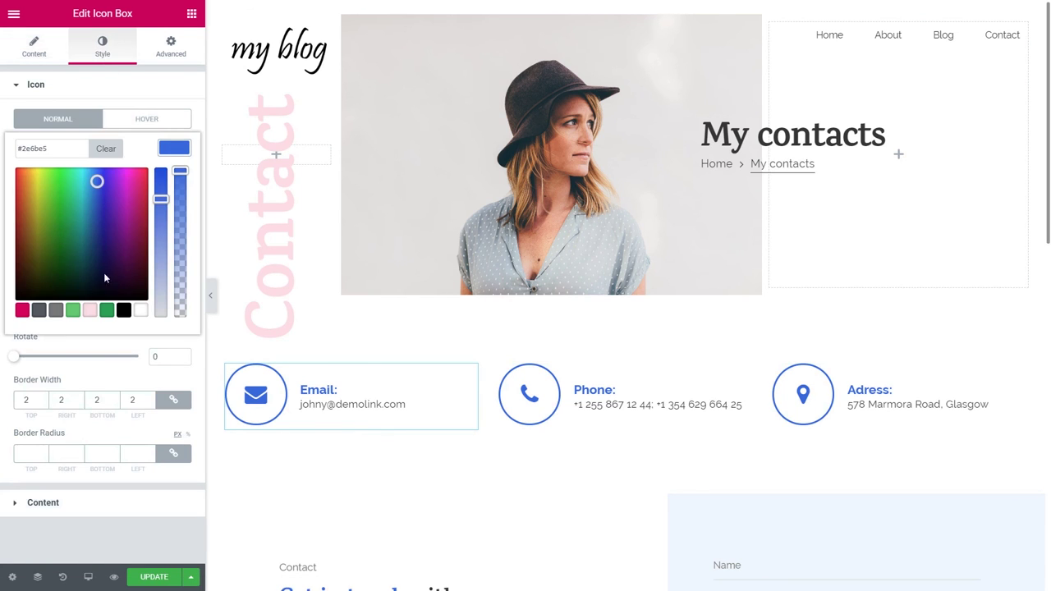
pyautogui.click(19, 307)
pyautogui.click(172, 152)
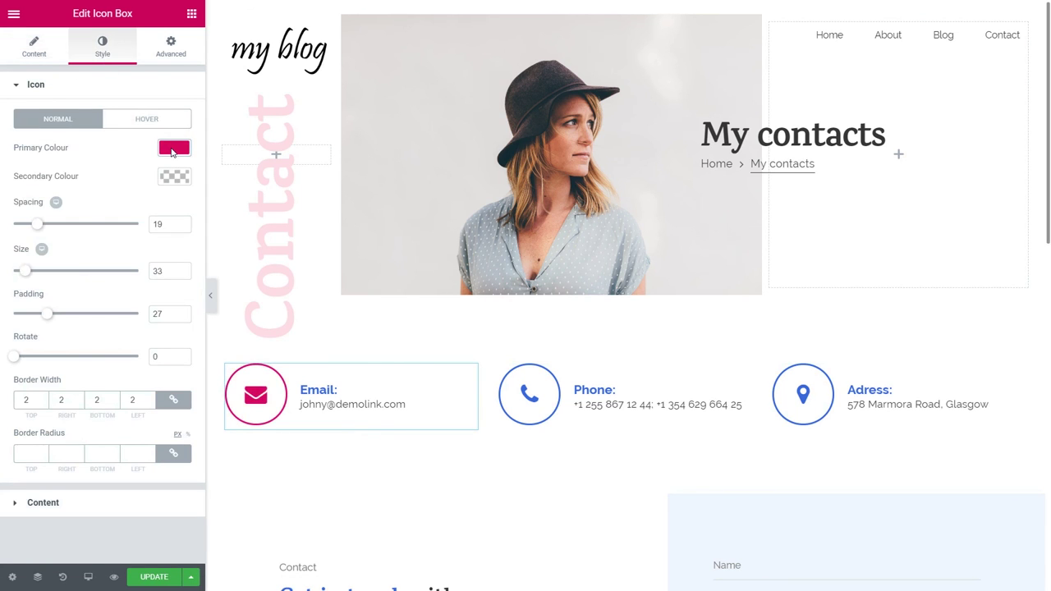
# Set the Email icon box's title colour to #e0115f
pyautogui.click(70, 507)
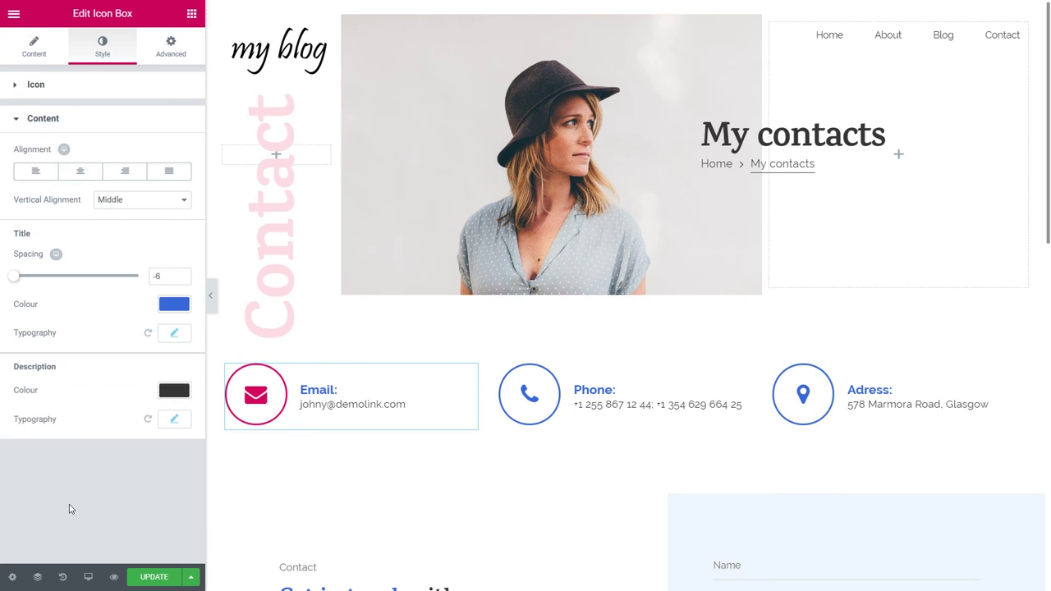
pyautogui.click(170, 307)
pyautogui.click(22, 466)
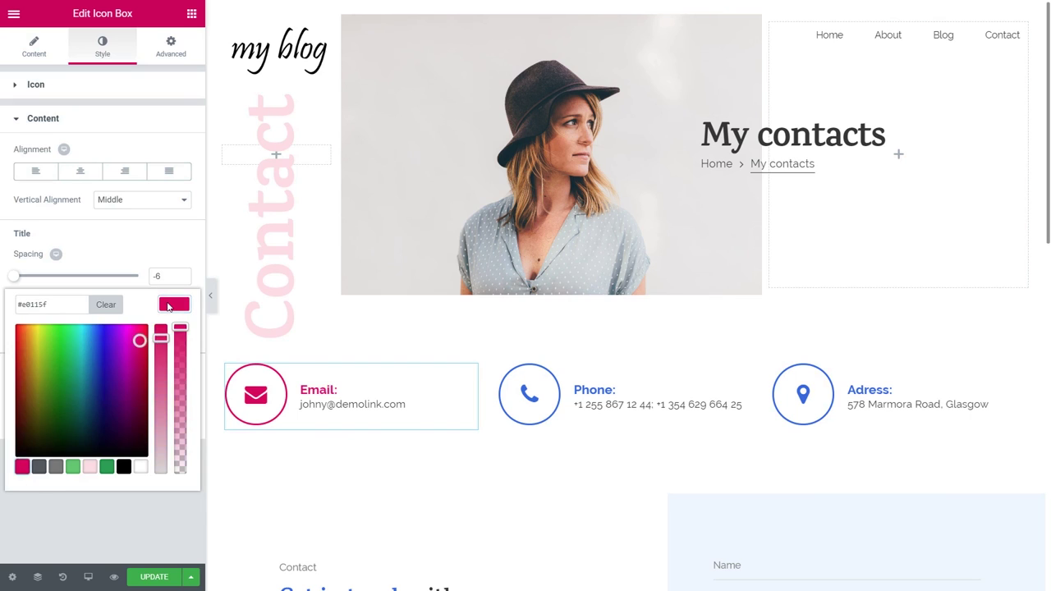
pyautogui.click(168, 306)
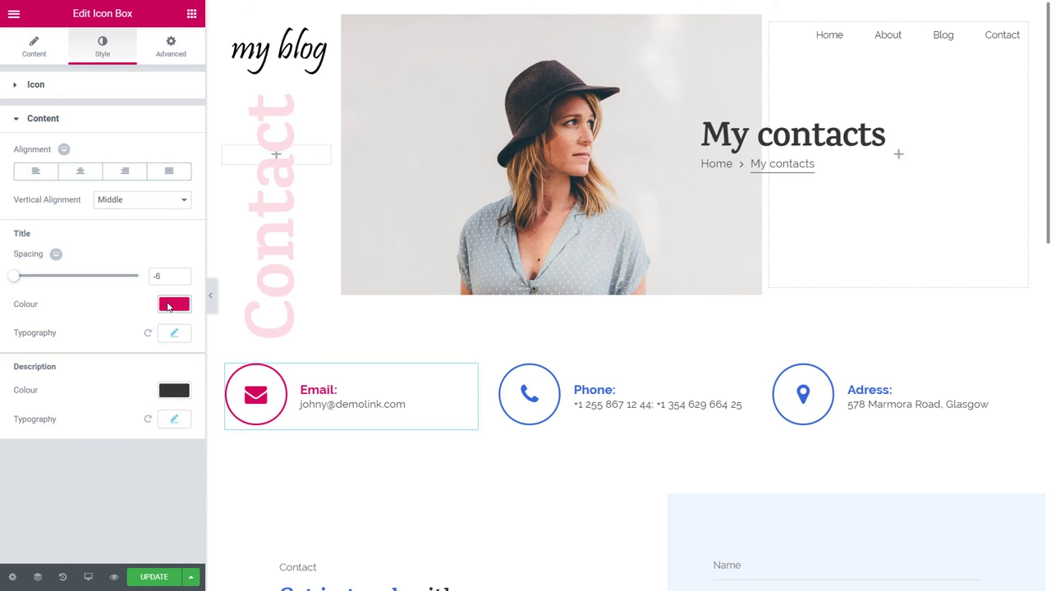
# Copy the Email icon box's style onto the Phone and Adress icon boxes
pyautogui.rightClick(313, 420)
pyautogui.click(352, 443)
pyautogui.rightClick(581, 410)
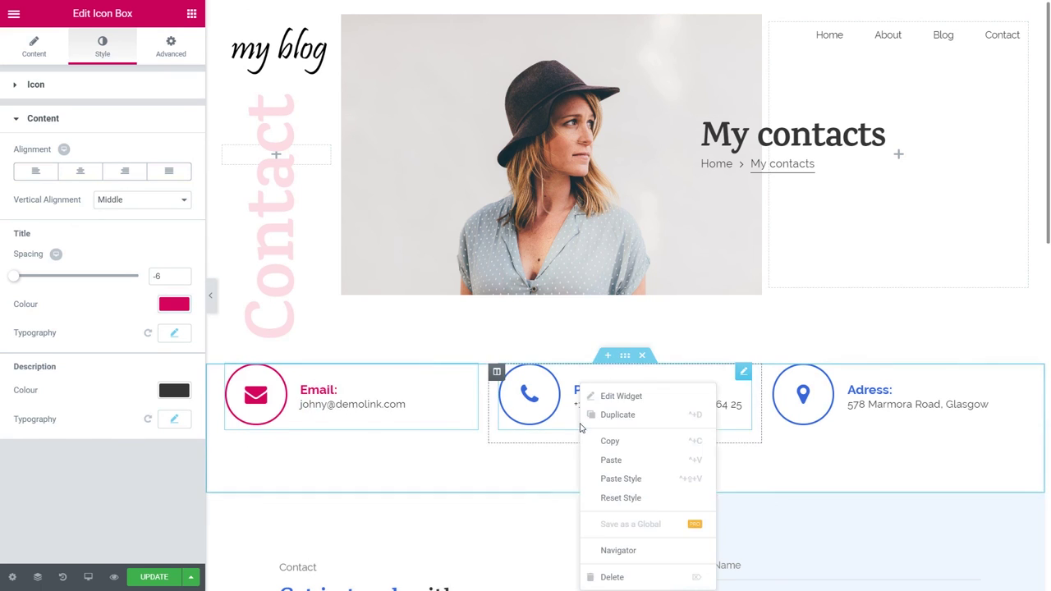
pyautogui.click(624, 479)
pyautogui.rightClick(827, 436)
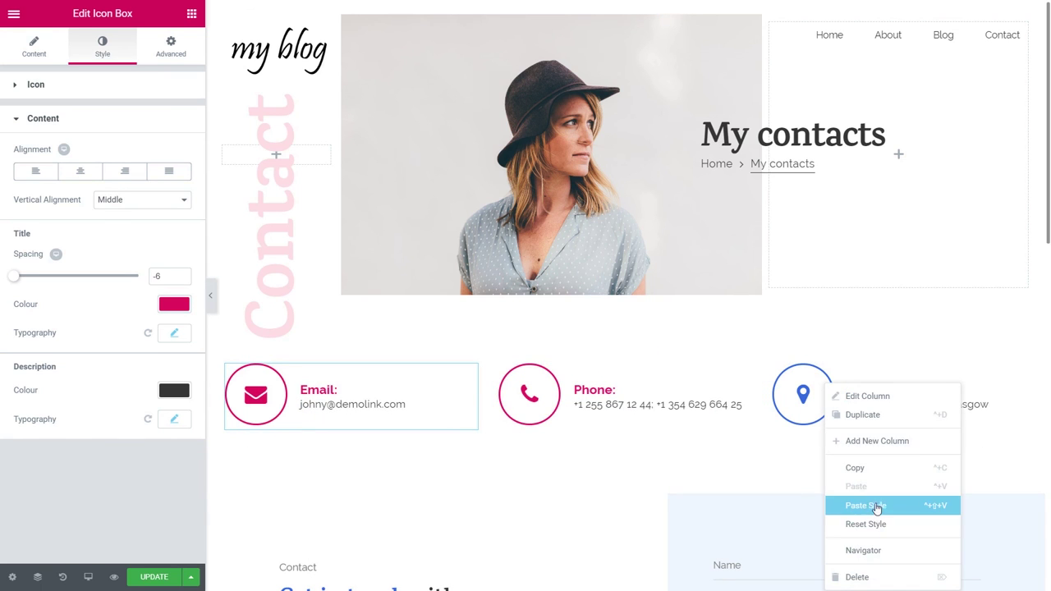
pyautogui.click(875, 502)
pyautogui.rightClick(827, 427)
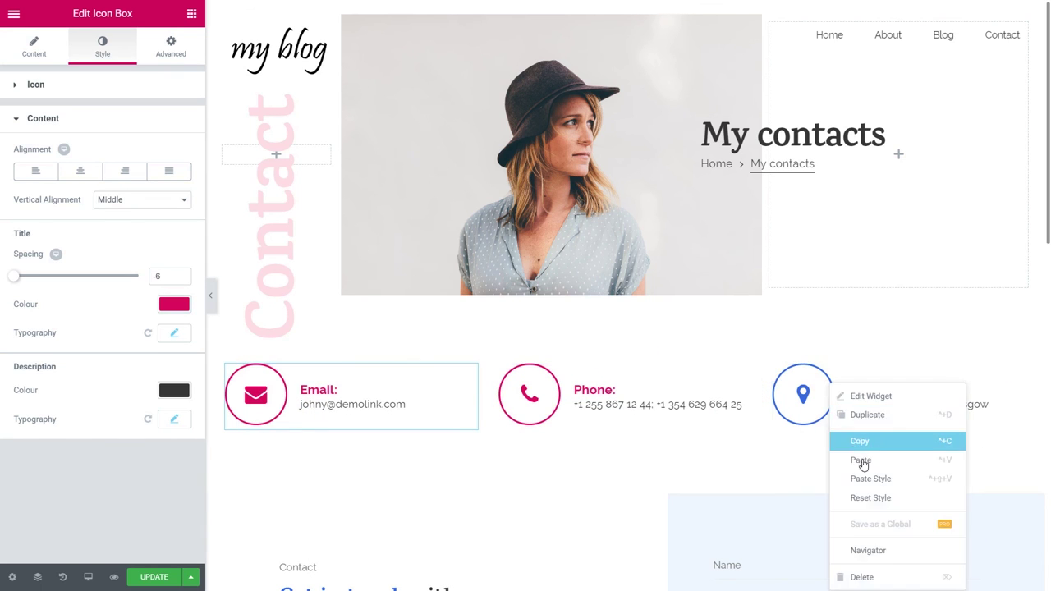
pyautogui.click(882, 481)
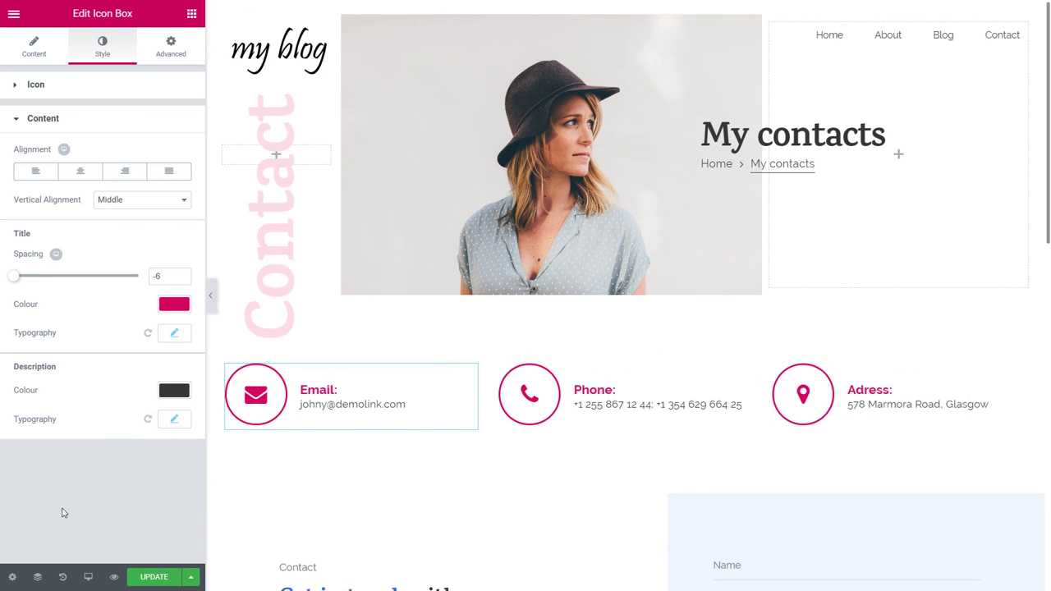
# Replace the "Get in touch with me" section with the saved "Contact Section - Blog" template
pyautogui.scroll(-5, 676, 305)
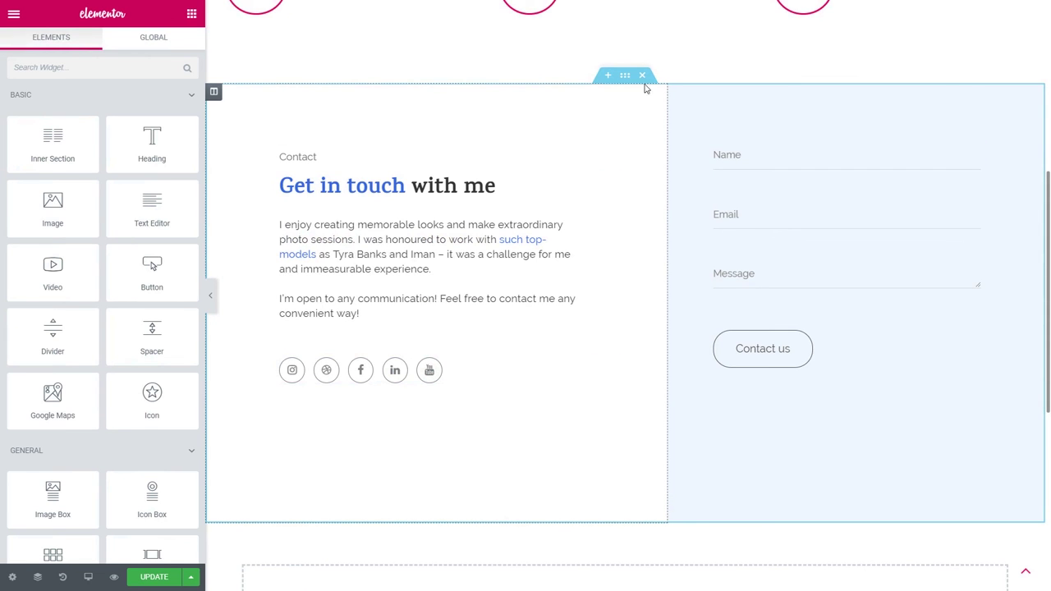
pyautogui.click(210, 296)
pyautogui.click(6, 302)
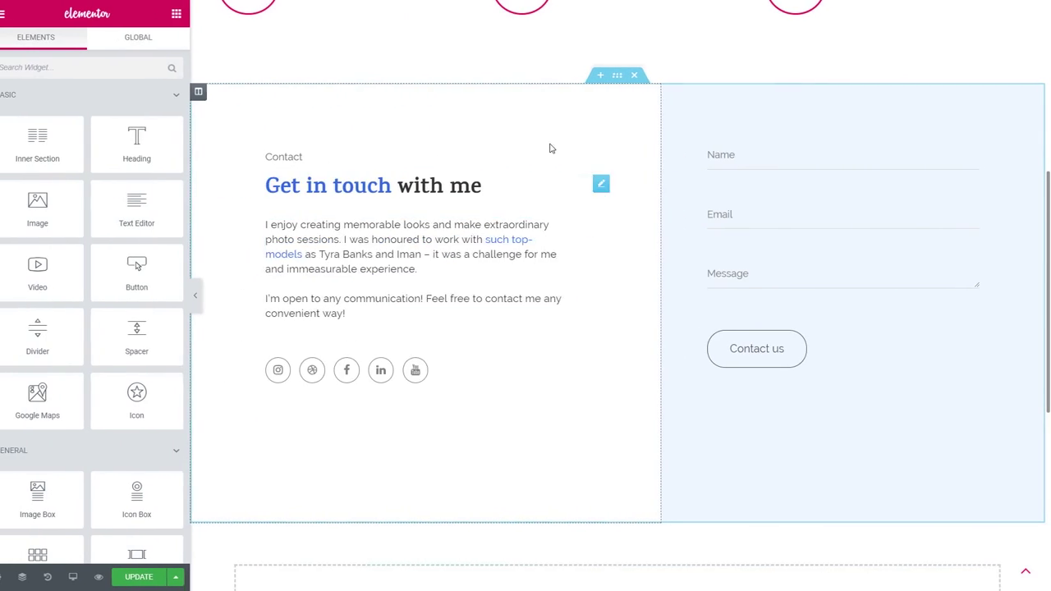
pyautogui.click(644, 78)
pyautogui.click(712, 182)
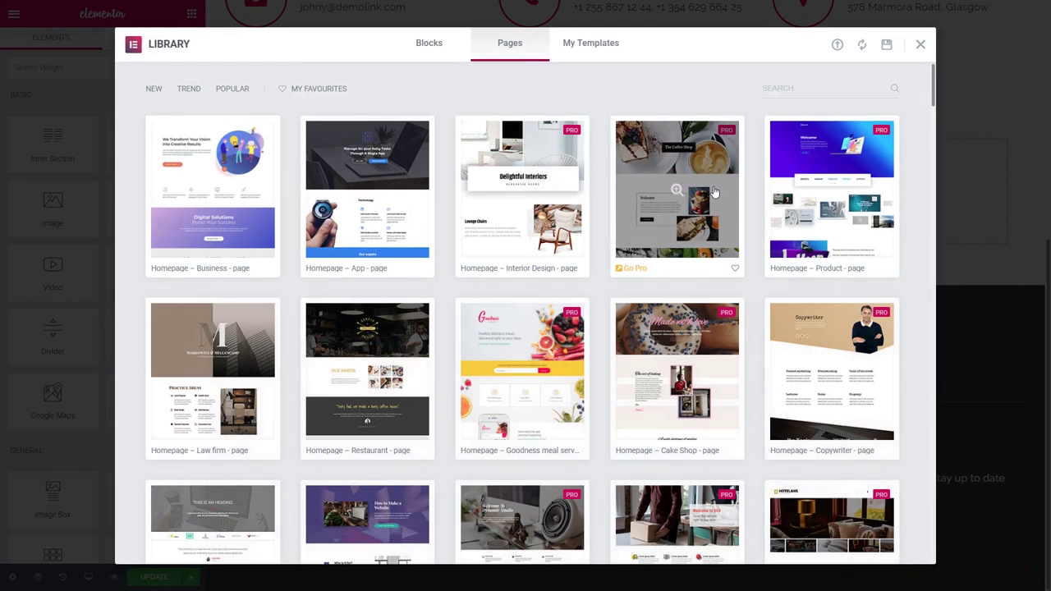
pyautogui.click(592, 48)
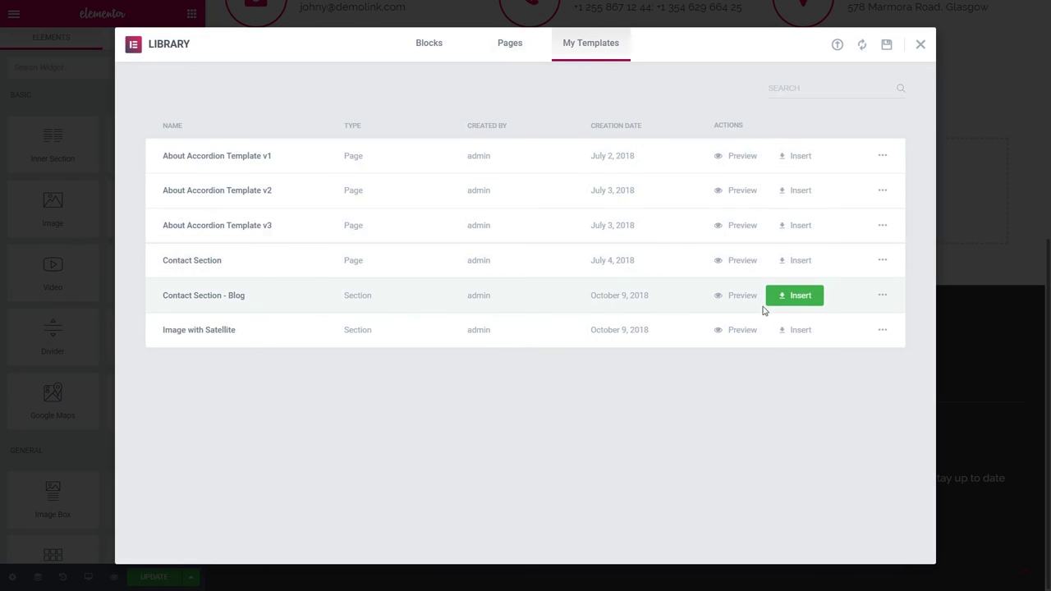
pyautogui.click(793, 297)
pyautogui.click(462, 343)
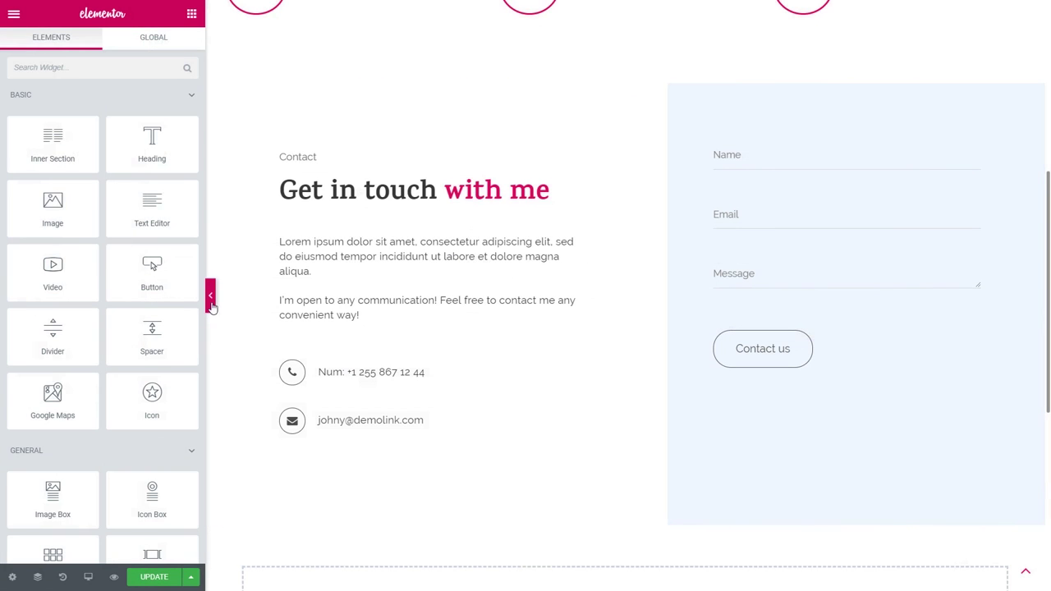
# Preview the restyled My contacts page without the editing panel, then bring the panel back
pyautogui.click(208, 305)
pyautogui.scroll(-1, 436, 368)
pyautogui.scroll(6, 435, 377)
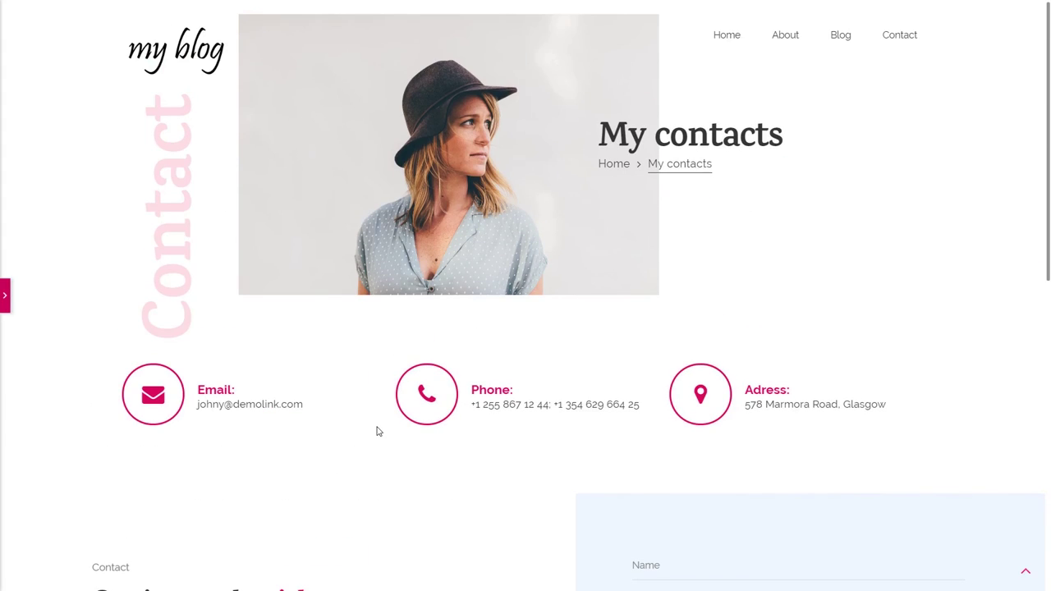
pyautogui.click(6, 296)
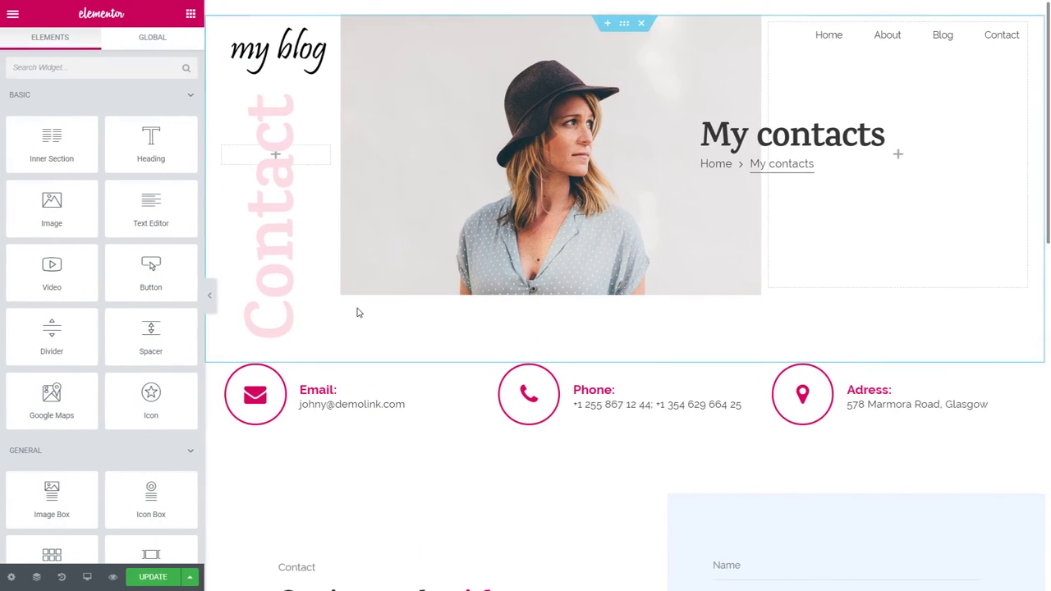
pyautogui.scroll(-2, 426, 349)
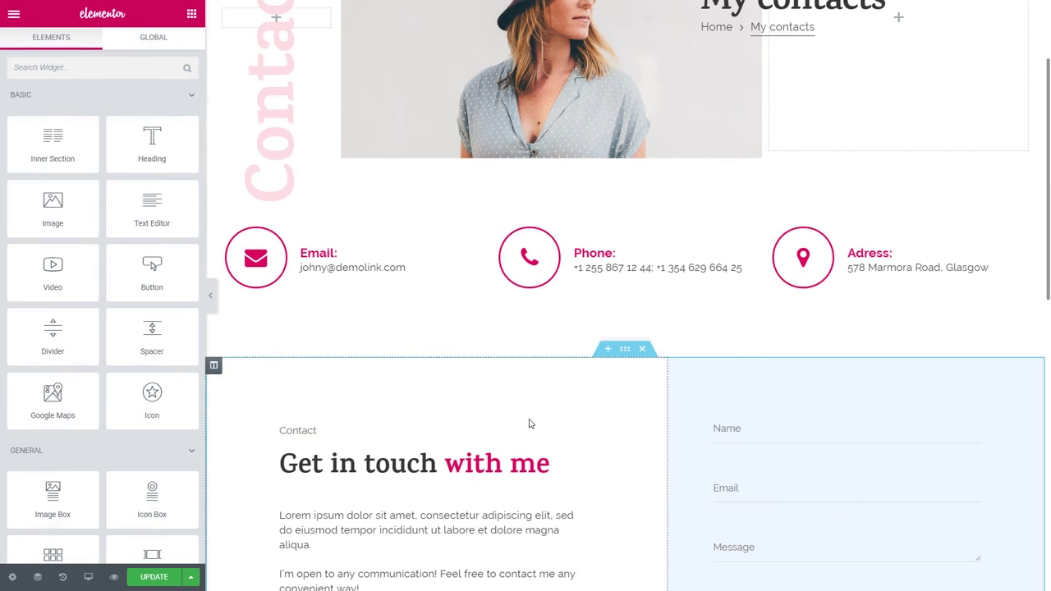
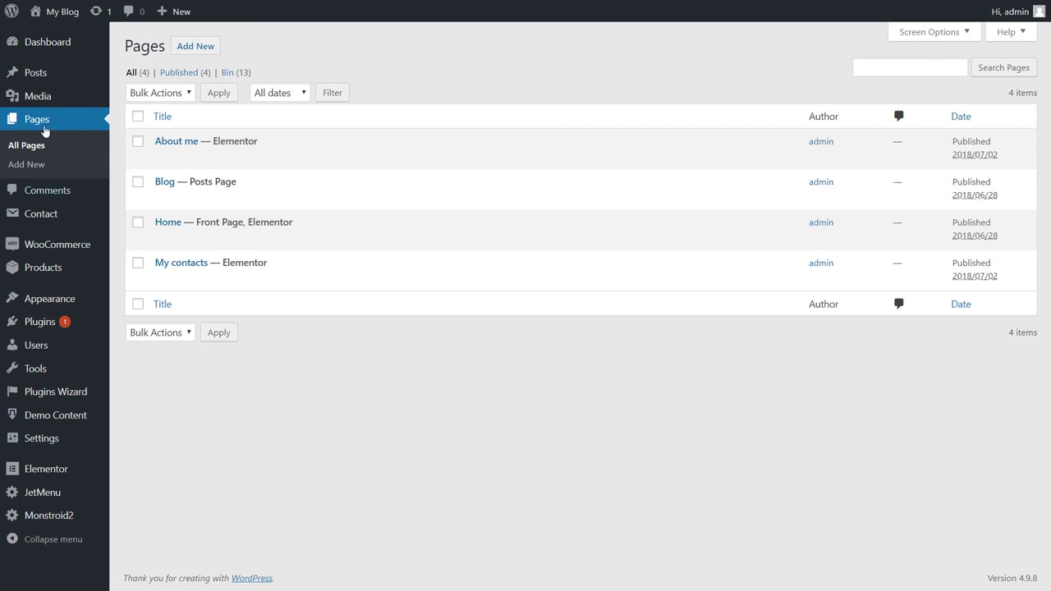
# Visit the live site and review the home page from the header image down to the footer
pyautogui.moveTo(58, 17)
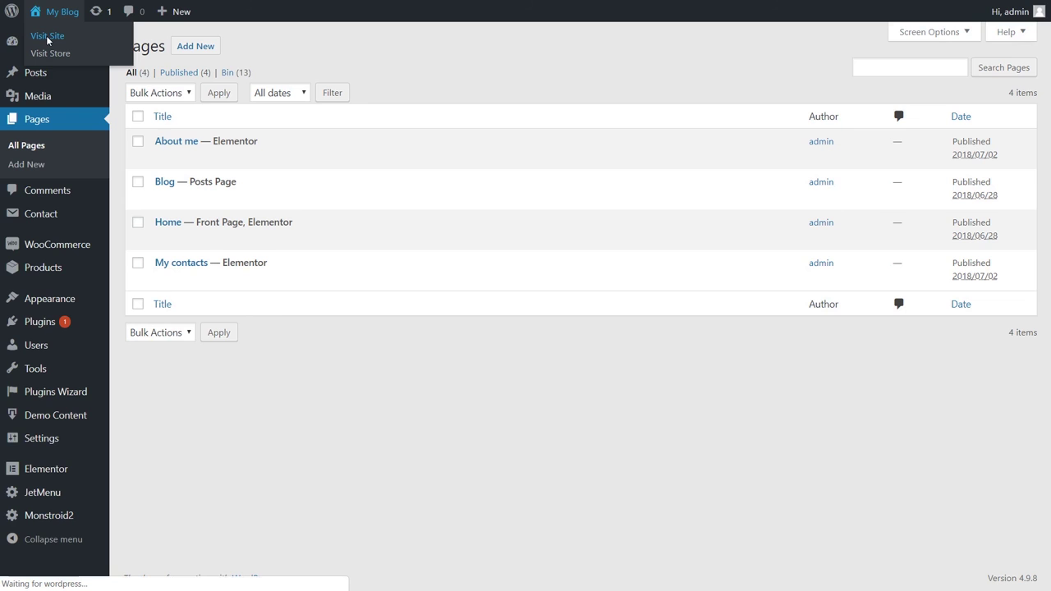
pyautogui.click(46, 35)
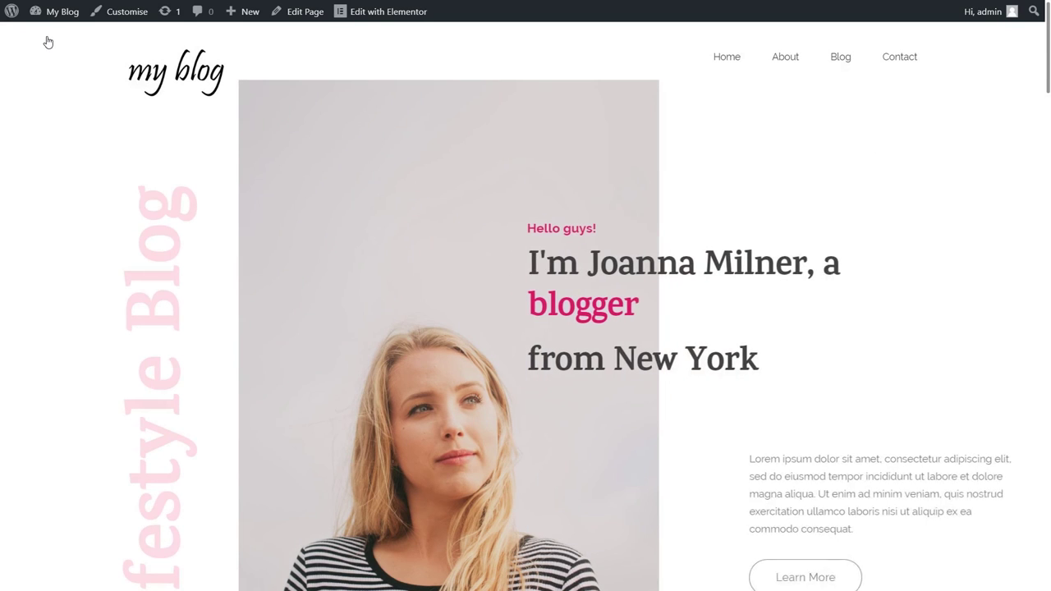
pyautogui.scroll(-3, 167, 142)
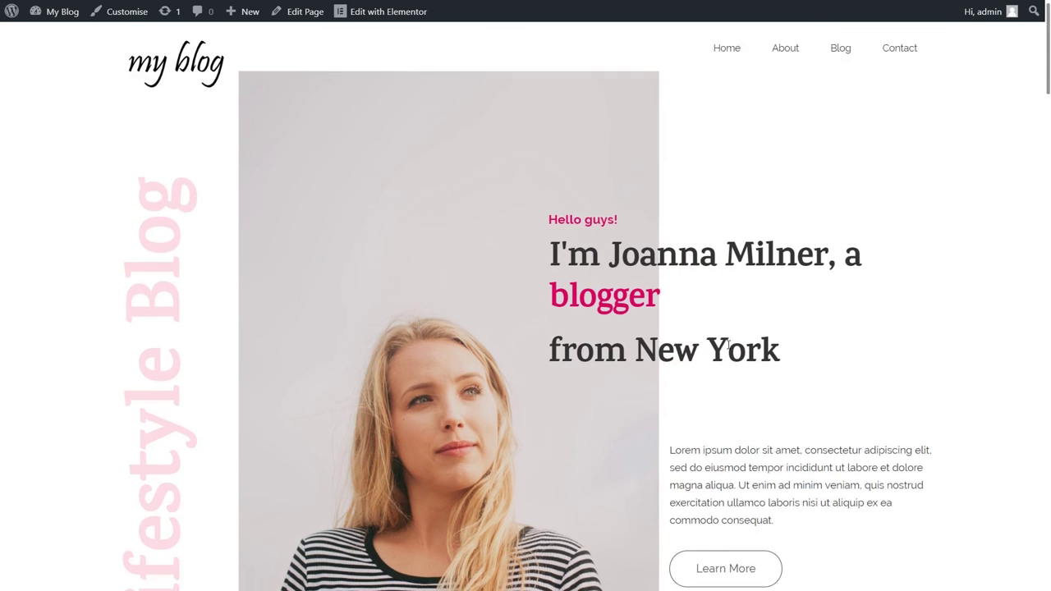
pyautogui.scroll(-6, 727, 385)
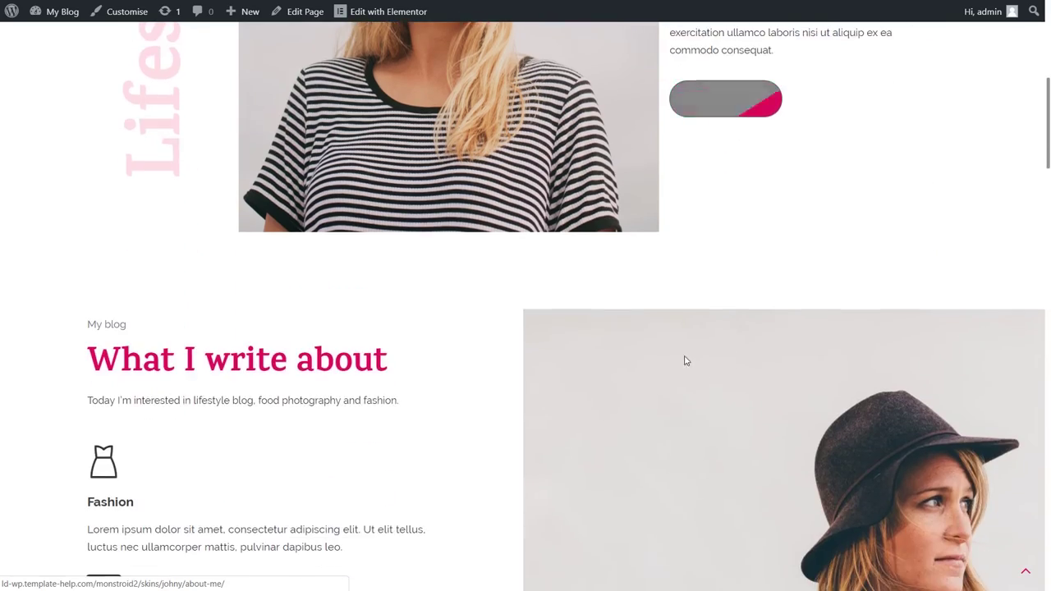
pyautogui.scroll(-8, 298, 342)
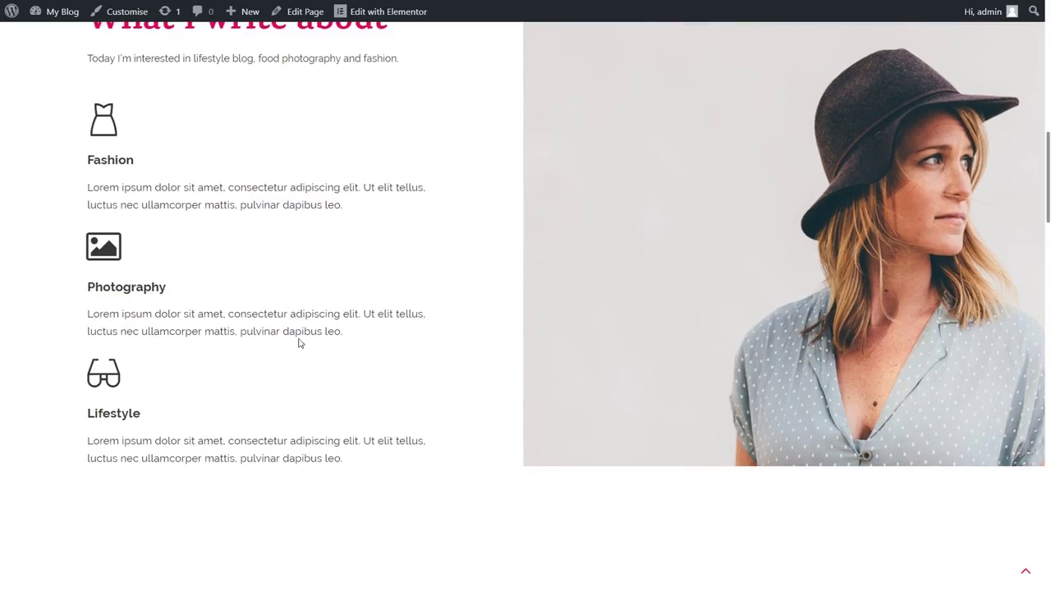
pyautogui.scroll(-11, 349, 339)
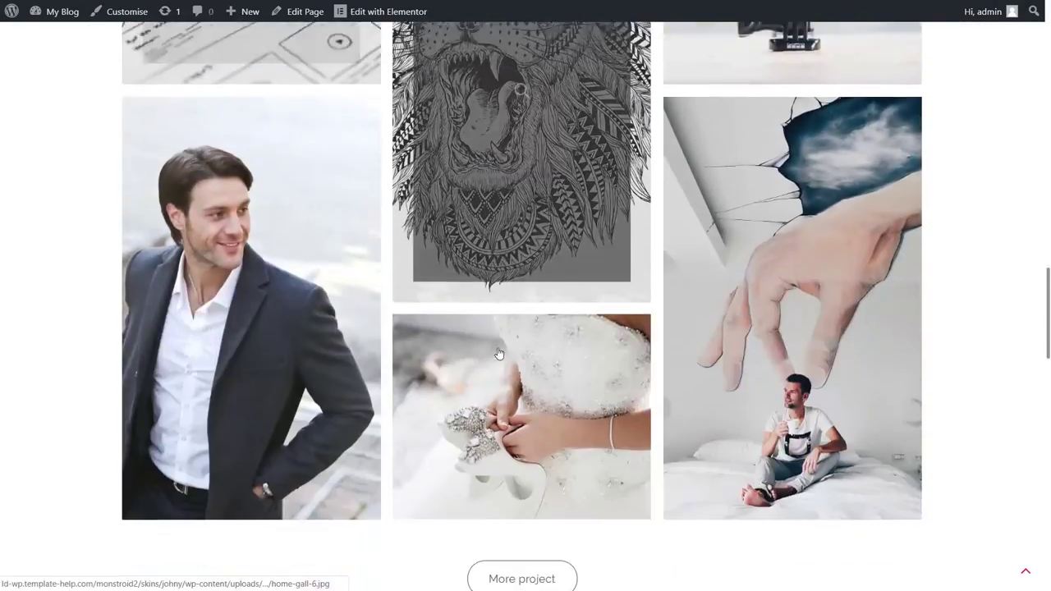
pyautogui.scroll(-6, 472, 320)
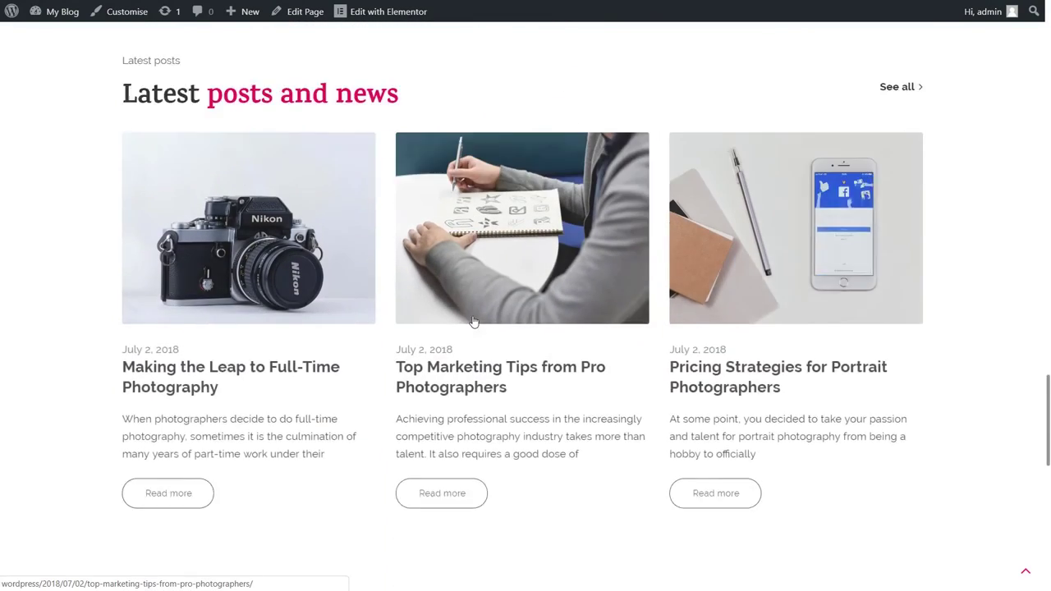
pyautogui.scroll(-4, 327, 320)
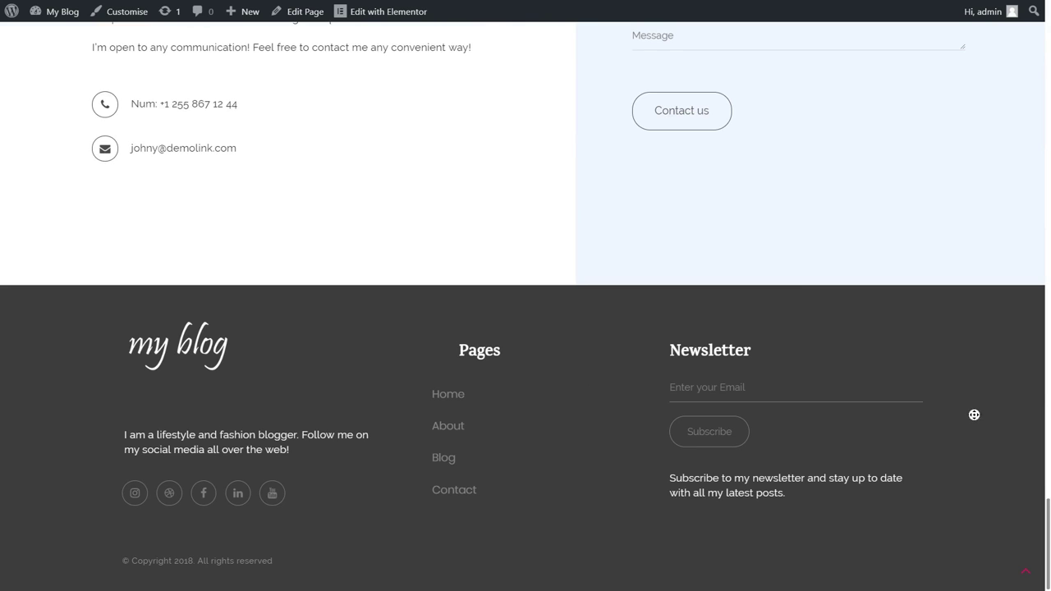
# Open the live About me page and review it, expanding the "Winner on awwwards" and "Internship in google" accordion items
pyautogui.scroll(20, 974, 415)
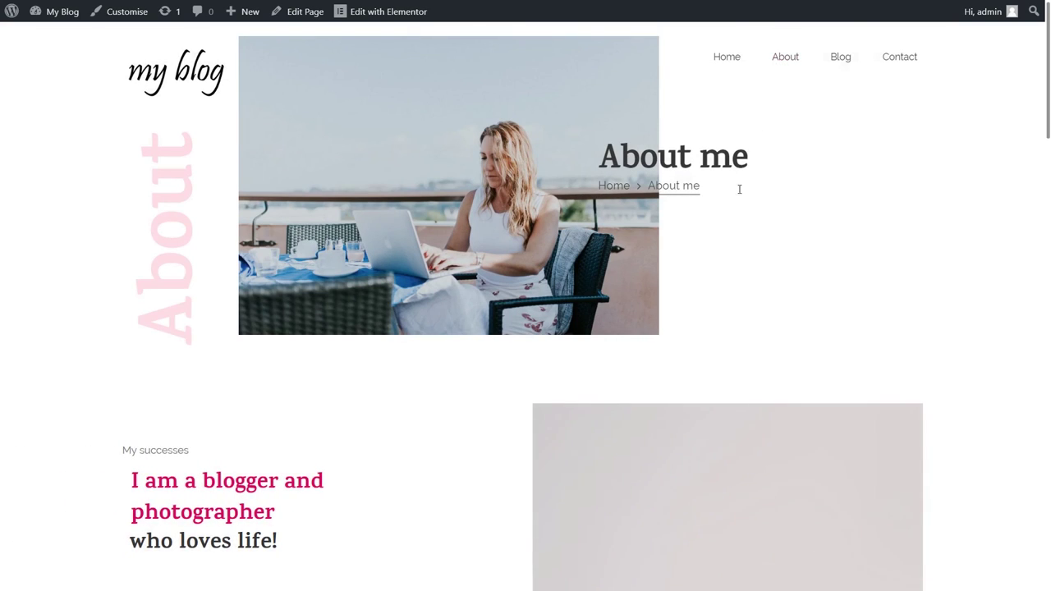
pyautogui.scroll(-6, 429, 239)
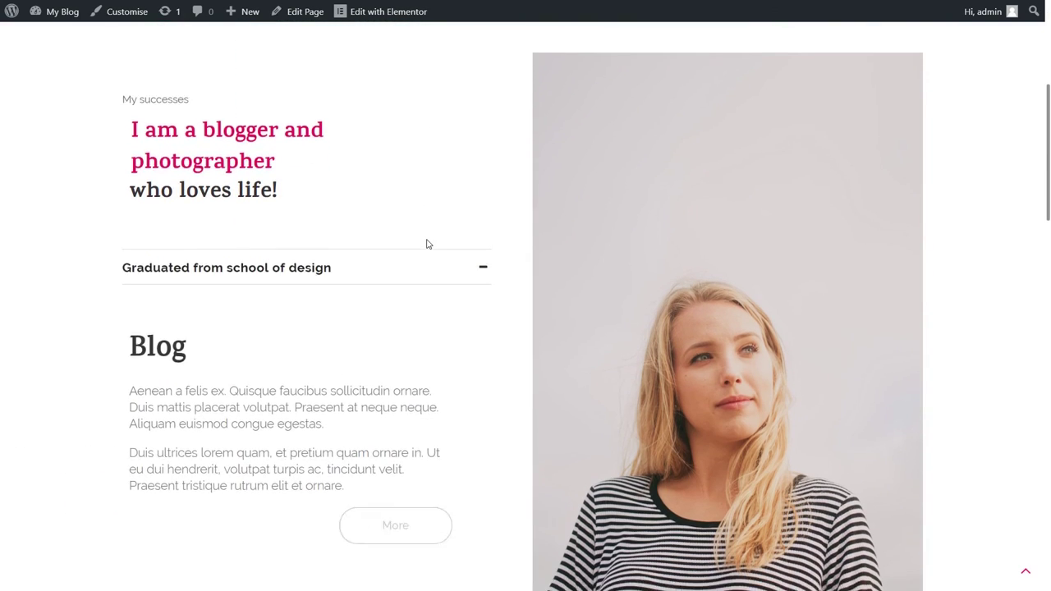
pyautogui.scroll(-1, 423, 251)
pyautogui.scroll(1, 380, 241)
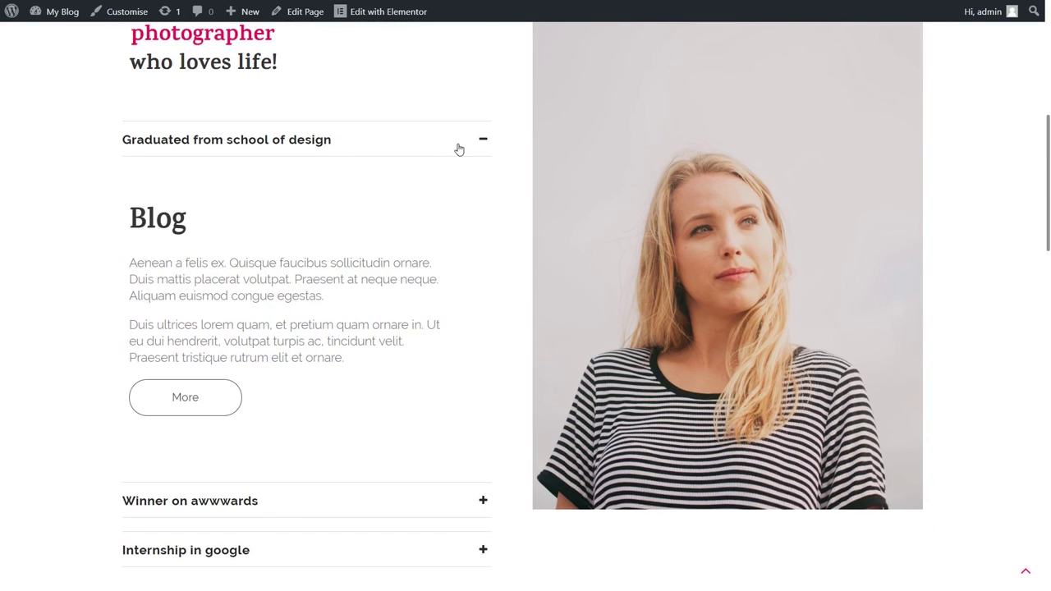
pyautogui.click(483, 496)
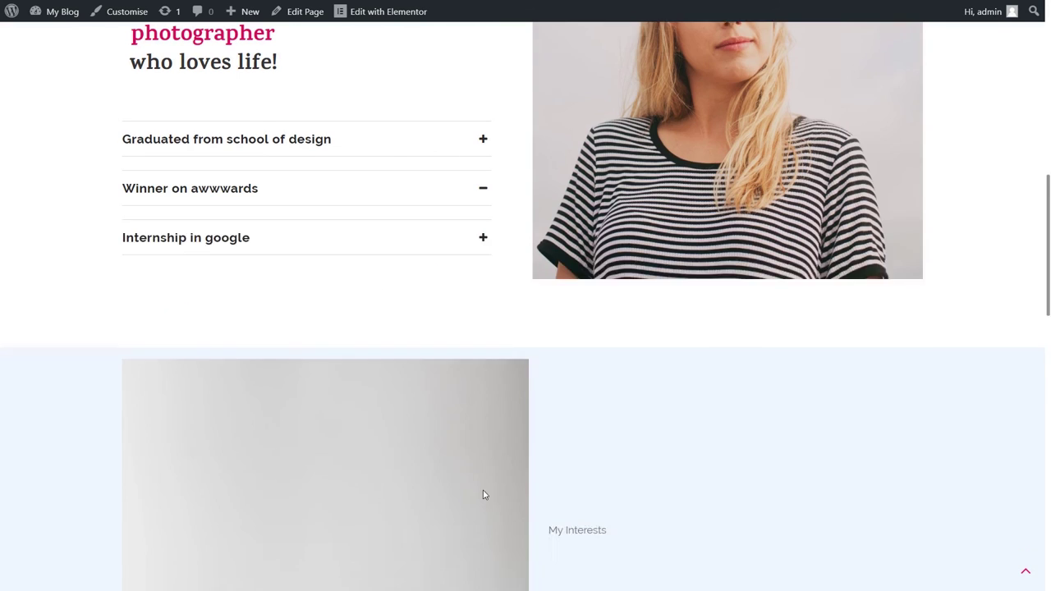
pyautogui.click(483, 315)
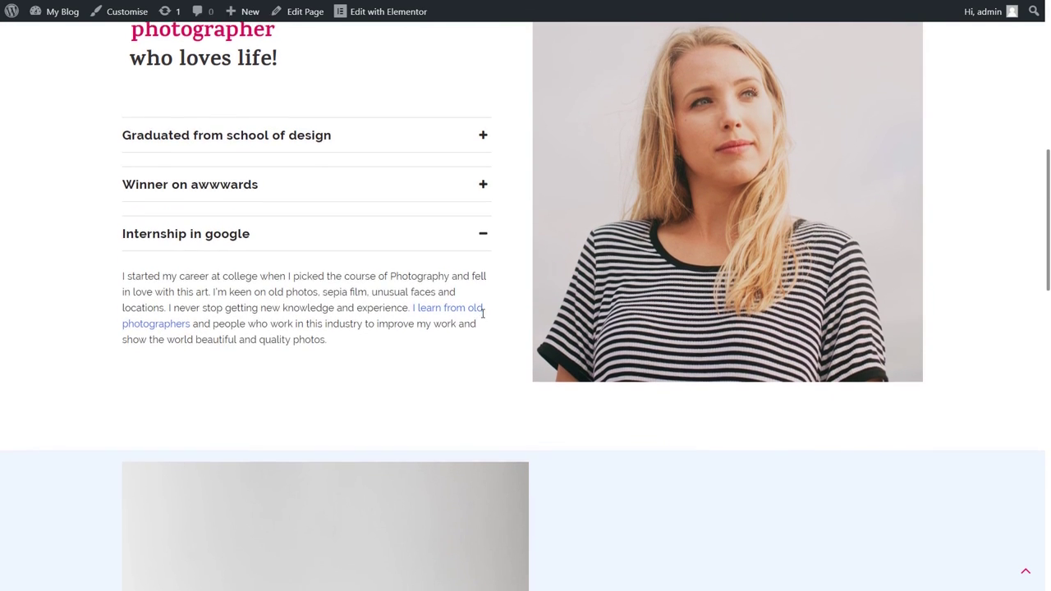
pyautogui.scroll(-4, 525, 316)
pyautogui.scroll(-1, 546, 314)
pyautogui.scroll(-1, 584, 276)
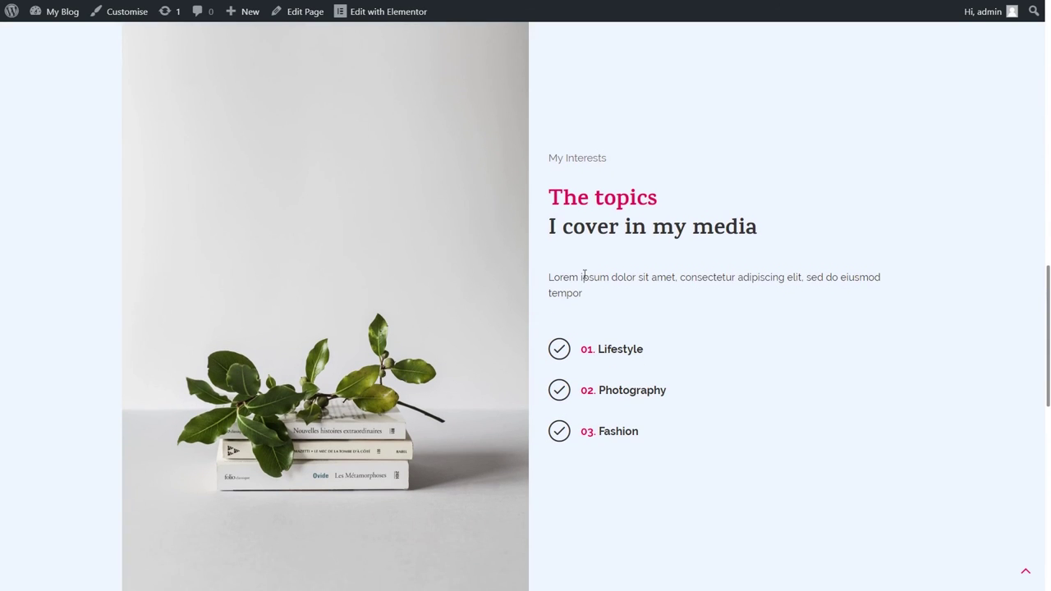
pyautogui.scroll(-2, 662, 348)
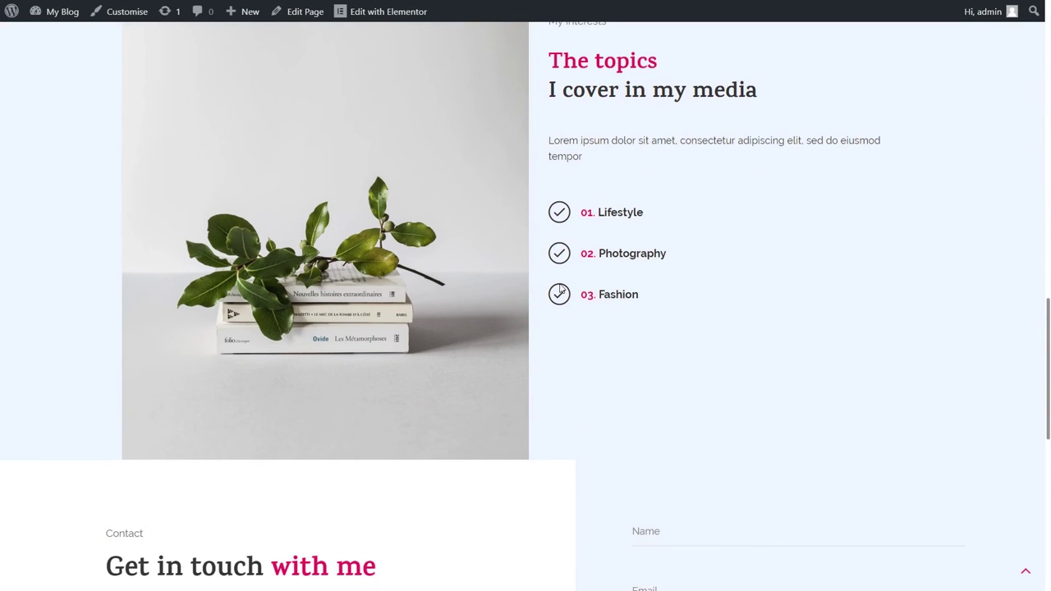
# Finish reviewing the live About me page down to the footer, and look through the post list on the Blog page
pyautogui.scroll(-8, 607, 290)
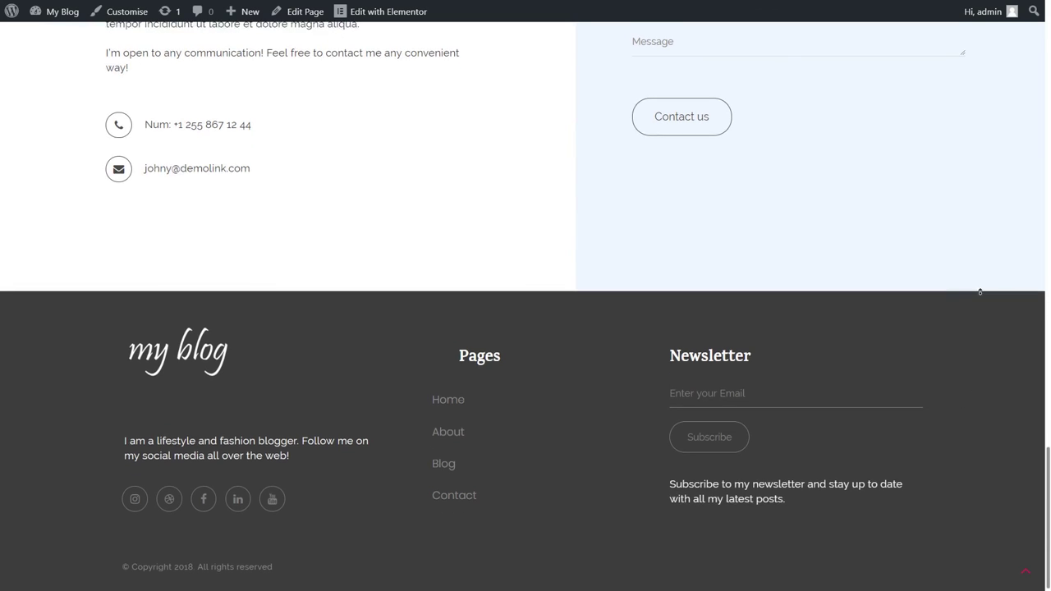
pyautogui.press('Home')
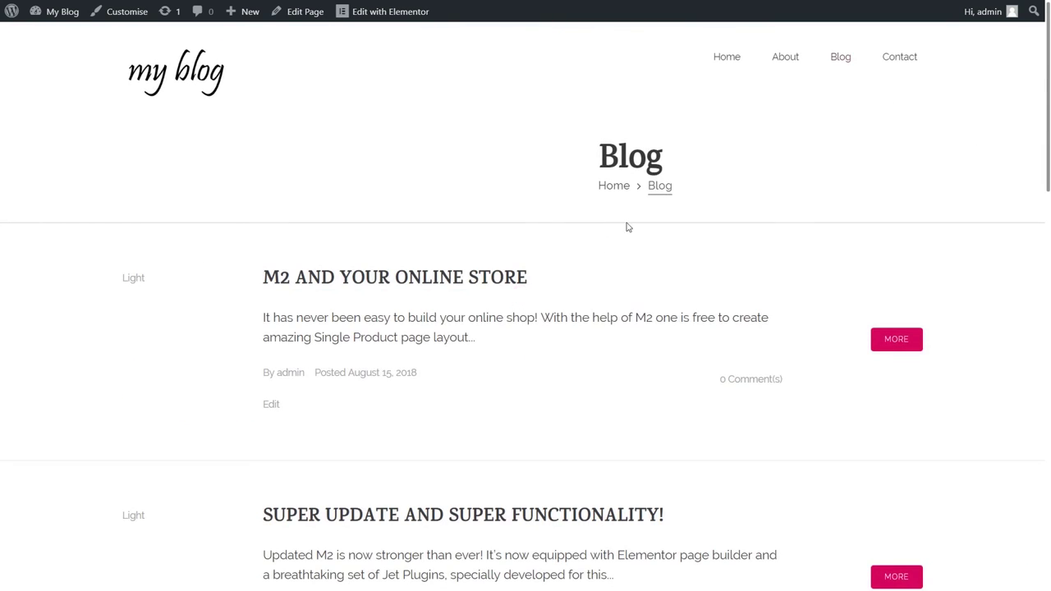
pyautogui.scroll(-5, 540, 284)
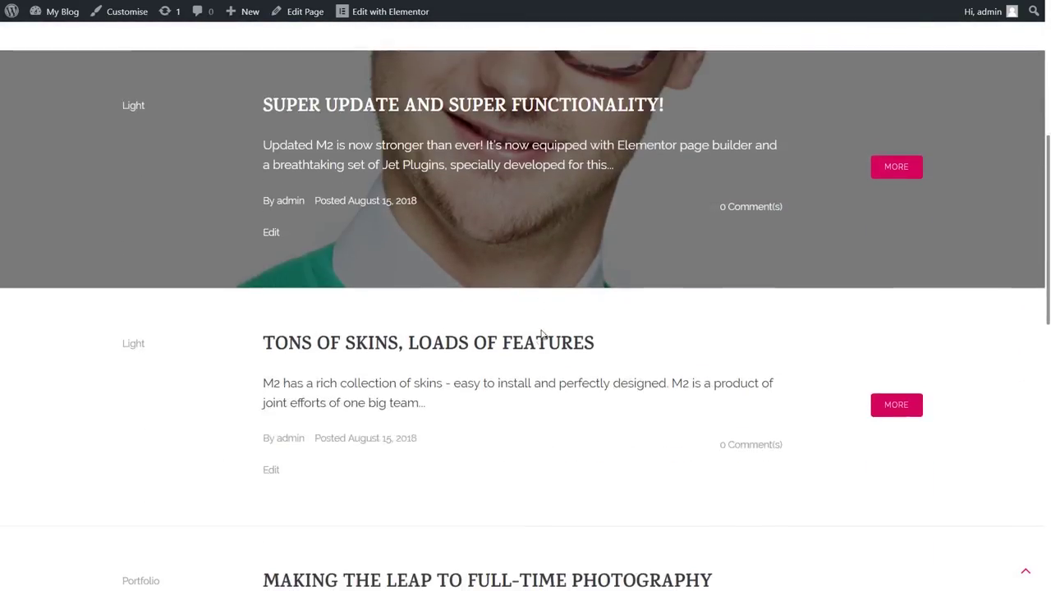
pyautogui.scroll(-3, 528, 361)
pyautogui.scroll(-3, 517, 345)
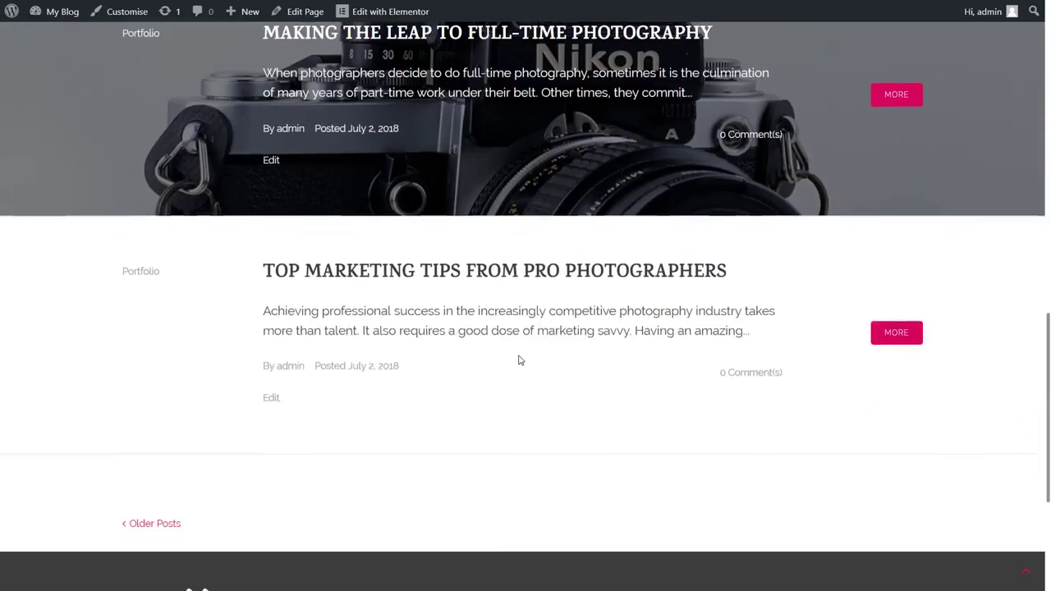
pyautogui.scroll(11, 640, 367)
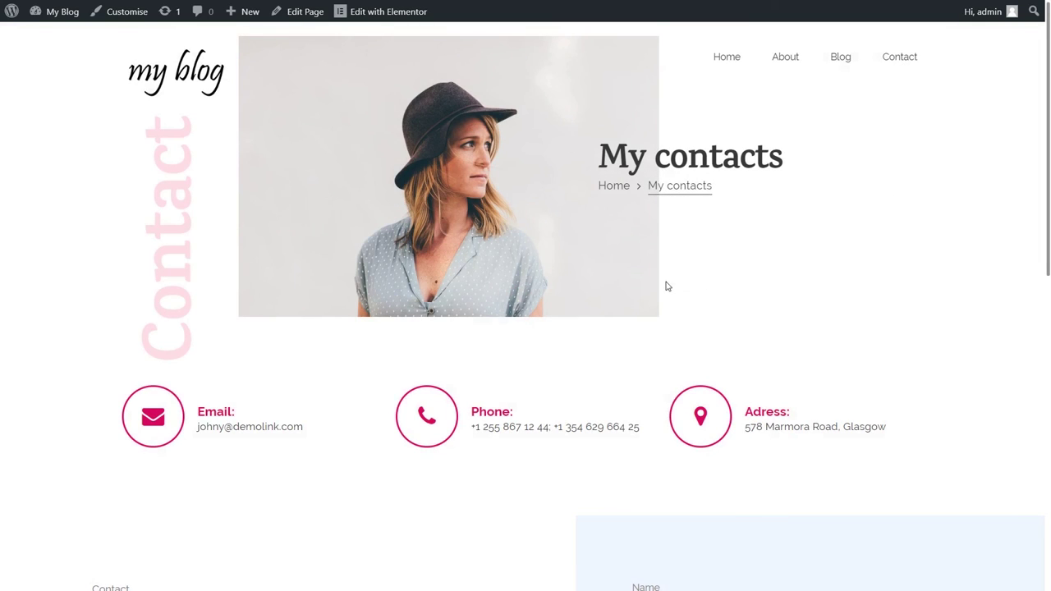
# Review the contact details and the "Get in touch with me" form on the live My contacts page, and return to the home page
pyautogui.scroll(-1, 706, 279)
pyautogui.scroll(-6, 706, 279)
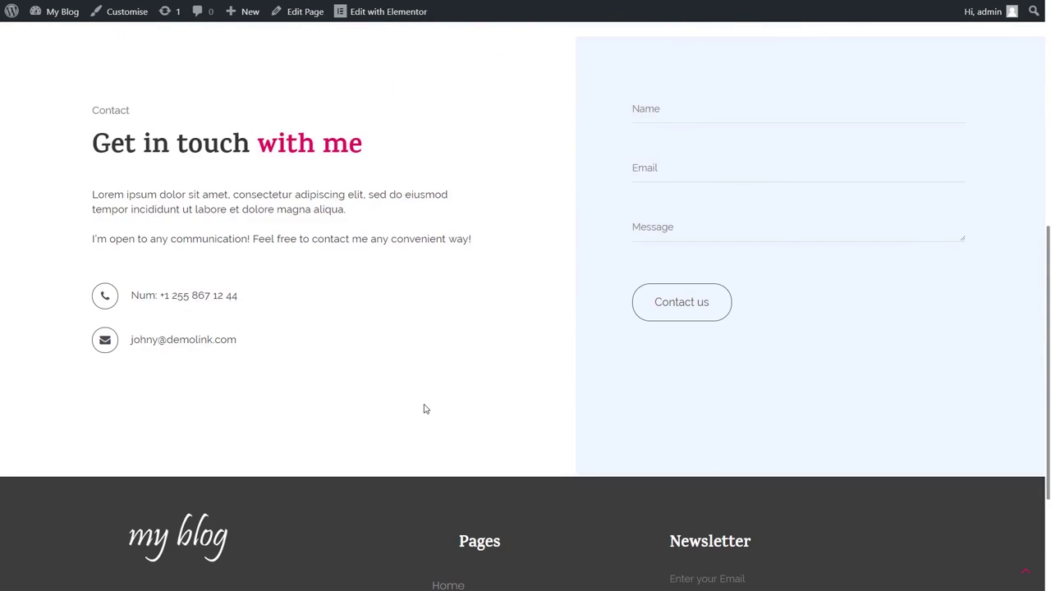
pyautogui.scroll(4, 424, 408)
pyautogui.scroll(2, 424, 408)
pyautogui.click(613, 186)
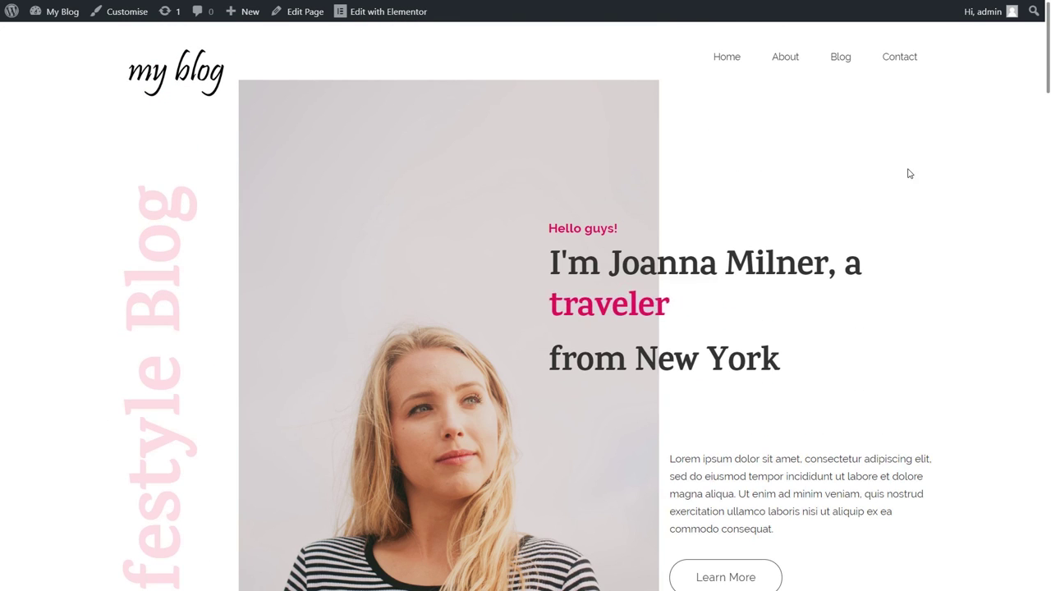
# Skim the live home page from the header through the photo gallery and latest posts to the contact form, and return to its start
pyautogui.scroll(-8, 909, 173)
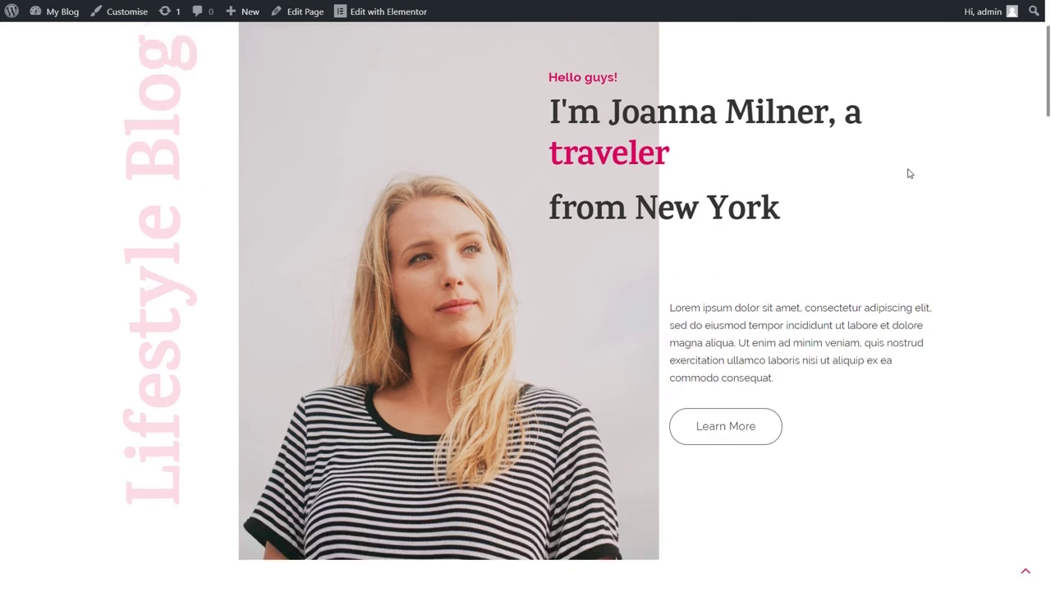
pyautogui.scroll(-10, 909, 173)
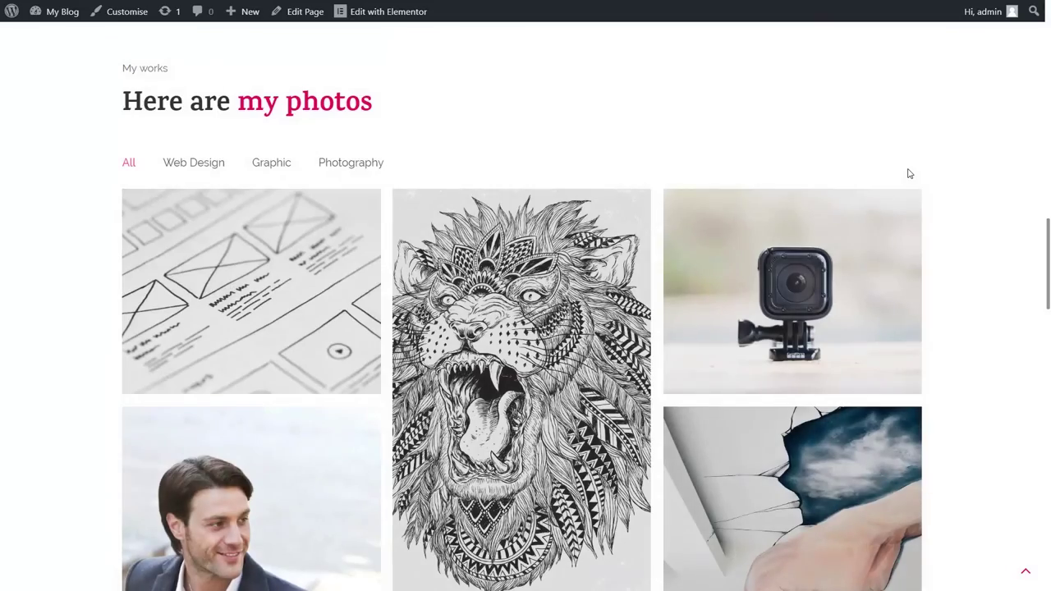
pyautogui.scroll(-7, 910, 173)
pyautogui.scroll(-12, 909, 173)
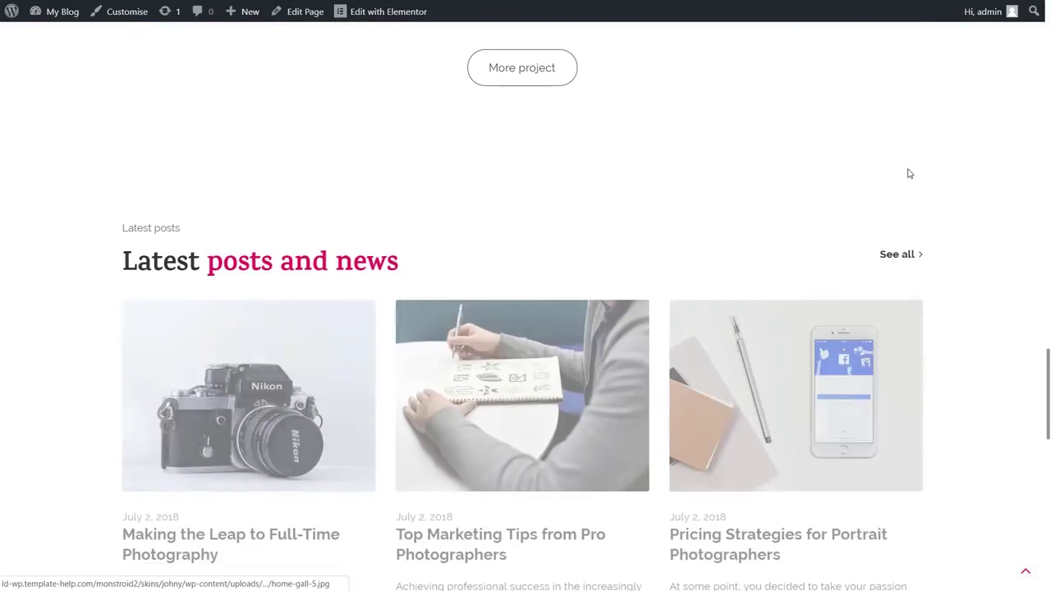
pyautogui.scroll(20, 909, 174)
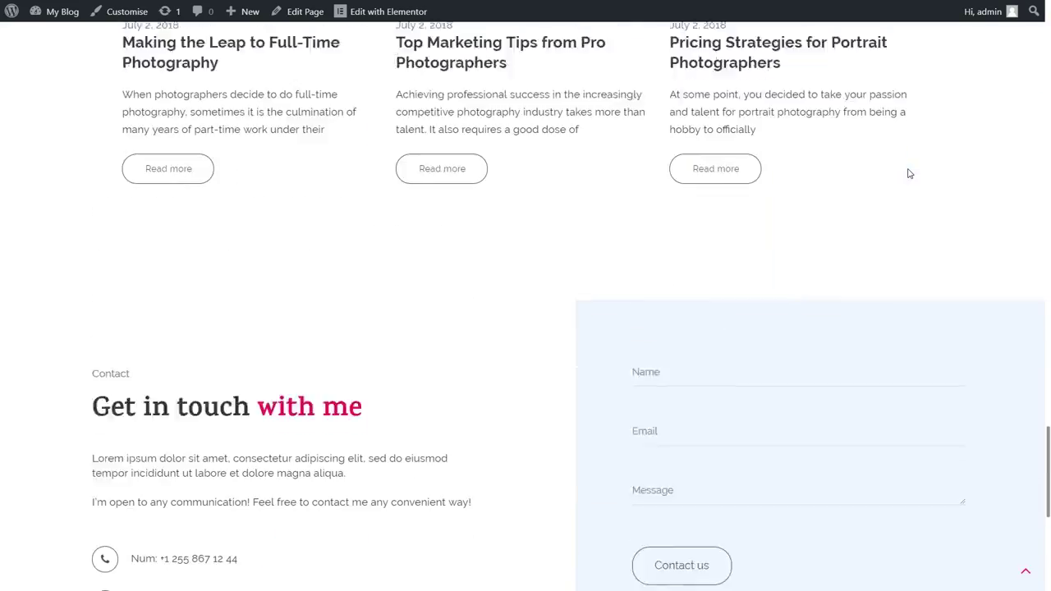
pyautogui.scroll(1, 910, 173)
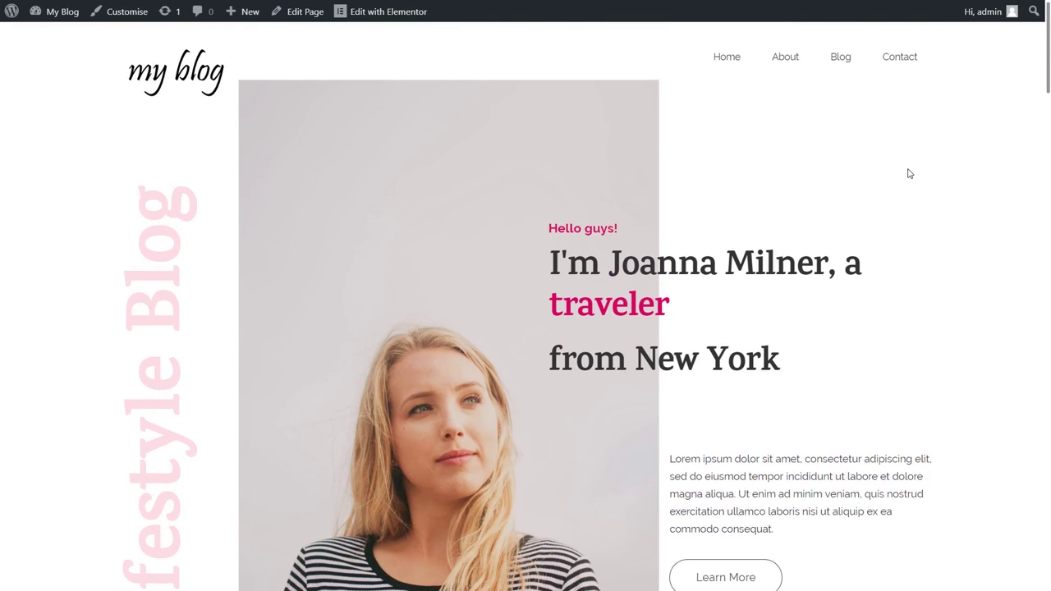
# Examine the home page's "What I write about", "Here are my photos" and "Latest posts and news" sections once more at a slower pace
pyautogui.scroll(-3, 910, 152)
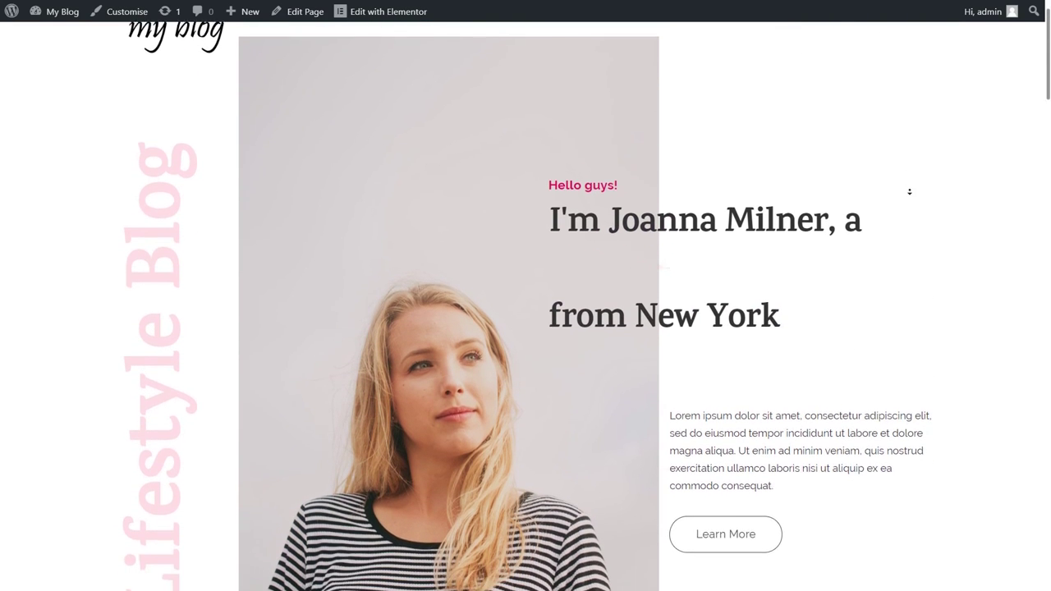
pyautogui.scroll(-6, 908, 204)
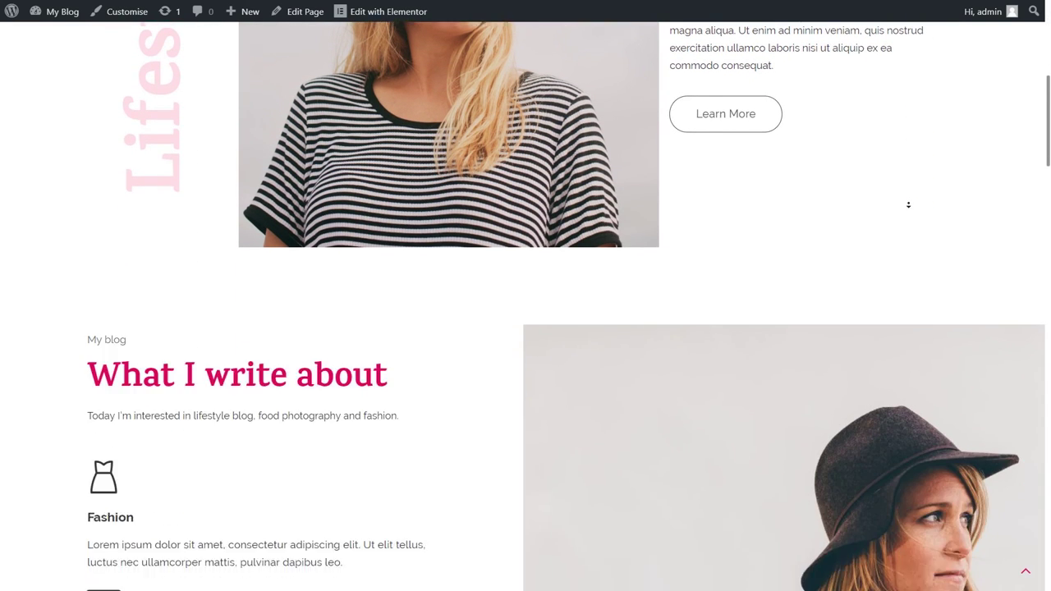
pyautogui.scroll(-6, 908, 204)
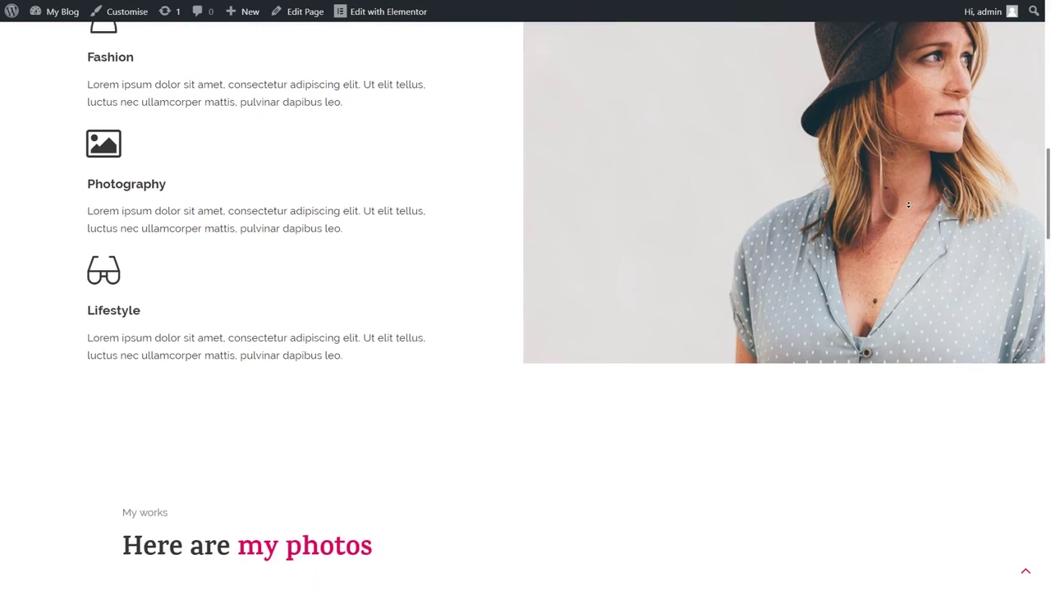
pyautogui.scroll(-6, 908, 204)
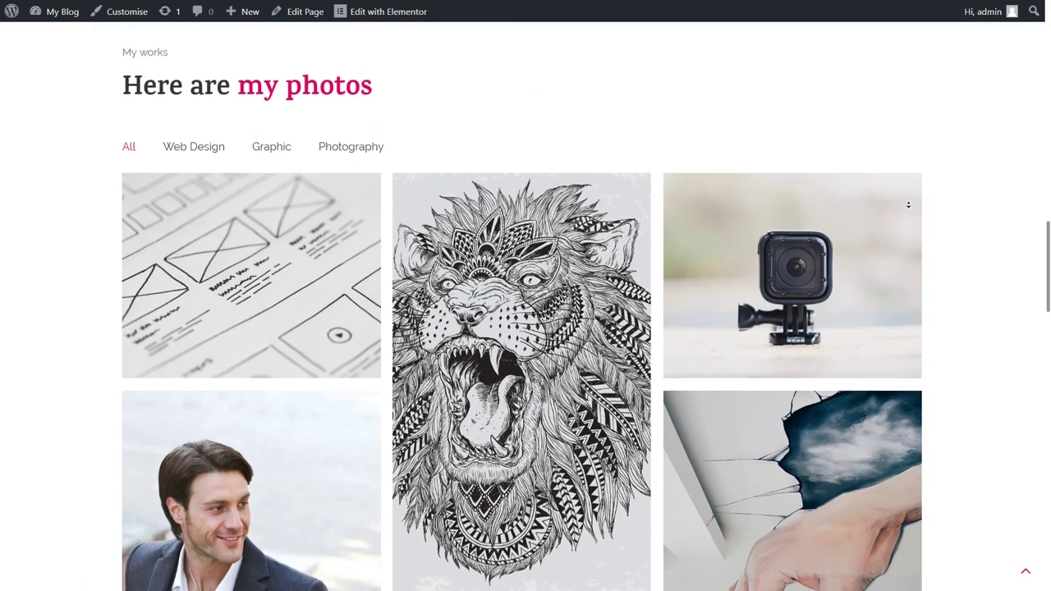
pyautogui.scroll(-6, 908, 204)
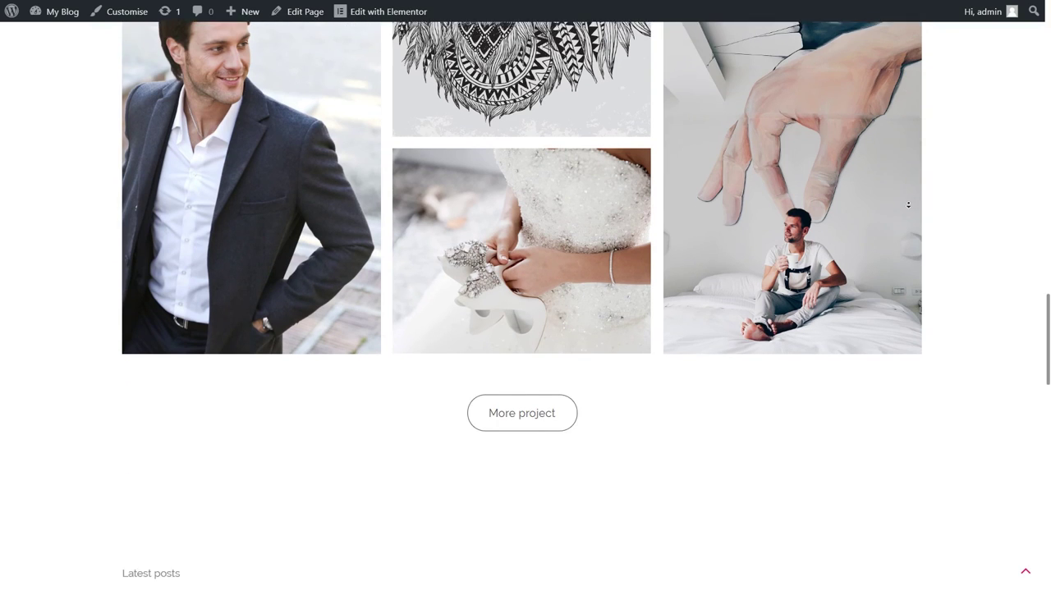
pyautogui.scroll(-3, 908, 204)
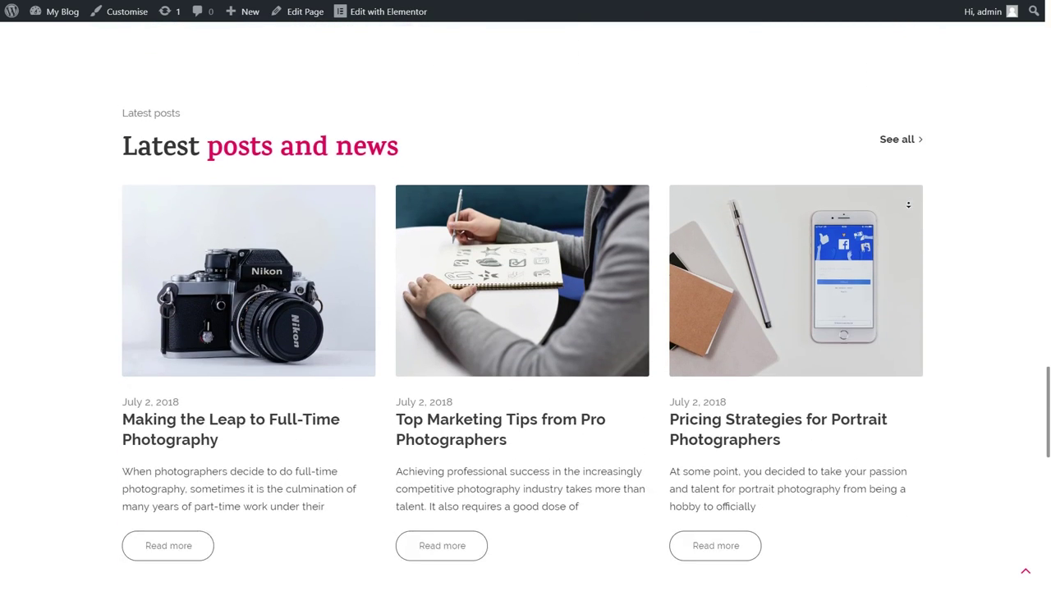
pyautogui.scroll(-4, 994, 221)
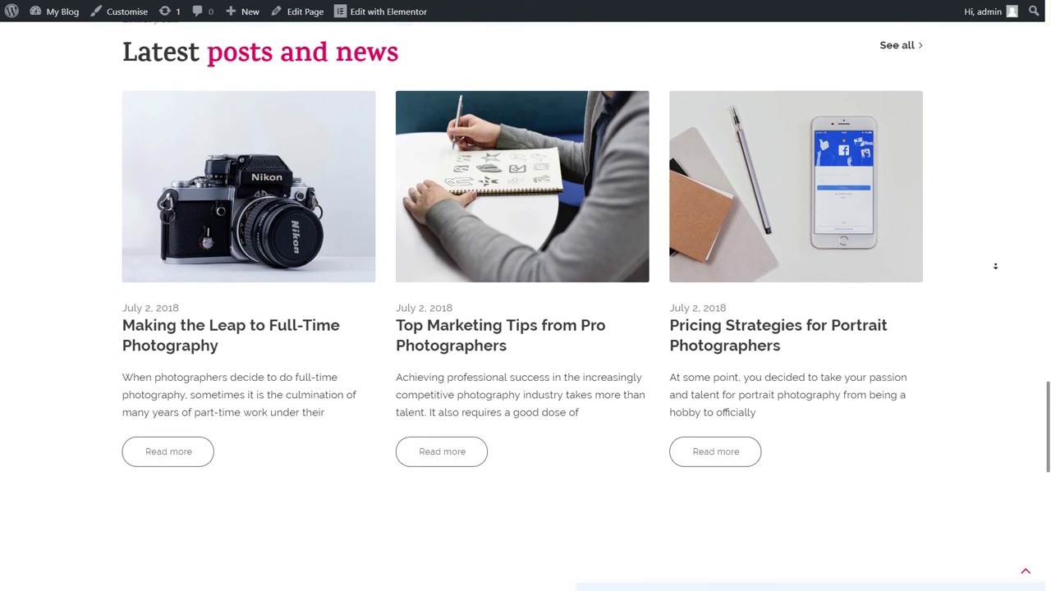